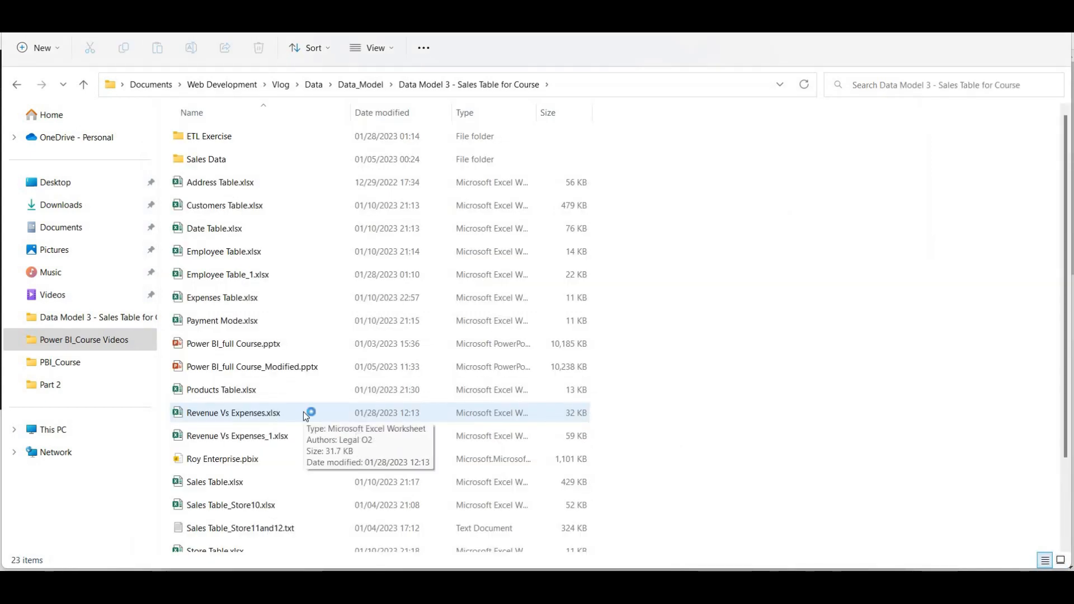
Open the Revenue Vs Expenses.xlsx workbook in a maximized window to examine its table layout
double_click(305, 415)
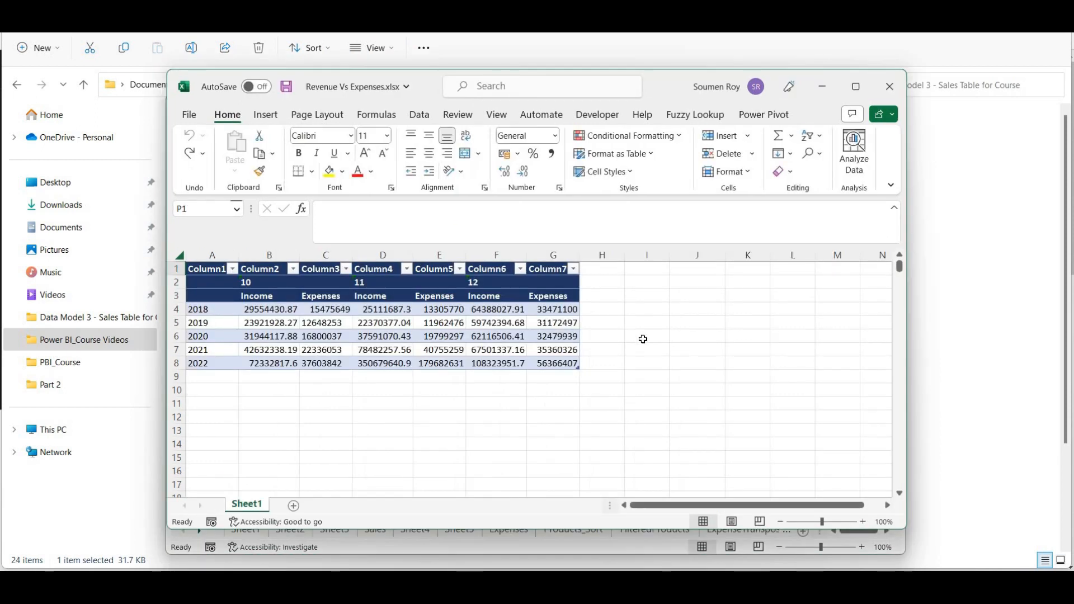
click(642, 337)
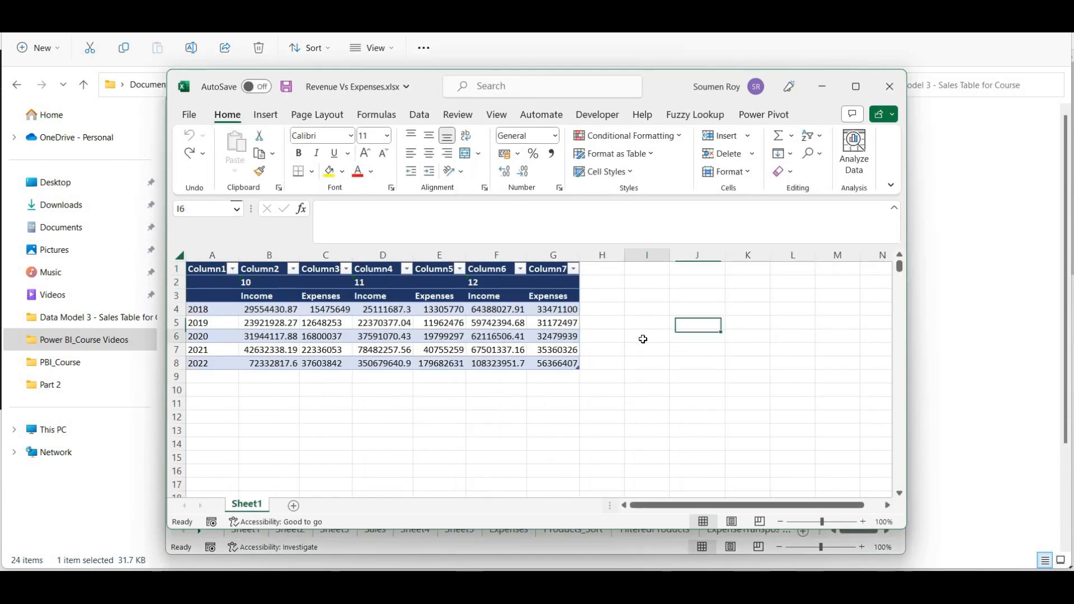
click(856, 90)
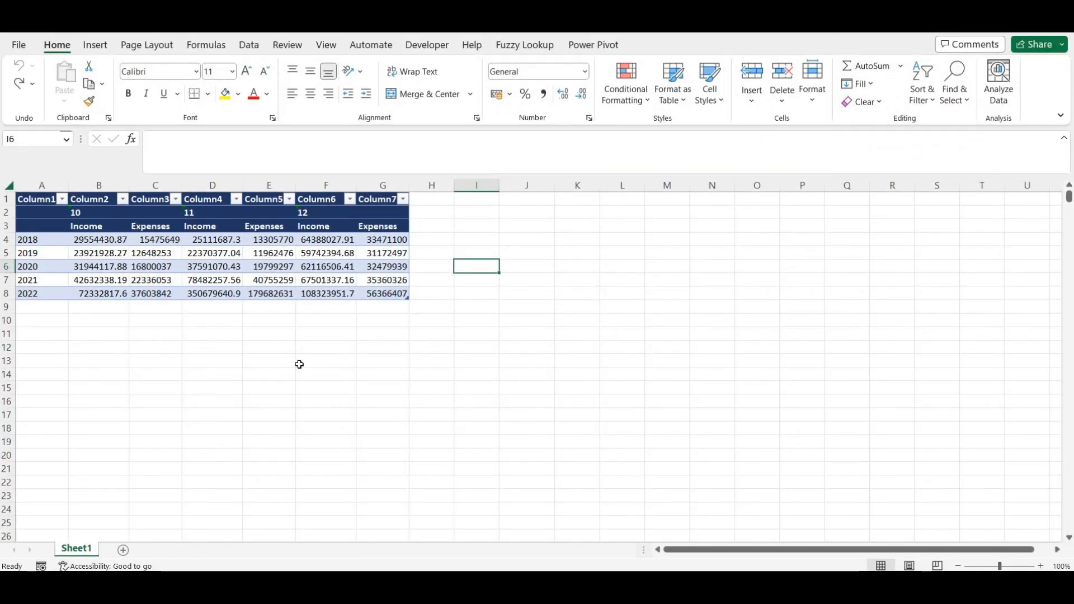
click(103, 310)
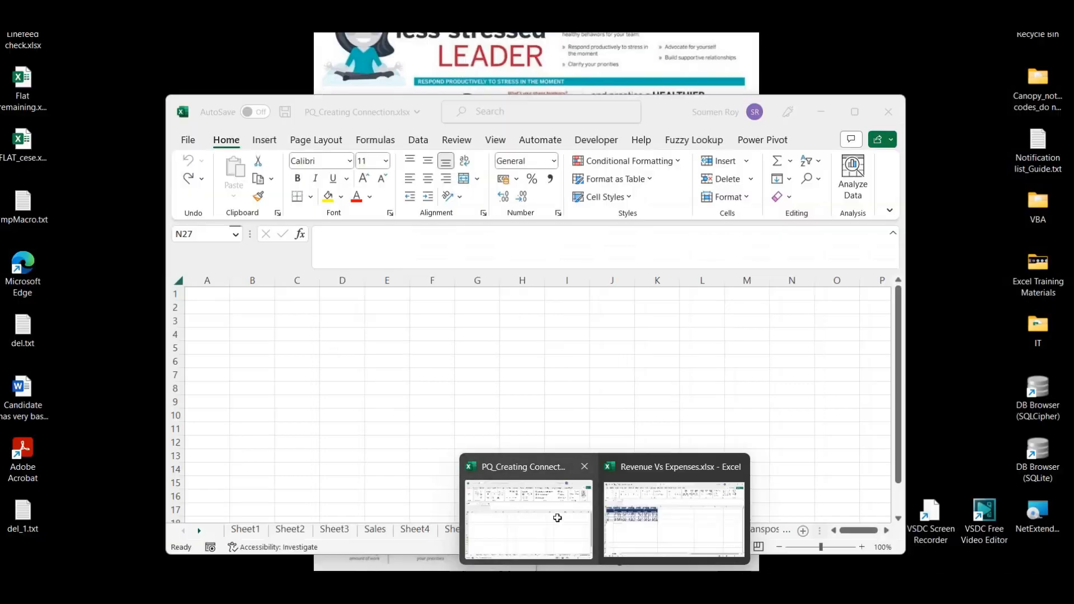
Switch to the PQ_Creating Connection.xlsx workbook, maximize it on its last sheet, and launch the Power Query Editor
click(525, 506)
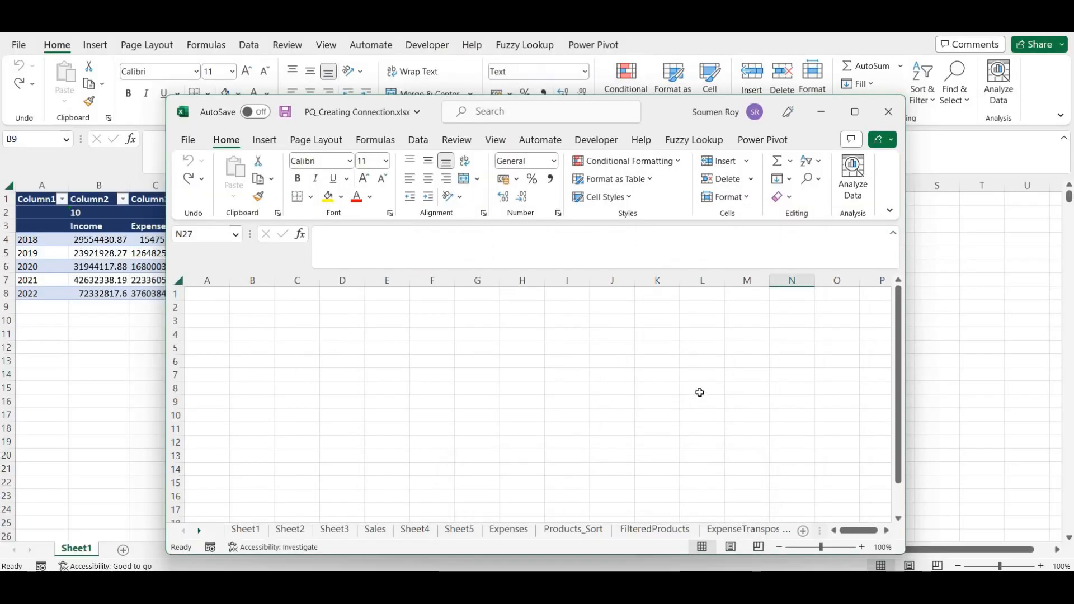
click(199, 530)
click(199, 530)
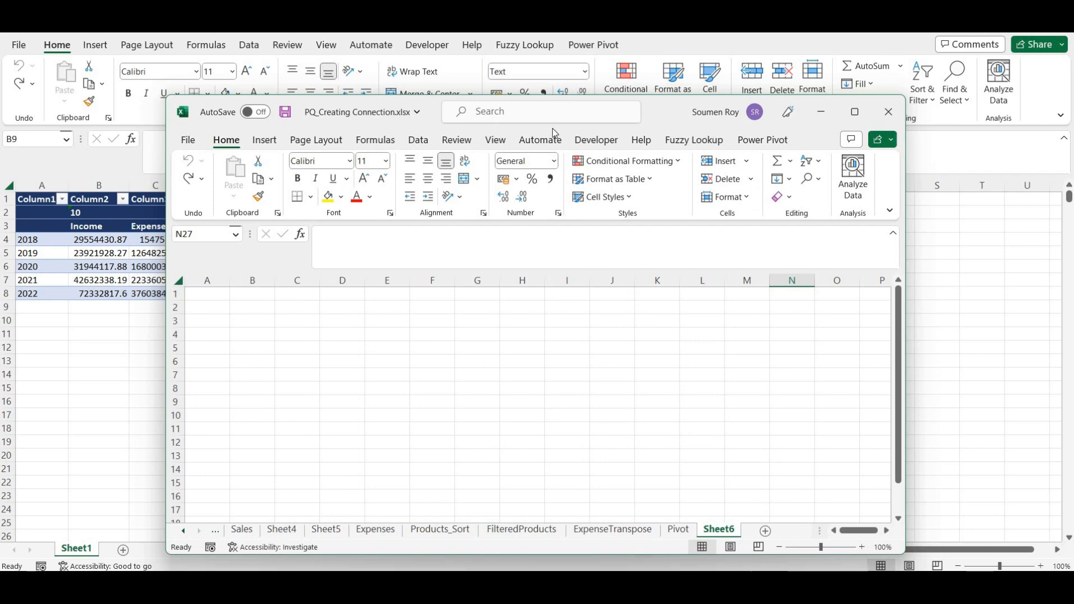
click(852, 113)
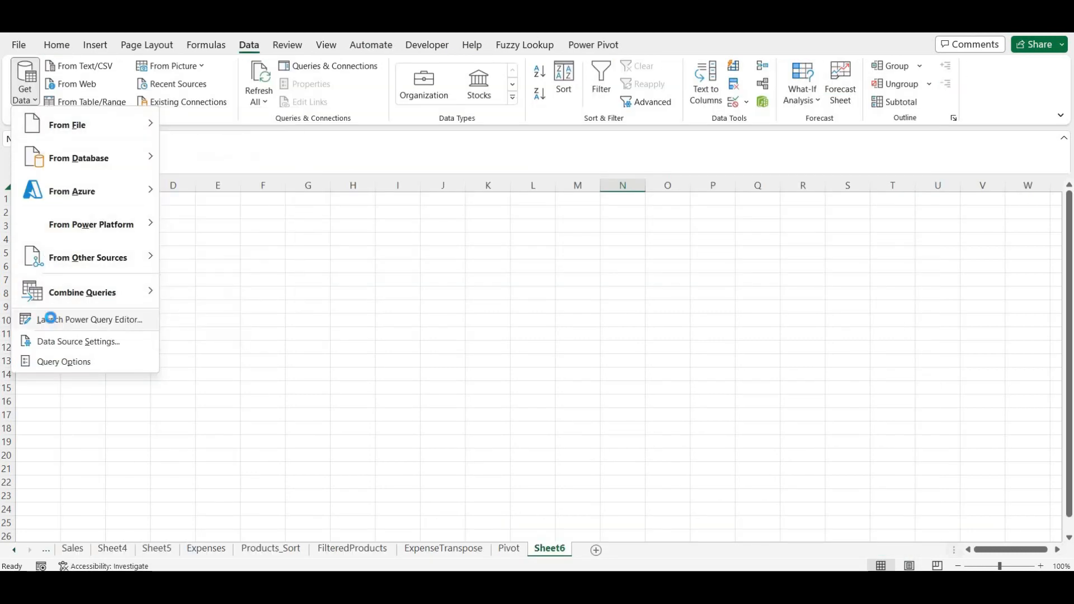
click(50, 319)
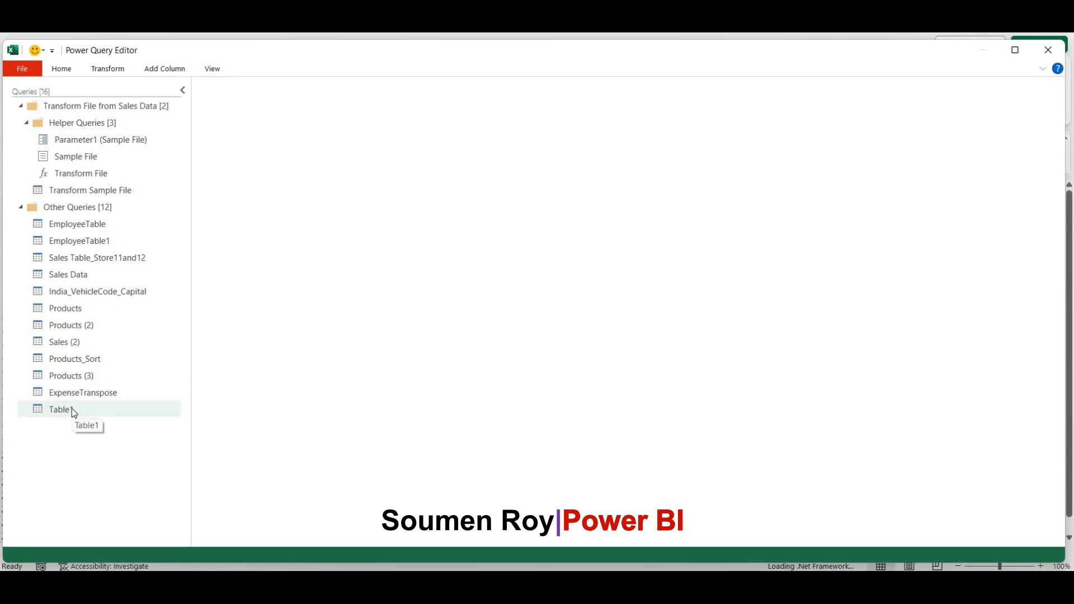
Preview the existing ExpenseTranspose, Products (3) and Products_Sort queries
click(38, 393)
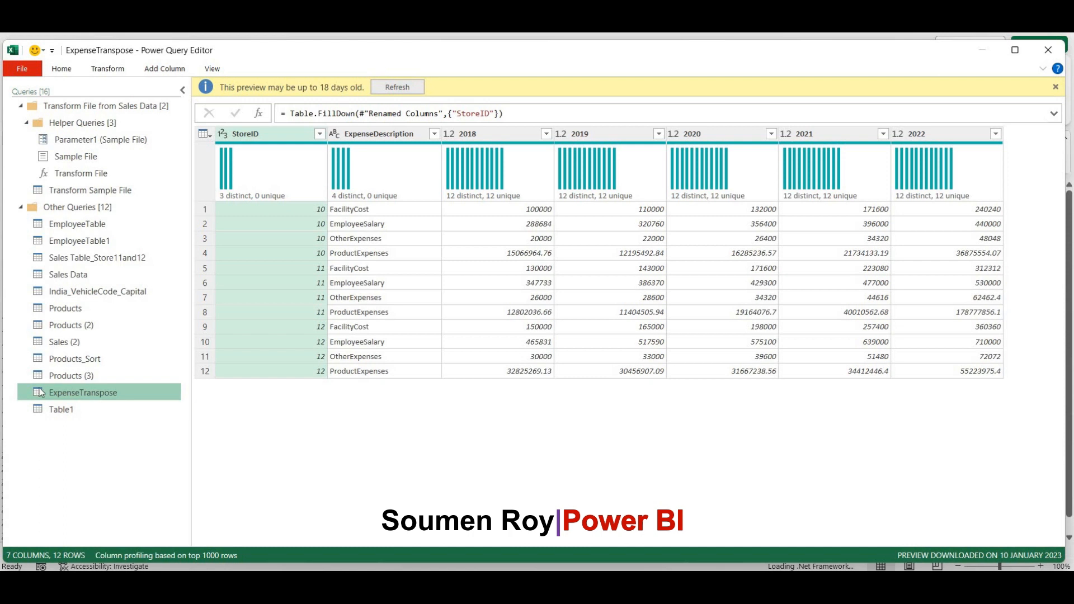
click(39, 375)
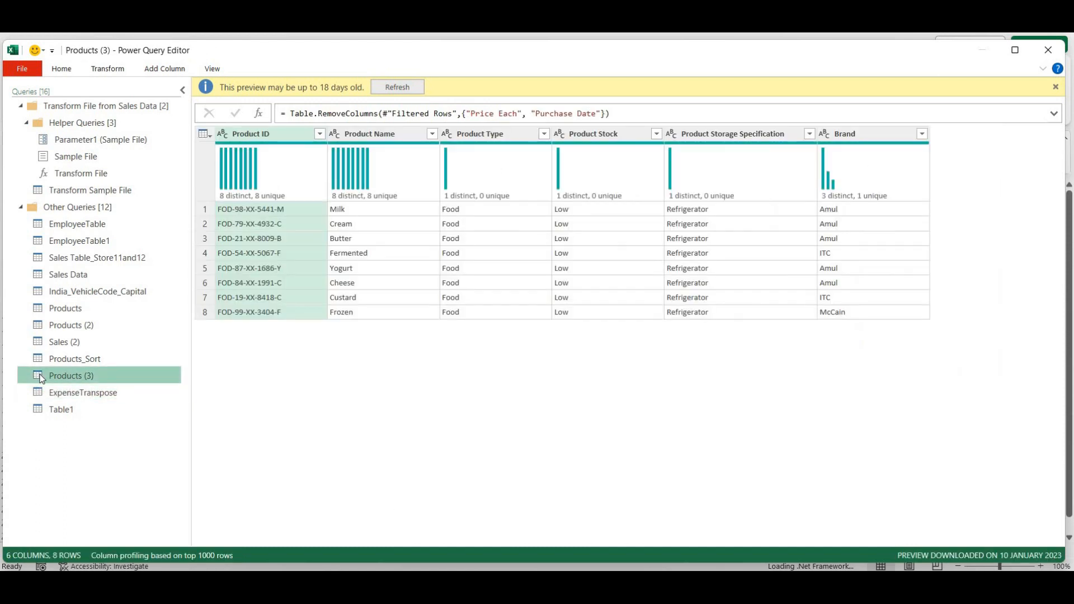
click(35, 359)
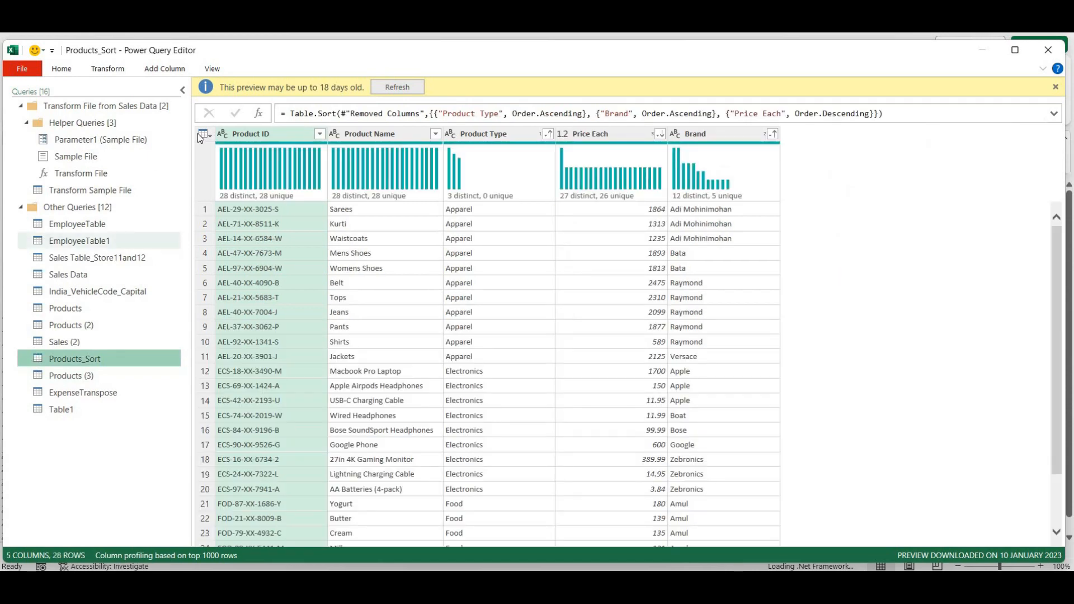
Import Table1 from Revenue Vs Expenses.xlsx in the Data Model 3 - Sales Table for Course folder as a new Excel workbook source
click(60, 72)
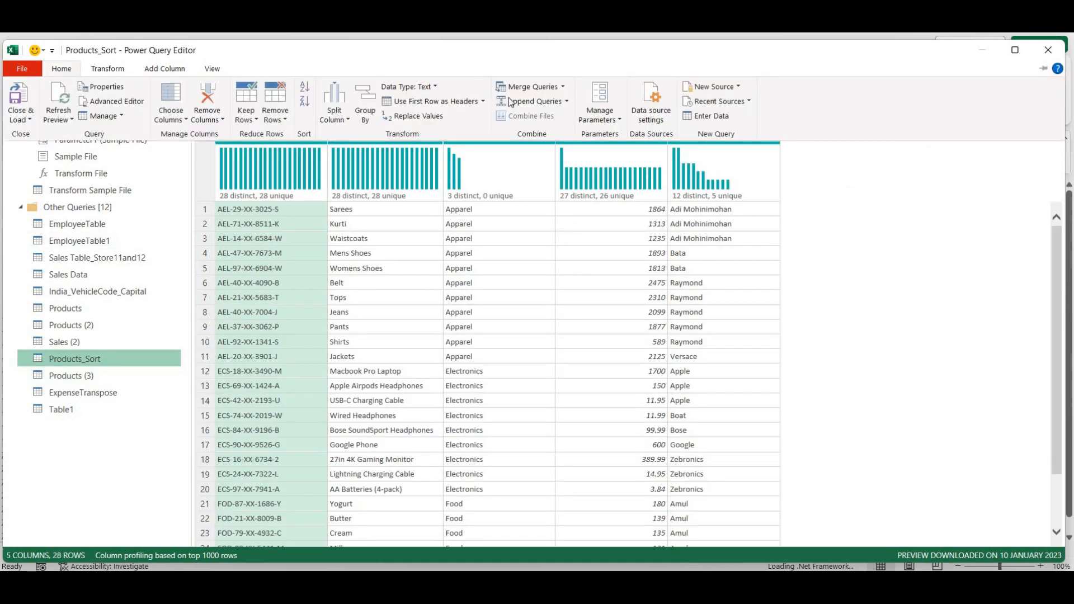
click(738, 88)
mouse_move(739, 101)
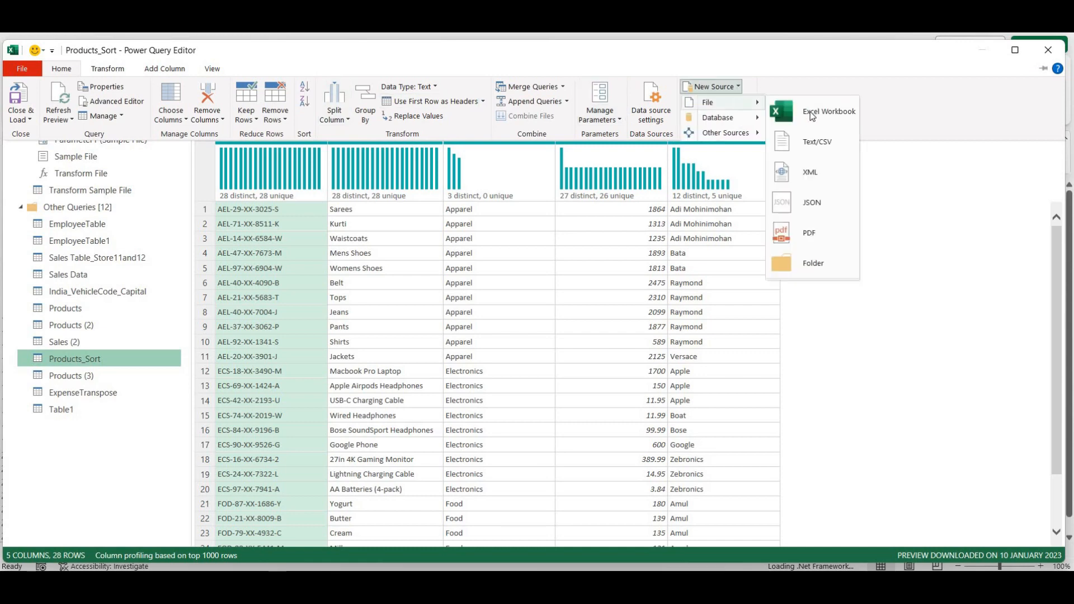
click(812, 114)
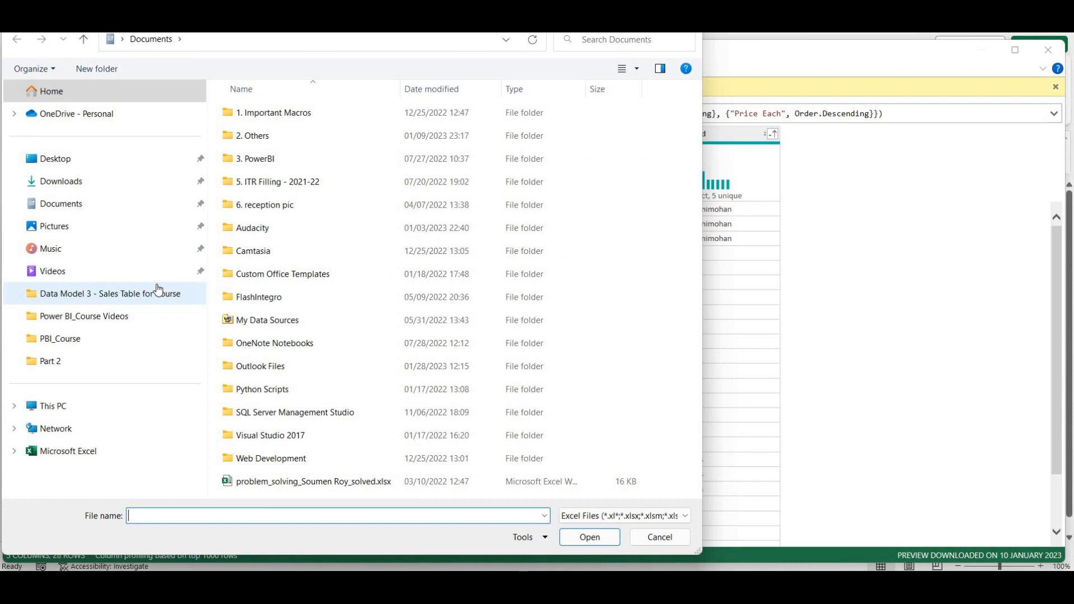
click(113, 320)
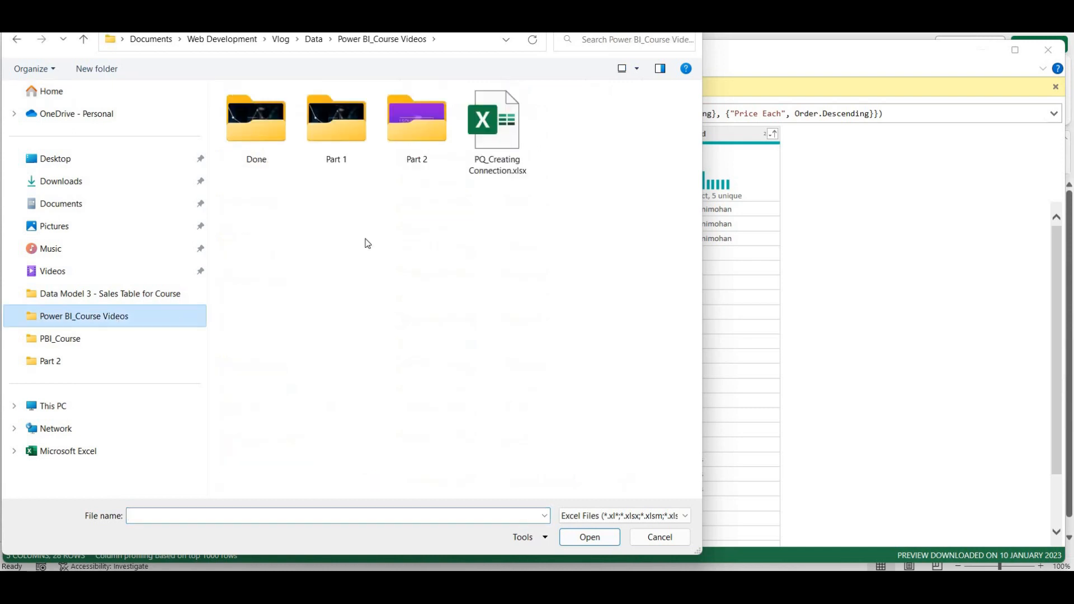
click(120, 298)
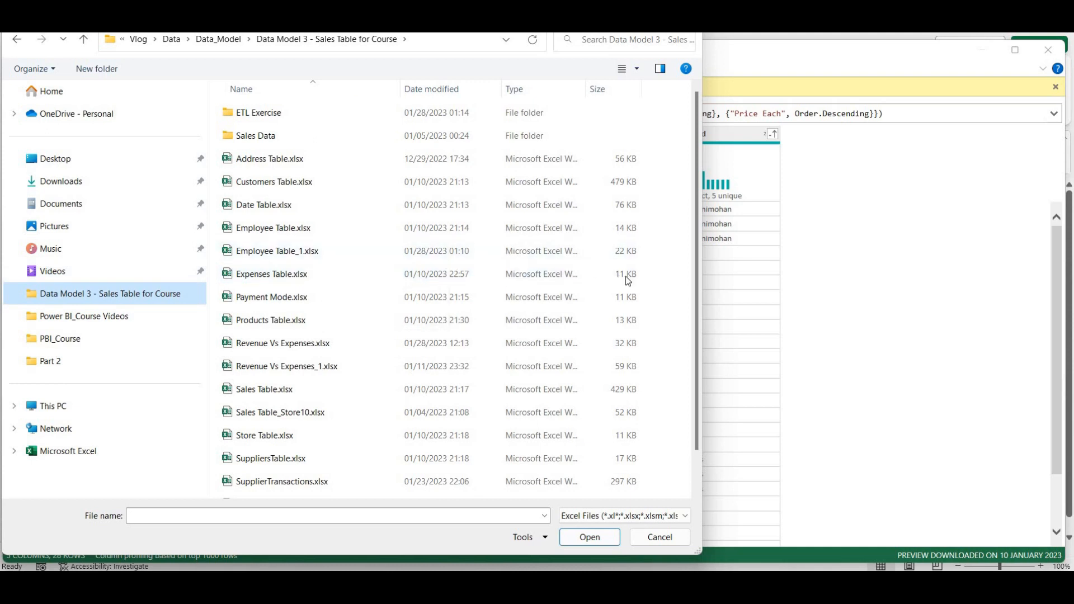
scroll(700, 347, down, 1)
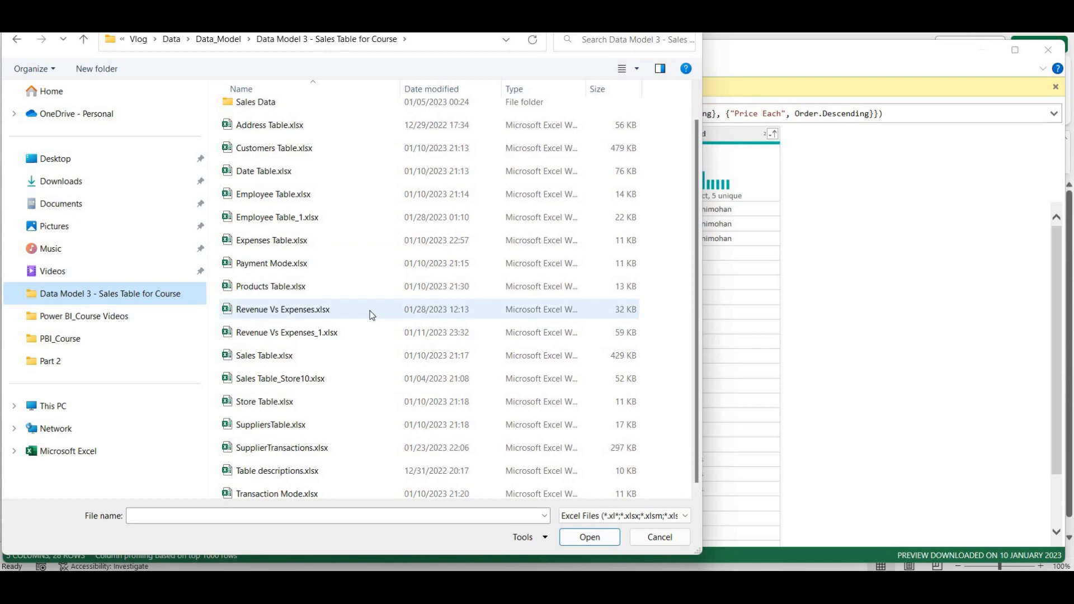
double_click(335, 315)
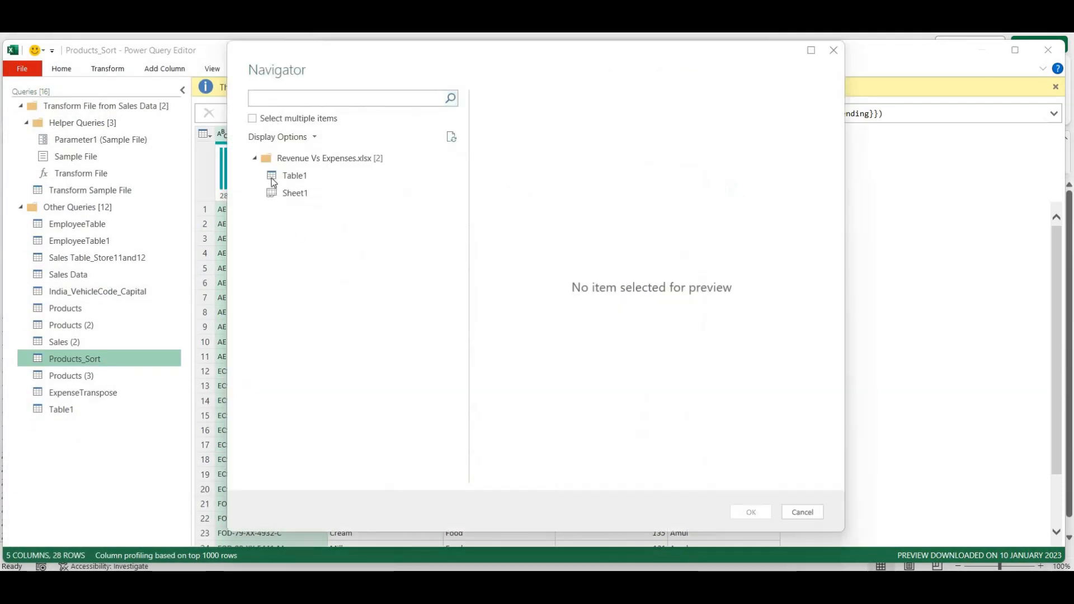
click(291, 176)
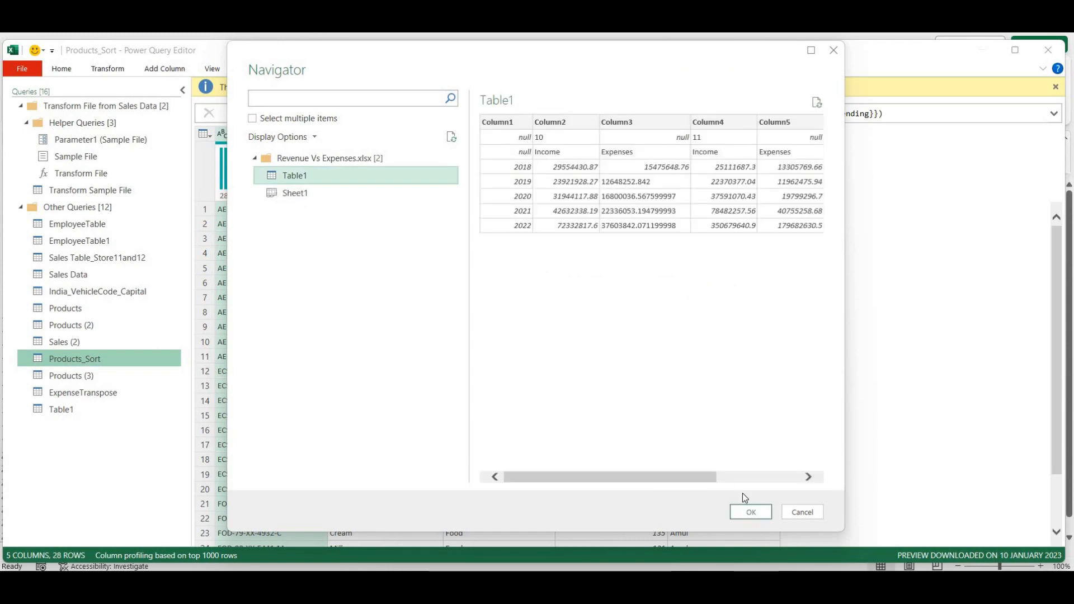
click(751, 512)
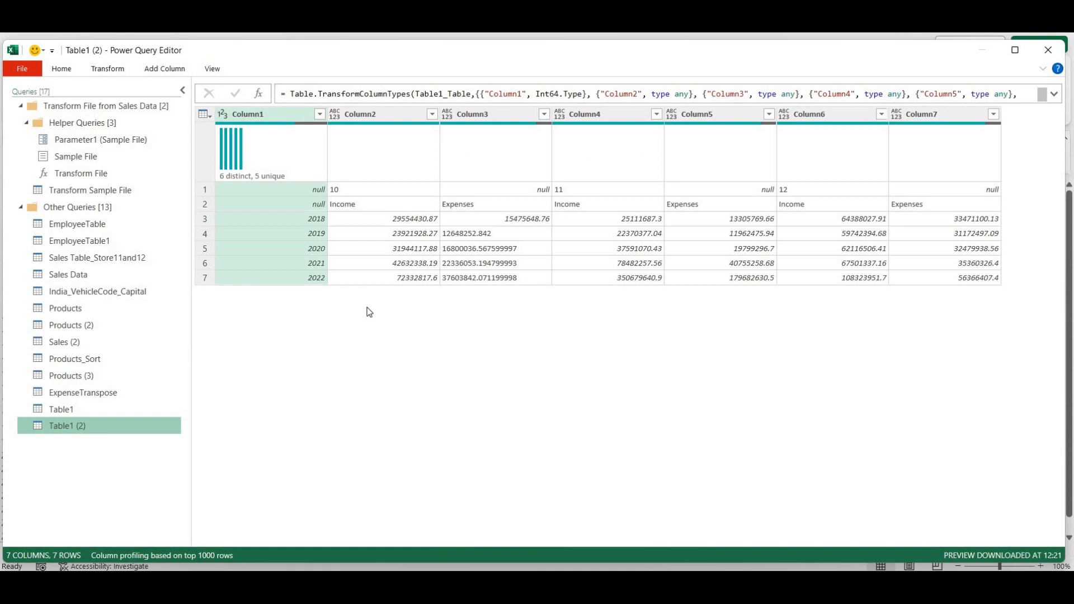
Transpose the imported table and promote its first row to column headers
click(108, 68)
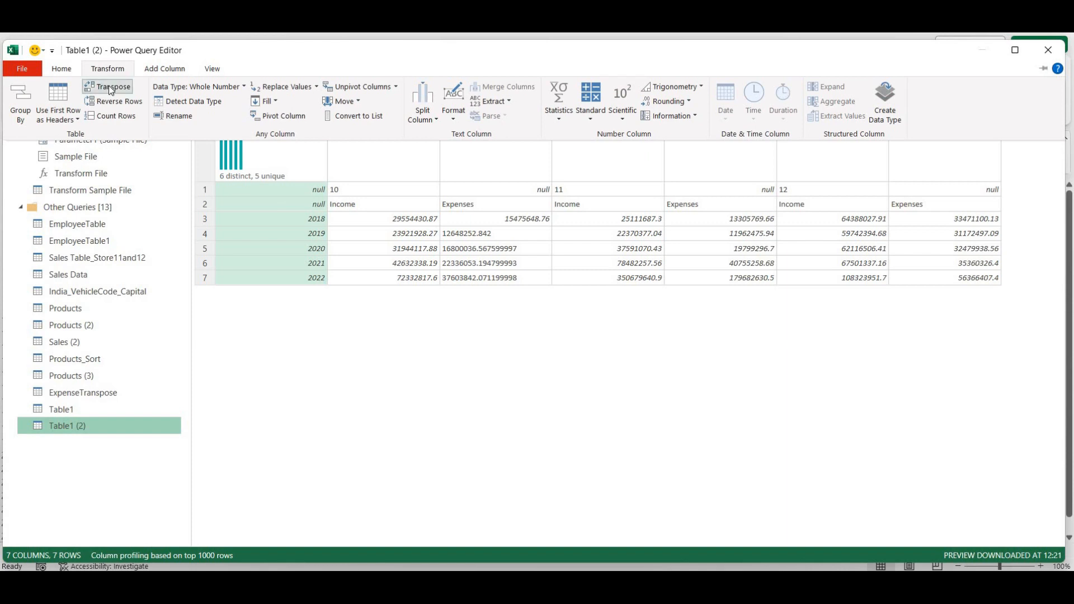
click(109, 86)
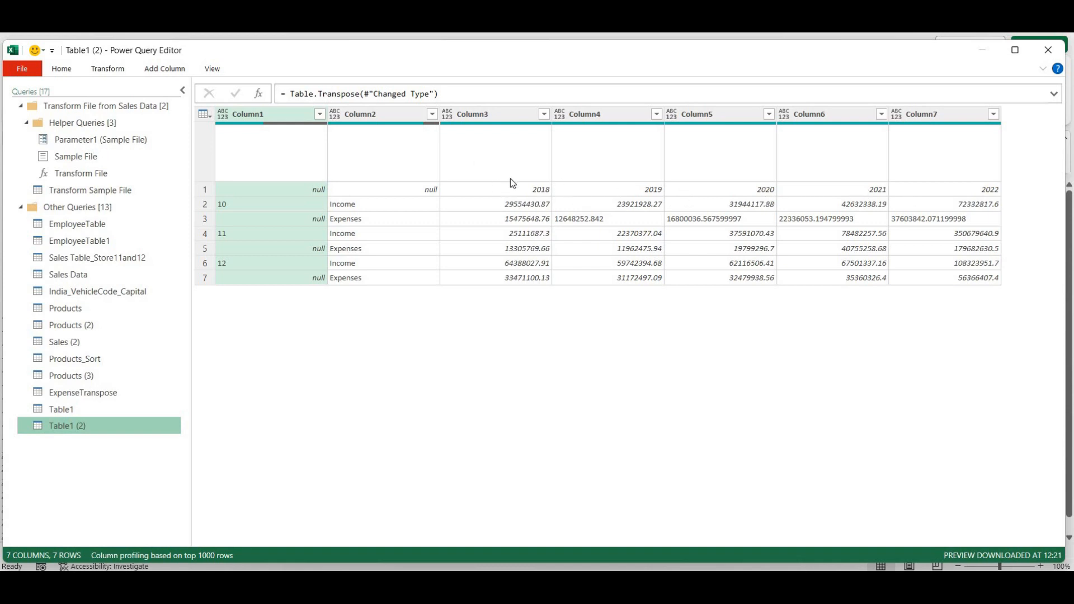
click(104, 71)
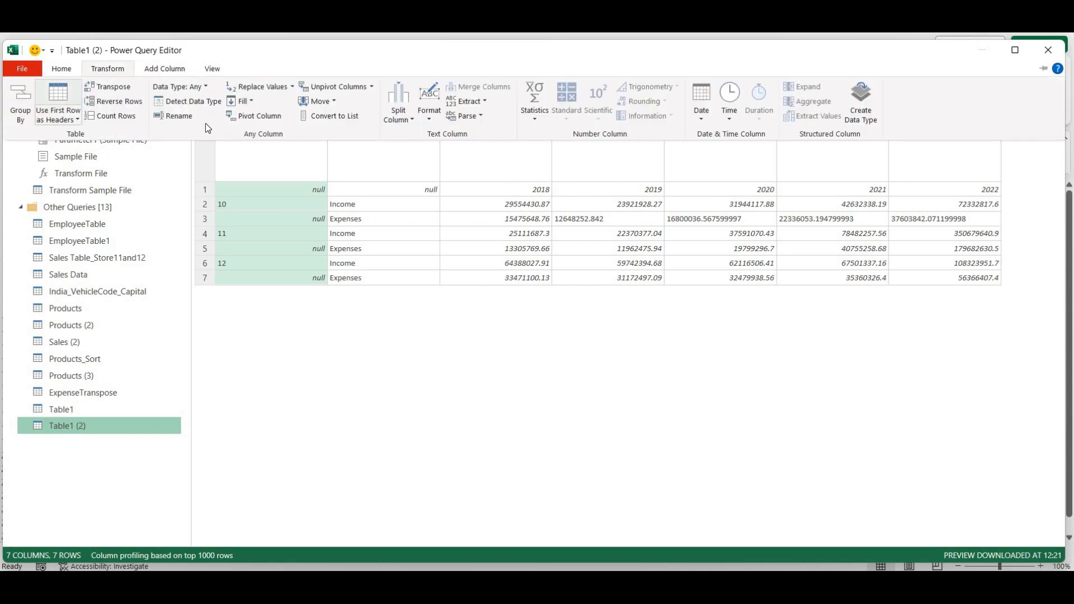
click(52, 93)
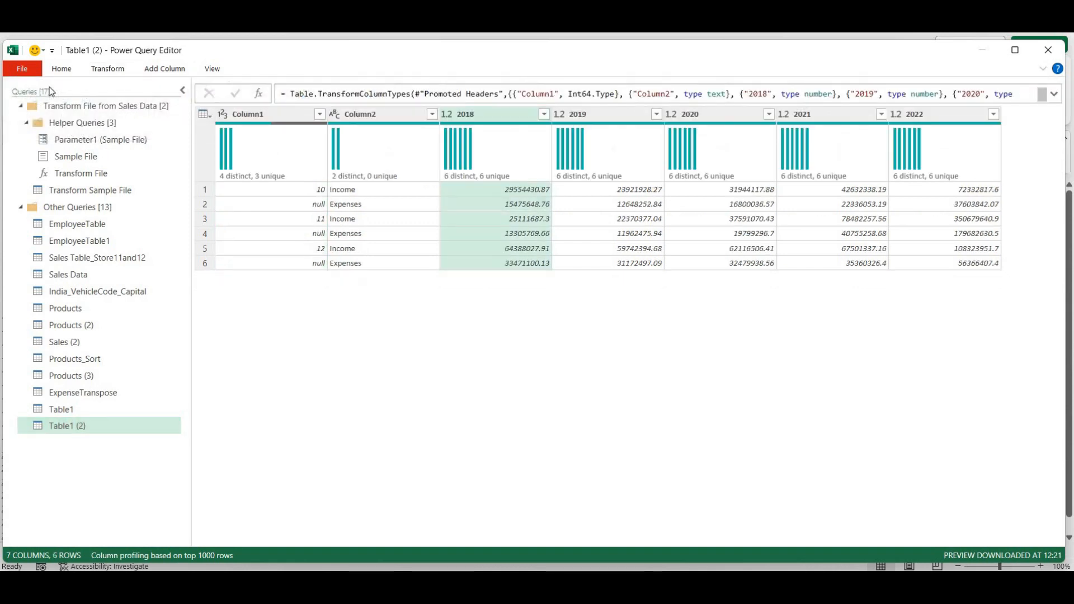
Rename Column1 as StoreID and Column2 as Descriptions
double_click(271, 114)
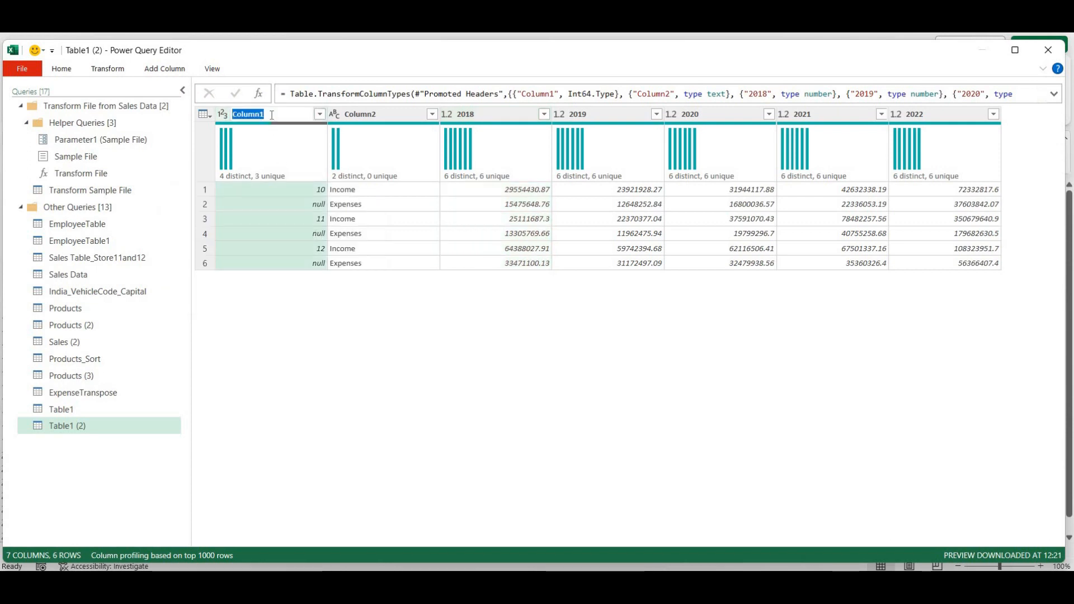
text(Store)
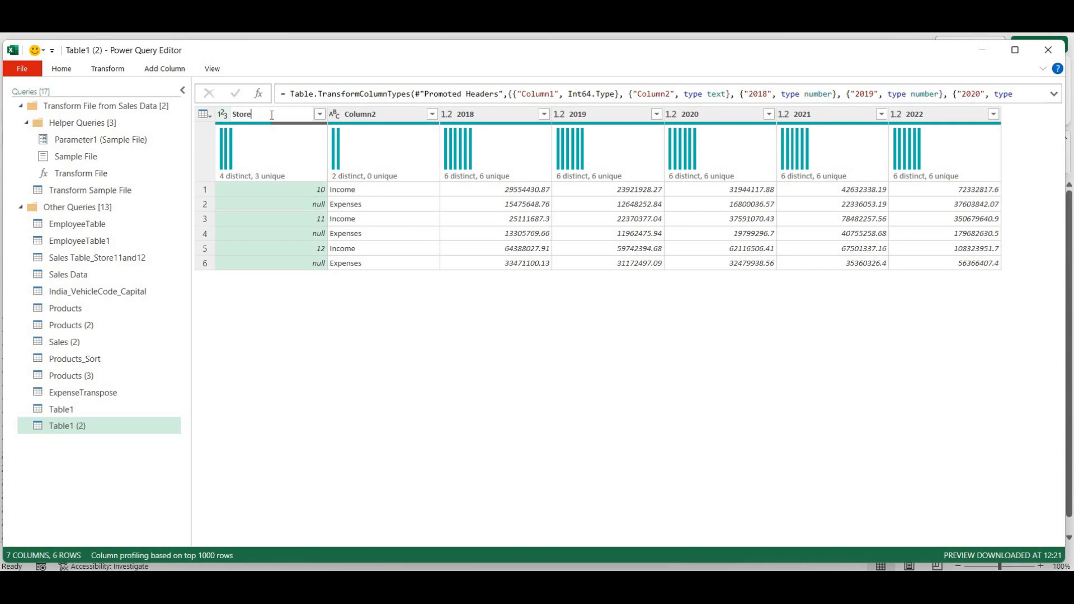
text(ID)
double_click(378, 113)
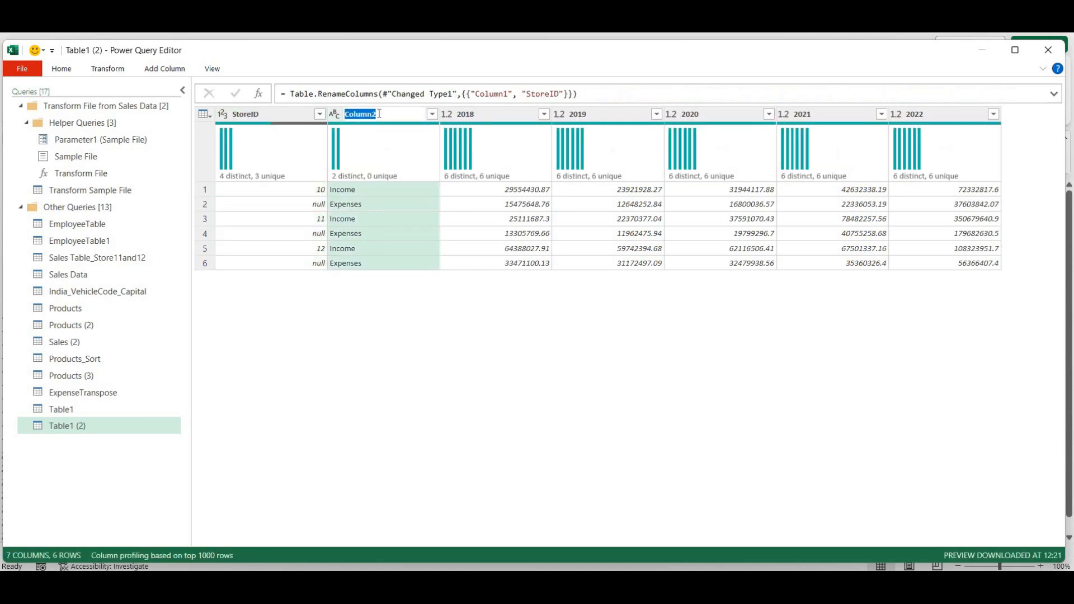
text(Descriptions)
key(Return)
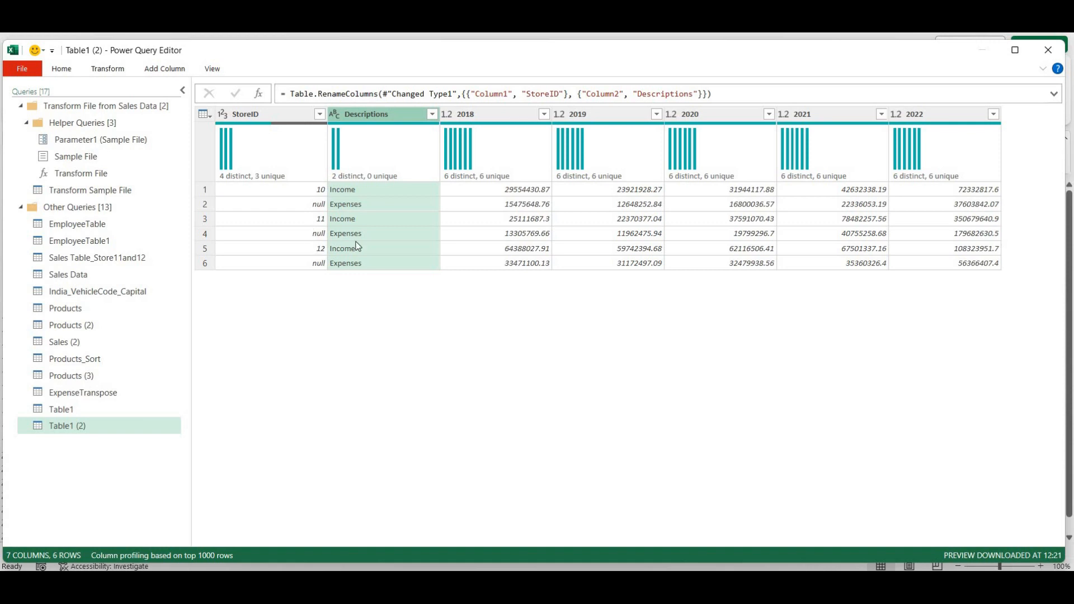
Fill the null cells of the StoreID column downward with the store number above them
click(291, 116)
right_click(291, 116)
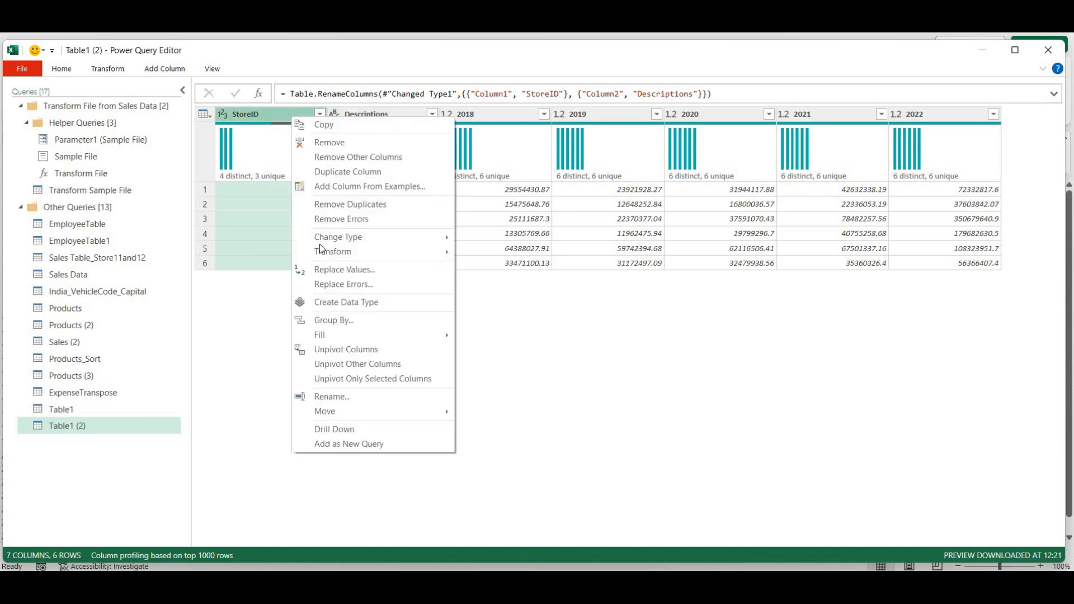
mouse_move(390, 334)
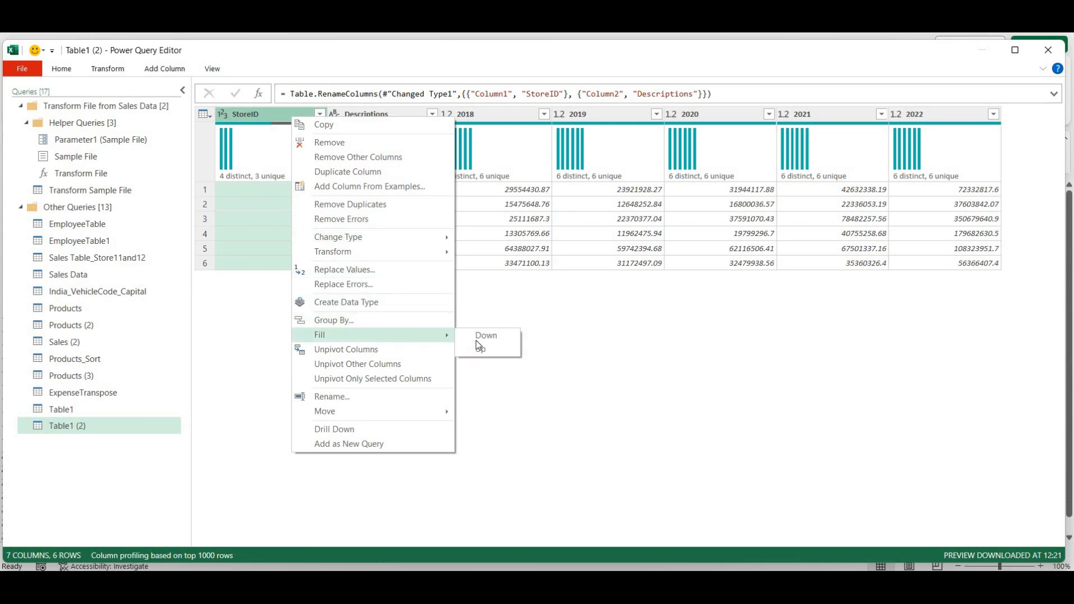
click(479, 339)
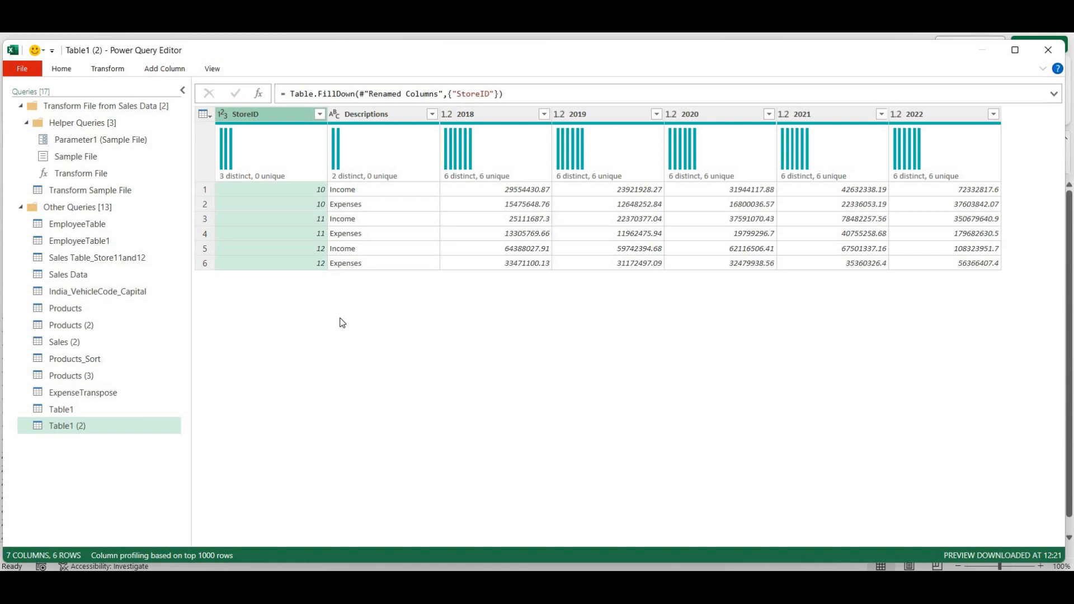
Load the cleaned query into a new worksheet and rename that sheet Income&Expenses
click(63, 69)
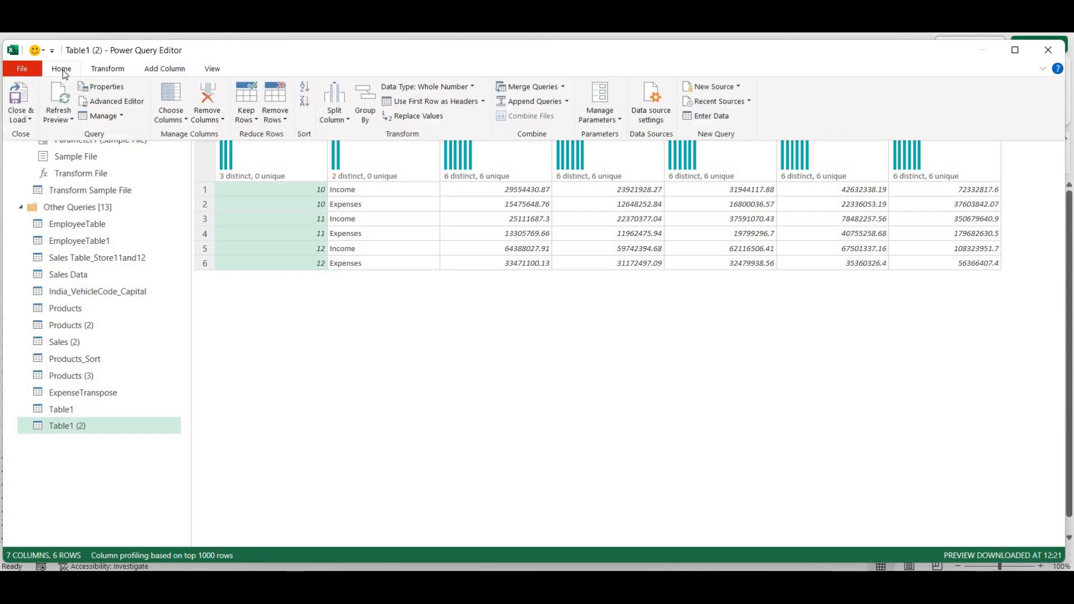
click(24, 95)
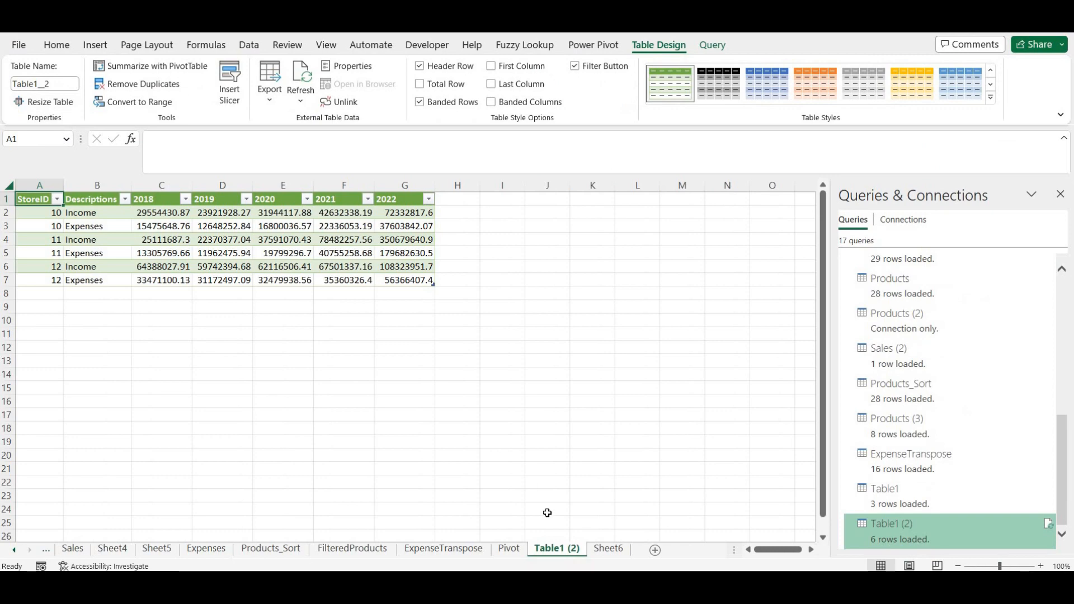
double_click(559, 548)
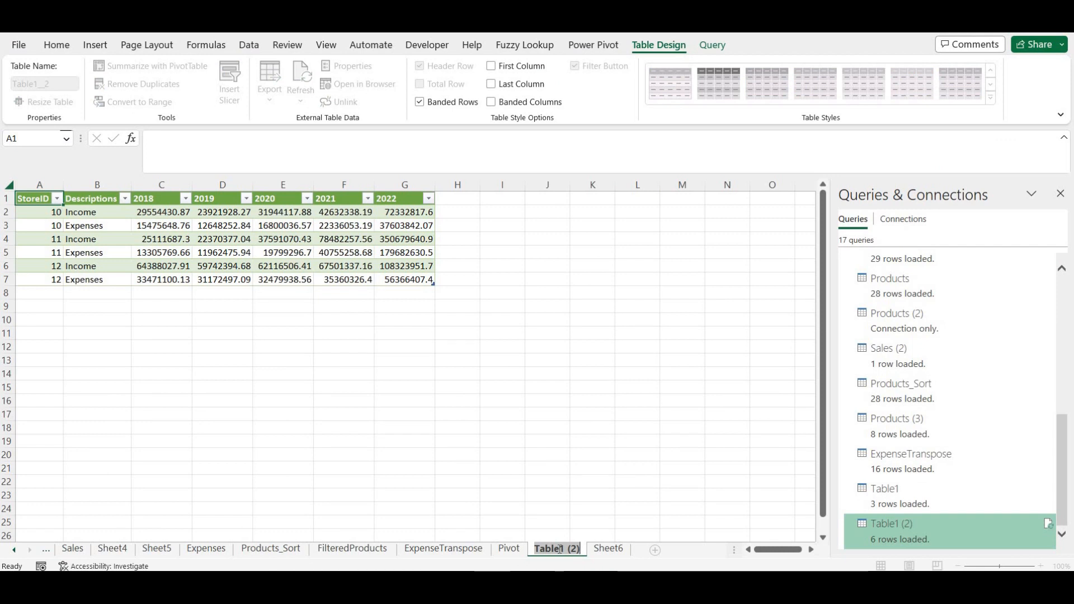
text(Income)
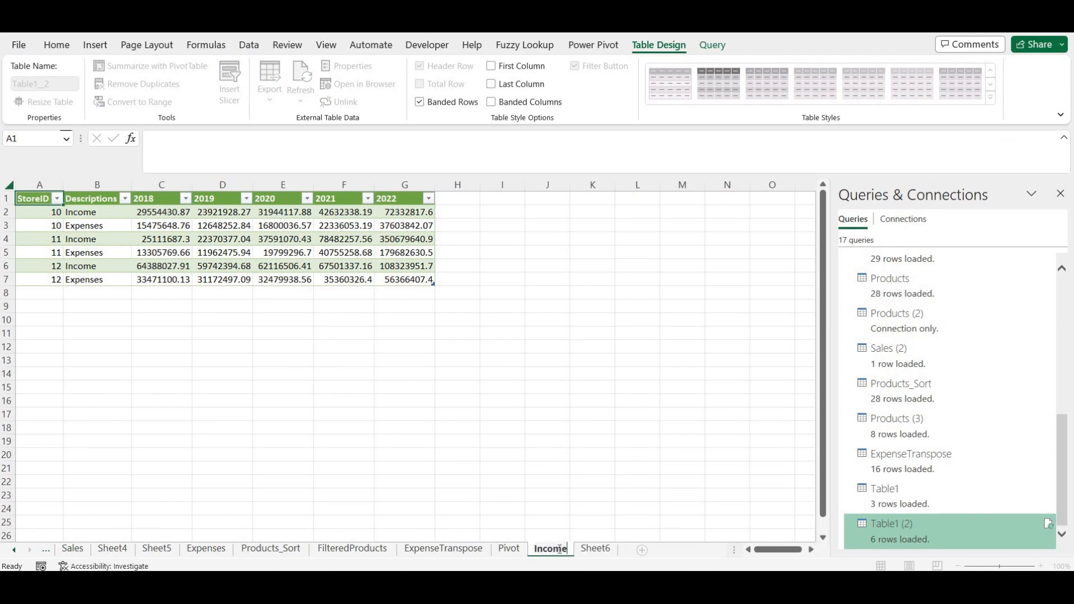
text(&Expens)
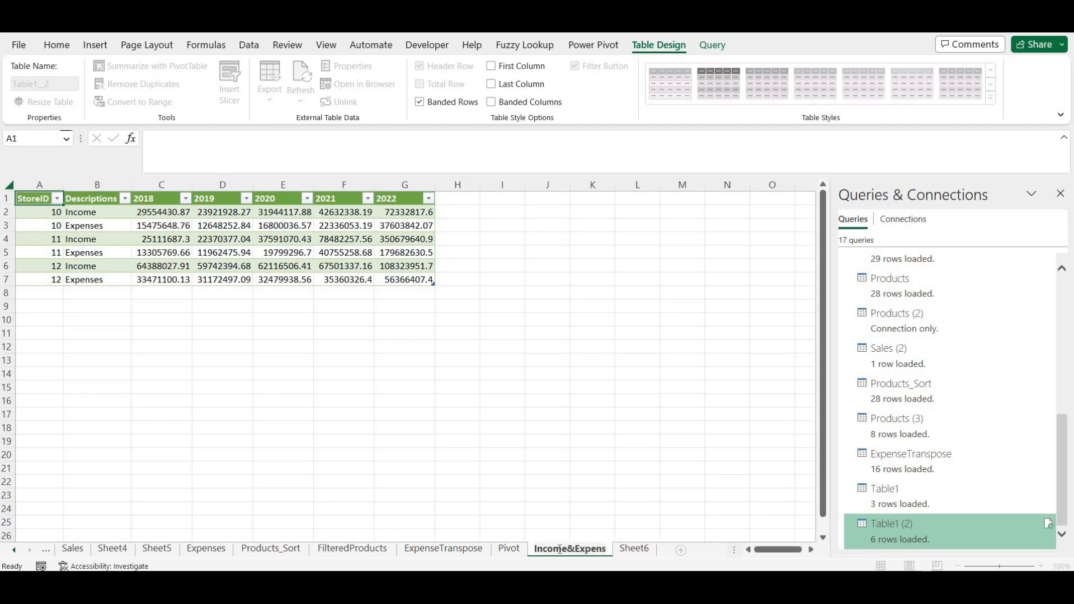
text(es)
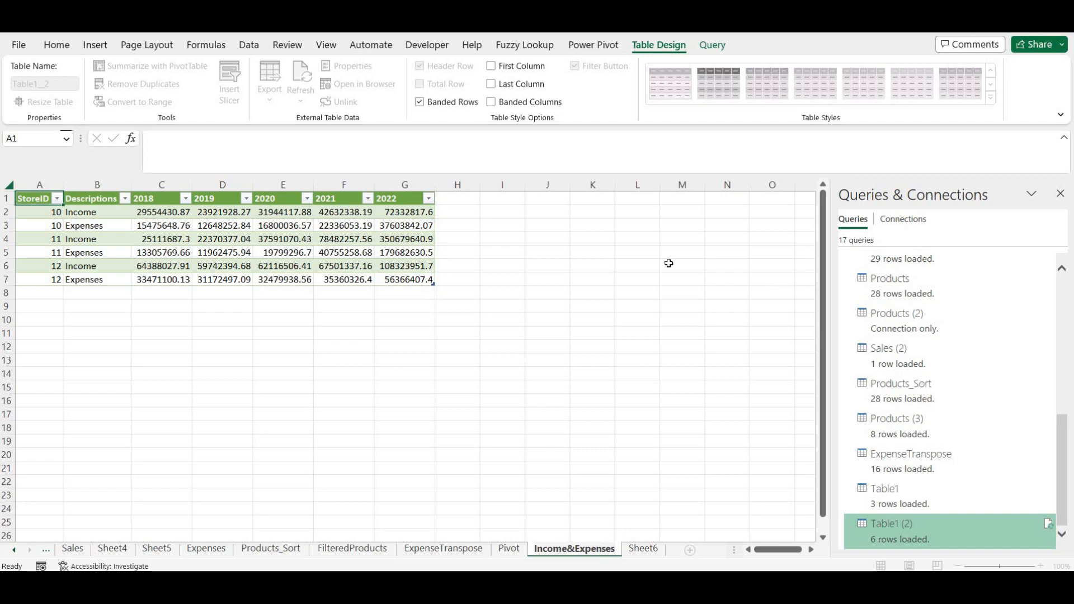
click(573, 239)
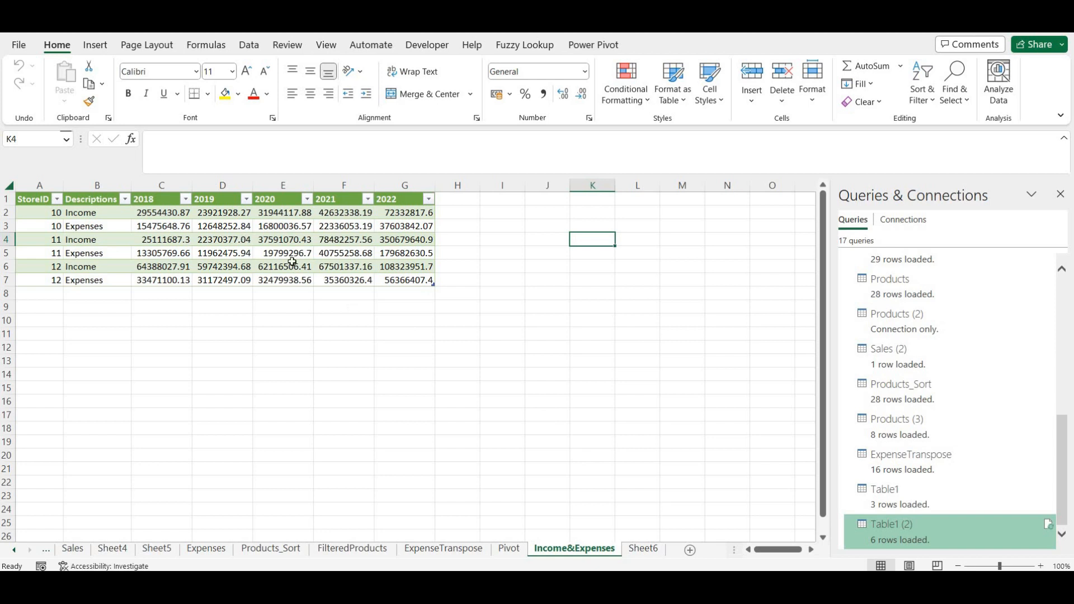
Reopen the Table1 (2) query in the Power Query Editor and rename it Revenue_Expense_Profit
double_click(911, 525)
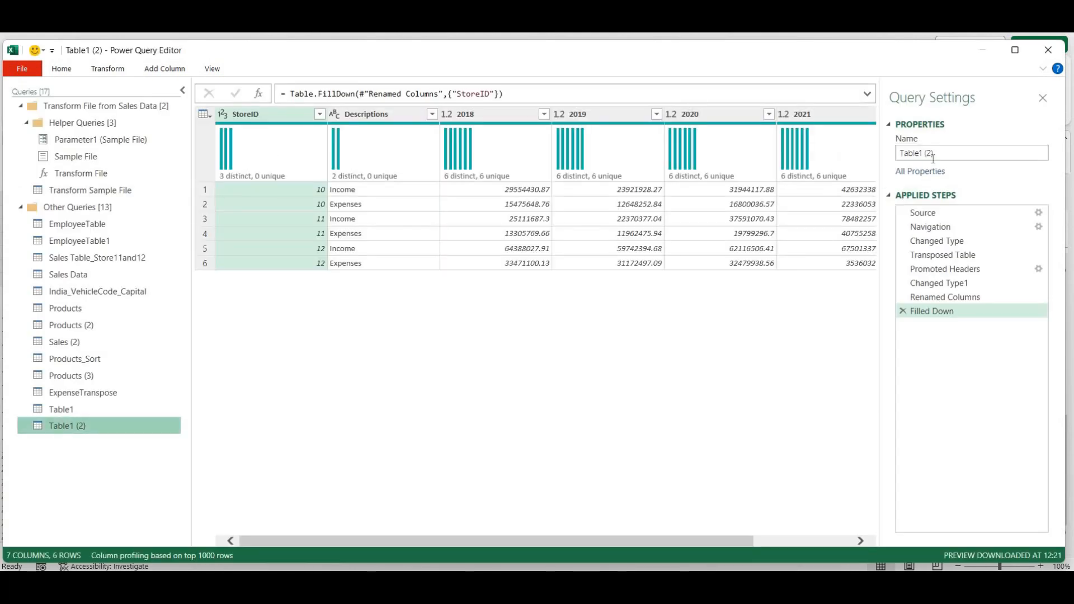
drag(942, 153, 876, 160)
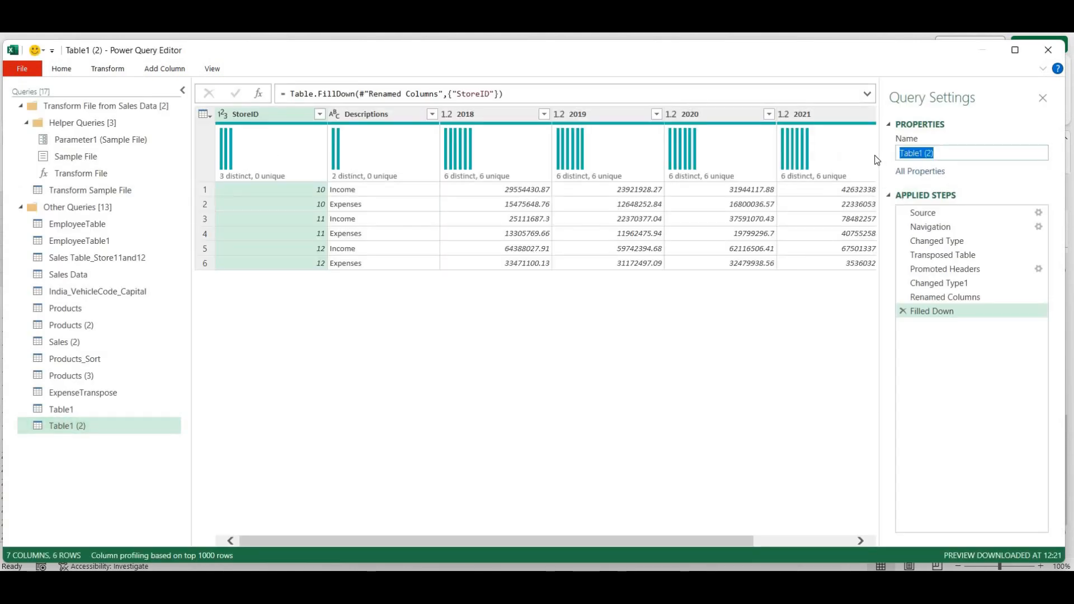
text(Revenue_Expense)
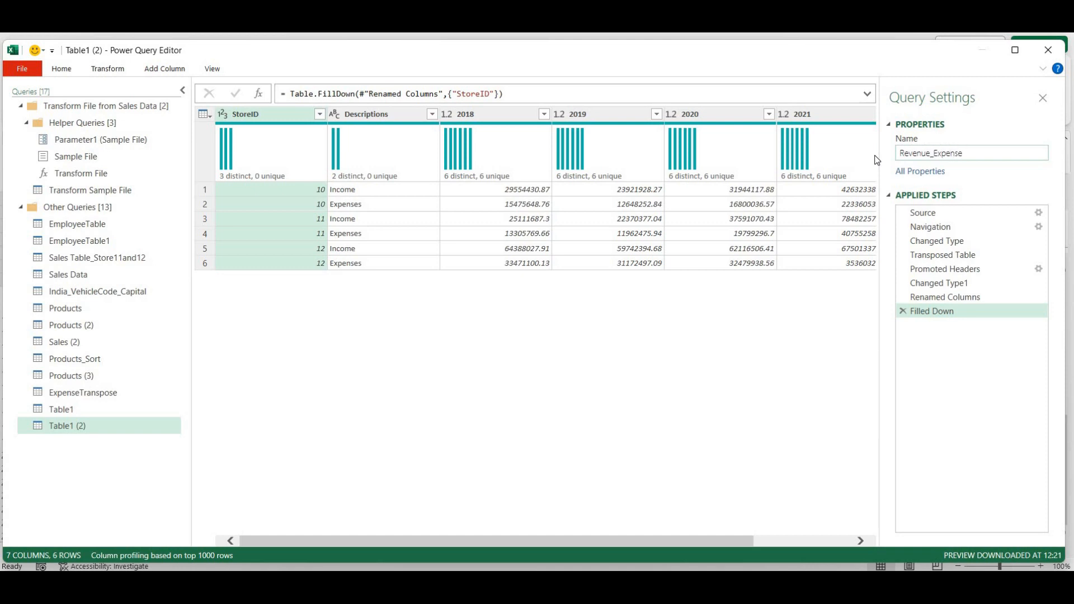
text(_Profit)
key(Return)
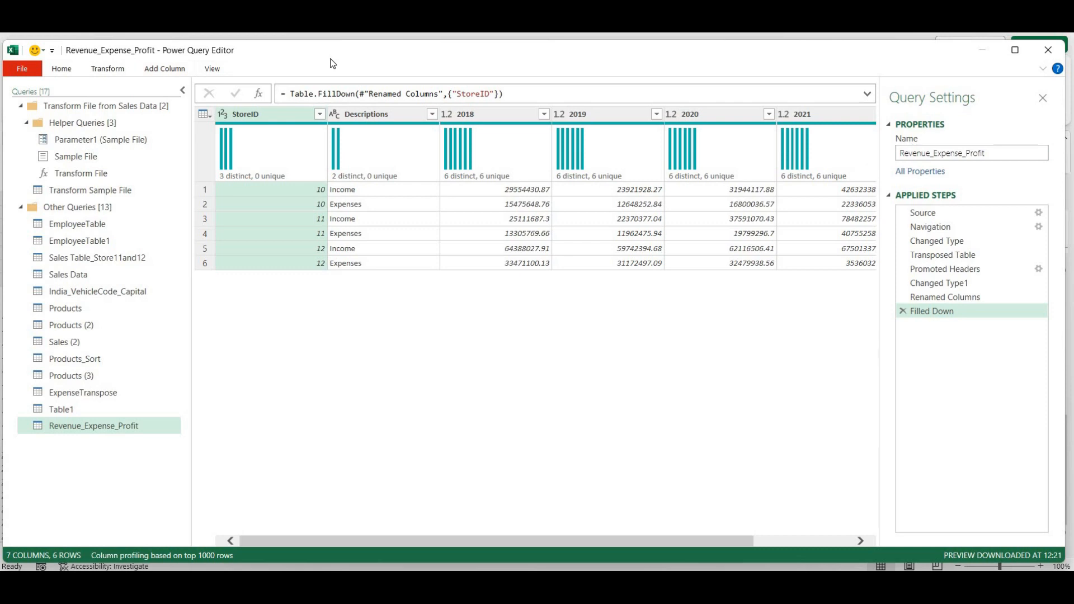
Delete the Filled Down step and fill the null cells of the StoreID column downward again
click(902, 312)
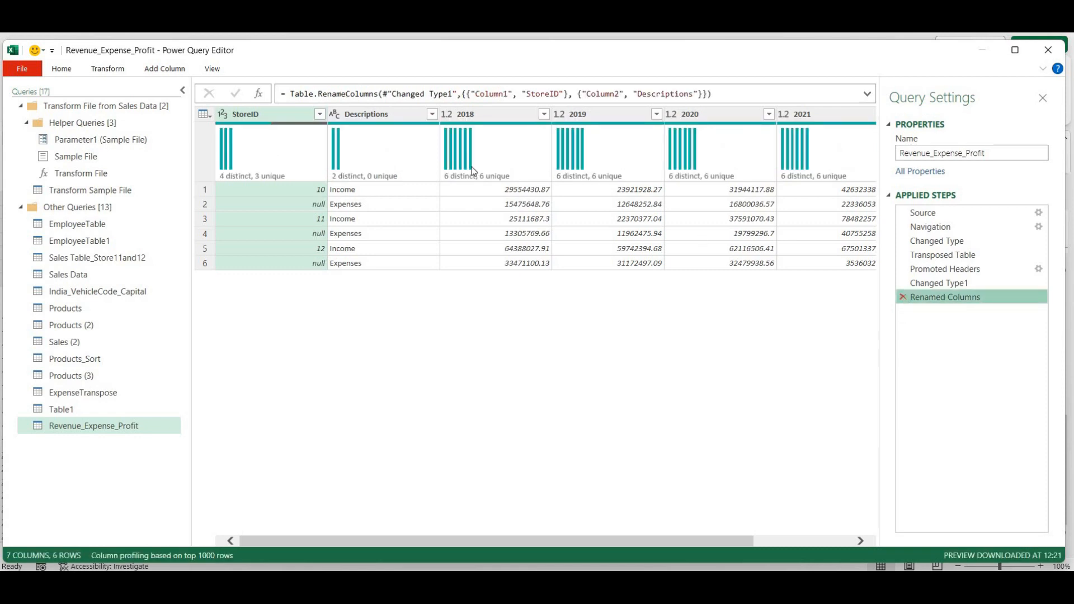
right_click(290, 124)
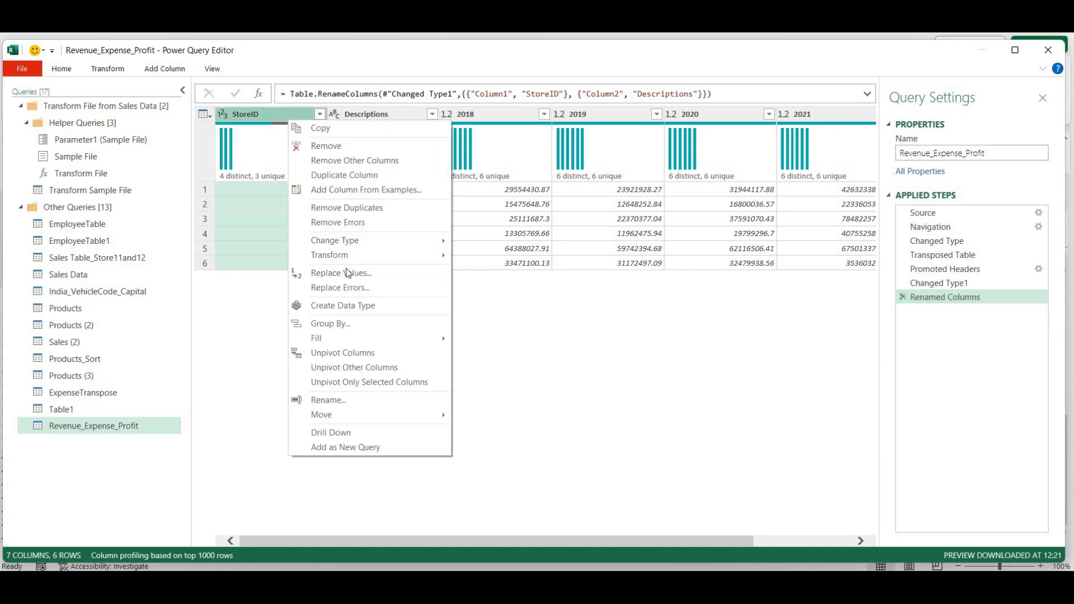
mouse_move(390, 338)
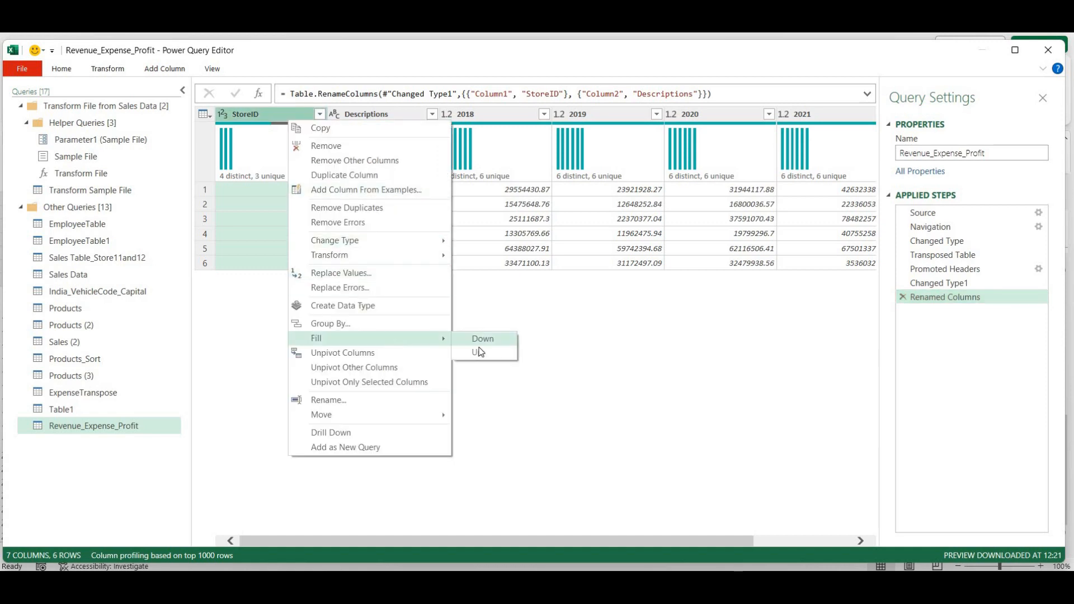
click(482, 339)
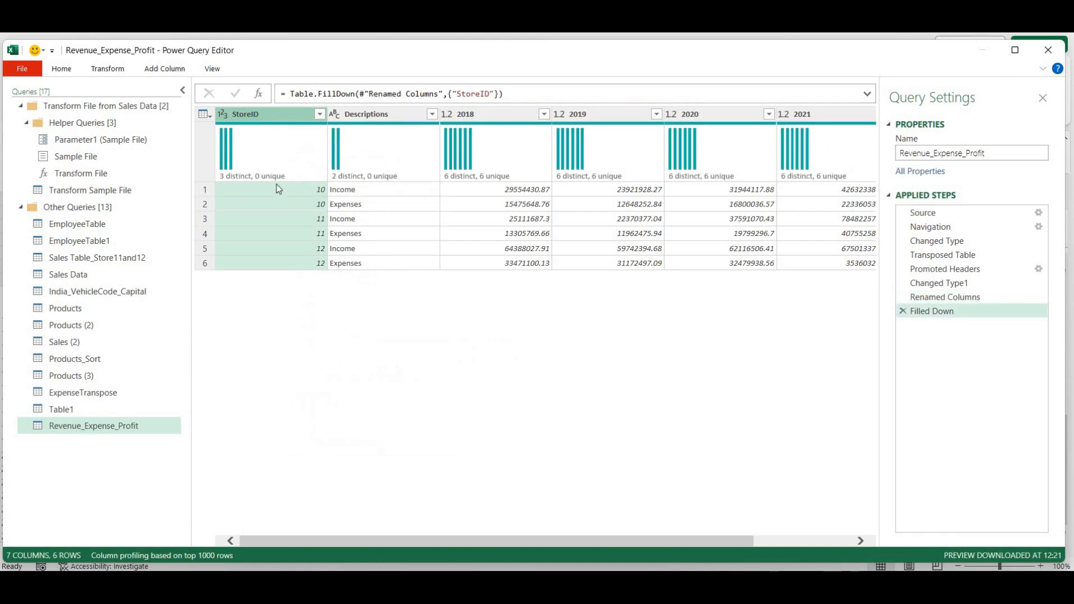
Load the Revenue_Expense_Profit query back to the worksheet, and reopen it for editing to duplicate it
click(59, 71)
click(21, 94)
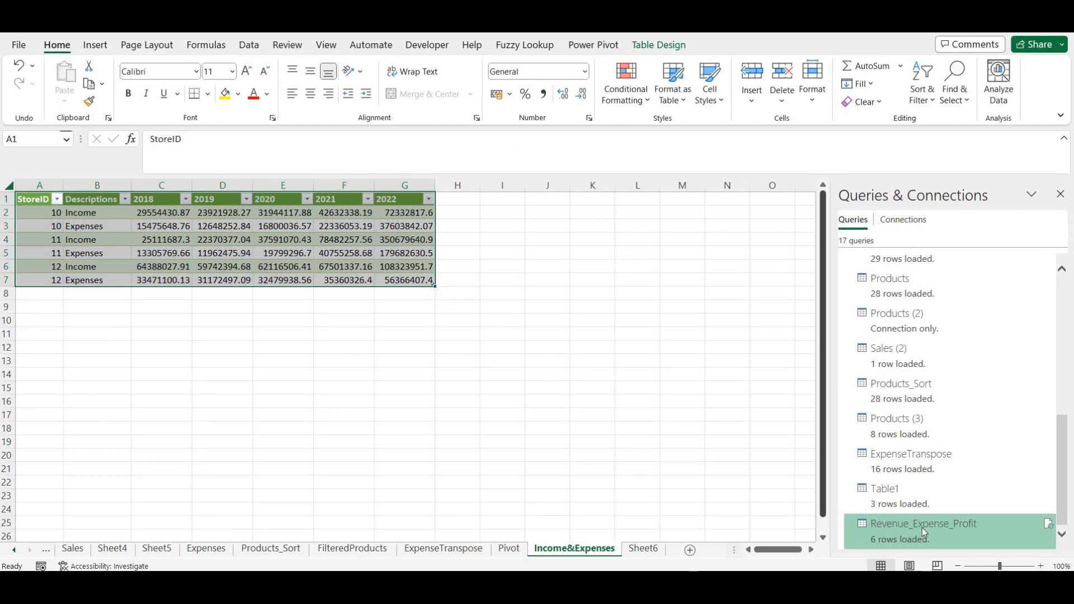
mouse_move(921, 528)
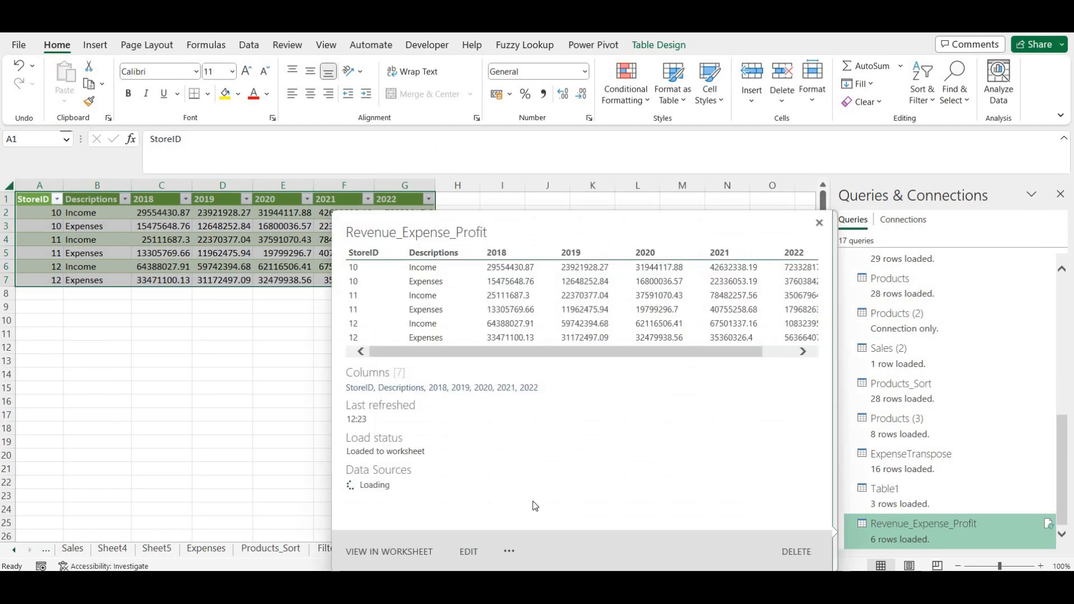
click(468, 552)
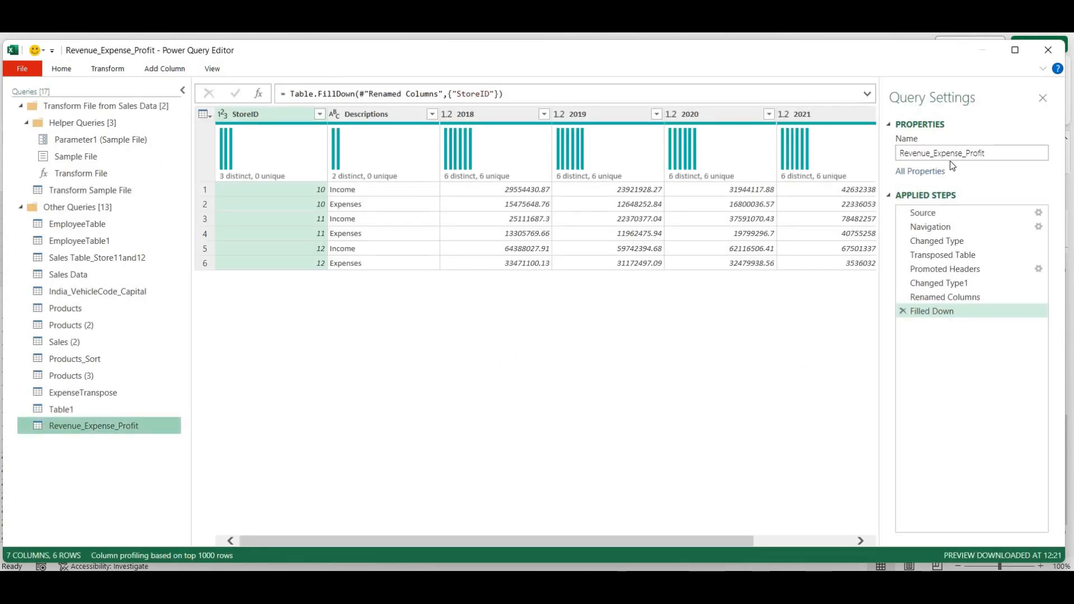
right_click(62, 420)
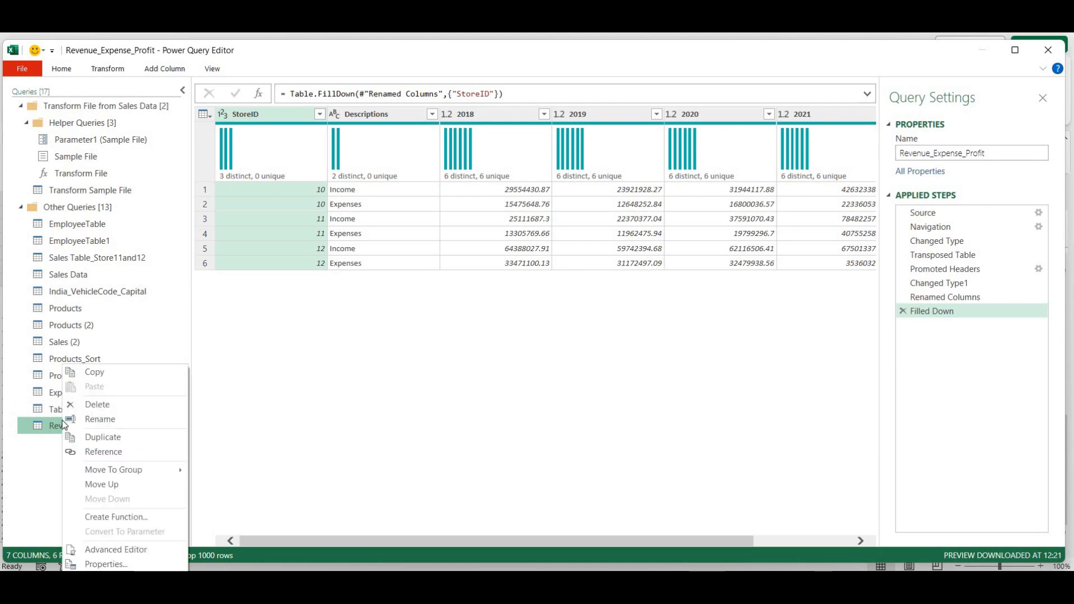
click(89, 438)
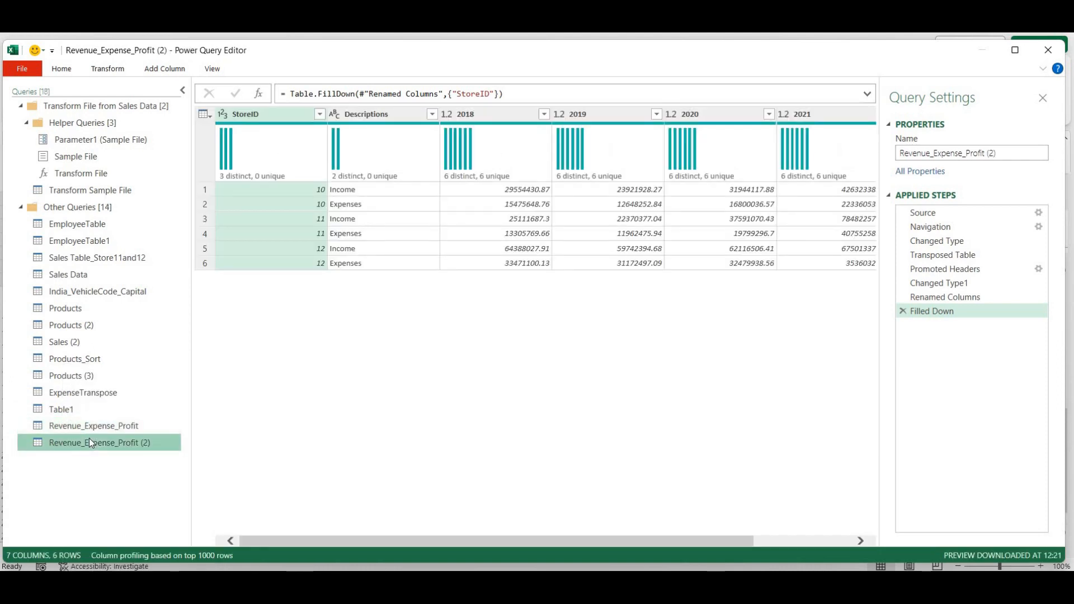
Rename the original Revenue_Expense_Profit query as Revenue_Expense
double_click(131, 428)
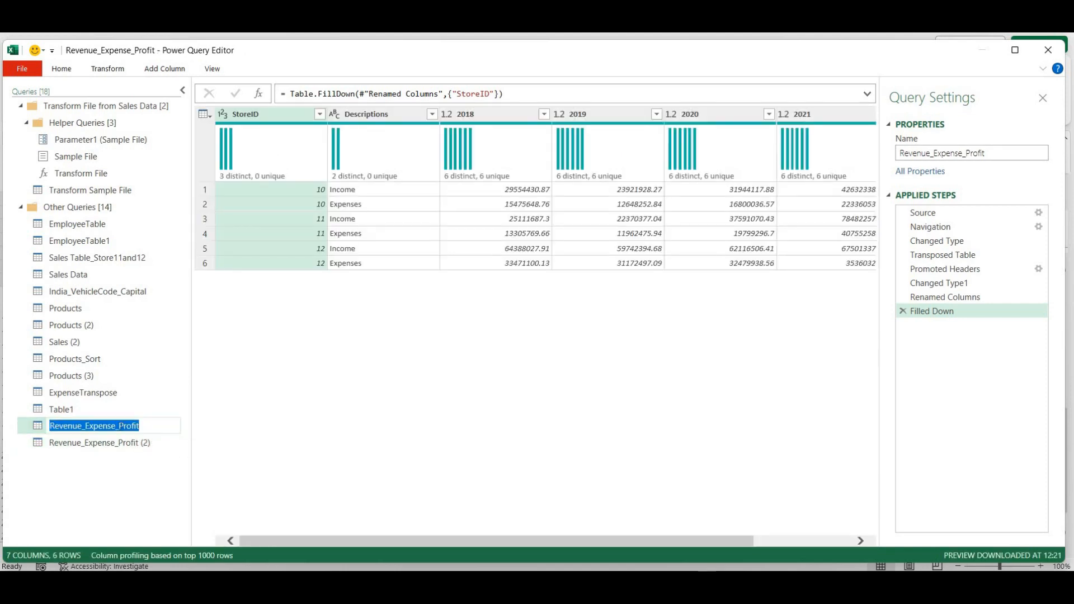
click(121, 426)
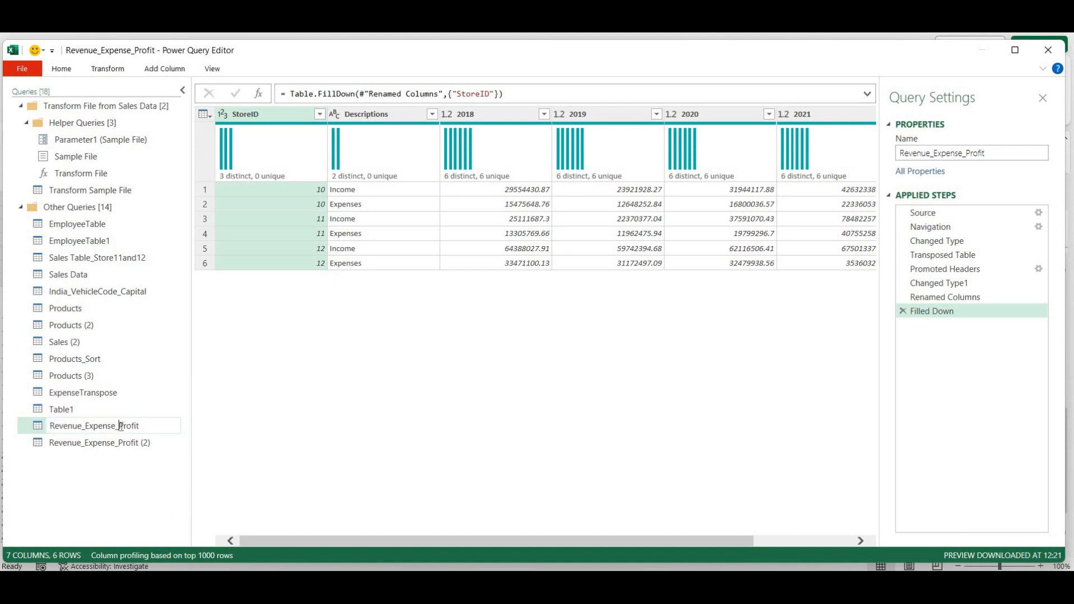
key(BackSpace)
key(Delete)
key(Delete)
key(Delete)
key(Delete)
Rename the duplicated query as Revenue_Expense_Profit, removing the (2) suffix
double_click(151, 443)
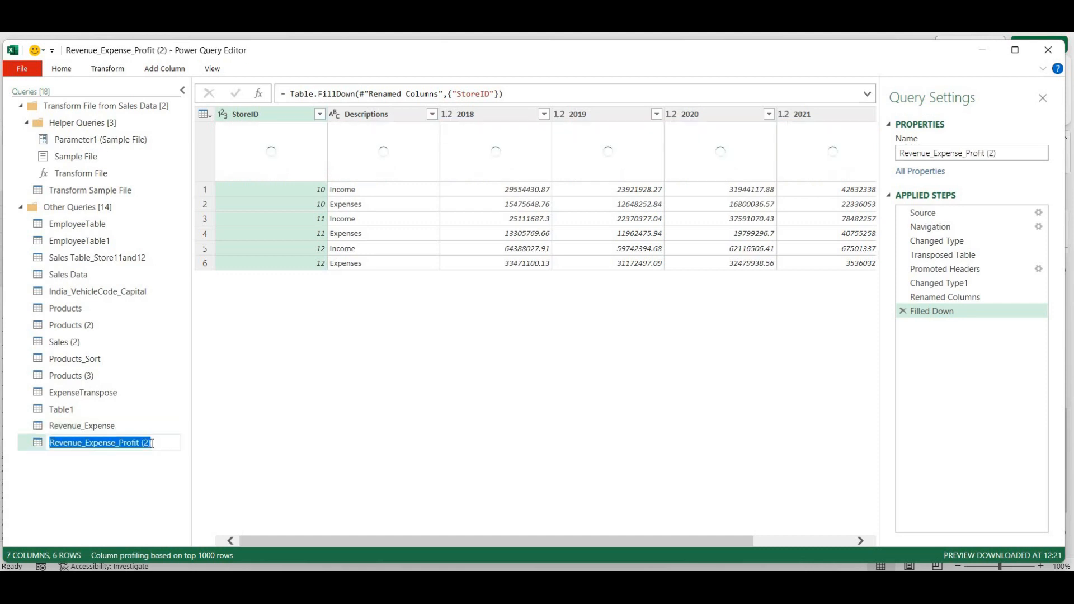
click(152, 443)
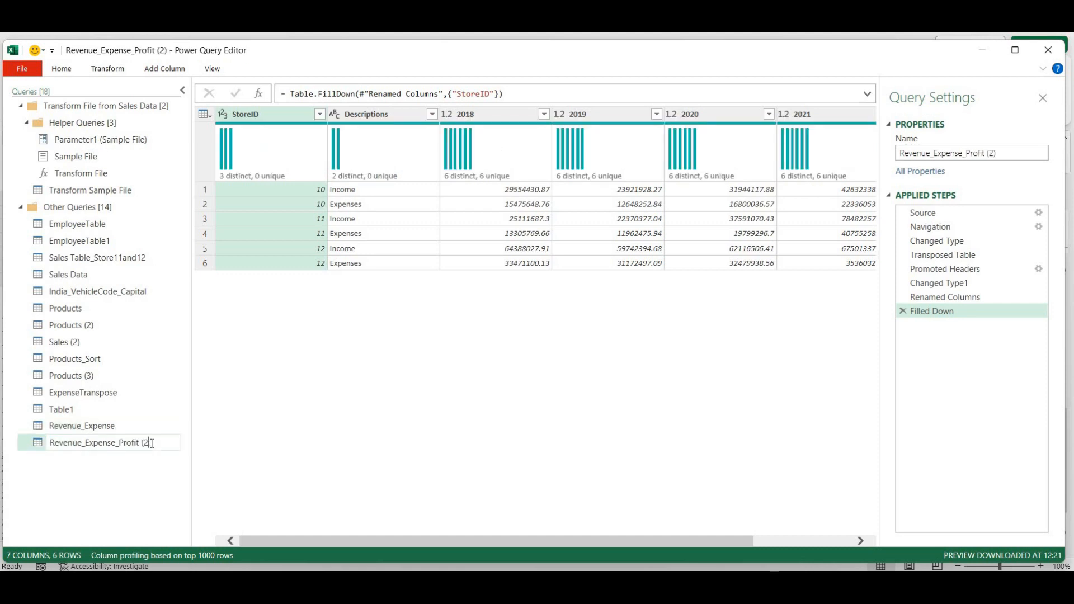
key(BackSpace)
key(BackSpace)
key(BackSpace)
key(BackSpace)
key(Return)
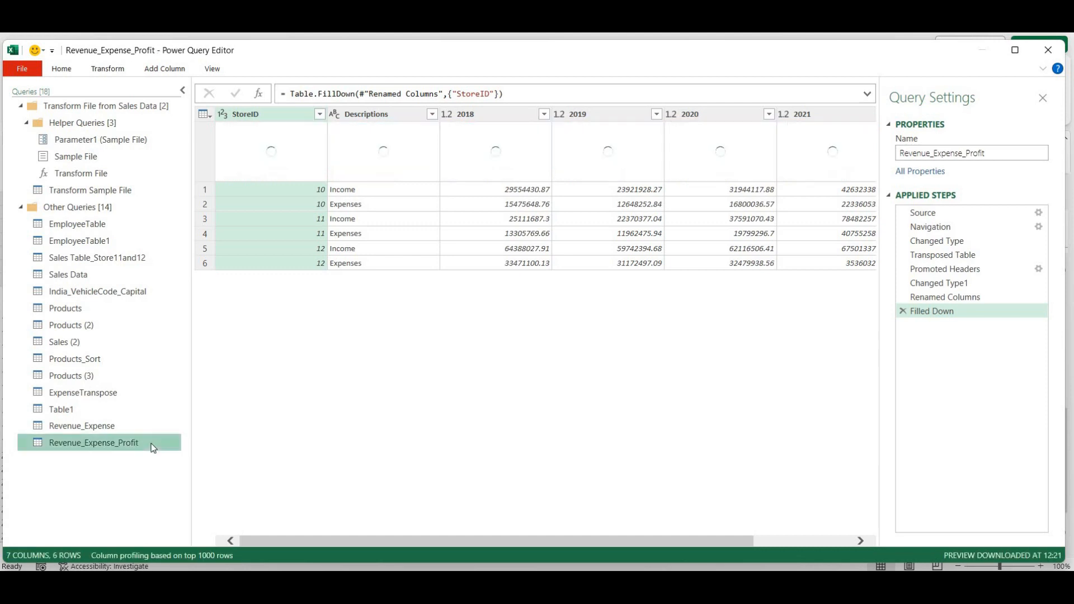
Delete every applied step after Changed Type from the Revenue_Expense_Profit query, from Filled Down back to Transposed Table
click(903, 311)
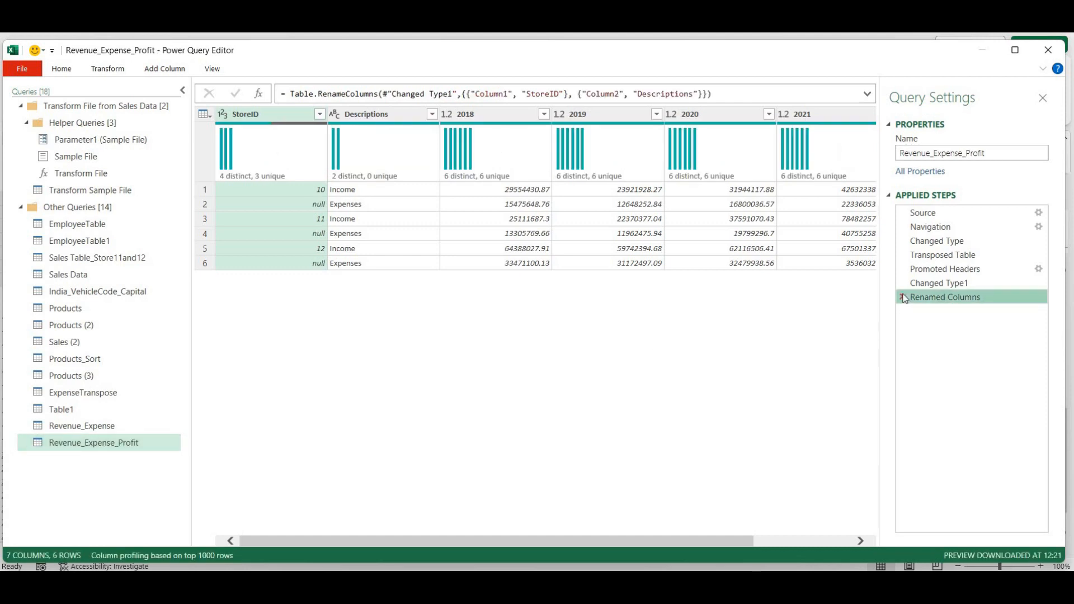
click(901, 297)
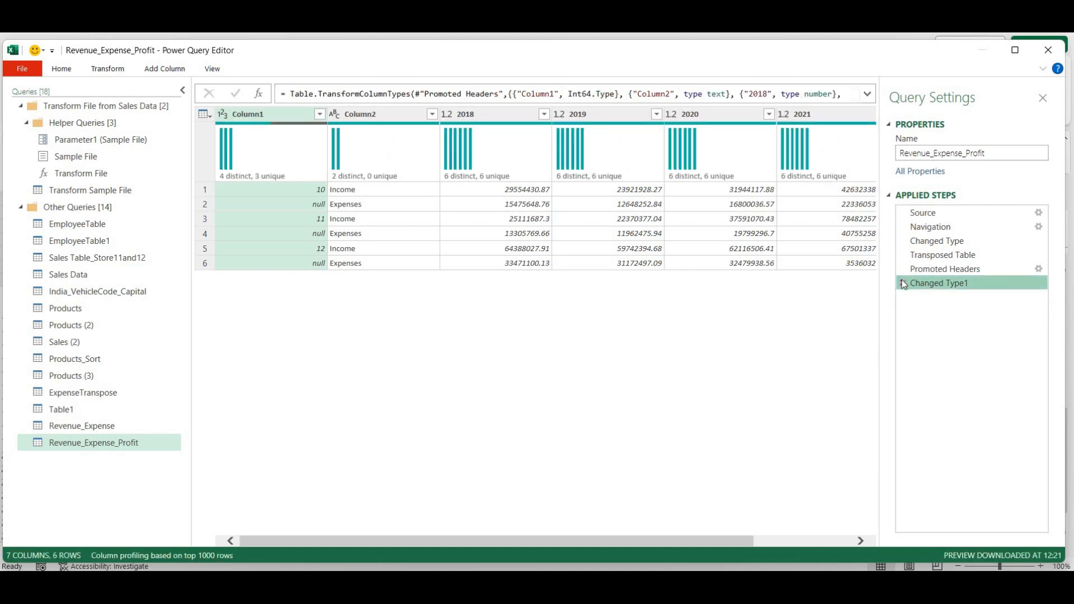
click(901, 282)
click(902, 270)
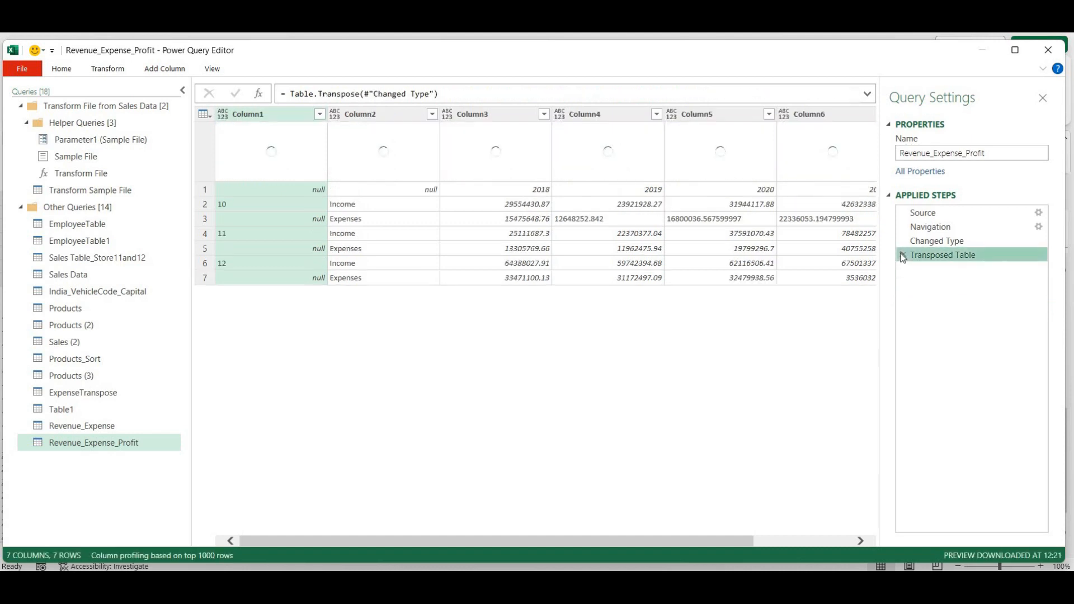
click(903, 256)
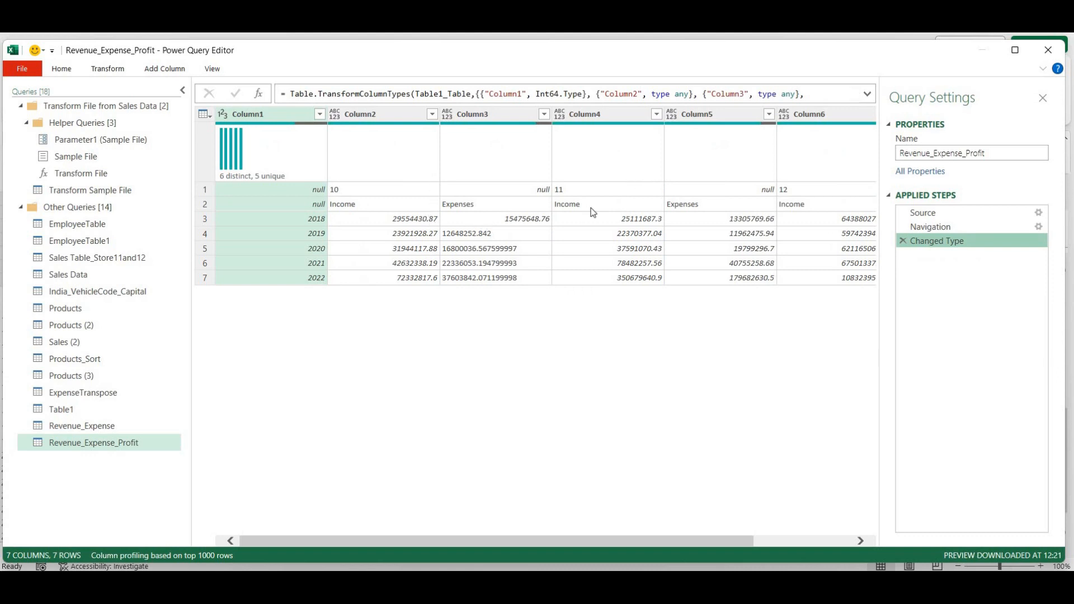
right_click(575, 115)
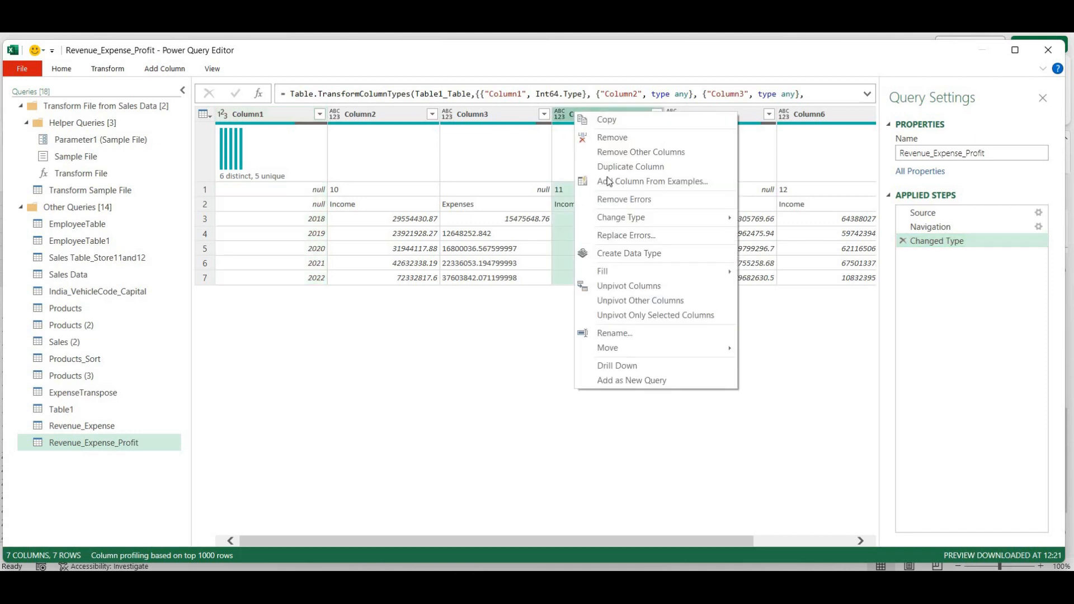
mouse_move(645, 219)
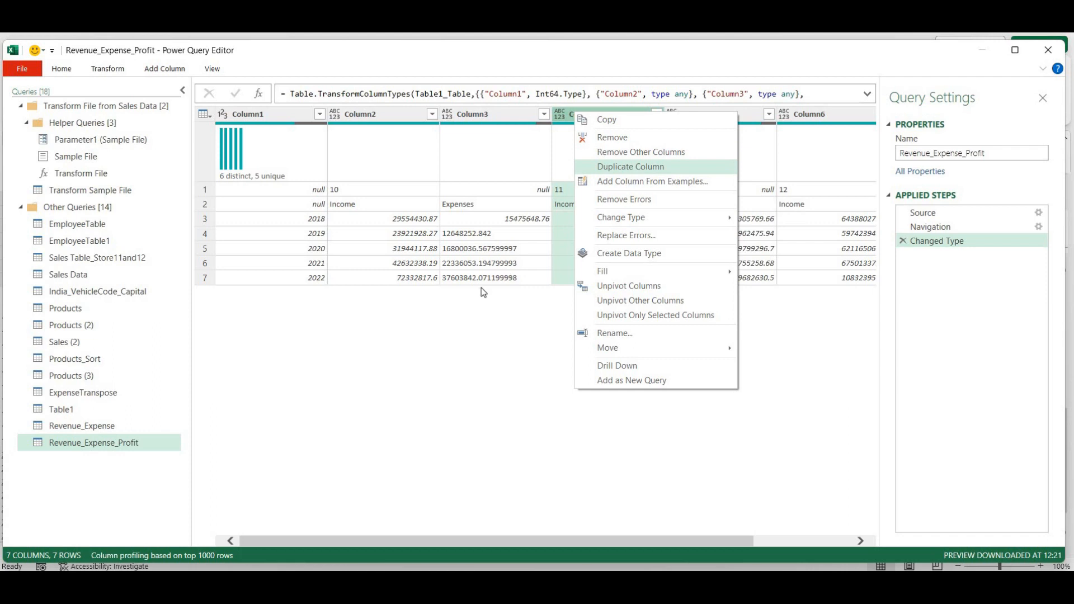
click(487, 342)
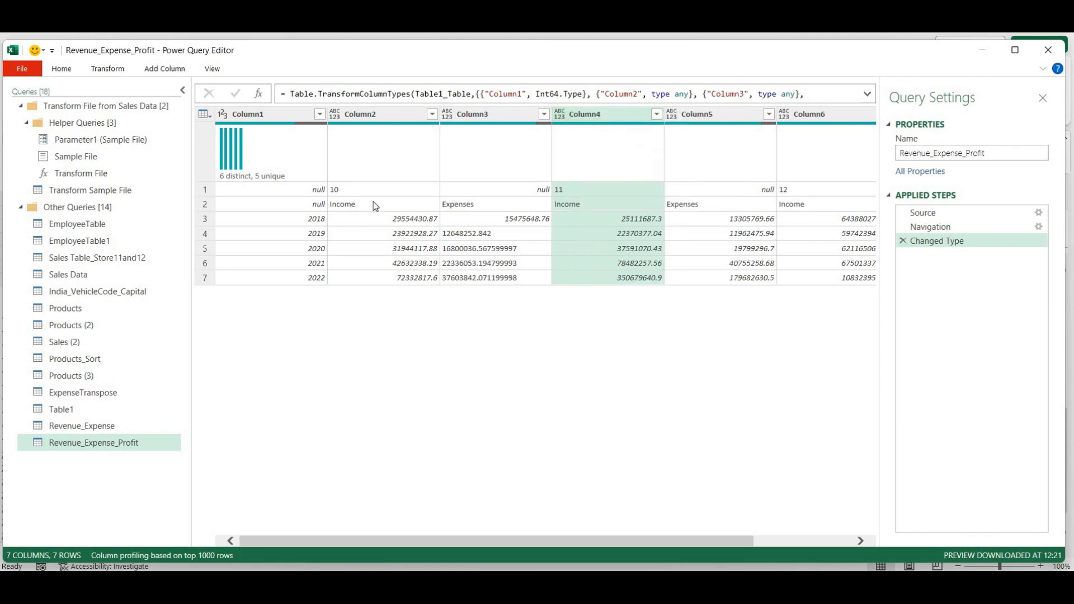
Duplicate Column2, which holds store 10's income, in the Revenue_Expense_Profit query
right_click(391, 115)
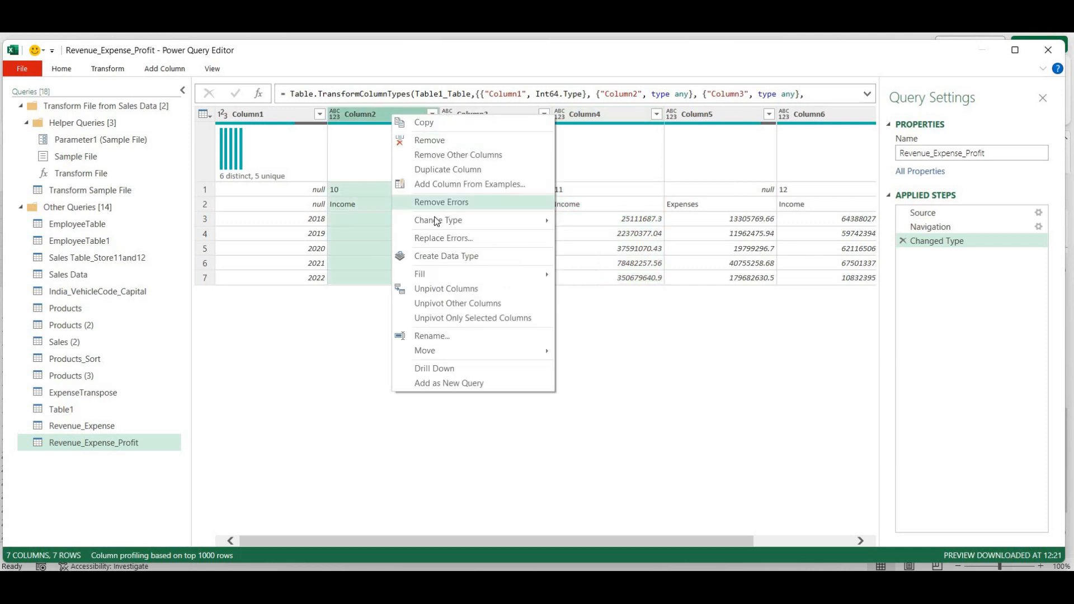
mouse_move(436, 220)
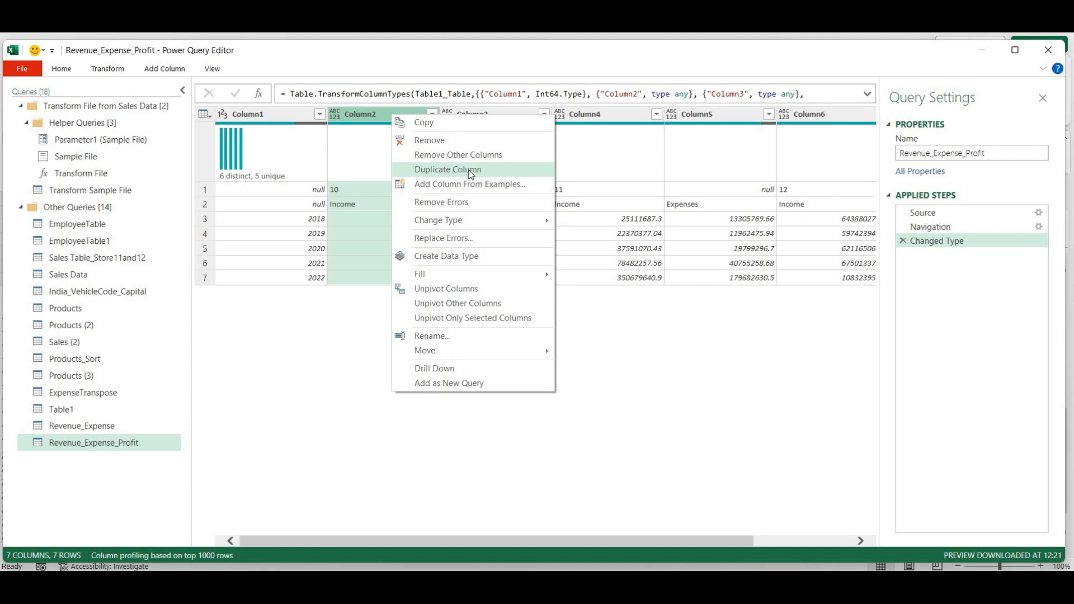
click(471, 171)
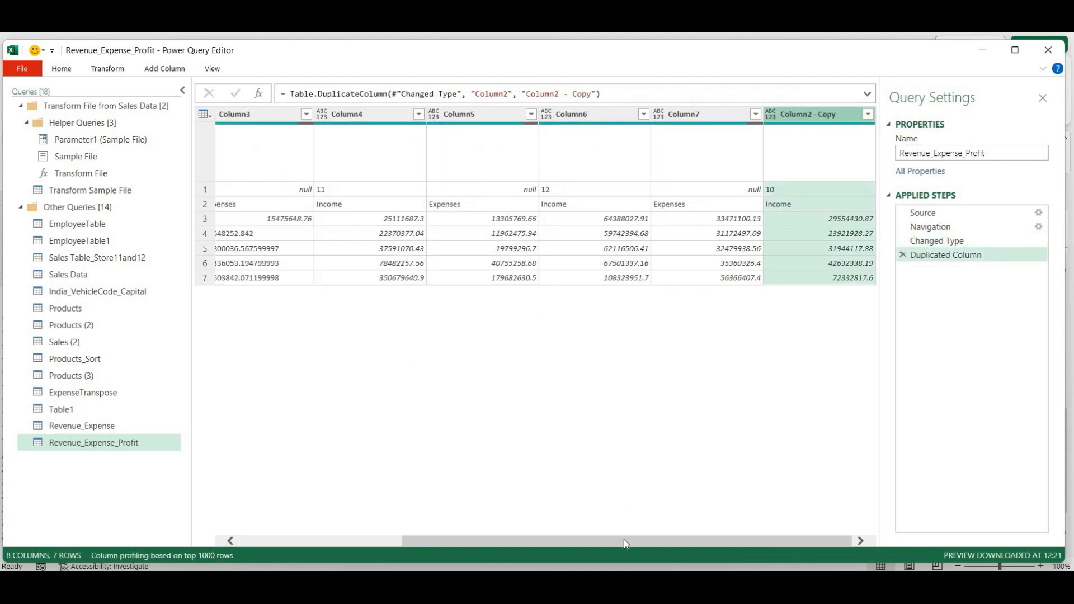
Duplicate Column3, which holds store 10's expenses, in the Revenue_Expense_Profit query
drag(591, 541, 392, 506)
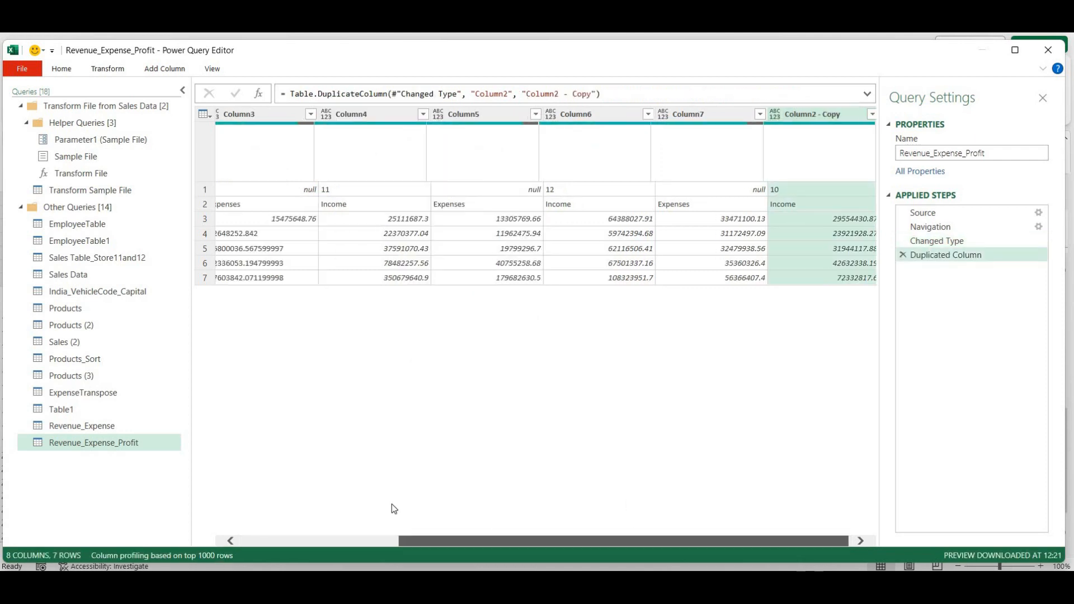
right_click(486, 119)
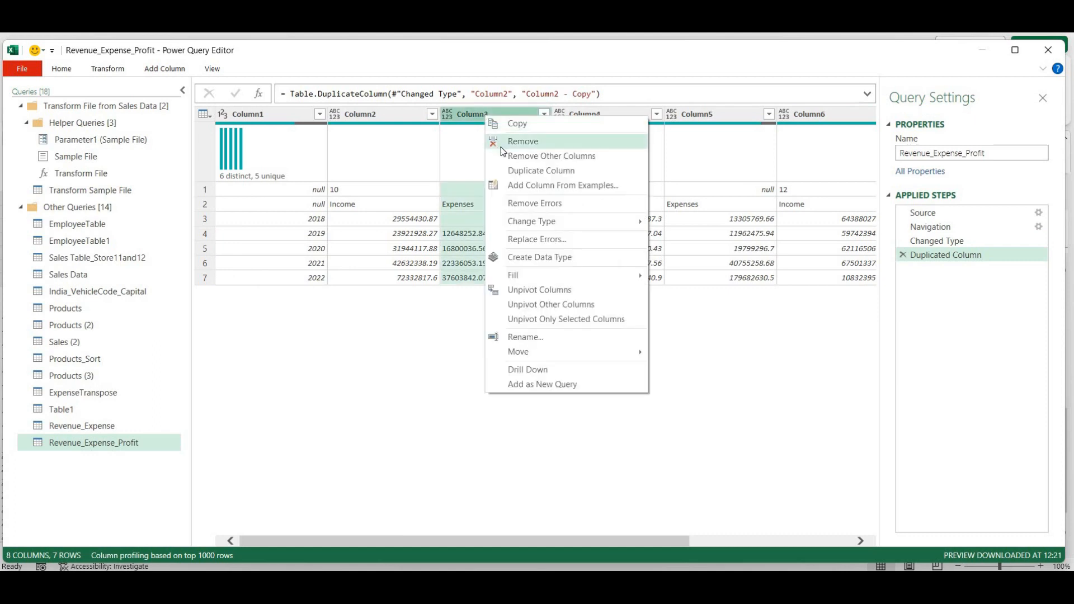
click(519, 173)
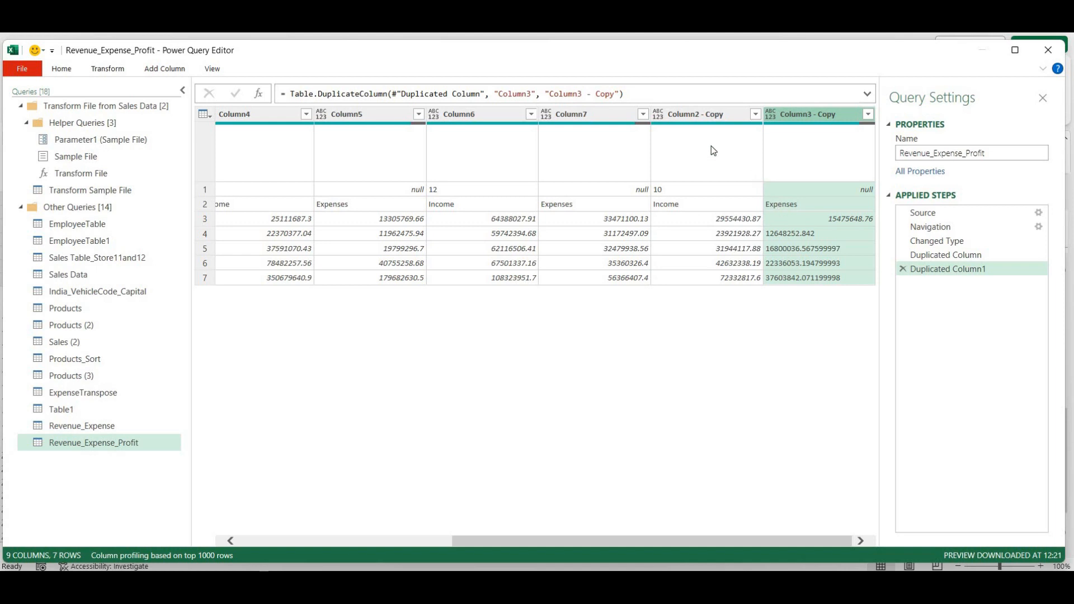
click(707, 117)
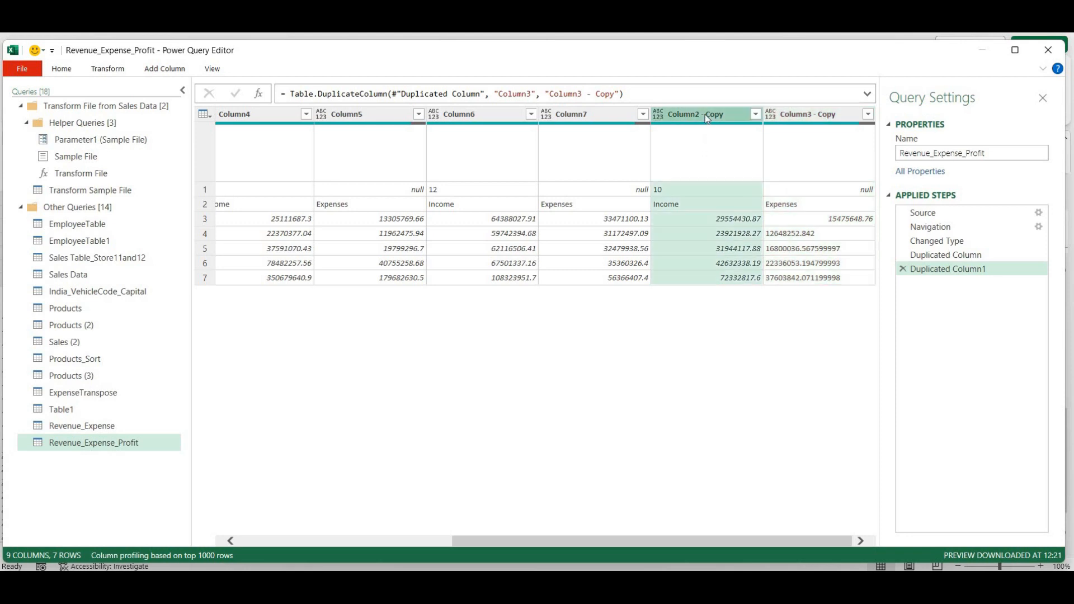
ctrl+click(805, 115)
click(107, 69)
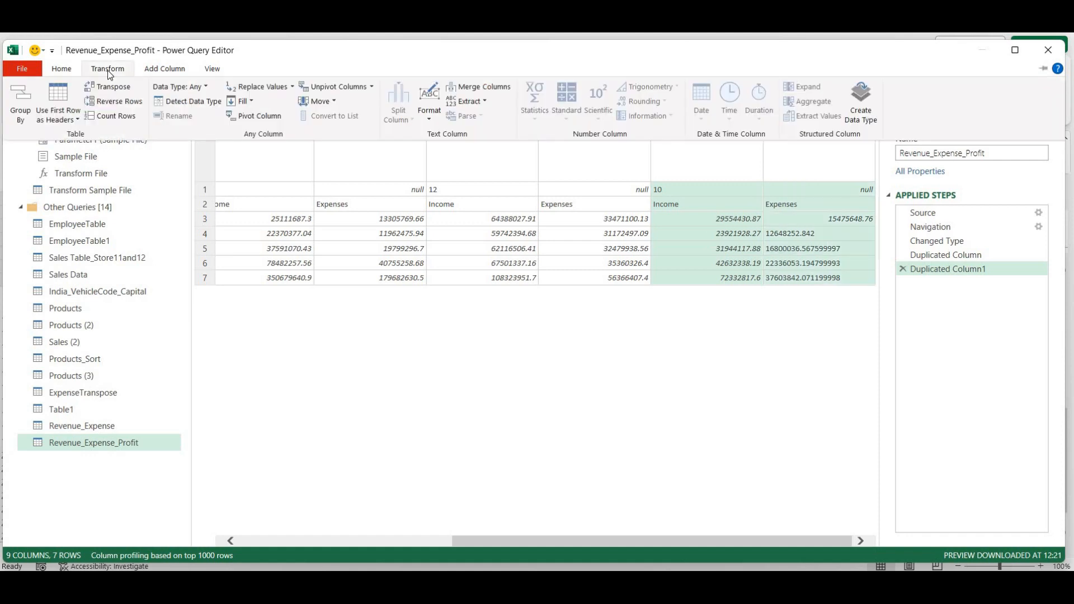
click(62, 69)
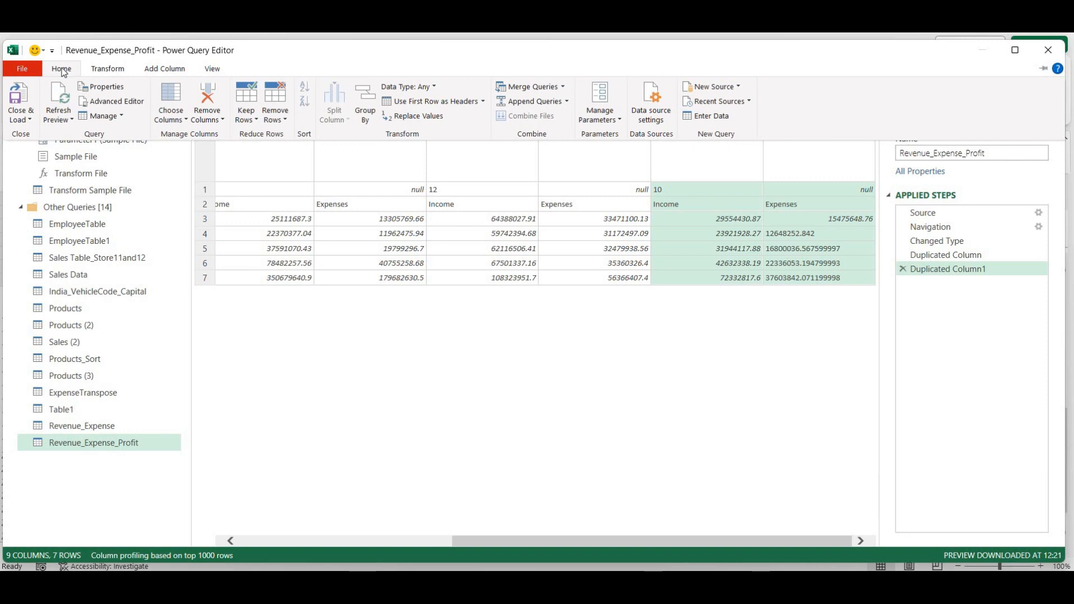
Try to add a custom column with the formula [#"Column2 - Copy"]-[#"Column3 - Copy"], keeping the default name Custom
click(163, 70)
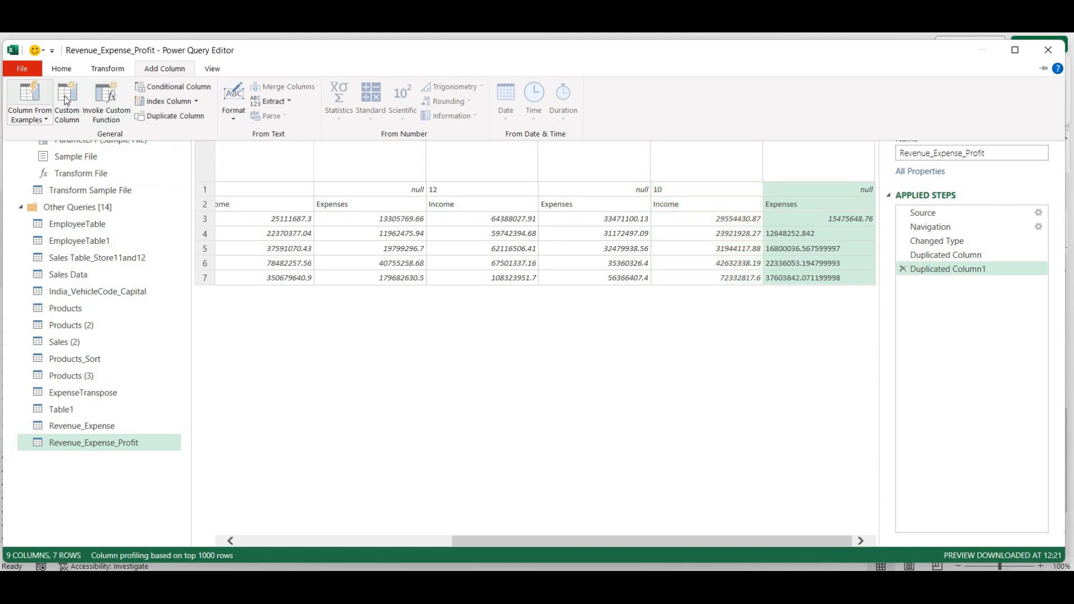
click(67, 101)
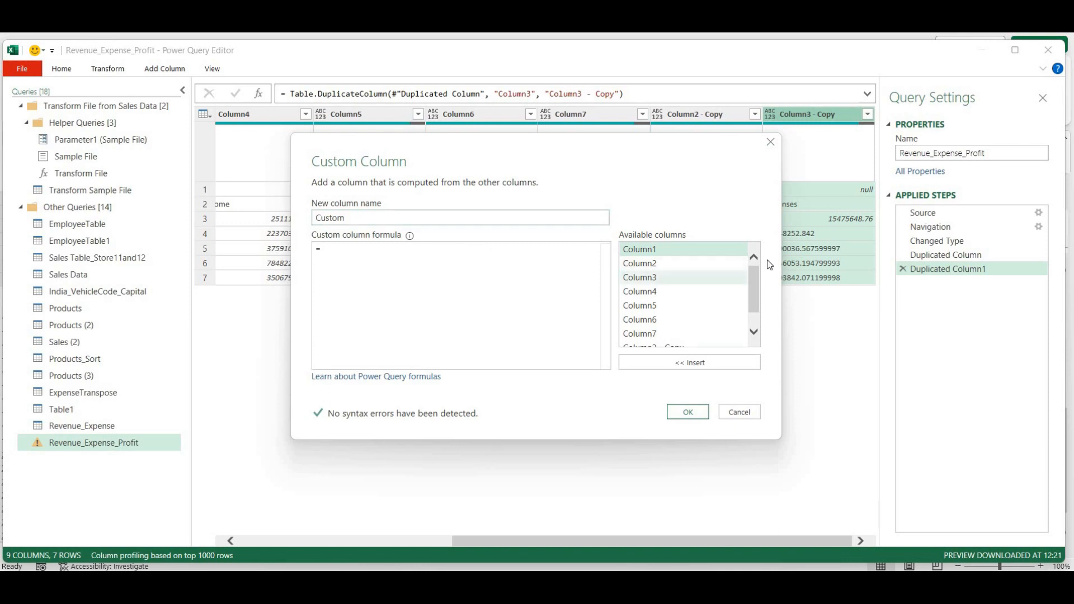
scroll(751, 302, down, 1)
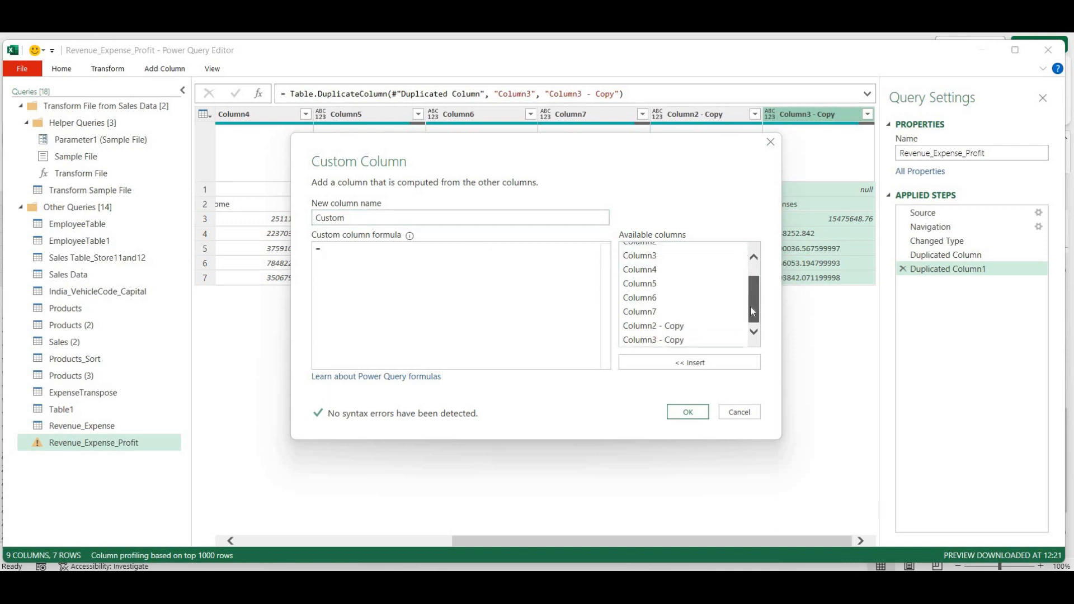
click(675, 326)
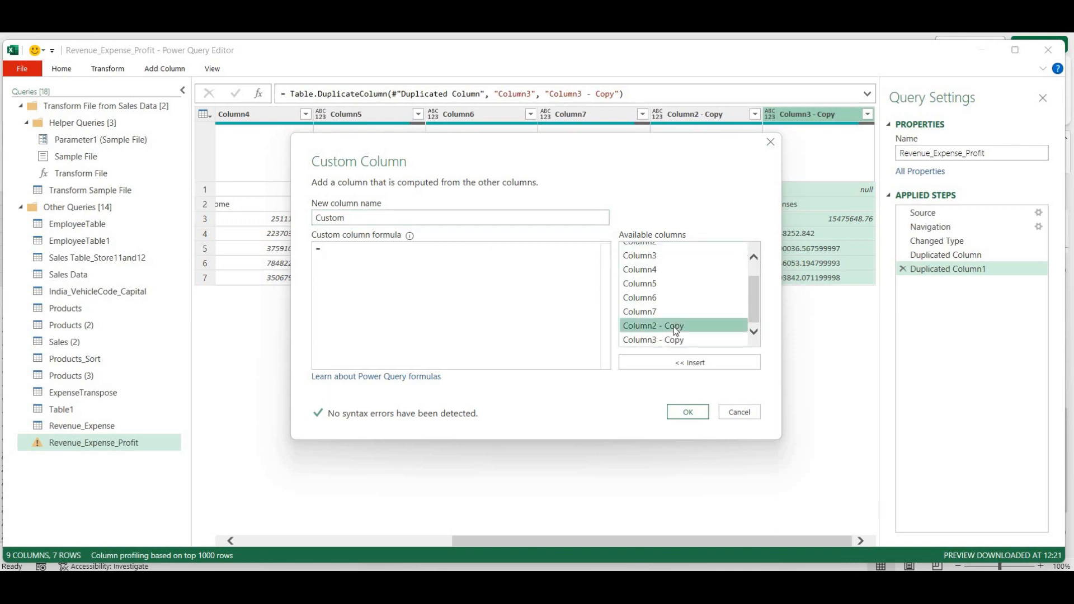
double_click(676, 326)
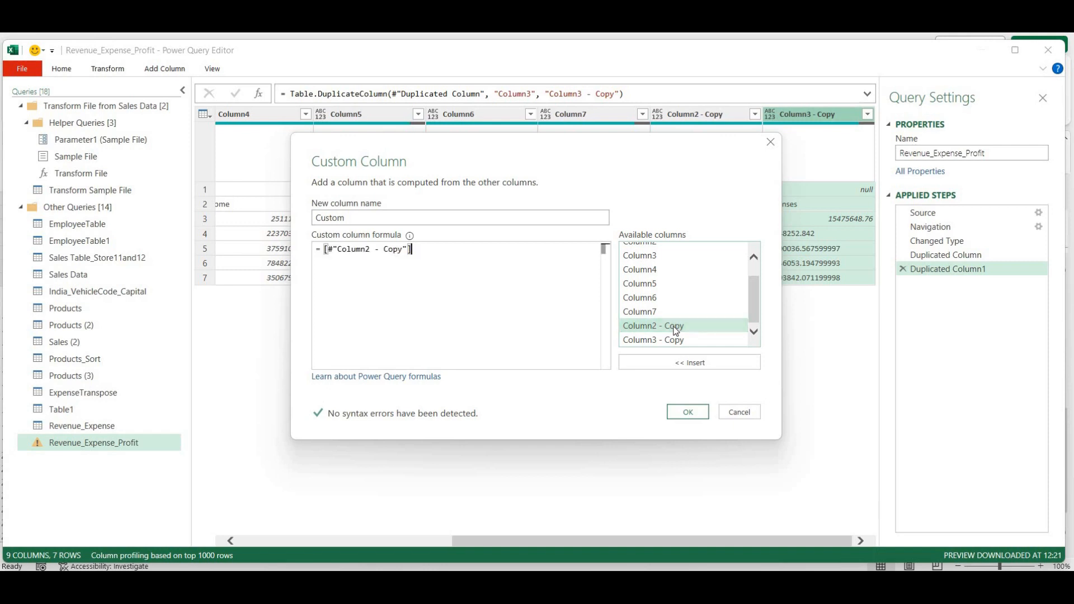
text(-)
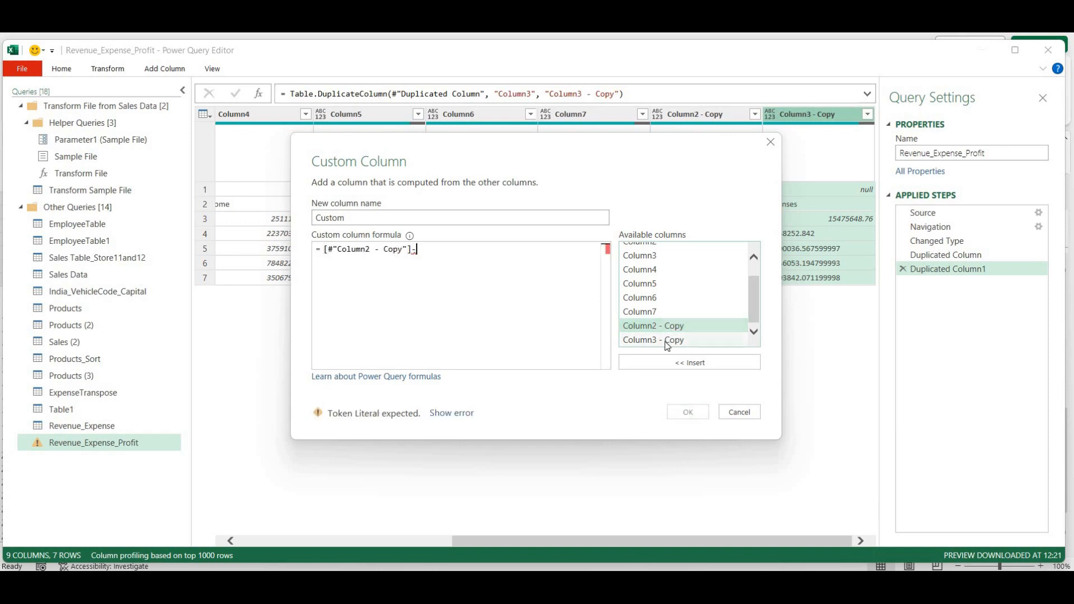
double_click(667, 341)
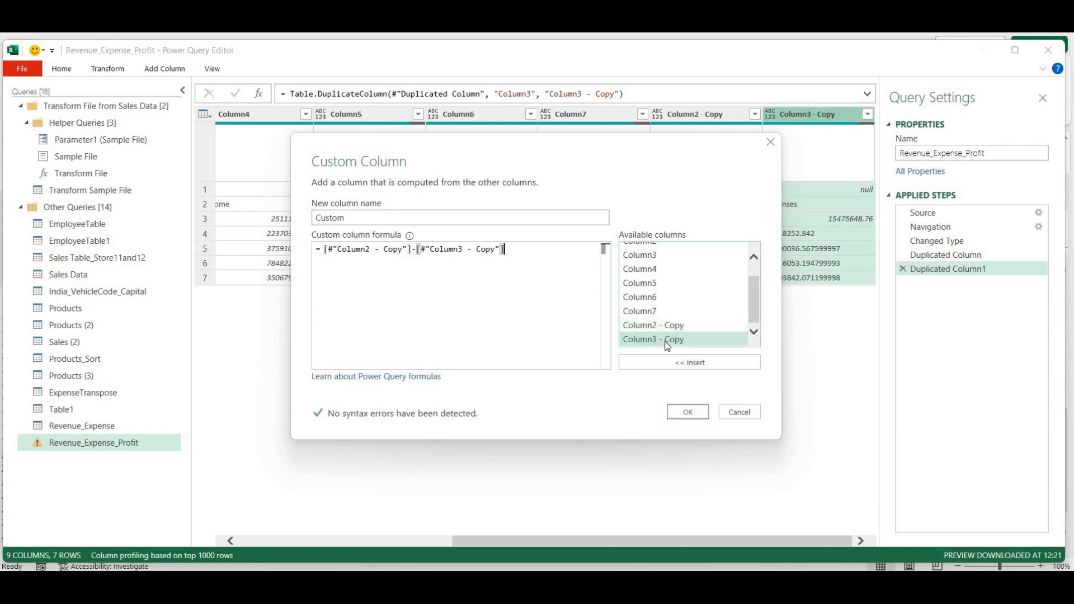
click(687, 417)
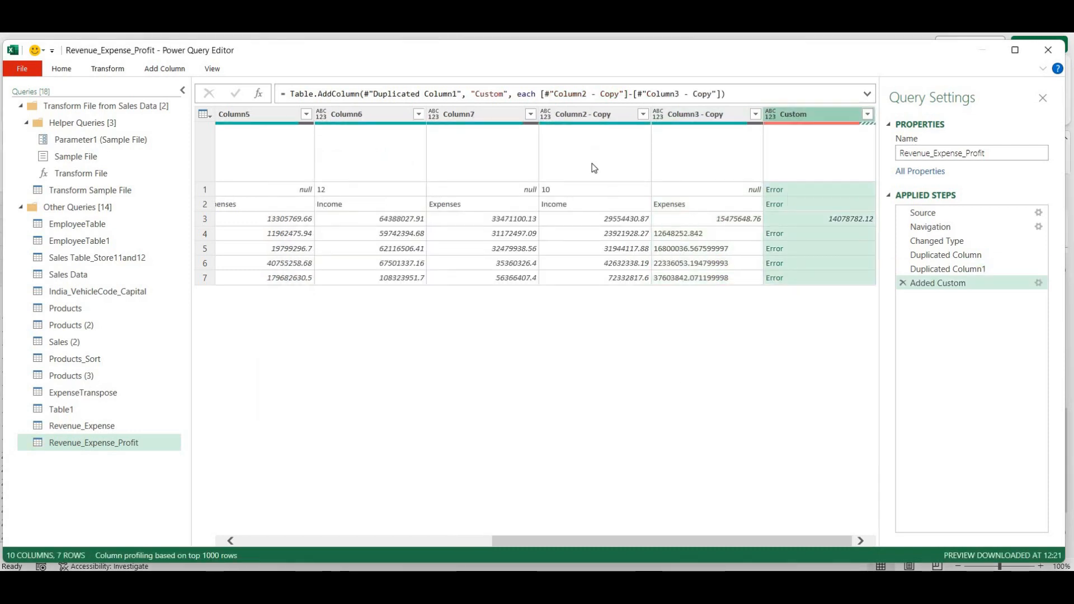
Change the data type of Column2 - Copy and Column3 - Copy to Decimal Number
click(546, 115)
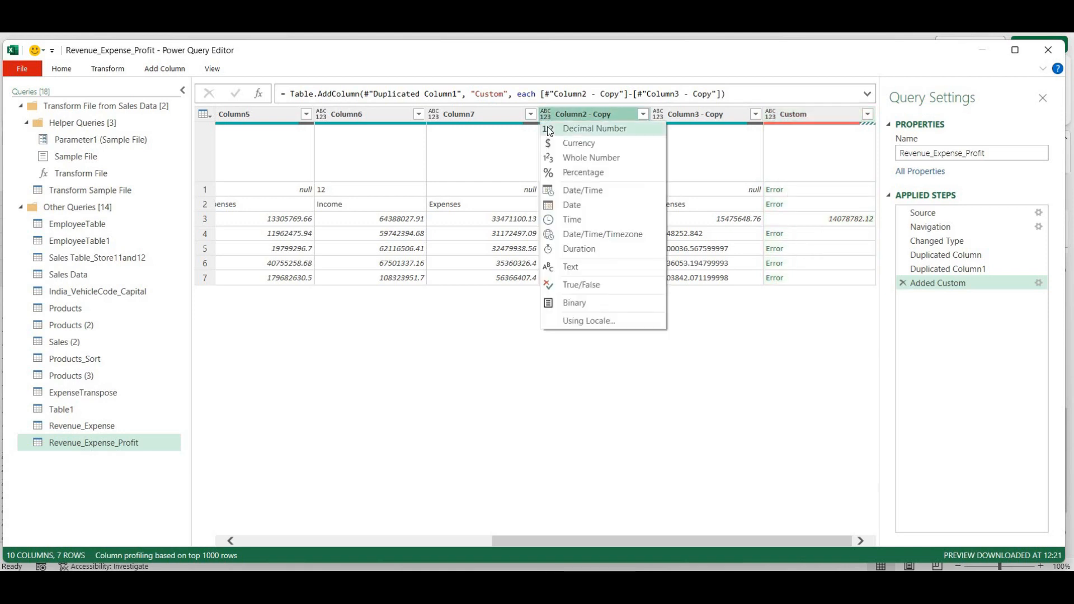
click(581, 128)
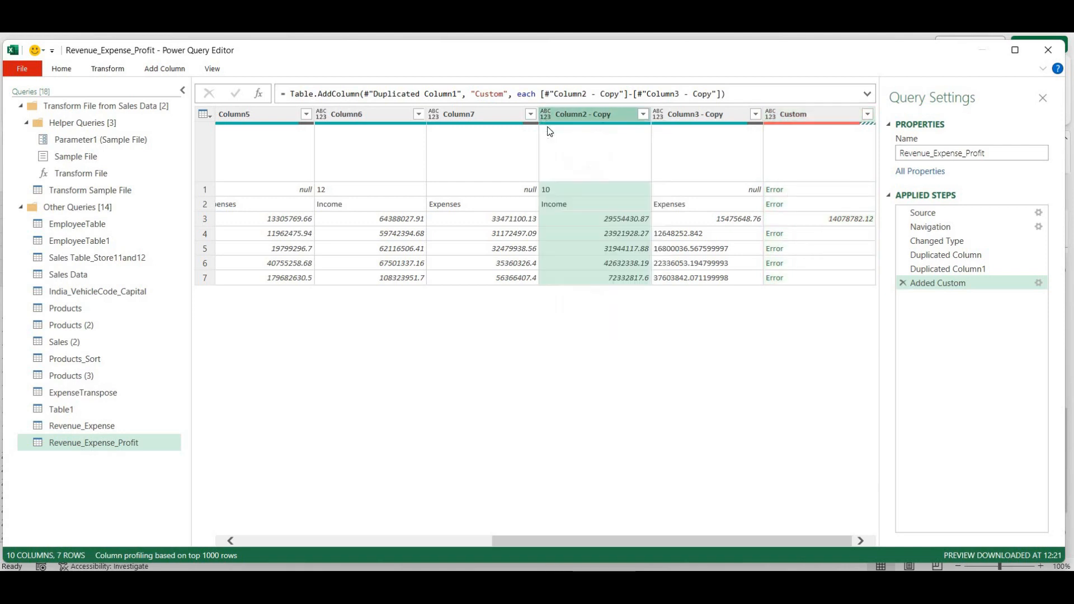
click(657, 115)
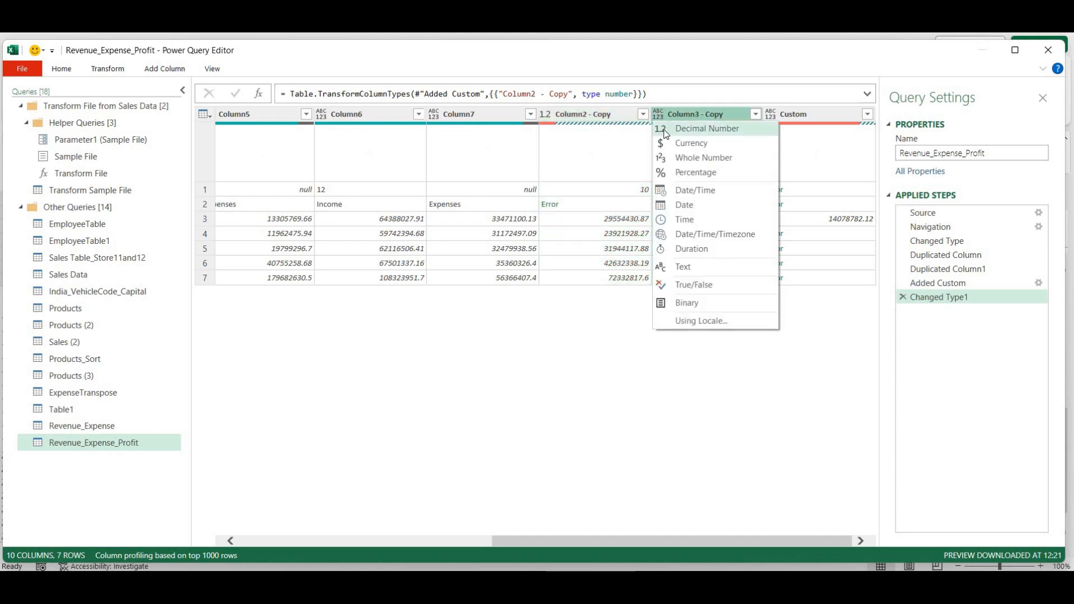
click(667, 130)
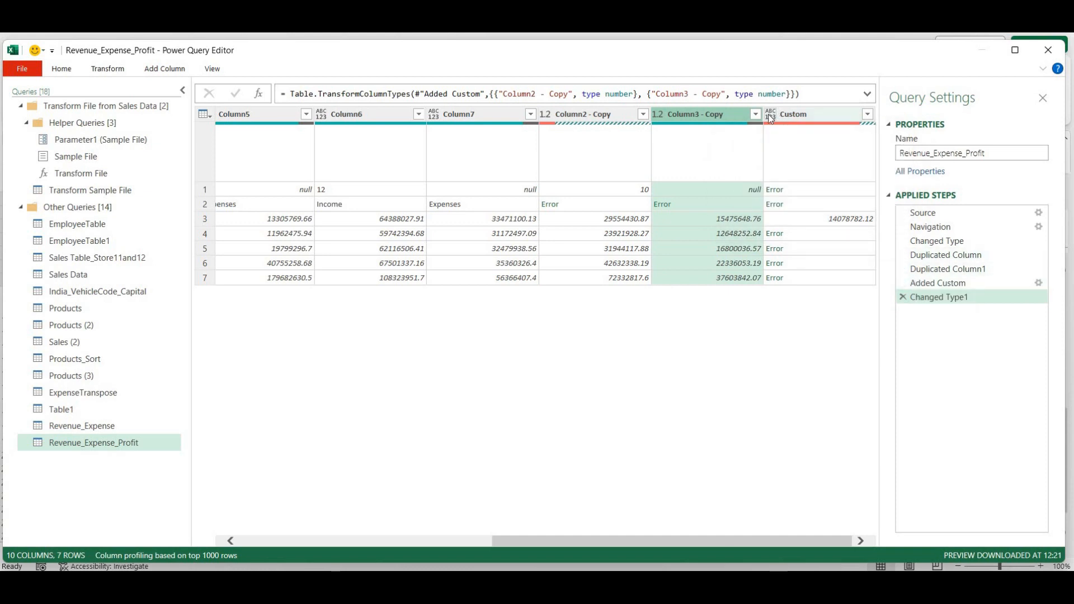
Remove the Custom column that was calculated before the data types were changed
click(819, 117)
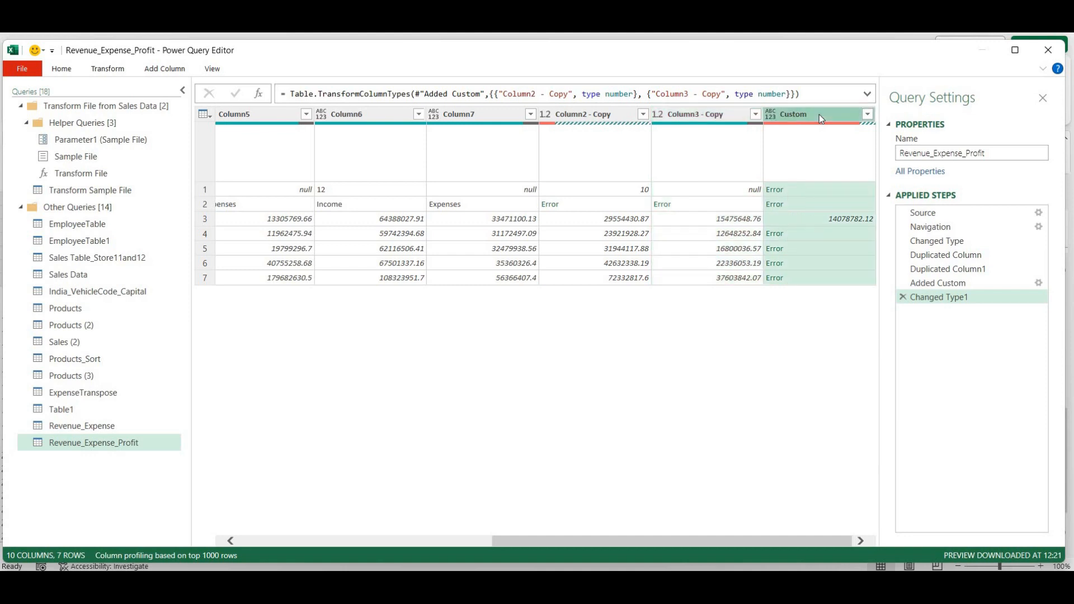
right_click(820, 118)
click(839, 141)
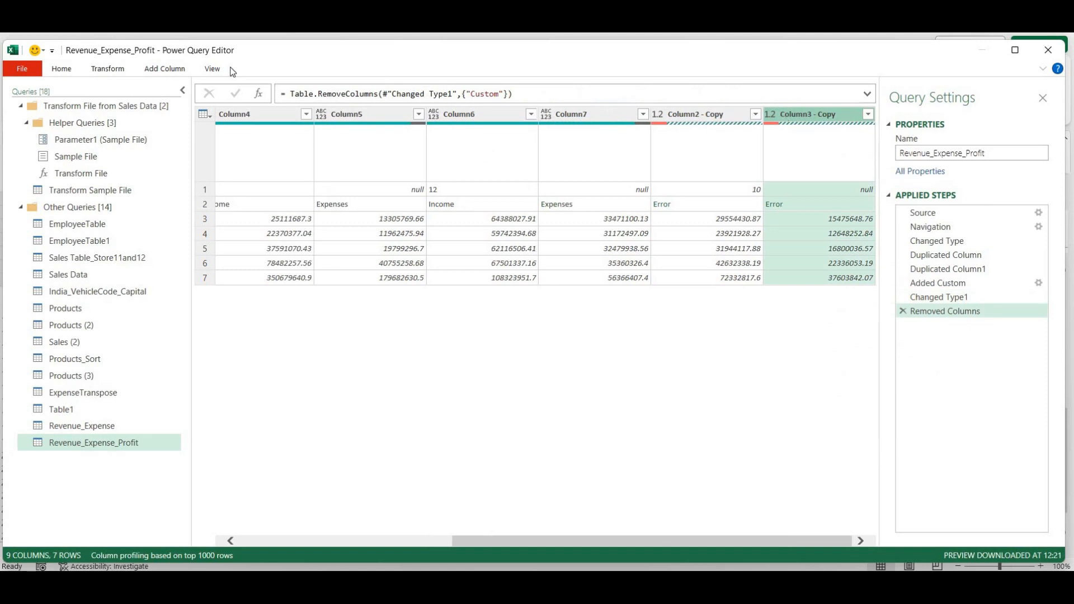
Add a custom column named Custom that calculates store 10's profit as [#"Column2 - Copy"]-[#"Column3 - Copy"] from the decimal columns
click(166, 70)
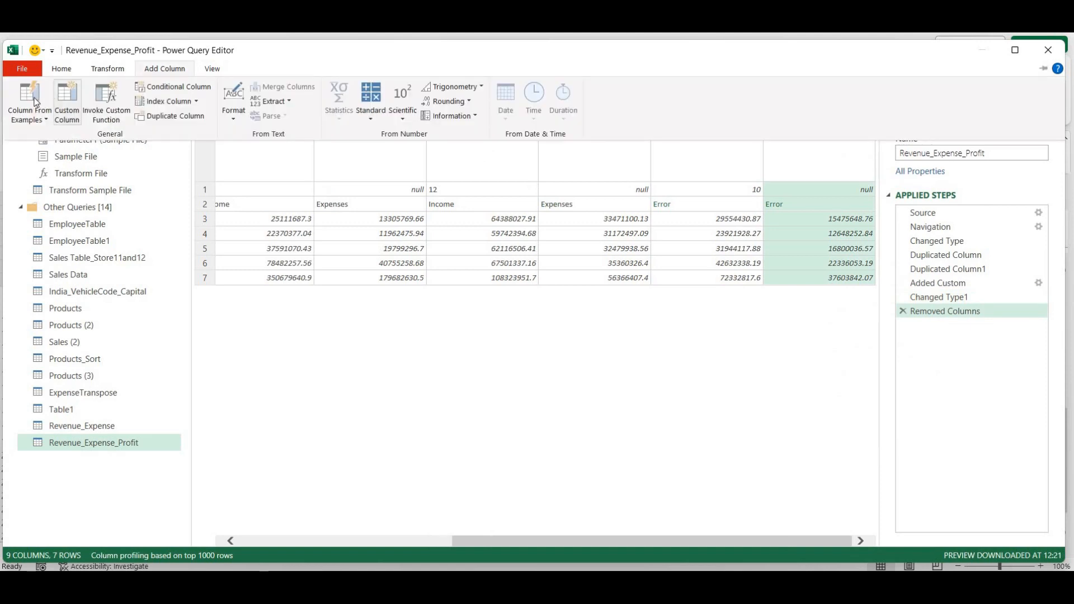
click(69, 102)
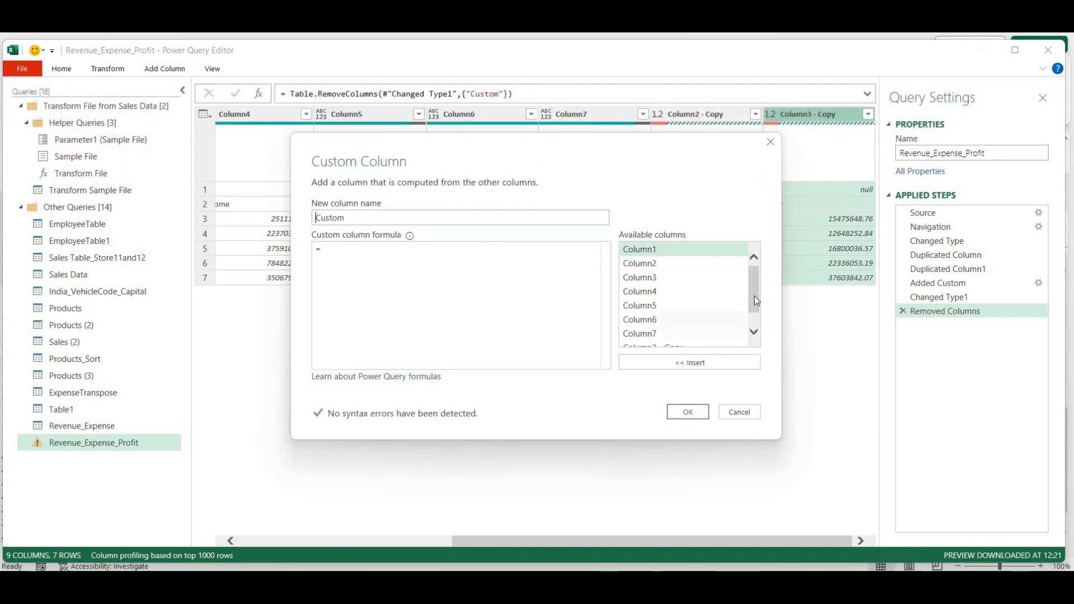
drag(754, 309, 754, 325)
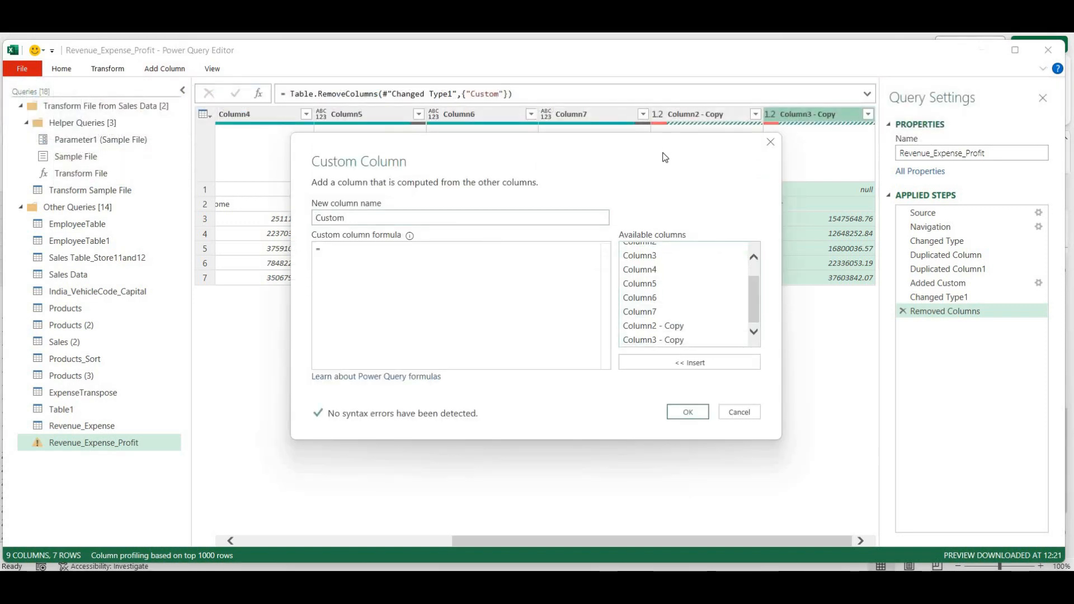
drag(662, 147, 540, 206)
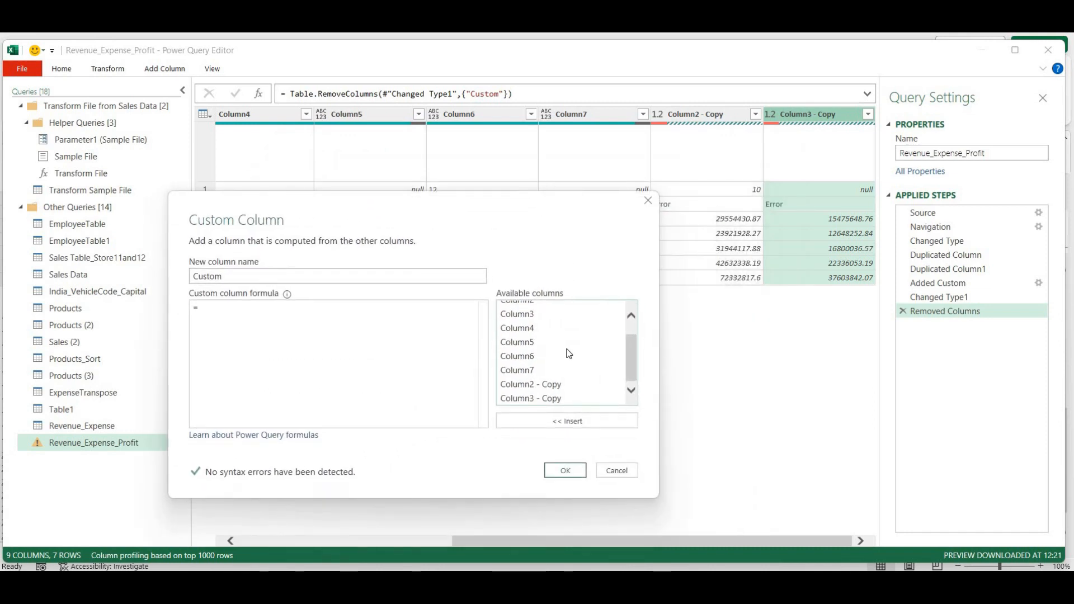
double_click(555, 384)
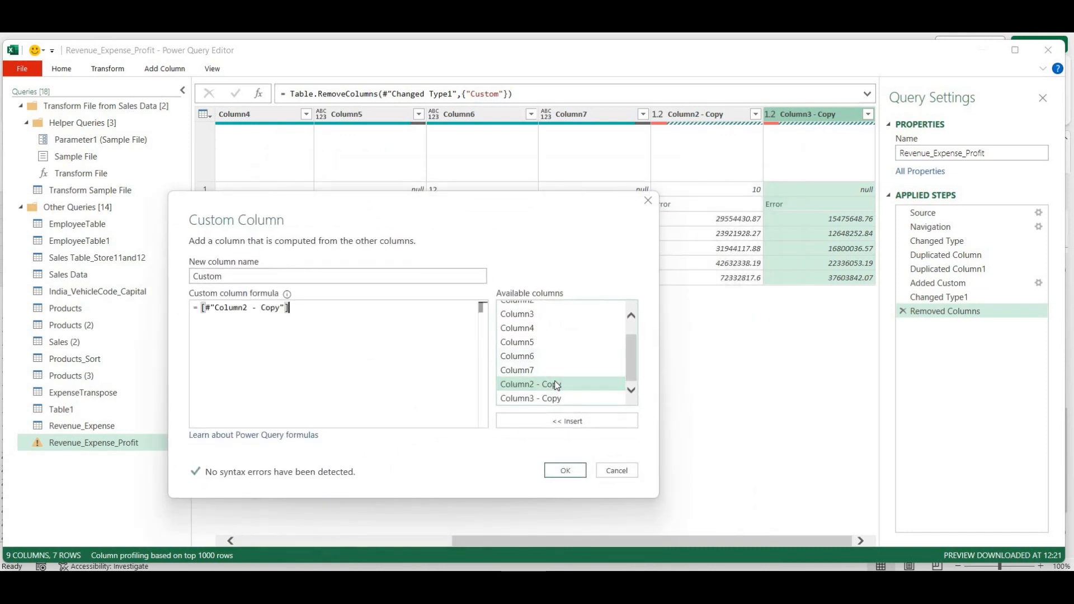
text(-)
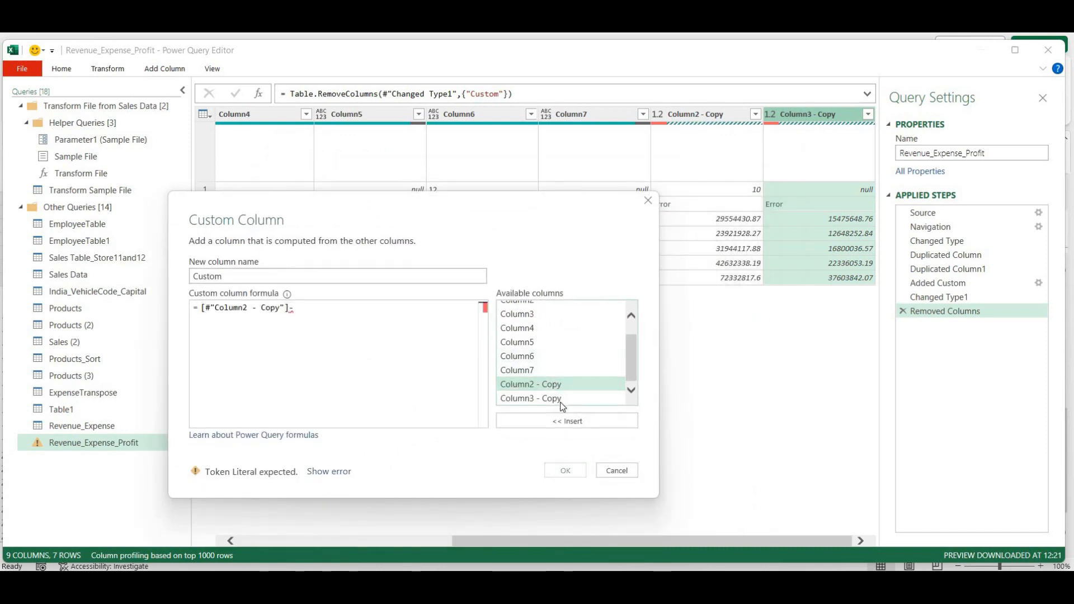
double_click(560, 400)
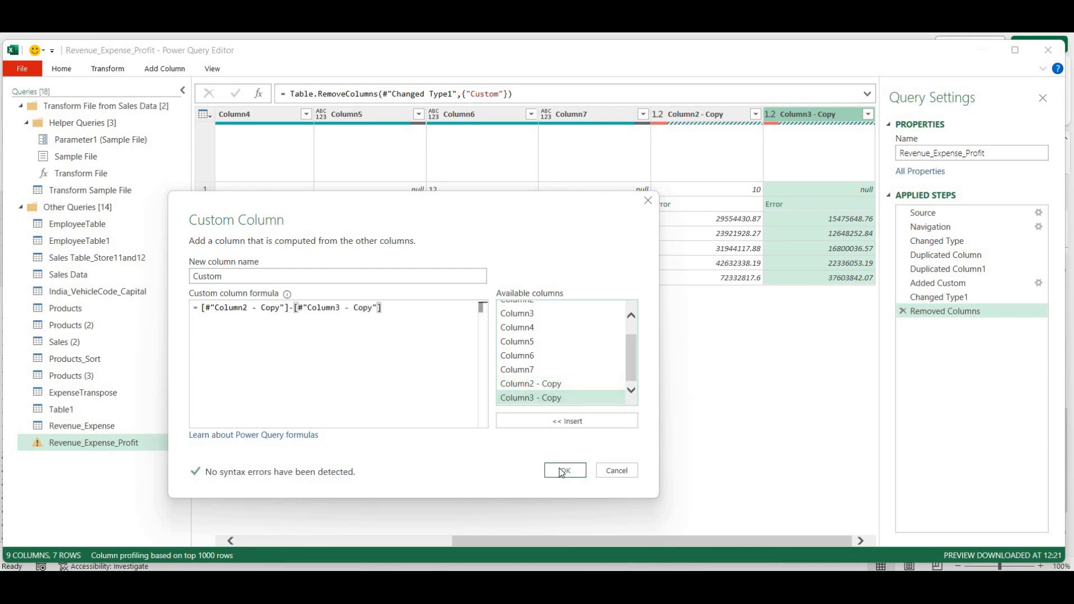
click(564, 470)
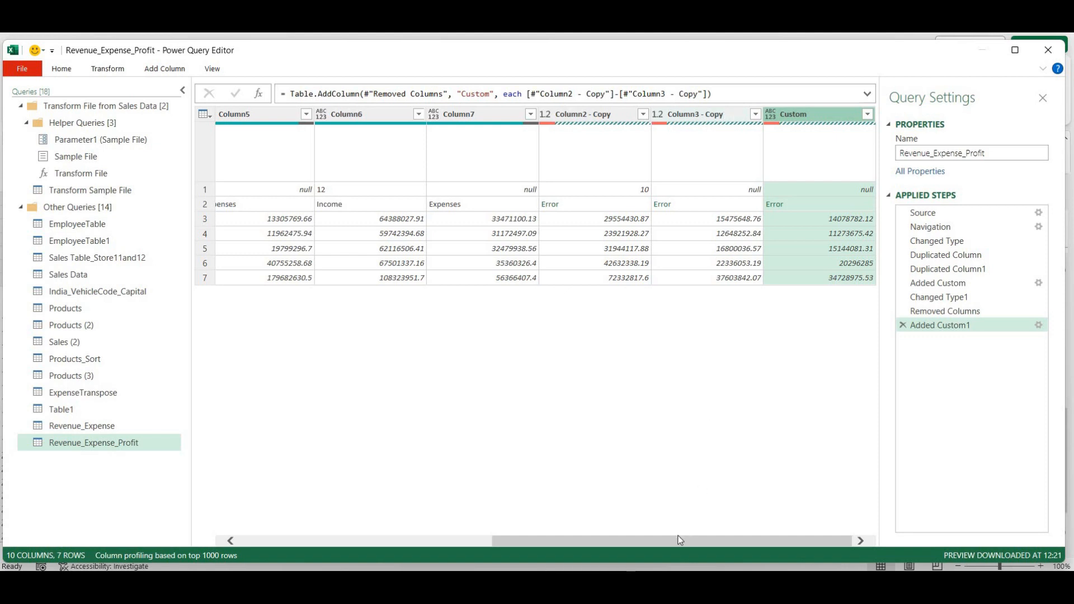
Remove the two helper columns Column2 - Copy and Column3 - Copy, keeping the Custom profit column
drag(680, 540, 476, 523)
drag(575, 531, 705, 535)
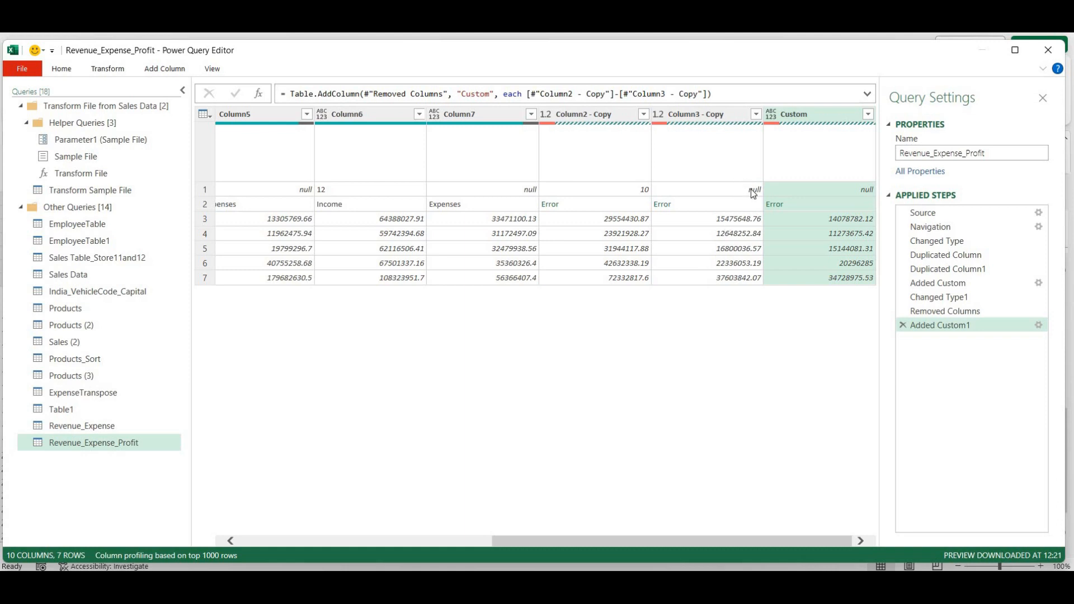
click(598, 119)
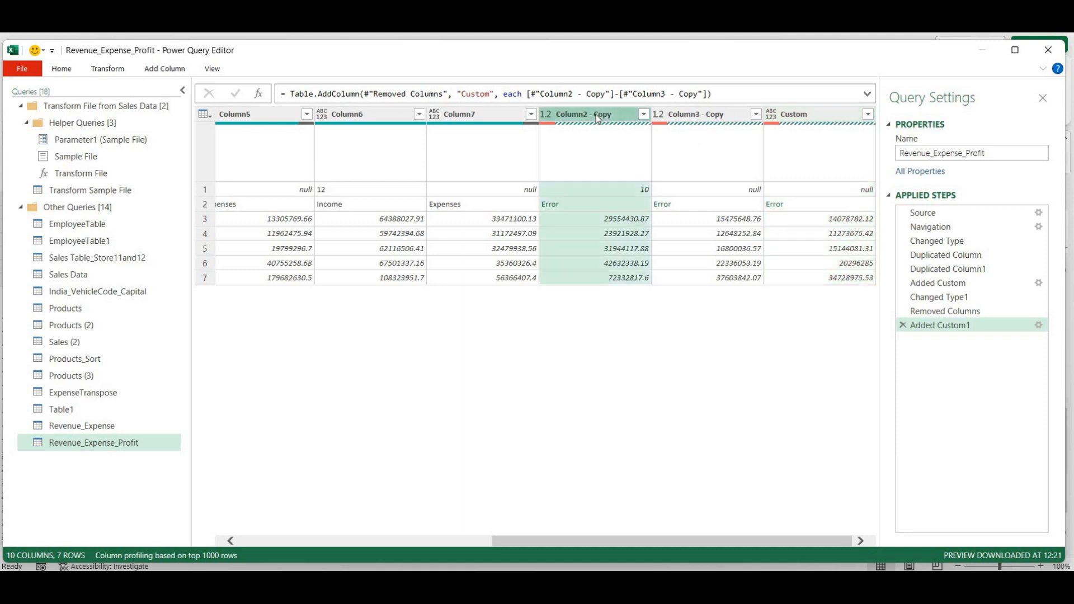
ctrl+click(691, 120)
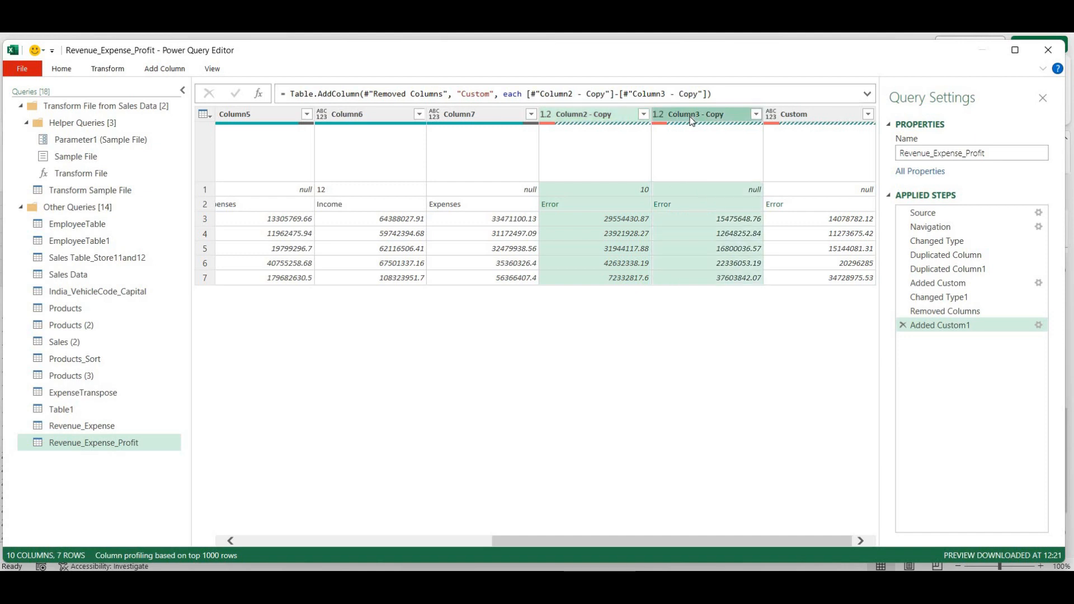
right_click(692, 120)
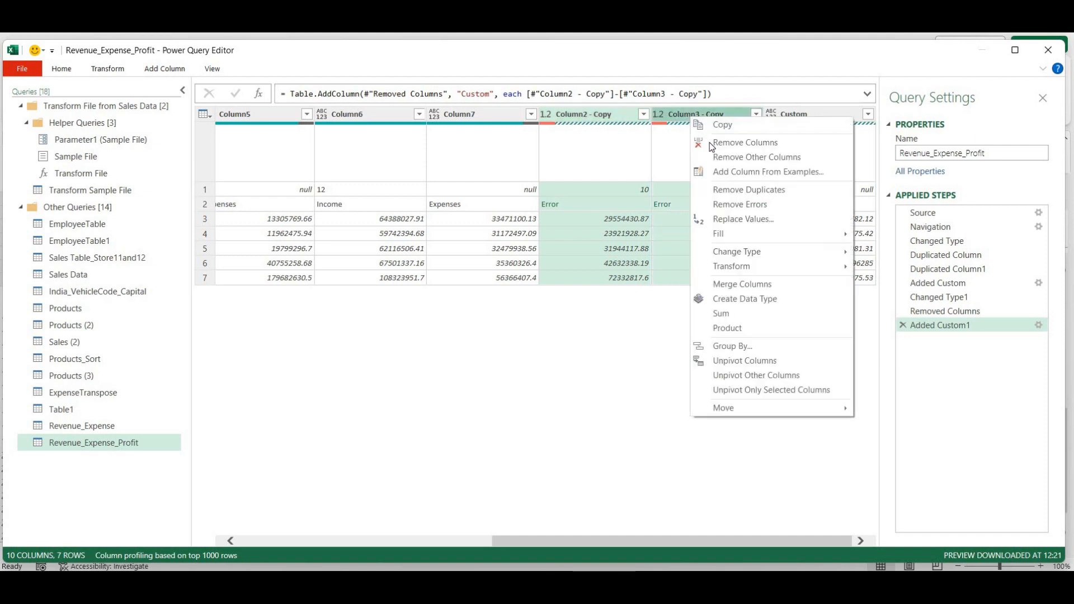
click(712, 148)
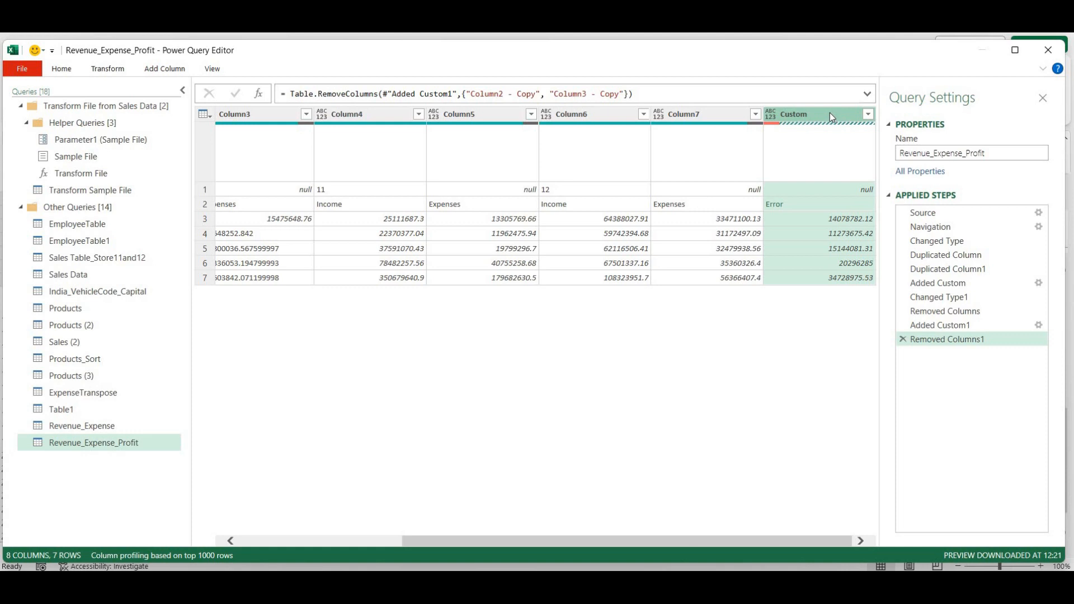
Move the Custom column between Column3 and Column4, directly after store 10's expenses
drag(830, 113, 378, 132)
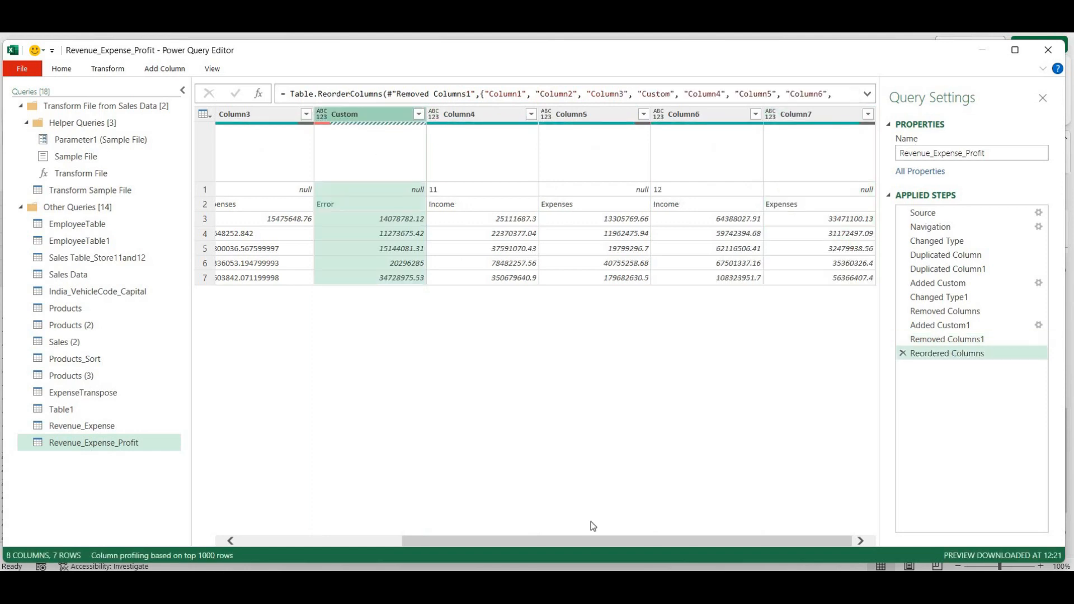
drag(555, 541, 438, 542)
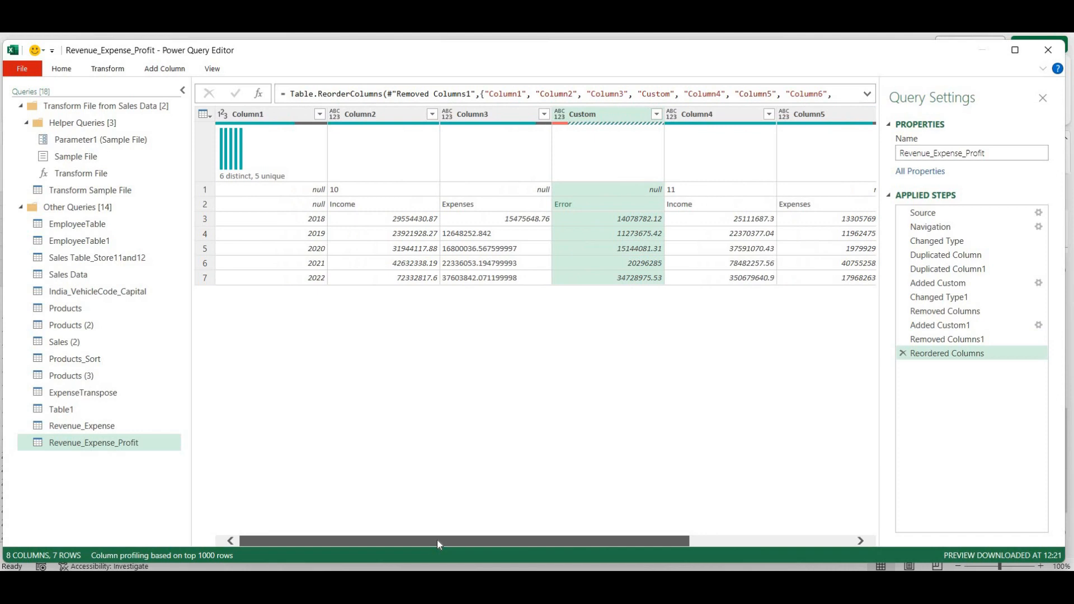
Examine the error in row 2 of the Custom column and the income and expenses columns for stores 11 and 12
click(589, 205)
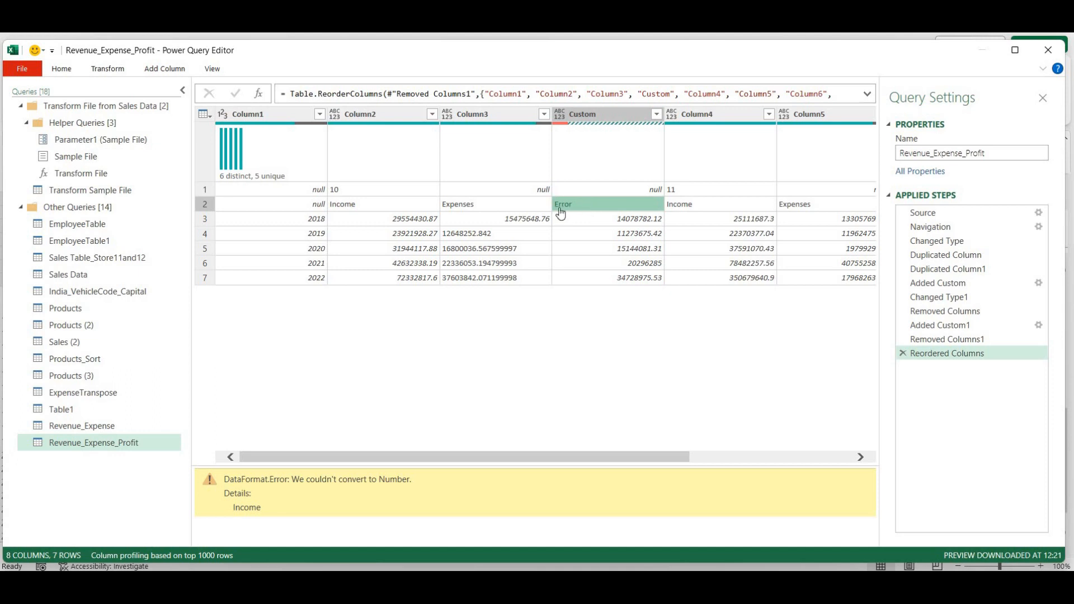
click(582, 206)
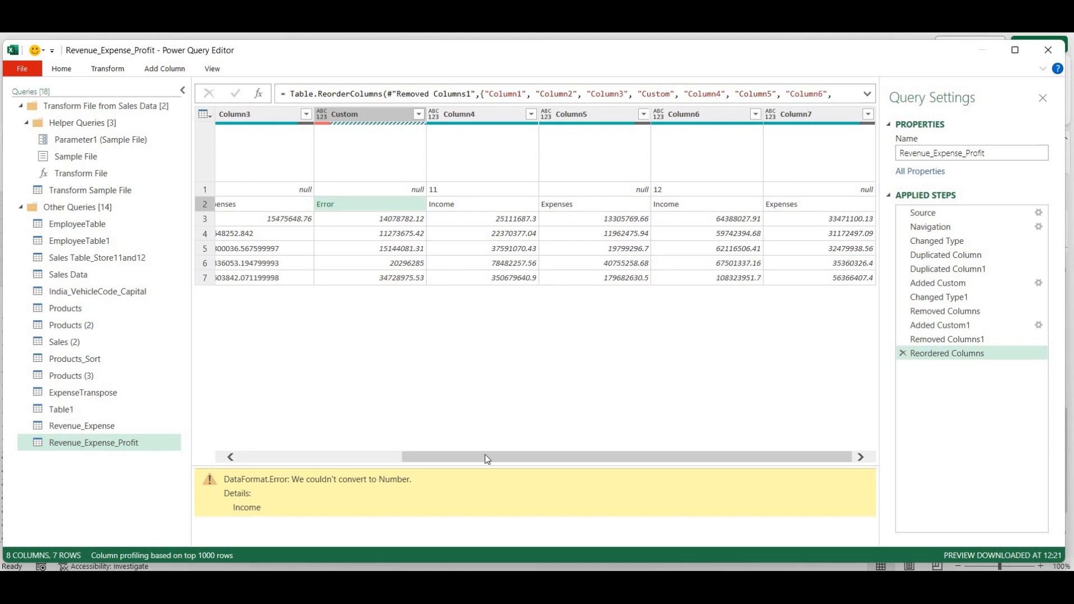
click(492, 114)
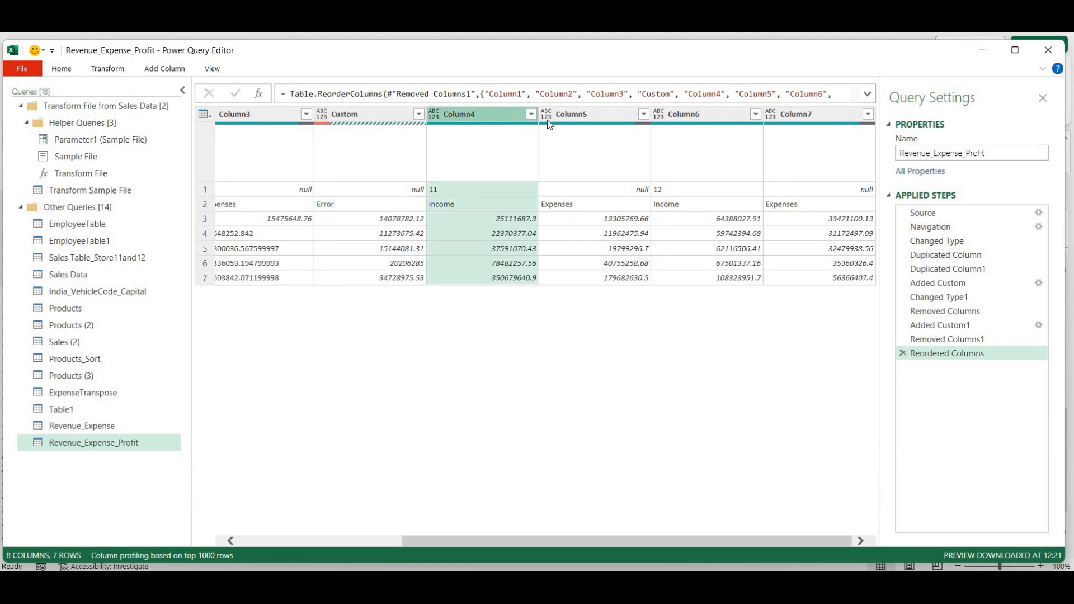
ctrl+click(582, 119)
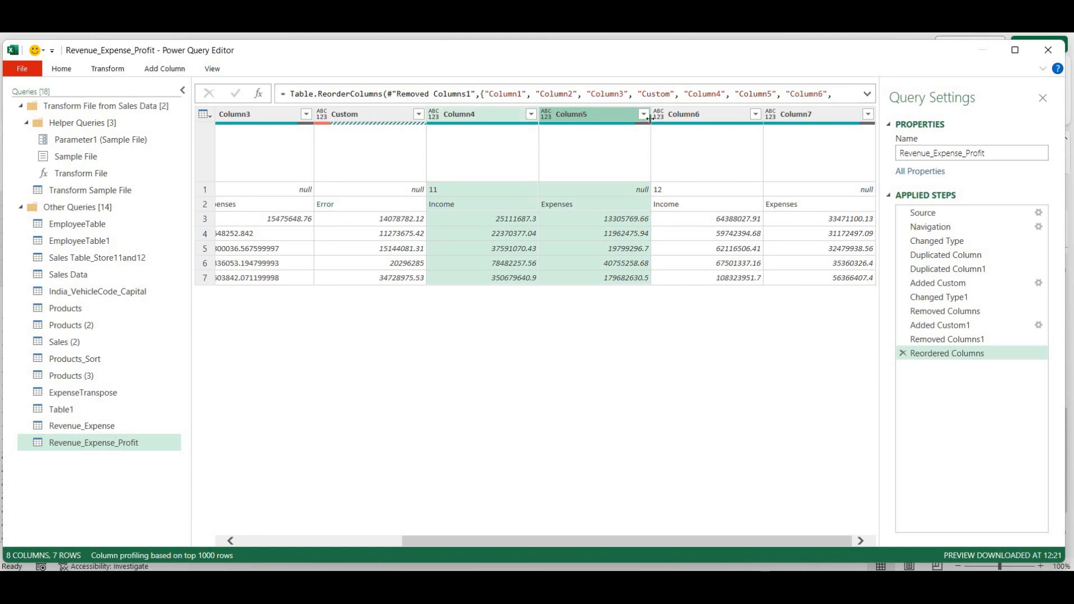
click(675, 119)
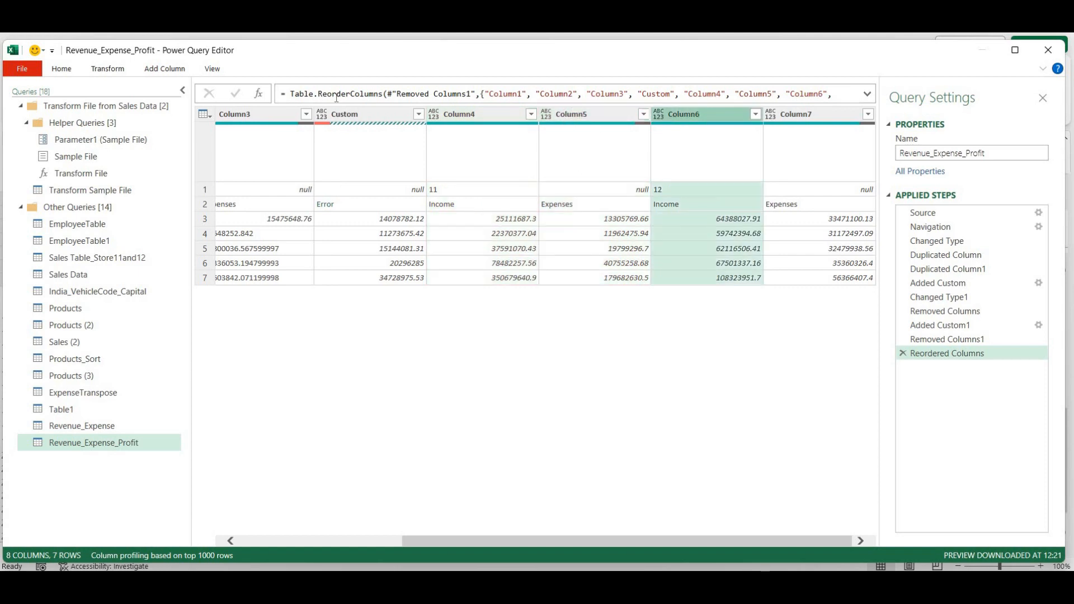
click(169, 70)
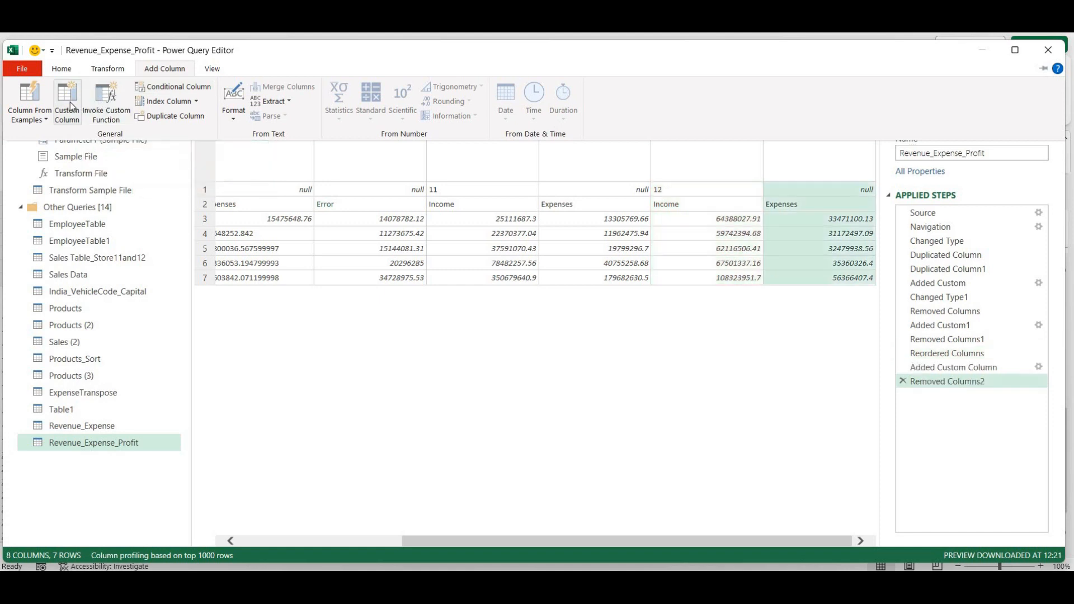
click(67, 107)
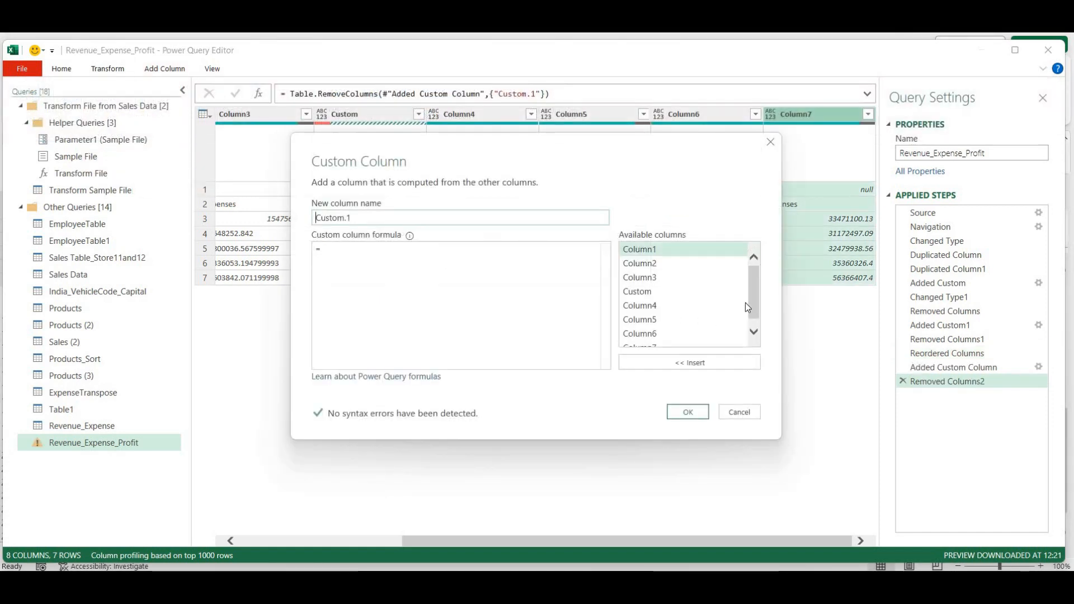
scroll(750, 304, down, 1)
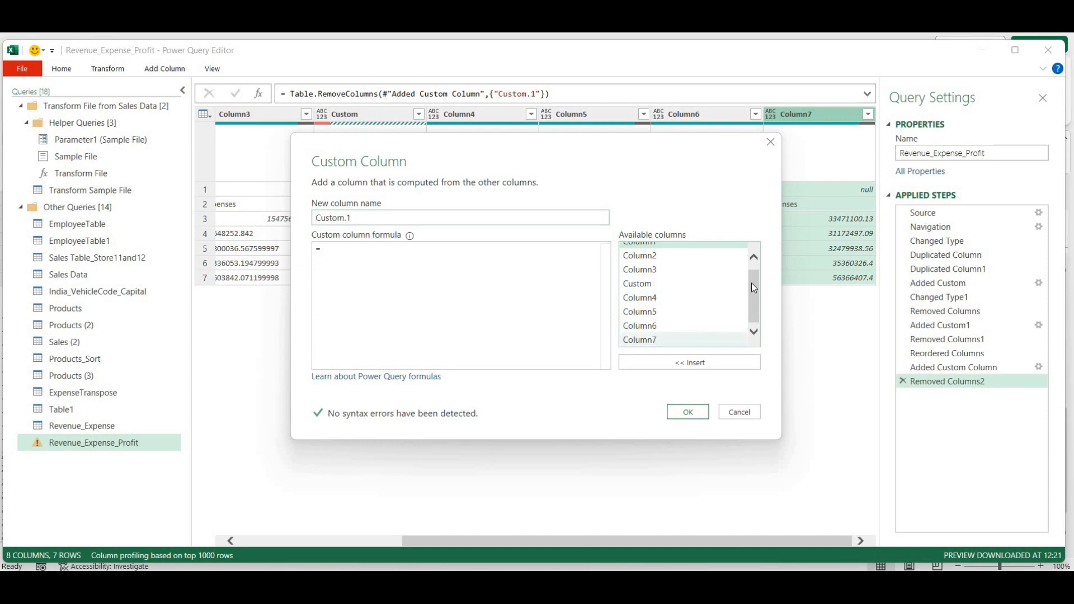
click(771, 142)
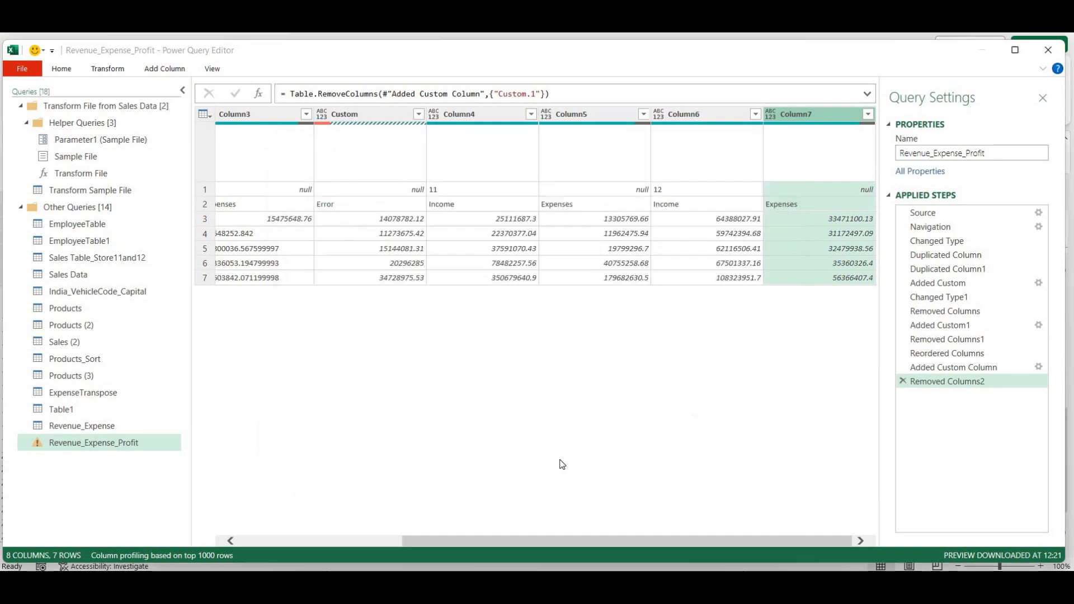
Add a custom column named 11_Profit that calculates store 11's profit as [Column4]-[Column5]
drag(532, 536, 527, 537)
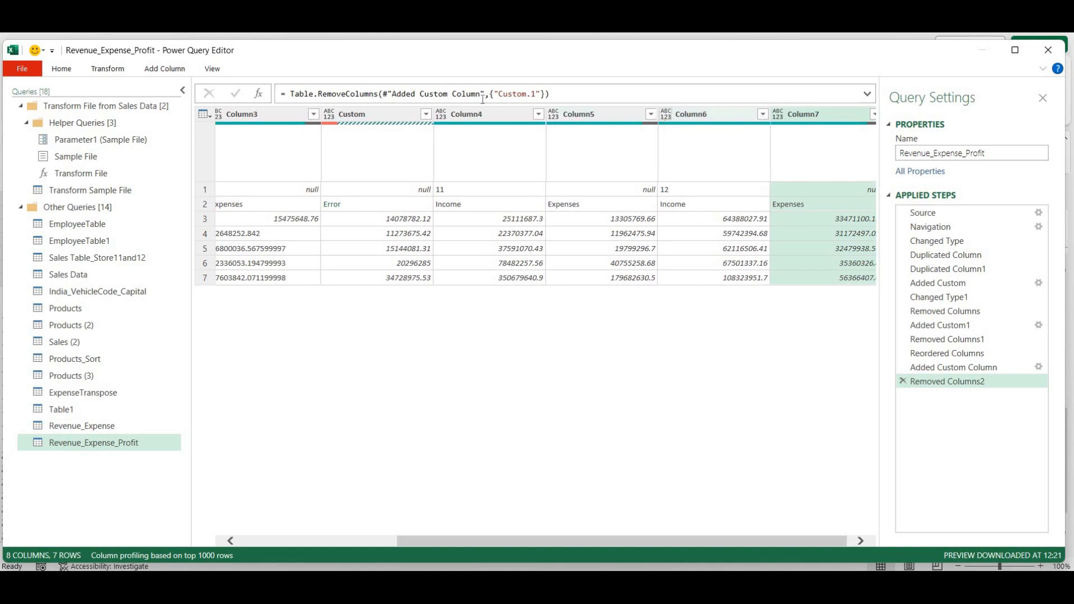
click(172, 70)
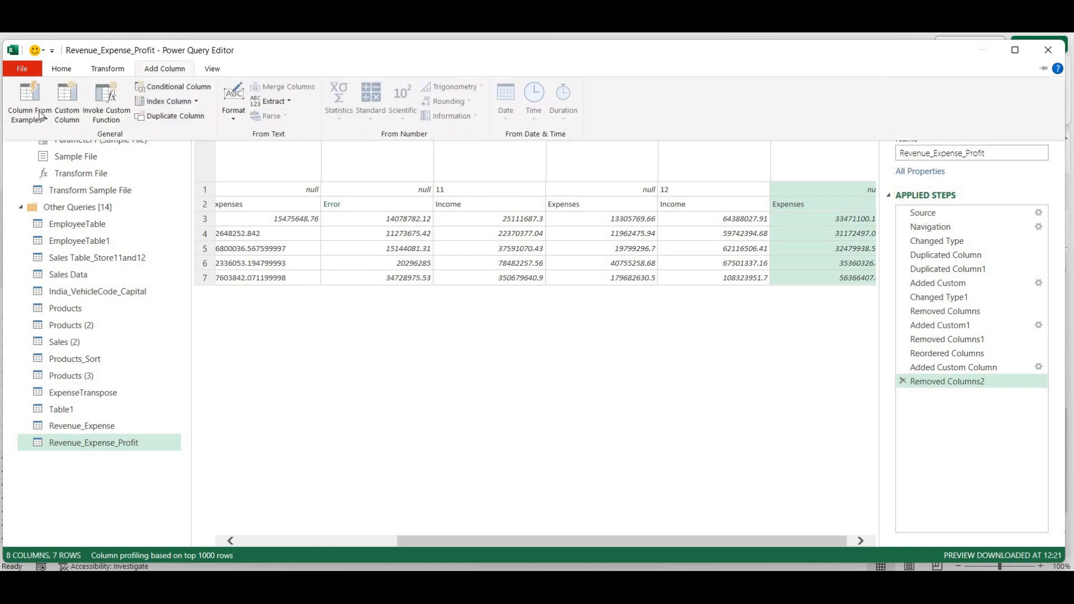
click(69, 99)
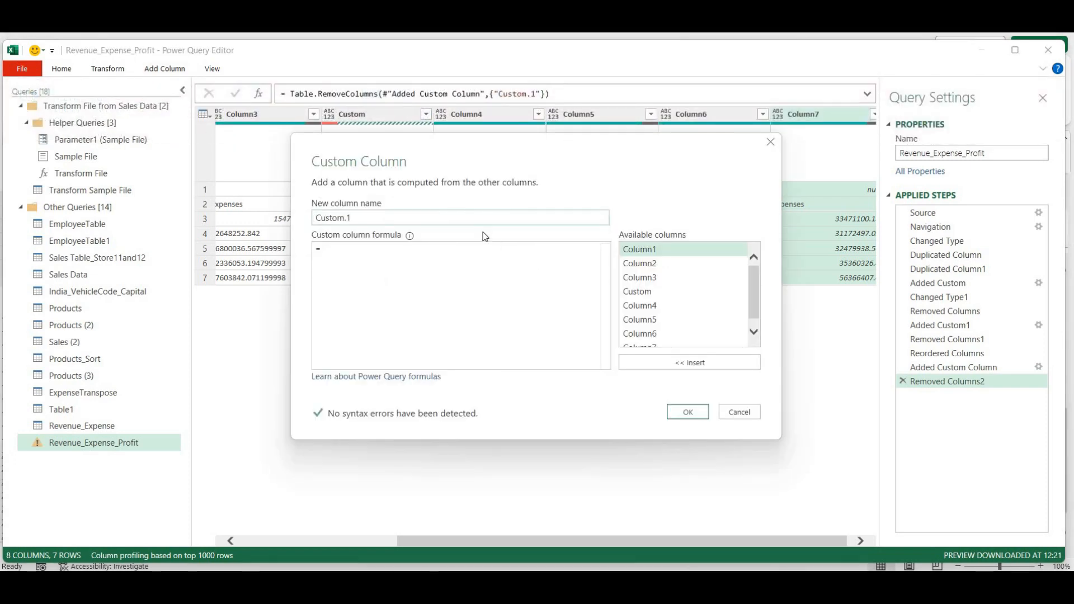
double_click(330, 220)
text(11)
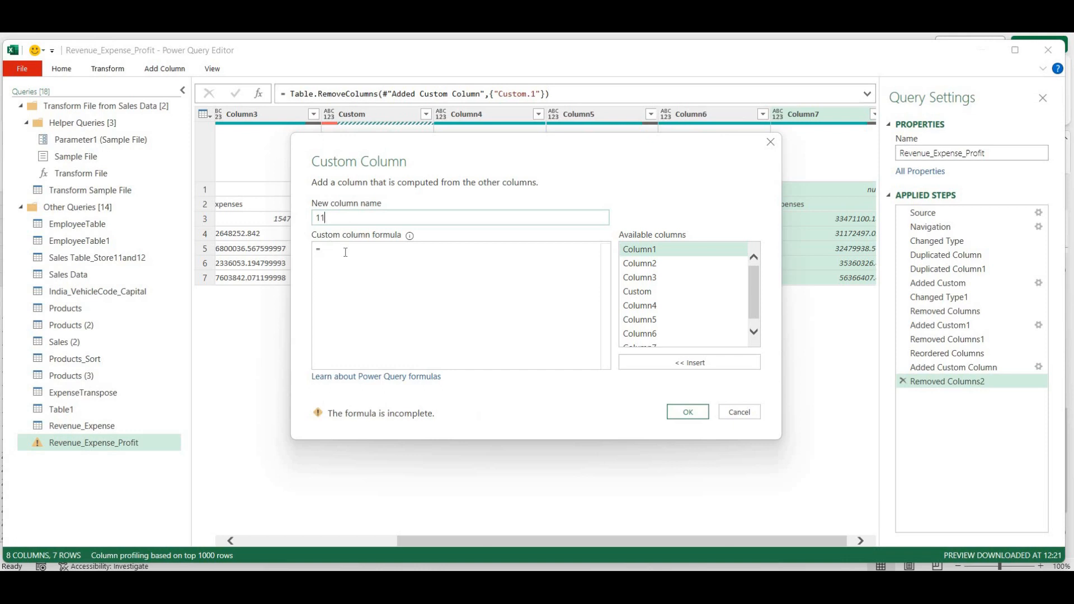
text(_Profit)
drag(754, 304, 751, 328)
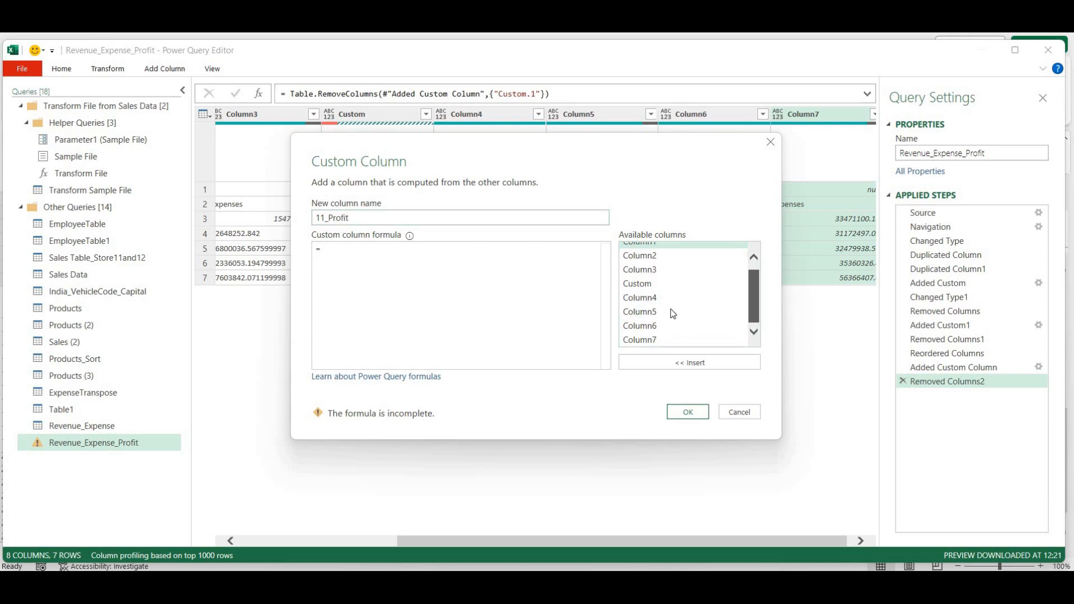
double_click(640, 297)
text(-)
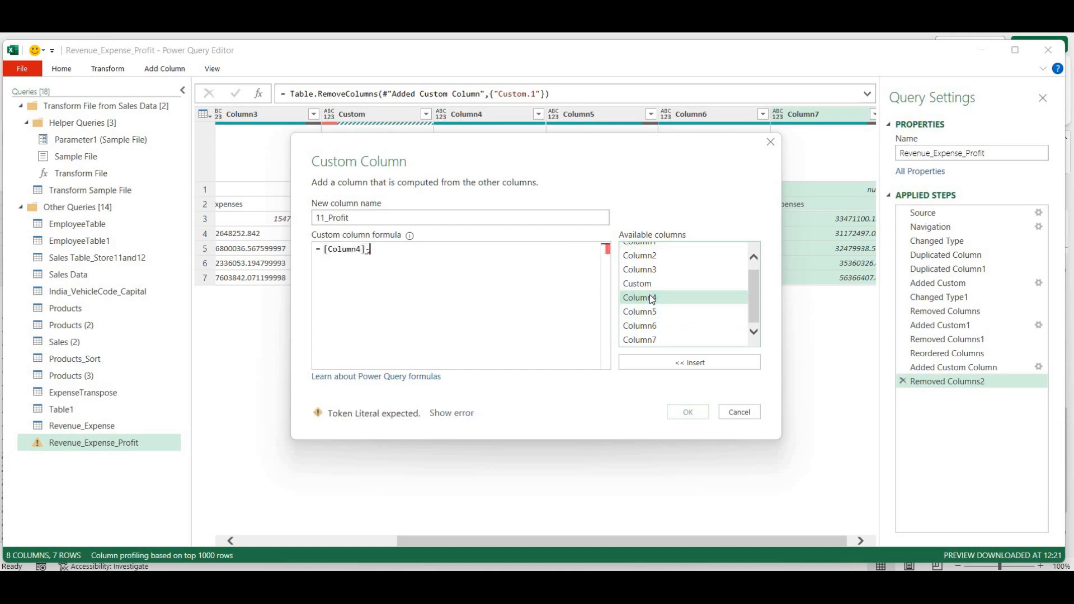
click(671, 311)
click(691, 364)
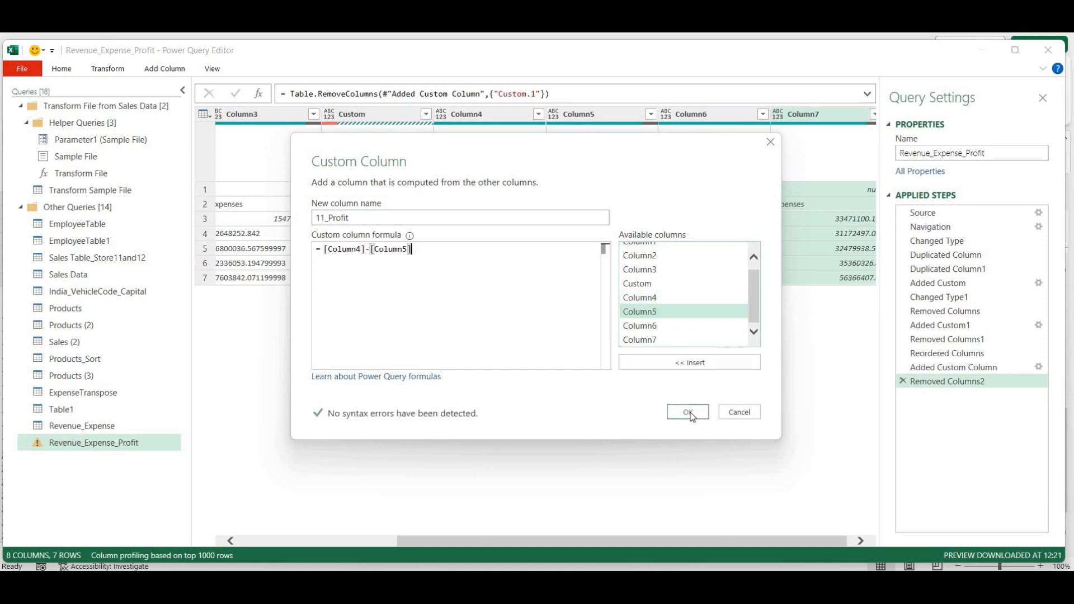
click(687, 412)
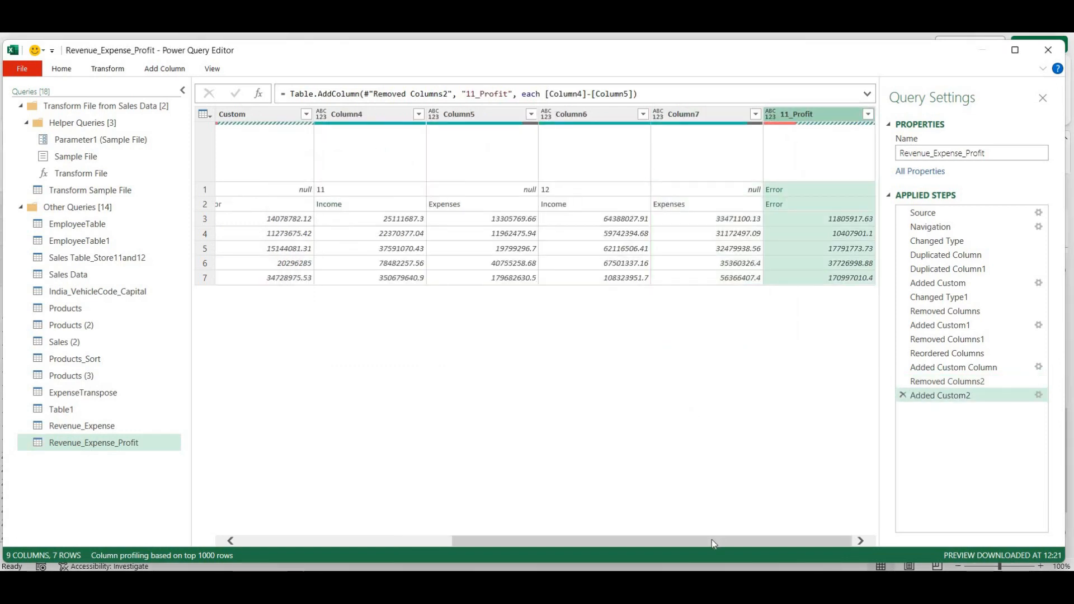
Move the 11_Profit column between Column5 and Column6, directly after store 11's expenses
drag(711, 539, 647, 539)
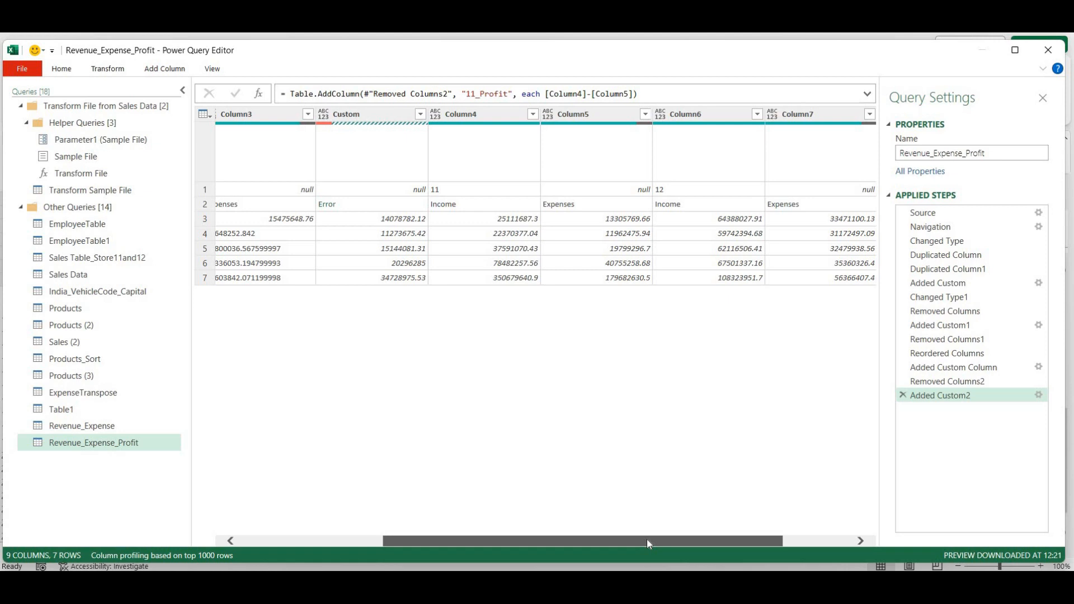
drag(649, 543, 717, 537)
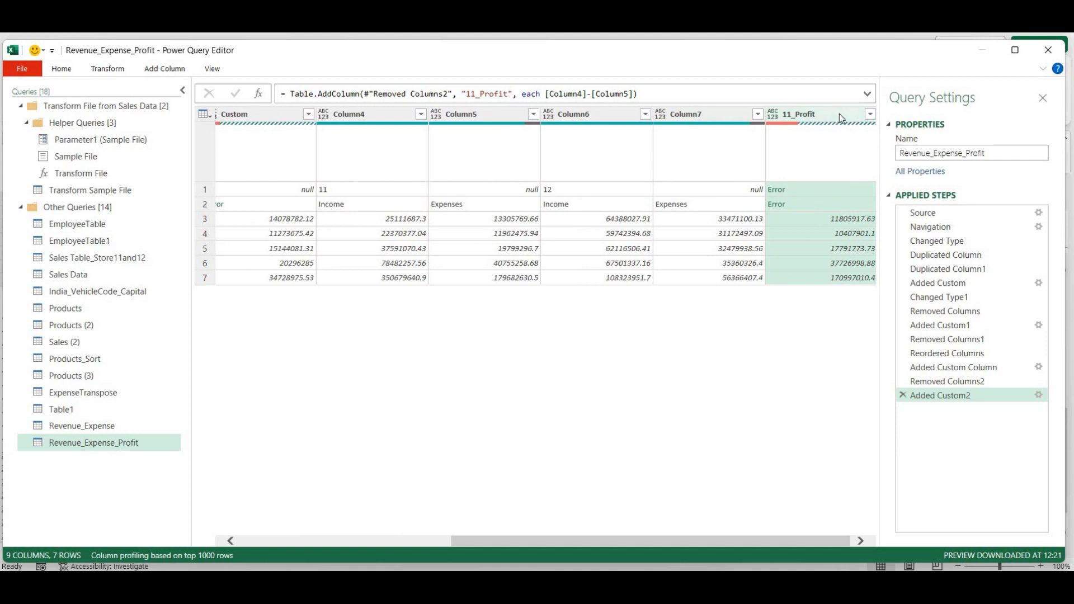
drag(833, 115, 612, 106)
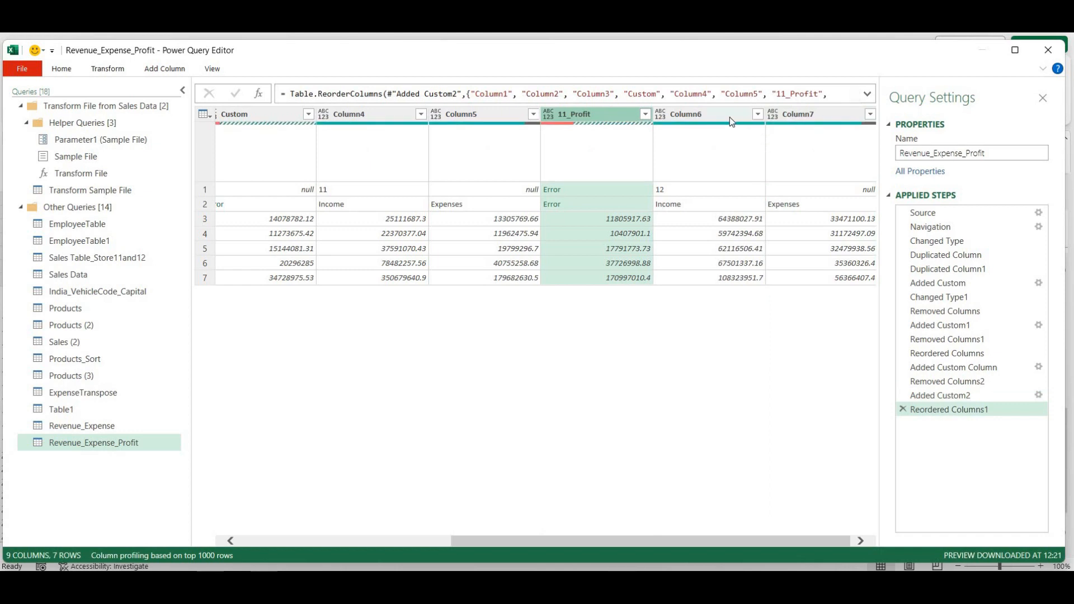
Add a custom column that calculates store 12's profit as [Column6]-[Column7], keeping the default name Custom.1
click(822, 111)
click(159, 69)
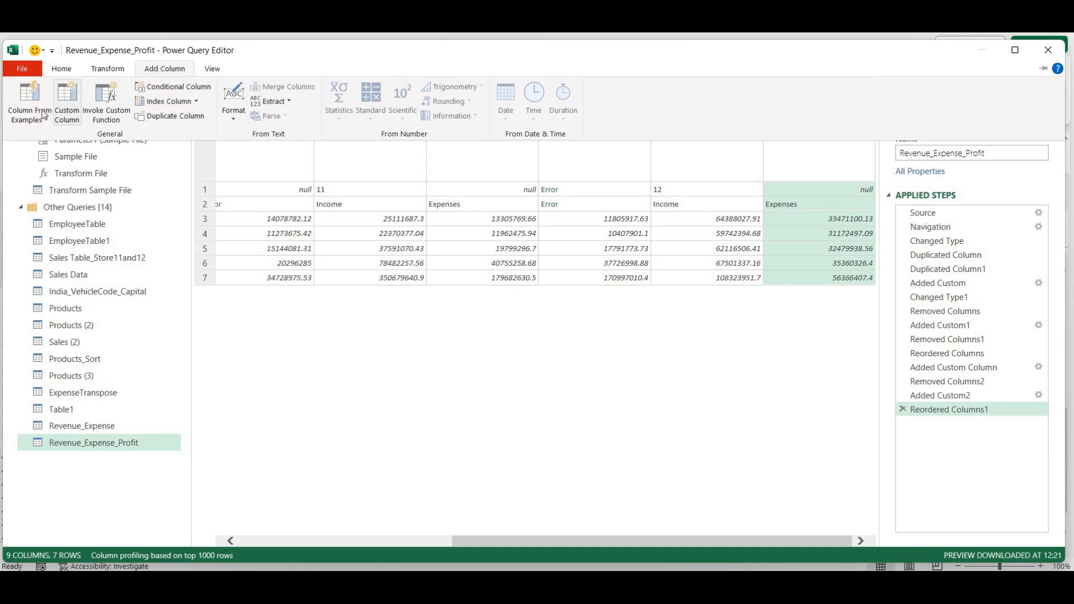
click(68, 99)
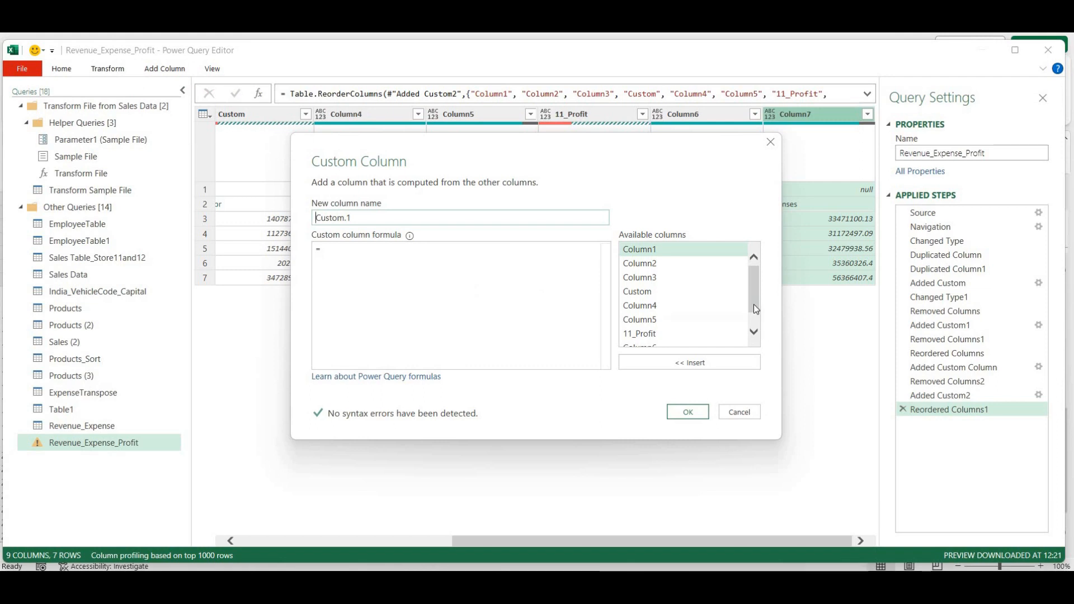
click(753, 334)
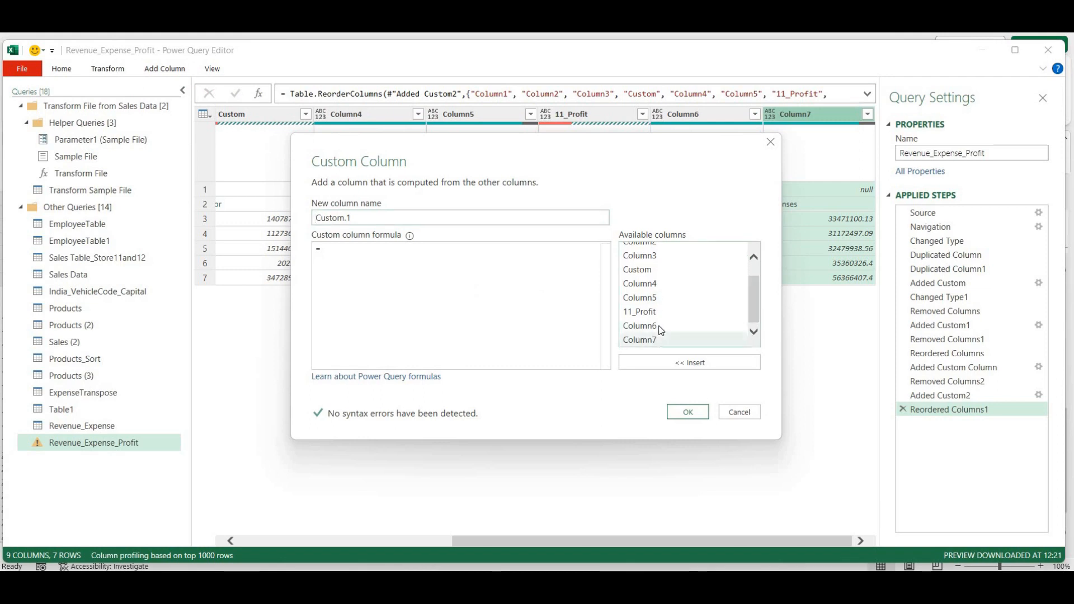
click(660, 330)
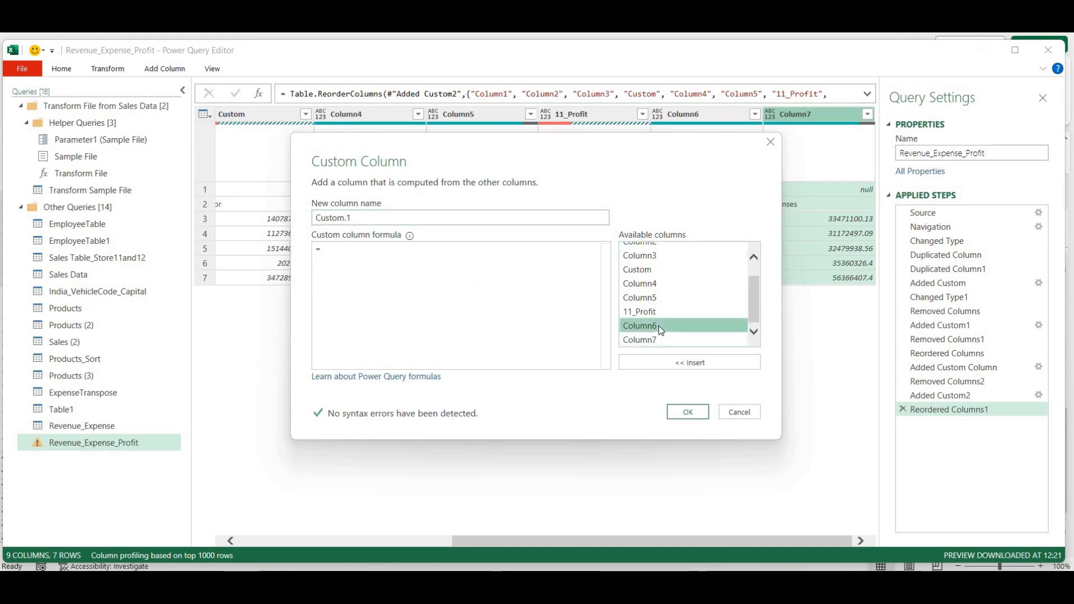
double_click(660, 331)
text(-)
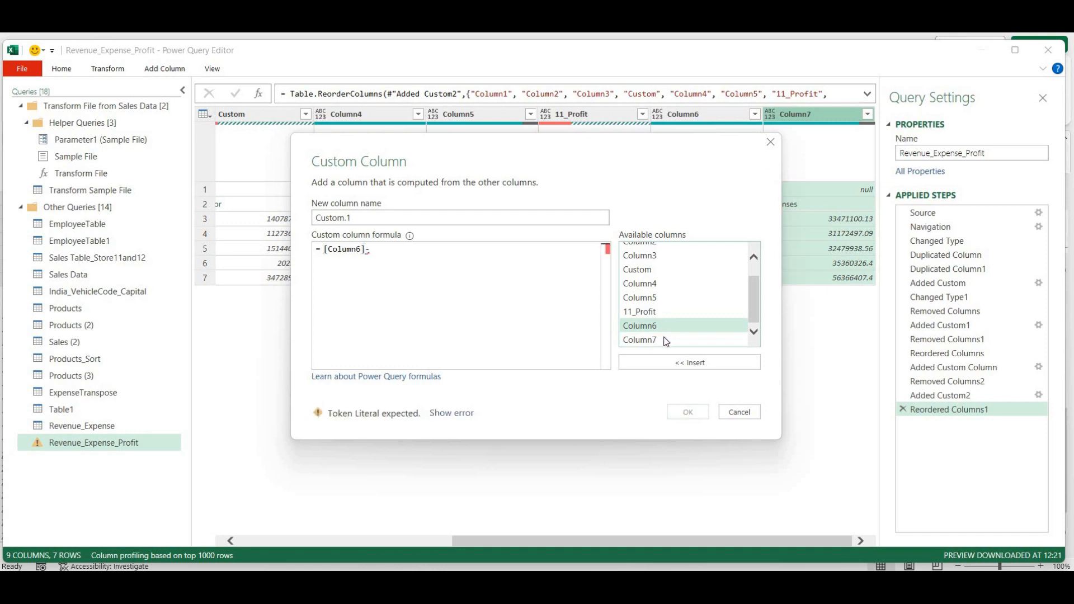
click(666, 339)
double_click(665, 339)
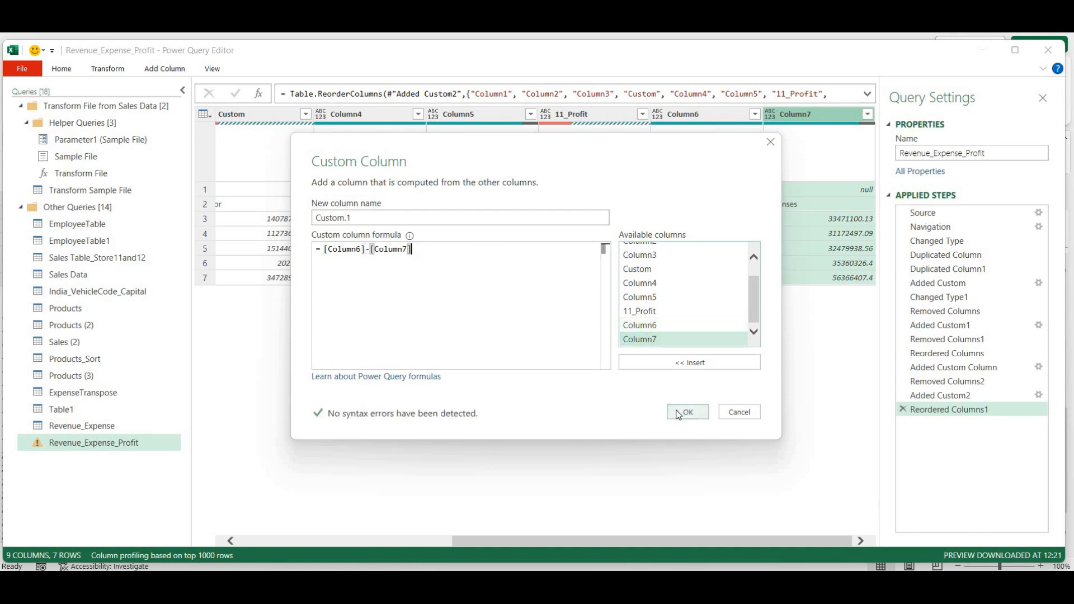
click(679, 413)
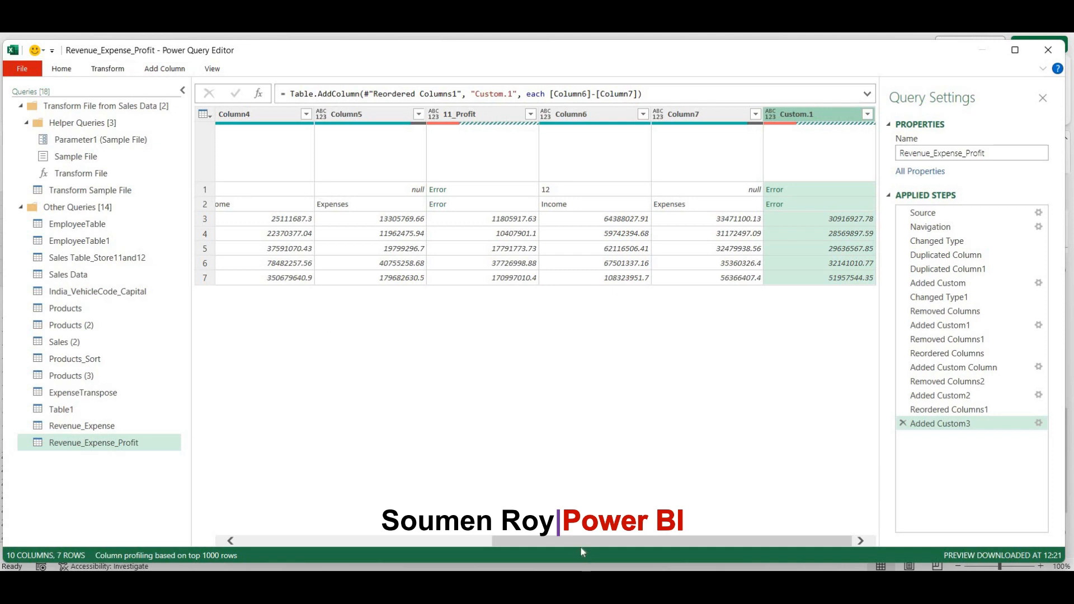
Transpose the whole Revenue_Expense_Profit table, including the three calculated profit columns
drag(576, 545, 290, 459)
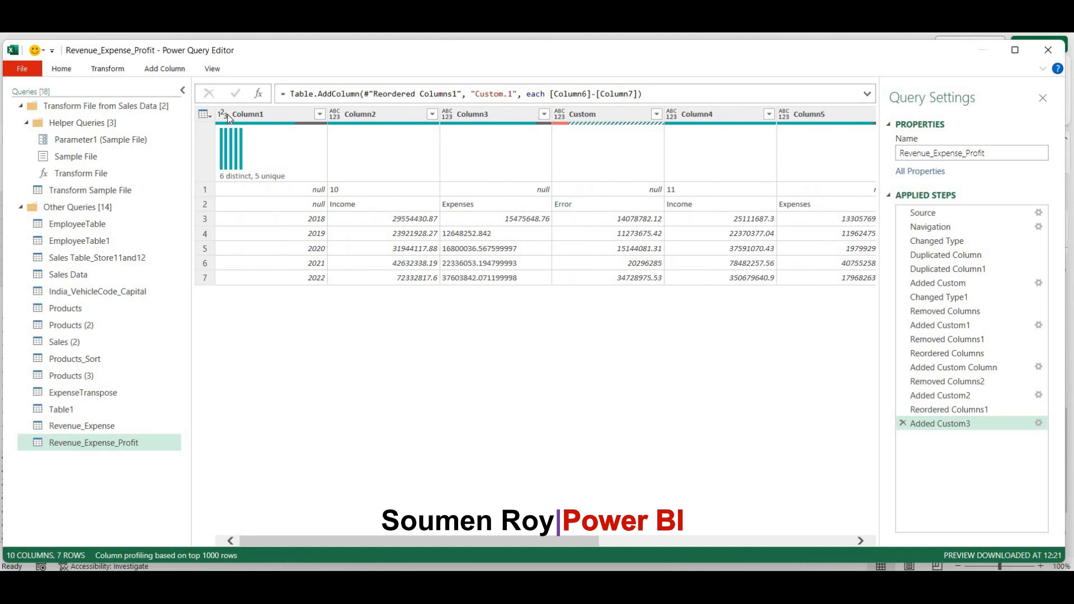
click(107, 68)
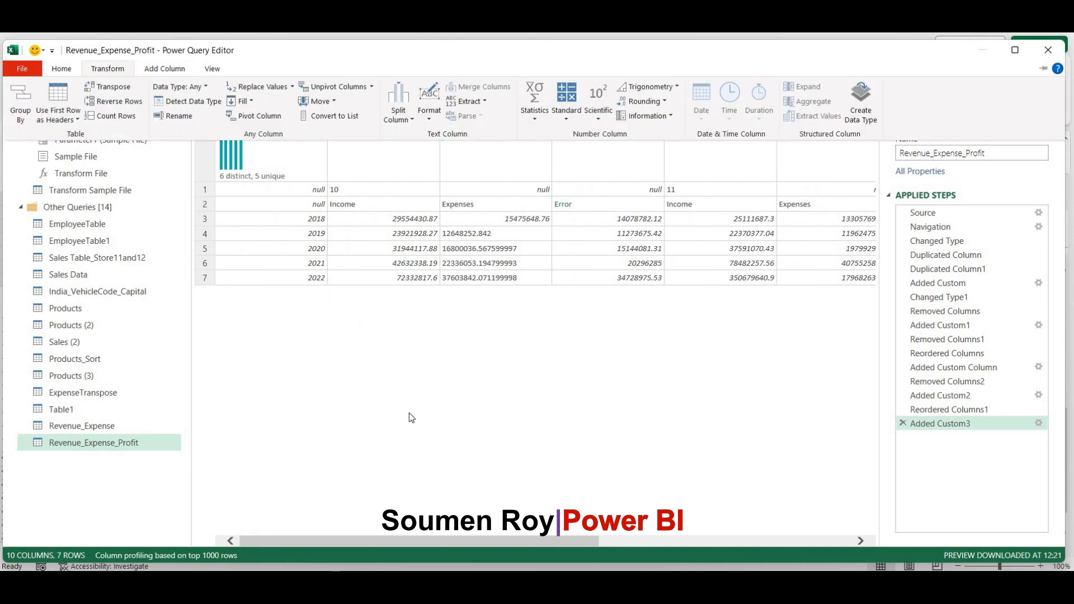
drag(460, 543, 810, 553)
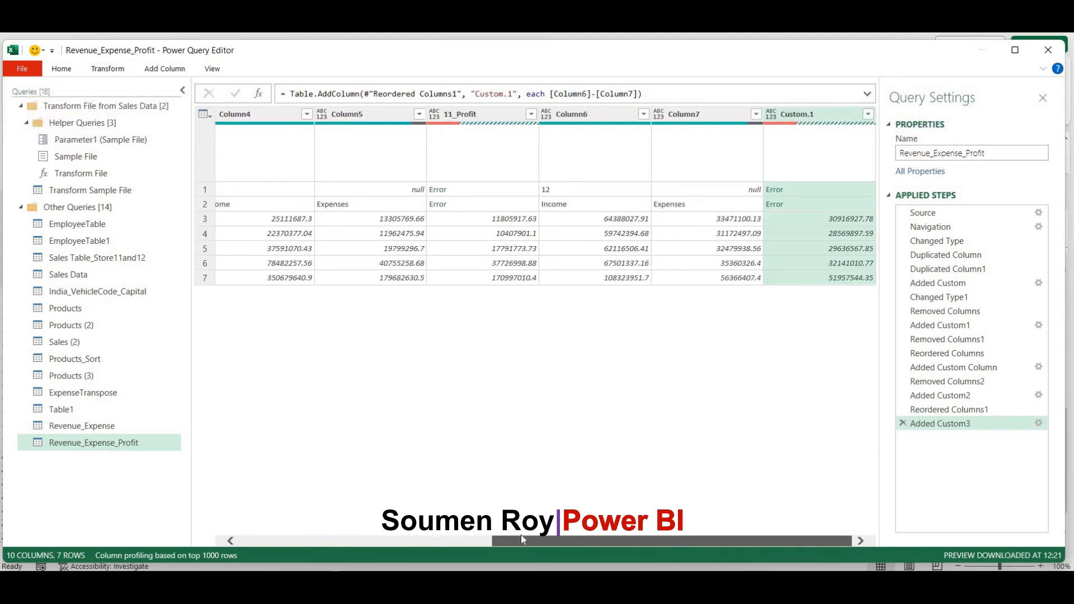
drag(522, 539, 270, 539)
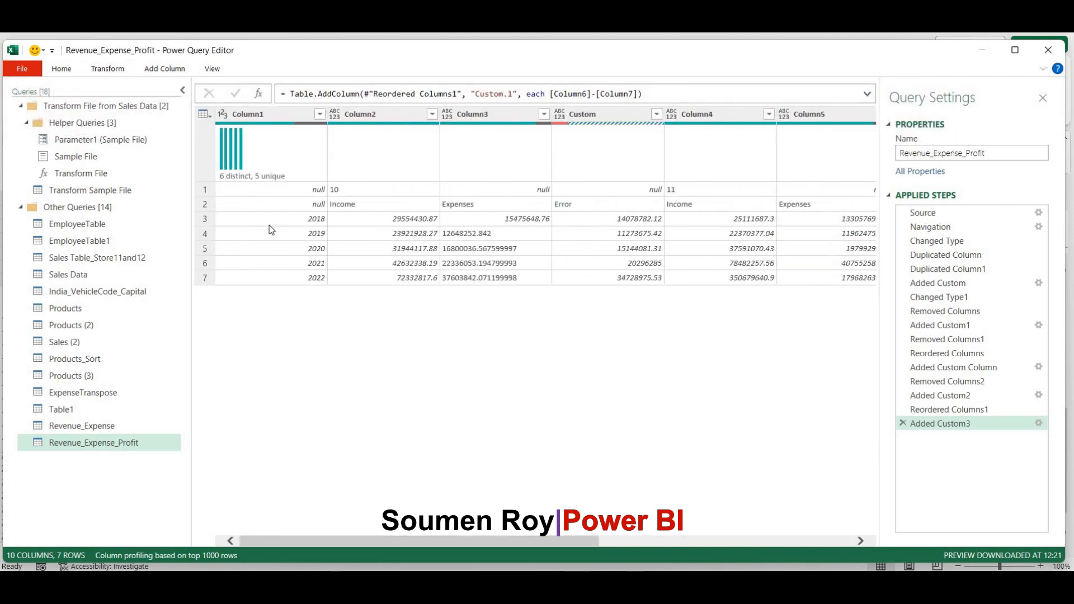
click(108, 68)
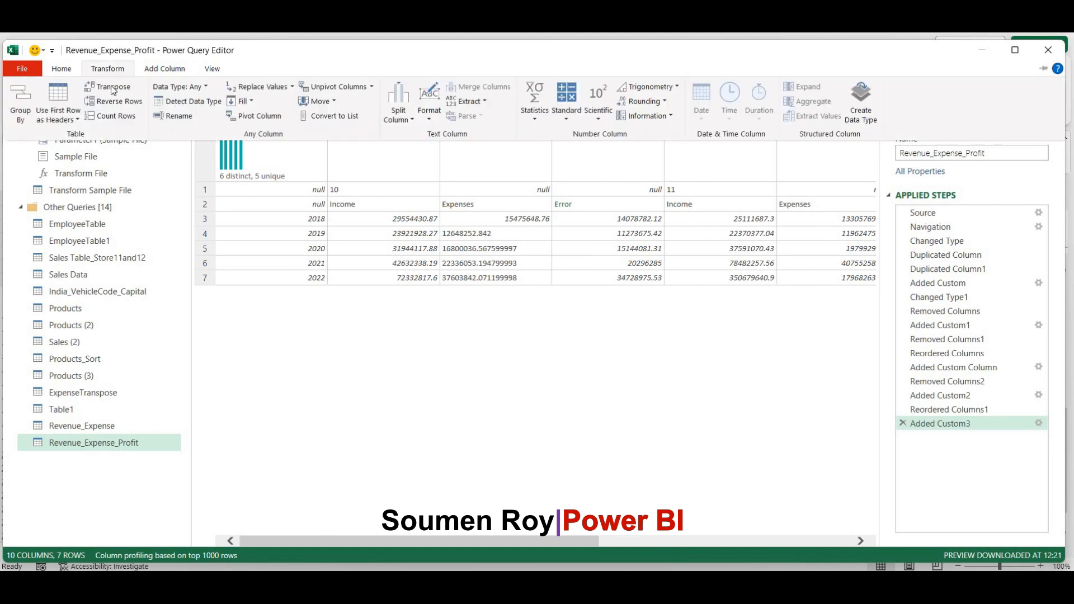
click(111, 86)
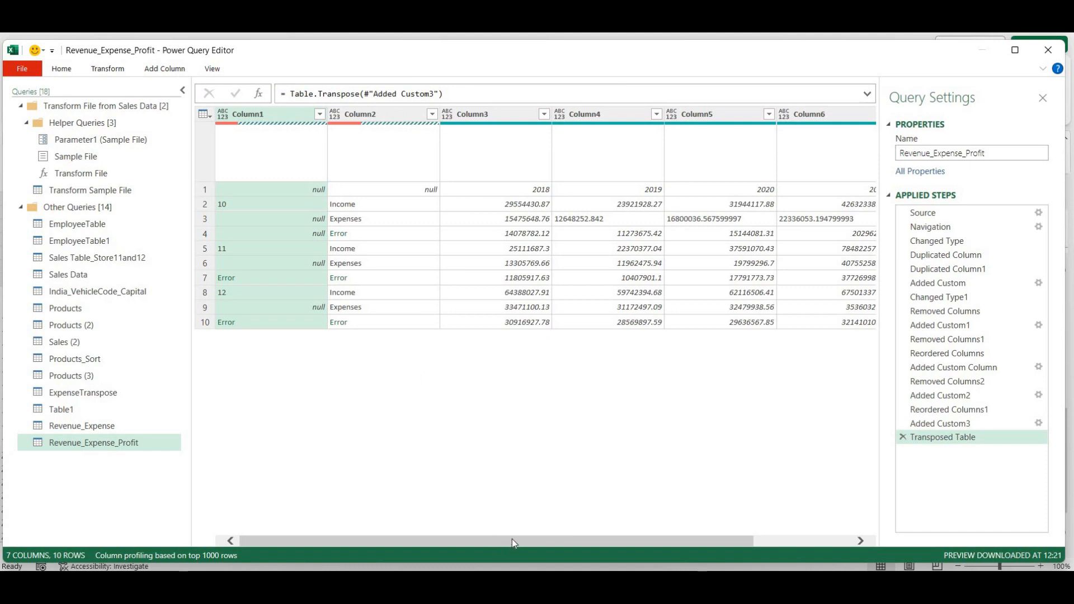
Promote the transposed table's first row, which holds the years 2018 to 2022, to column headers
drag(512, 539, 610, 540)
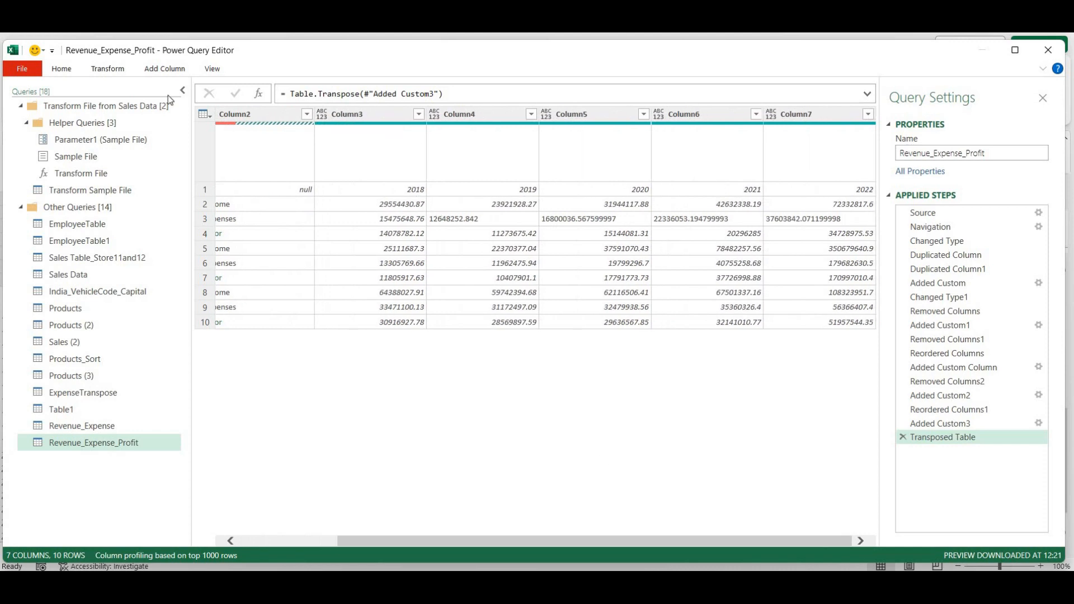
click(108, 68)
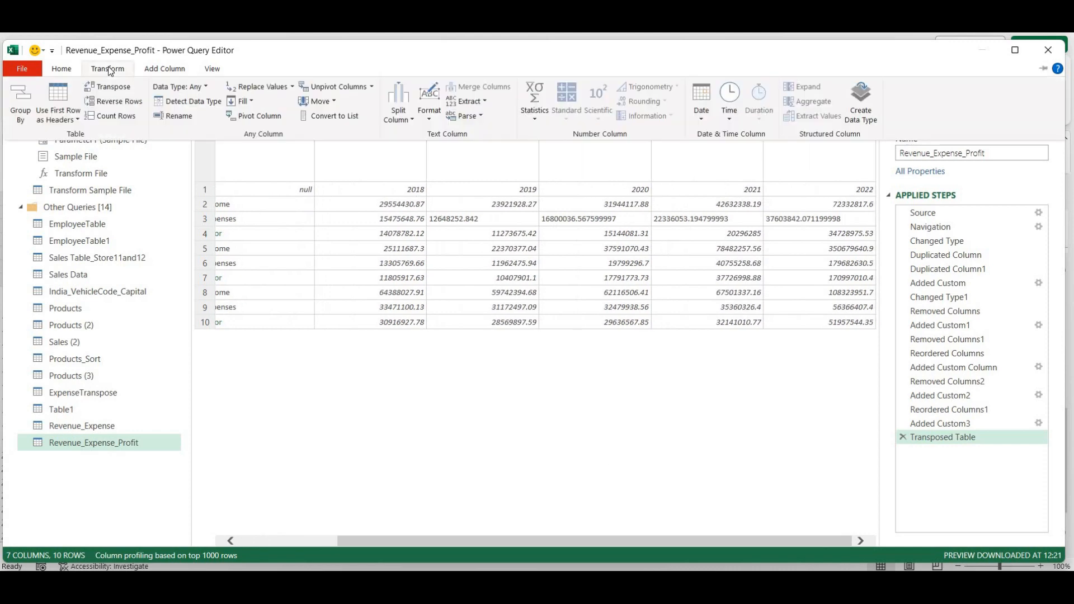
click(51, 98)
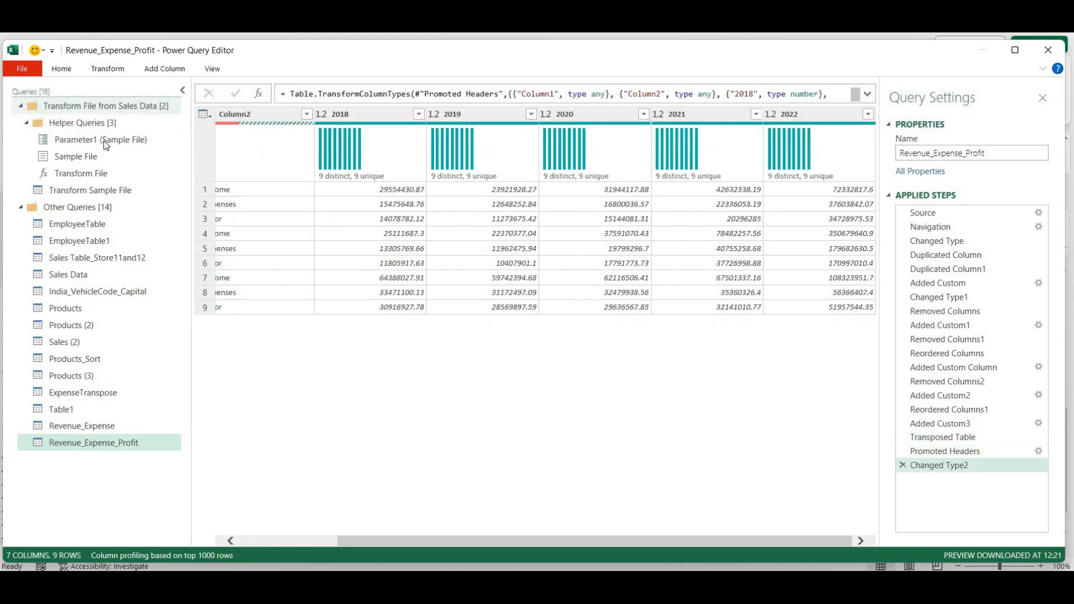
Replace the errors in Column1, the store number column, with null
drag(368, 541, 268, 541)
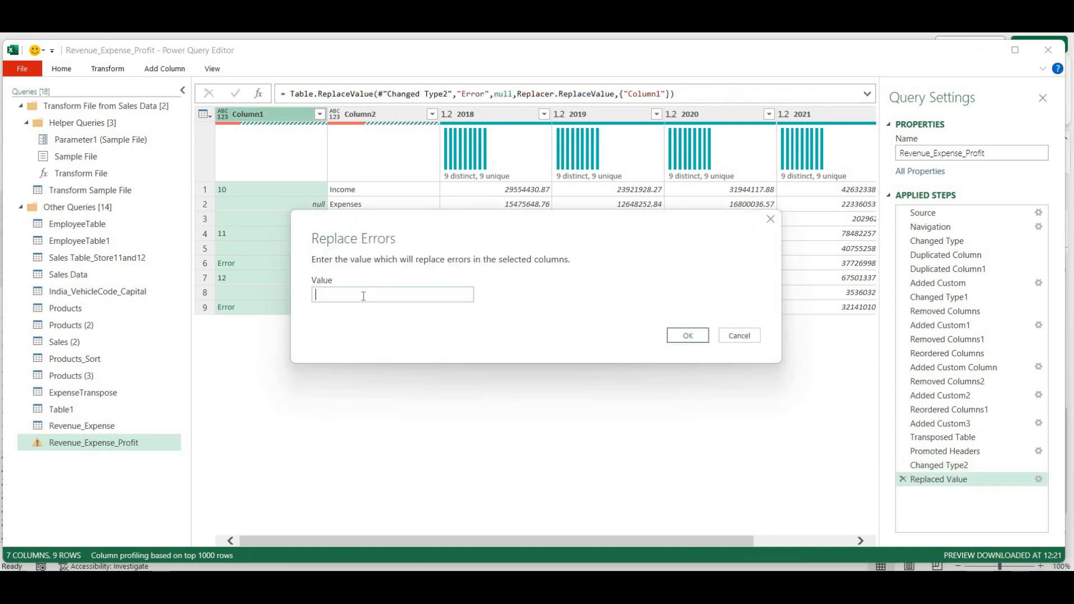
drag(397, 218, 477, 192)
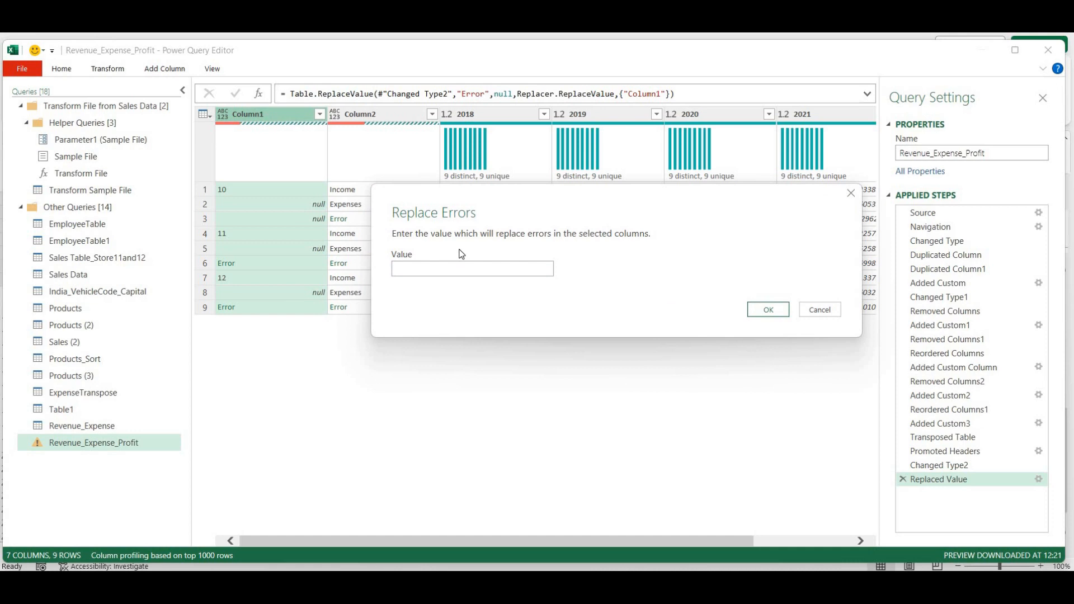
click(459, 274)
text(null)
click(766, 309)
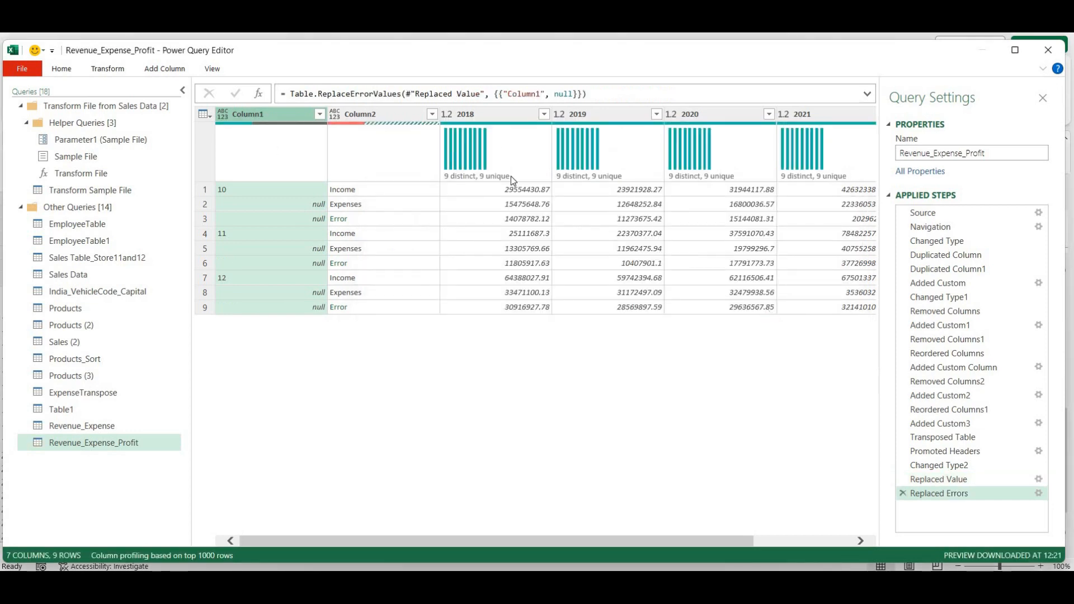
Fill Column1 down so that every null takes the store number above it
right_click(286, 112)
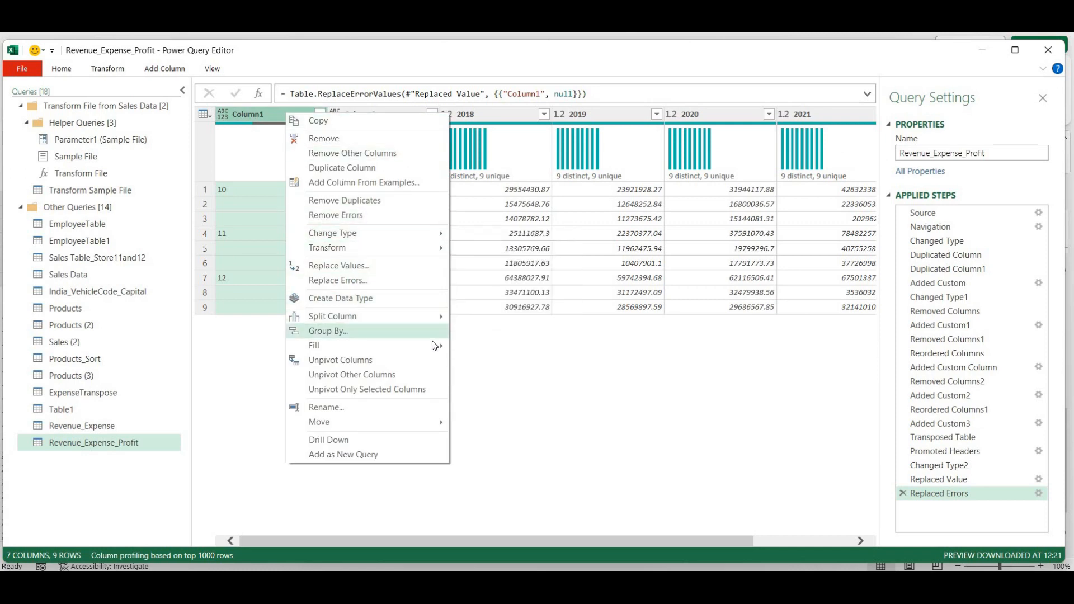
mouse_move(441, 345)
click(479, 348)
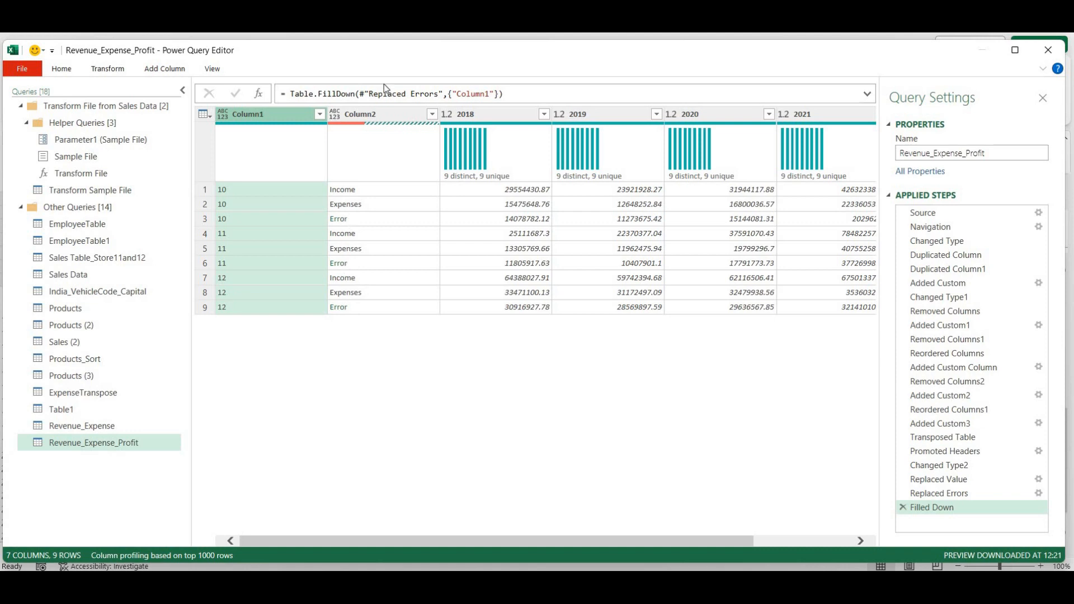
Replace the errors in Column2 with the value Profit
click(378, 117)
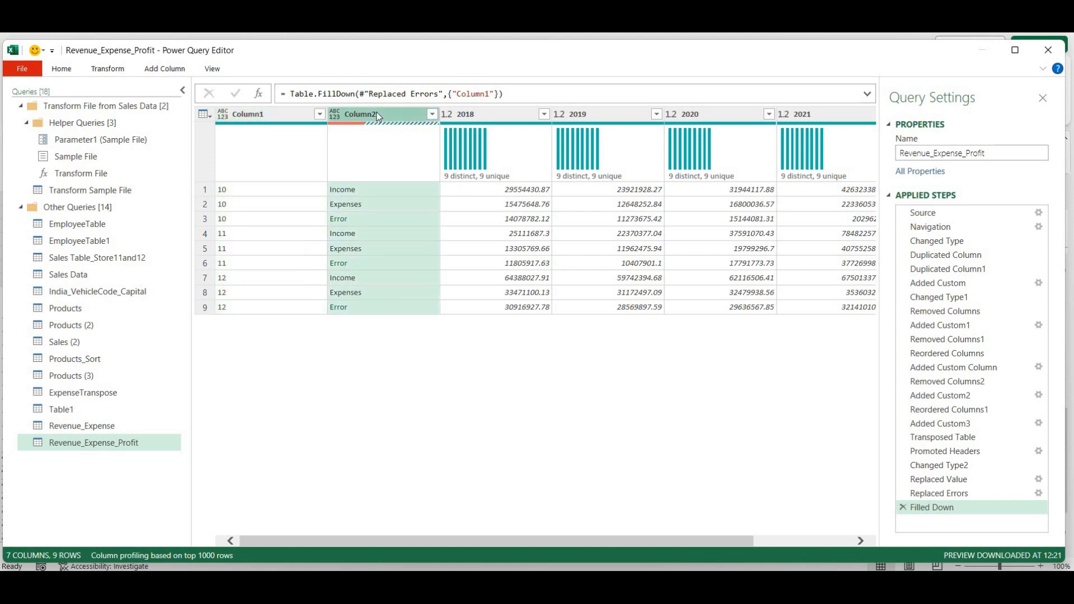
right_click(378, 115)
click(393, 116)
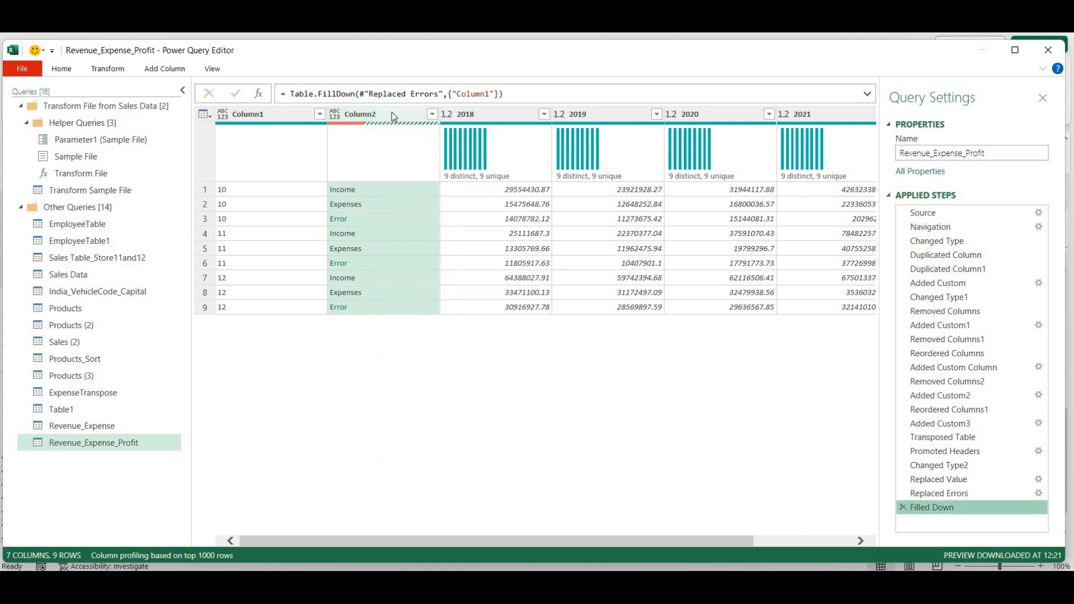
right_click(392, 113)
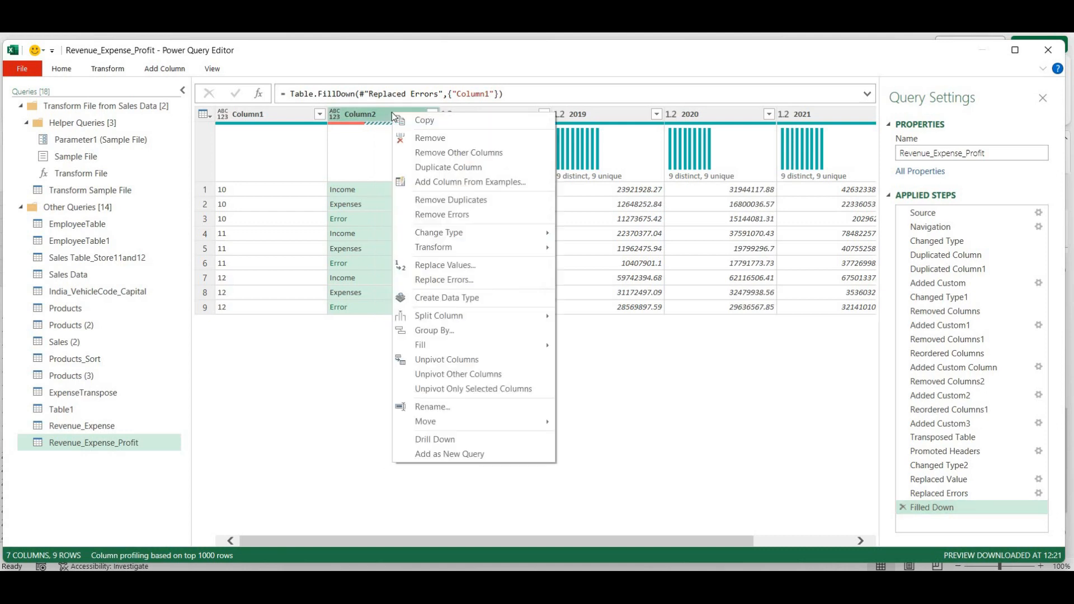
click(442, 283)
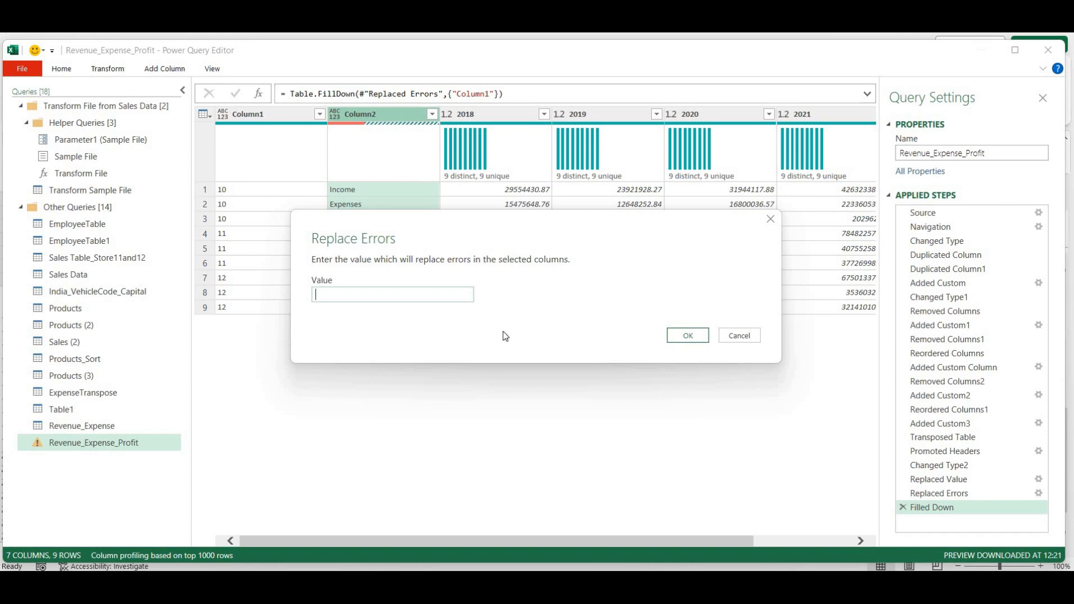
drag(502, 331, 511, 445)
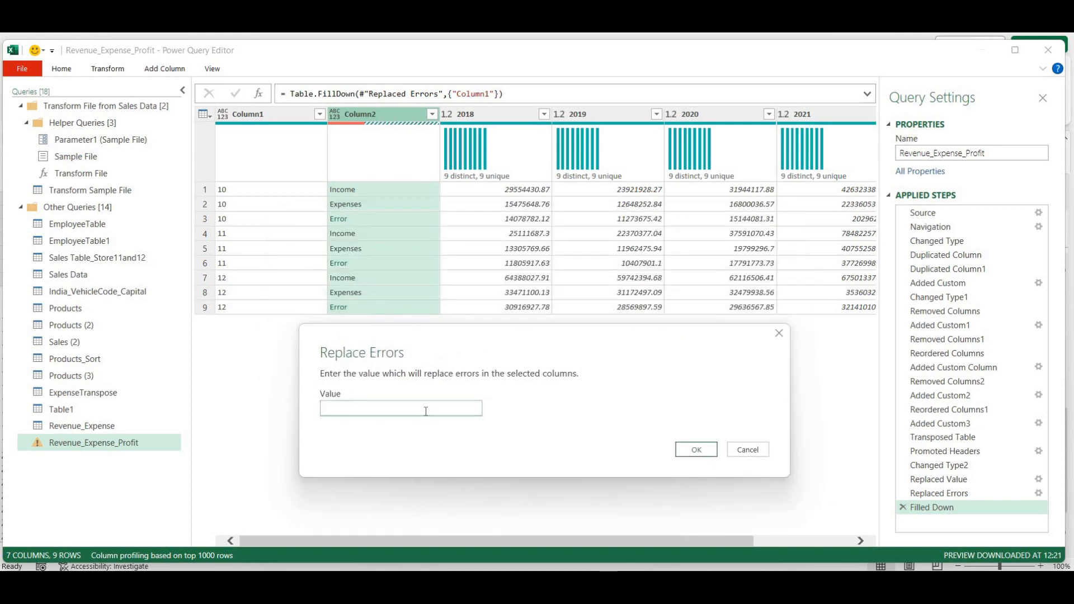
click(426, 410)
text(Profit)
click(697, 450)
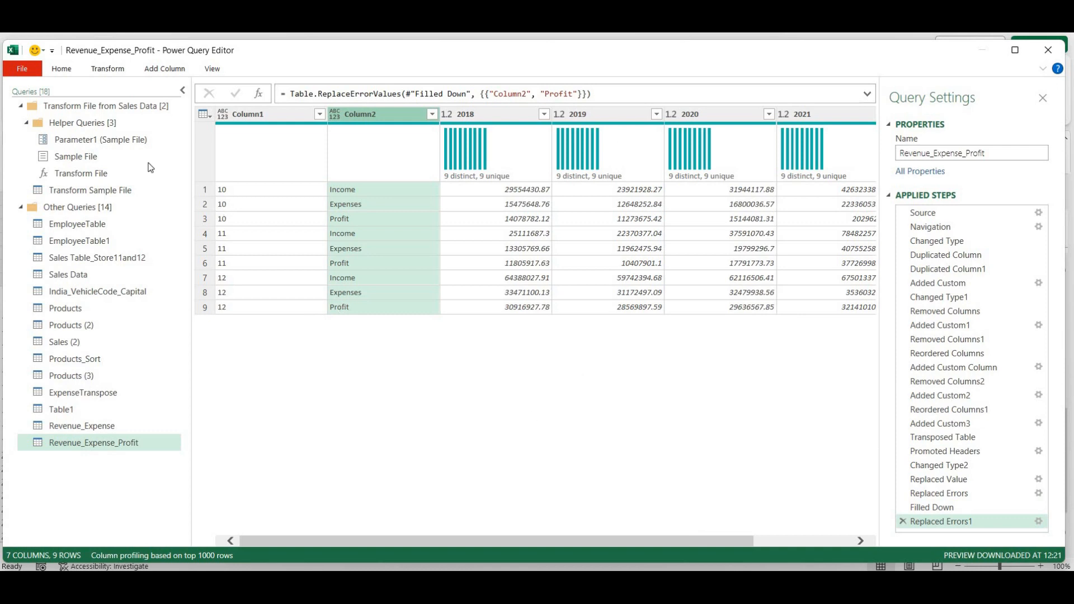
Close the query editor and load the Revenue_Expense_Profit query into the Excel workbook
click(108, 69)
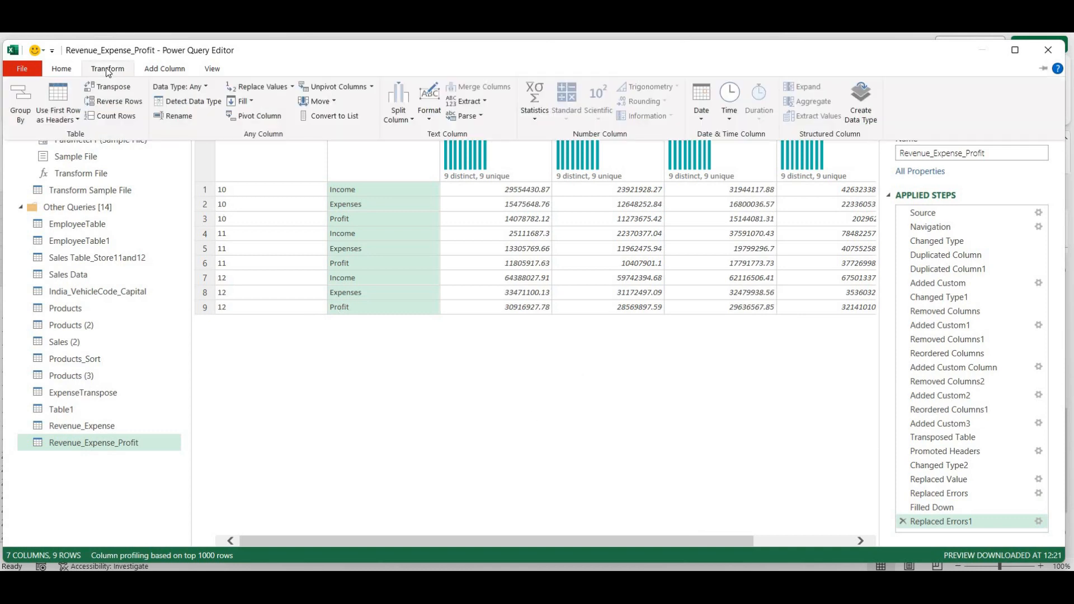
click(54, 71)
click(23, 98)
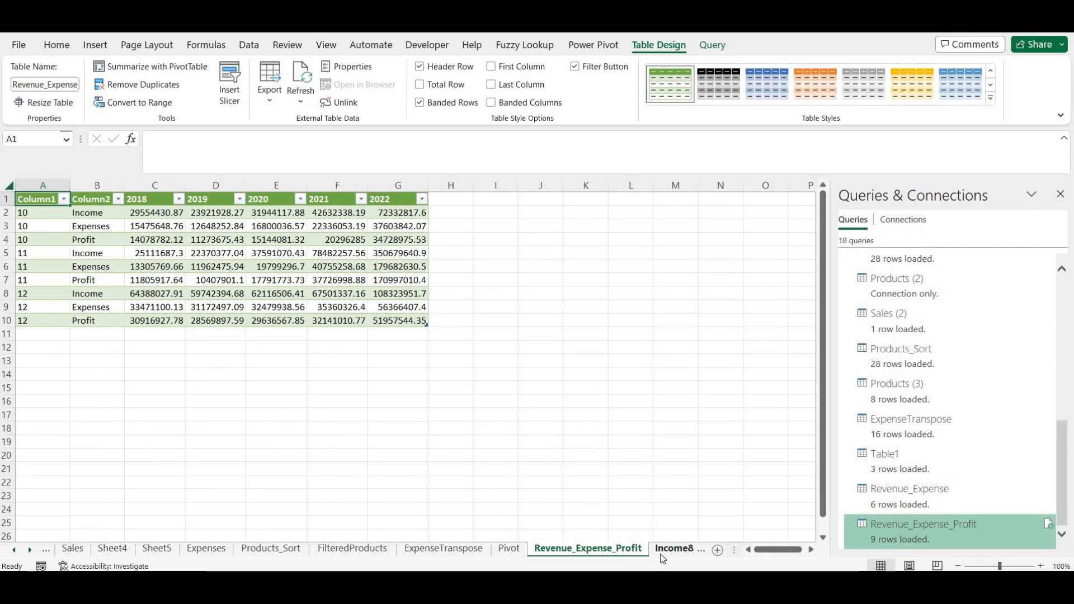
Reorder the sheets so that Income&Expenses comes directly before Revenue_Expense_Profit, and return to the Revenue_Expense_Profit sheet
click(687, 554)
drag(594, 550, 495, 551)
click(608, 548)
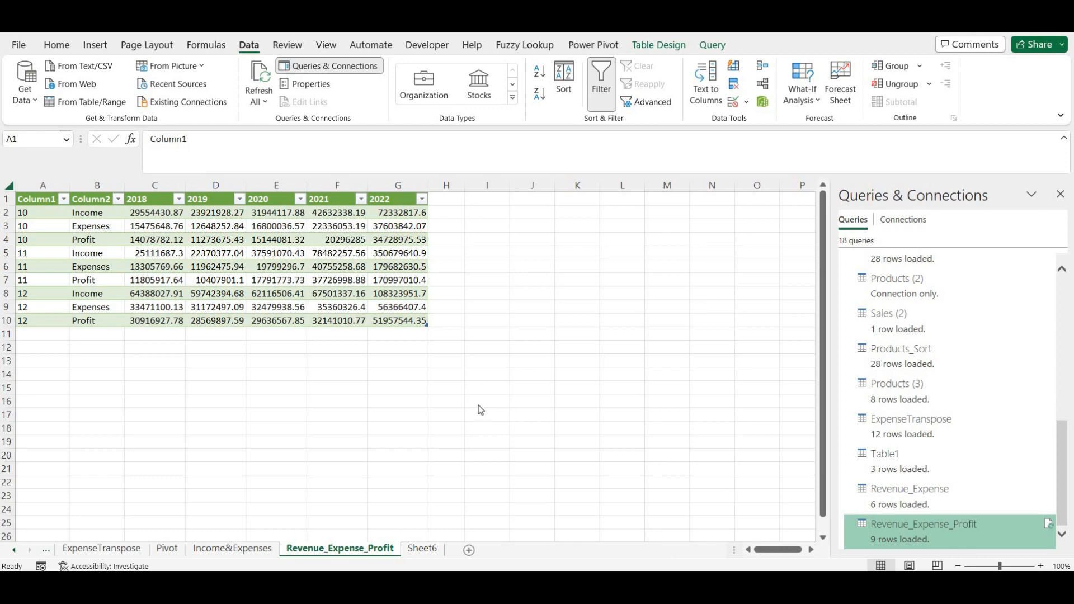
Duplicate the Revenue_Expense_Profit query in the Power Query Editor and rename the copy Profit_Substract
double_click(922, 525)
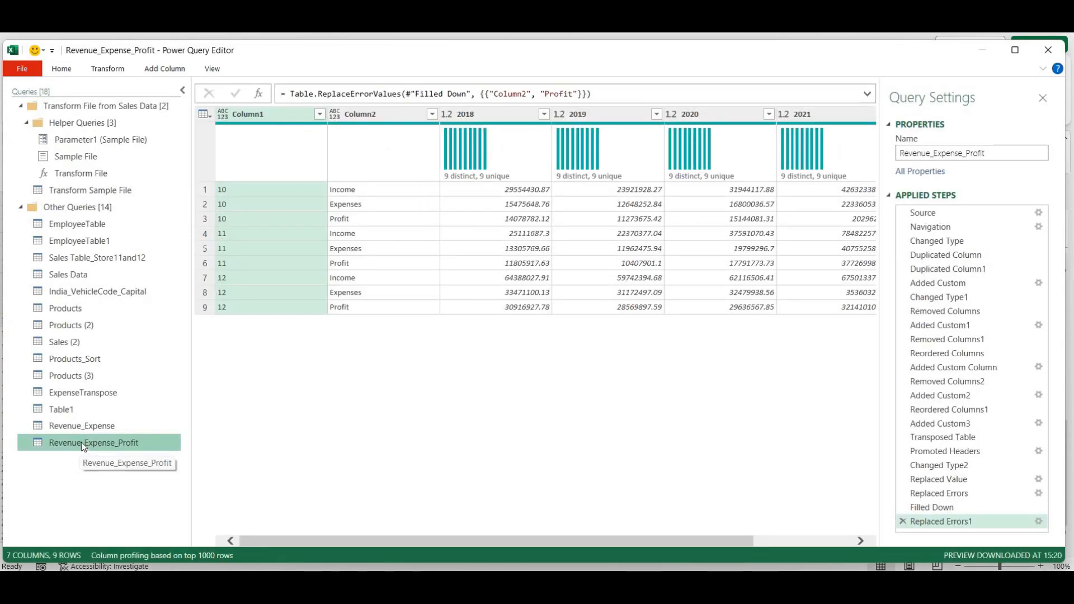
right_click(82, 442)
click(111, 437)
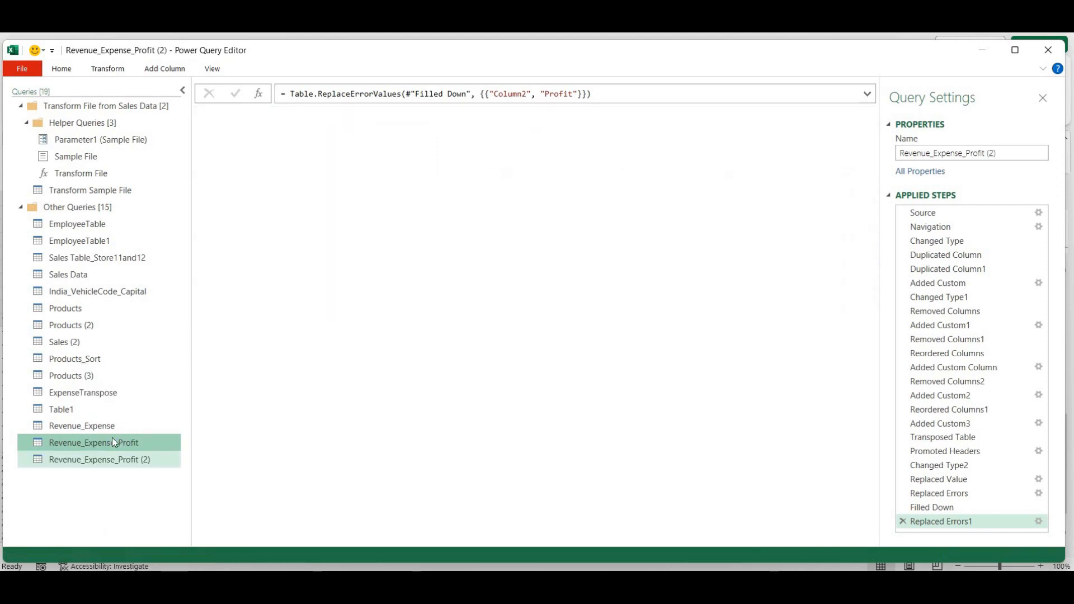
double_click(149, 459)
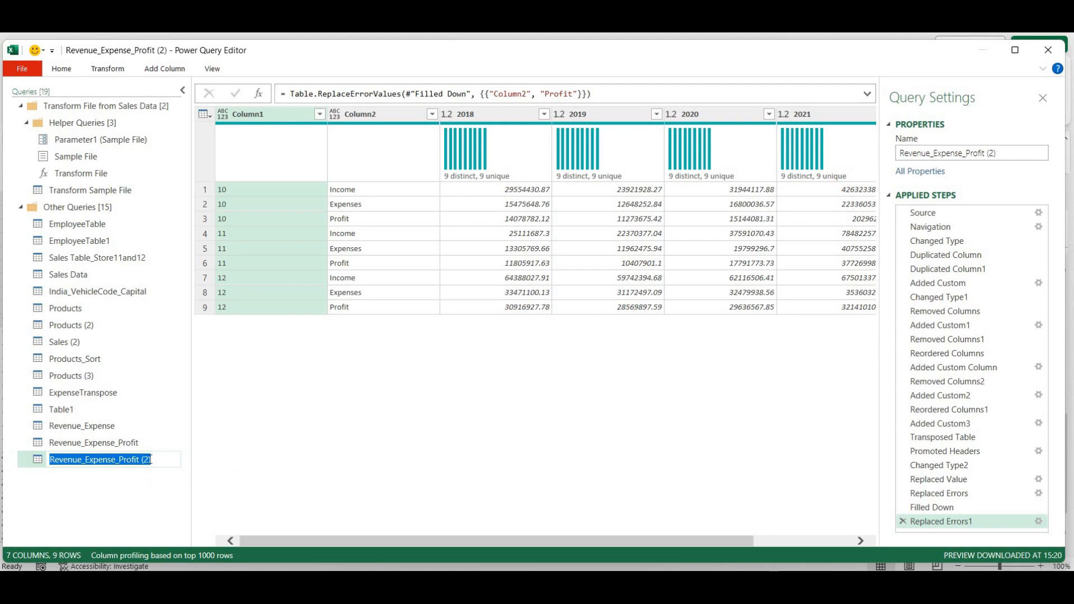
text(Prof)
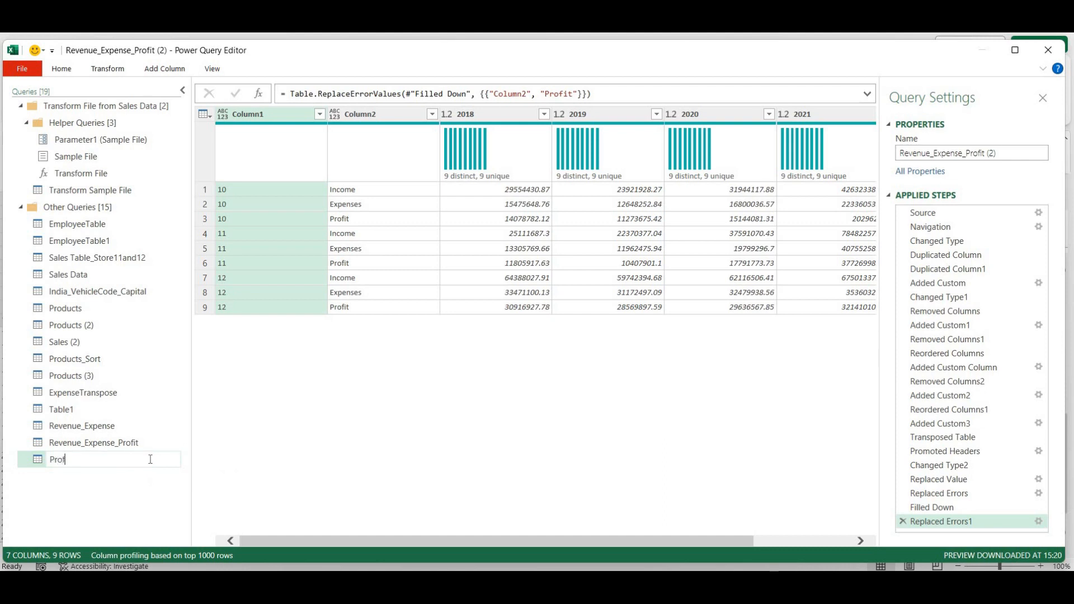
text(it_Substract)
key(Return)
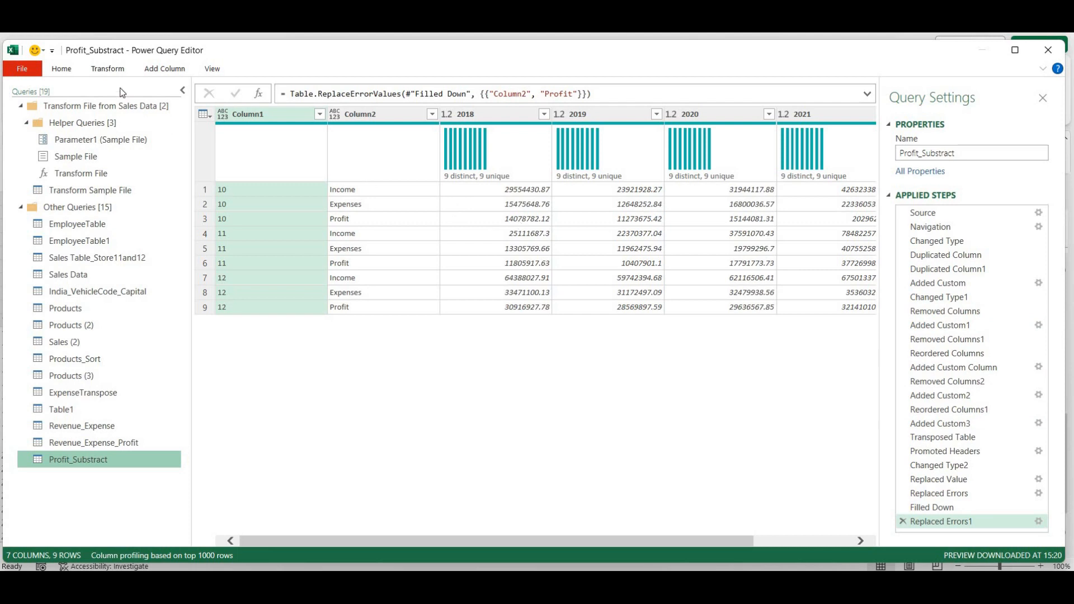
click(108, 70)
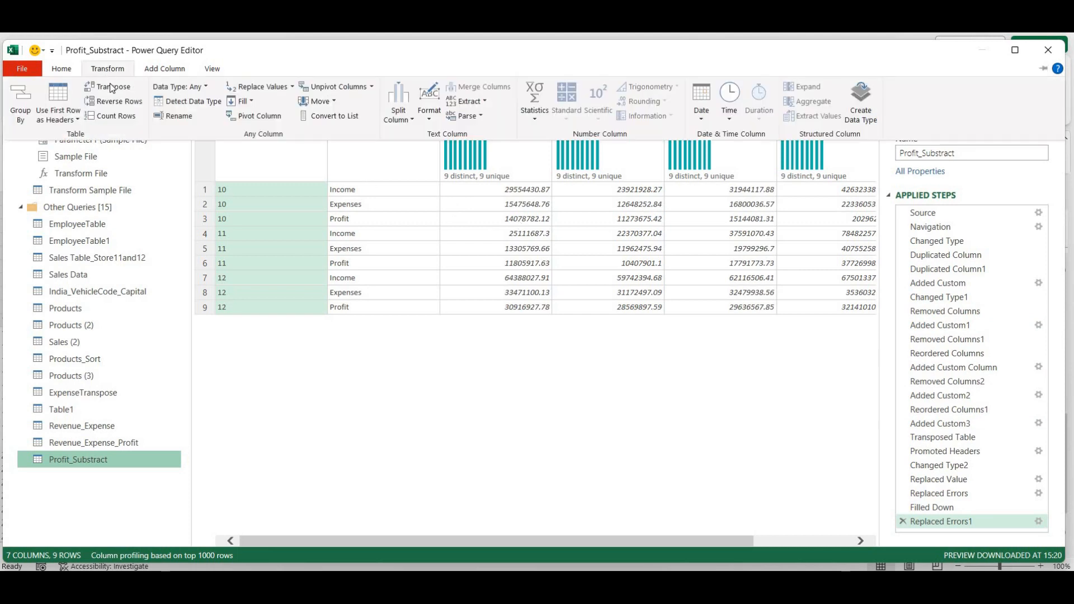
click(111, 87)
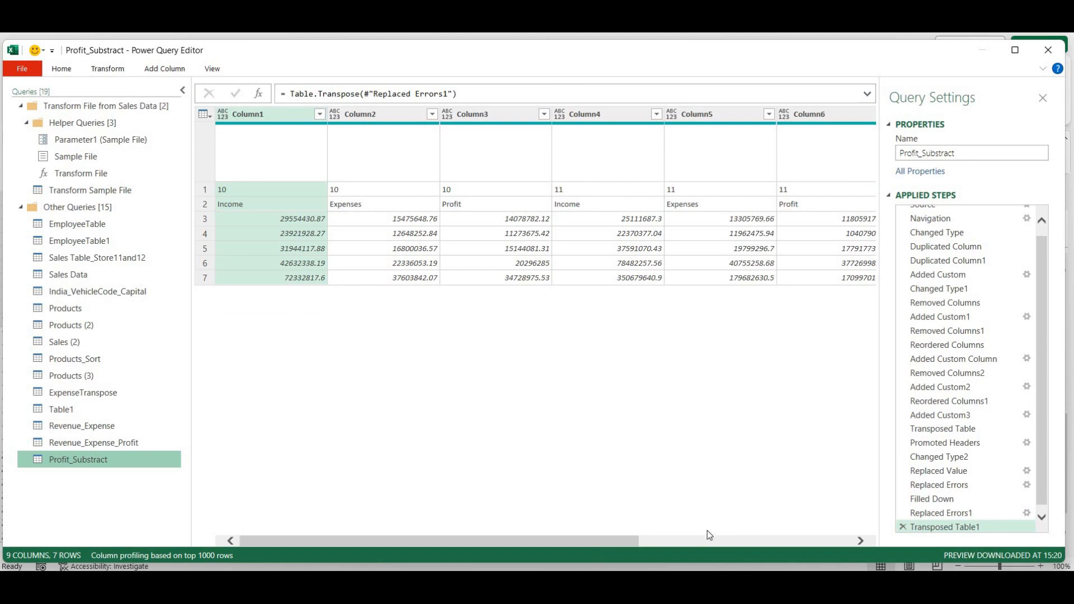
drag(595, 541, 860, 540)
drag(535, 542, 525, 539)
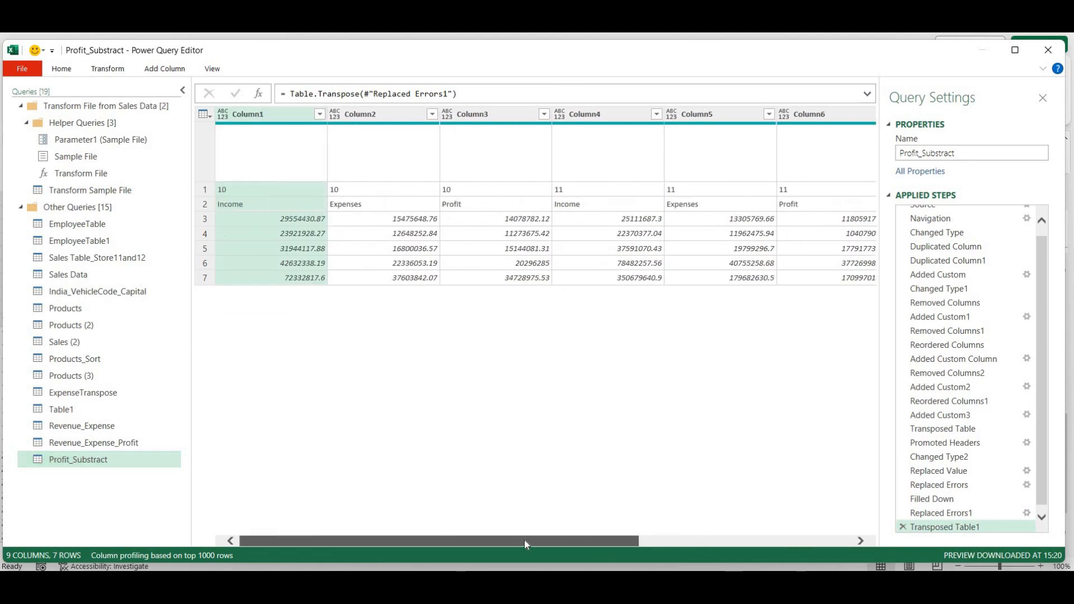
click(903, 527)
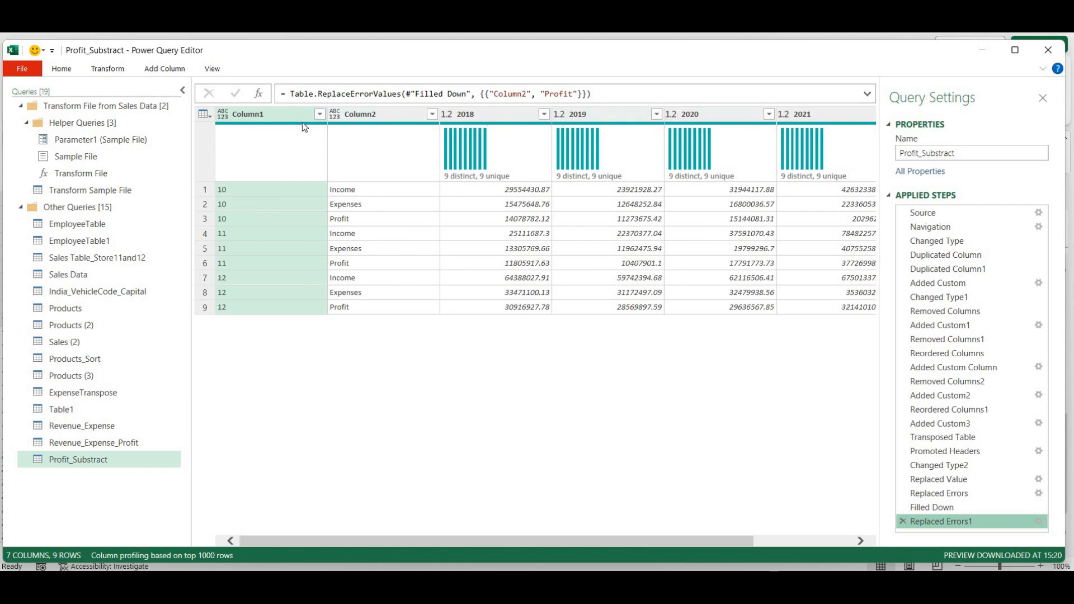
Demote the headers of the Profit_Substract table to its first row
click(108, 70)
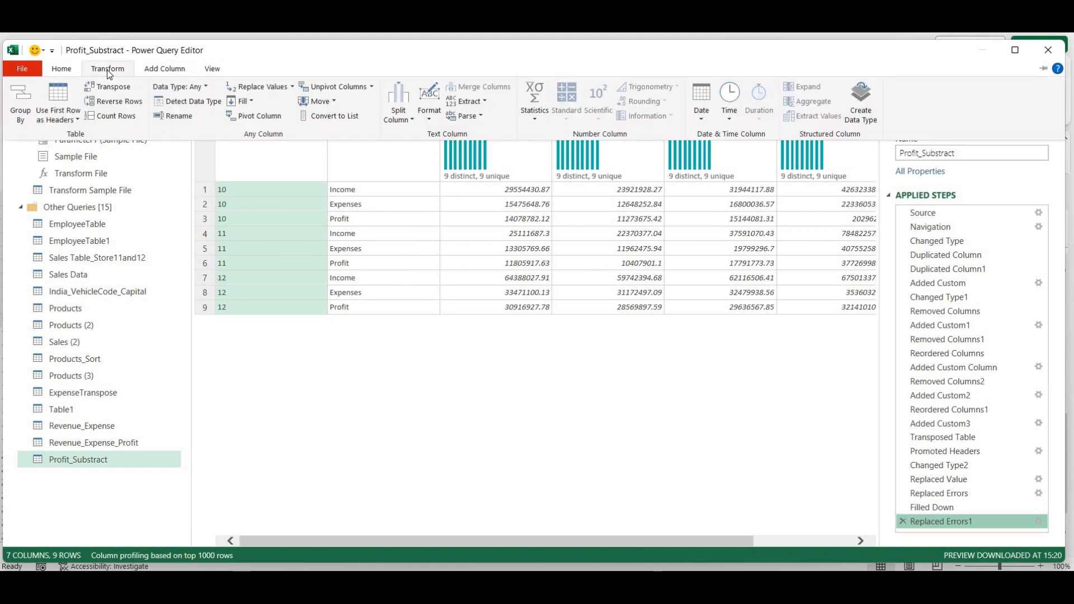
click(62, 116)
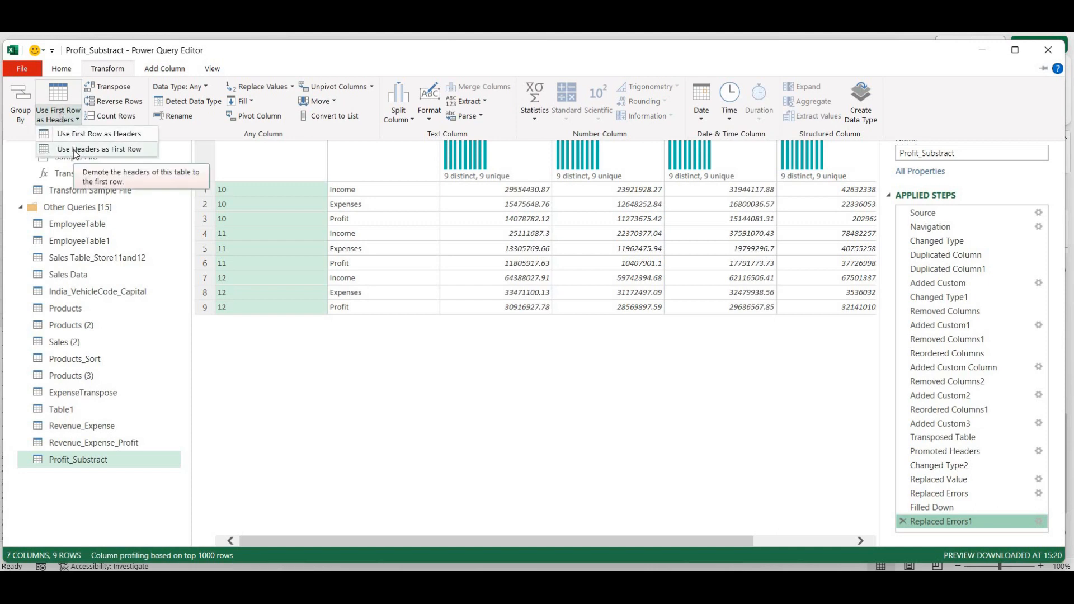
click(74, 153)
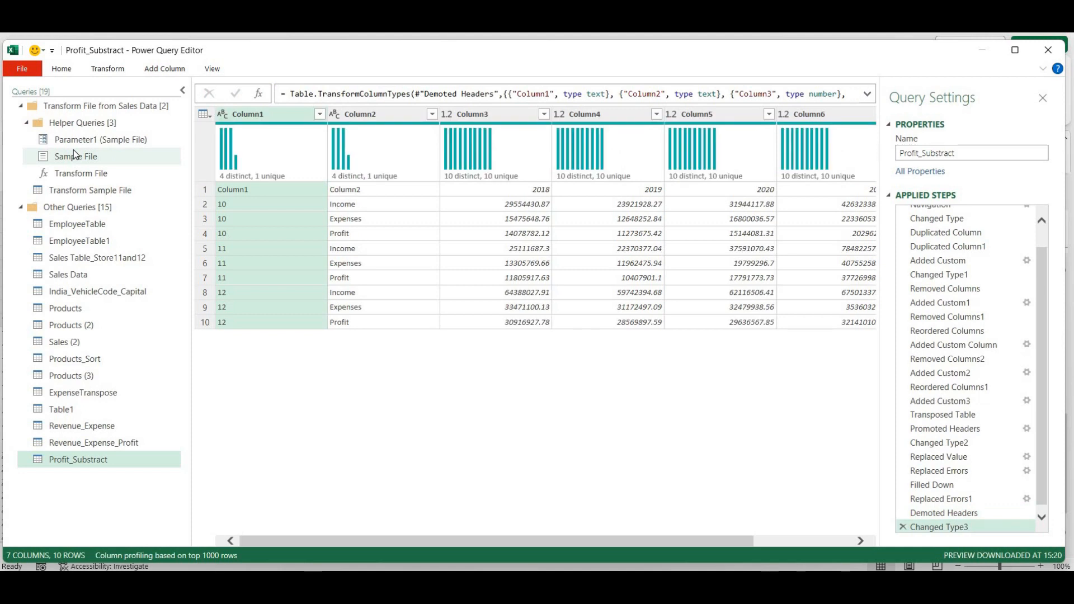
Transpose the Profit_Substract table so that the years run down the first column
click(106, 67)
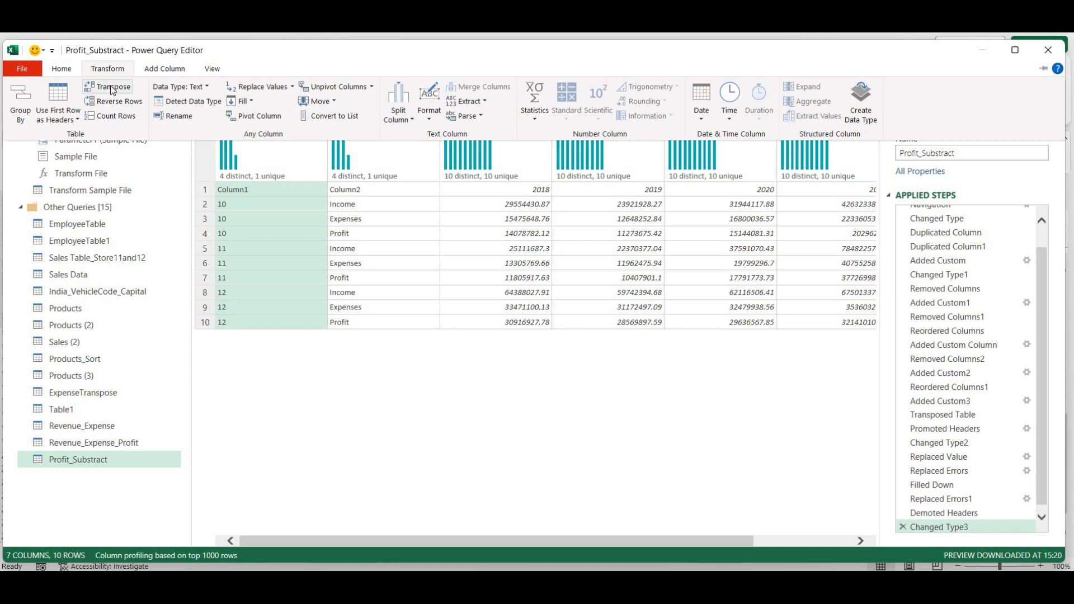
click(112, 88)
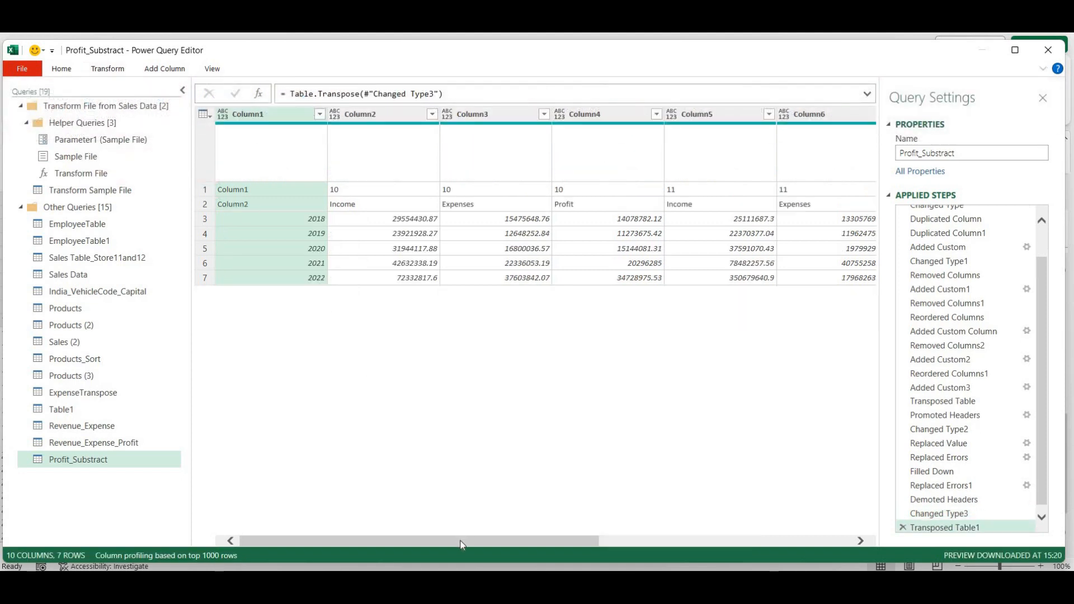
drag(462, 545, 776, 543)
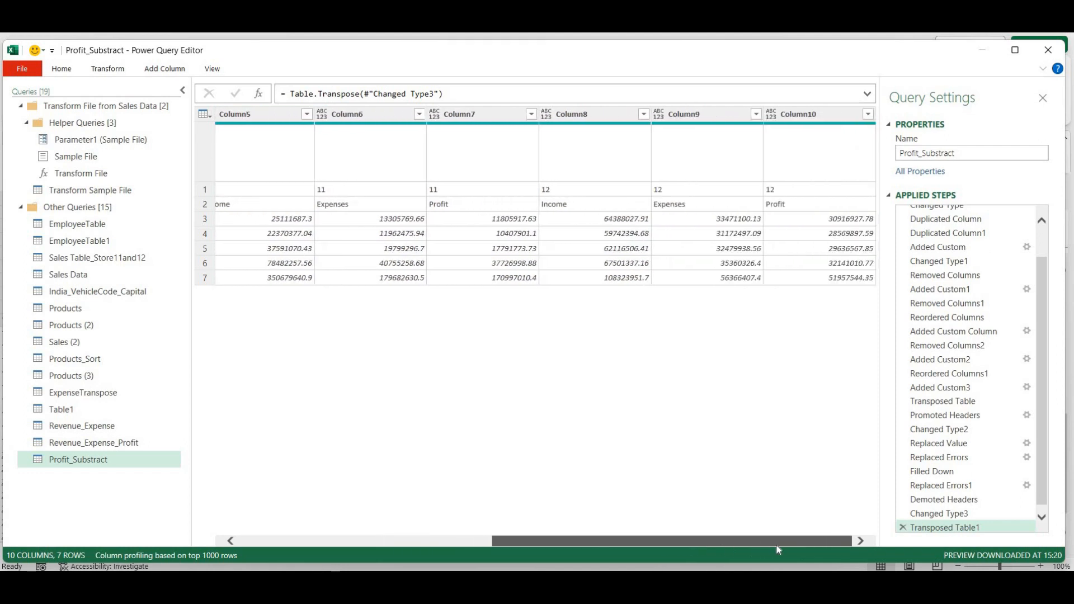
drag(601, 548, 414, 541)
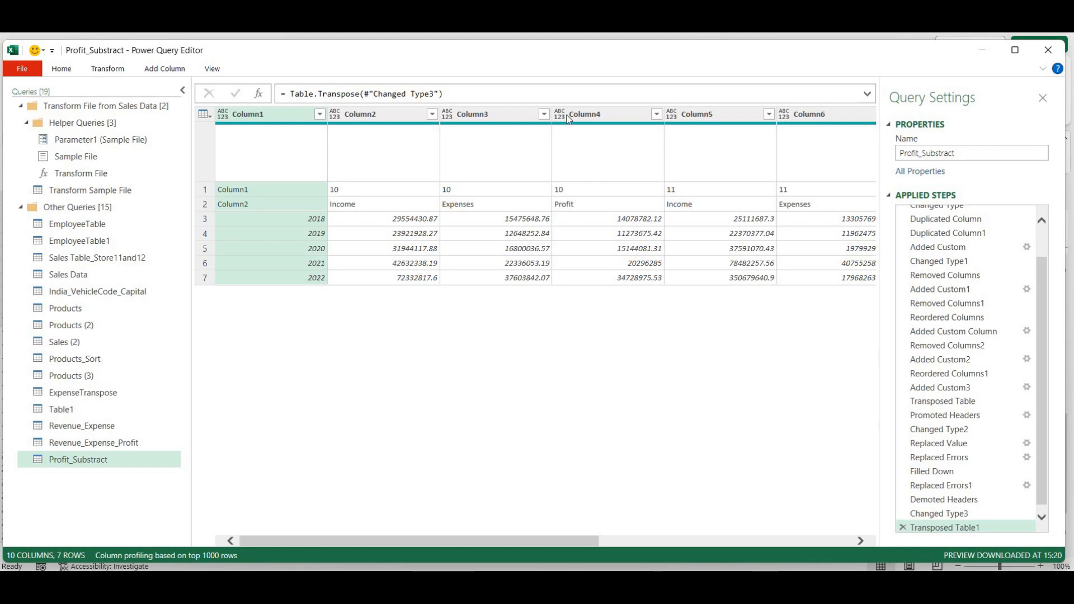
Remove the three Profit columns, Column4, Column7 and Column10, from the Profit_Substract table
click(602, 113)
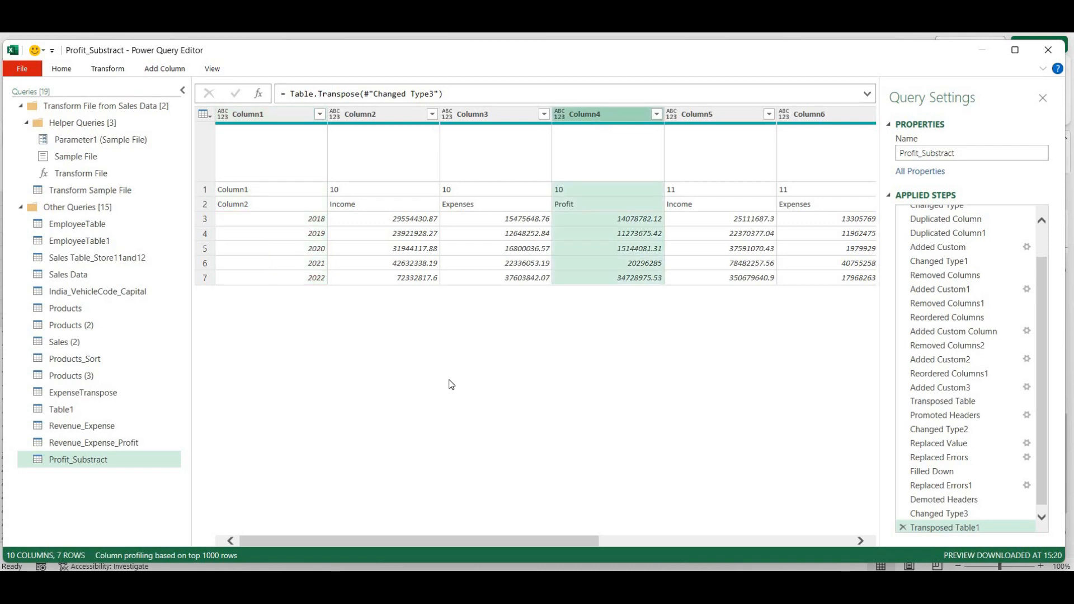
drag(488, 540, 649, 540)
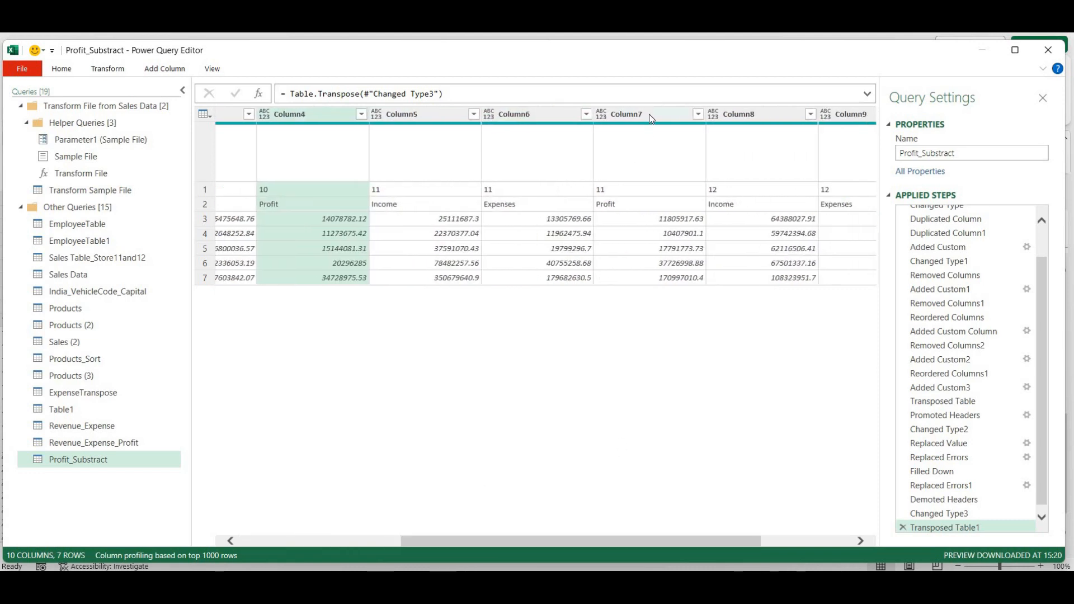
ctrl+click(648, 114)
drag(750, 543, 853, 540)
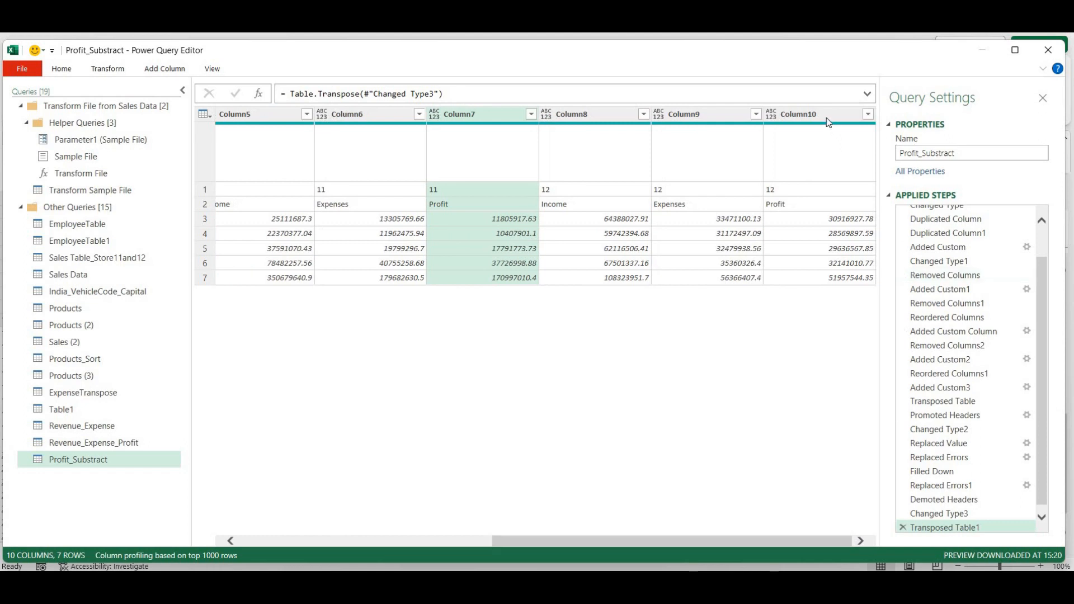
ctrl+click(827, 119)
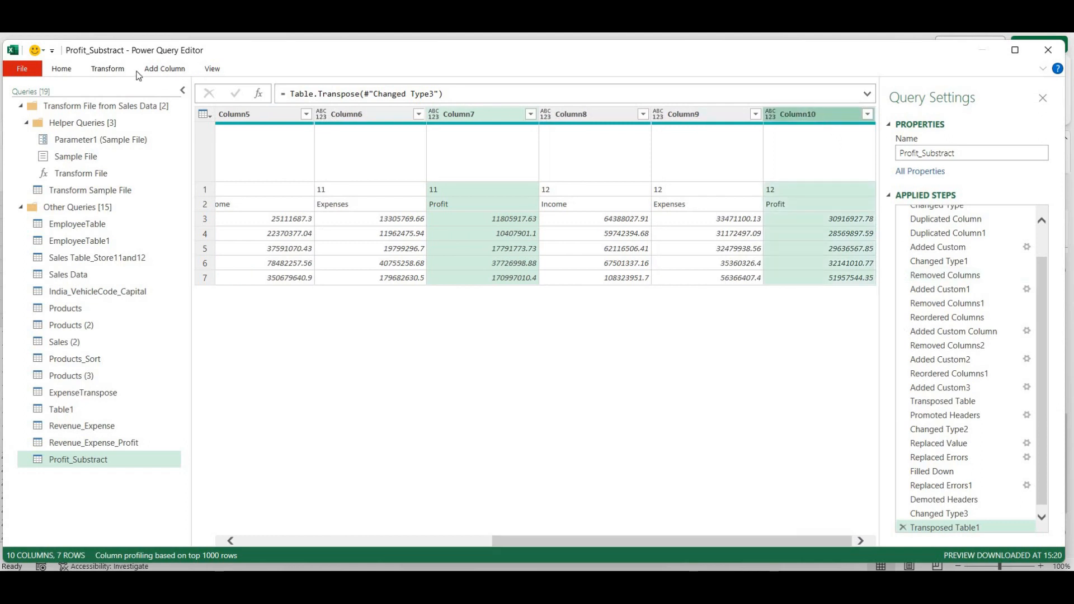
click(68, 64)
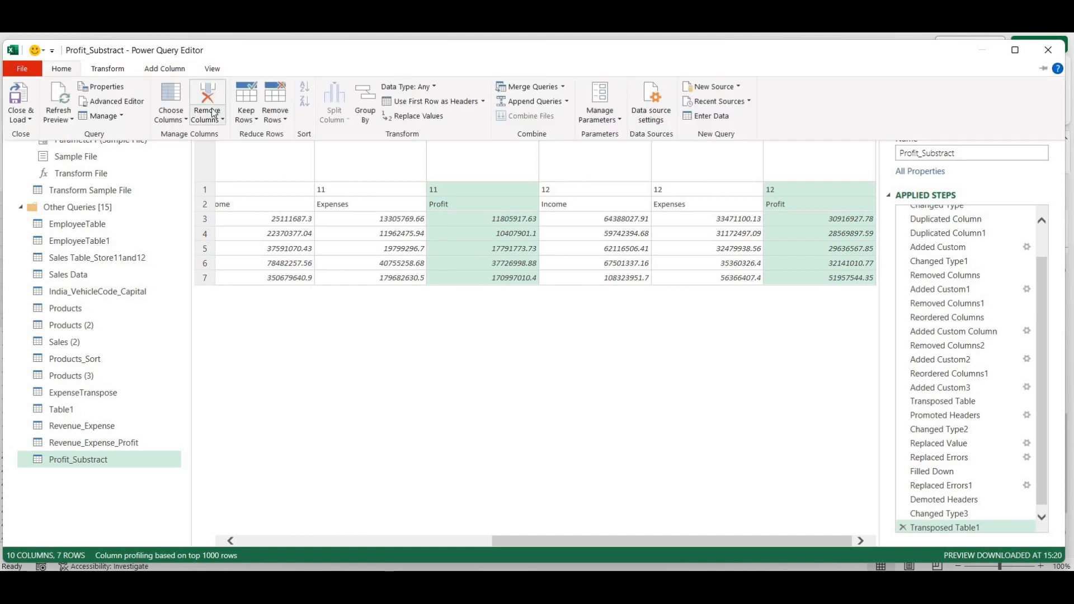
click(209, 96)
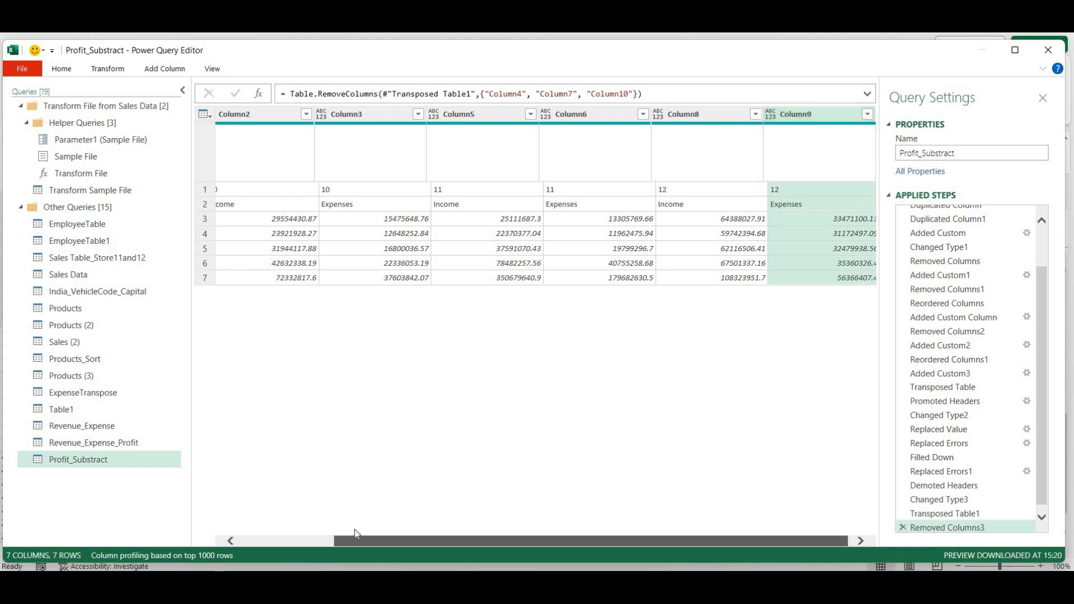
Promote the first row of the Profit_Substract table, holding the store numbers, to column headers
drag(525, 538, 430, 538)
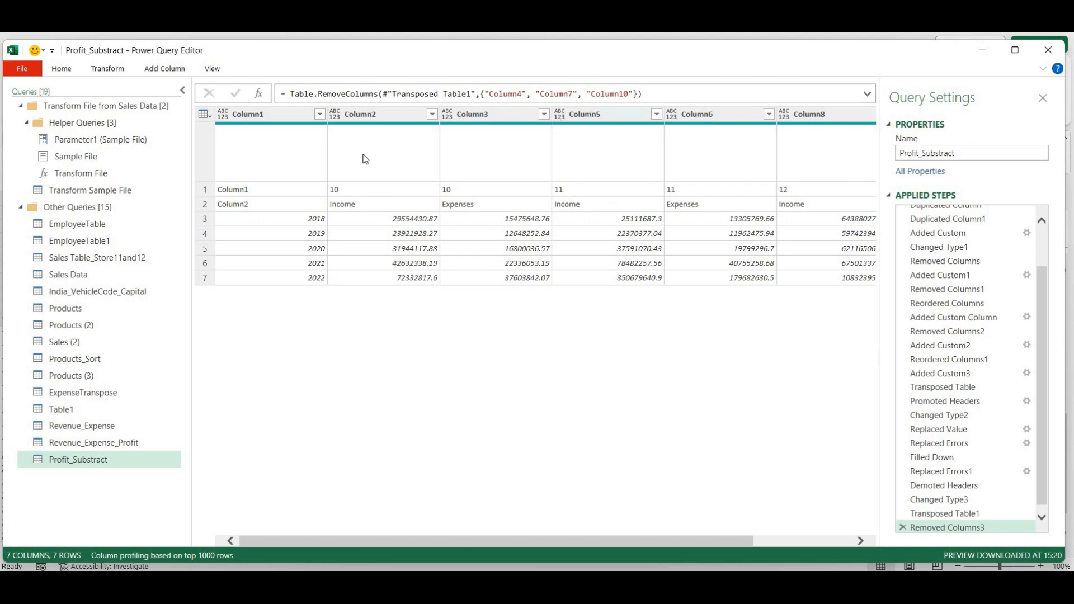
click(62, 71)
click(103, 71)
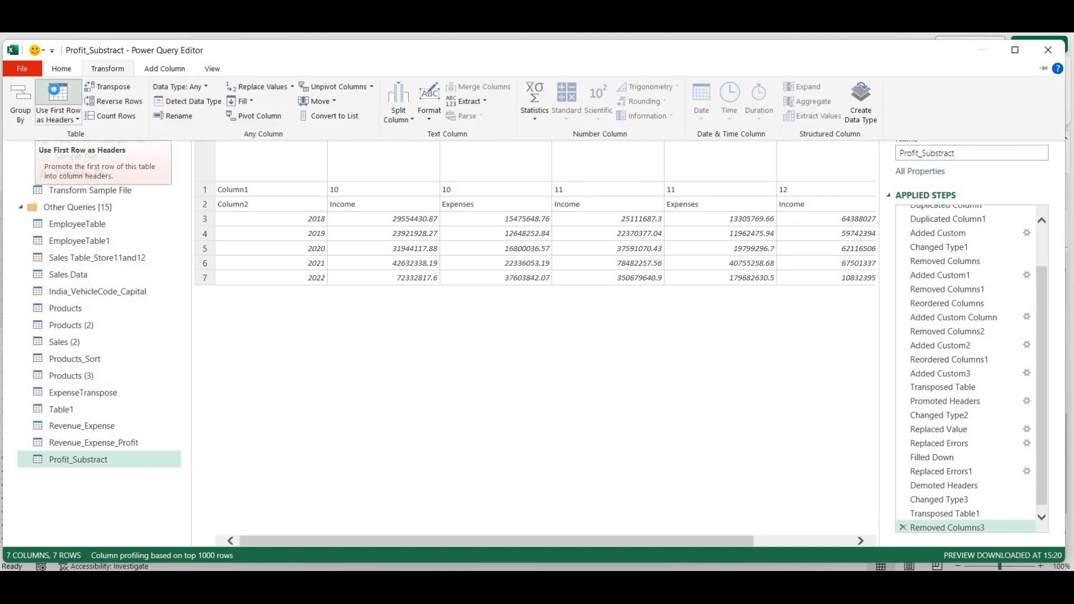
click(56, 94)
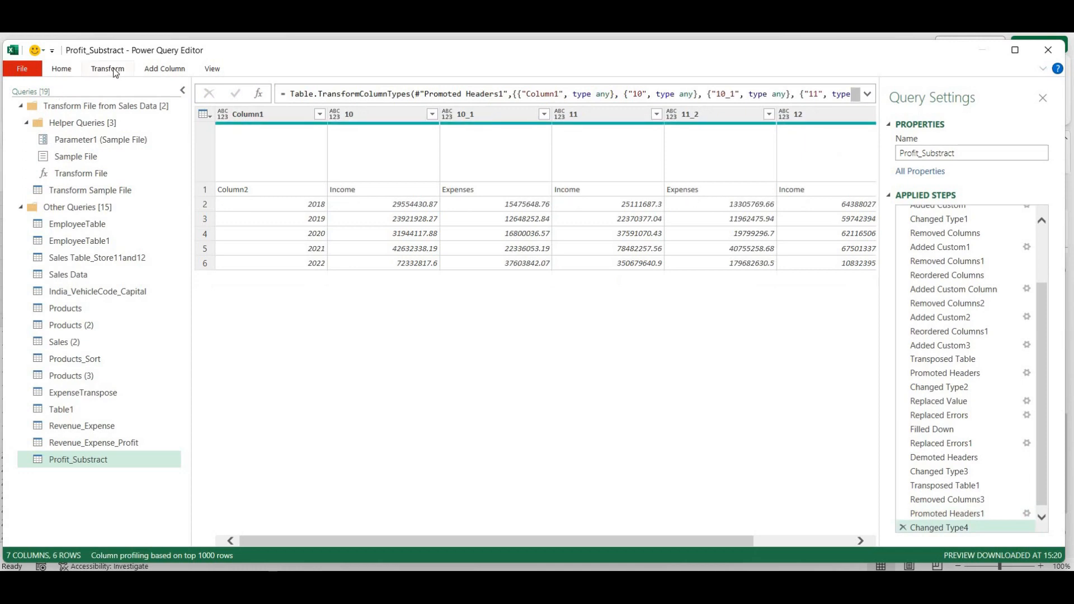
Remove the top 1 row, which holds the Income and Expenses labels, from the Profit_Substract table
click(57, 70)
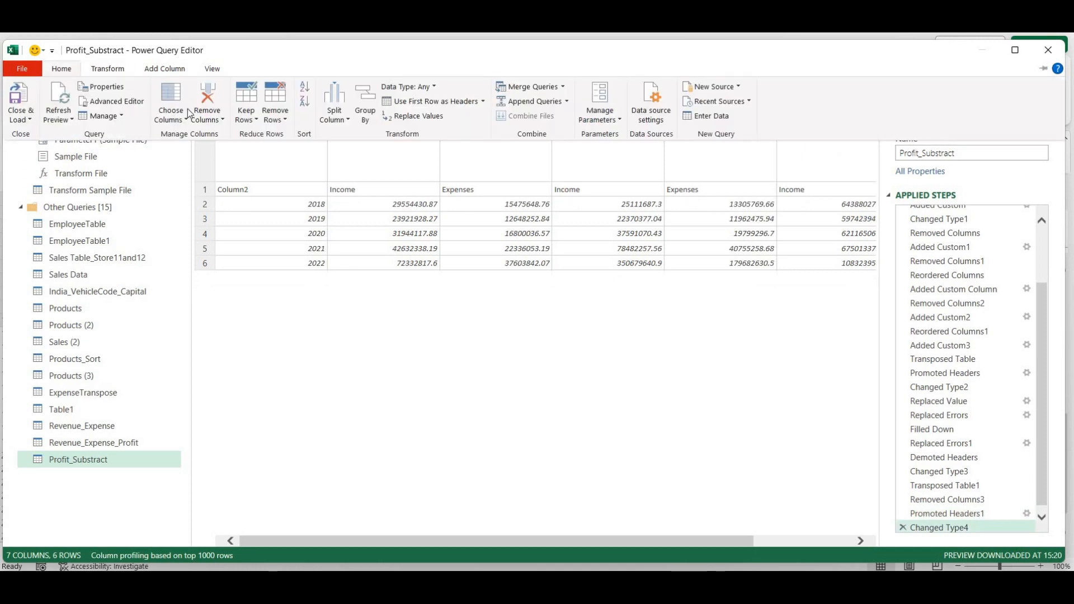
click(280, 108)
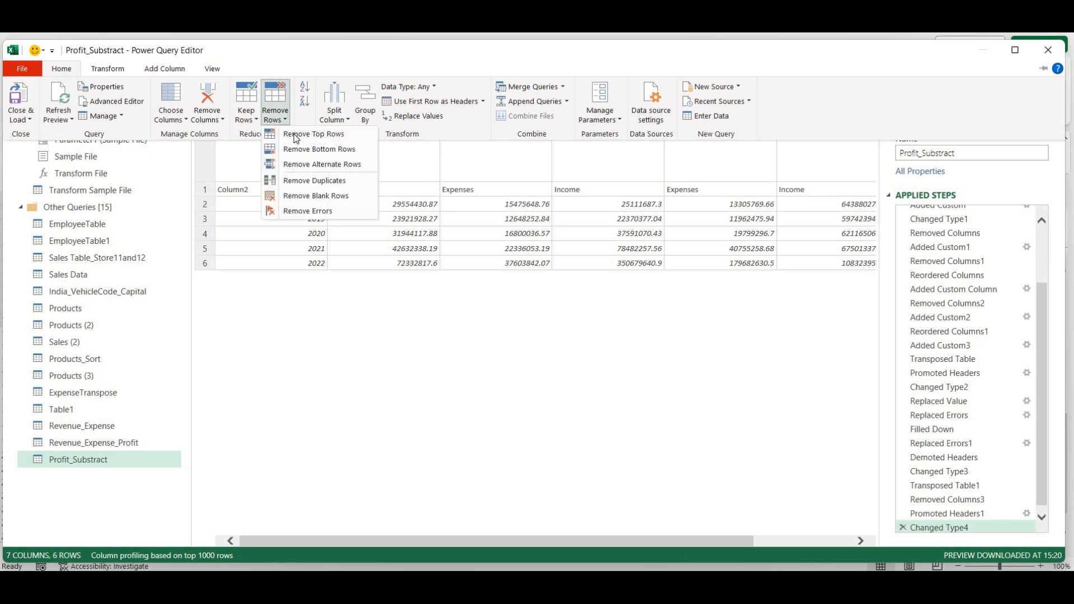
click(296, 136)
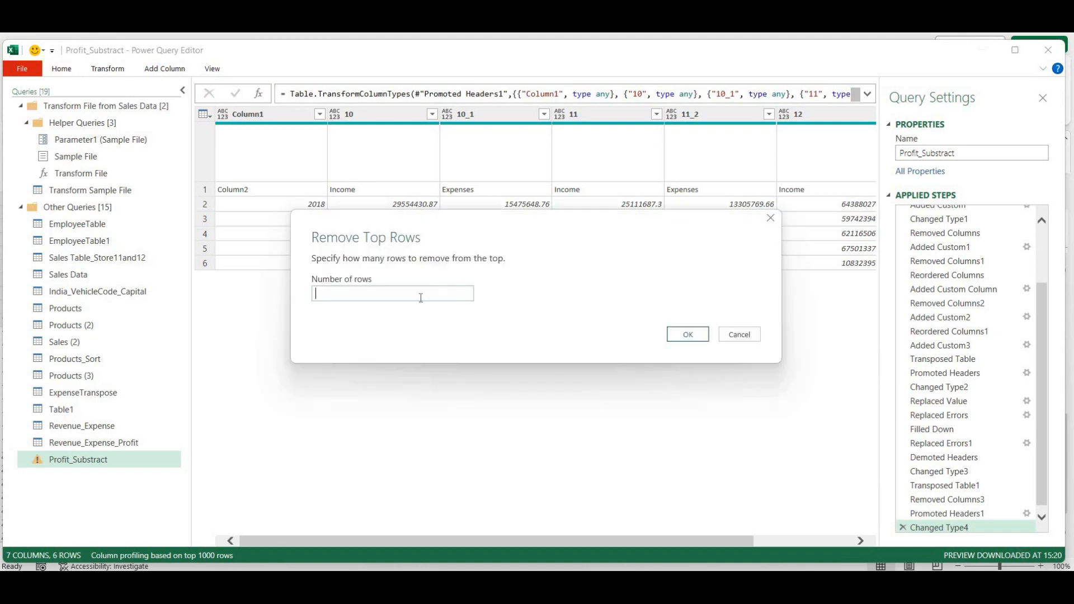
text(1)
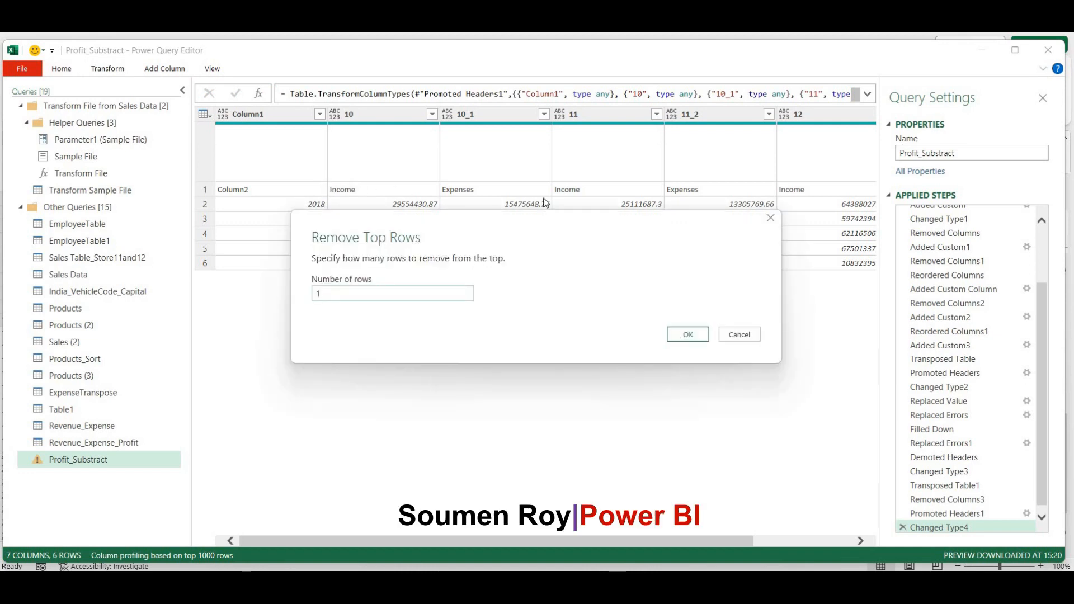
click(688, 334)
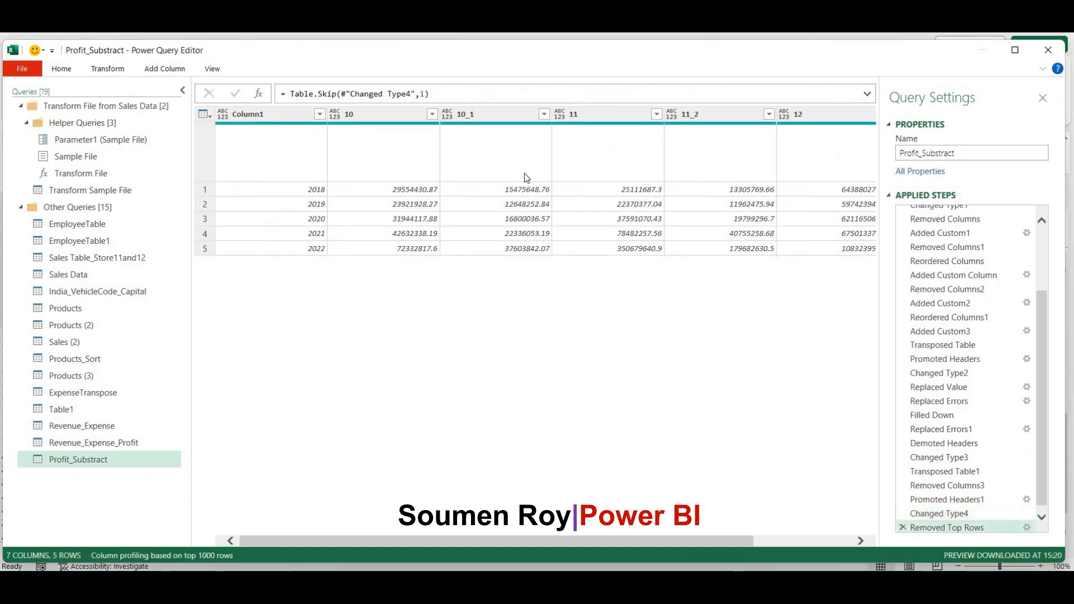
Add a column that subtracts column 10_1 from column 10 with the standard Subtract operation
click(385, 115)
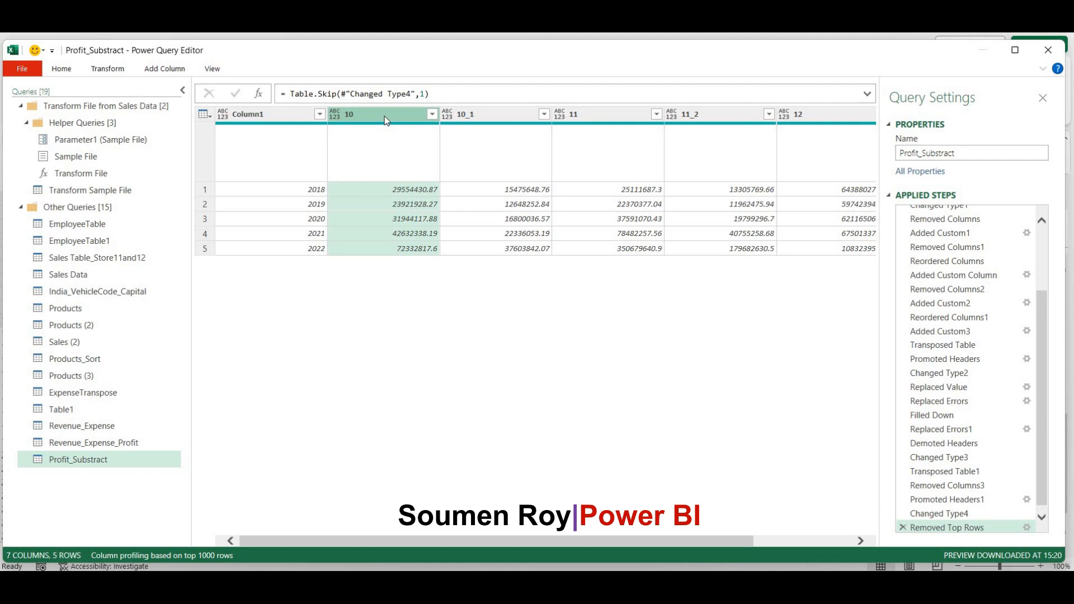
ctrl+click(480, 118)
click(161, 69)
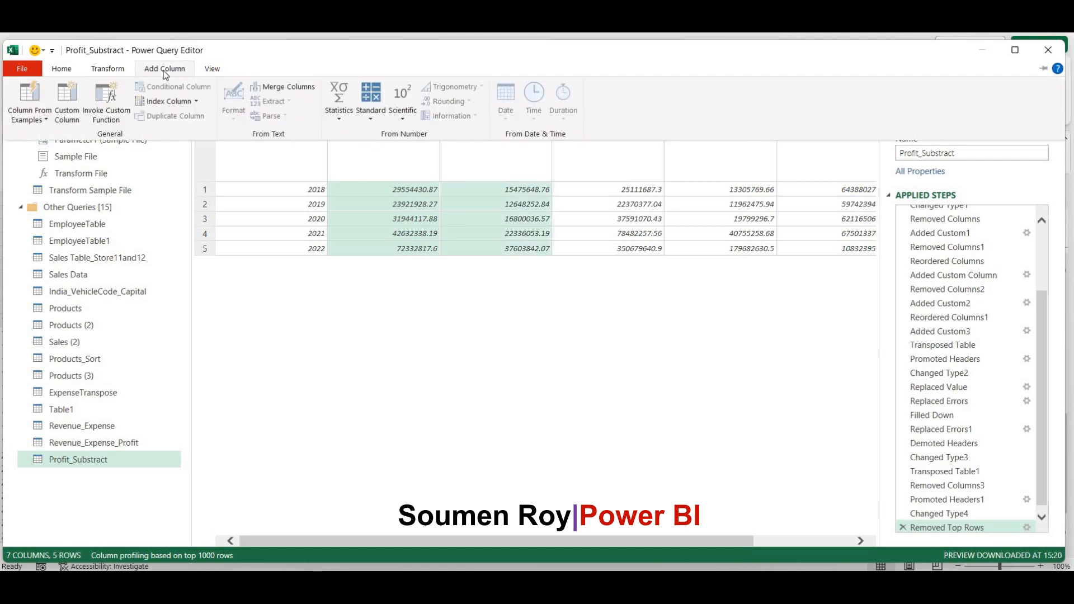
click(372, 120)
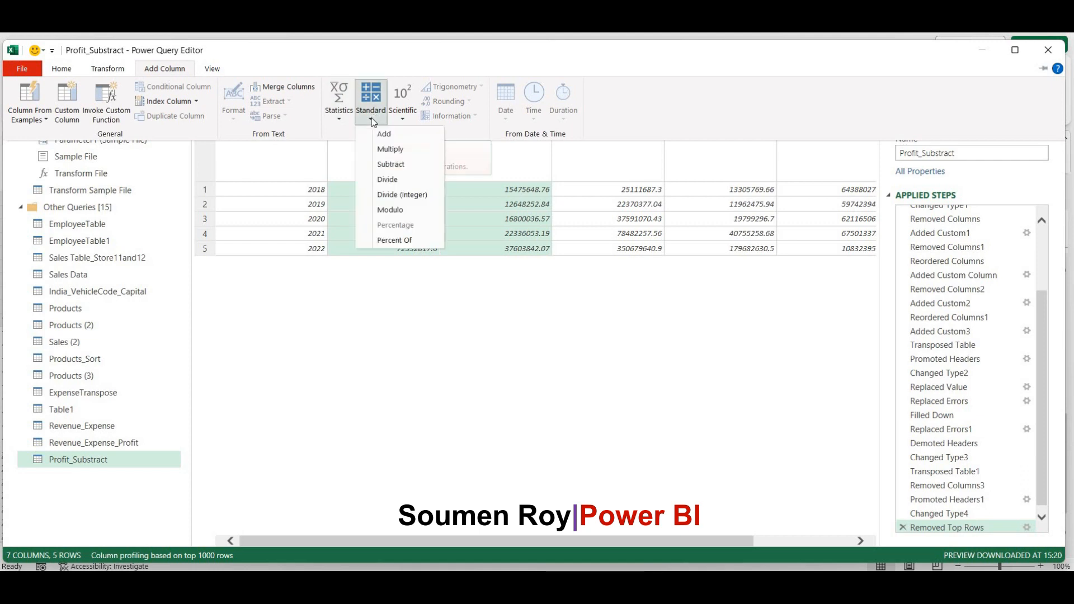
click(394, 168)
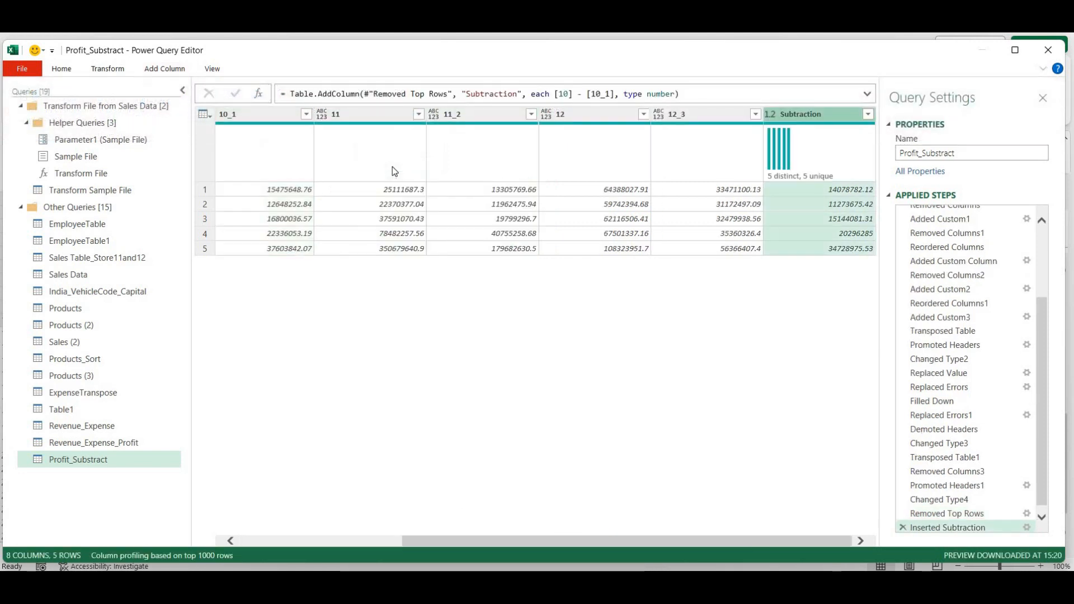
Rename the new Subtraction column as 10_Subtraction and move it directly after column 10_1
double_click(791, 115)
click(782, 116)
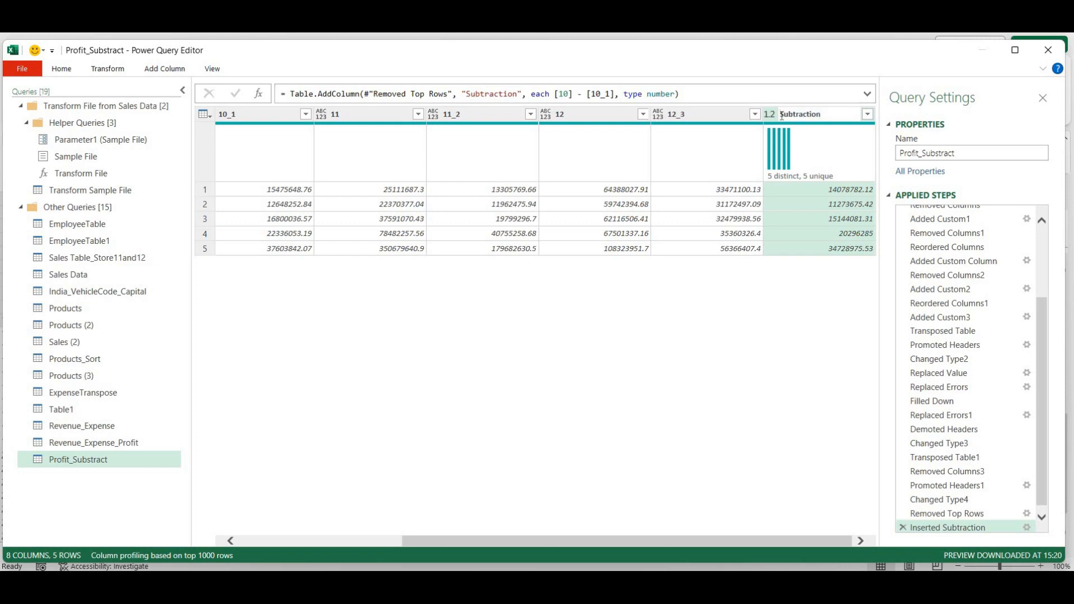
text(10_)
key(Return)
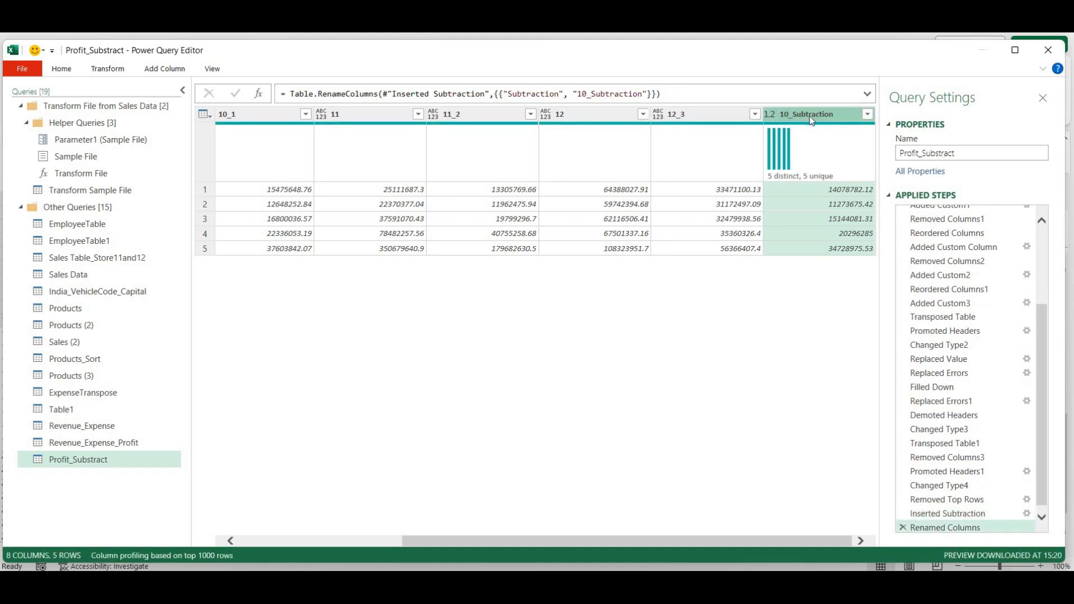
drag(811, 120, 347, 109)
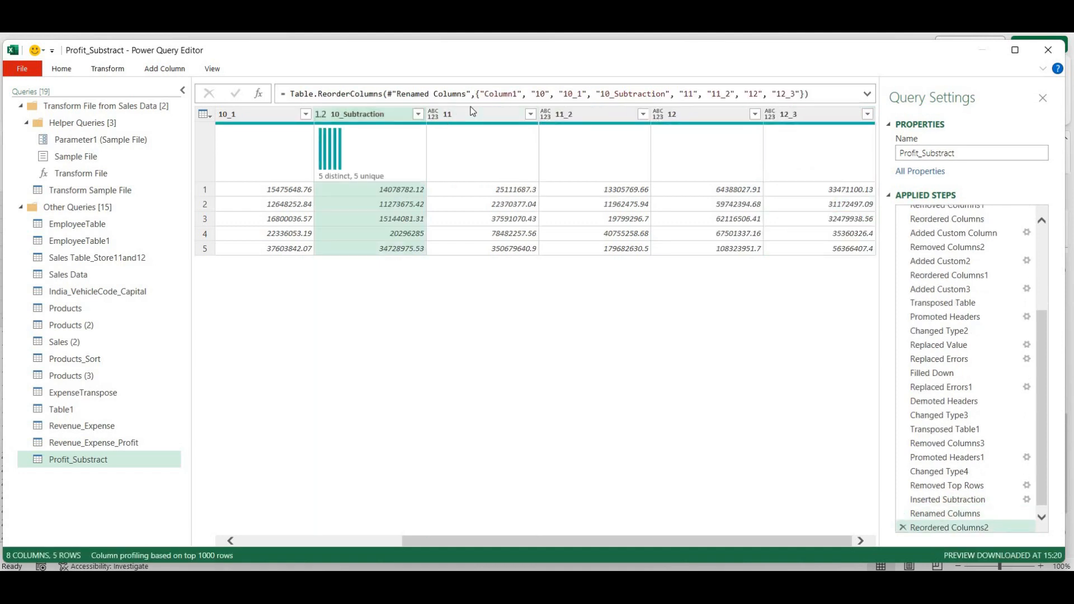
Add a column that subtracts column 11_2 from column 11 with the standard Subtract operation
click(483, 119)
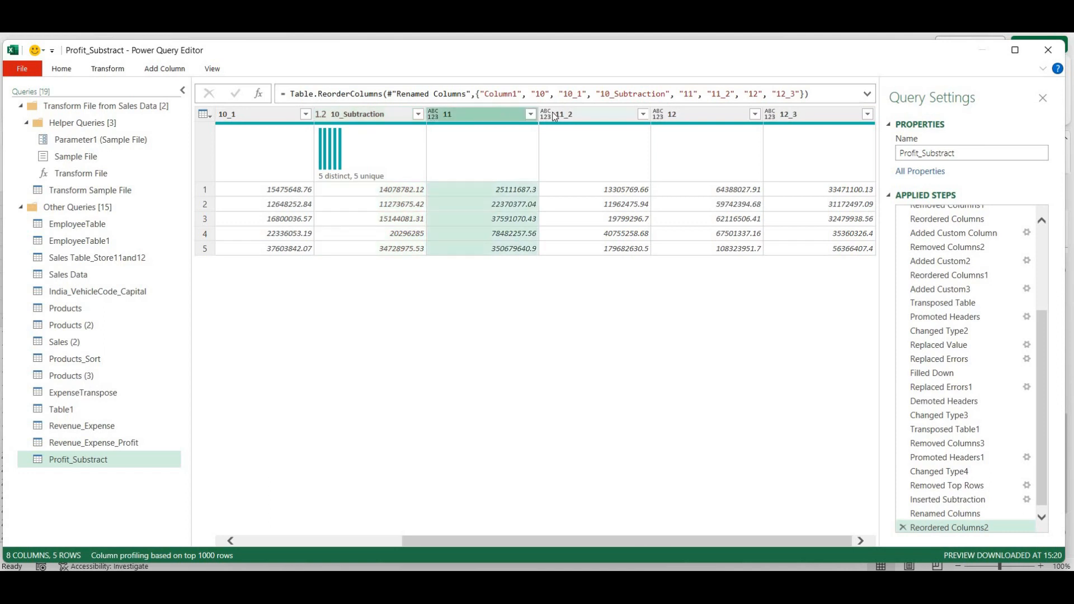
ctrl+click(552, 112)
click(167, 70)
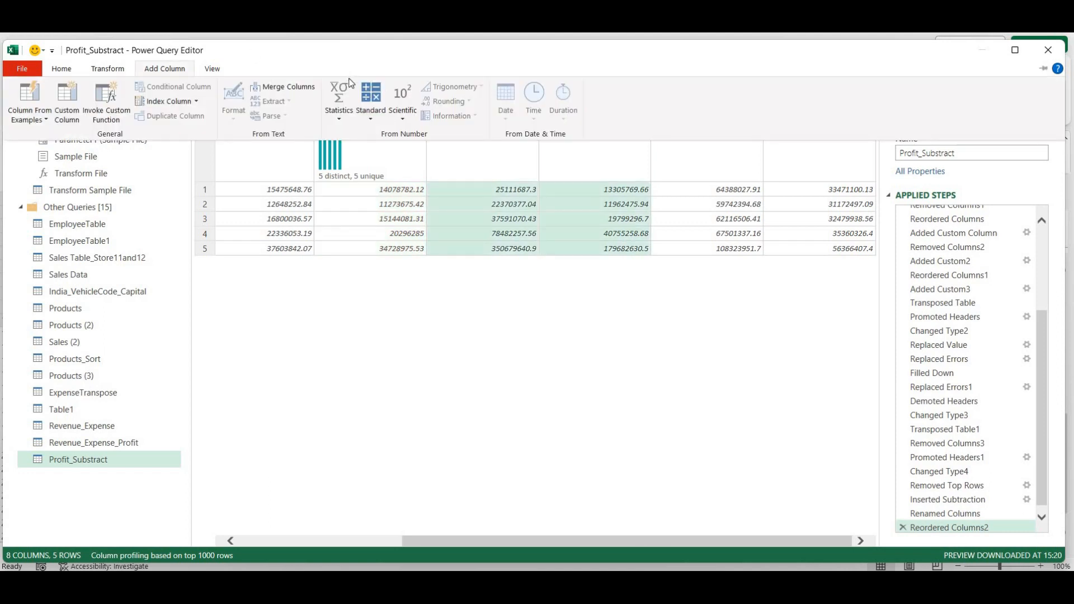
click(362, 104)
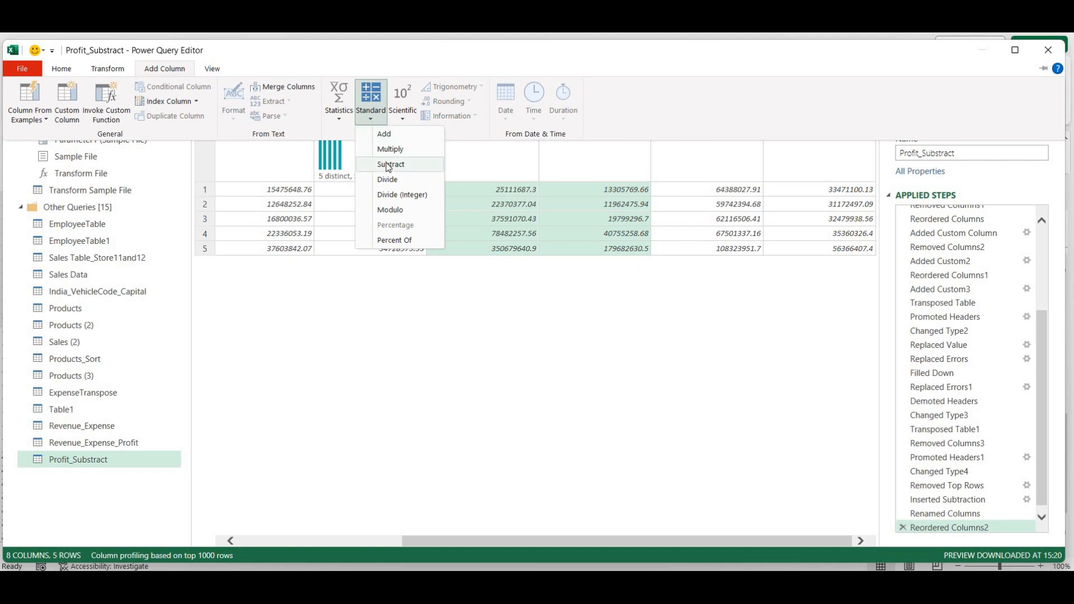
click(388, 165)
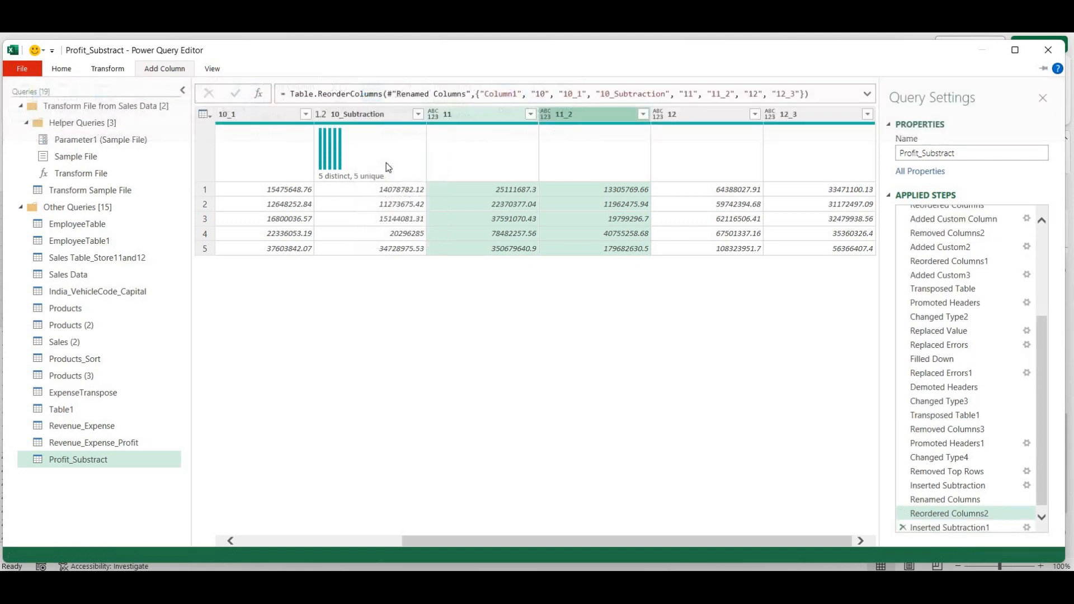
Rename the new Subtraction column as 11_Subtraction and move it directly after column 11_2
double_click(784, 115)
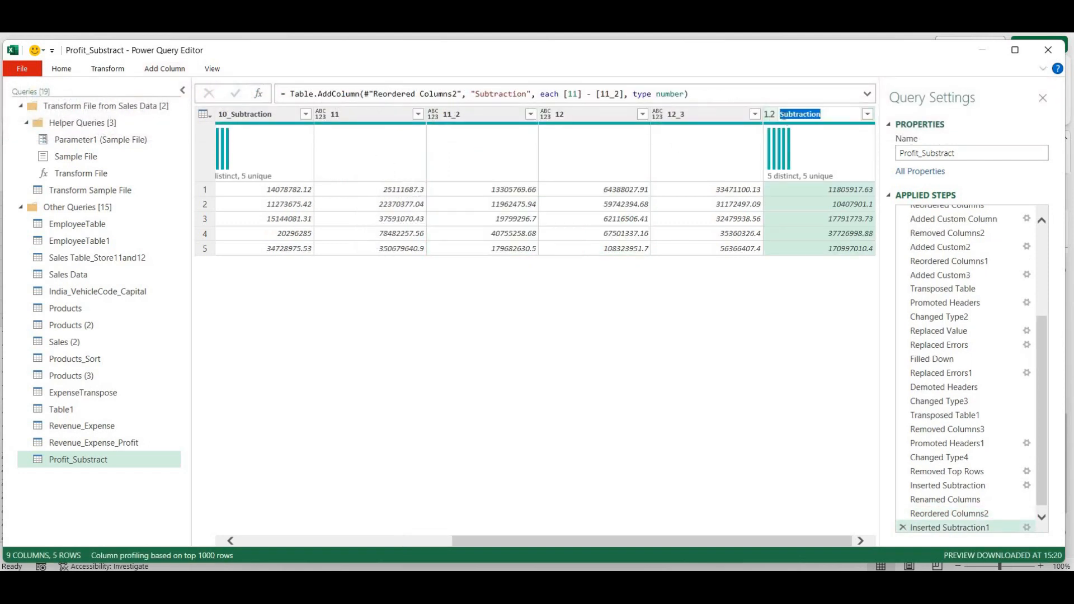
click(784, 116)
text(11_)
key(Return)
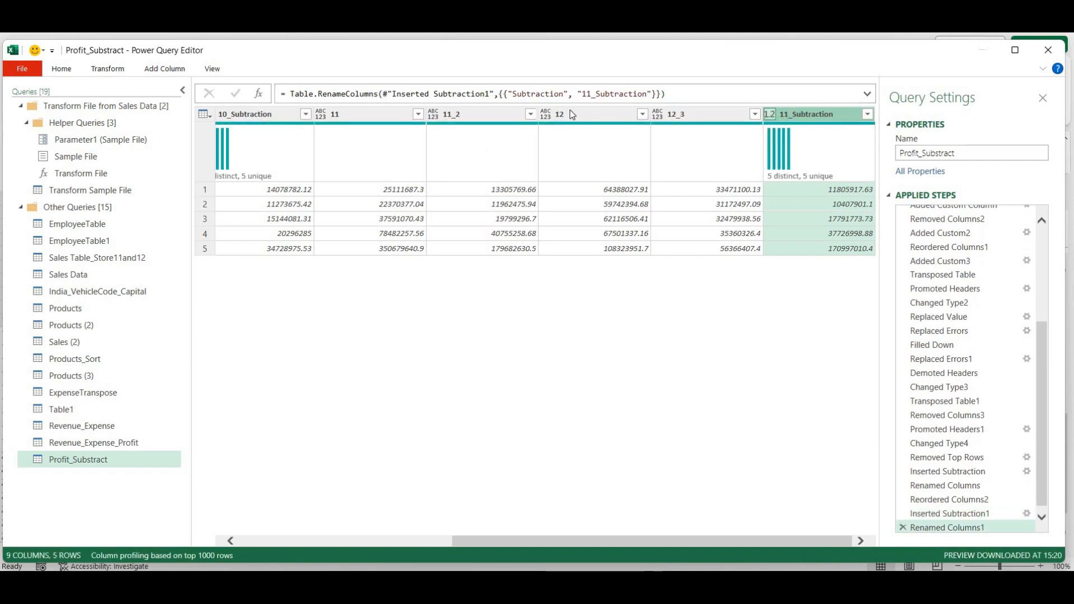
drag(803, 112, 608, 139)
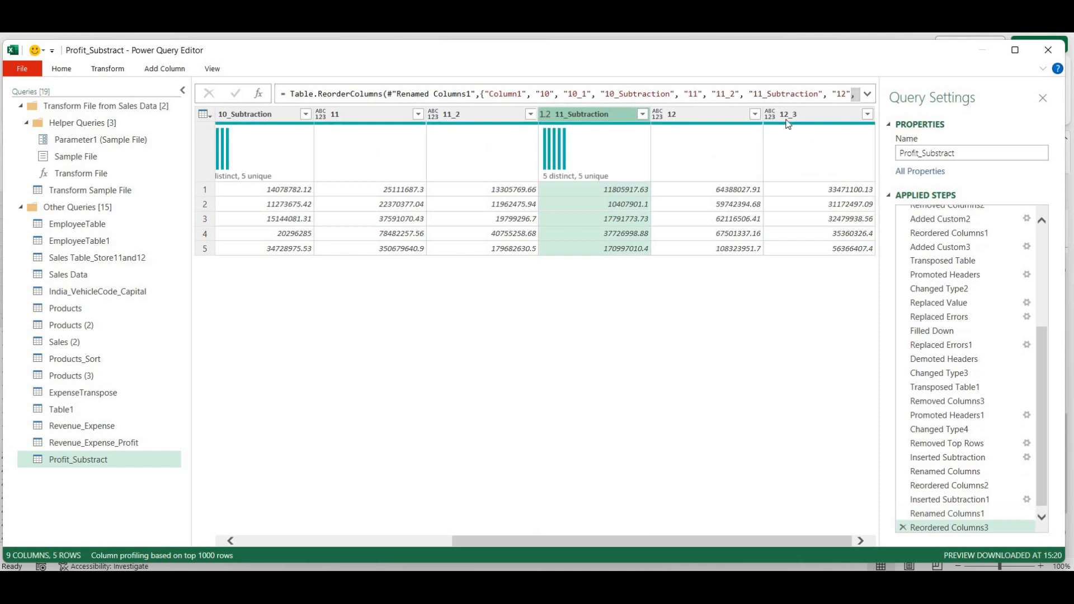
Add a column that subtracts column 12_3 from column 12 with the standard Subtract operation
click(713, 115)
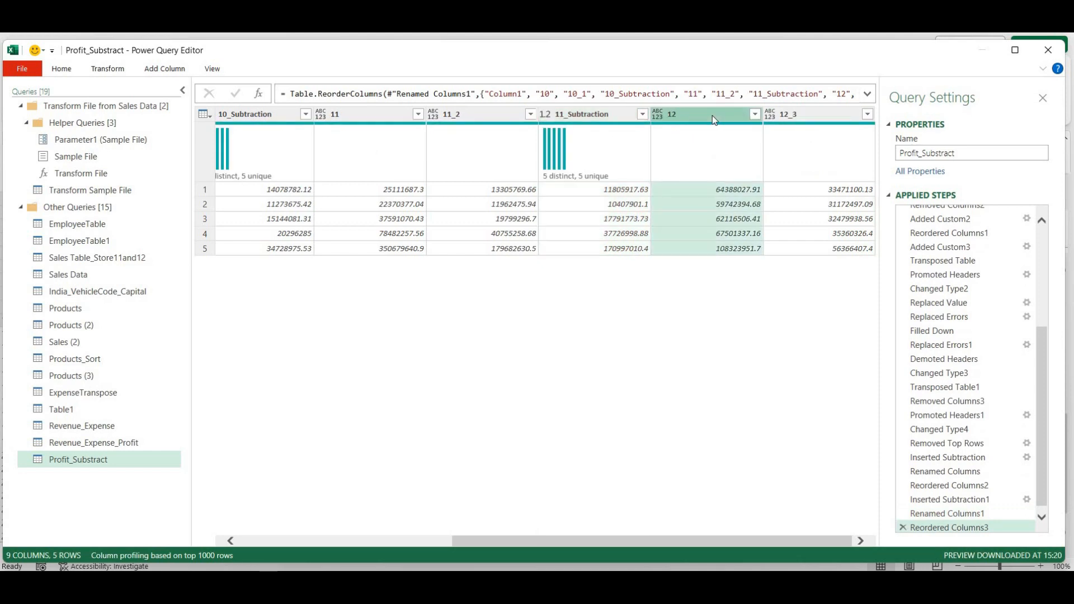
ctrl+click(793, 115)
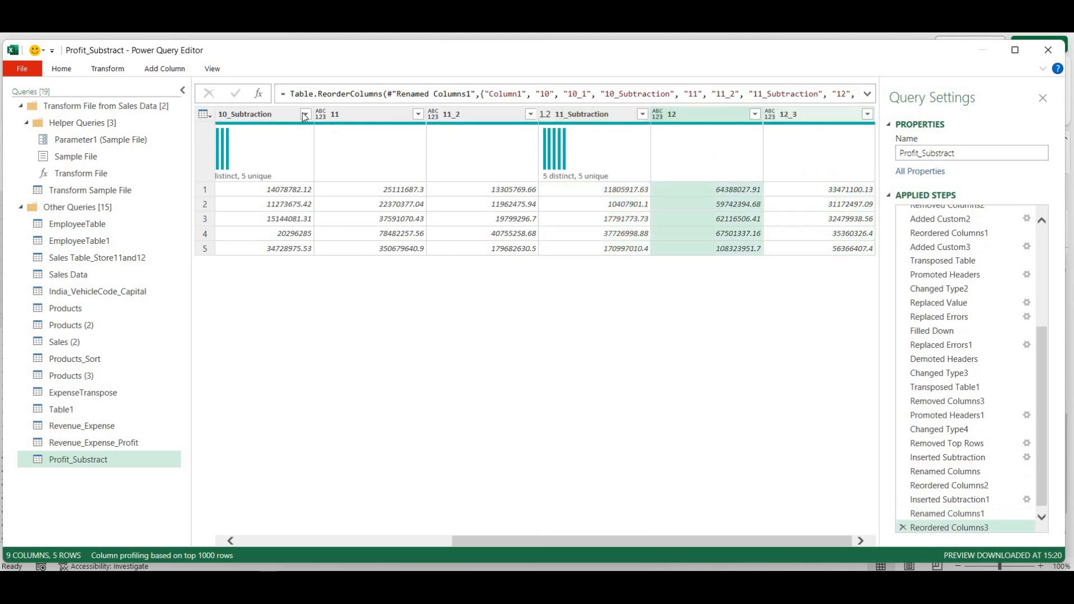
click(164, 69)
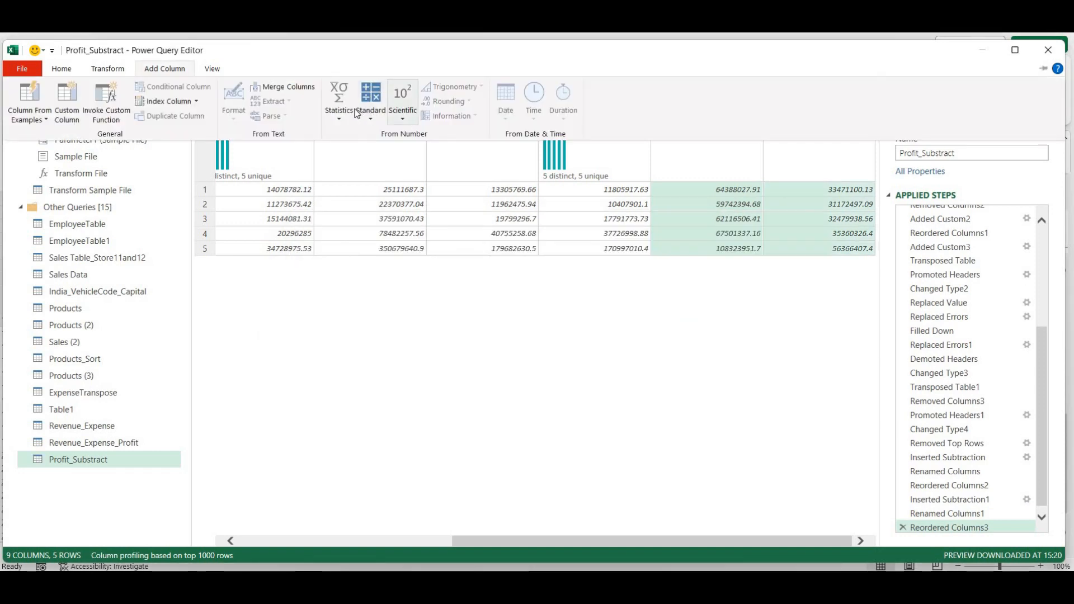
click(370, 101)
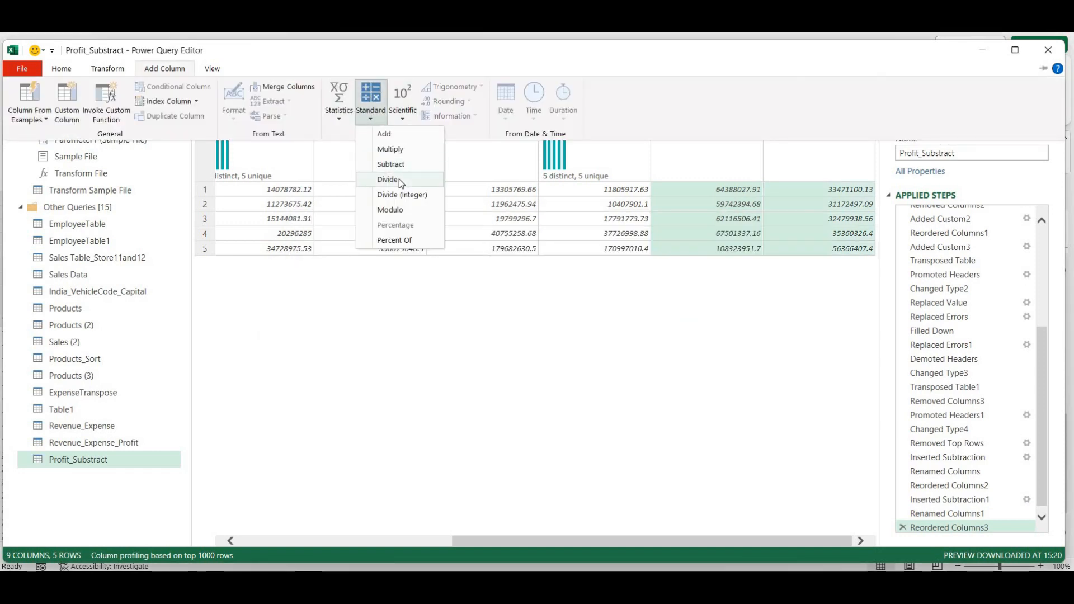
click(402, 162)
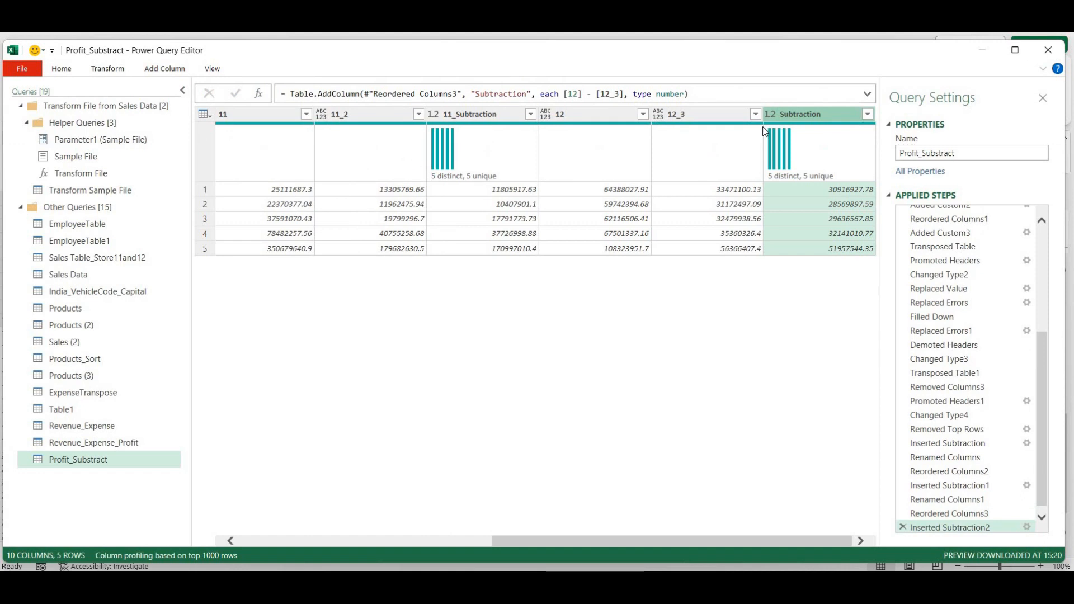
Rename the new Subtraction column as 12_Subtraction
double_click(783, 118)
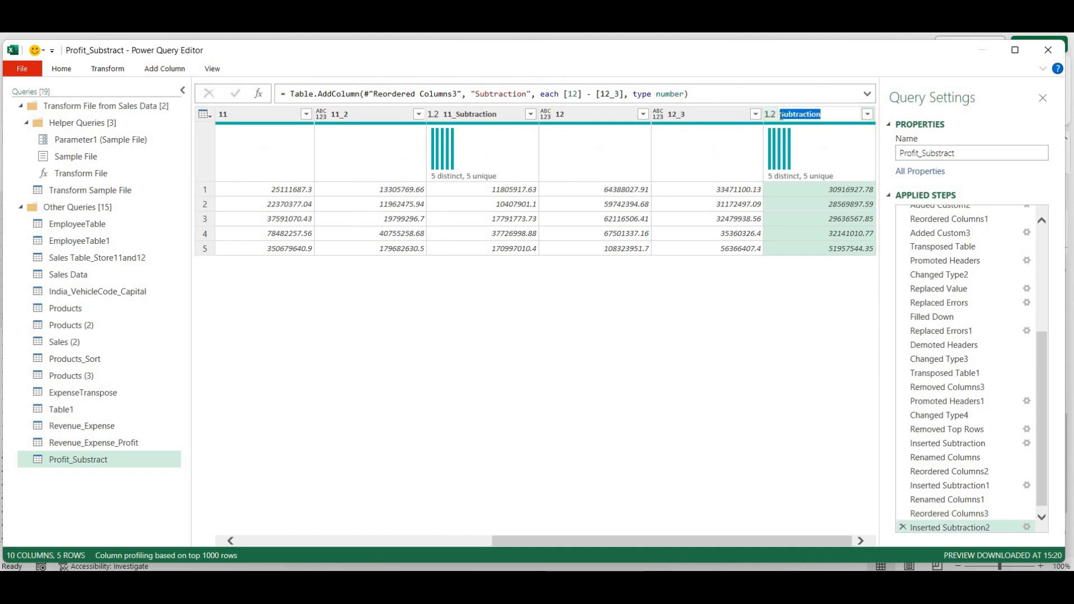
click(781, 115)
text(12)
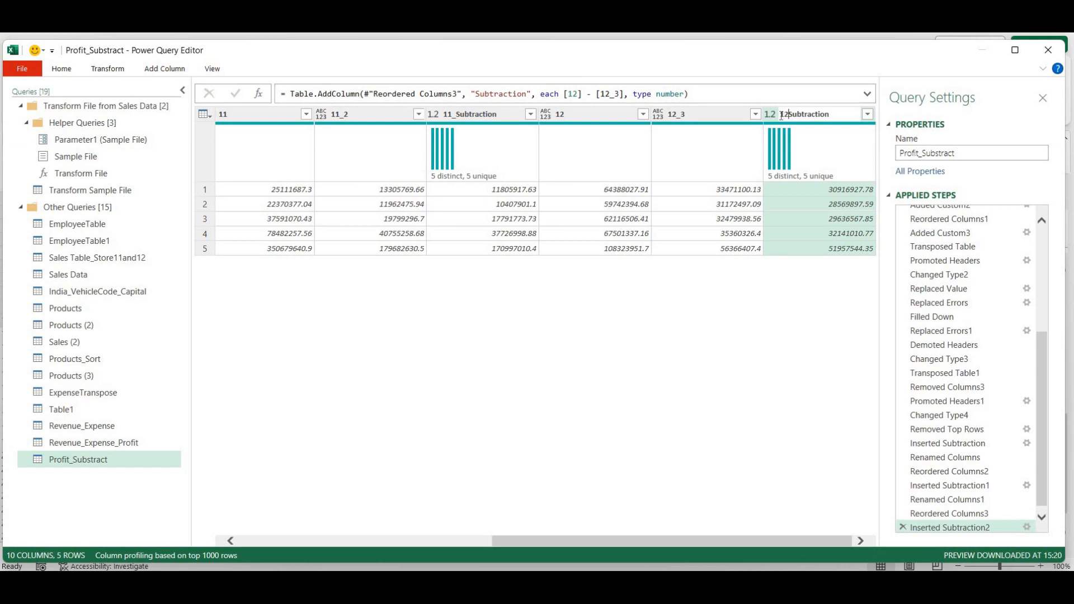
text(_)
key(Return)
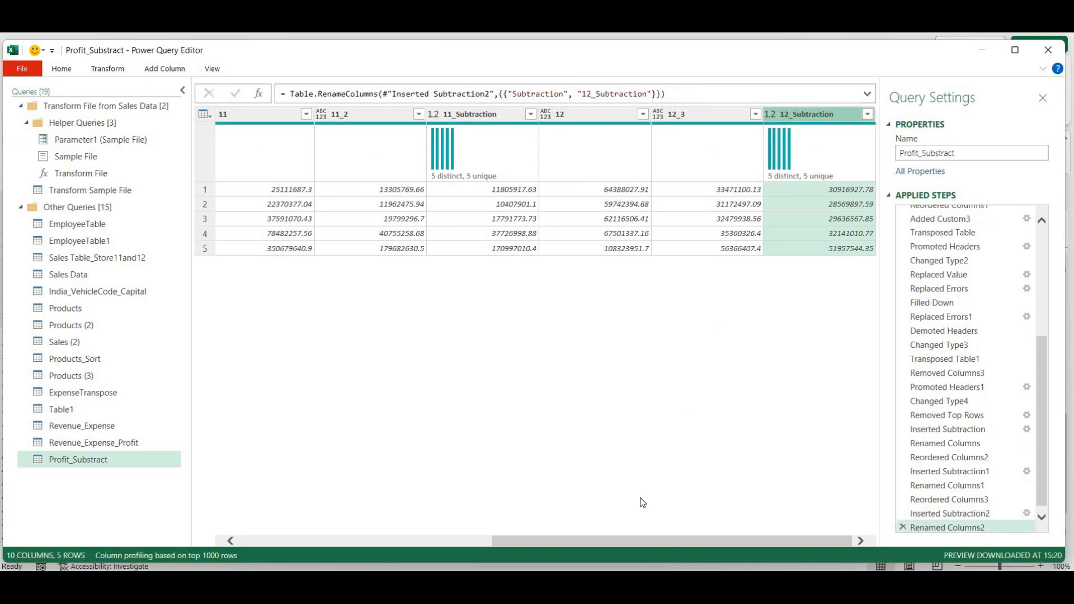
Demote the column headers of the Profit_Substract table to its first row
drag(621, 539, 350, 549)
click(625, 541)
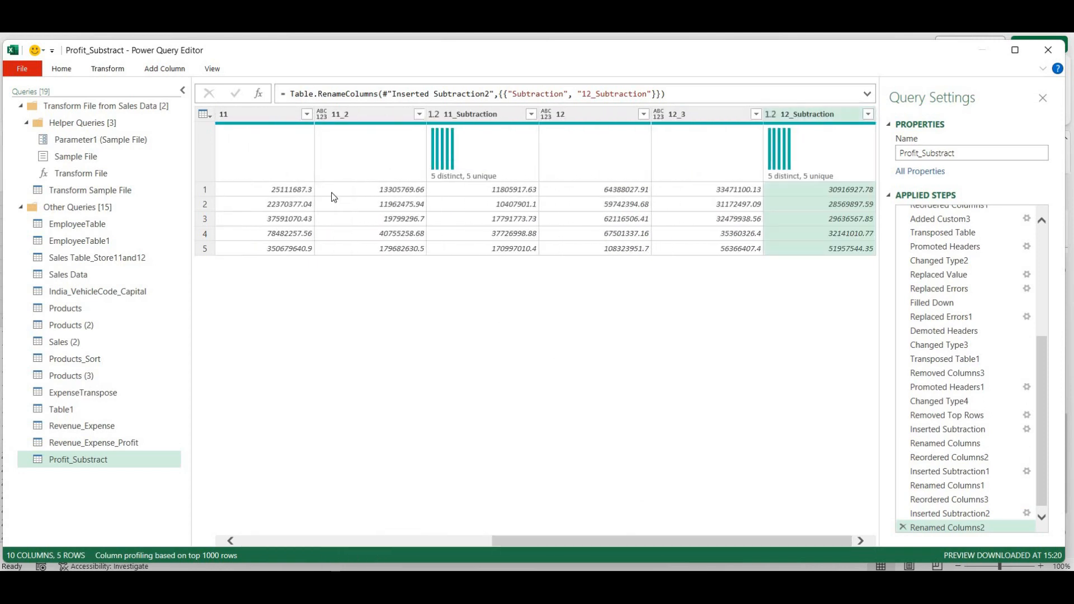
click(109, 70)
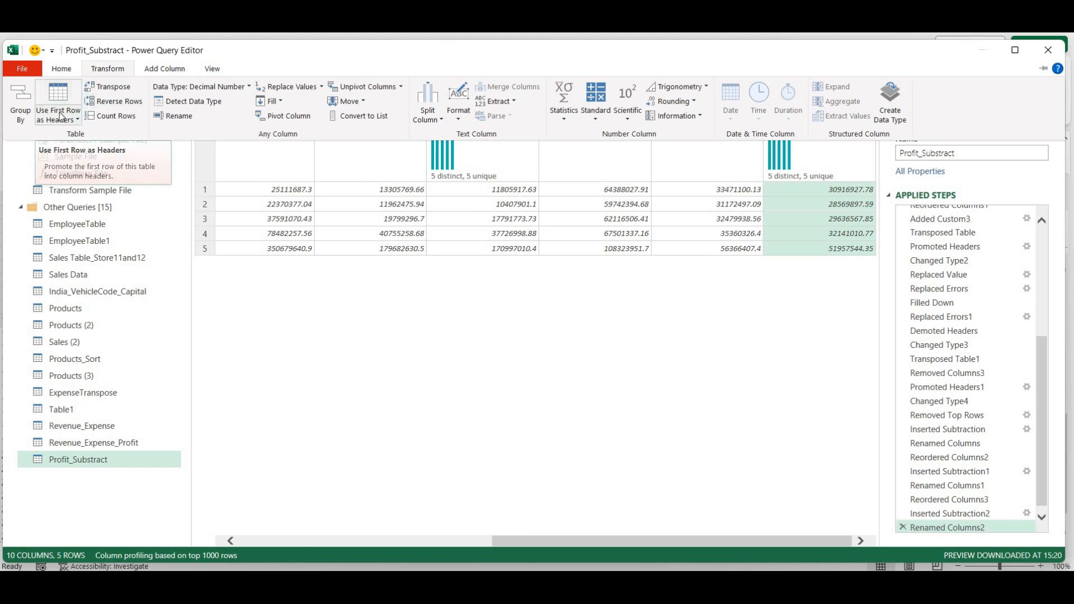
click(61, 116)
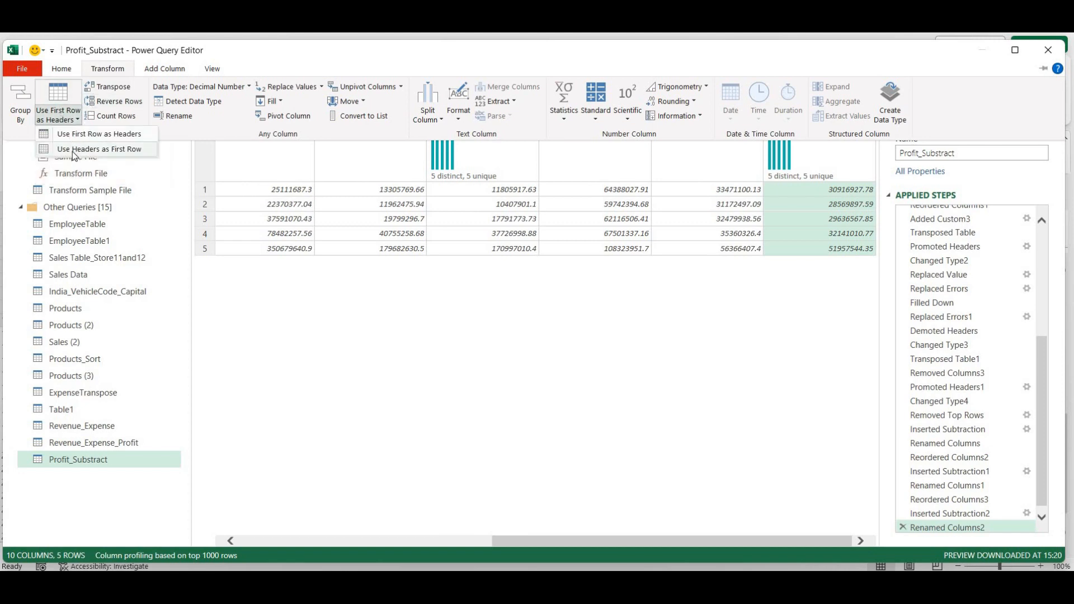
click(73, 150)
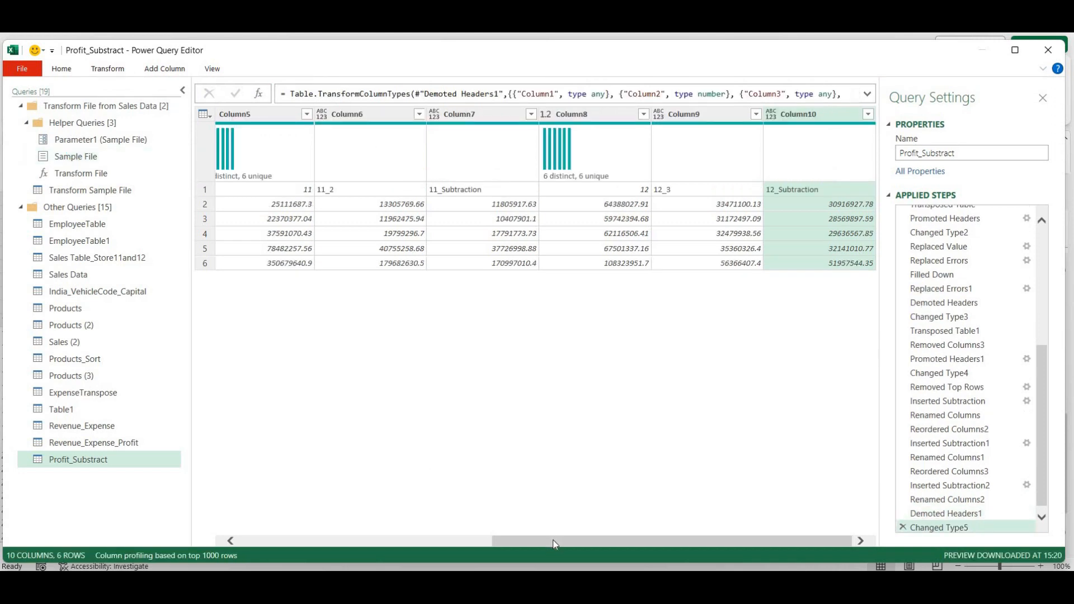
Transpose the Profit_Substract table so its rows become columns
drag(553, 539, 221, 543)
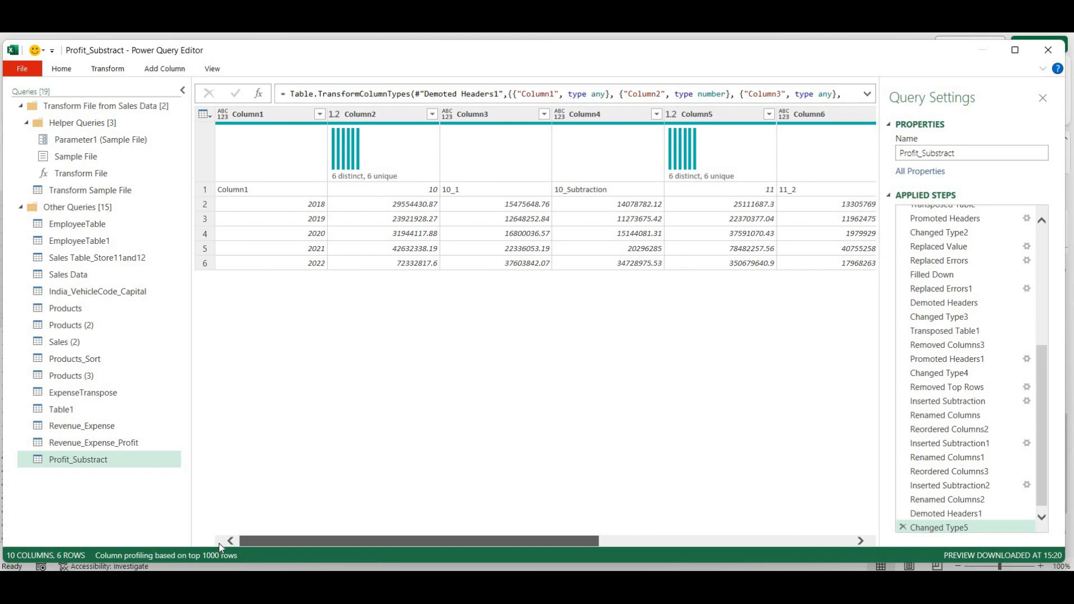
drag(217, 543, 243, 316)
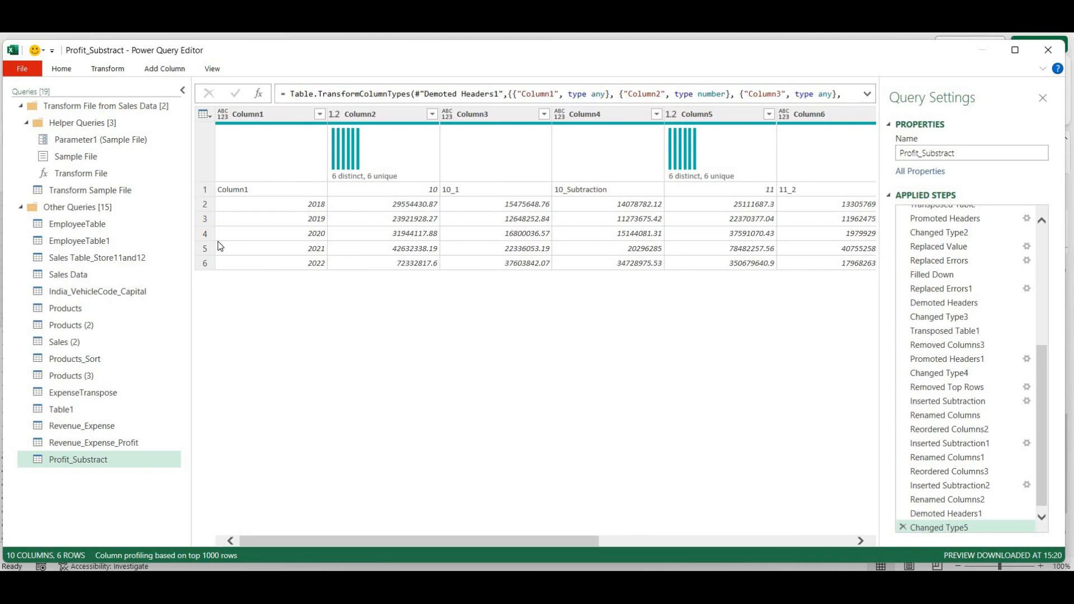
click(108, 70)
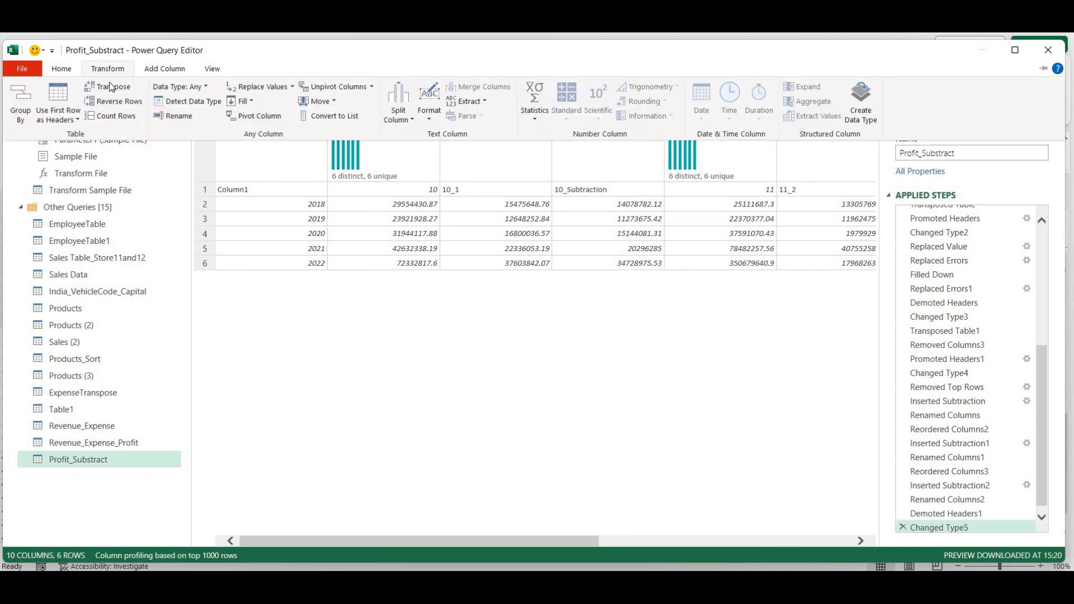
click(107, 88)
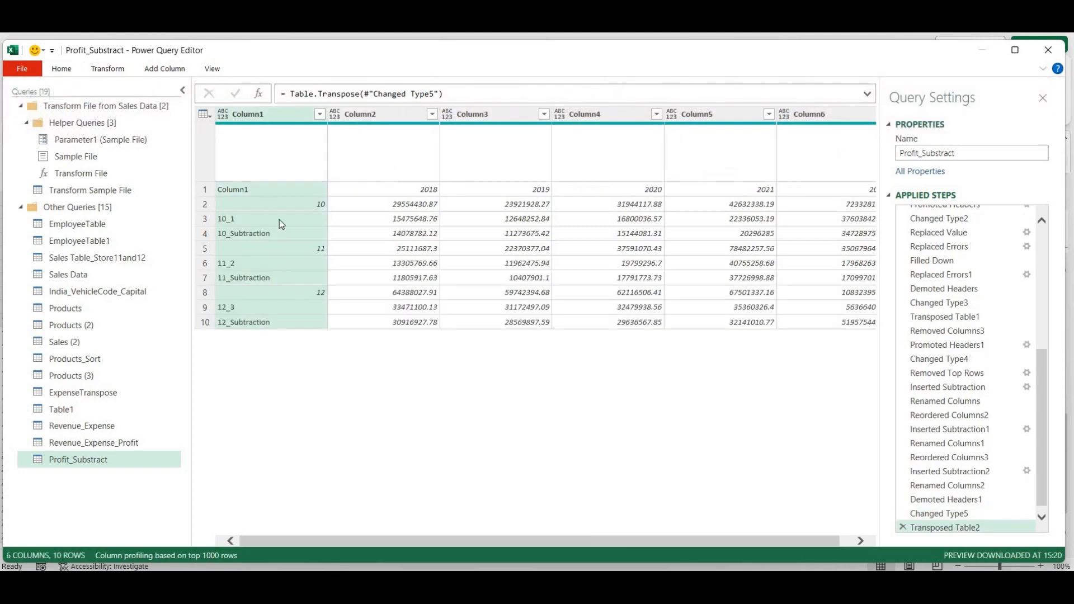
Duplicate Column1 and move the copy directly after Column1
right_click(286, 115)
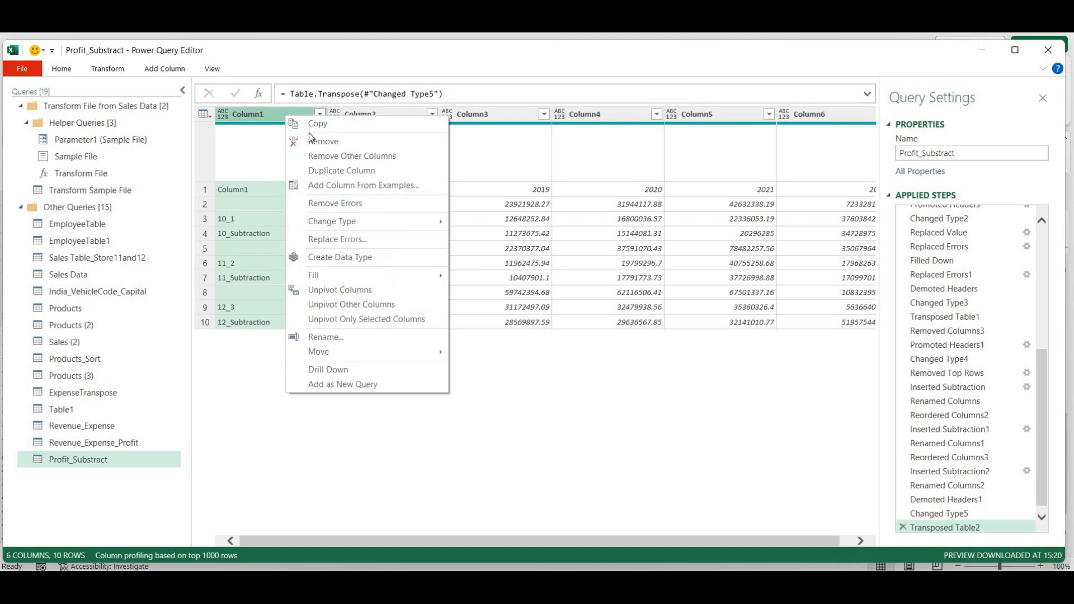
click(329, 171)
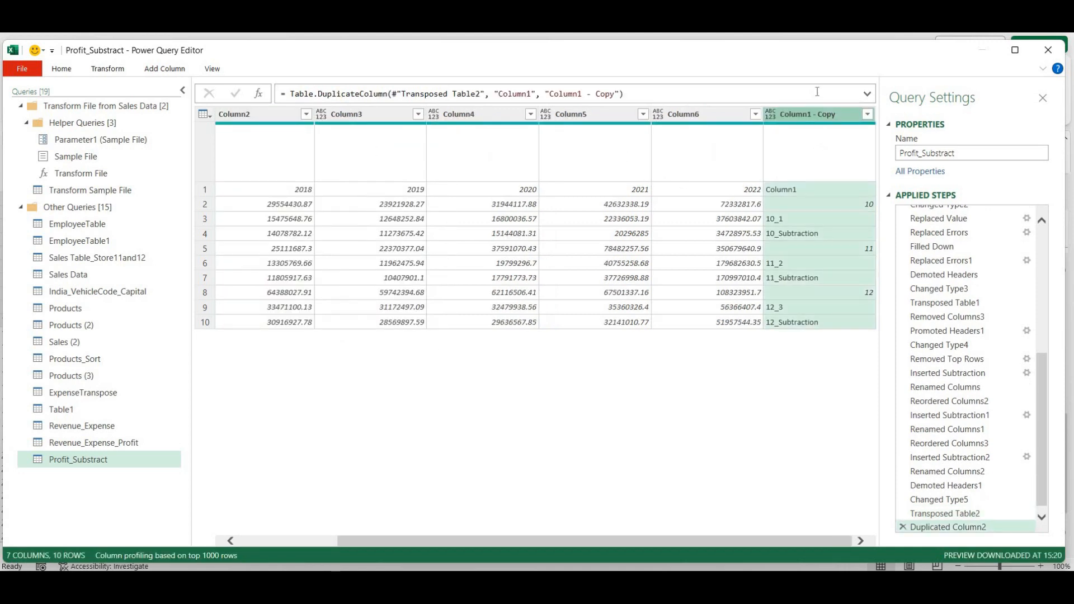
drag(787, 116, 369, 115)
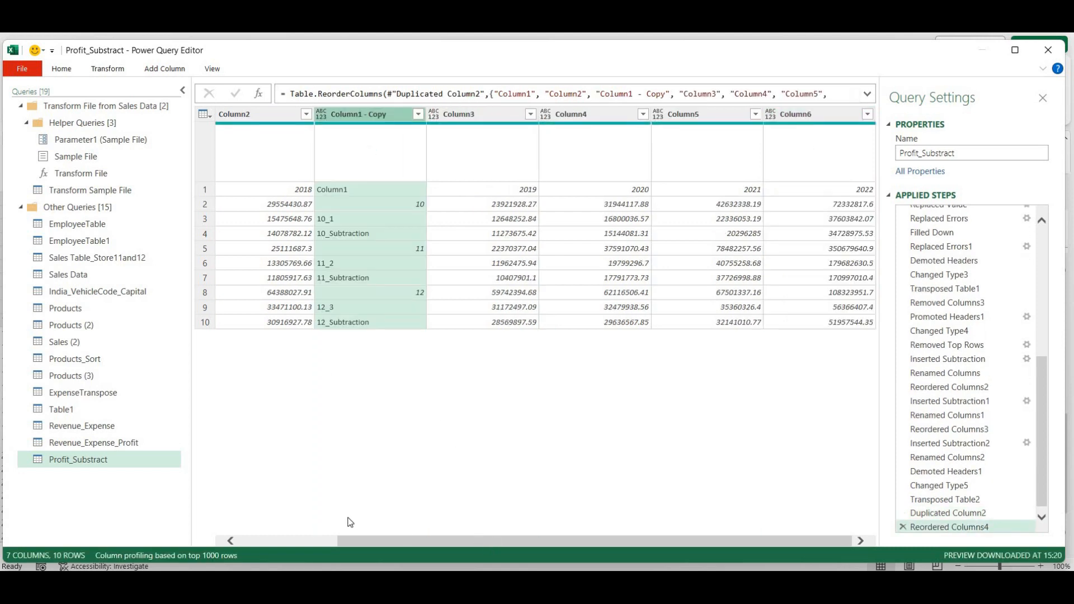
drag(343, 542, 247, 544)
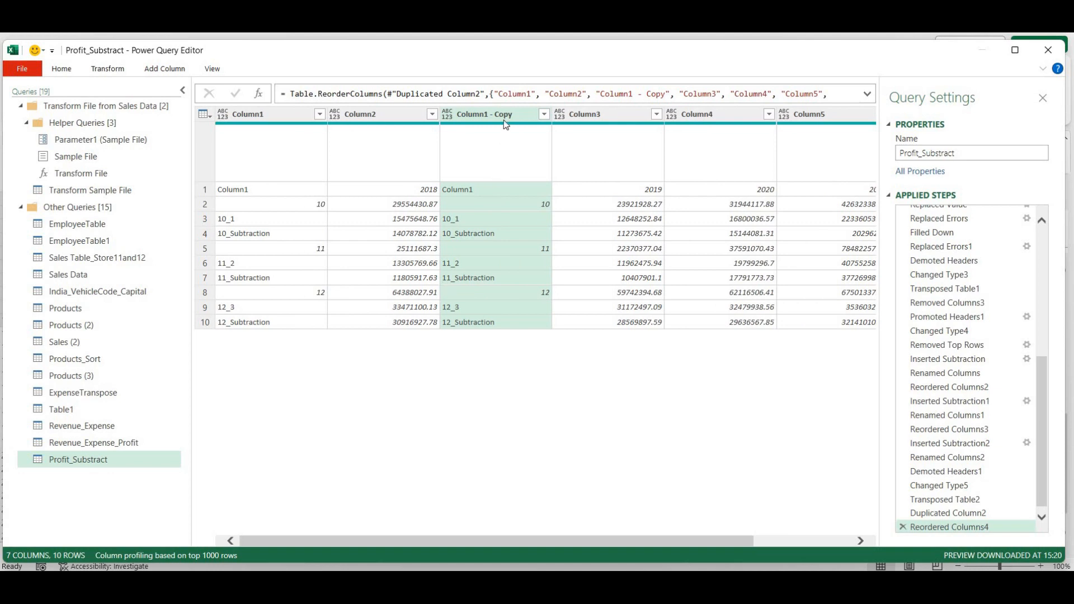
drag(506, 116, 353, 118)
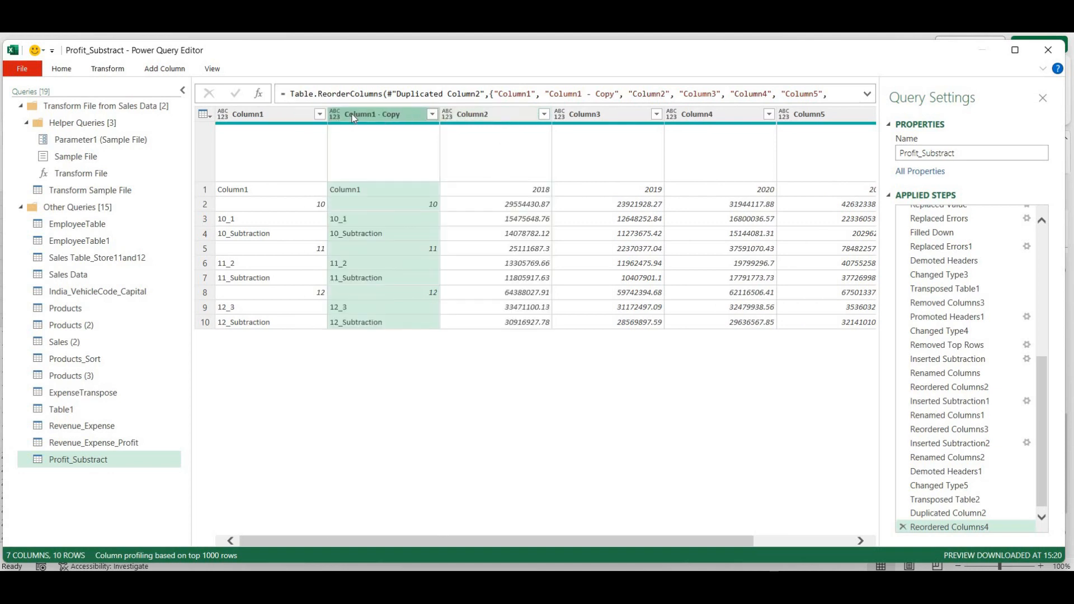
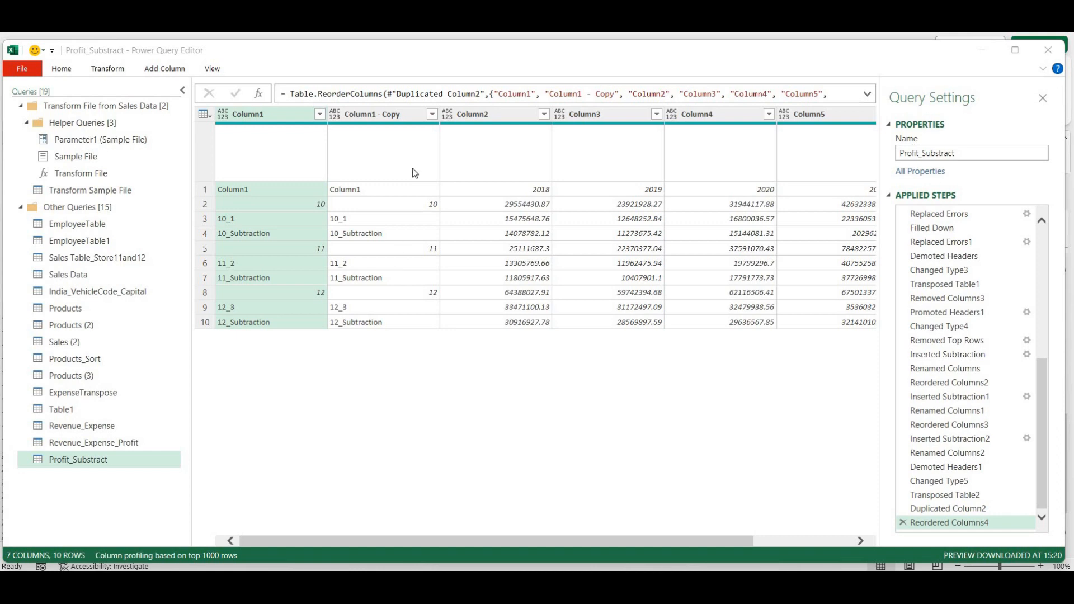
Remove the duplicated Column1 - Copy column from the table
click(392, 116)
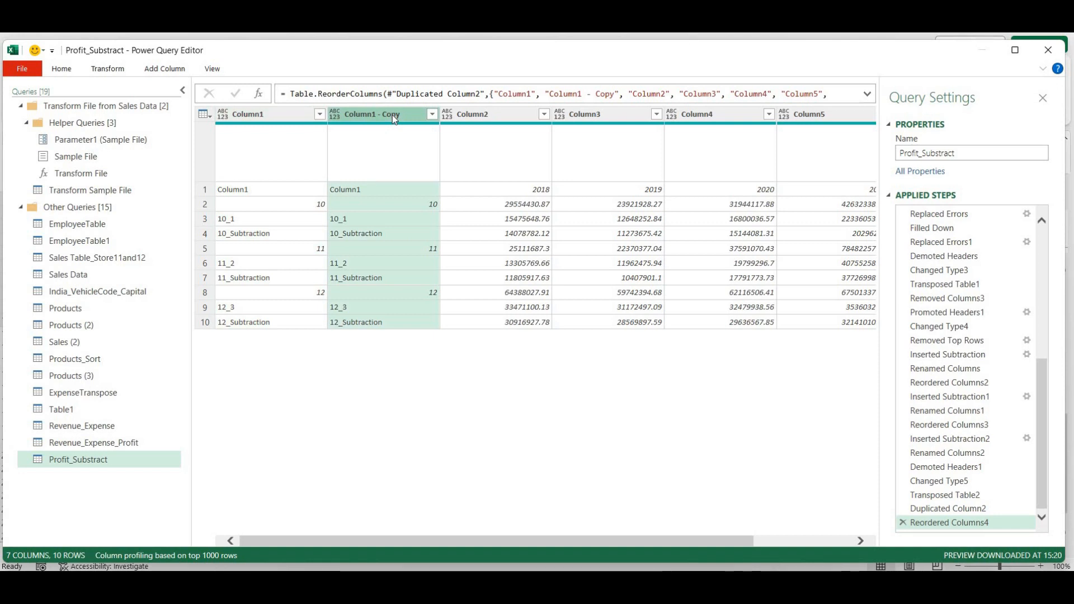
right_click(392, 115)
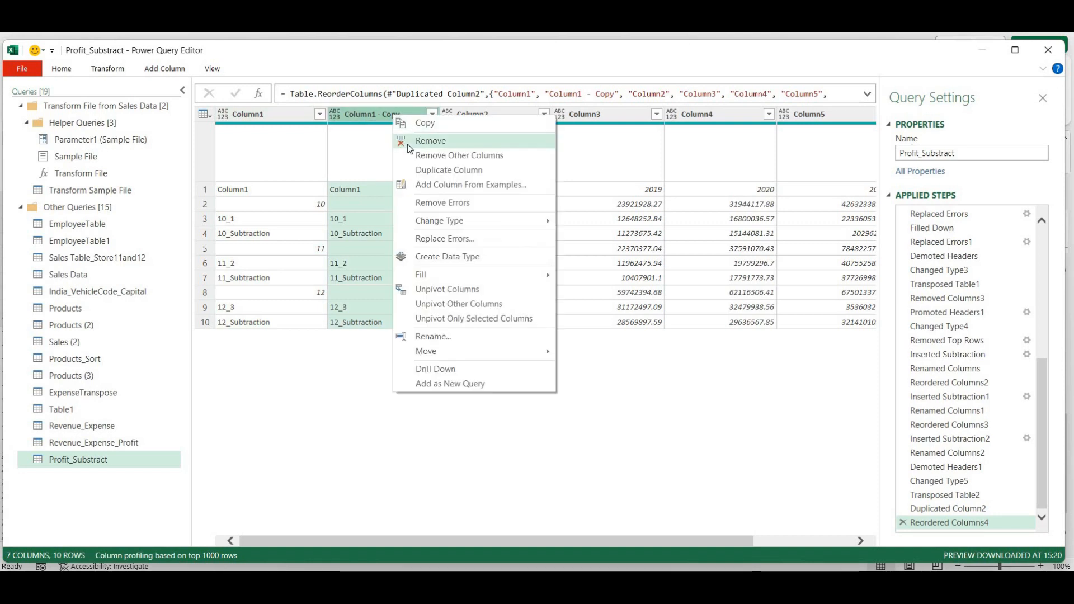
click(407, 143)
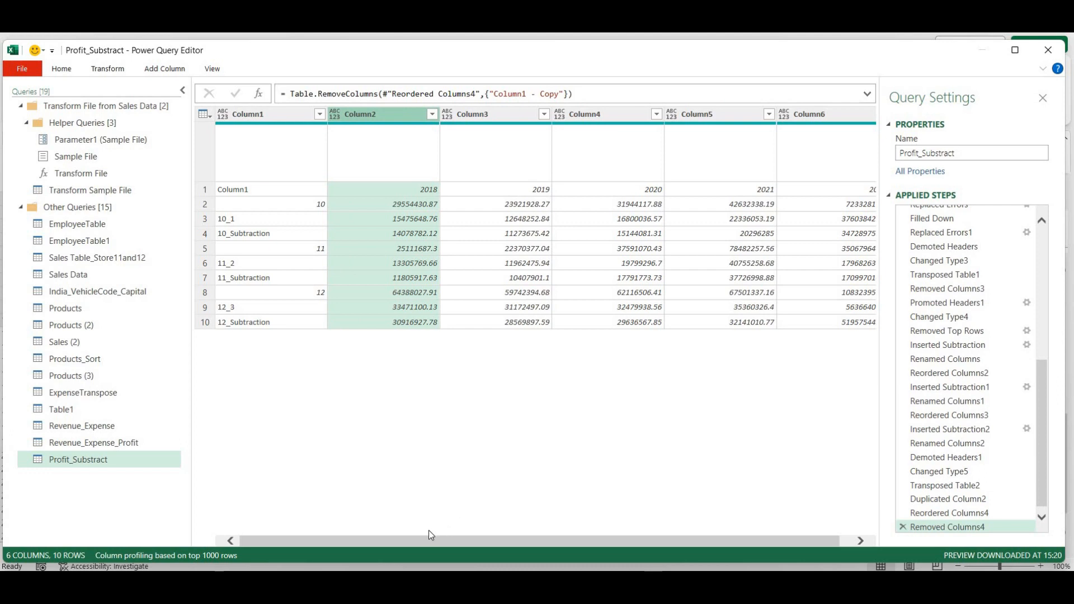
Transpose the table back so the years run down the rows and promote its first row to column headers
click(109, 69)
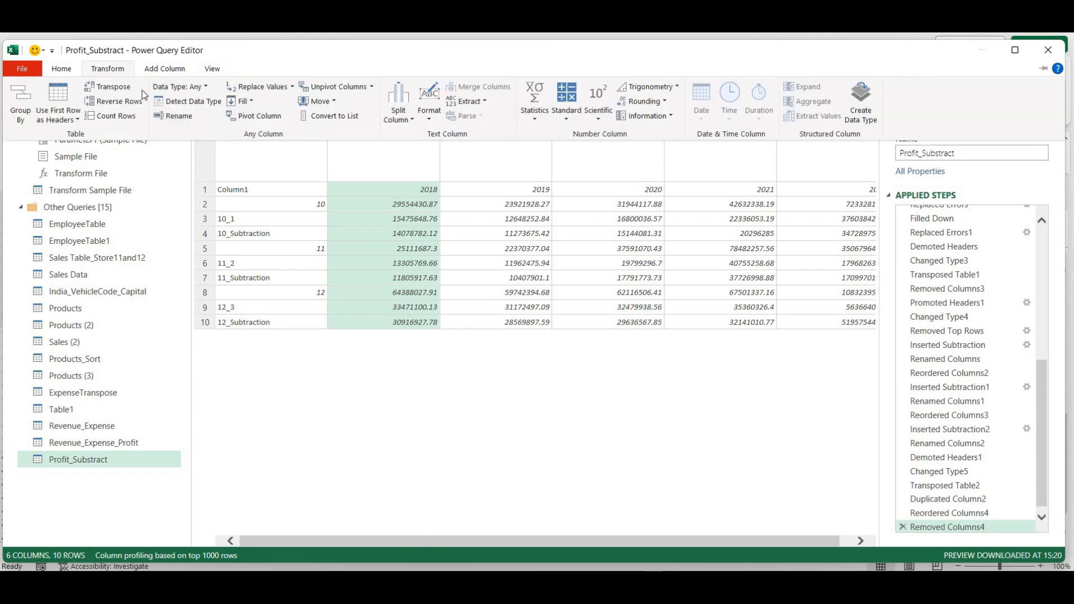
click(108, 89)
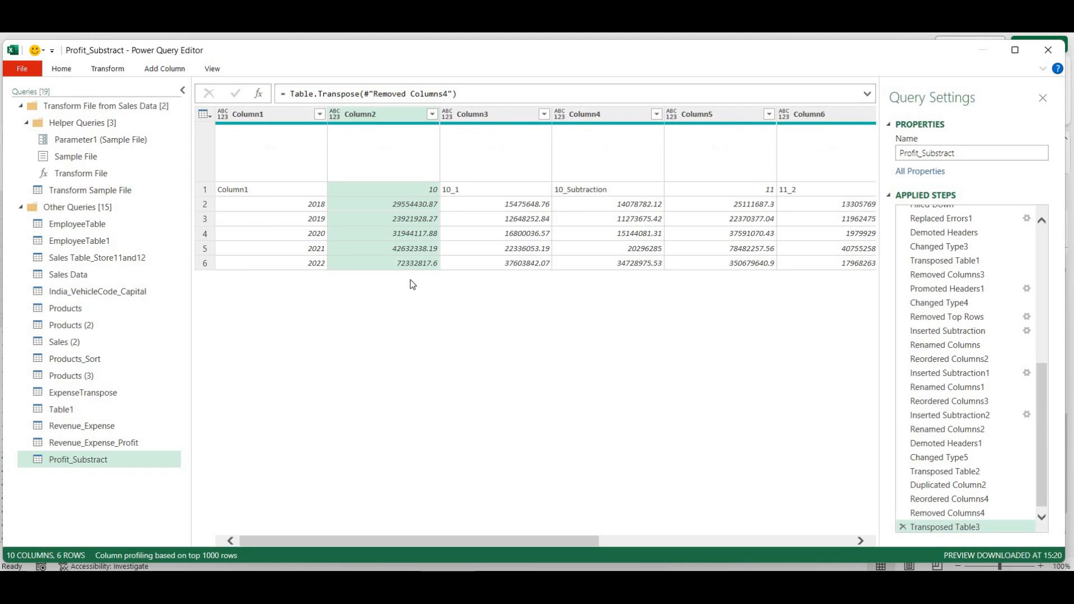
click(94, 72)
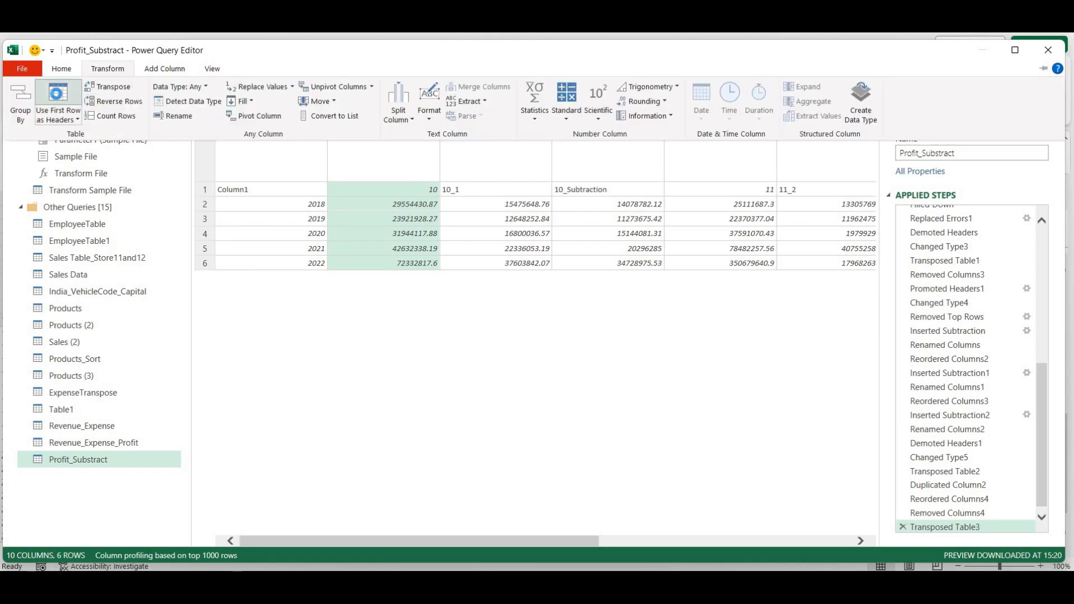
click(56, 94)
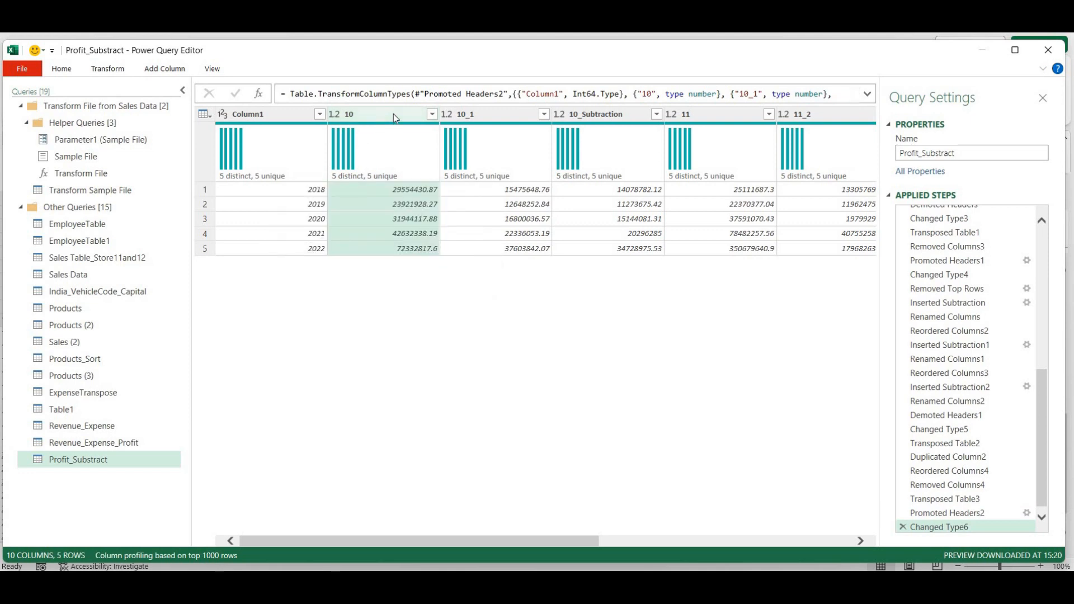
Rename column 10_1 as 10_Expense and column 10 as 10_Revenue
double_click(486, 119)
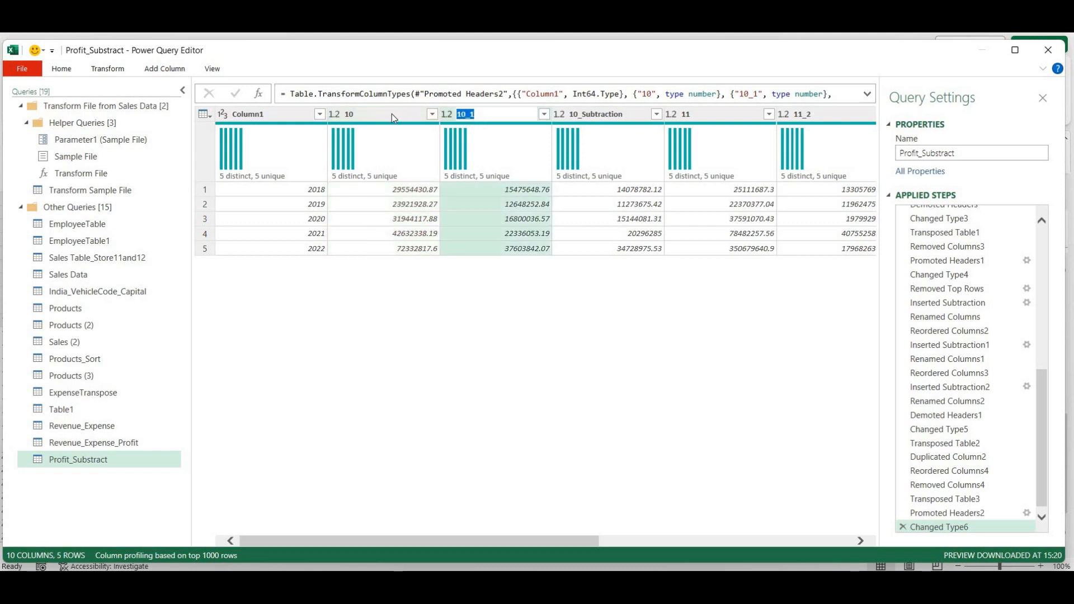
key(End)
key(BackSpace)
text(Expense)
key(Return)
double_click(392, 114)
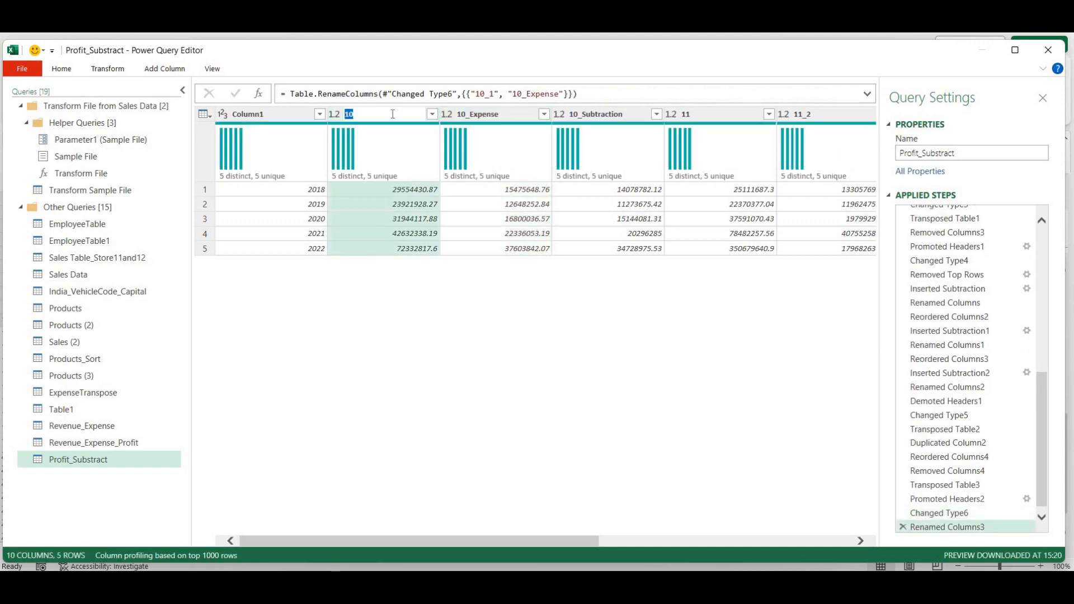
key(Escape)
text(_Revenue)
key(Return)
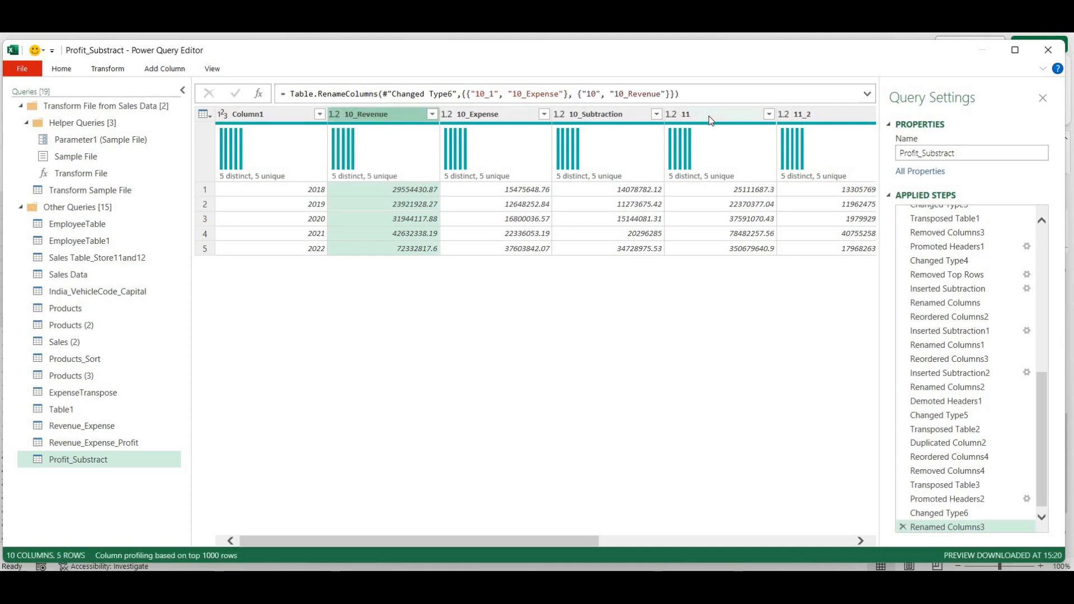
Rename column 11 as 11_Revenue and column 11_2 as 11_Expense
double_click(709, 116)
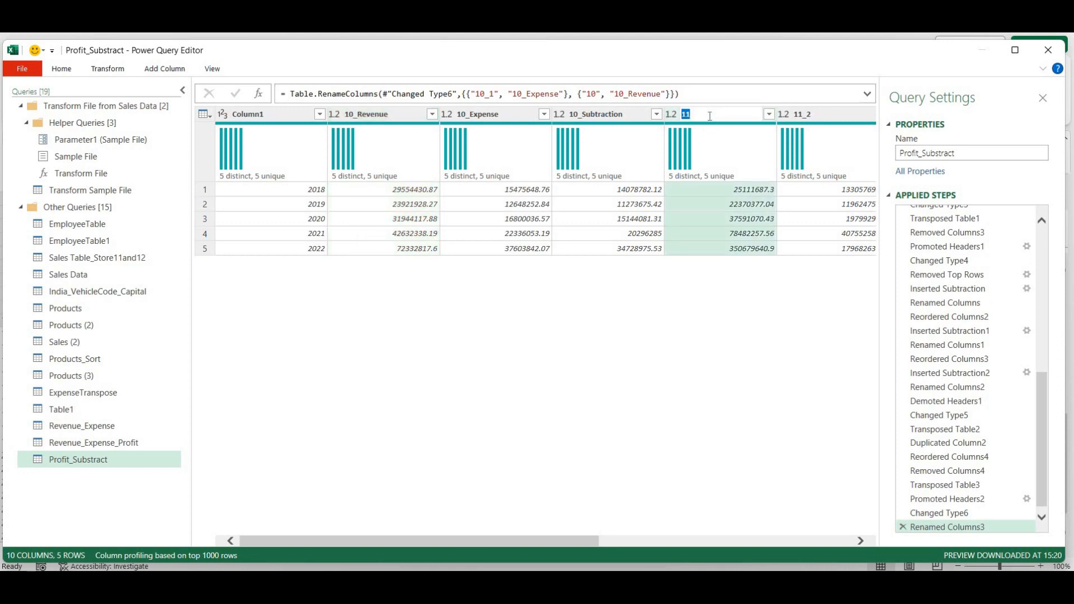
text(11_Revenue)
key(Escape)
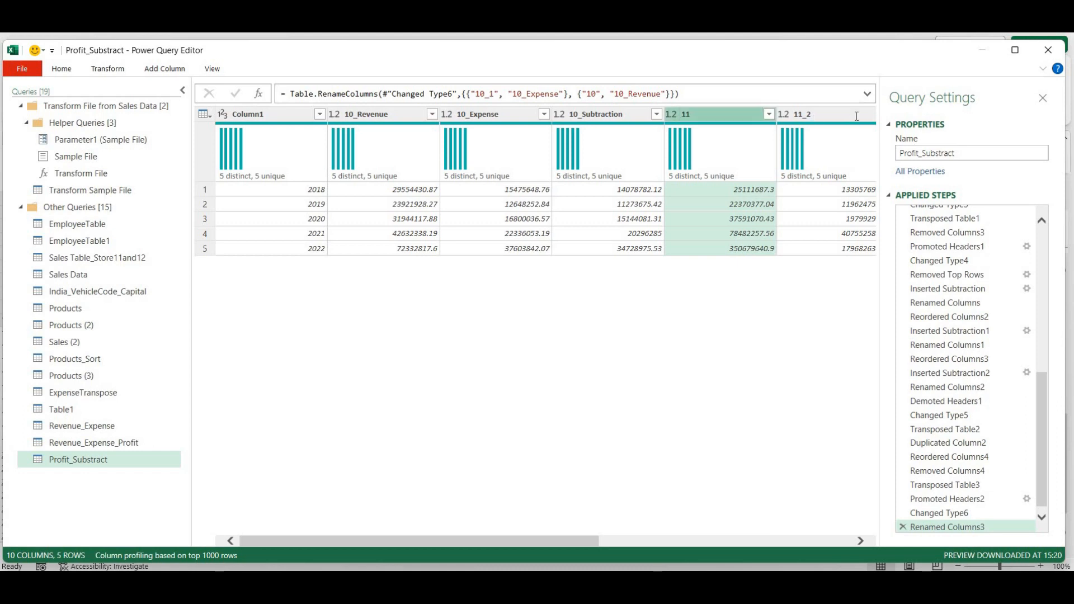
text(11_)
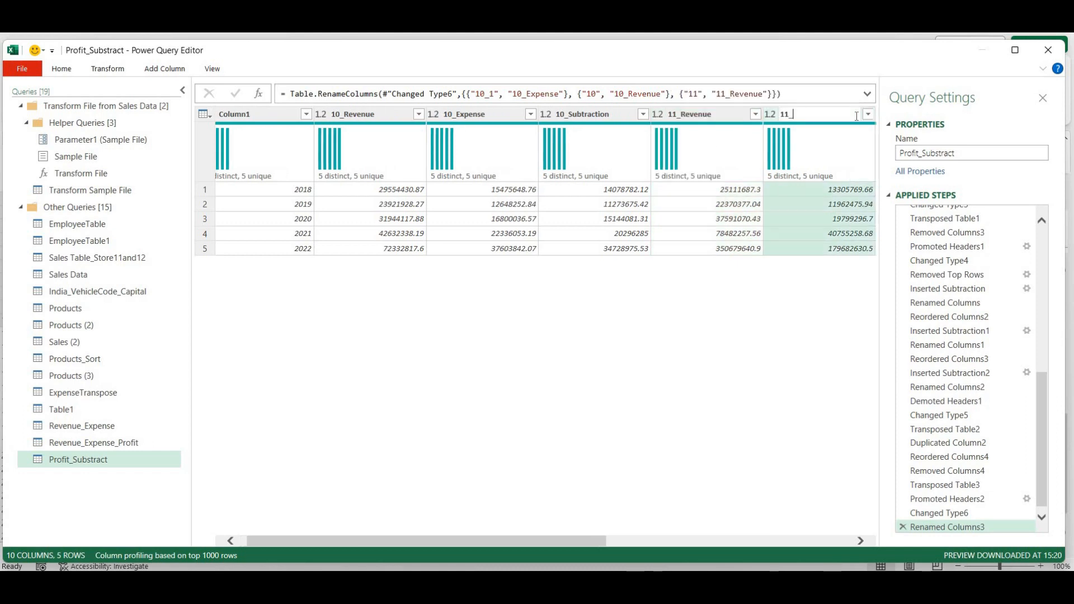
text(Expense)
key(Return)
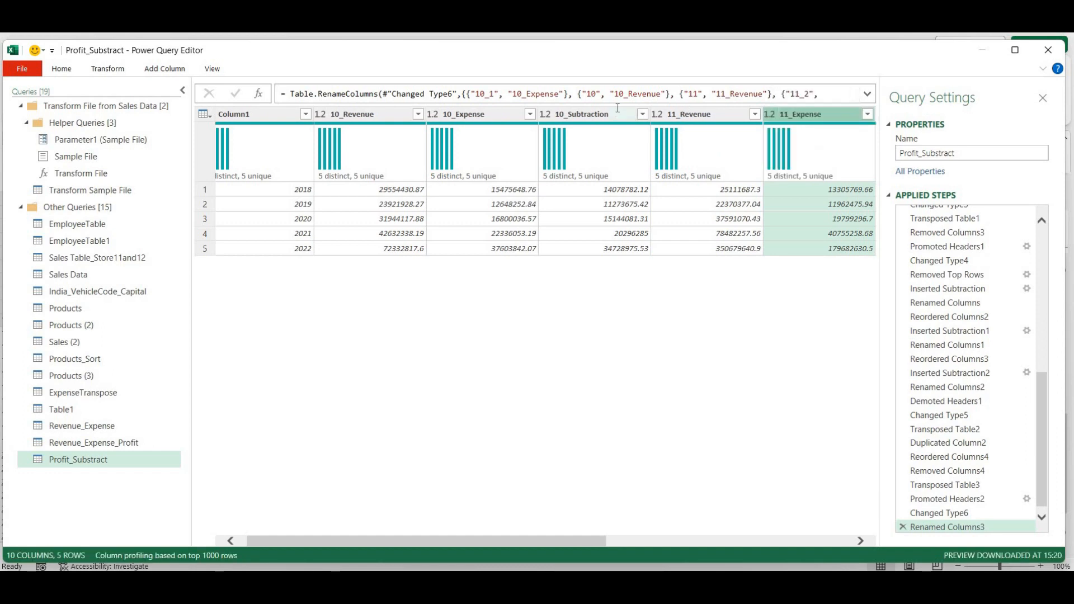
Rename column 10_Subtraction as 10_Profit
double_click(617, 109)
click(618, 108)
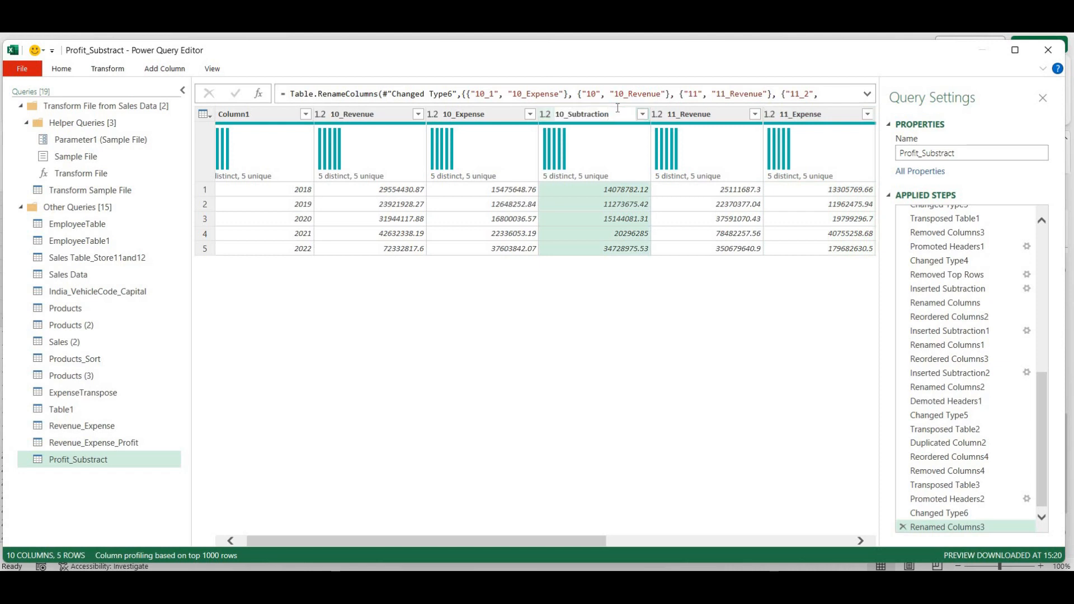
key(BackSpace)
key(BackSpace)
key(BackSpace)
key(BackSpace)
key(BackSpace)
key(BackSpace)
key(BackSpace)
key(BackSpace)
key(BackSpace)
key(BackSpace)
text(Profit)
key(Return)
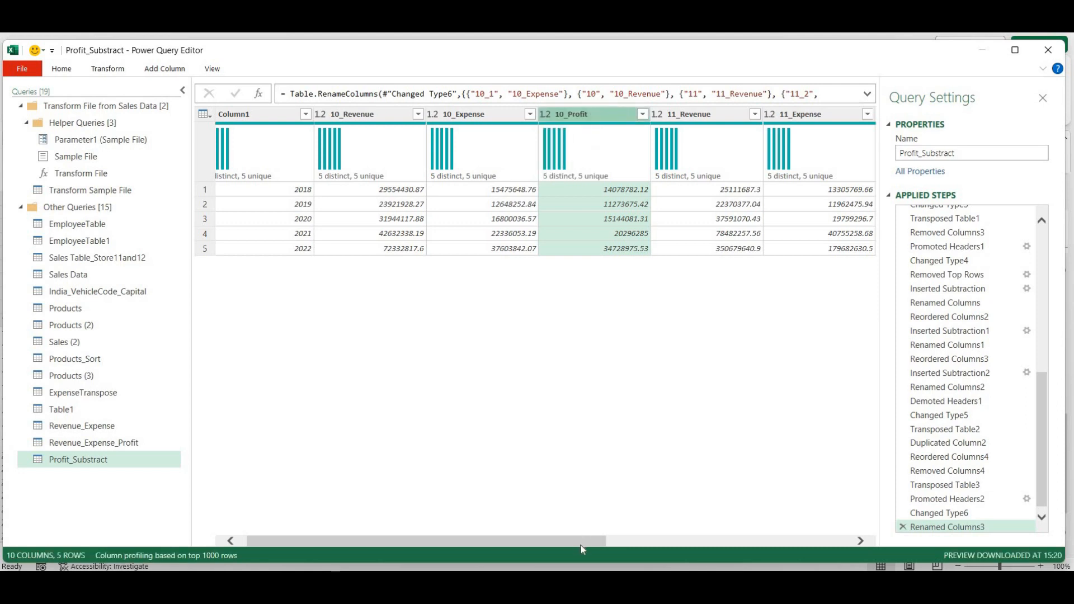
Rename column 11_Subtraction as 11_Profit
drag(582, 548, 712, 553)
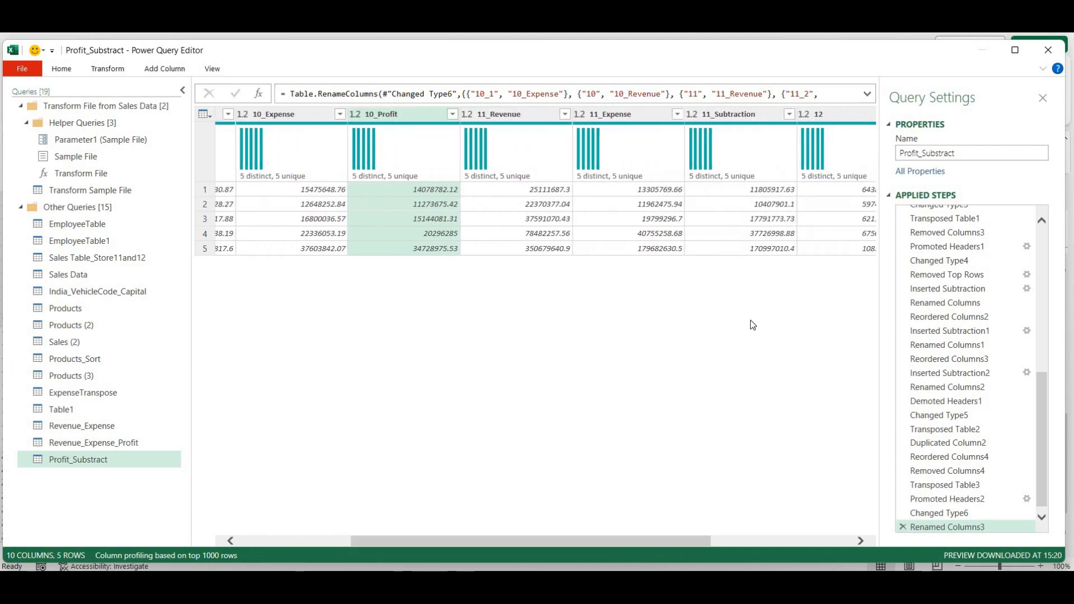
double_click(769, 116)
click(769, 116)
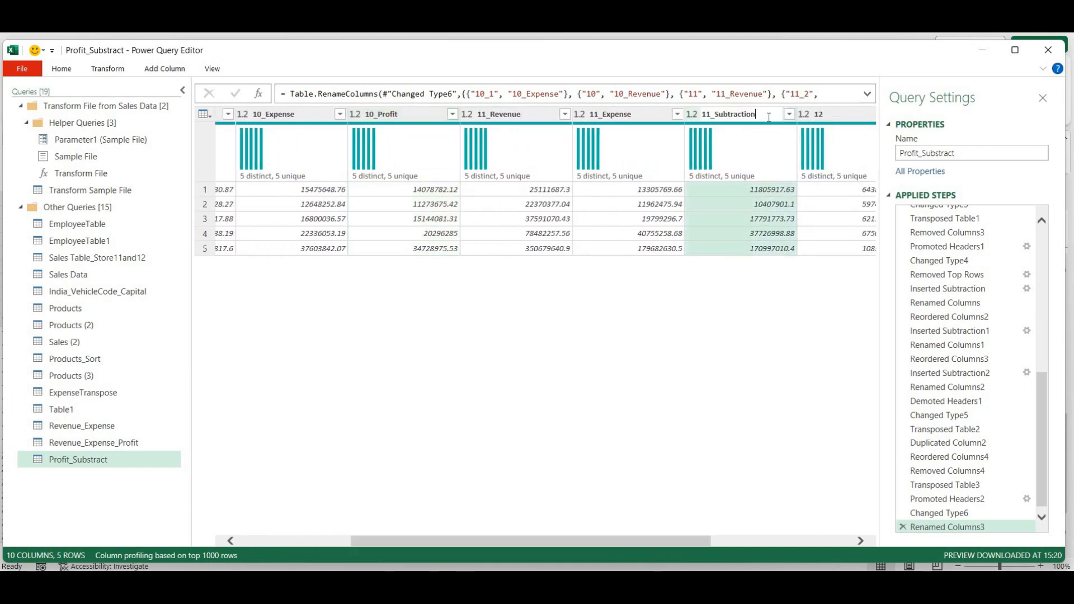
key(shift+Left)
key(shift+Left)
key(shift+Left)
key(shift+Left)
key(shift+Left)
key(shift+Left)
key(shift+Left)
key(shift+Left)
key(shift+Left)
key(shift+Left)
key(shift+Left)
text(Prof)
key(Return)
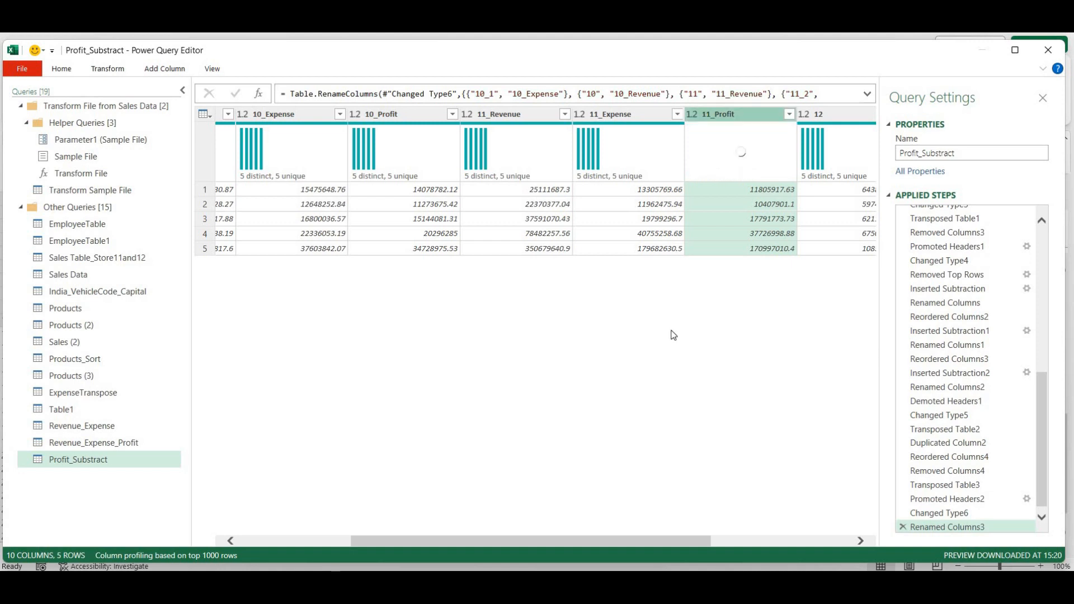
Rename column 12 as 12_Revenue and column 12_3 as 12_Expense
drag(653, 542, 772, 536)
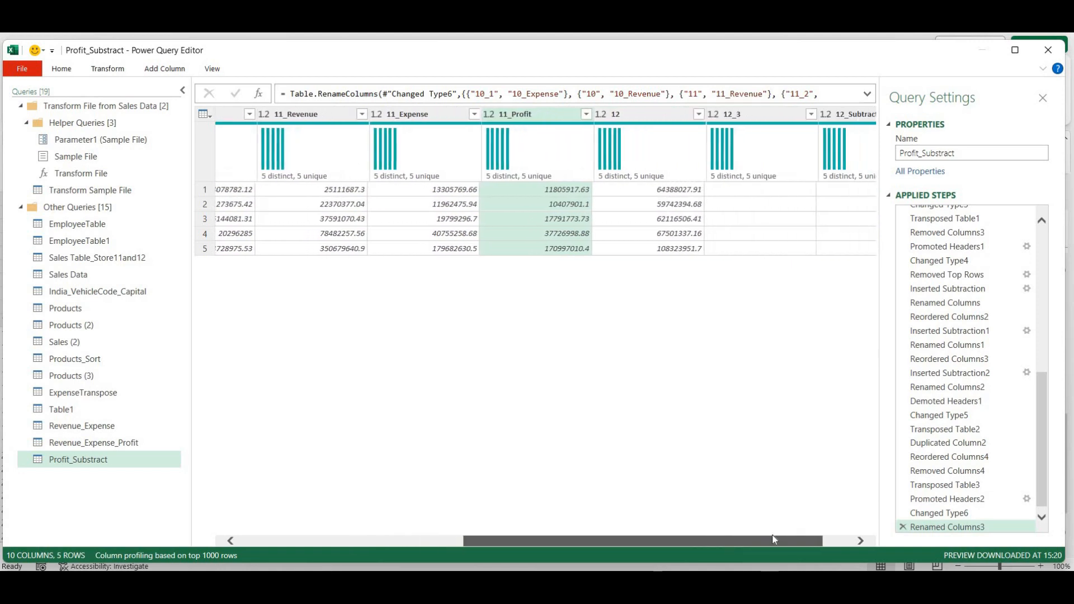
double_click(666, 117)
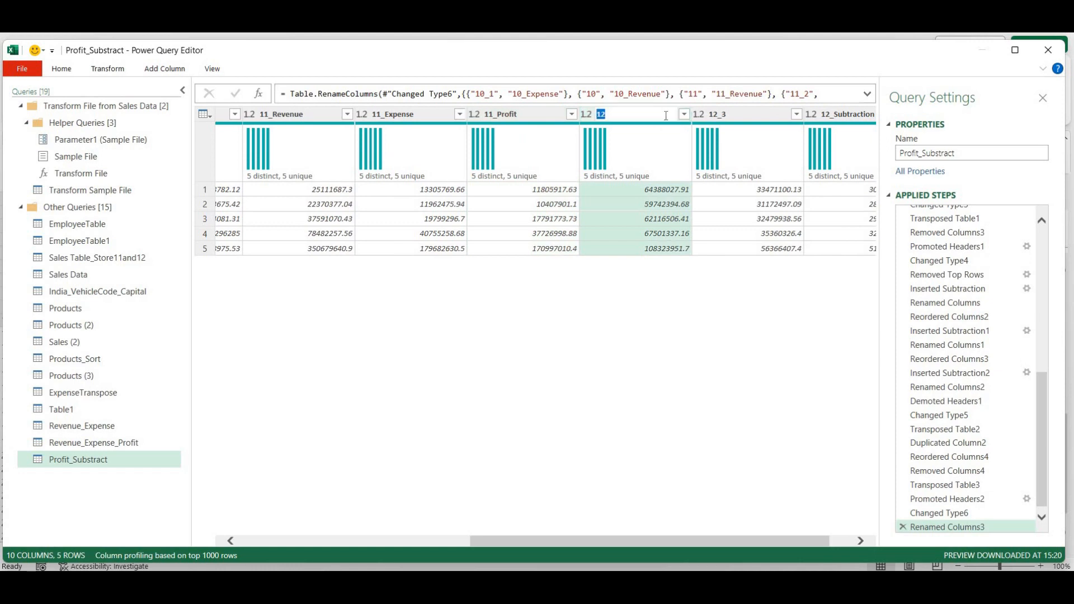
click(665, 115)
text(_Revenue)
key(Return)
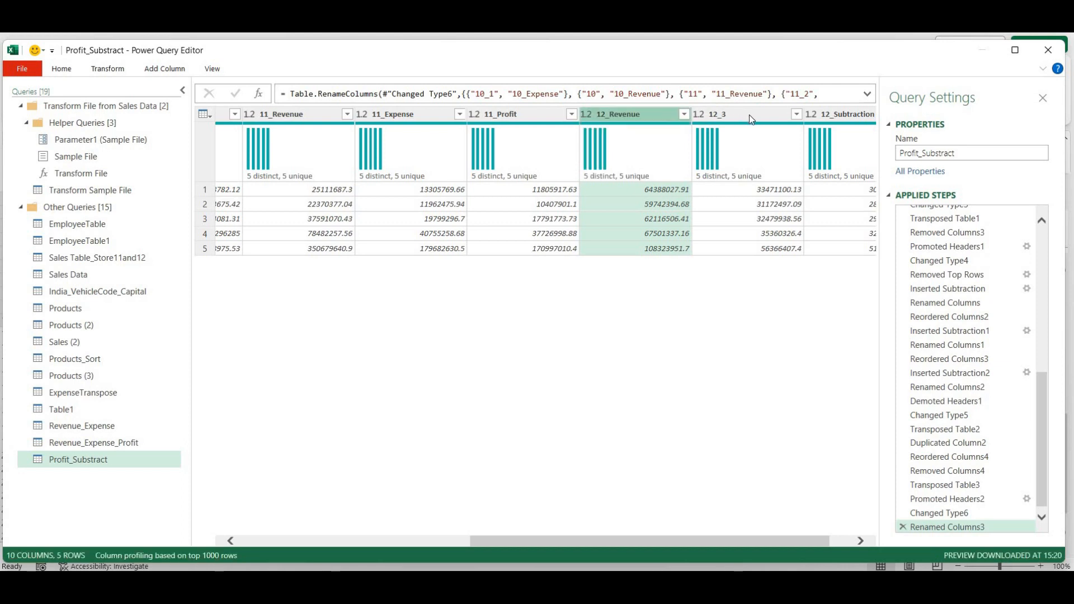
double_click(749, 115)
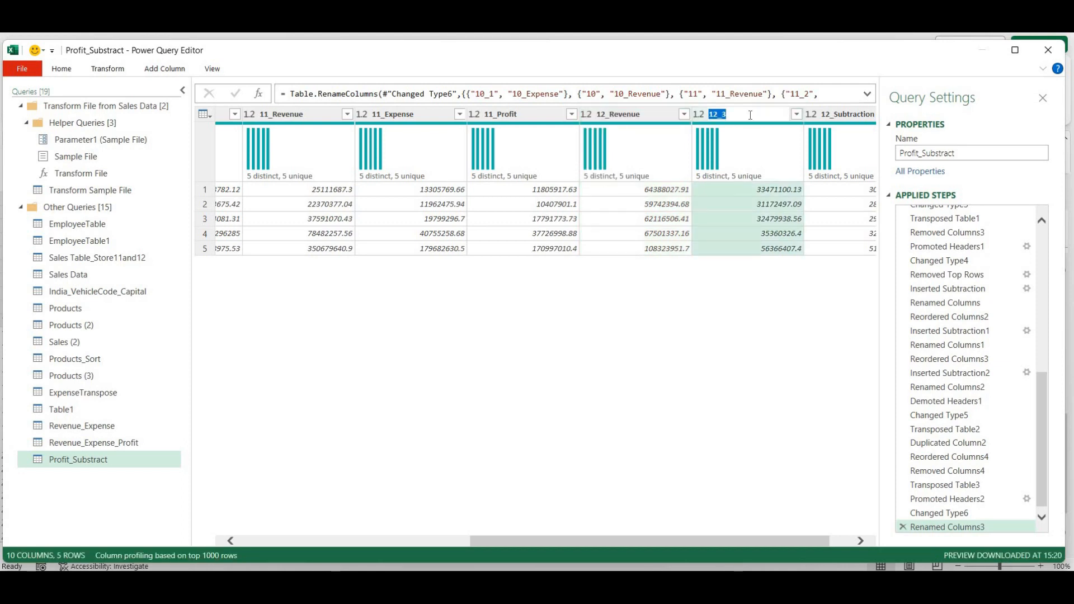
click(750, 115)
key(BackSpace)
text(Expense)
Rename column 12_Subtraction as 12_Profit
double_click(837, 112)
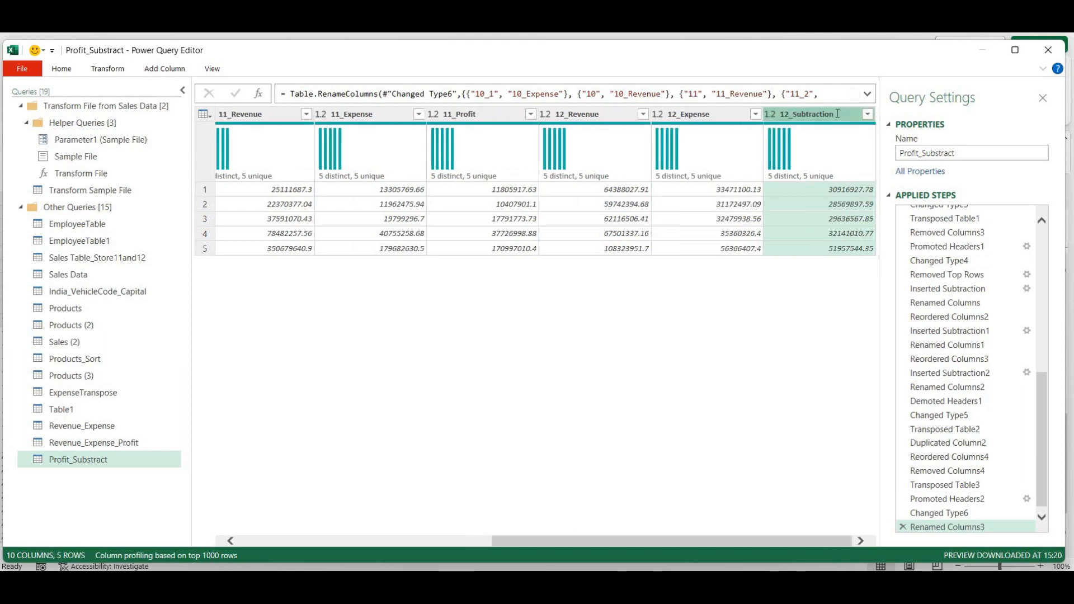
key(End)
key(shift+Left)
key(shift+Left)
key(shift+Left)
key(shift+Left)
key(shift+Left)
key(shift+Left)
key(shift+Left)
key(shift+Left)
key(shift+Left)
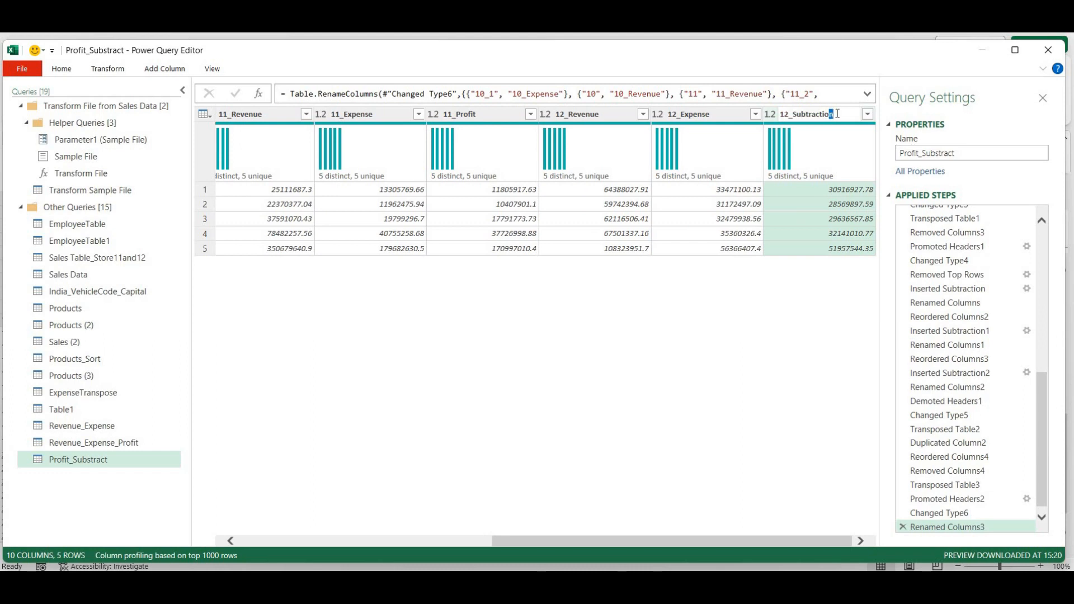
key(shift+Left)
key(shift+Left)
text(Pro)
key(Return)
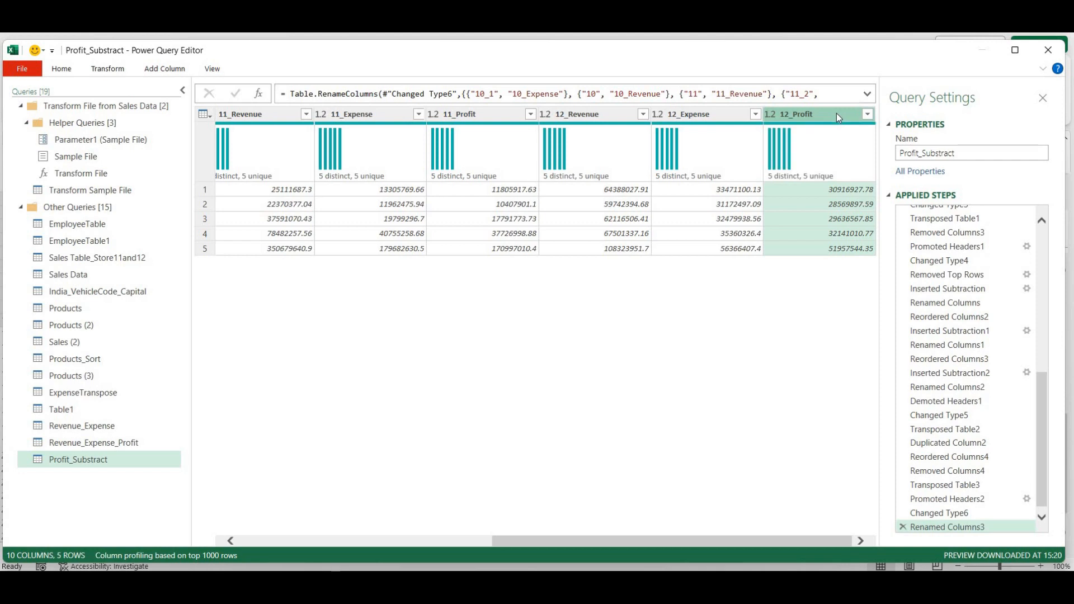
click(114, 70)
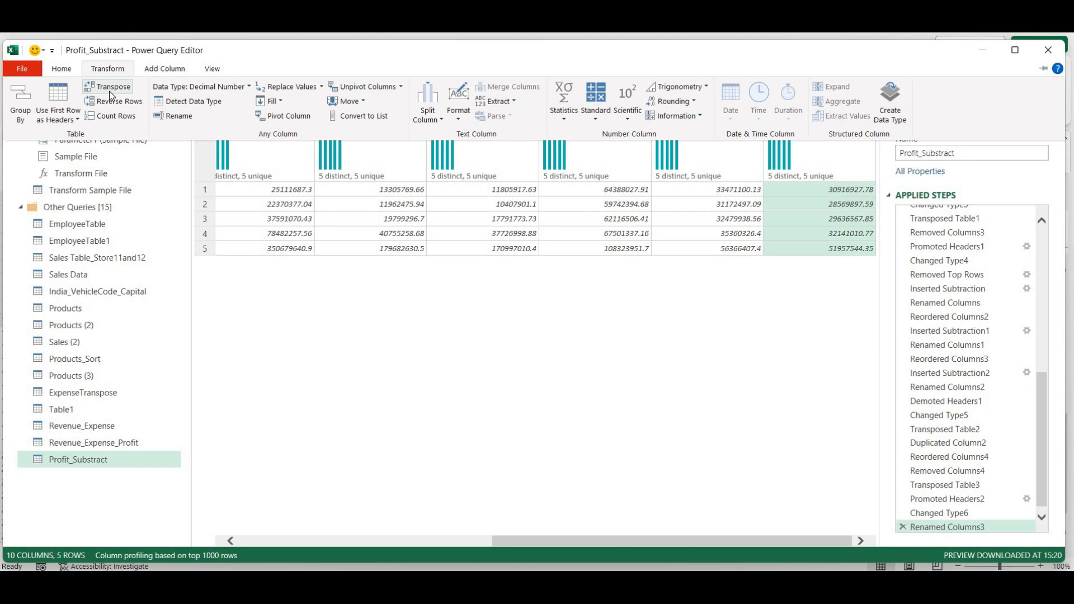
click(109, 87)
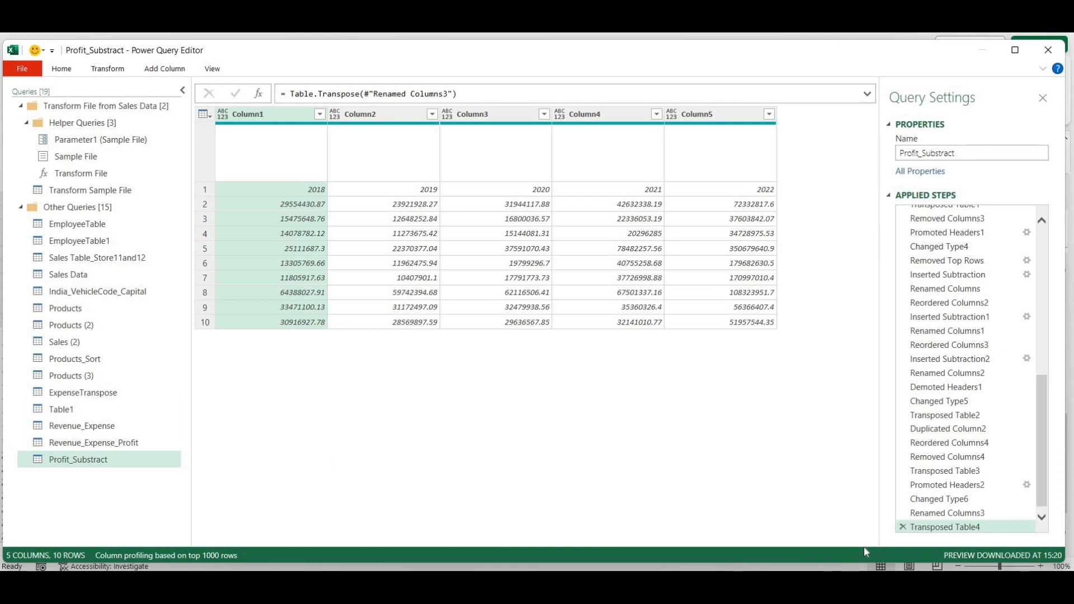
click(902, 527)
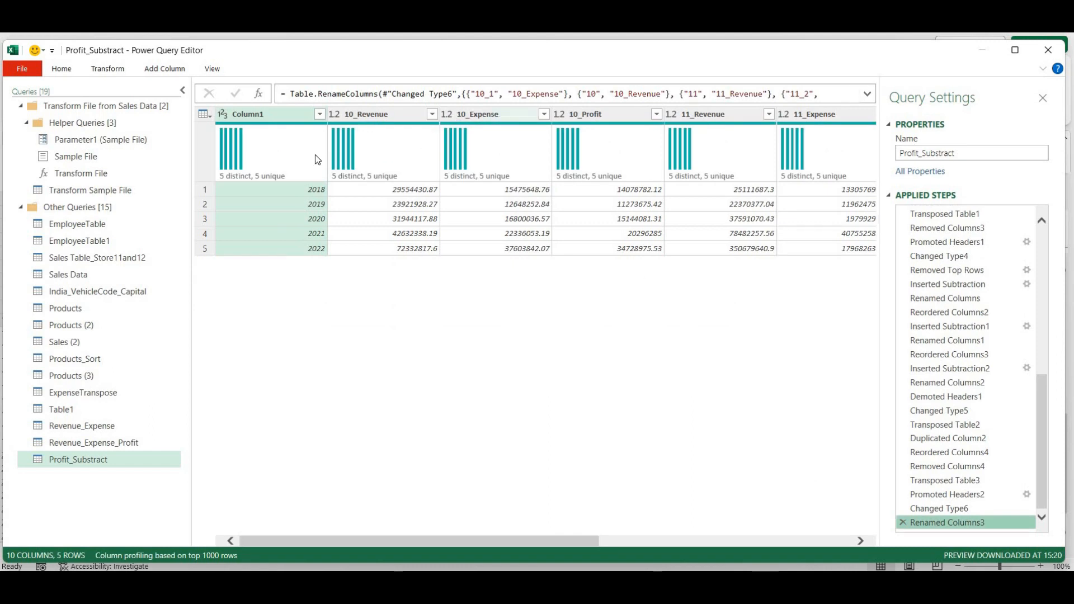
Demote the renamed column headers of Profit_Substract into the table's first row
click(62, 69)
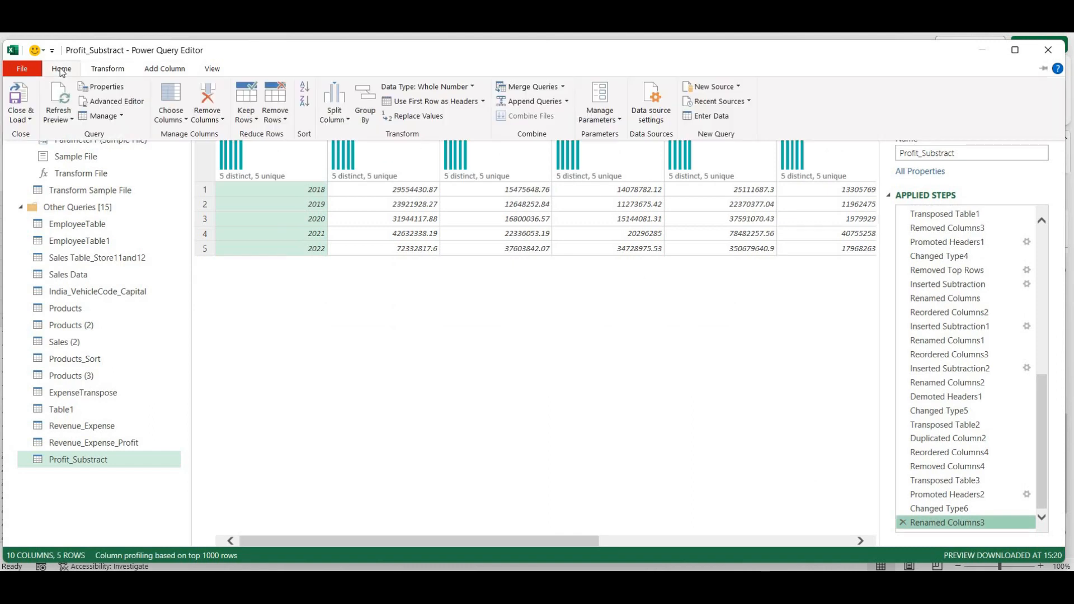
click(90, 70)
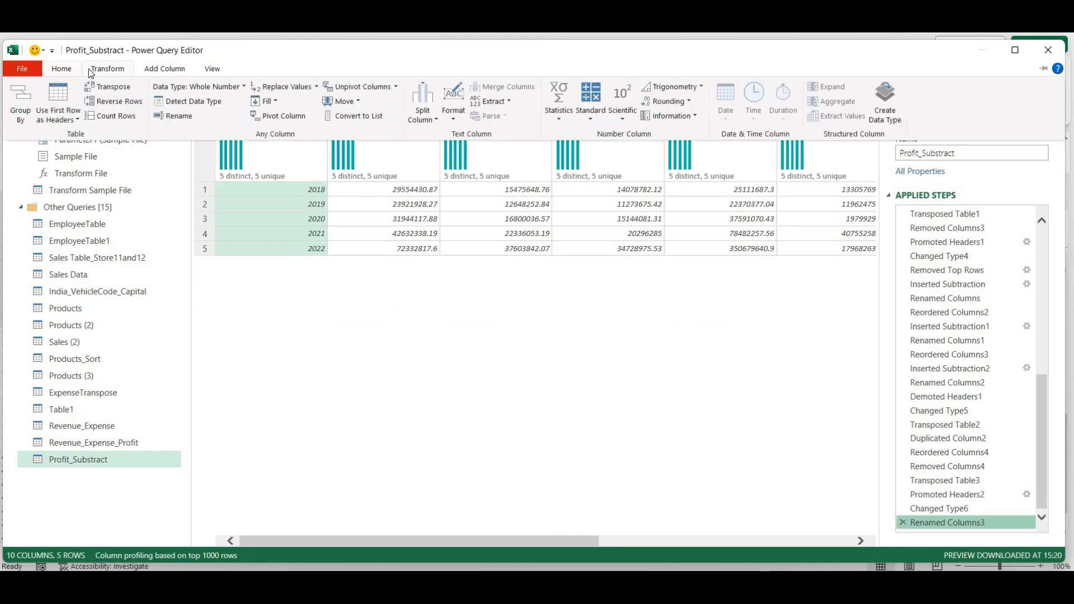
click(60, 117)
click(72, 147)
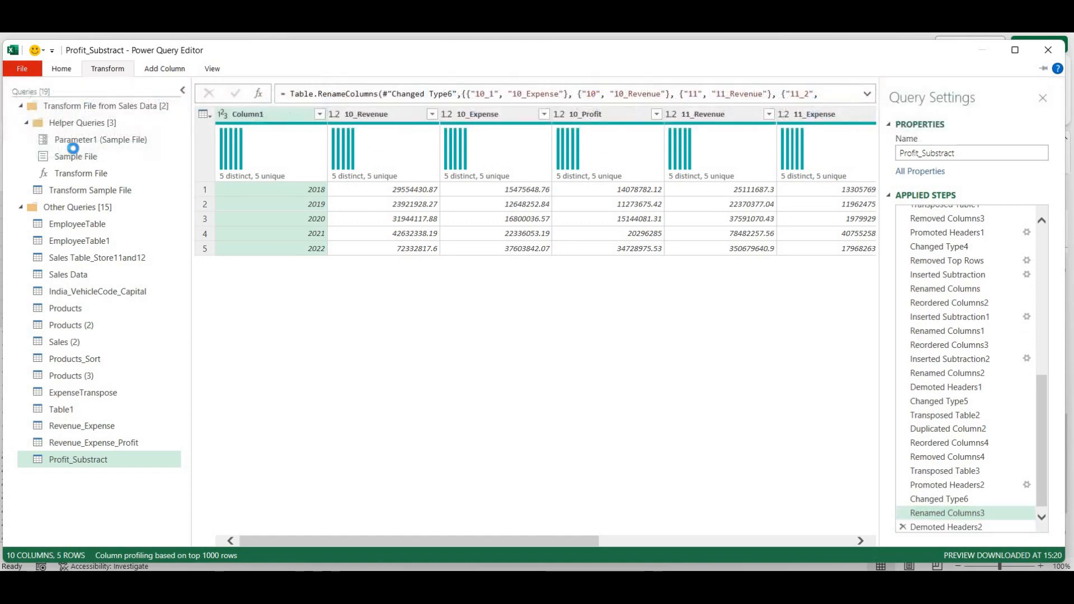
Transpose the table so the store labels run down the rows and promote the year row to column headers
click(112, 69)
click(108, 86)
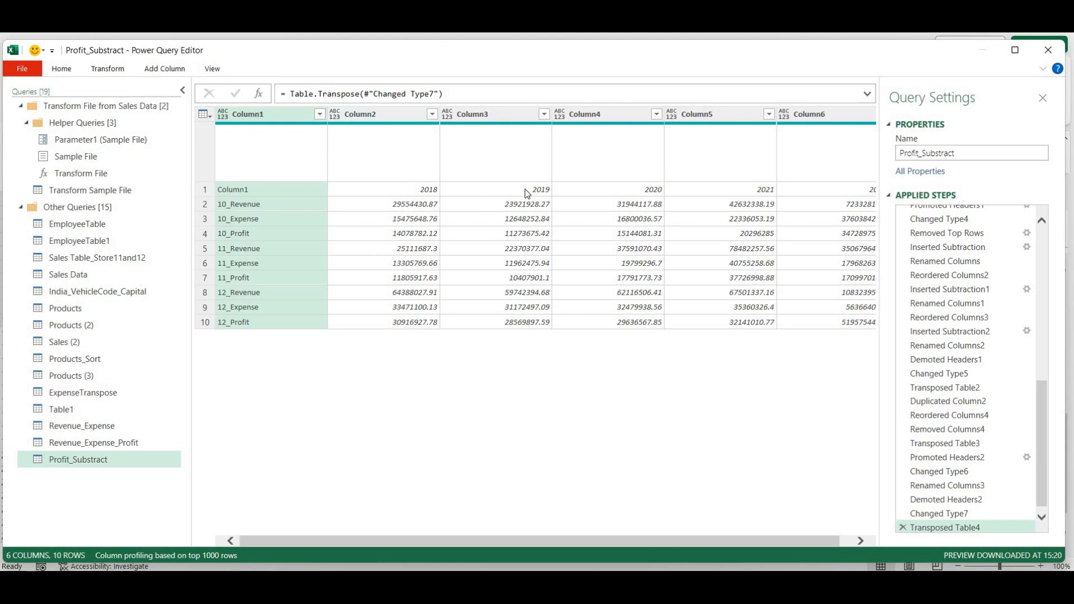
click(110, 69)
click(55, 101)
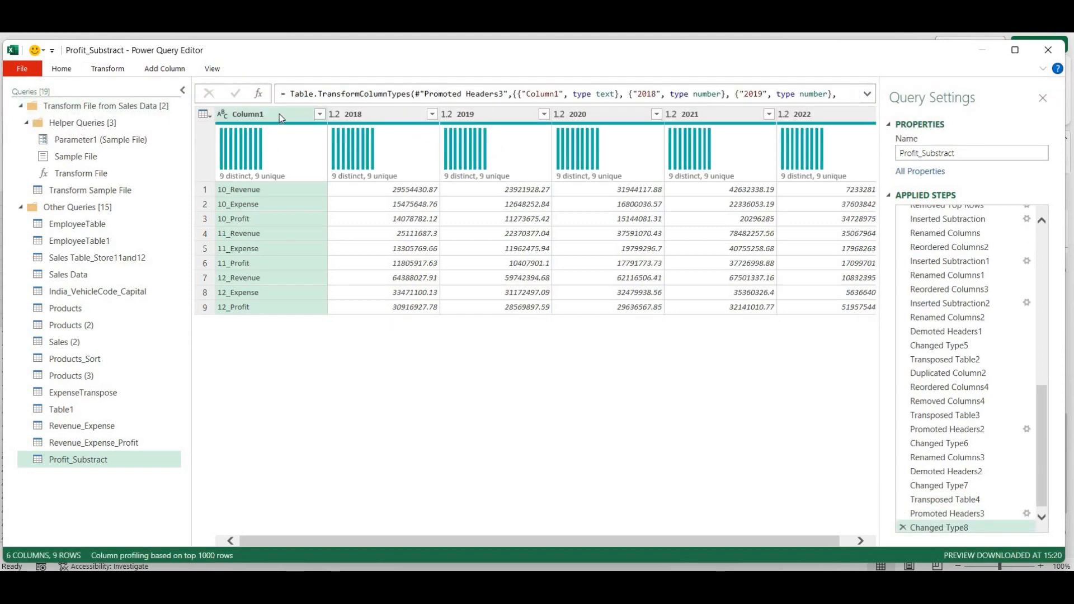
Duplicate Column1 and move the copy directly after Column1, ahead of the 2018 column
right_click(280, 113)
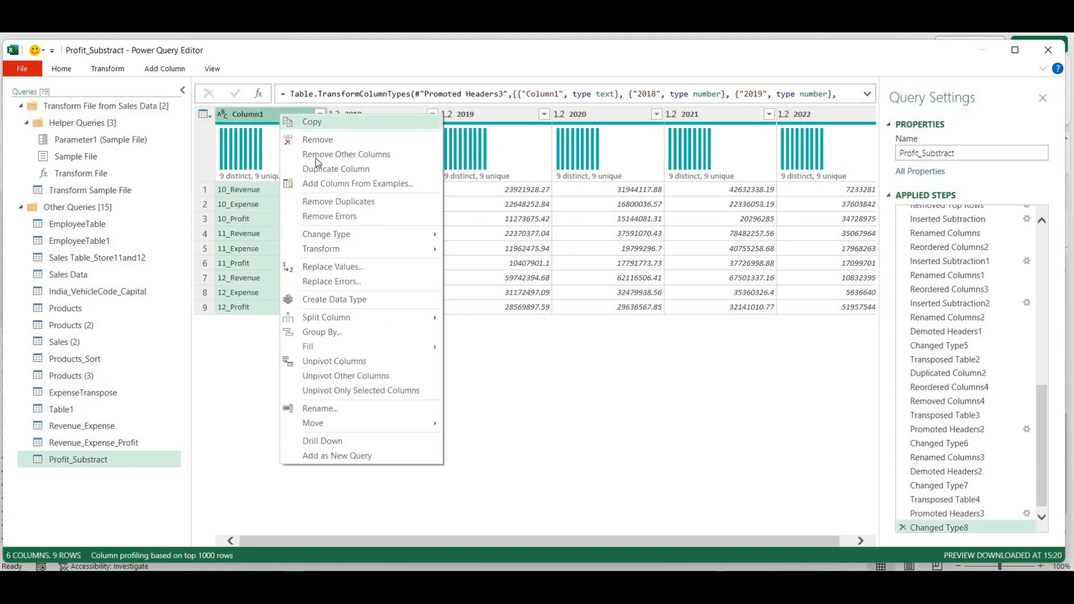
click(333, 169)
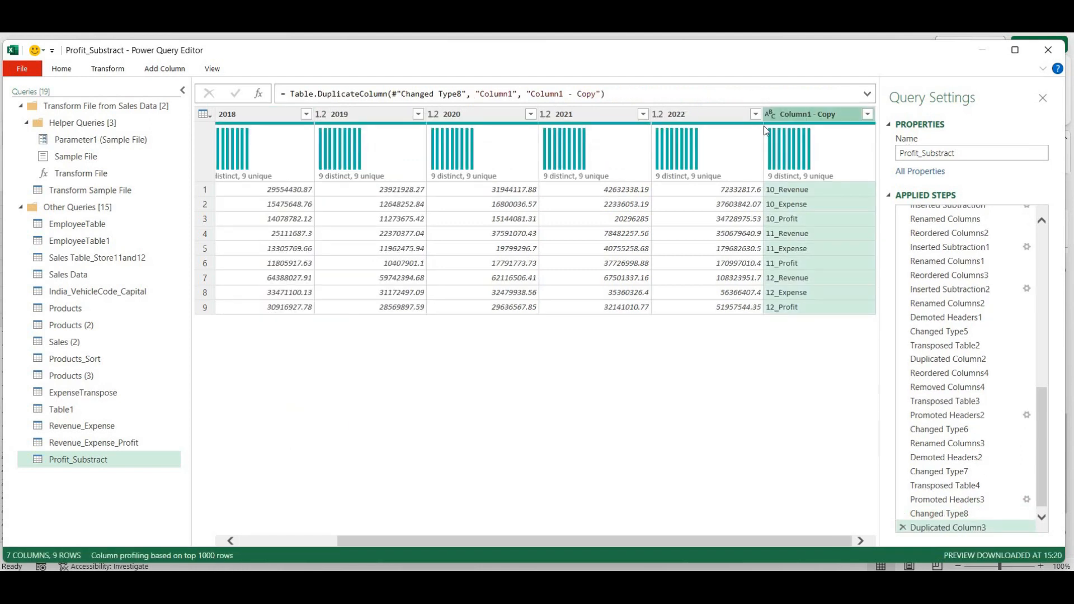
right_click(805, 118)
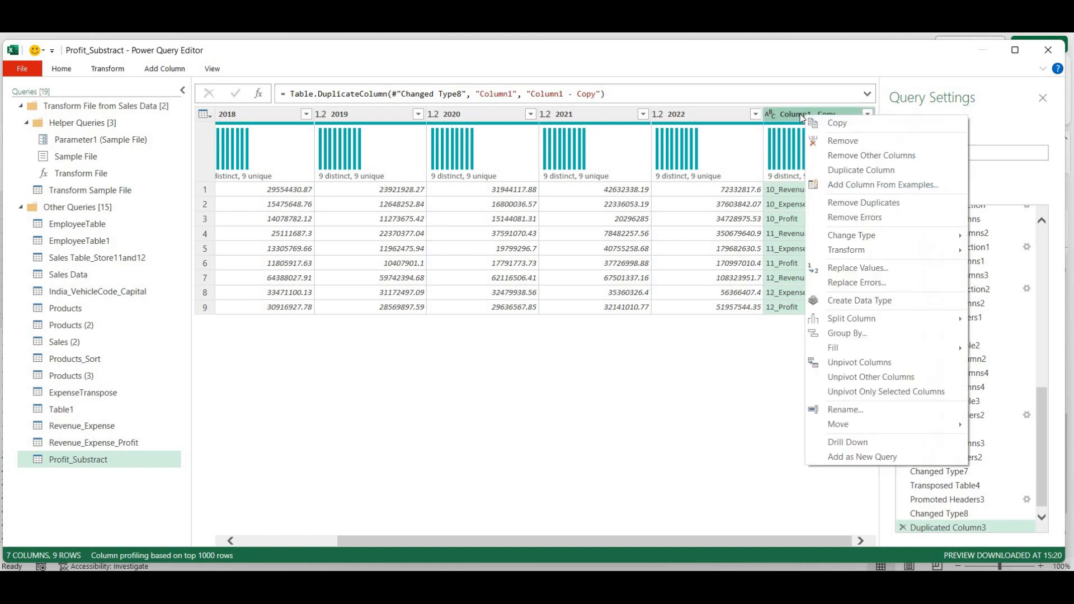
click(788, 115)
drag(788, 116, 442, 115)
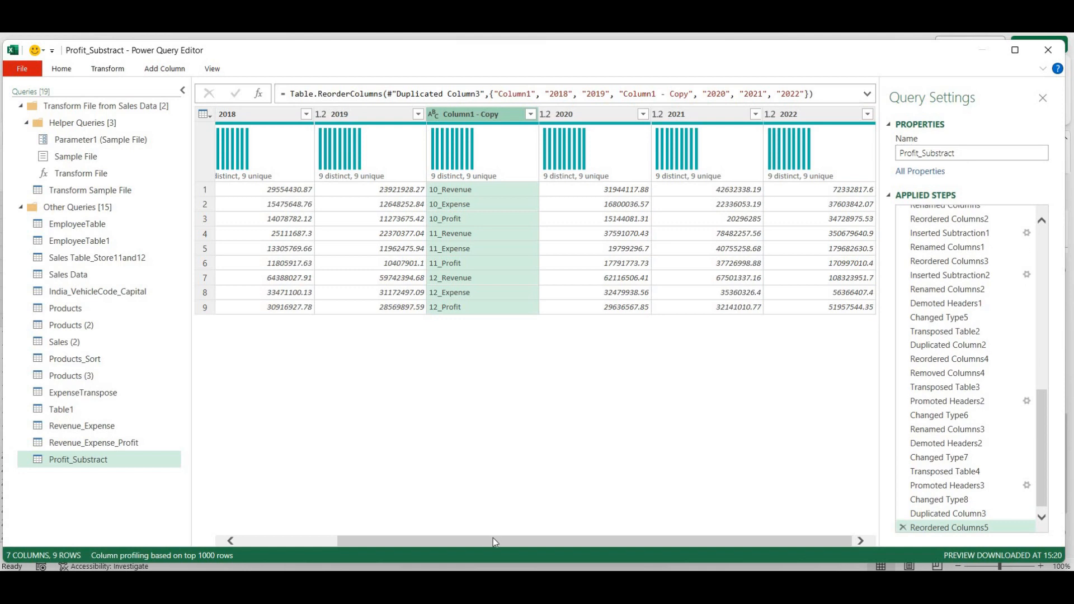
drag(492, 538, 287, 542)
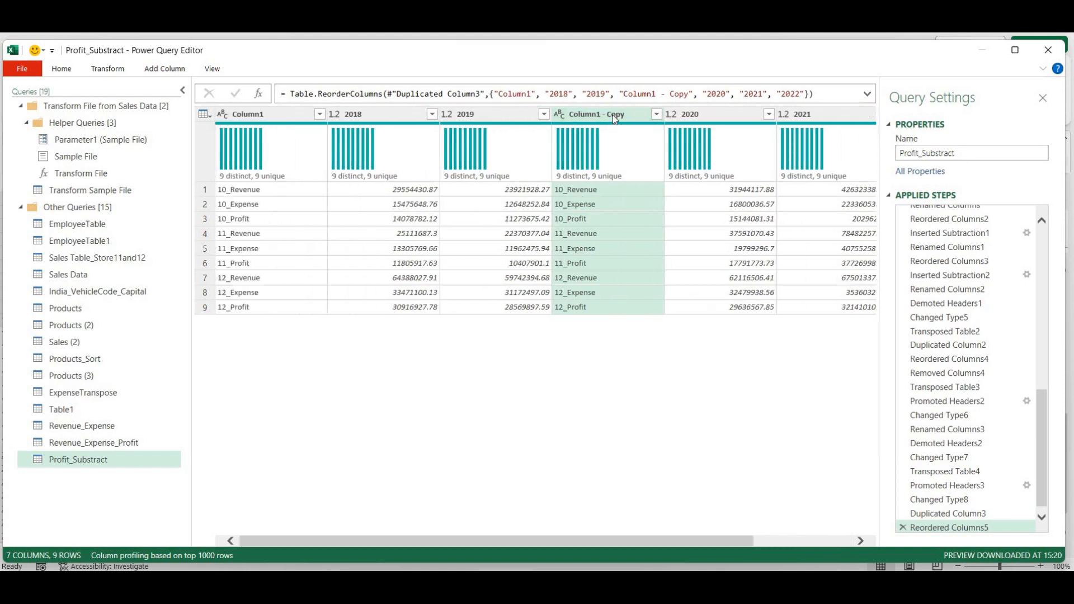
mouse_move(613, 115)
mouse_down()
mouse_move(386, 135)
mouse_move(316, 116)
mouse_move(387, 126)
mouse_up()
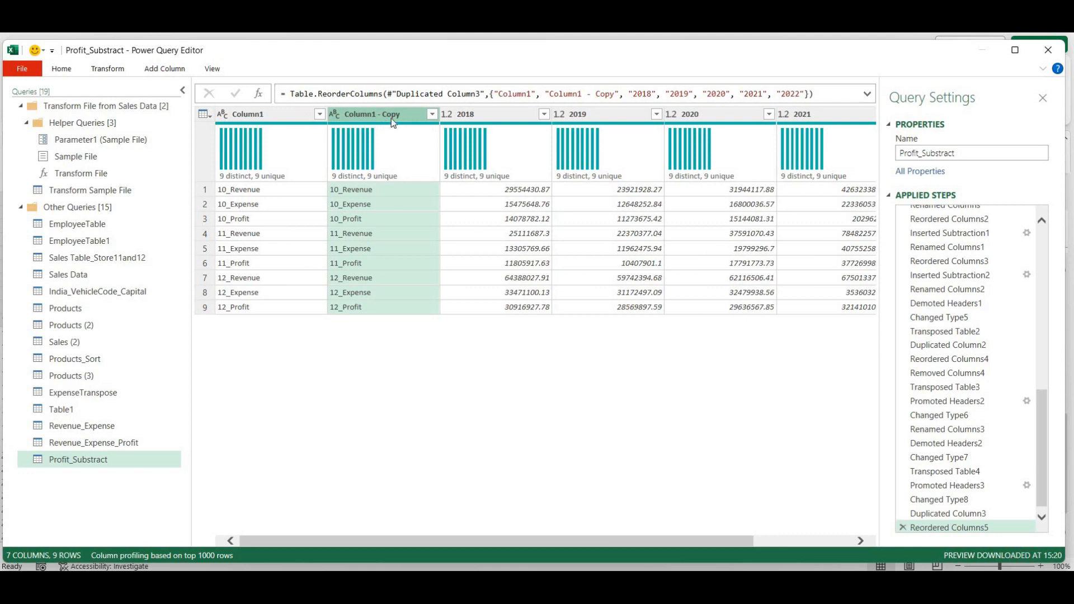
Replace the text 10_ with nothing in the Column1 - Copy column
right_click(401, 113)
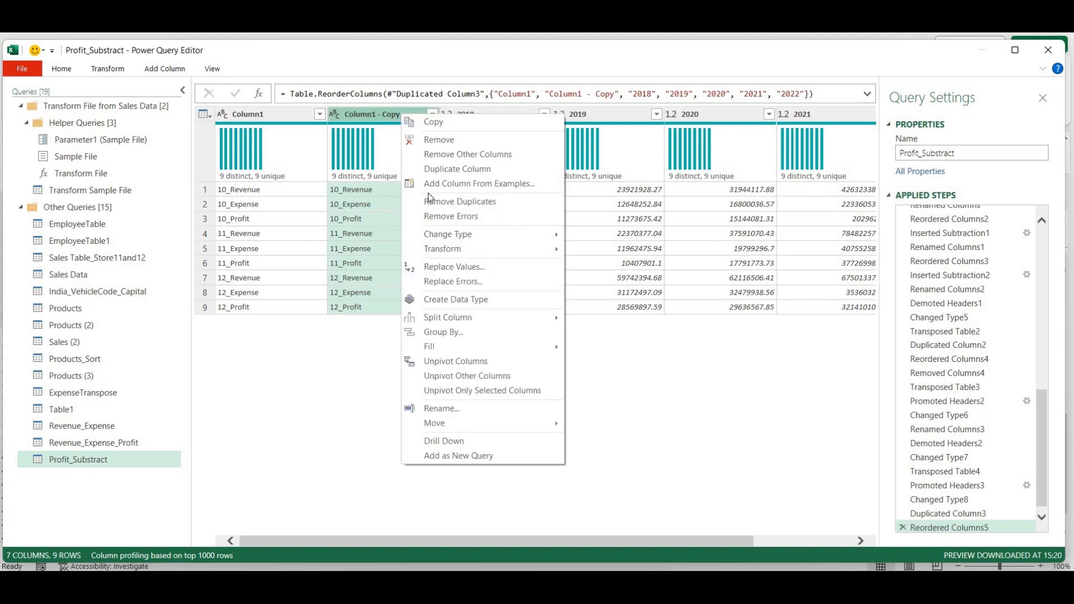
click(451, 269)
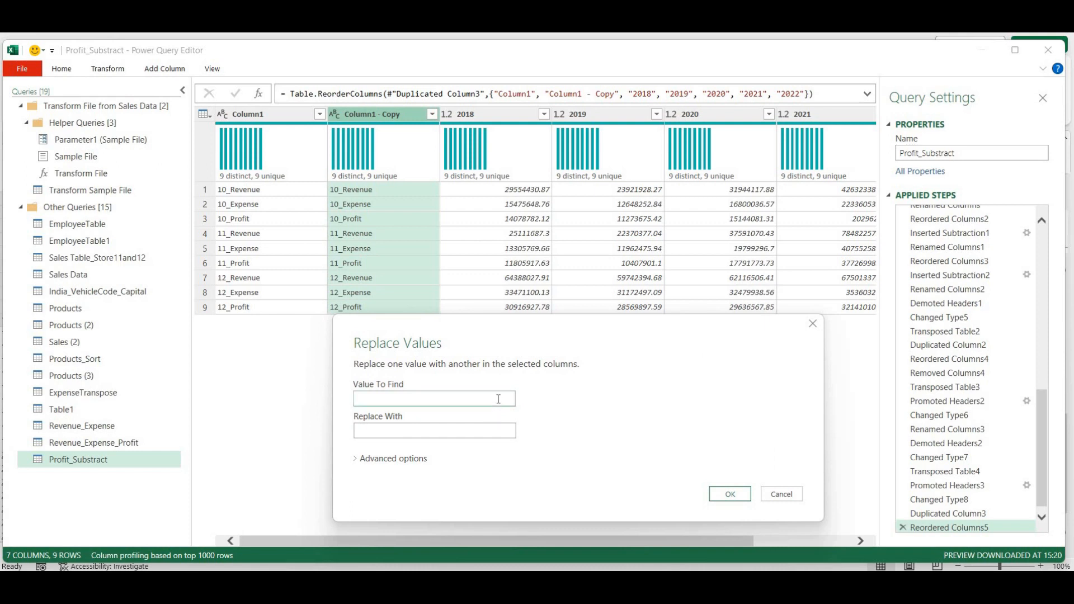
click(498, 399)
text(10_)
click(720, 495)
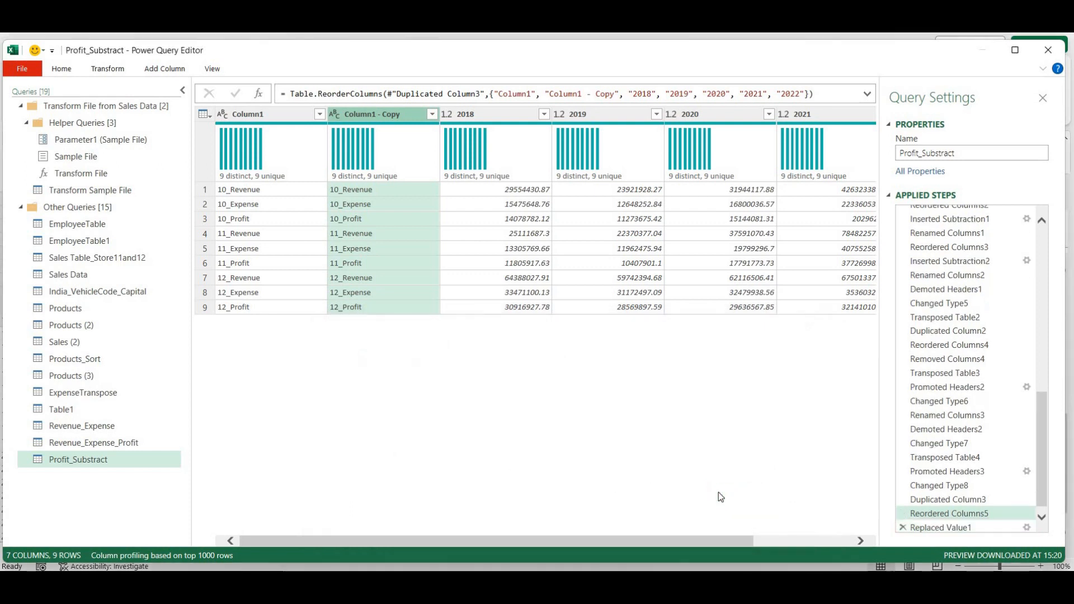
Replace the text 11_ with nothing in the Column1 - Copy column
right_click(397, 112)
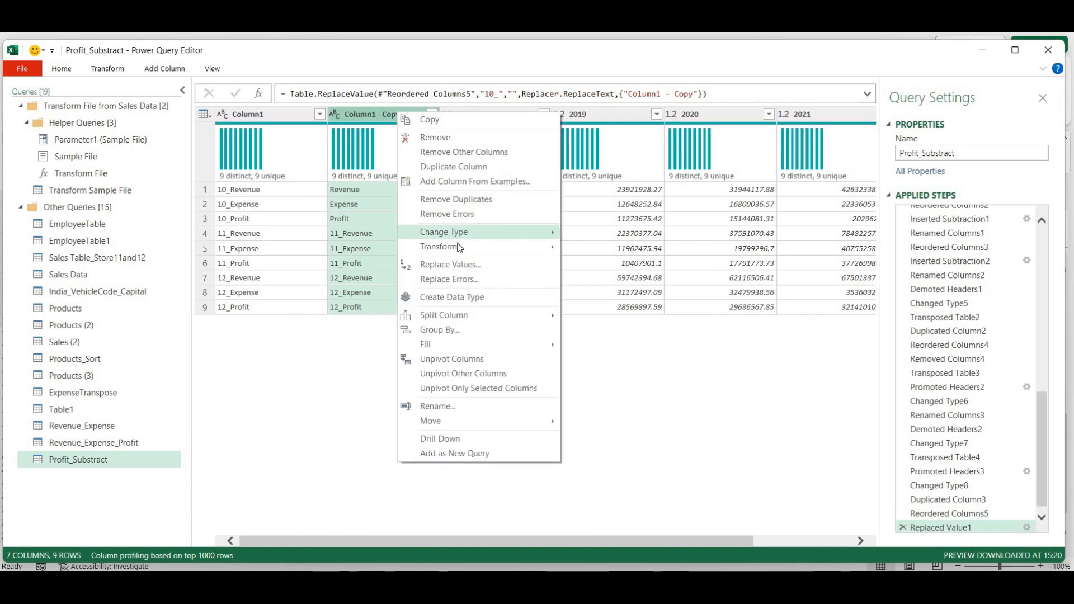
click(467, 270)
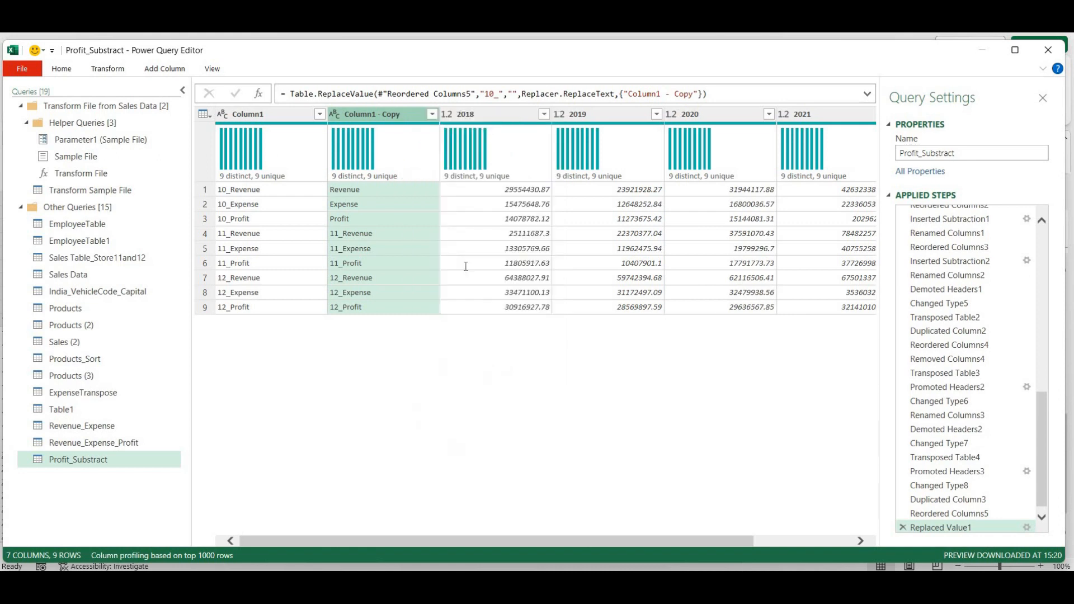
drag(524, 196, 518, 343)
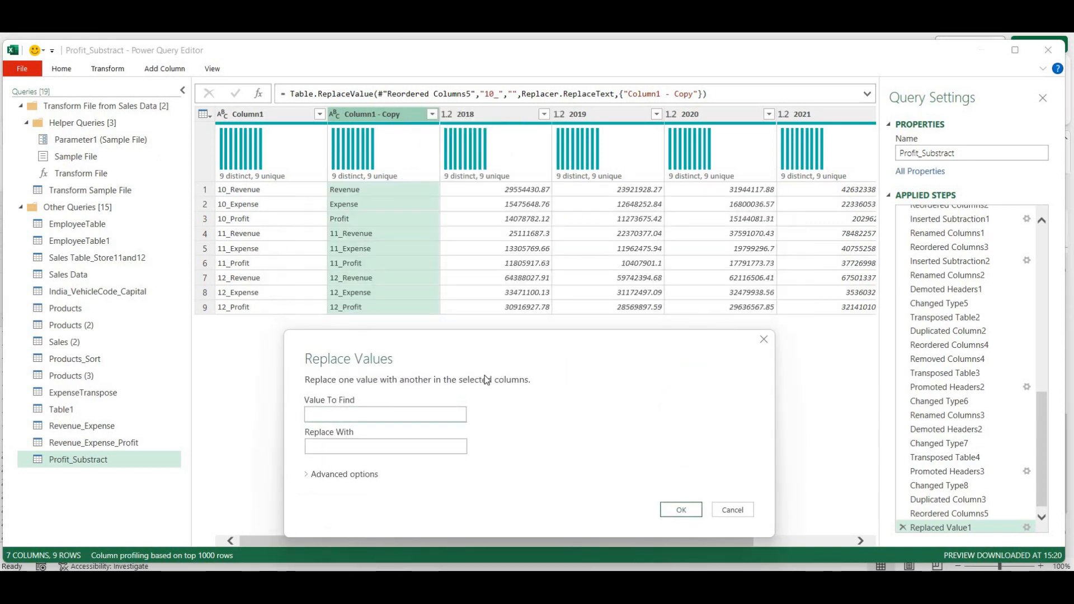
click(445, 410)
text(11_)
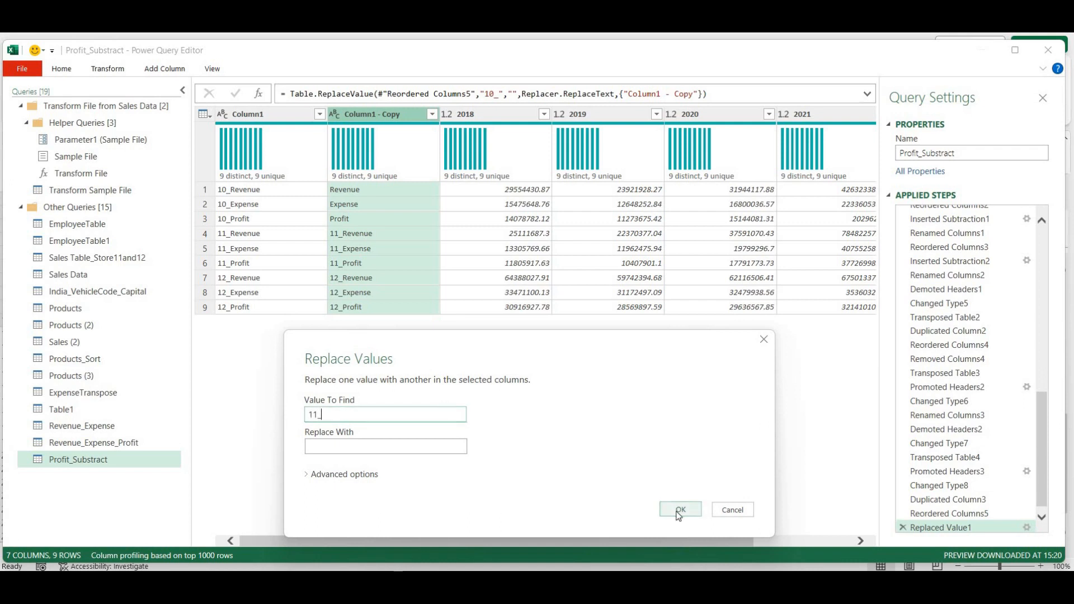
click(679, 512)
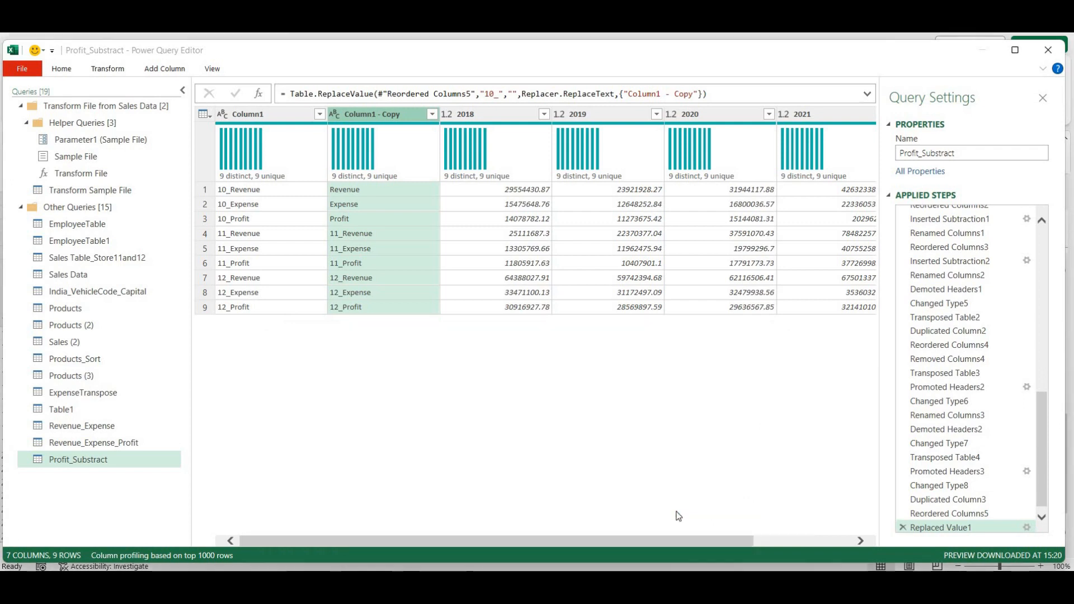
Replace the text 12_ with nothing in the Column1 - Copy column
right_click(388, 119)
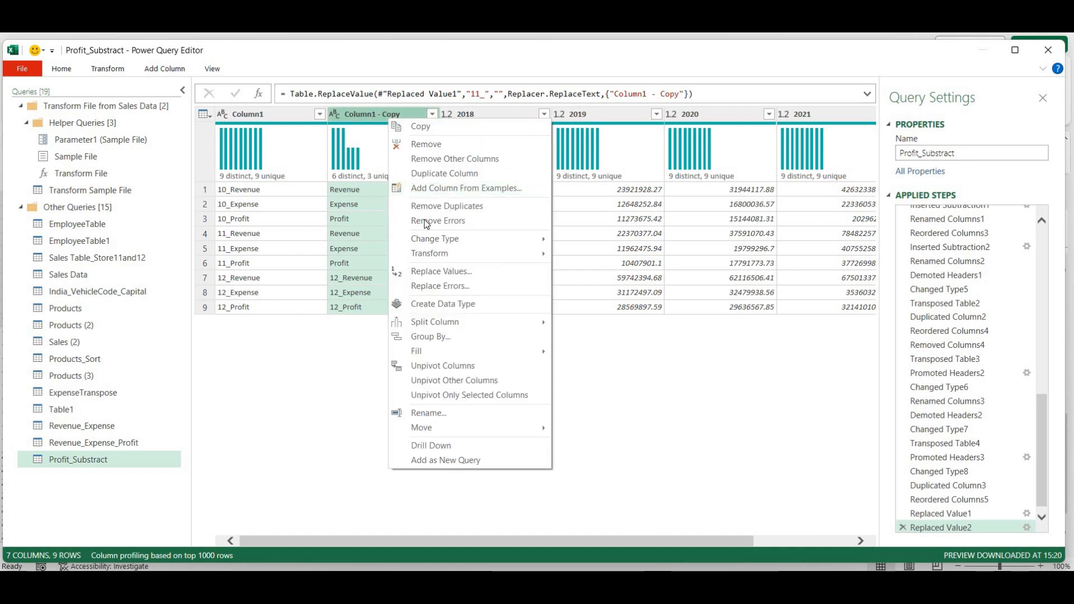
click(428, 272)
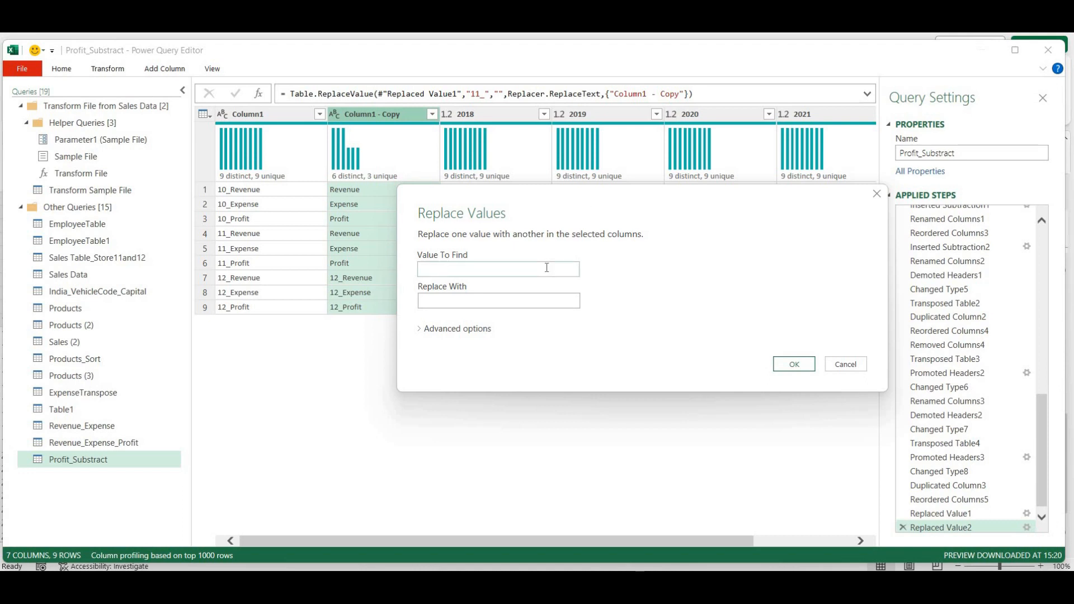
text(12_)
click(802, 364)
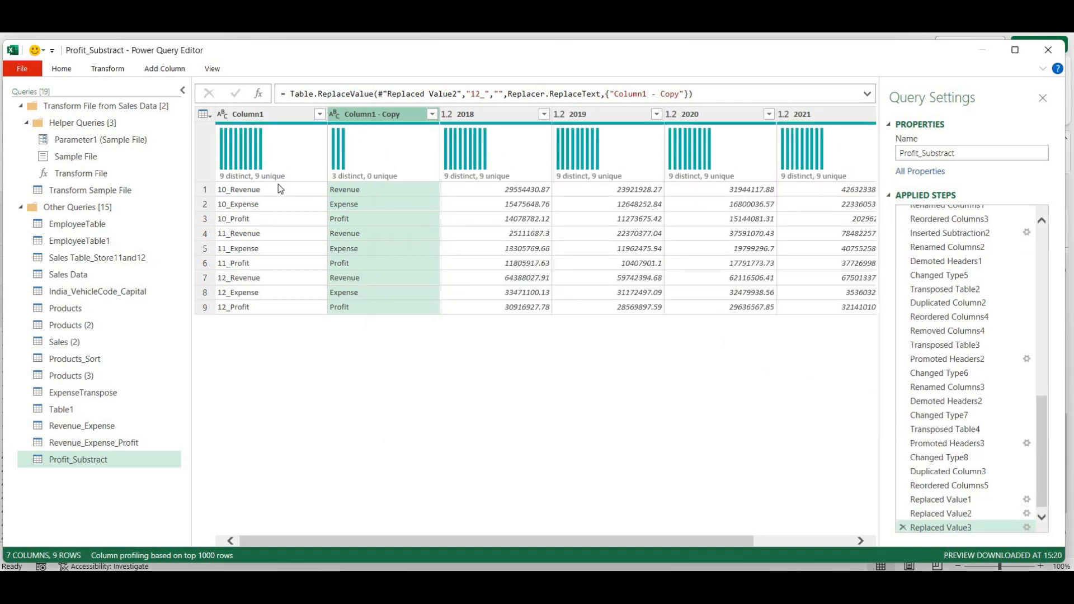
Replace the text _Revenue with nothing in Column1
right_click(284, 119)
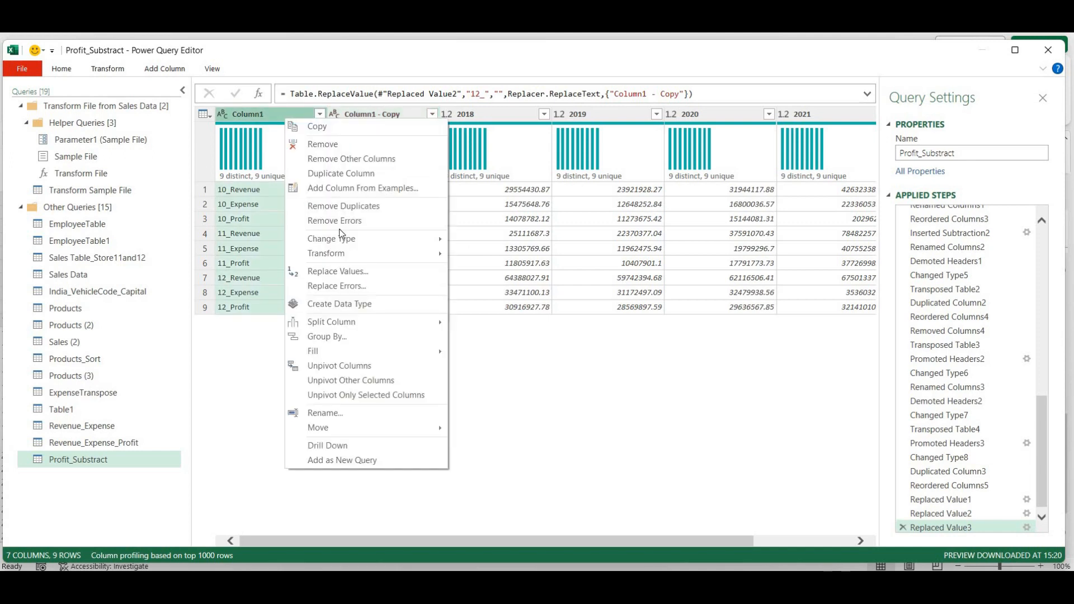
click(346, 274)
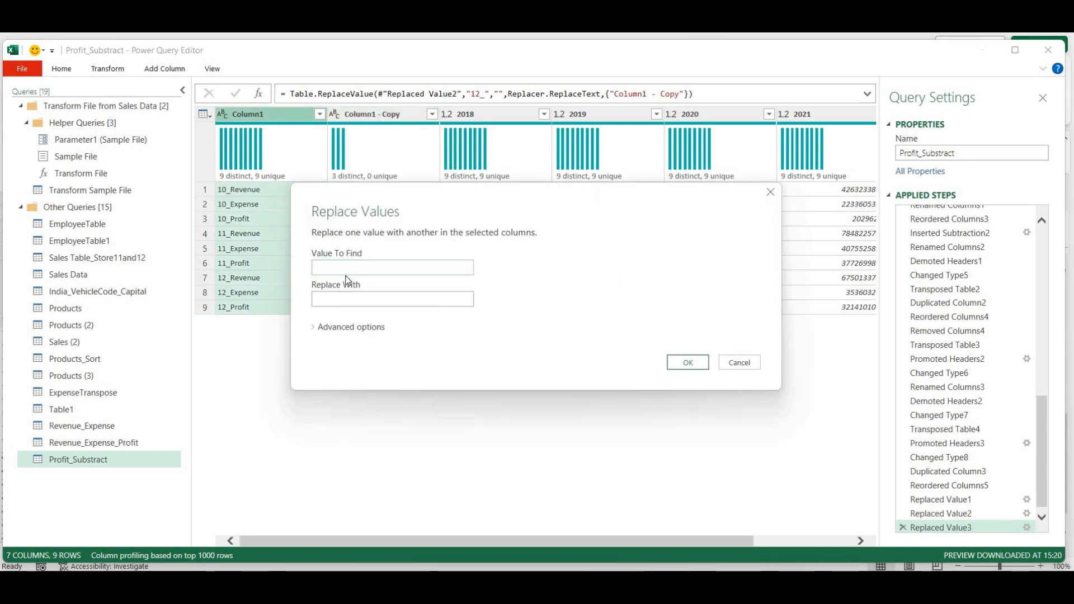
text(_Re)
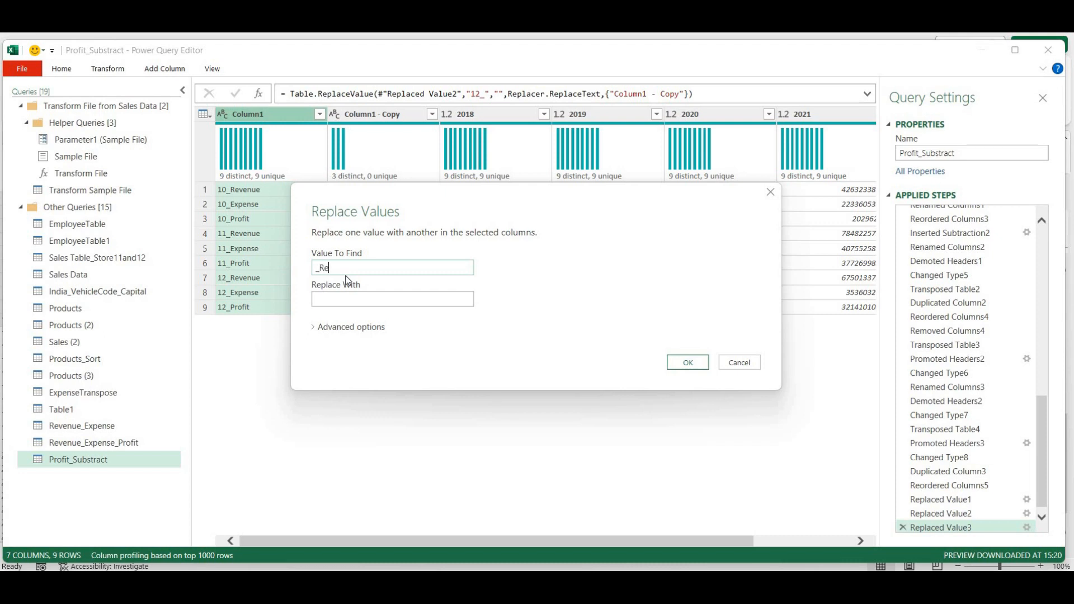
text(venue)
click(687, 363)
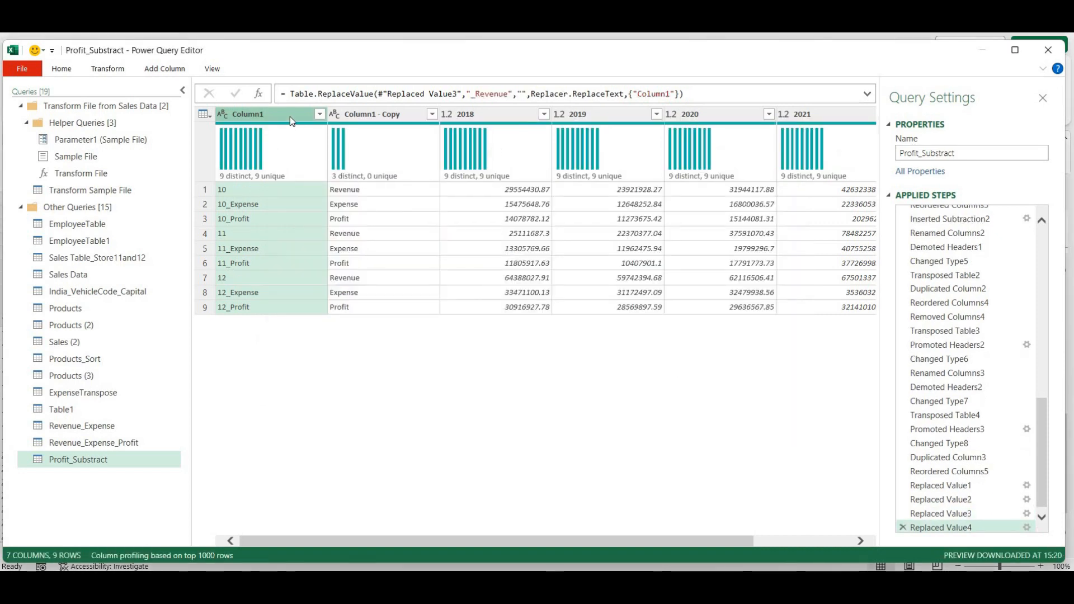
Replace the text _Expense with nothing in Column1
right_click(290, 117)
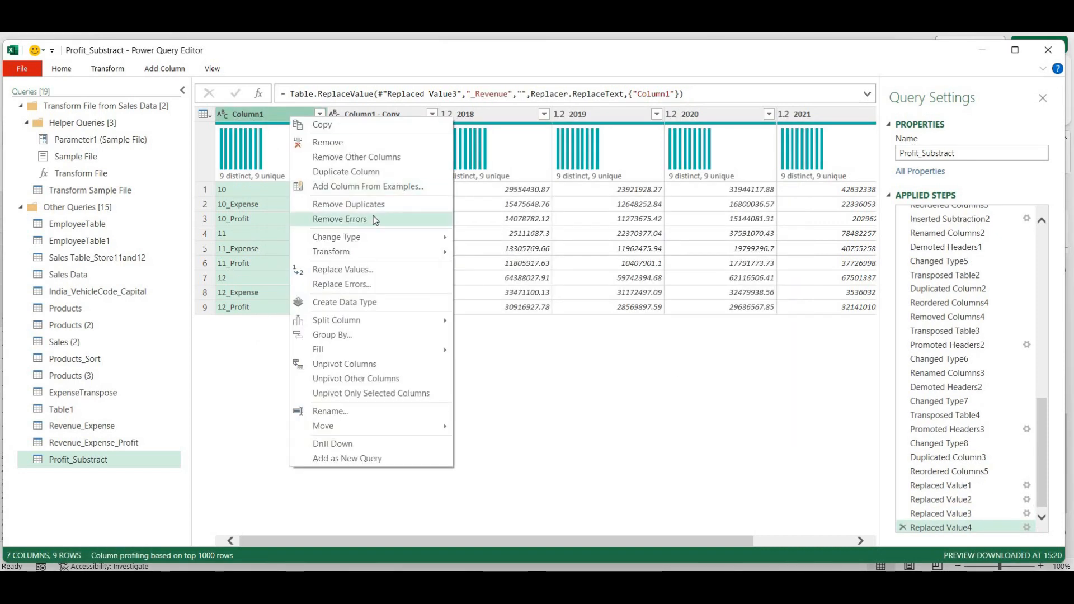
click(369, 270)
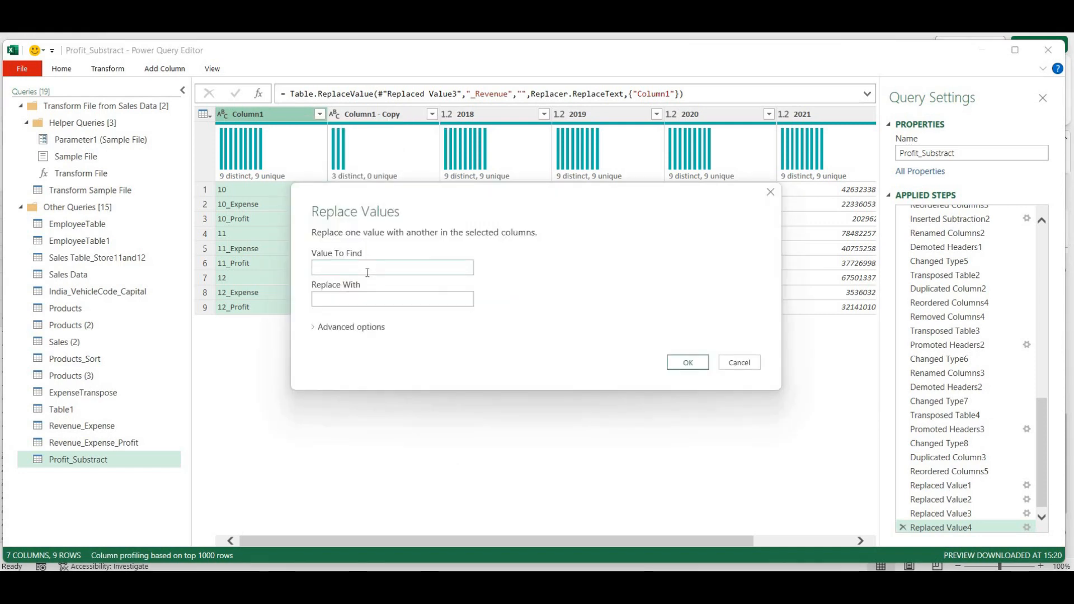
text(_Expense)
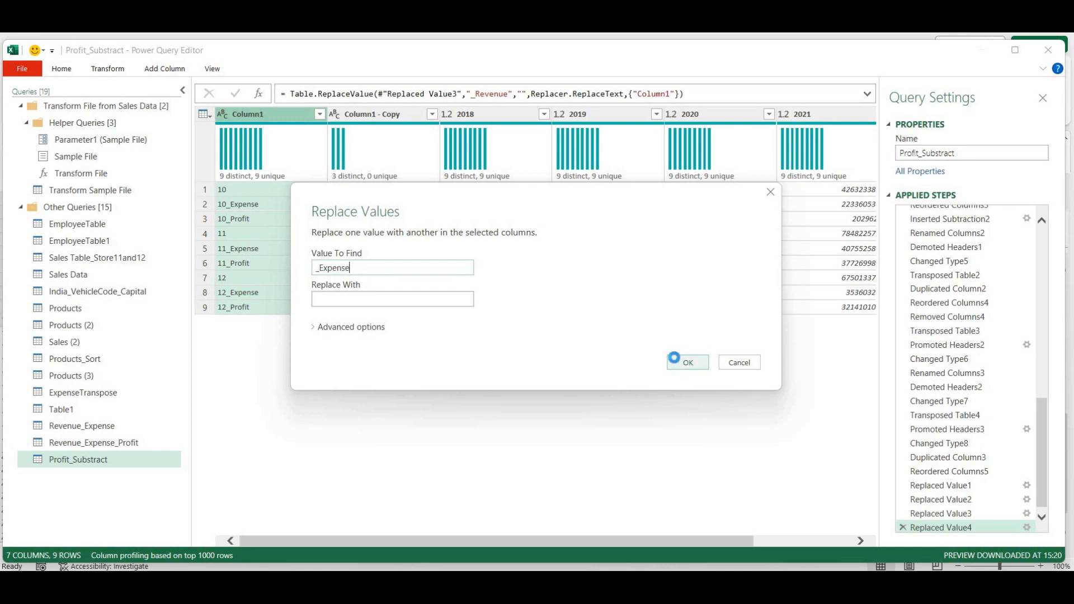
click(677, 363)
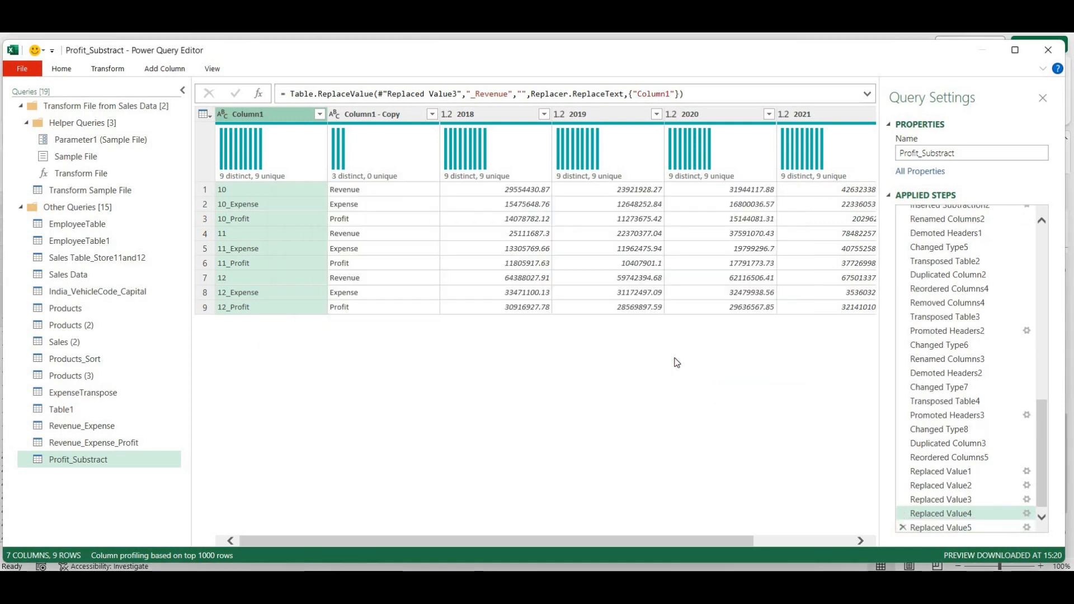
Replace the text _Profit with nothing in Column1
right_click(284, 117)
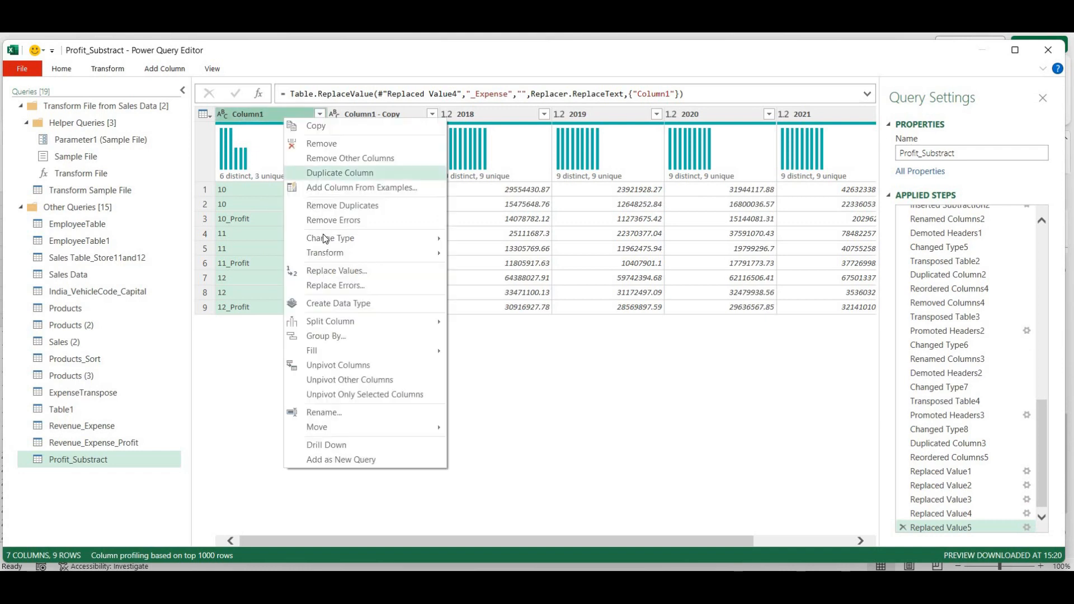
click(333, 273)
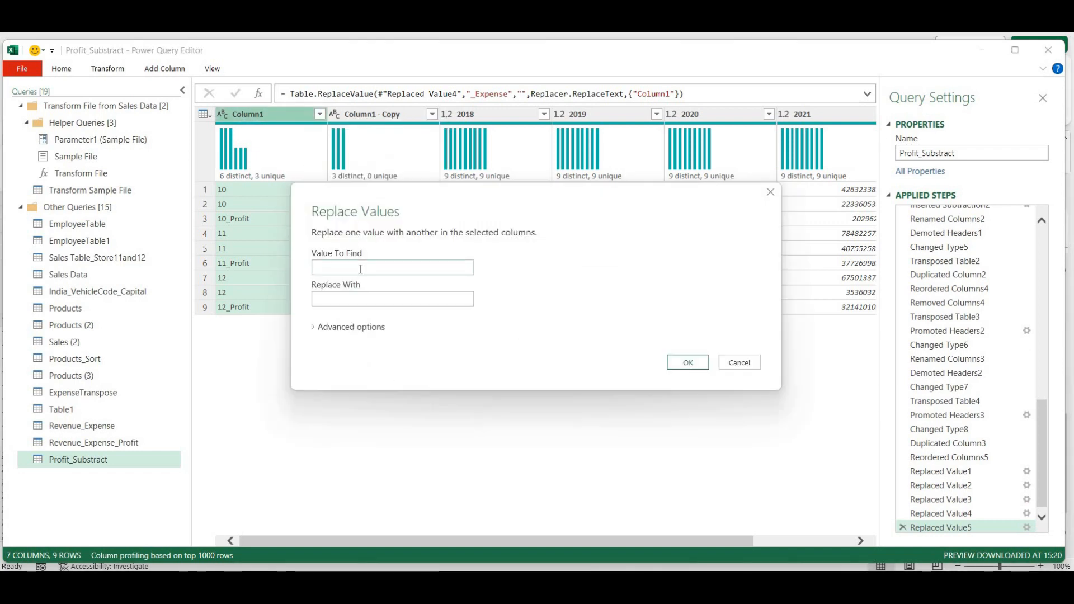
text(_Profit)
click(689, 363)
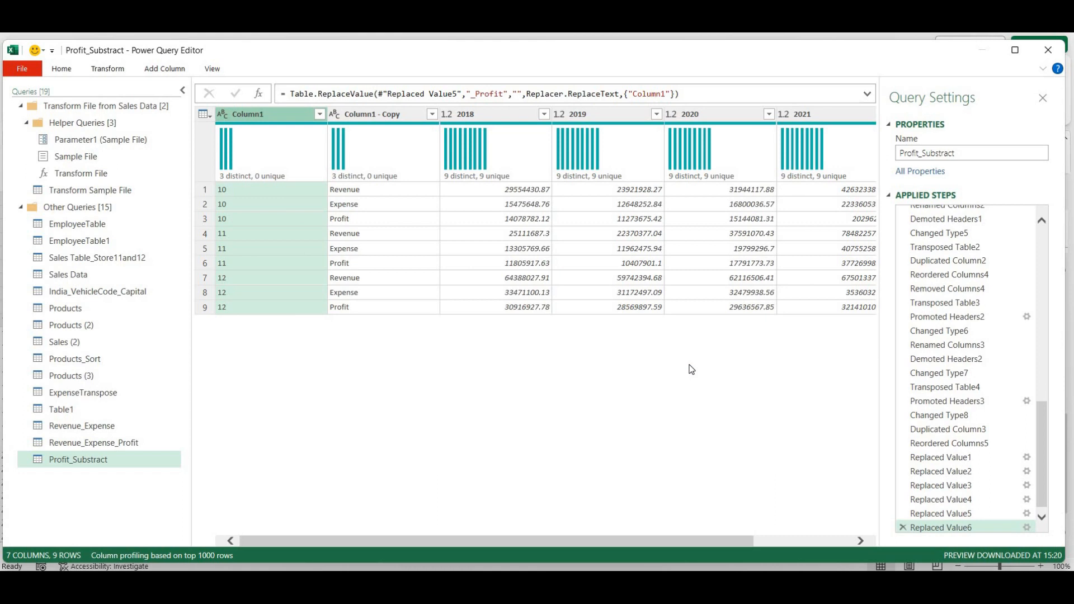
Close and load the query to the workbook, and move the Profit_Substract sheet directly after Revenue_Expense_Profit
click(61, 68)
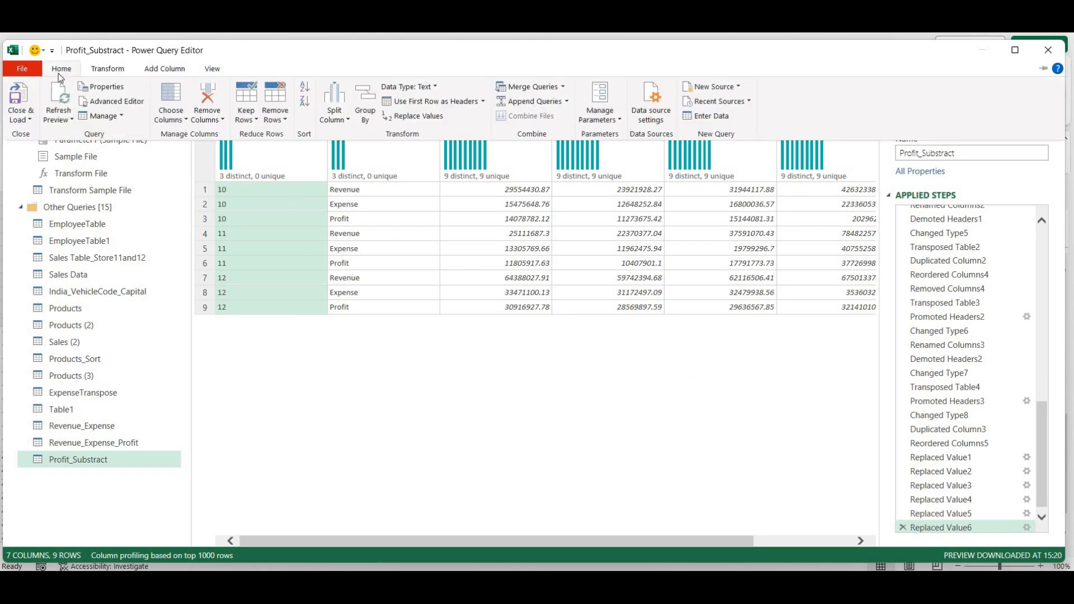
click(25, 101)
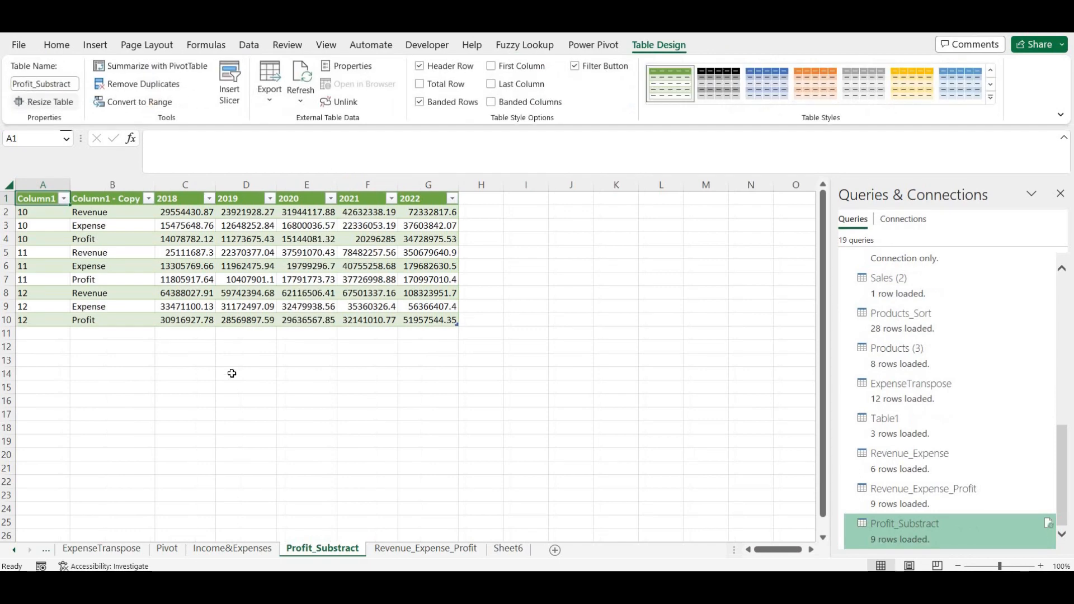
drag(331, 553, 495, 552)
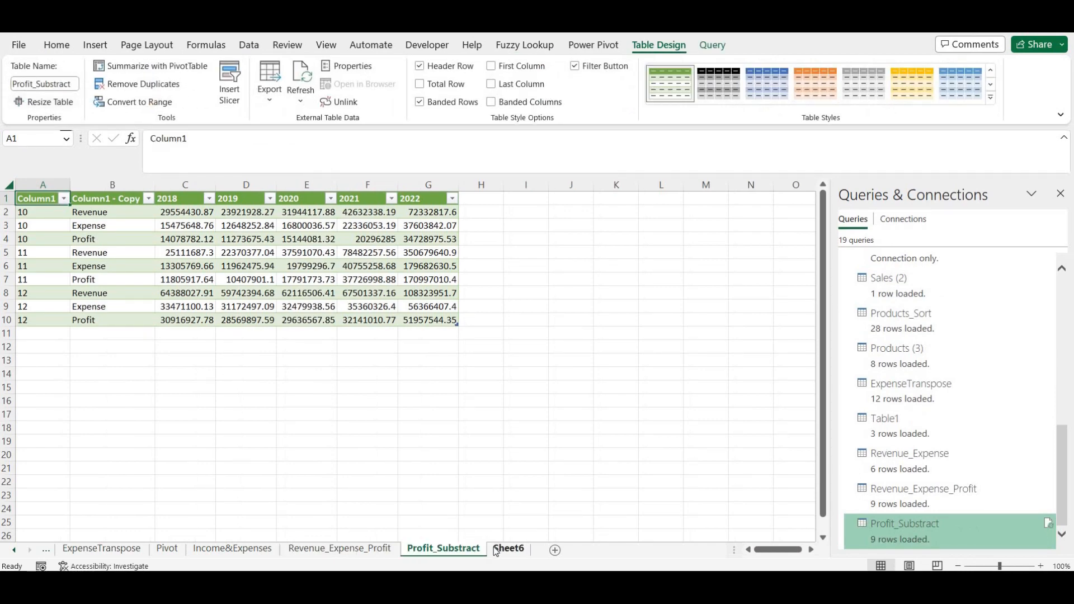
click(362, 552)
click(444, 552)
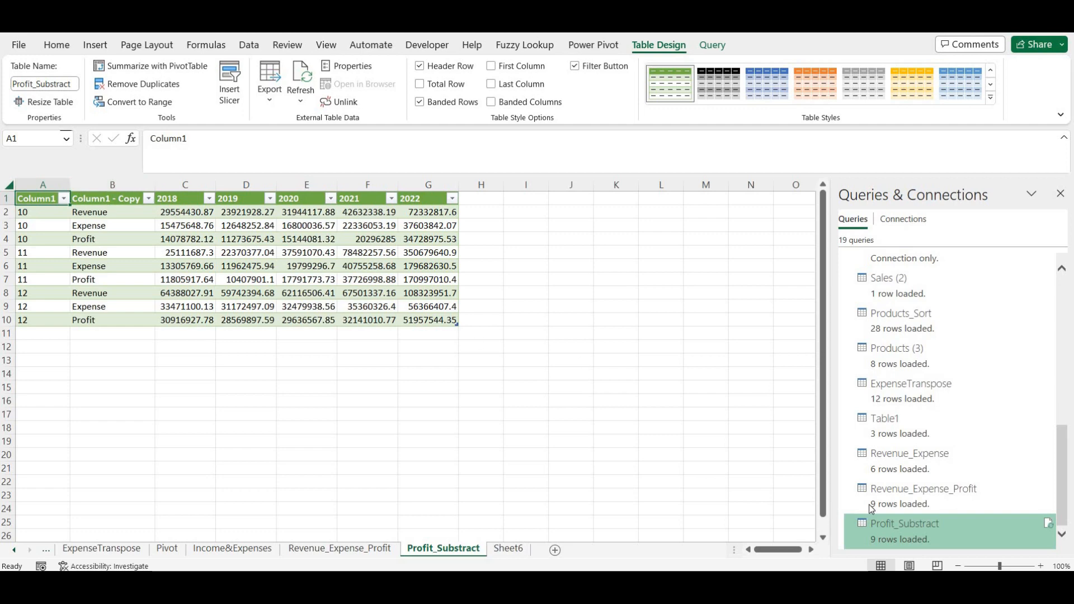
Reopen the Profit_Substract query for editing and rename Column1 as StoreID
mouse_move(888, 521)
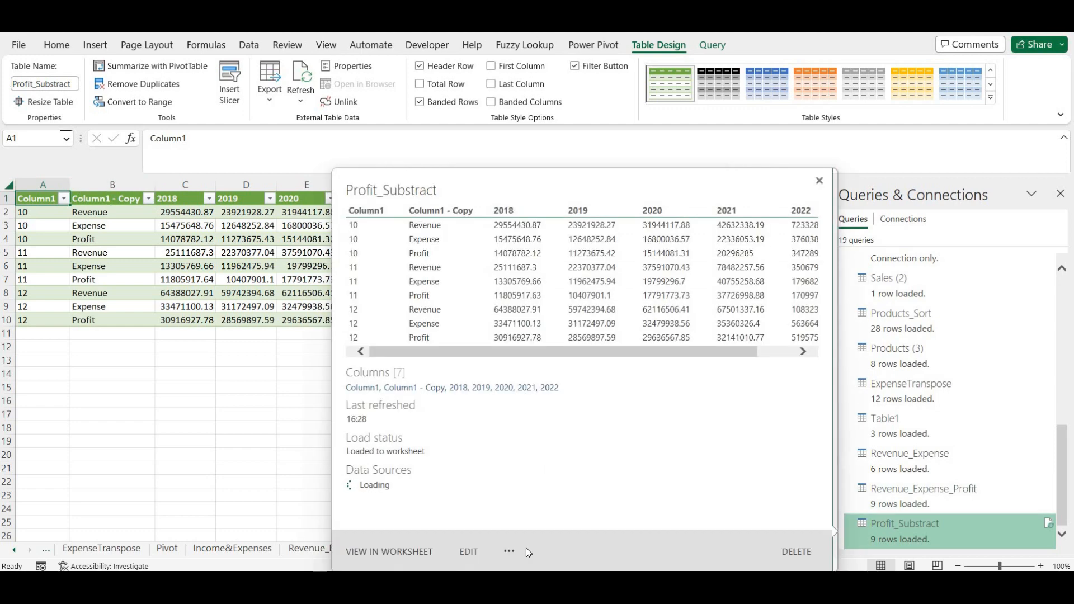
click(470, 552)
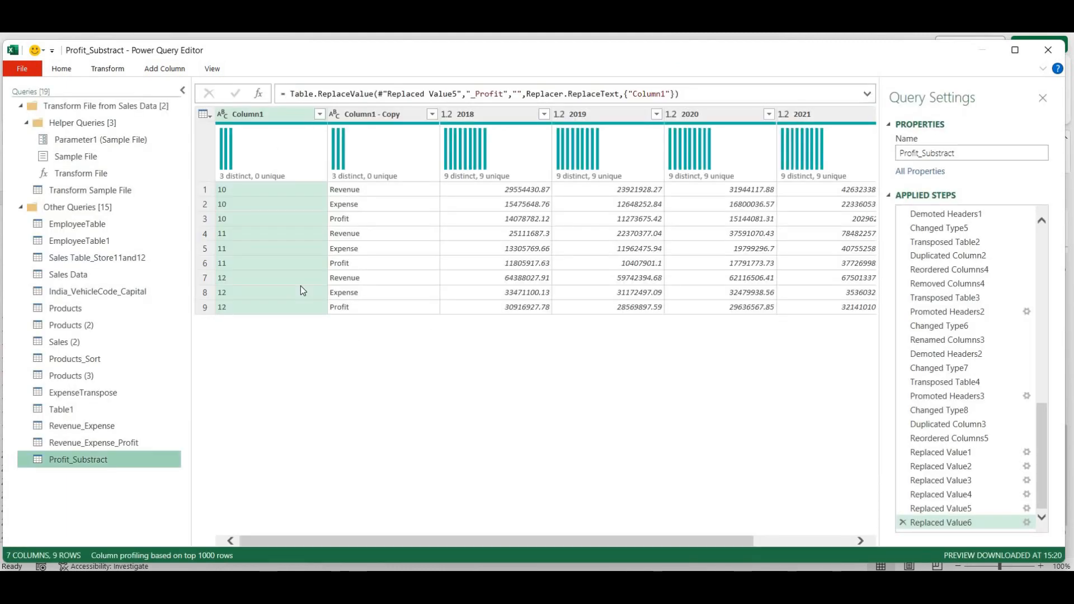
double_click(273, 117)
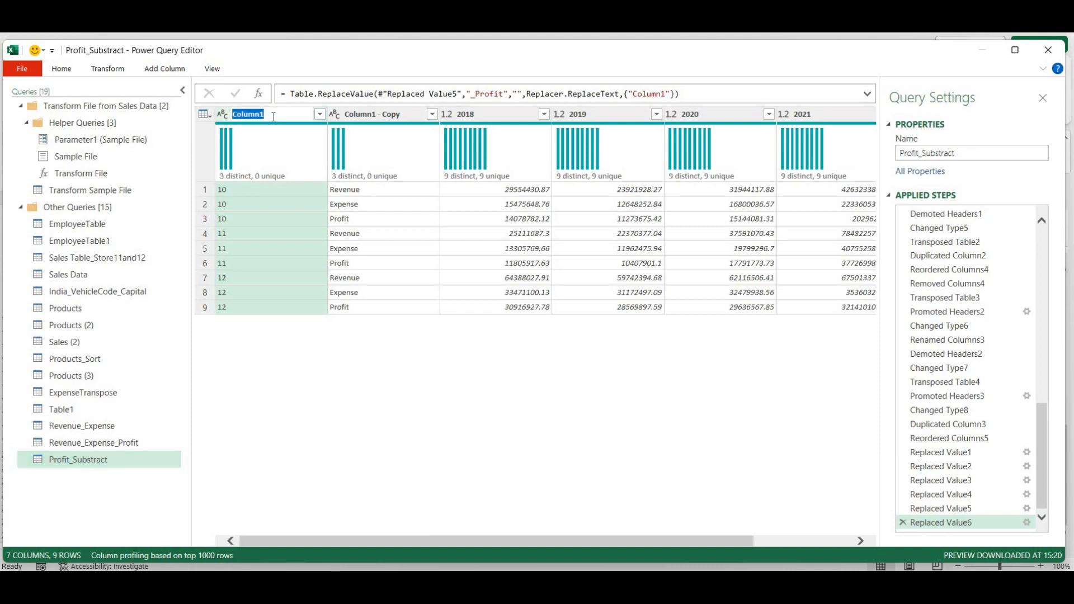
text(StoreID)
key(Return)
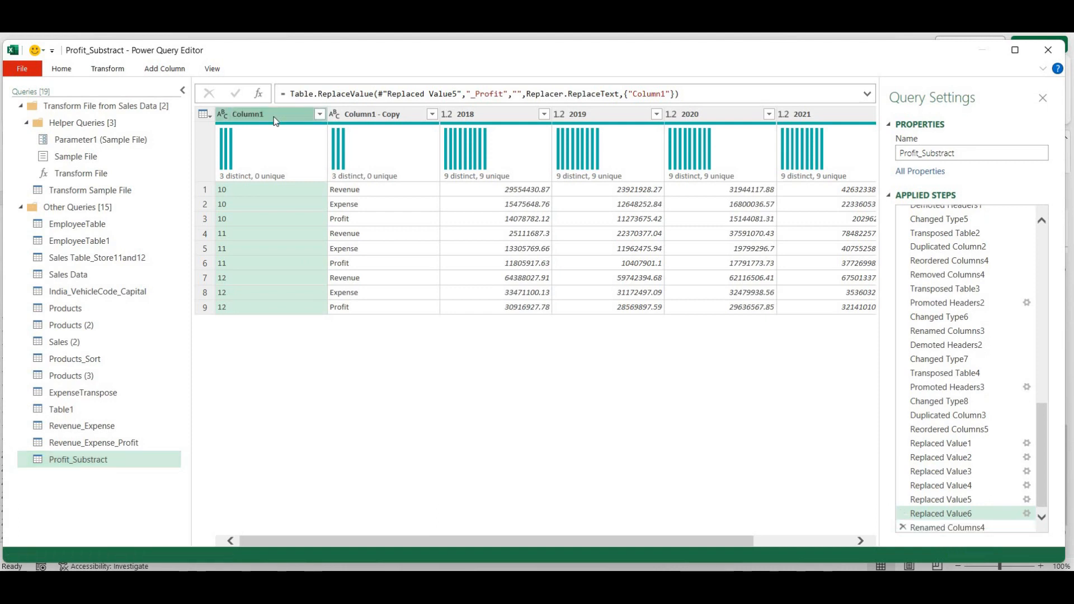
Rename the Column1 - Copy column as Descriptions, and close and load the query to the worksheet
double_click(384, 119)
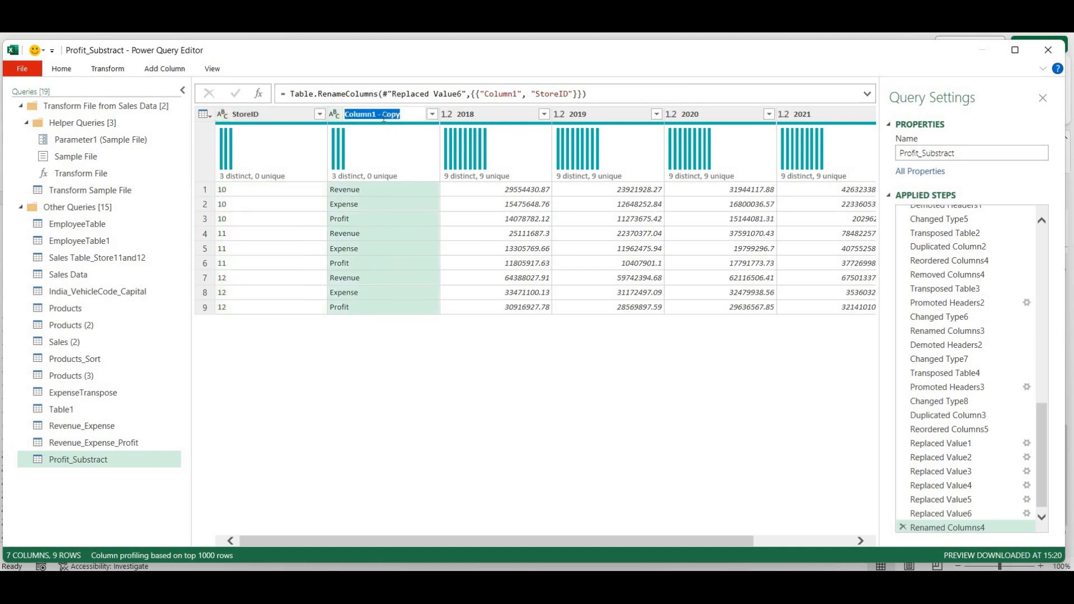
text(Description)
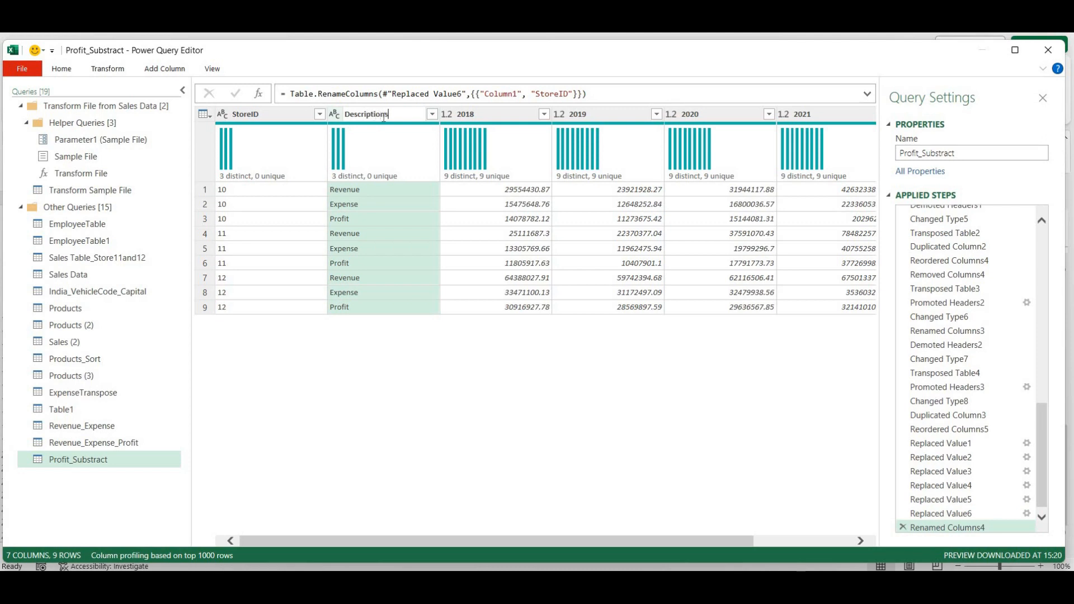
text(s)
key(Return)
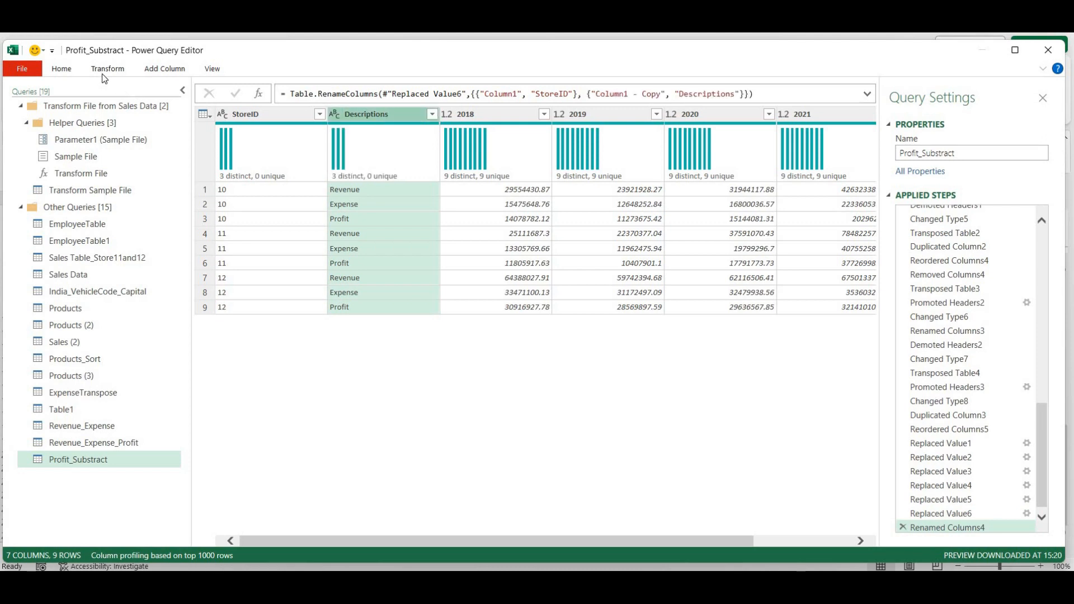
click(57, 71)
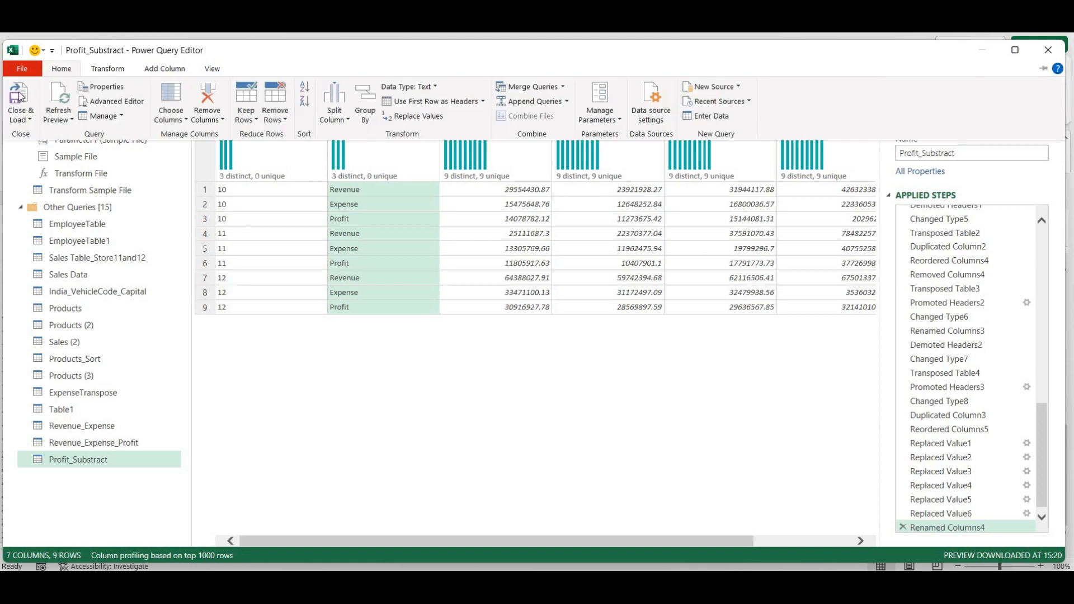
click(19, 95)
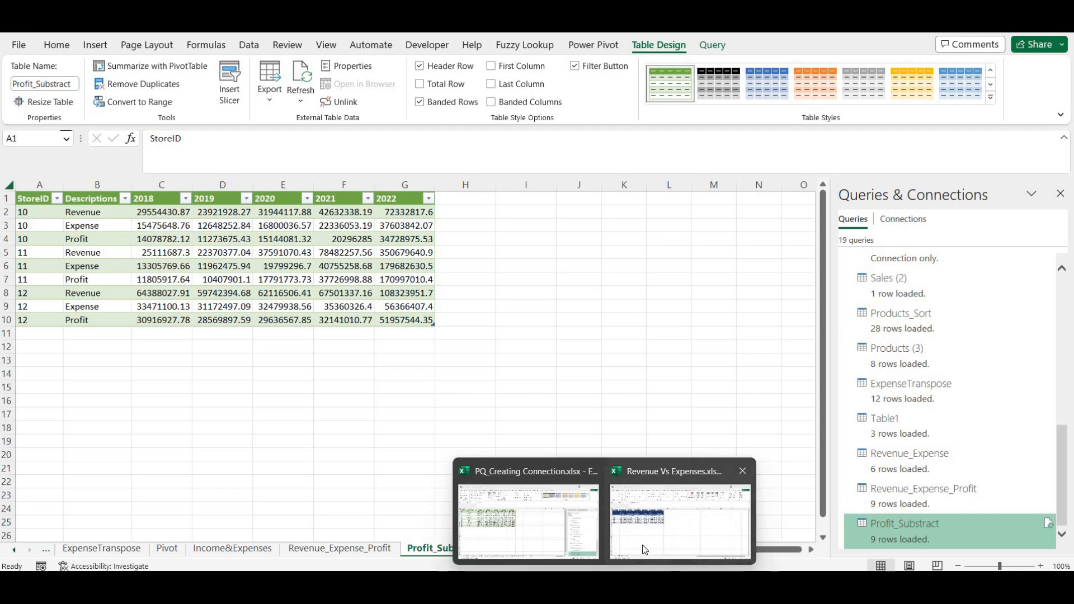
Switch to the Revenue Vs Expenses workbook and extend the table by two columns, with store 13 in H2 and I2 left blank
click(642, 545)
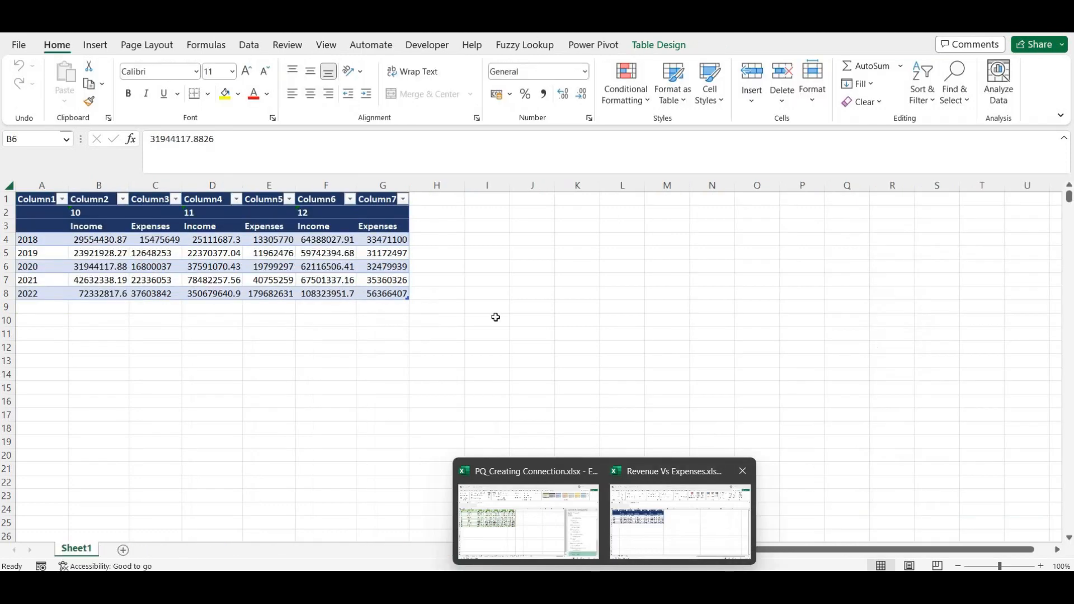
click(441, 214)
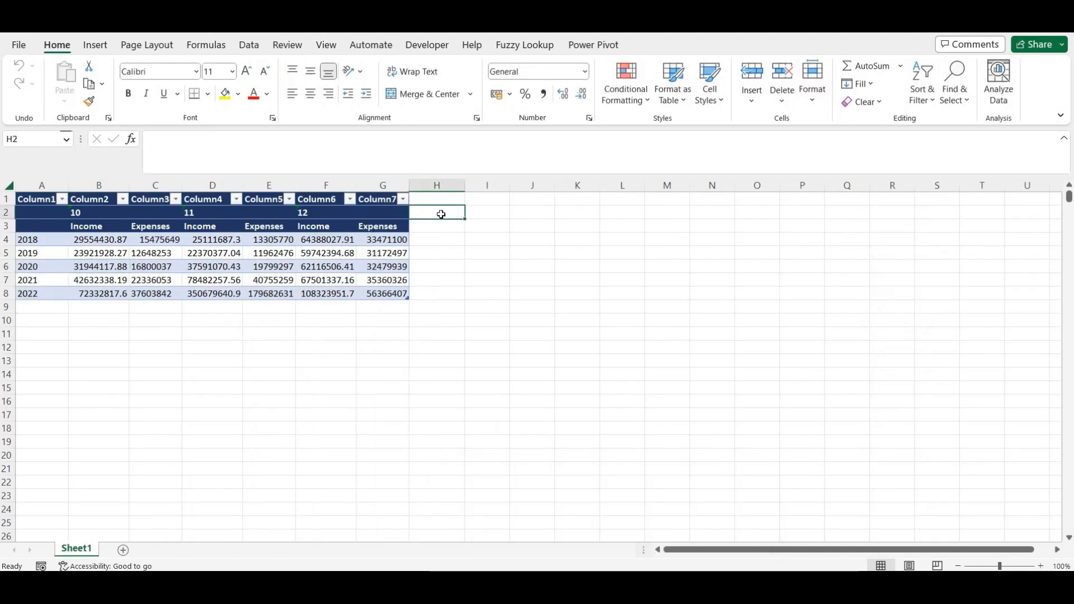
text(13)
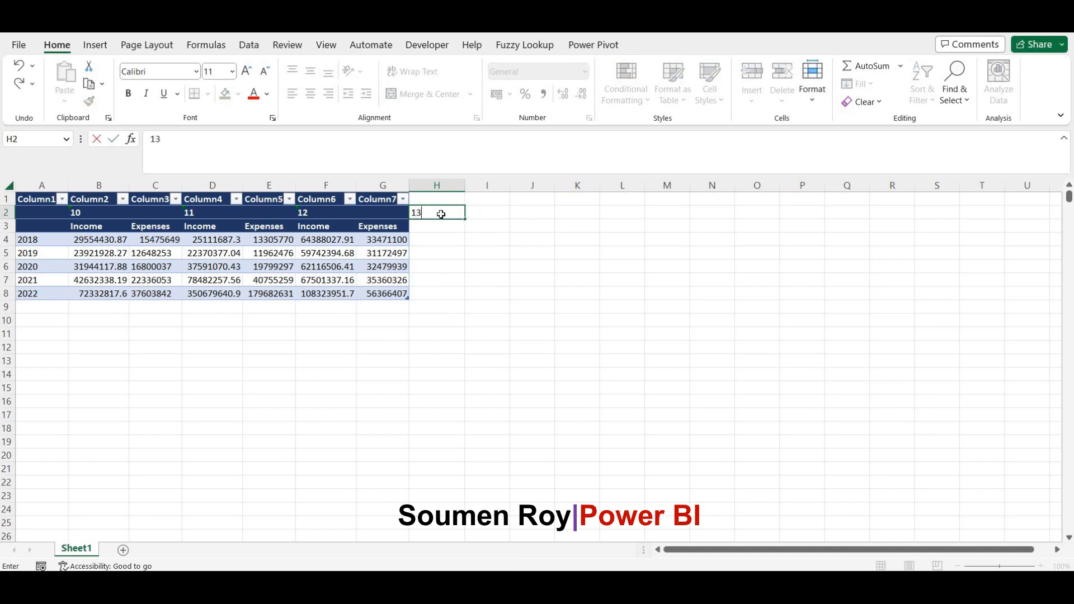
key(Tab)
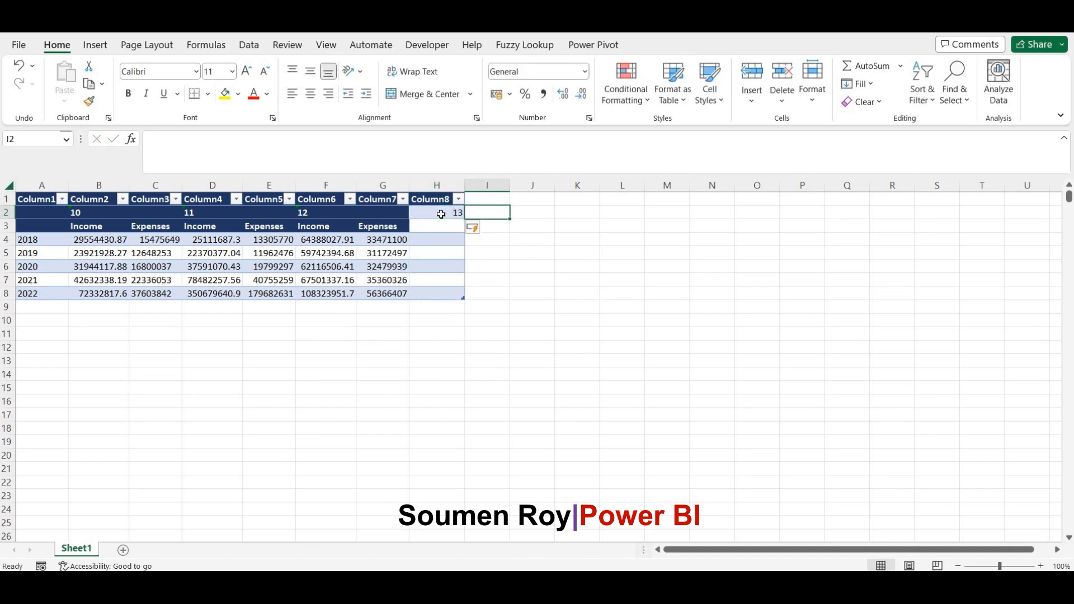
text(13)
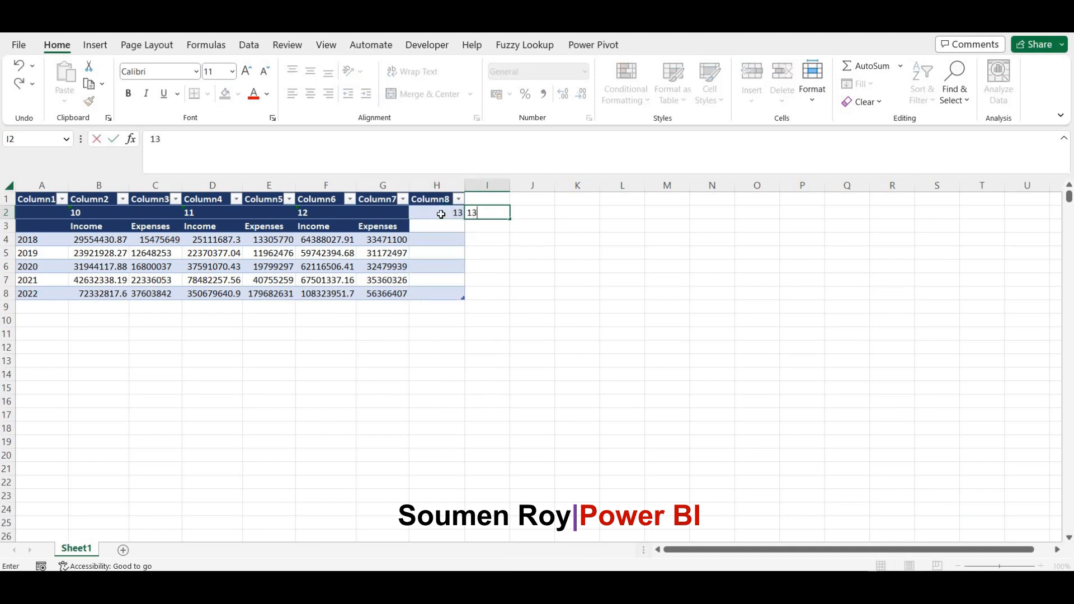
key(ctrl+Return)
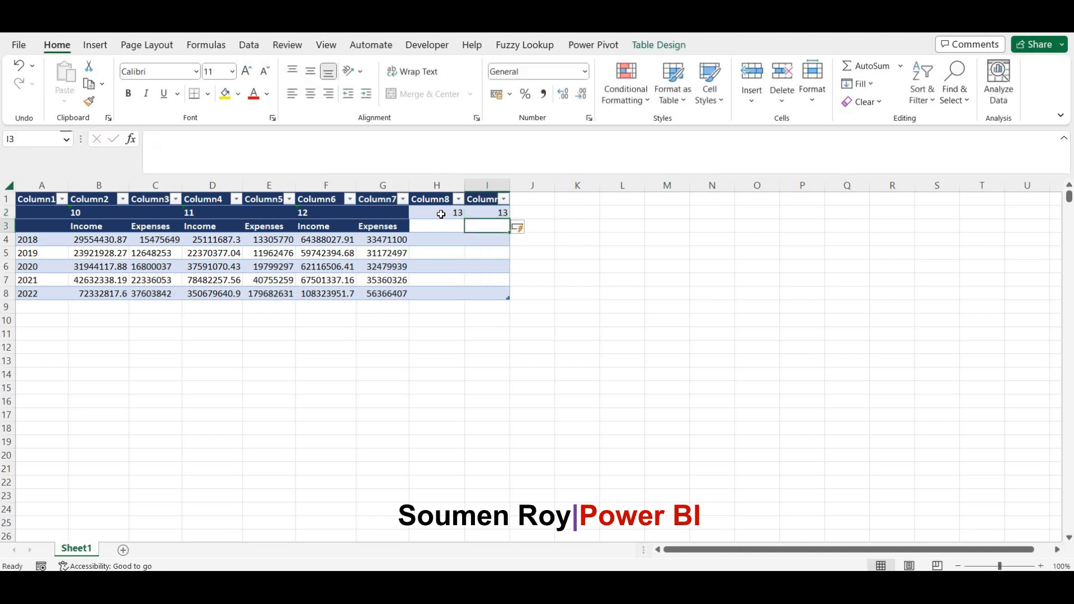
key(Delete)
key(Left)
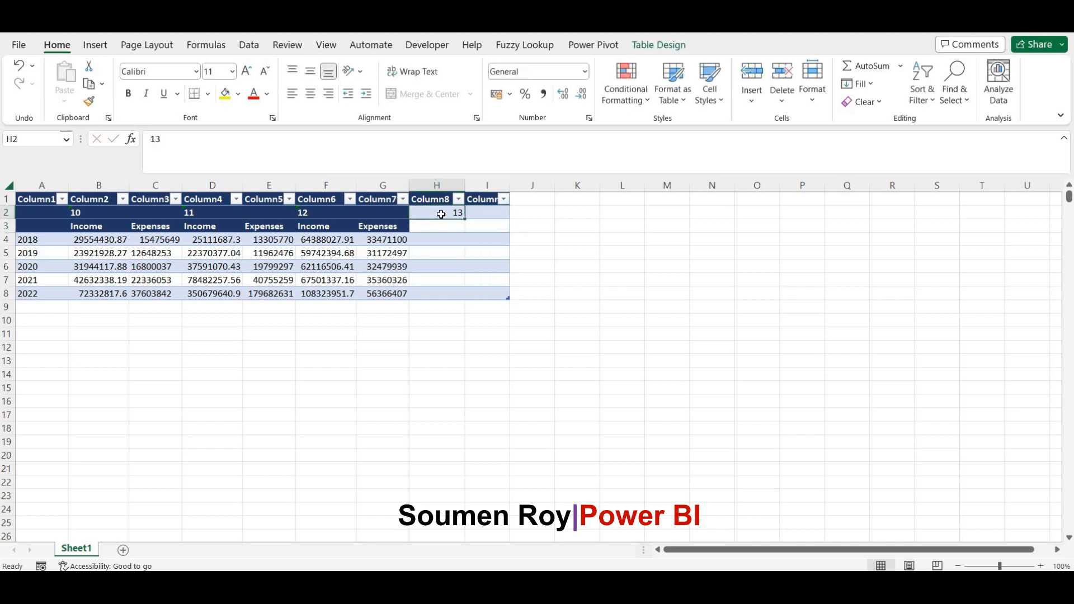
Add a row for the year 2023 directly below 2022 in the table
key(Left)
key(Down)
key(ctrl+Left)
key(Down)
key(Down)
key(Left)
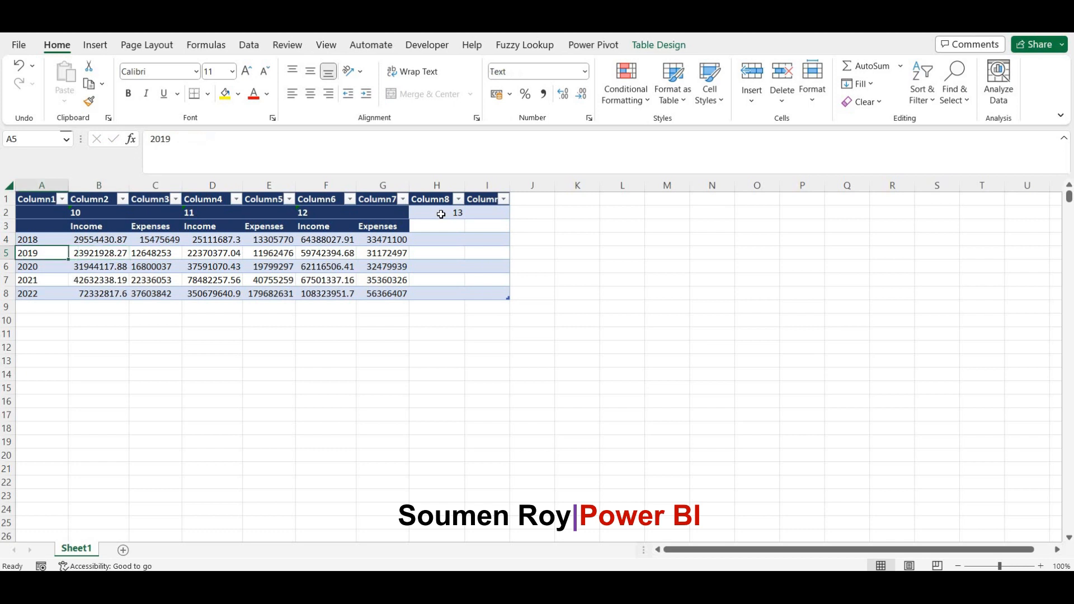
key(ctrl+Down)
key(Down)
text(2023)
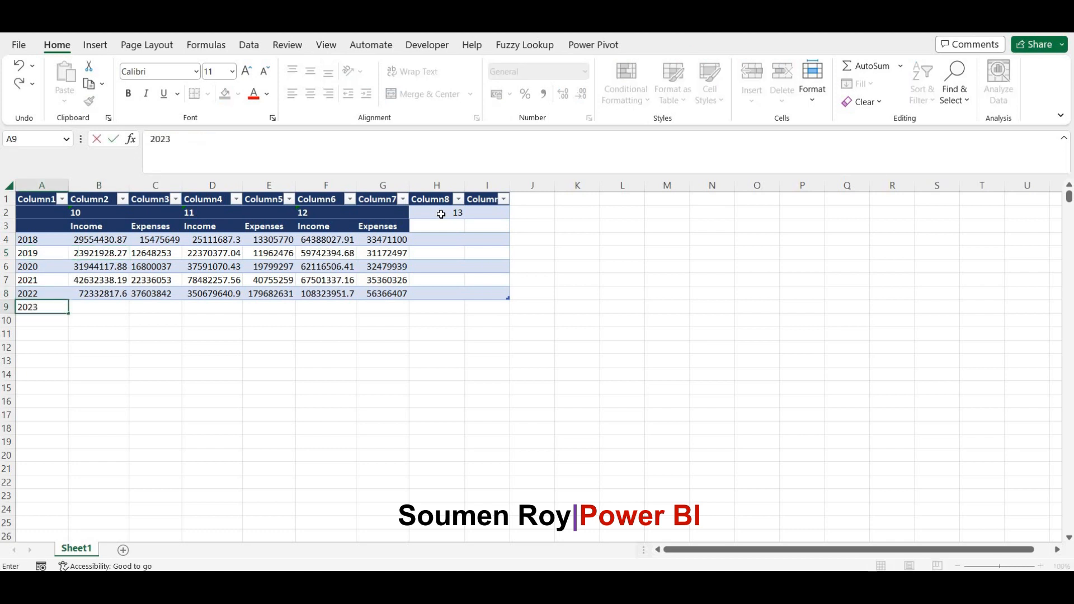
key(Tab)
Enter the formula =RANDBETWEEN(100,999) in cell B9 of the 2023 row
text(=rand)
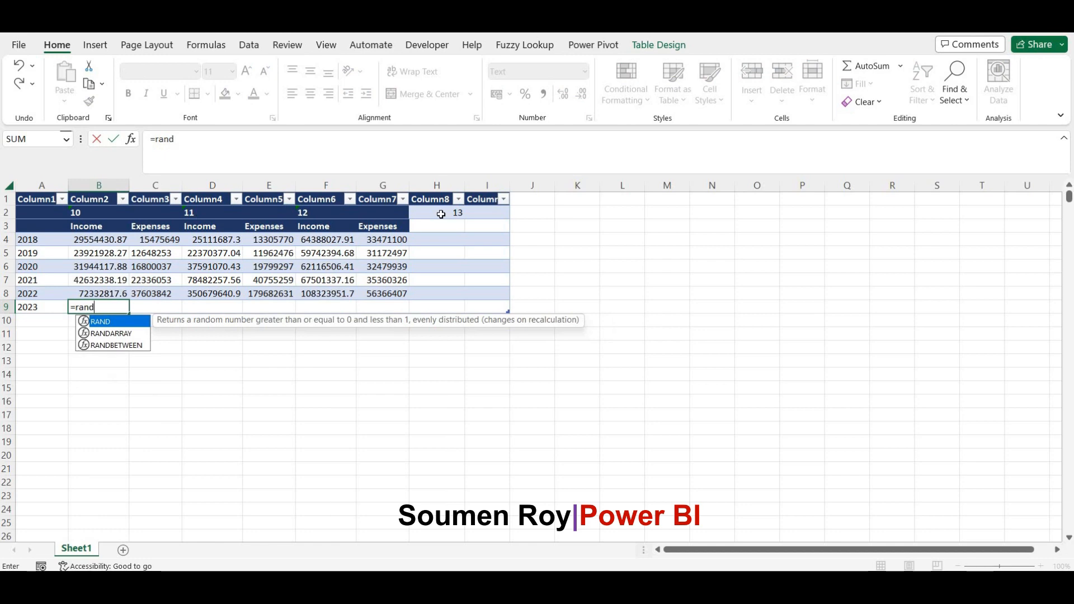
key(Down)
key(Down)
key(Tab)
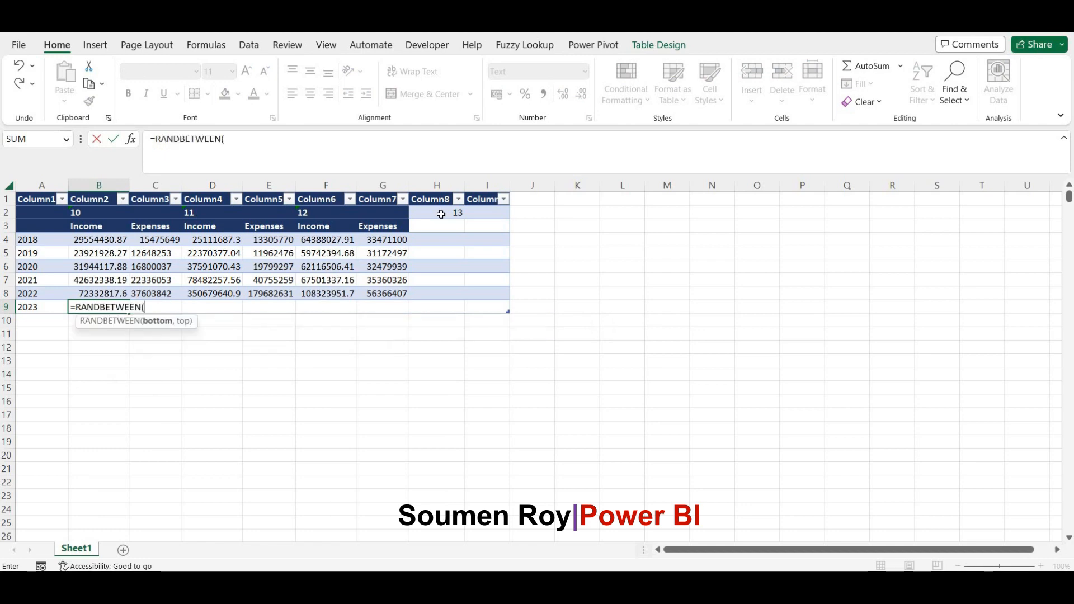
text(100,999)
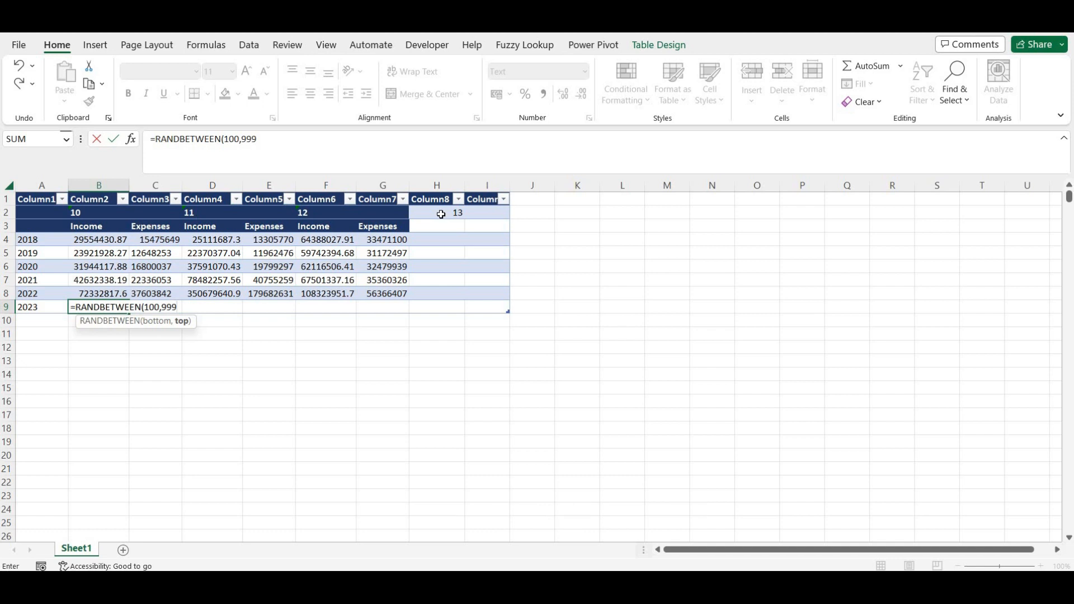
text())
key(Return)
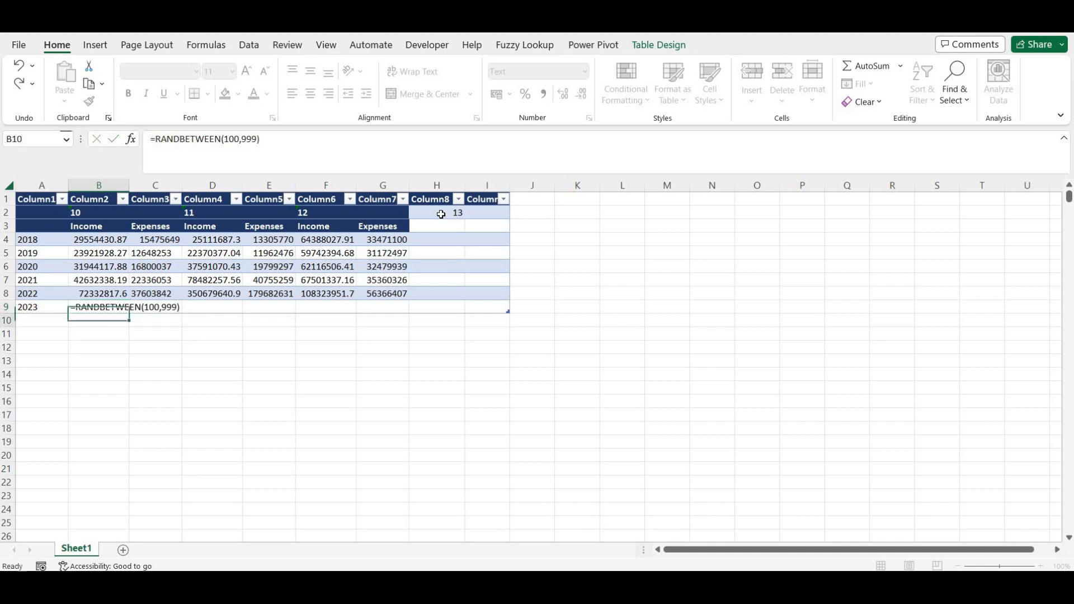
Clear the formatting of cell B9 and re-enter its formula so that it calculates
key(Up)
key(alt+h)
key(e)
key(f)
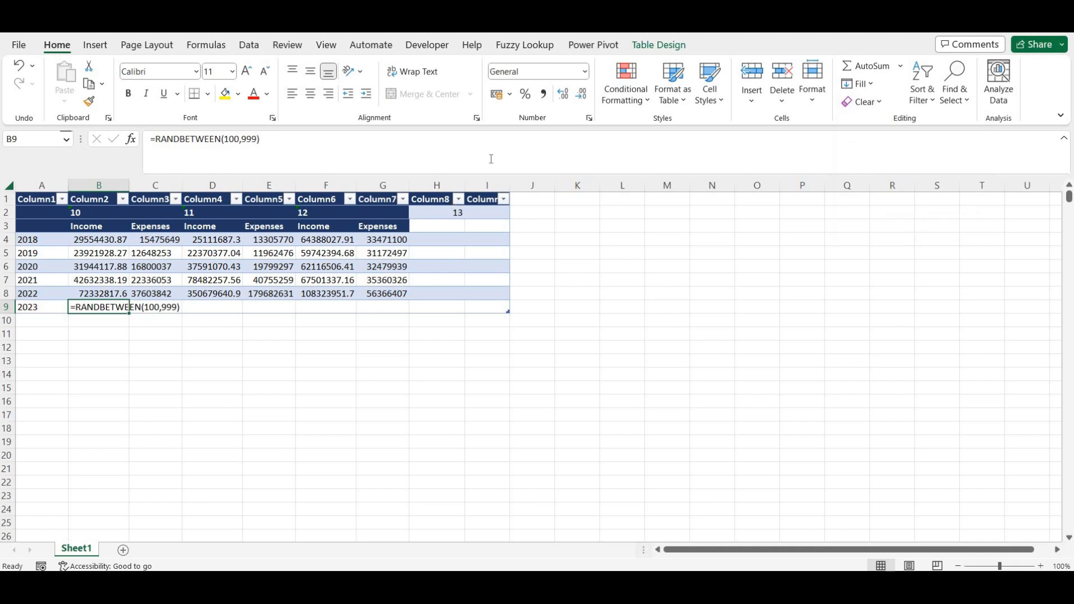
key(F2)
key(ctrl+Return)
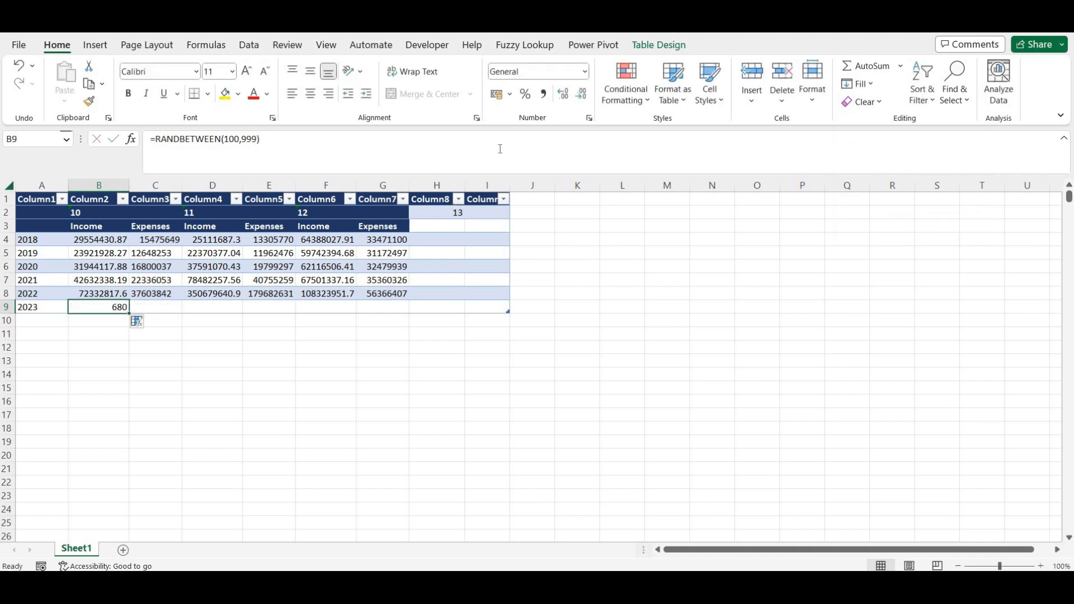
Fill the RANDBETWEEN formula from B9 across the 2023 row through I9
key(shift+Right)
key(shift+Right)
key(shift+Right)
key(shift+Right)
key(shift+Right)
key(shift+Right)
key(shift+Right)
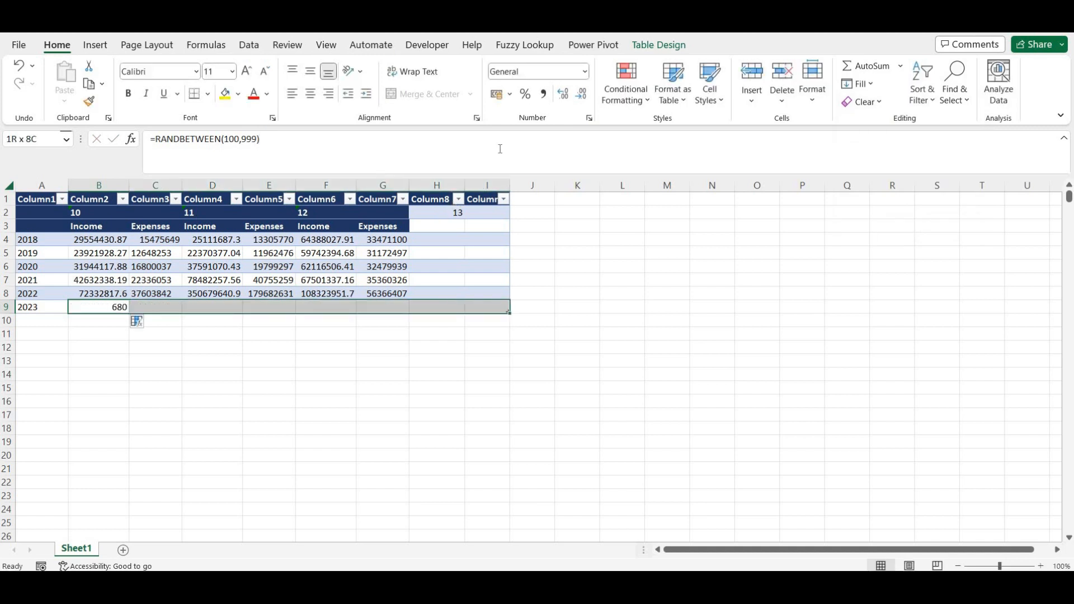
key(ctrl+r)
Copy the formulas in H9:I9 and paste them into H3:I3 under store 13
key(Right)
key(Right)
key(Right)
key(Right)
key(Right)
key(Right)
key(shift+Right)
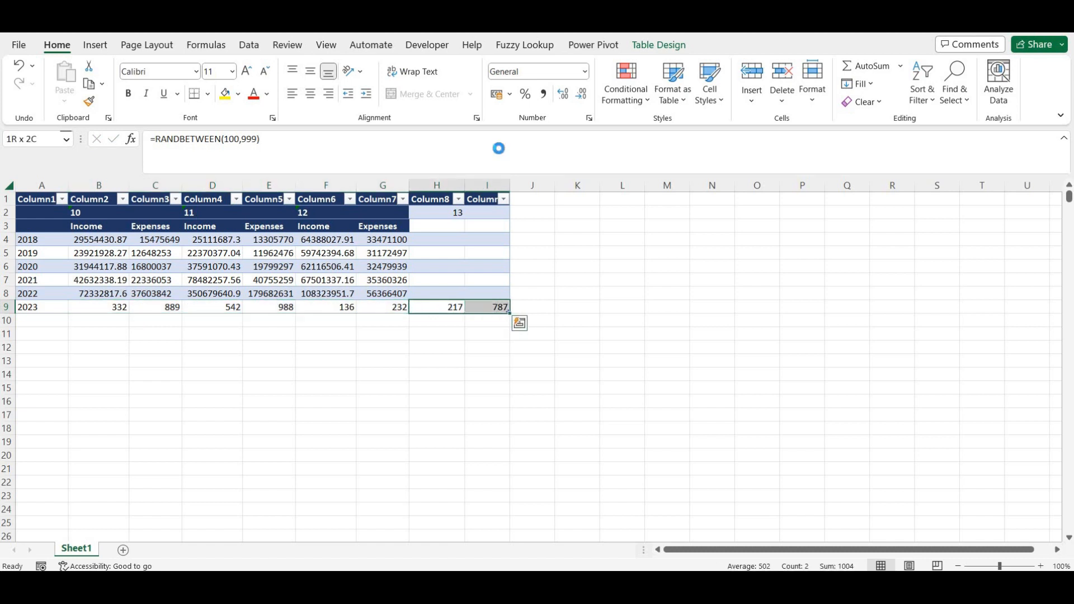
key(ctrl+c)
key(Up)
key(Up)
key(Up)
key(Up)
key(Up)
key(Up)
key(ctrl+v)
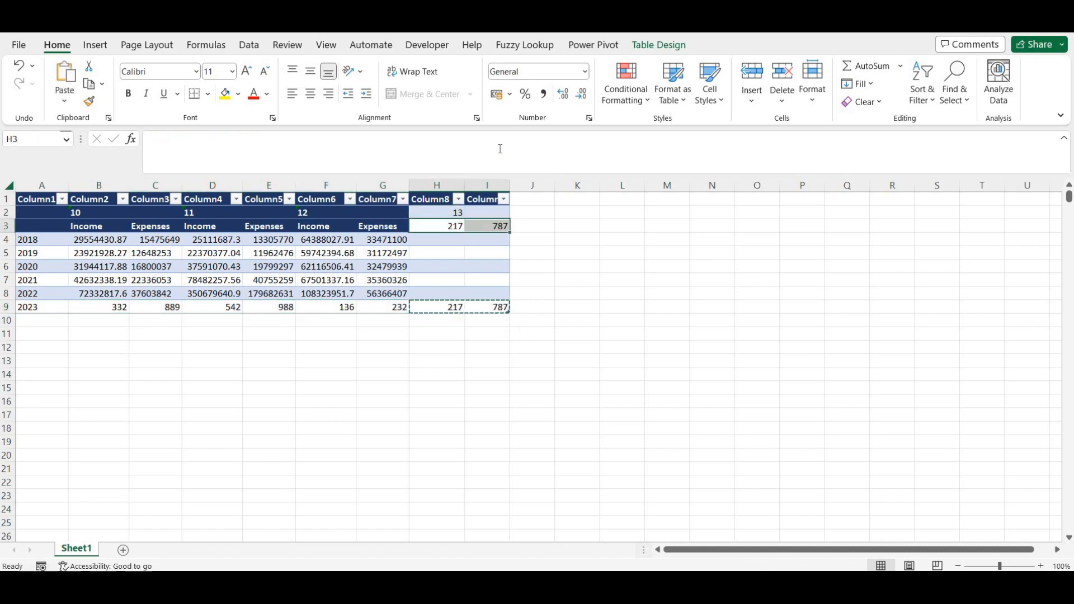
Paste the copied random-number formulas into H3:I9 to fill the store 13 columns
key(shift+Down)
key(shift+Down)
key(shift+Down)
key(shift+Down)
key(shift+Down)
key(shift+Down)
key(ctrl+v)
key(Escape)
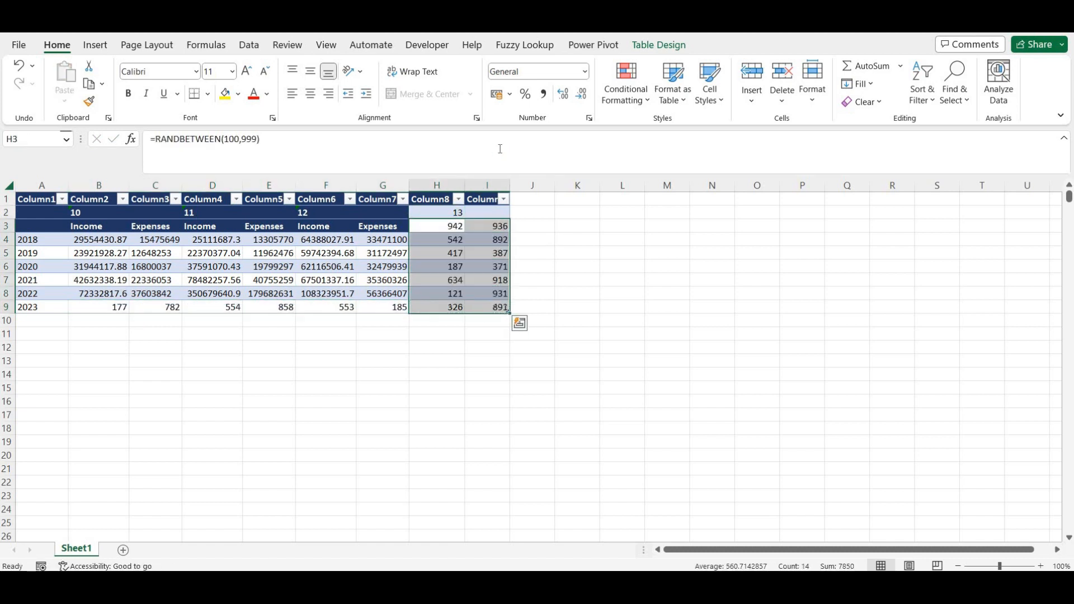
Copy the whole table body and paste it over itself as values only
key(Left)
key(ctrl+a)
key(ctrl+c)
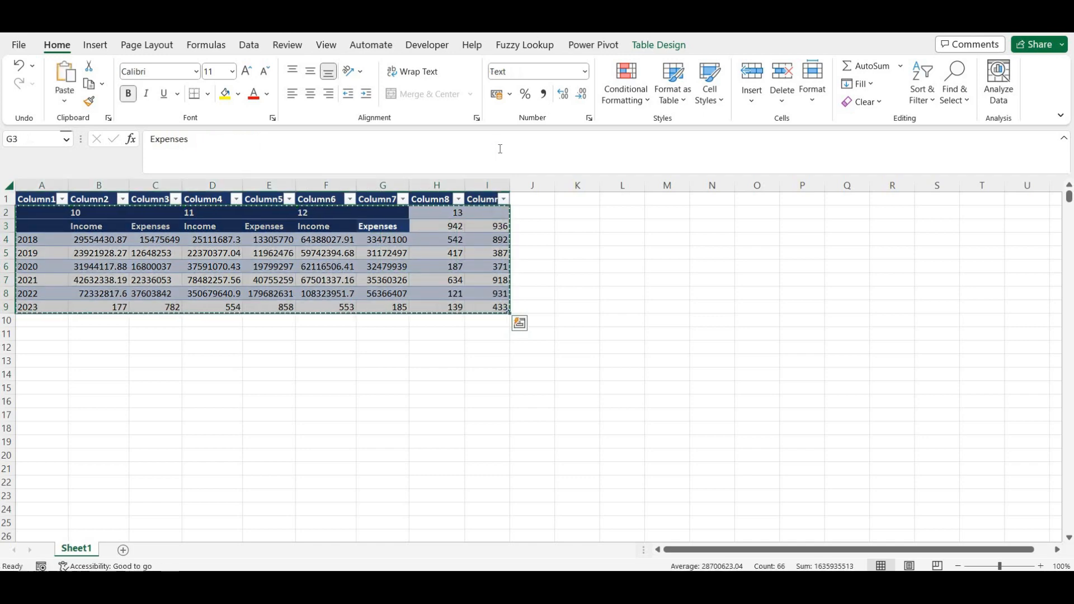
key(ctrl+v)
key(ctrl+alt+v)
key(v)
key(Return)
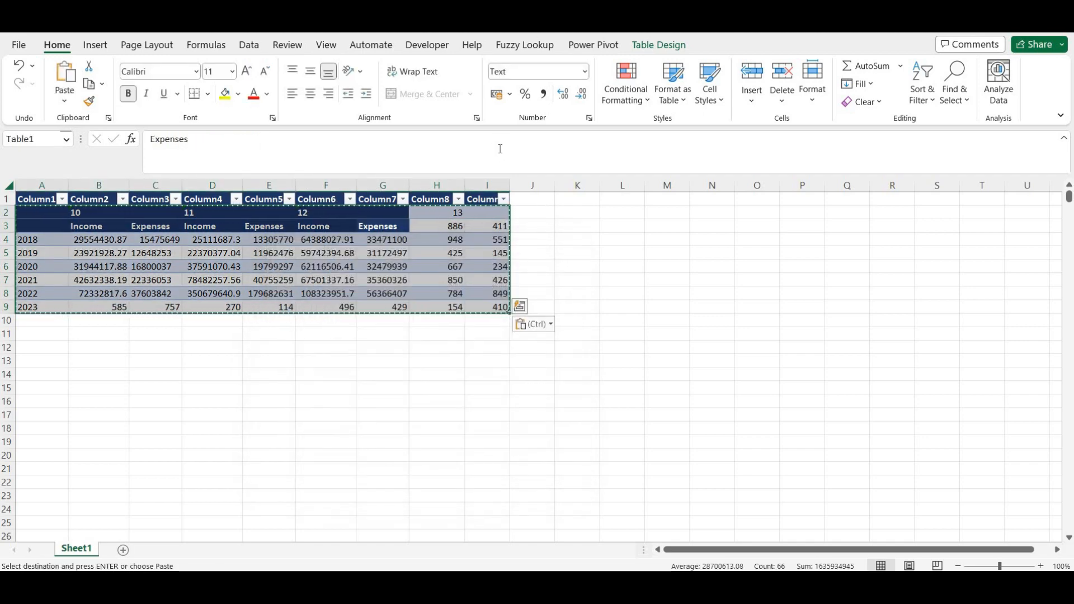
key(Escape)
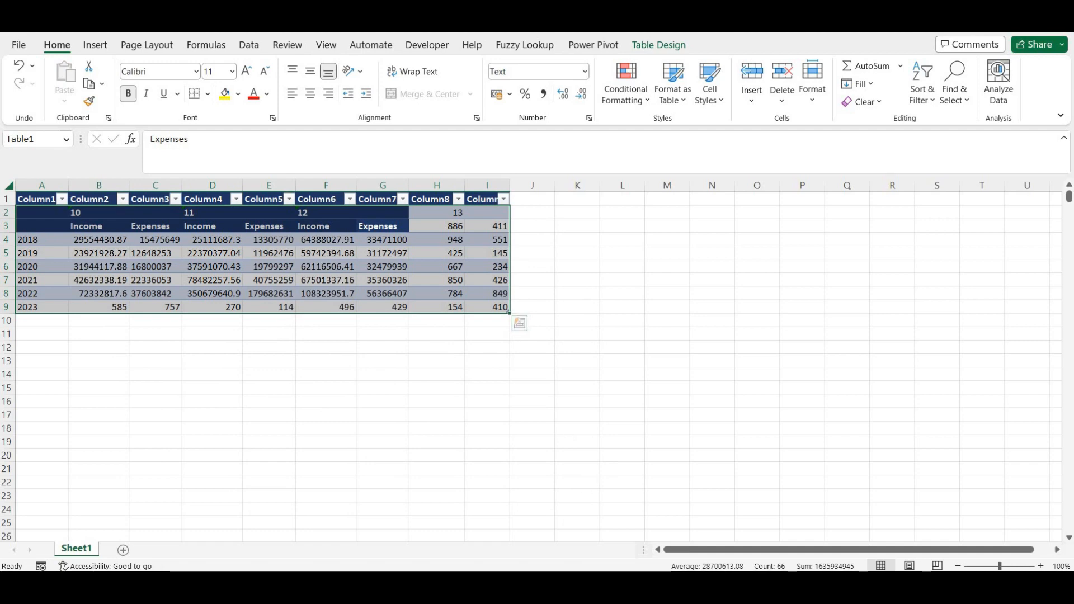
Switch to the PQ_Creating Connection workbook and try to refresh the Profit_Substract query
click(564, 556)
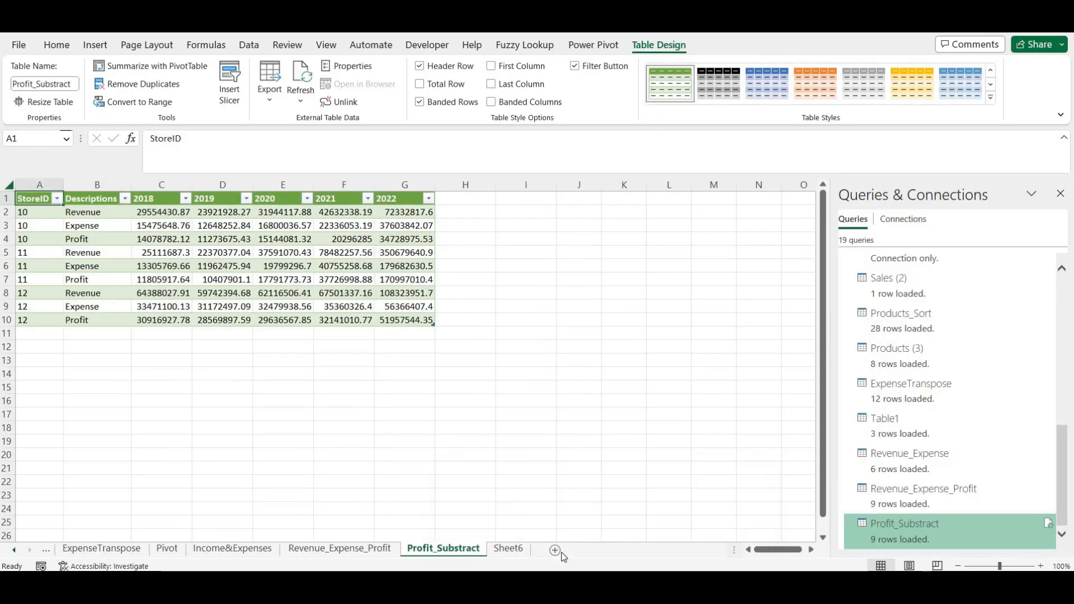
click(1048, 525)
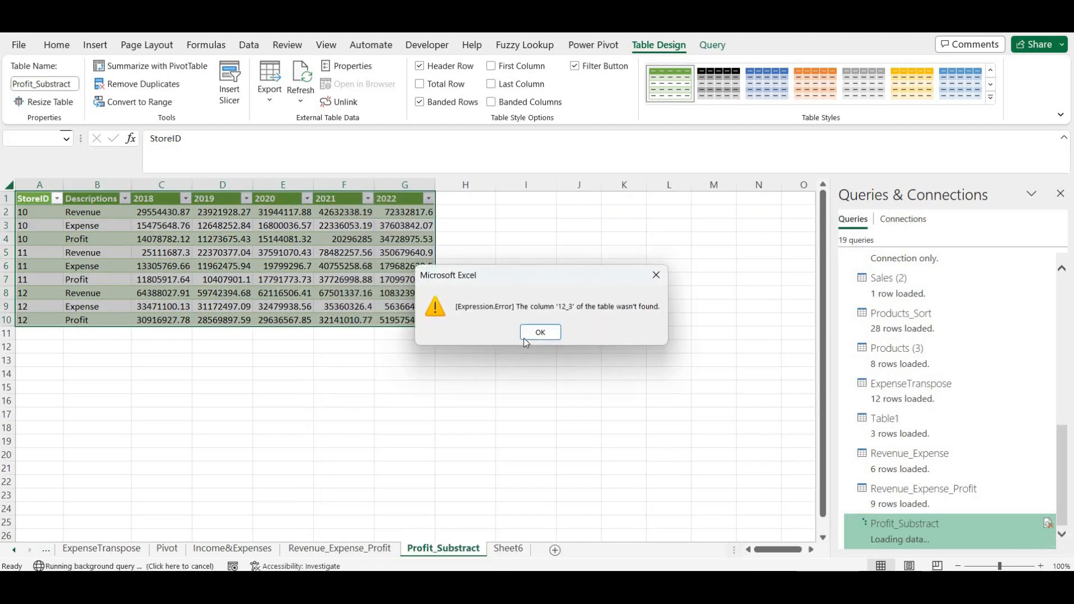
click(544, 334)
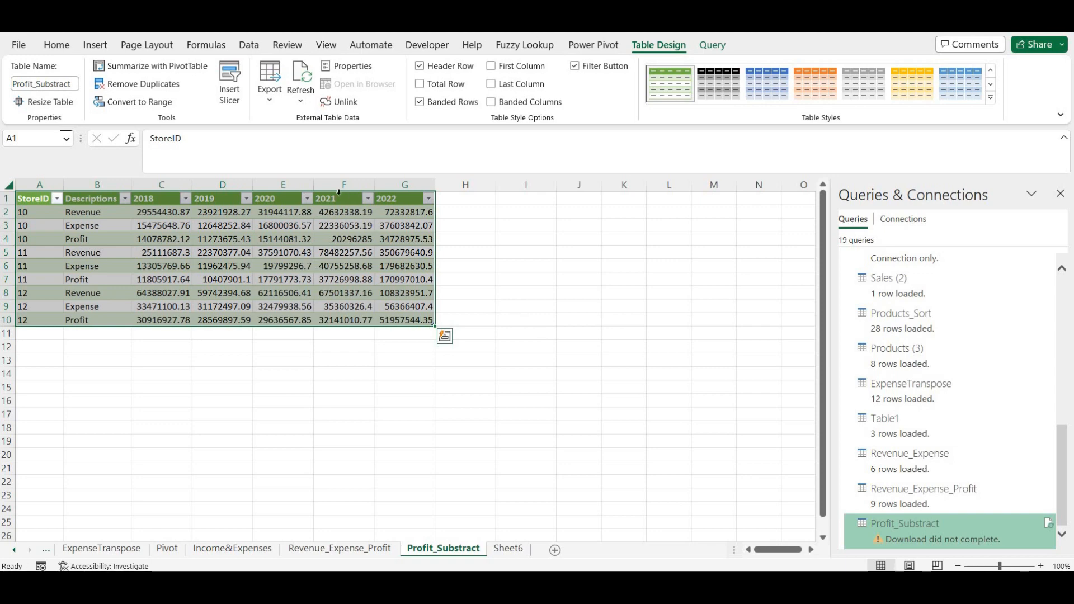
Refresh the Revenue_Expense_Profit query on its own sheet and check the reloaded table
click(370, 551)
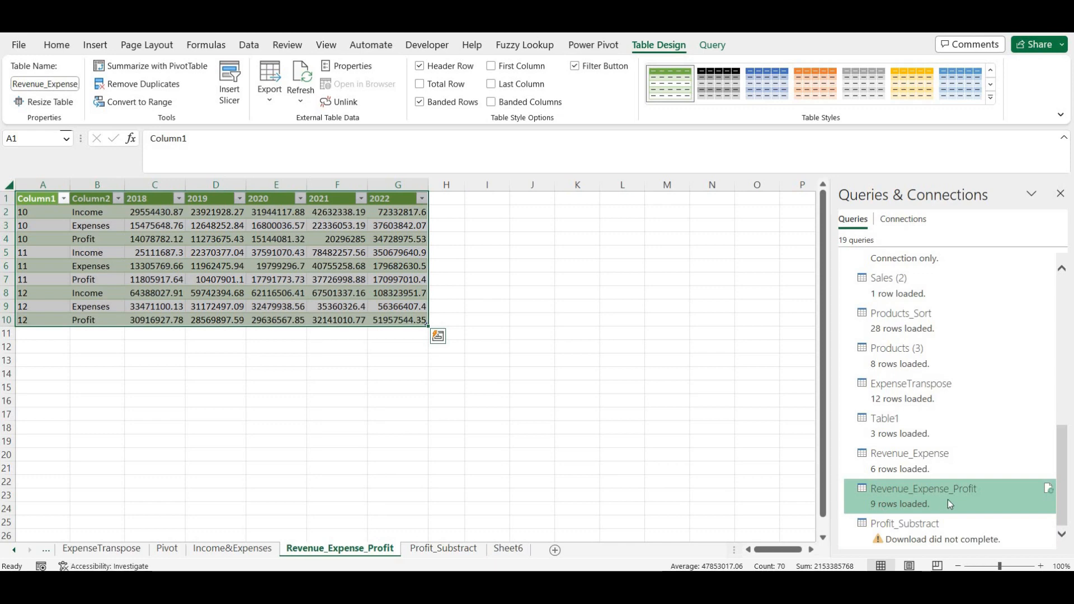
click(1047, 488)
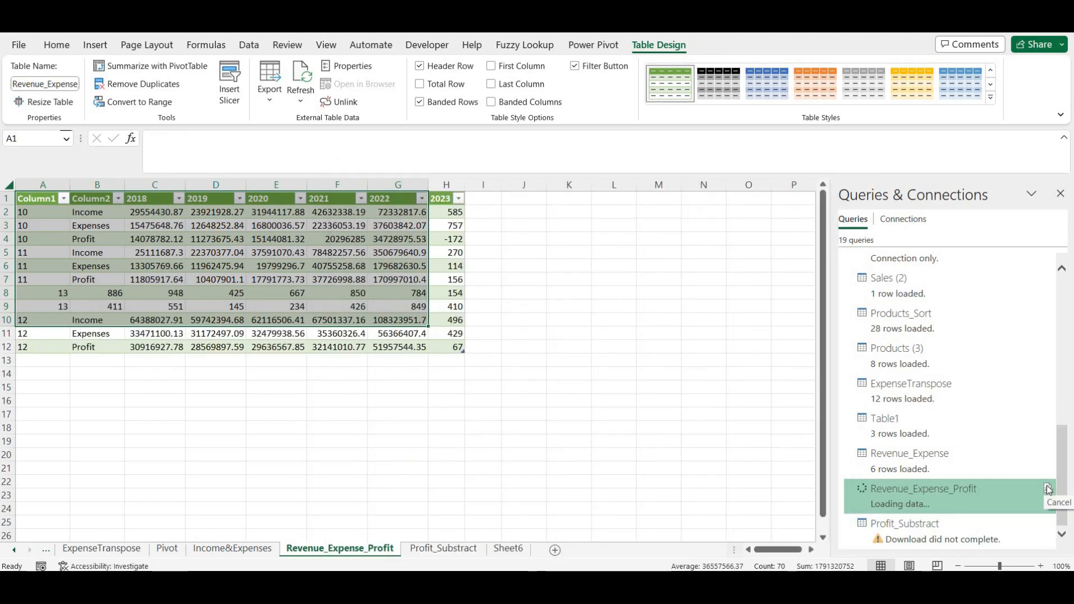
mouse_move(1048, 488)
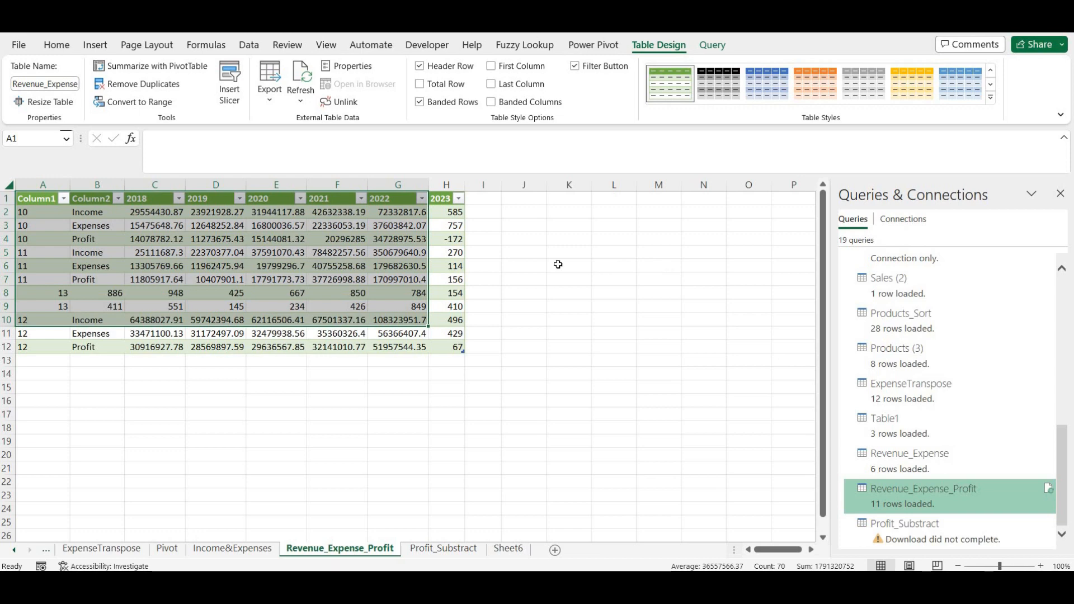
click(489, 202)
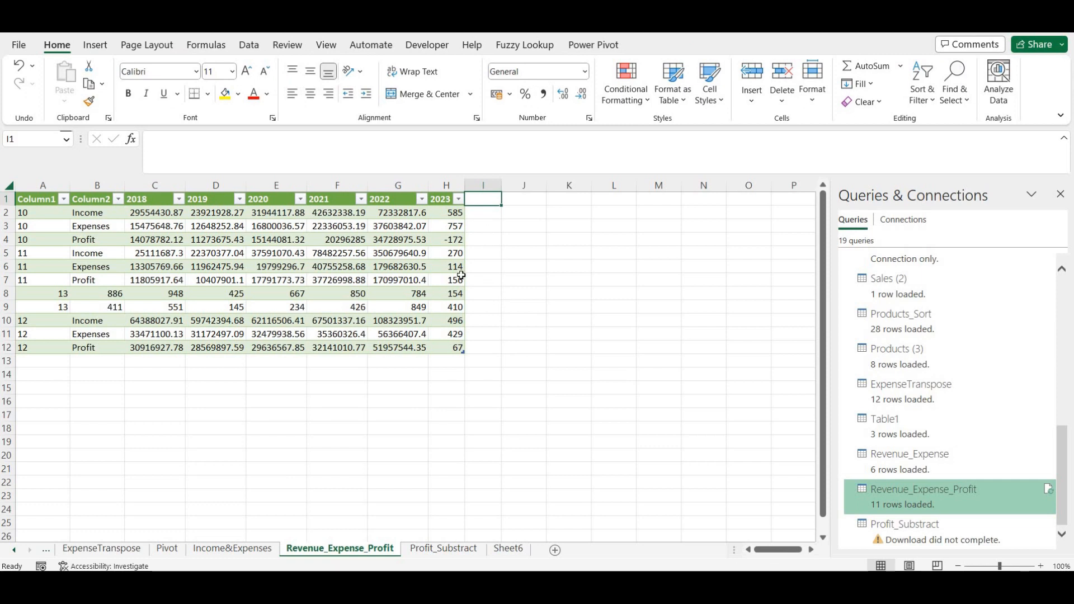
click(43, 199)
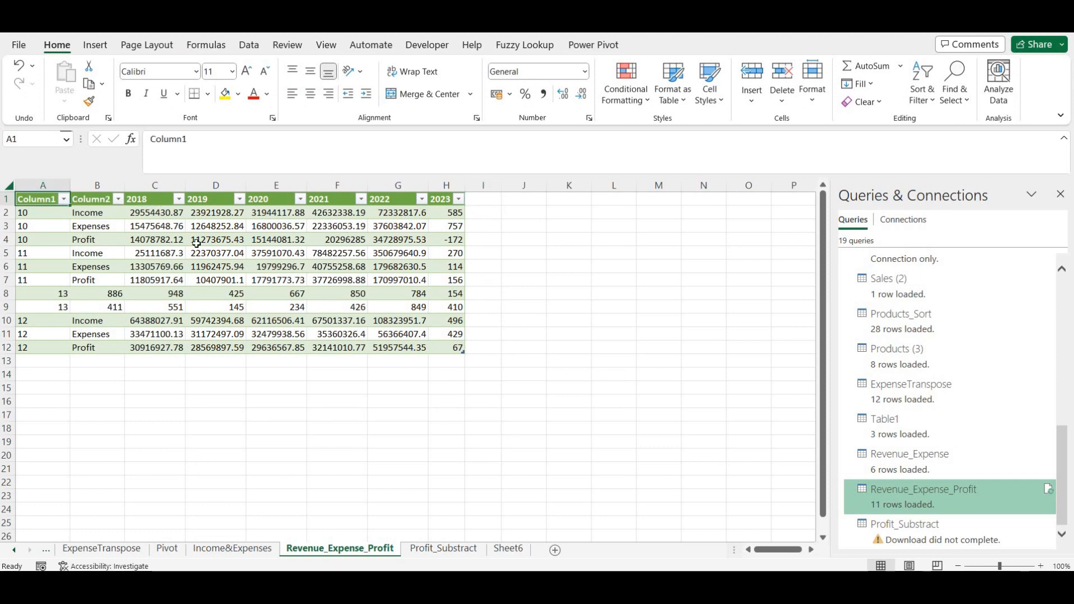
View the product table in Products Table.xlsx and return to the PQ_Creating Connection workbook
click(451, 550)
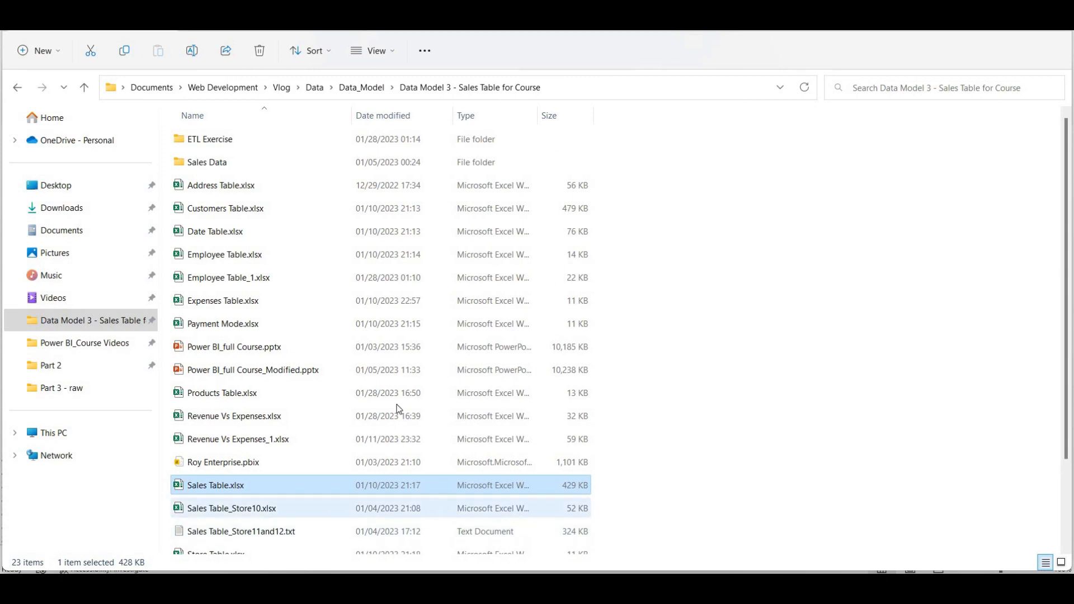
click(367, 394)
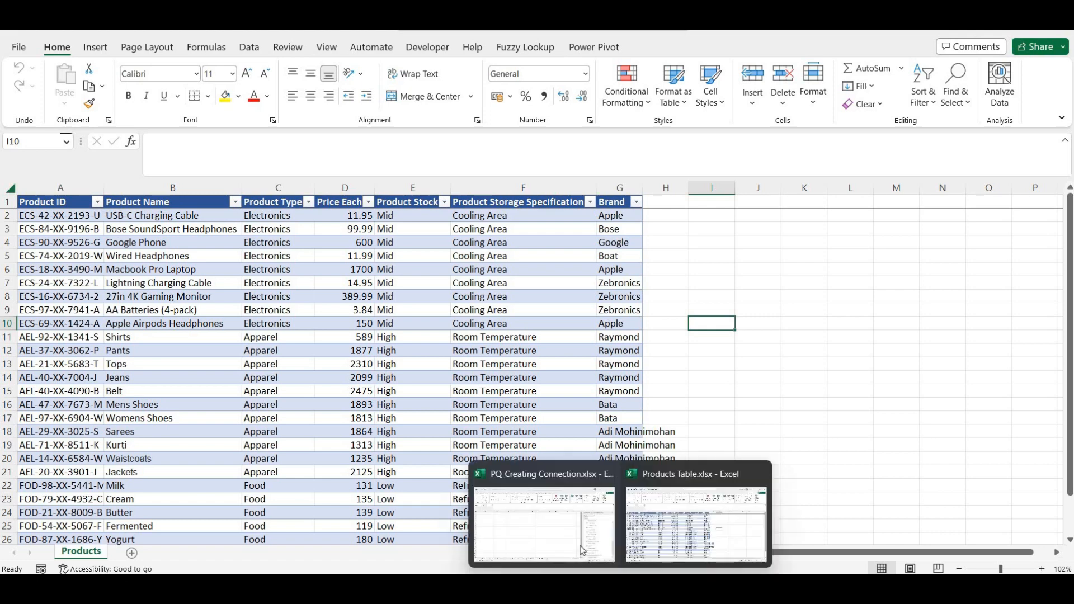
click(550, 479)
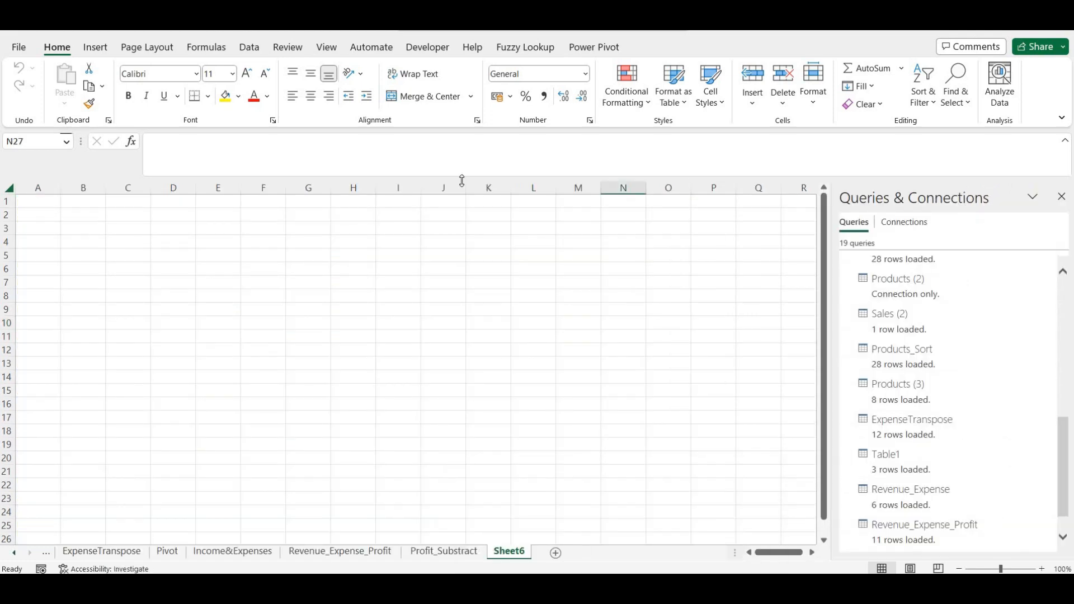
Launch the Power Query Editor from the PQ_Creating Connection workbook
click(249, 50)
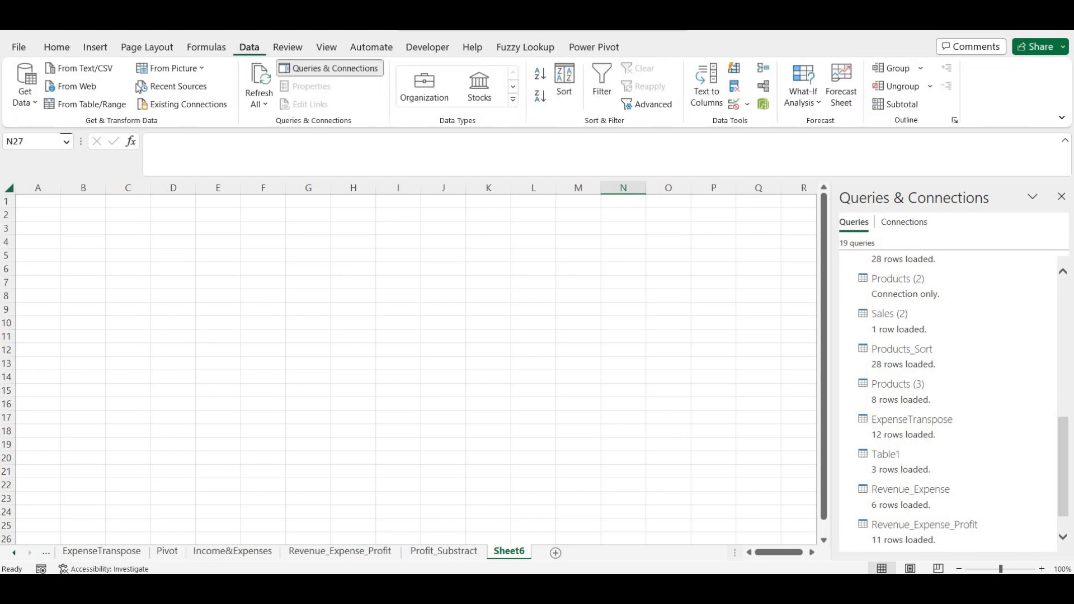
click(26, 92)
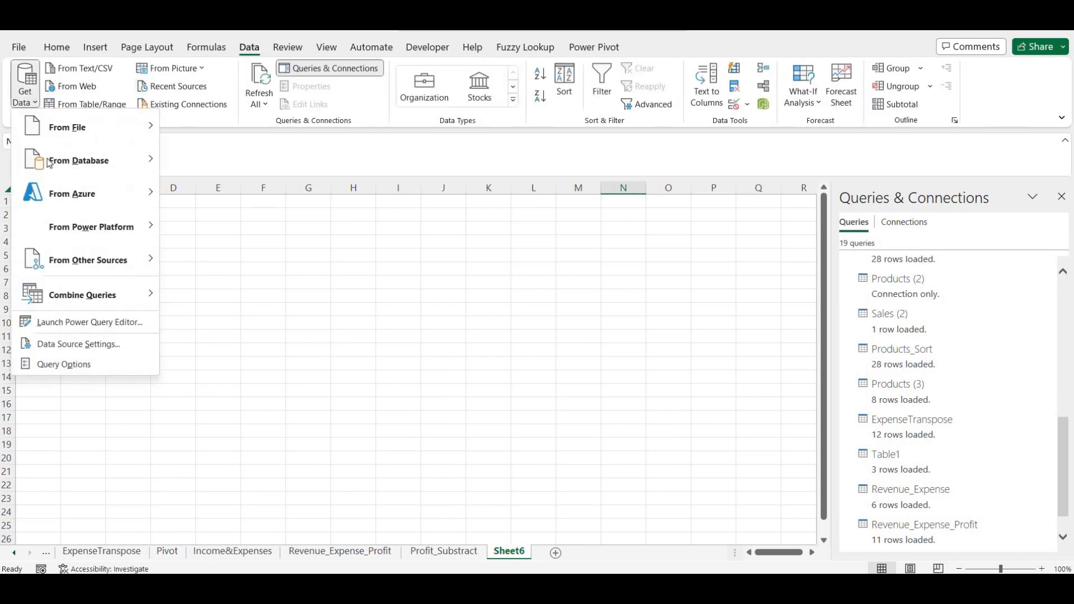
click(90, 323)
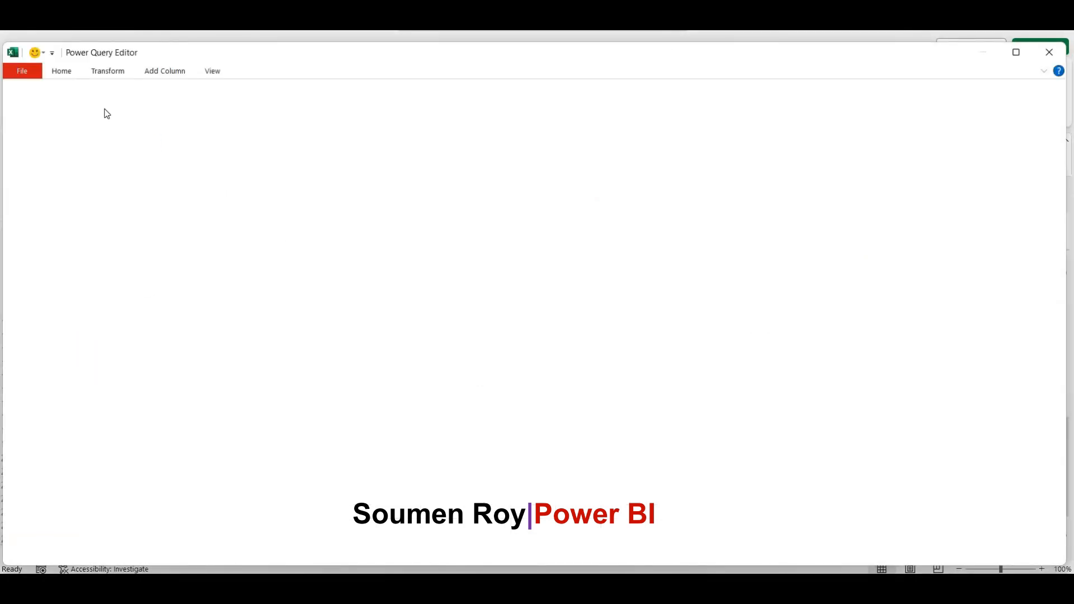
Import Table1 from the Excel file Products Table.xlsx as a new source query
click(59, 72)
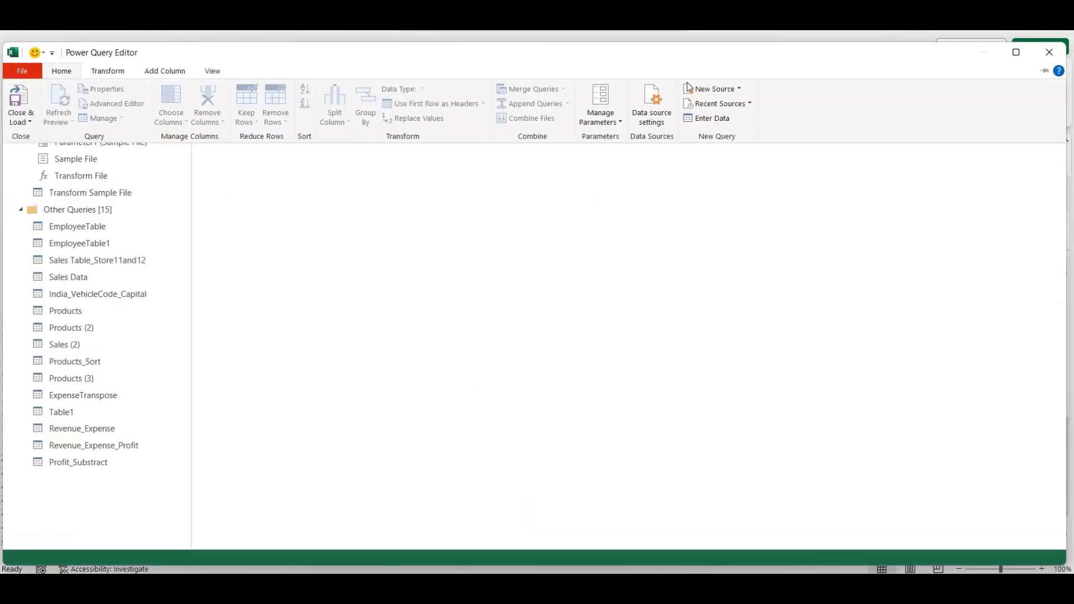
click(730, 91)
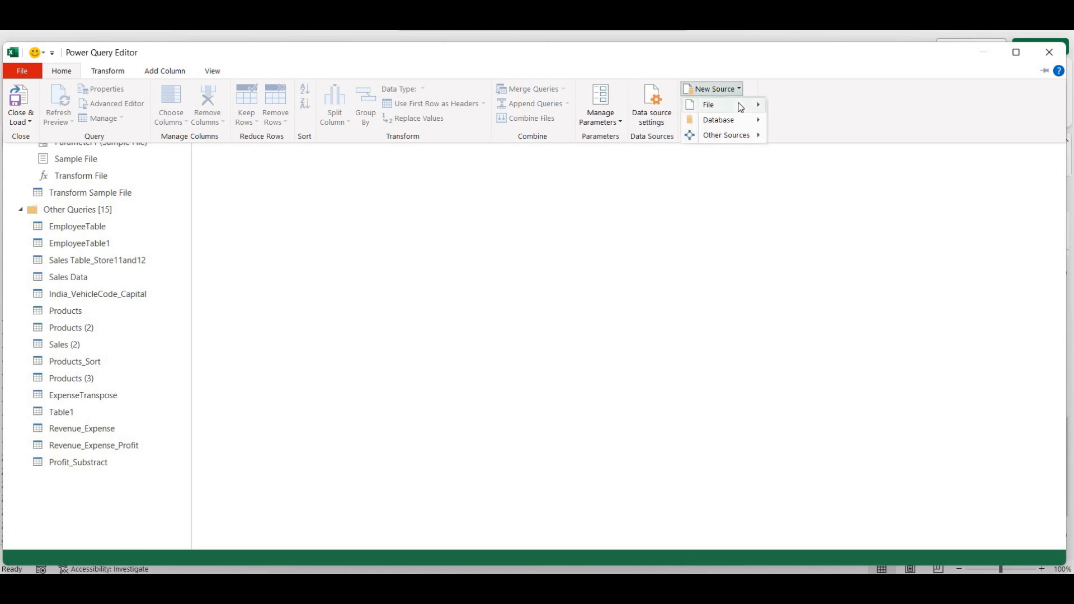
mouse_move(738, 105)
click(796, 108)
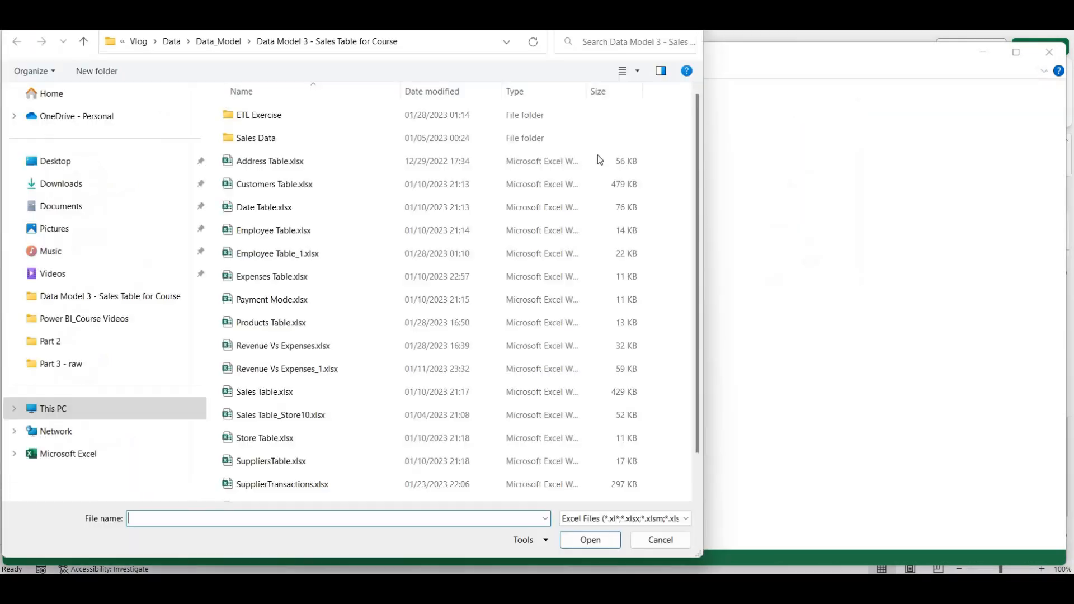
double_click(498, 322)
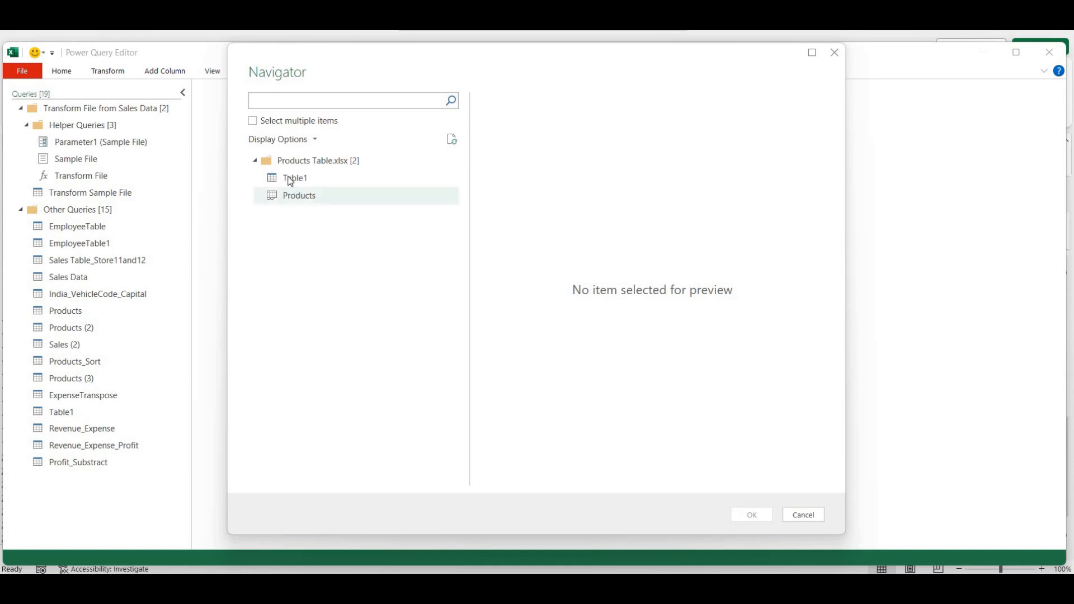
click(291, 180)
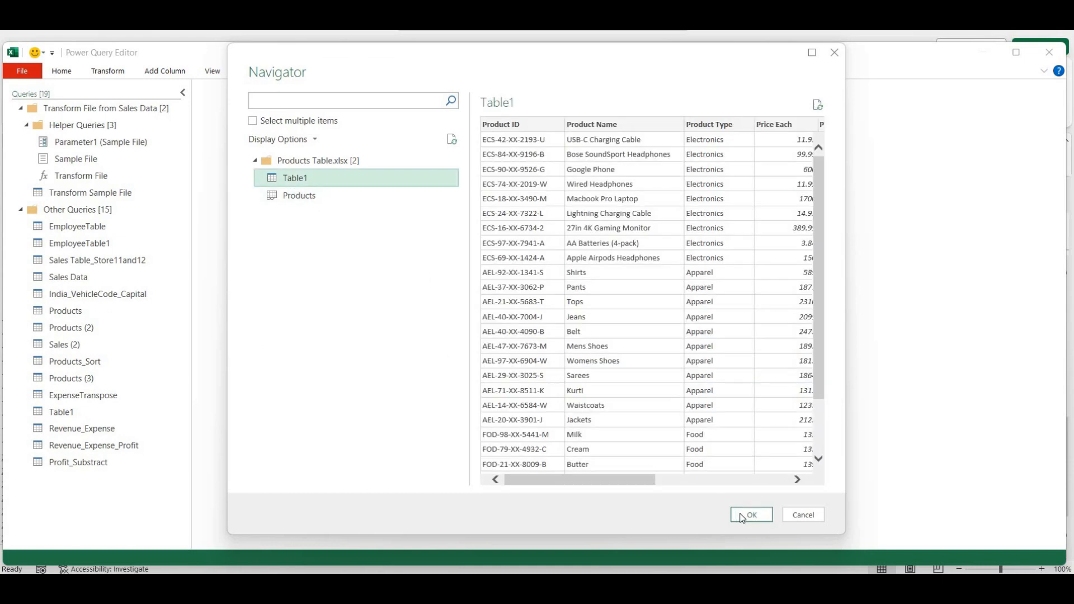
click(751, 515)
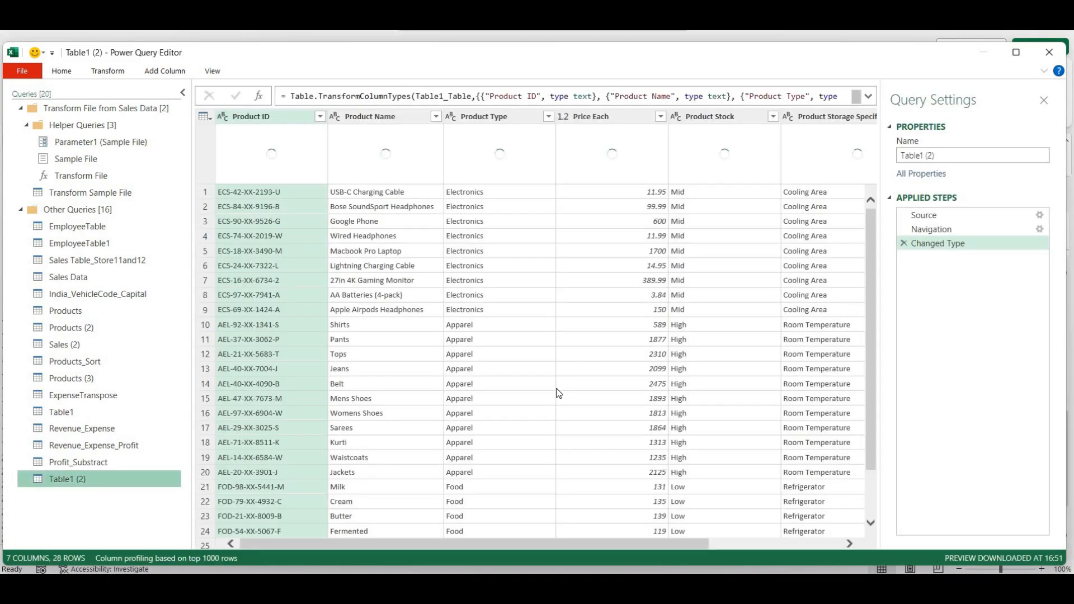
Keep only the Product Type and Price Each columns and remove all other columns
click(519, 117)
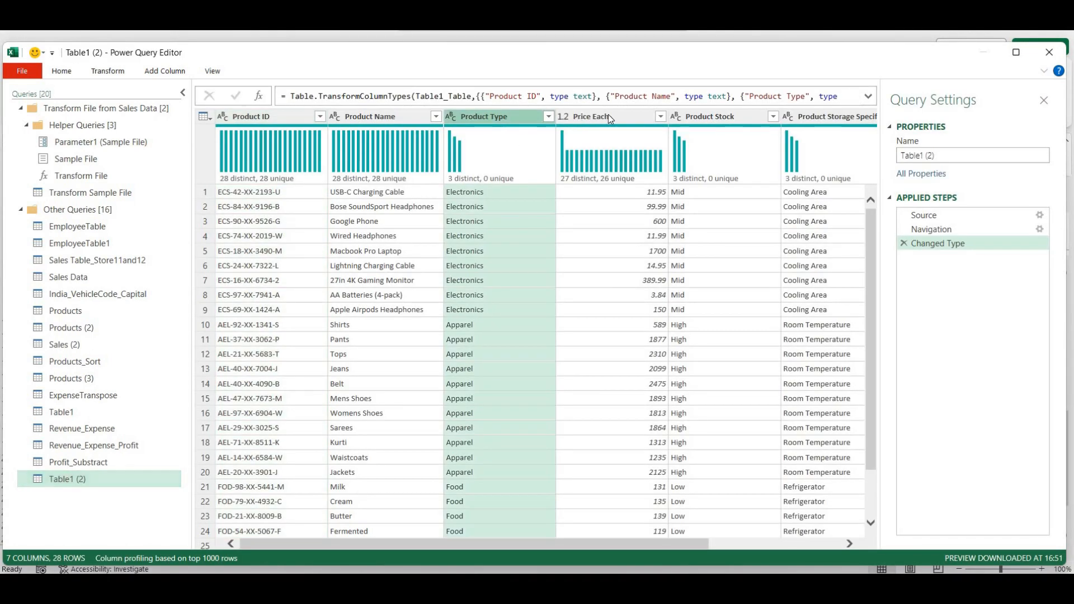
ctrl+click(608, 114)
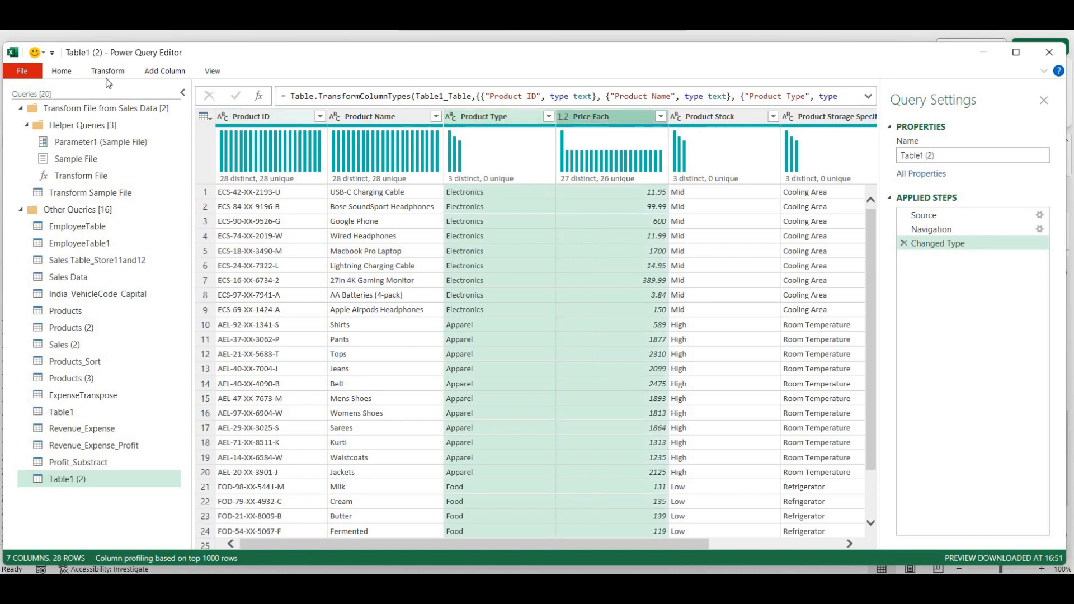
click(62, 71)
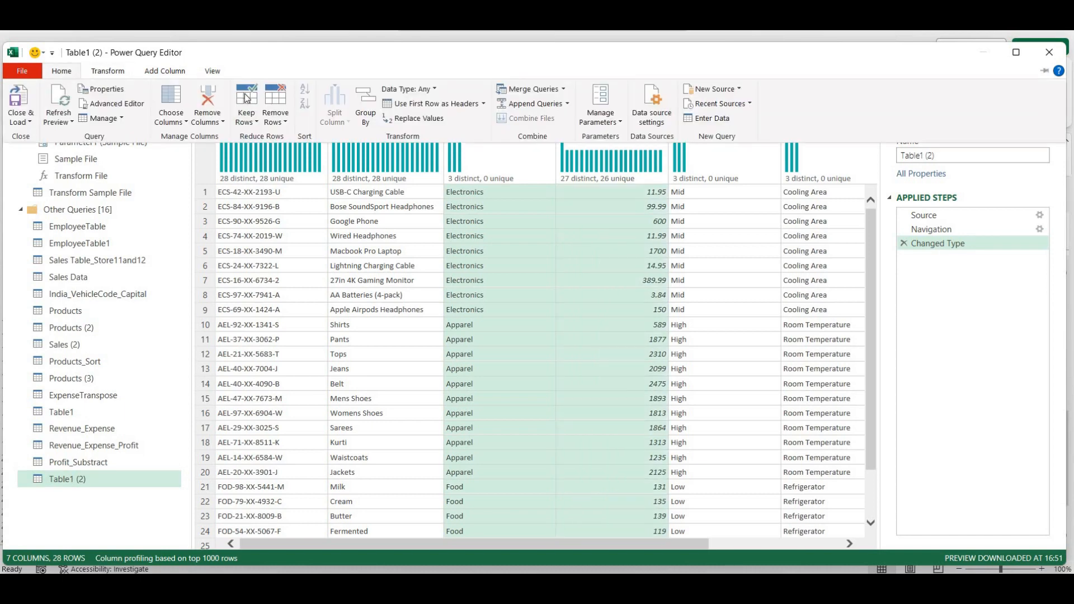
click(214, 121)
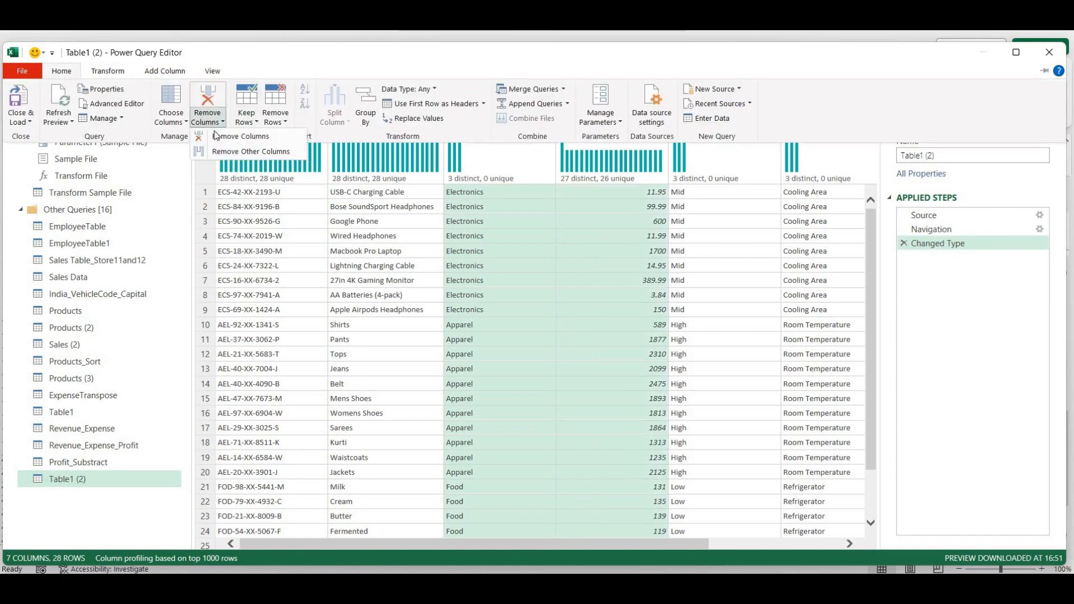
click(241, 152)
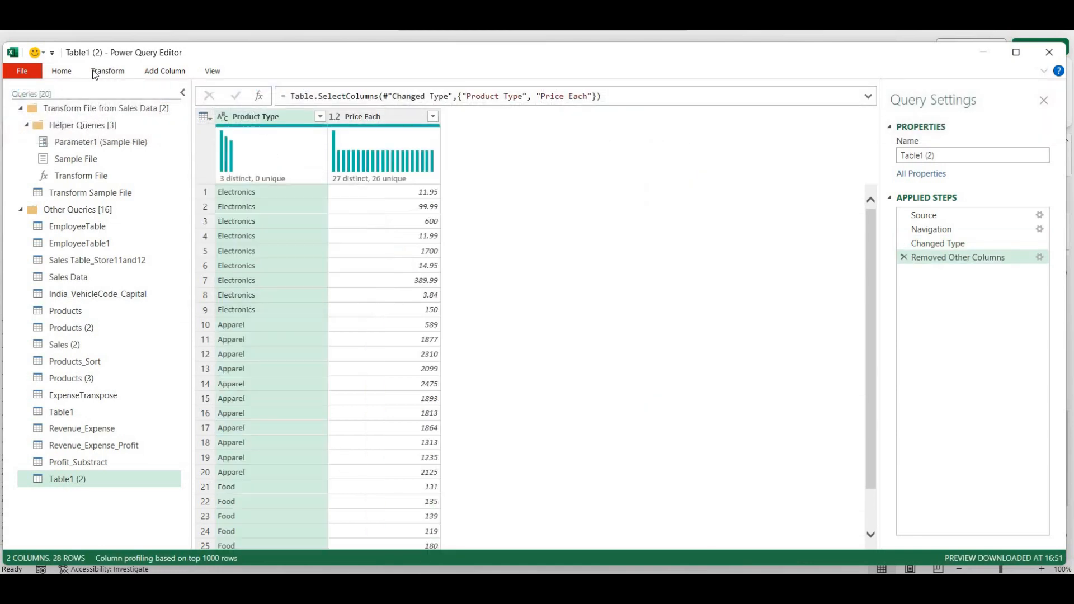
Group the rows by Product Type, averaging Price Each into a new column named Average_Product Type, and load the query to the workbook
click(61, 71)
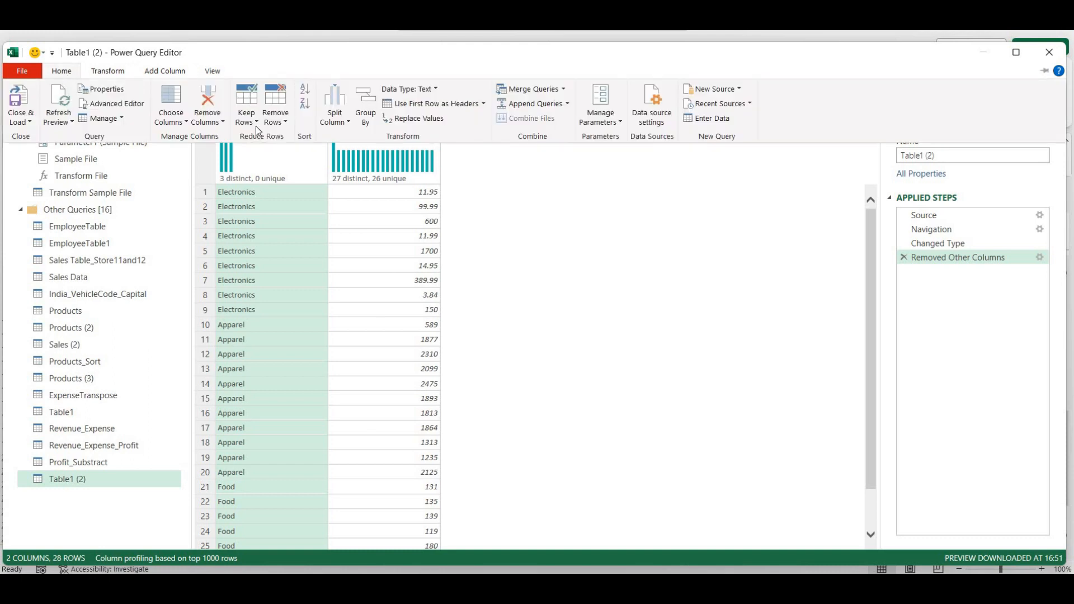
click(361, 106)
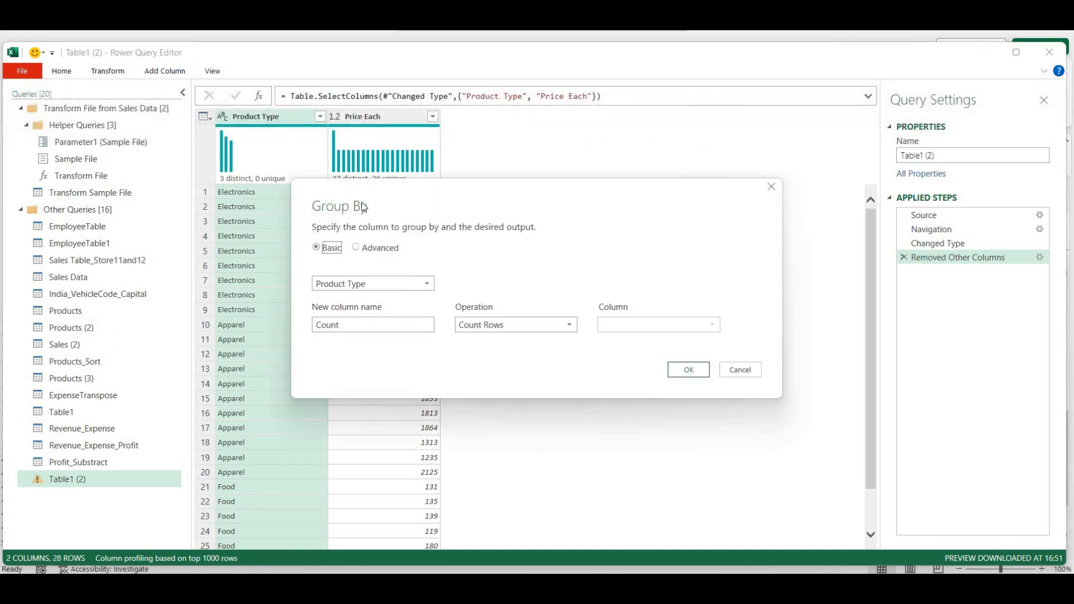
drag(408, 325, 282, 327)
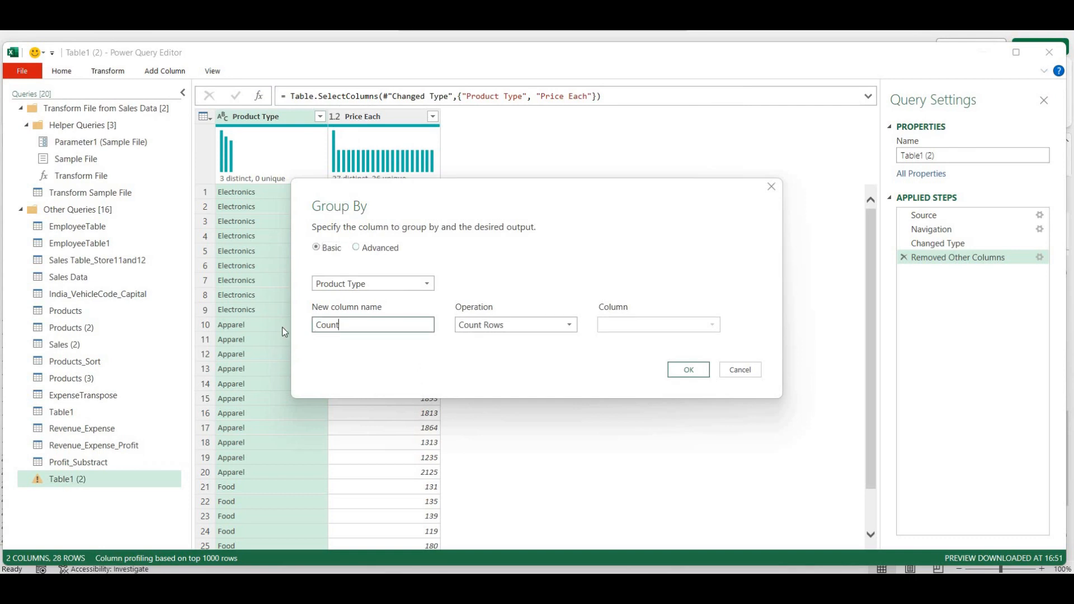
text(A)
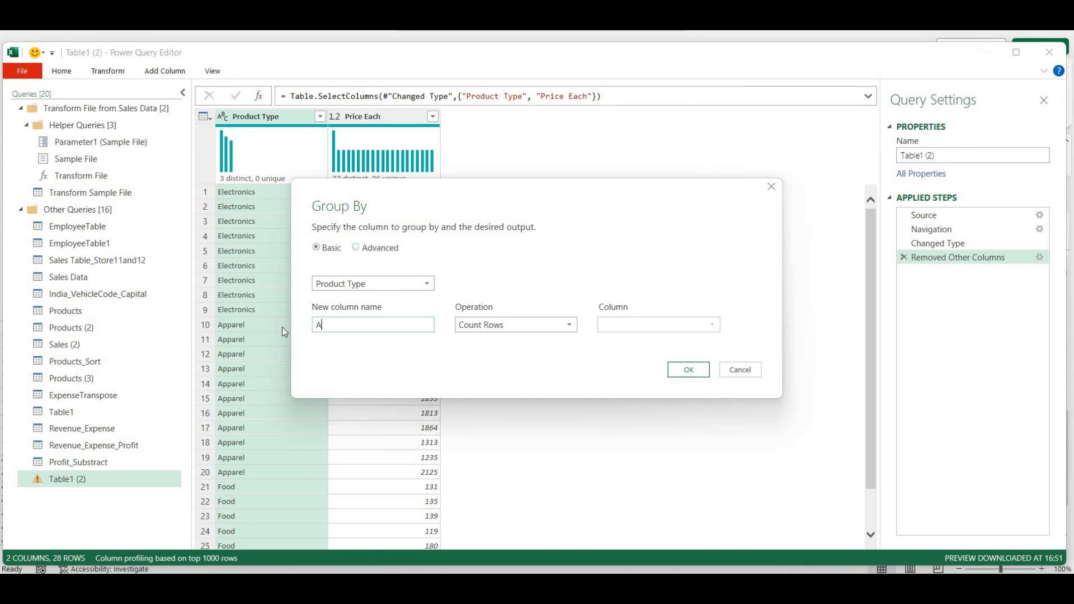
text(verage_Product Type)
click(573, 326)
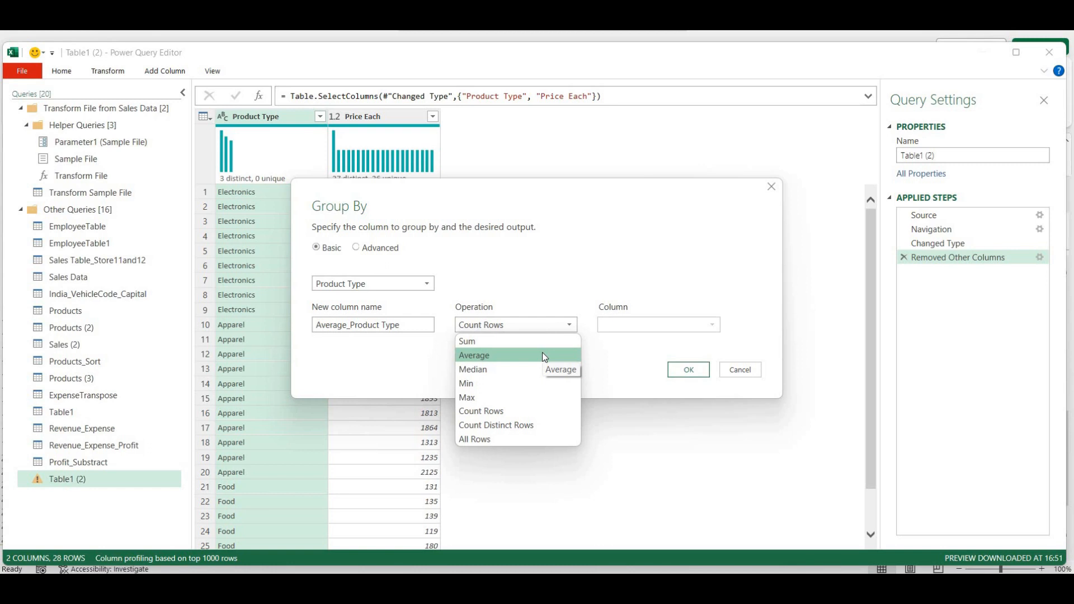
click(542, 353)
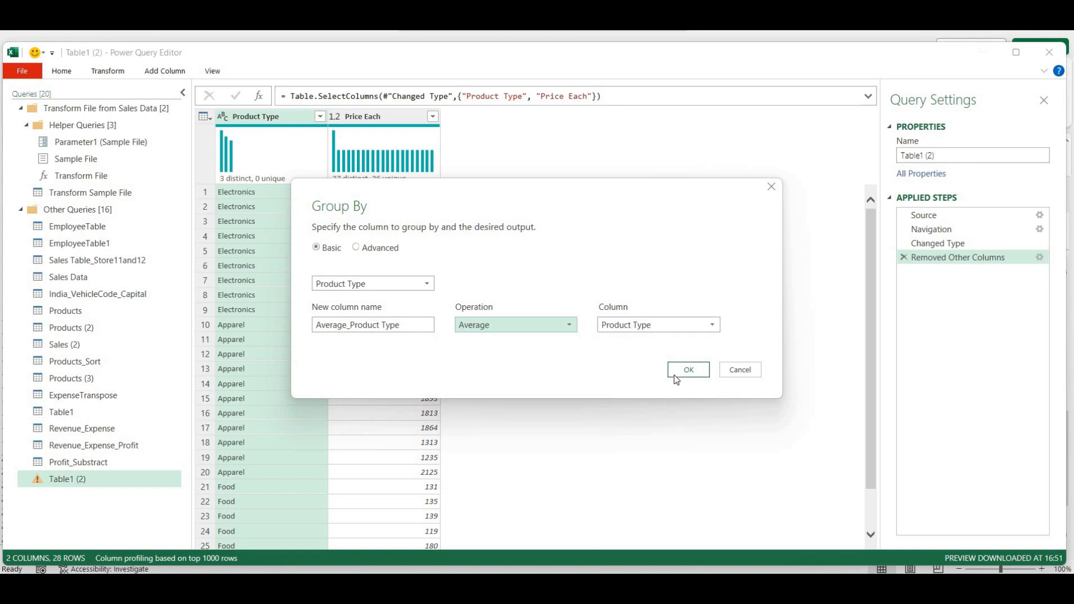
click(696, 327)
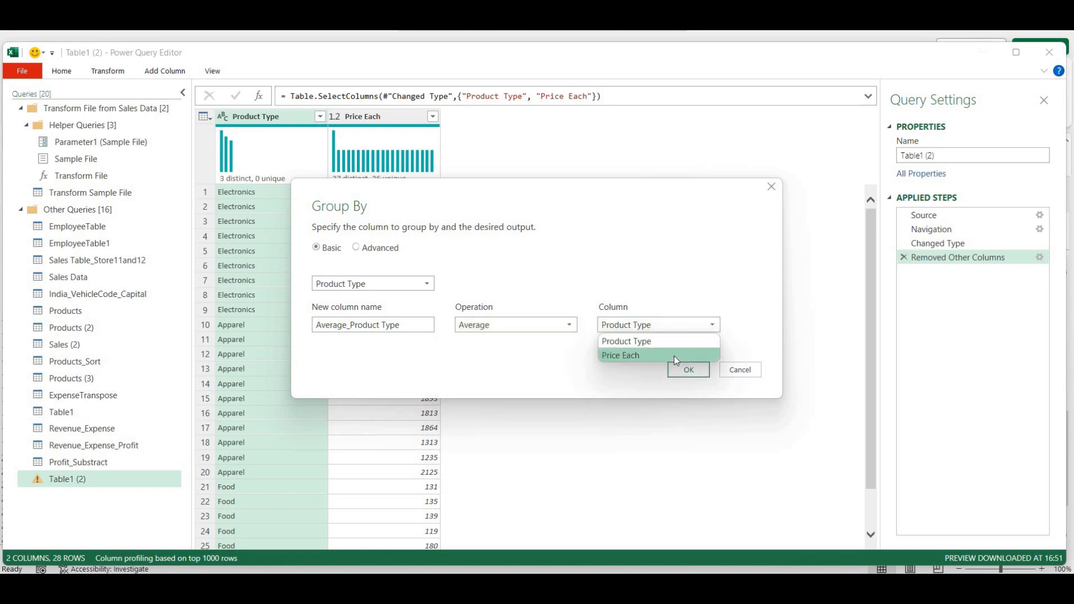
click(673, 356)
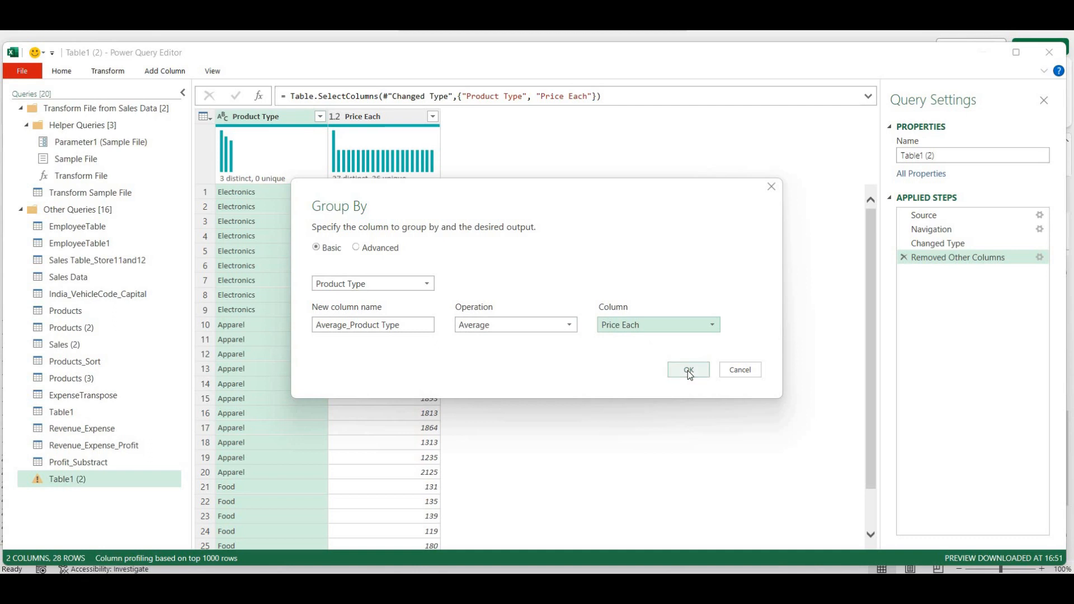
click(689, 371)
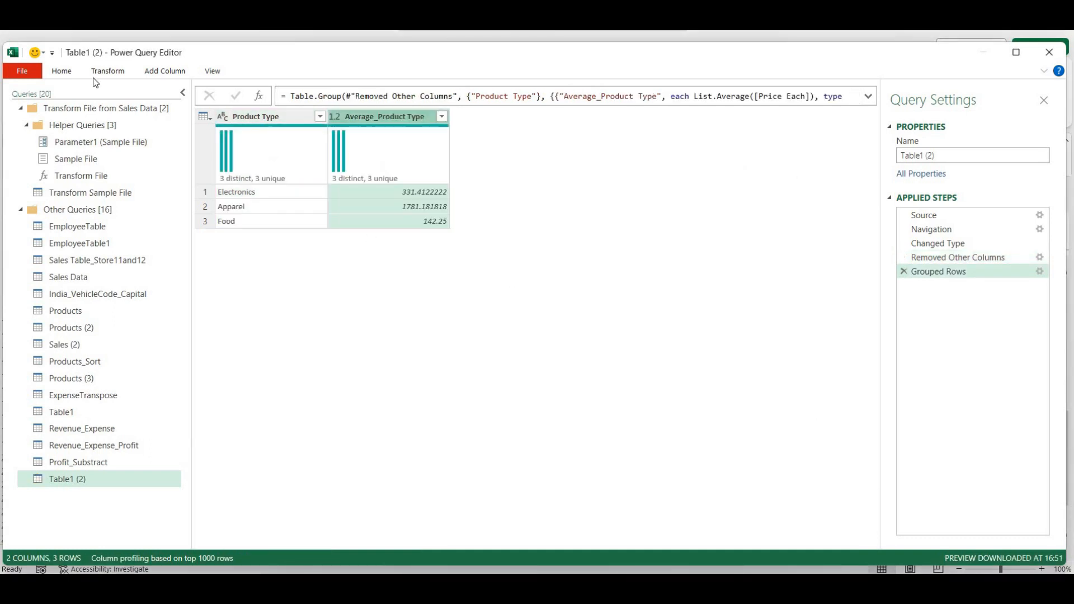
click(62, 72)
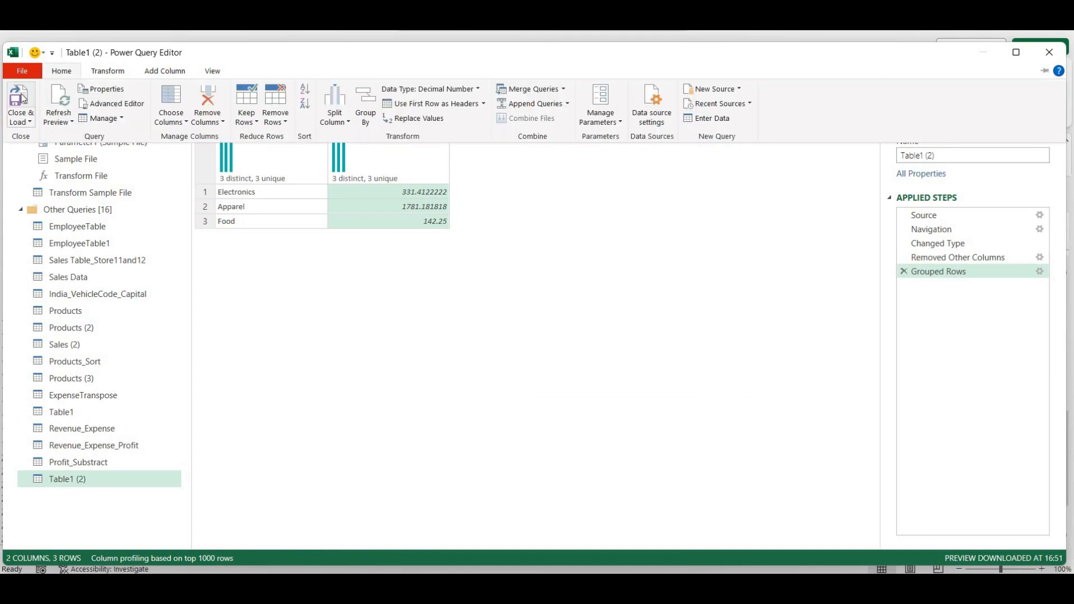
click(22, 99)
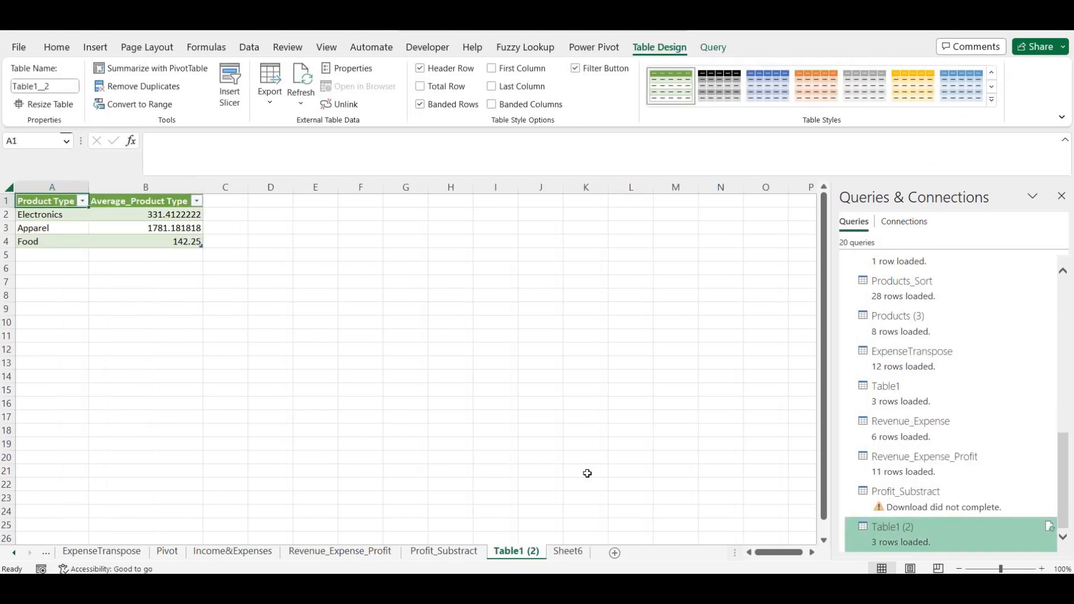
Reopen the Table1 (2) query, rename it Average_Product Type, and load it back to the workbook
double_click(901, 526)
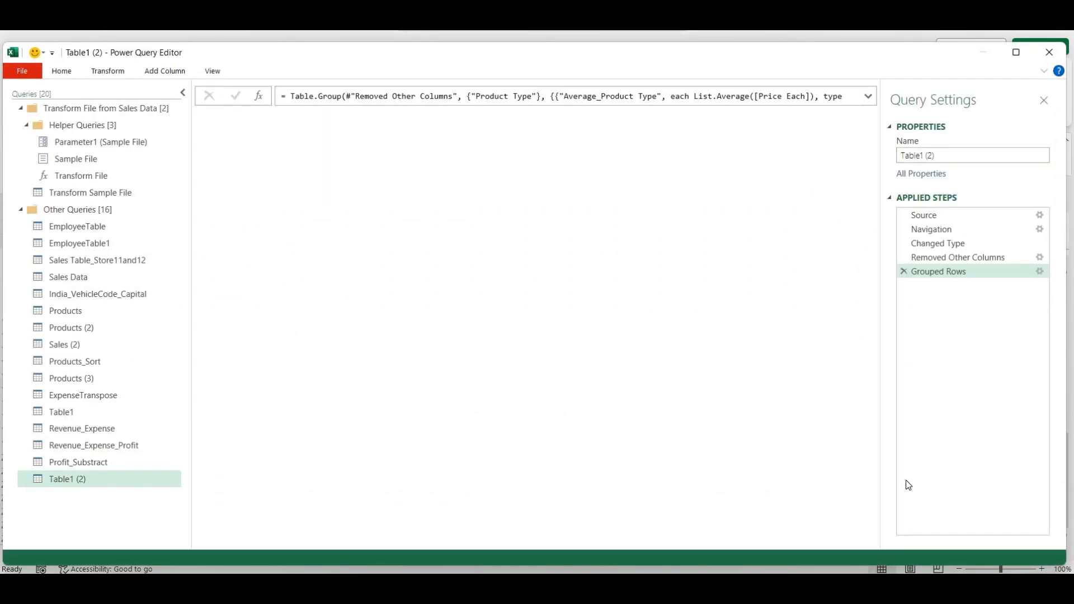
click(897, 158)
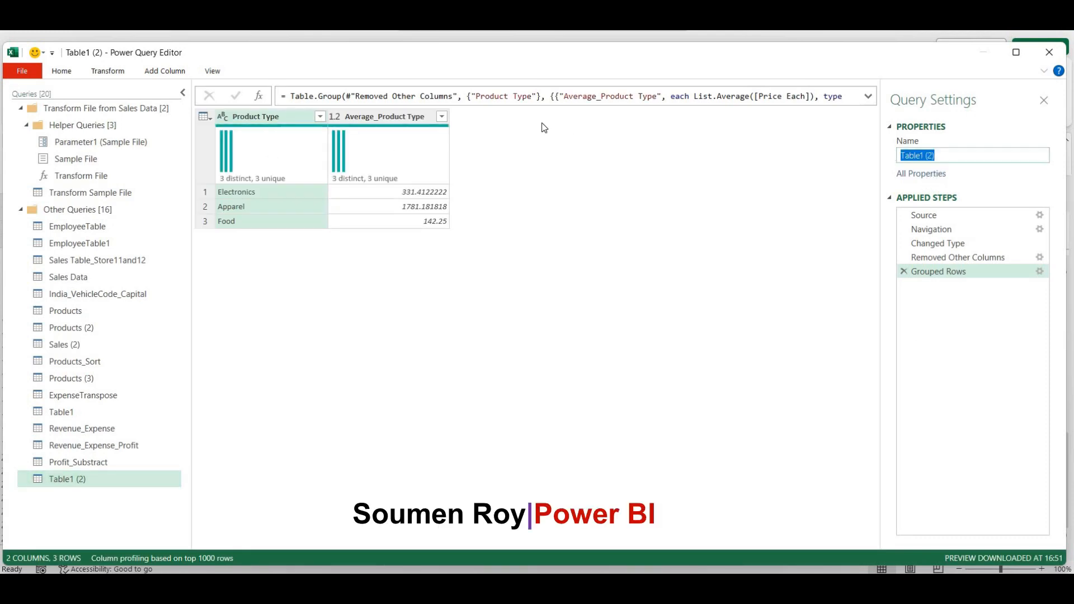
click(412, 115)
double_click(412, 115)
key(ctrl+c)
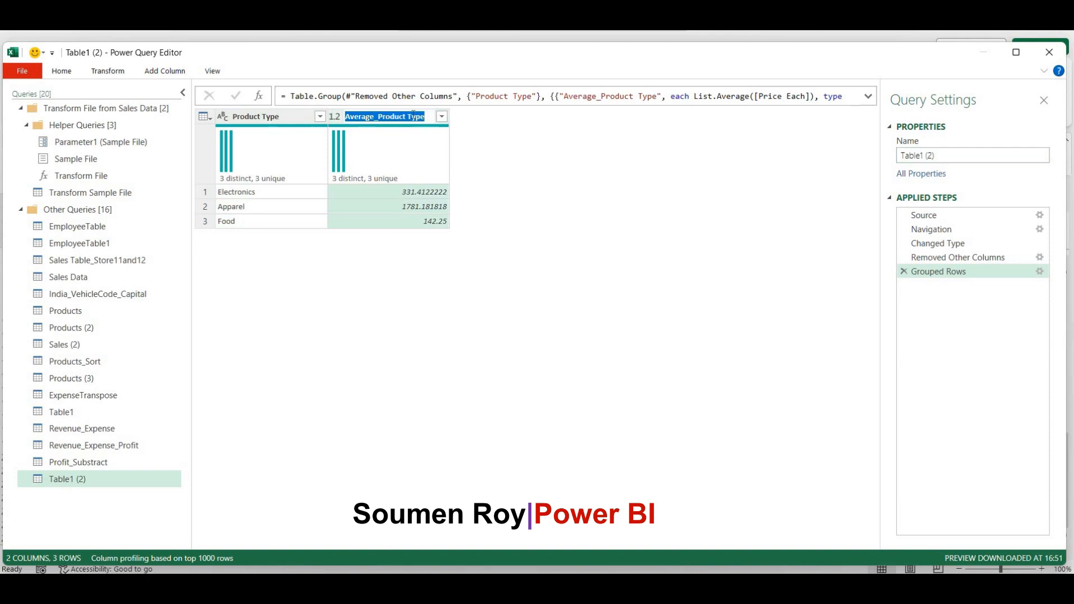
click(958, 156)
key(ctrl+v)
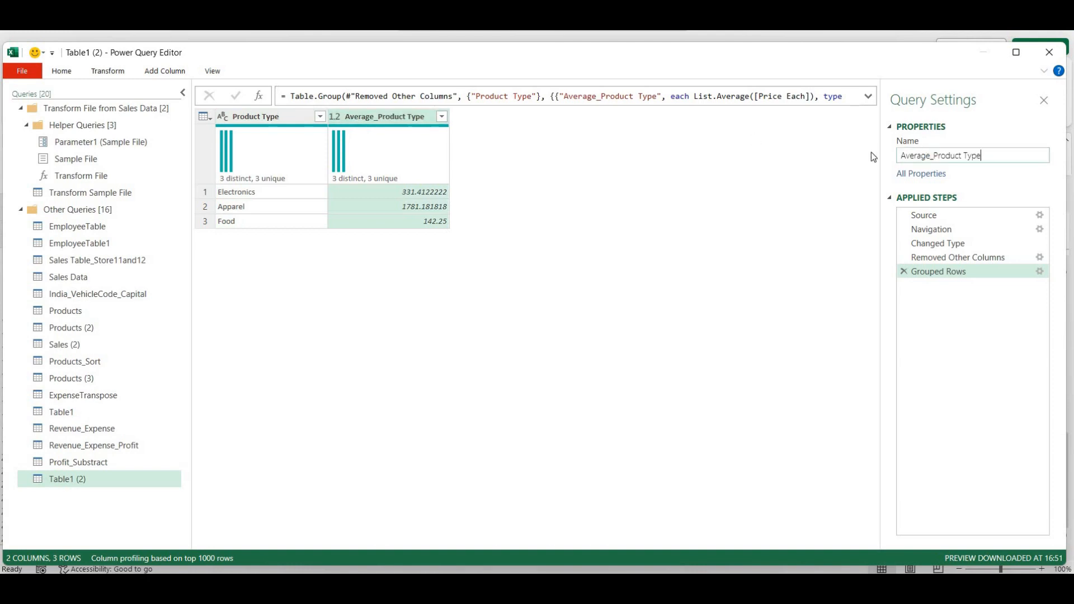
key(Return)
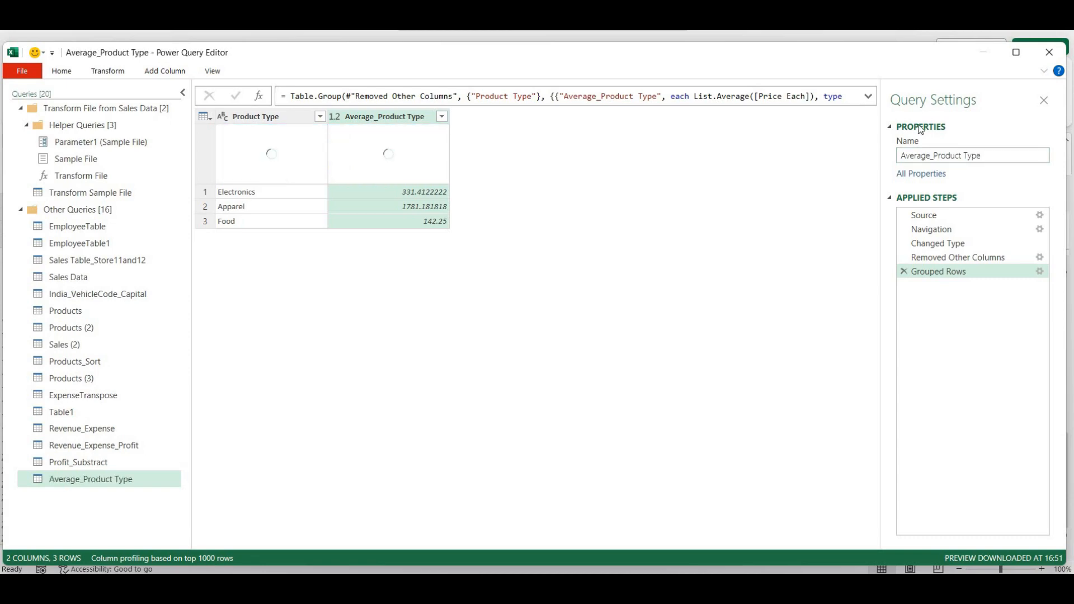
click(66, 75)
click(28, 102)
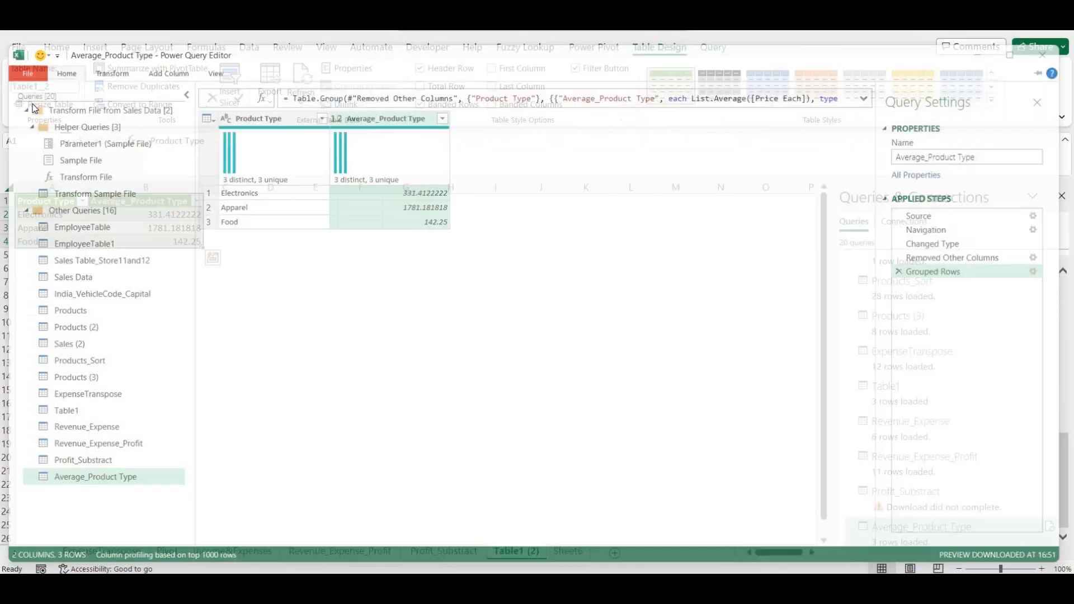
Rename the Table1 (2) worksheet as Average_Product Type
double_click(512, 551)
key(ctrl+v)
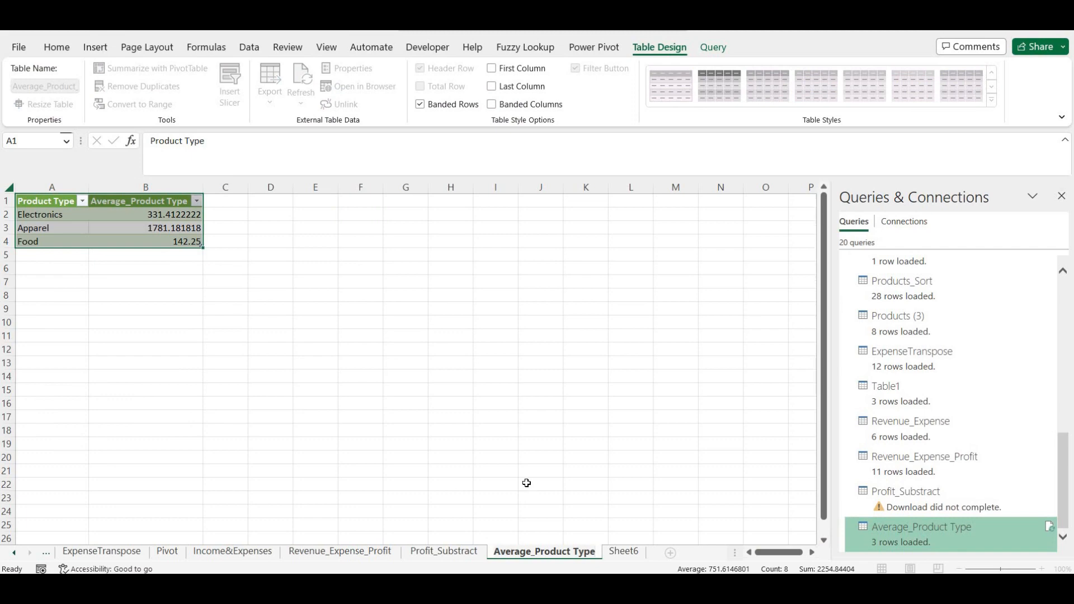
click(527, 484)
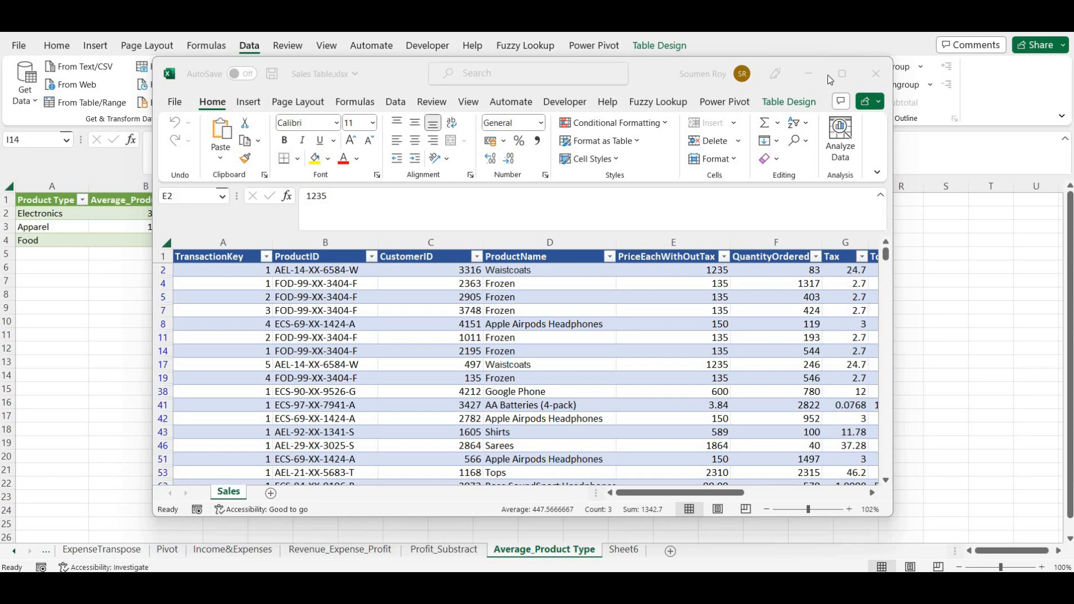
View the sales records in Sales Table.xlsx at full window size and return to the workbook with the query results
click(842, 75)
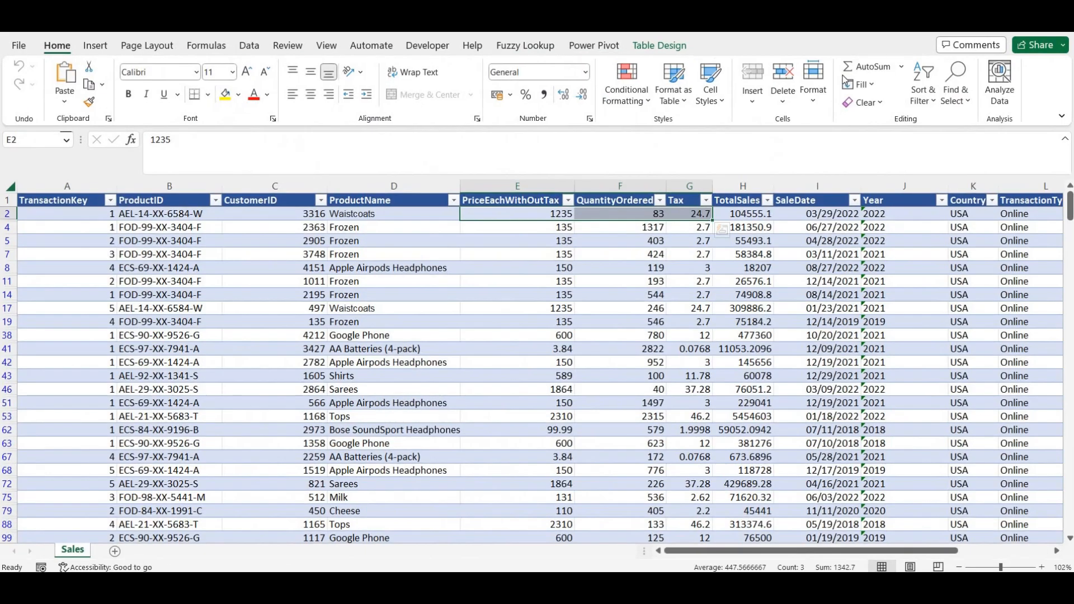
click(550, 250)
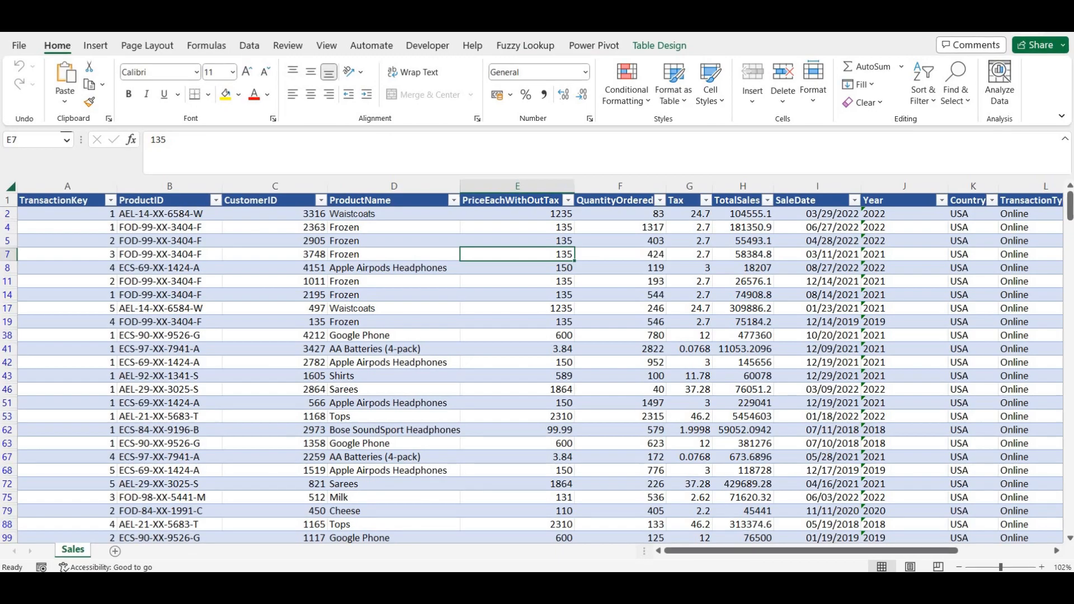
click(1023, 17)
click(1002, 226)
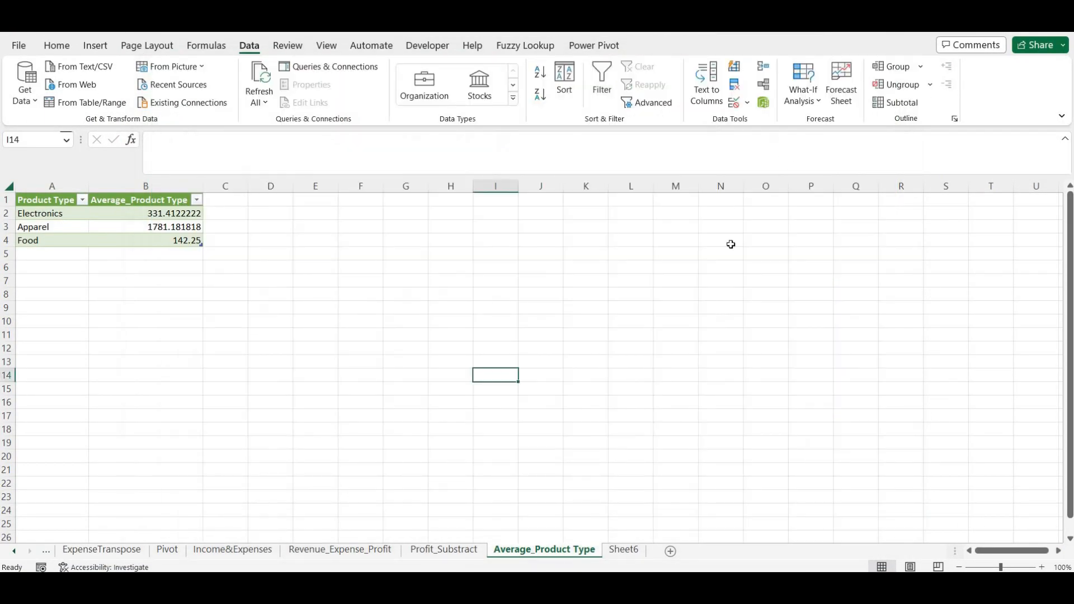
Go to Sheet6 and launch the Power Query Editor
click(622, 553)
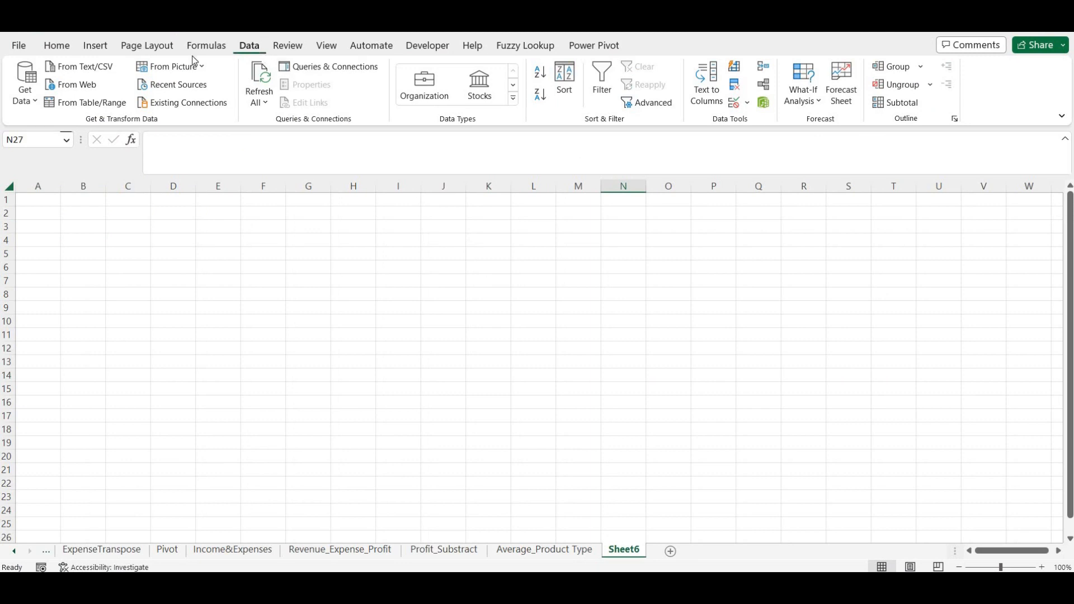
click(26, 97)
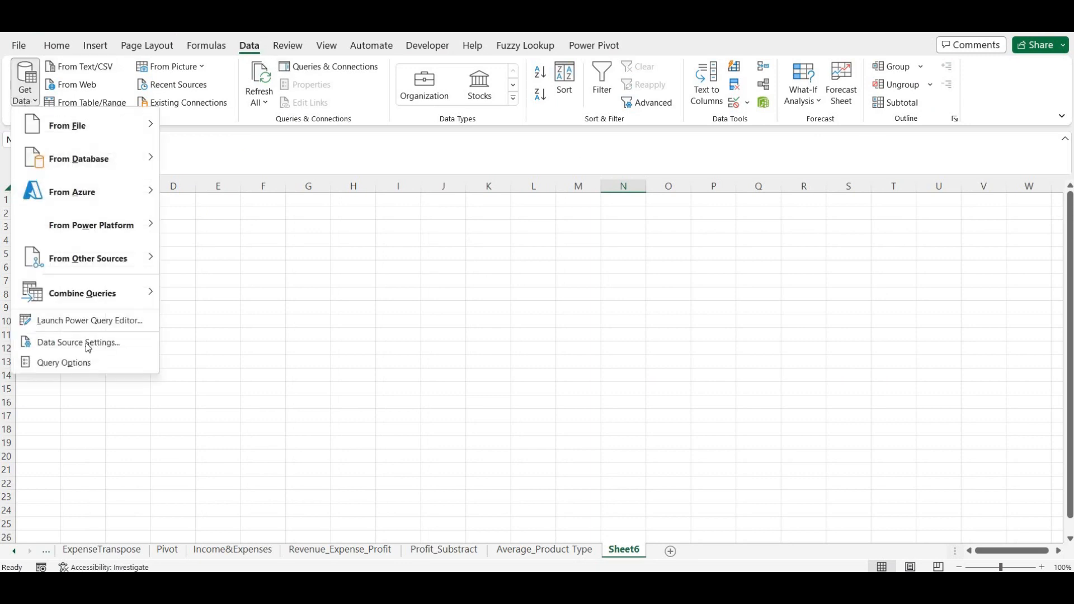
click(92, 321)
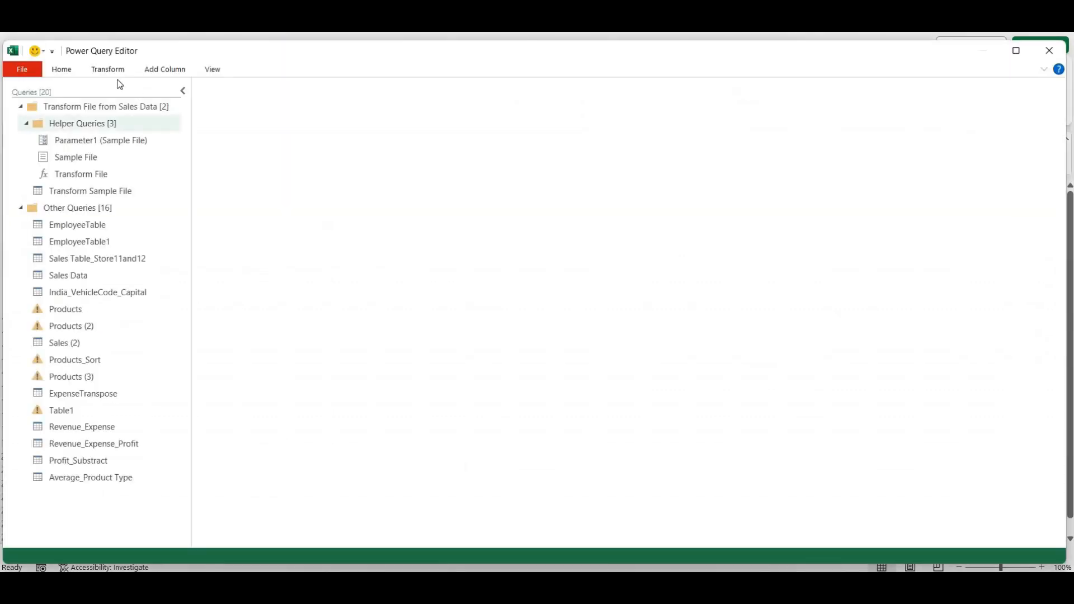
Import Table1 from the Excel file Sales Table.xlsx as a new source query
click(62, 70)
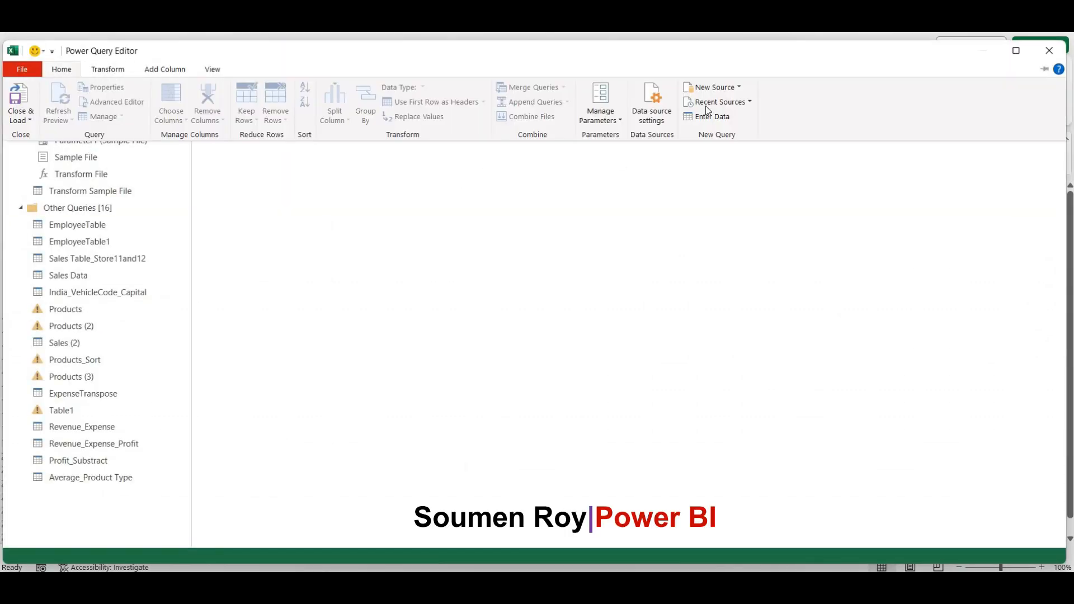
click(730, 89)
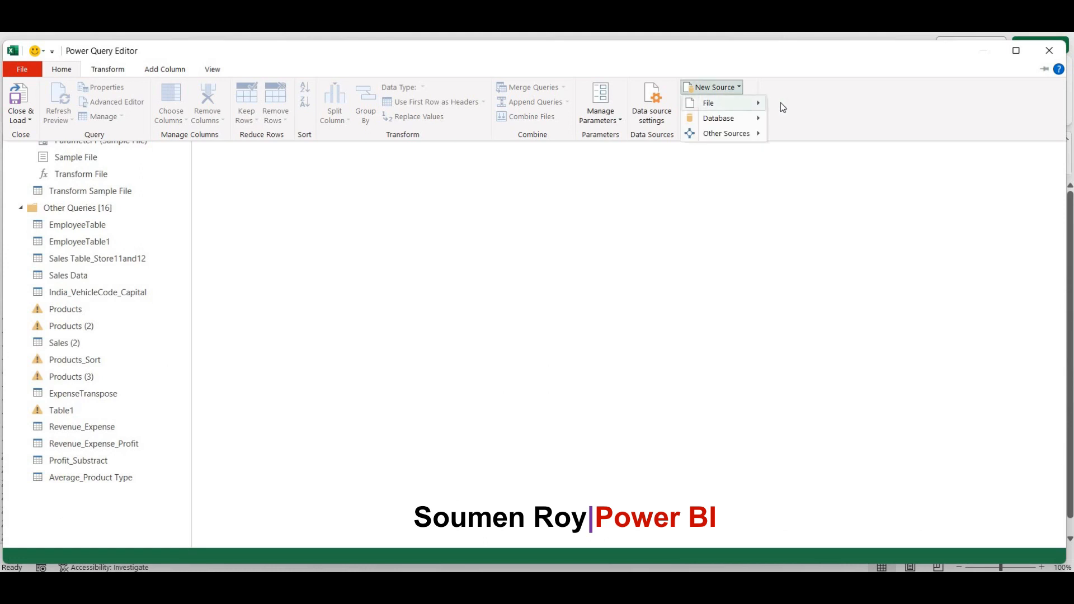
mouse_move(752, 104)
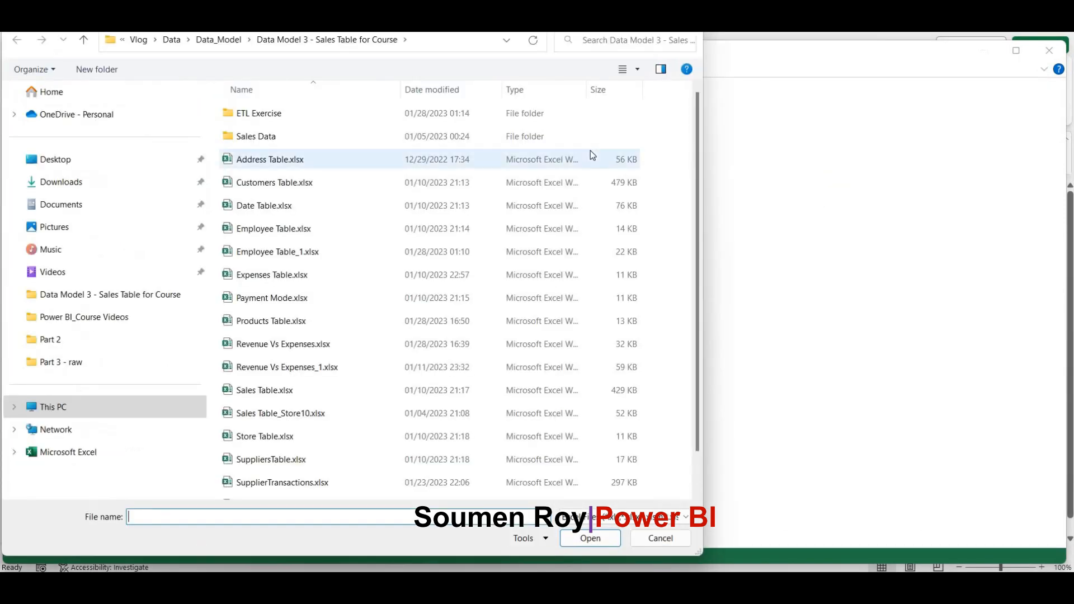
double_click(465, 389)
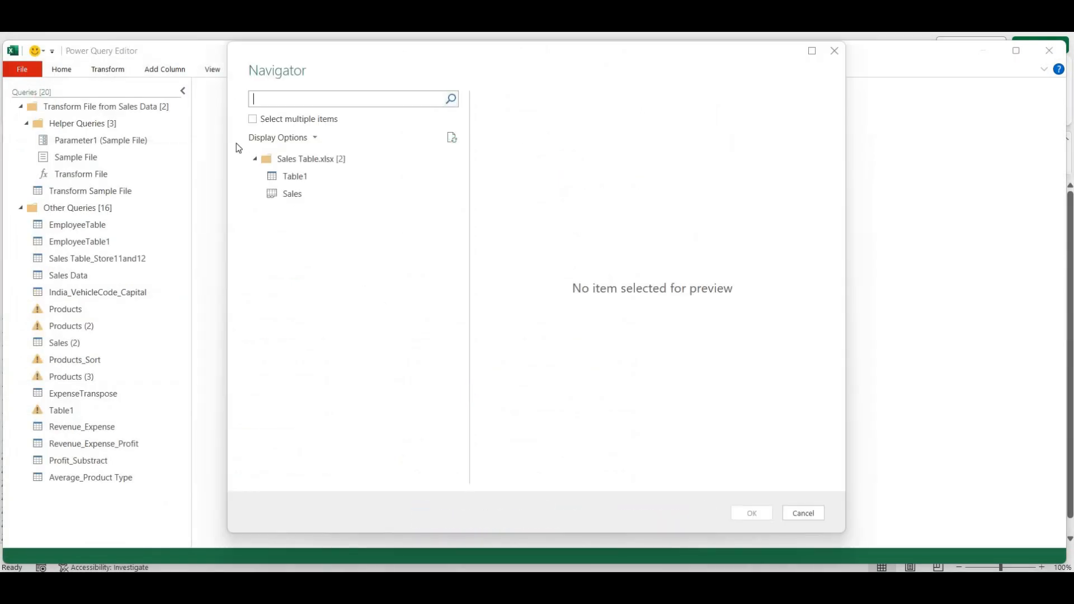
click(278, 182)
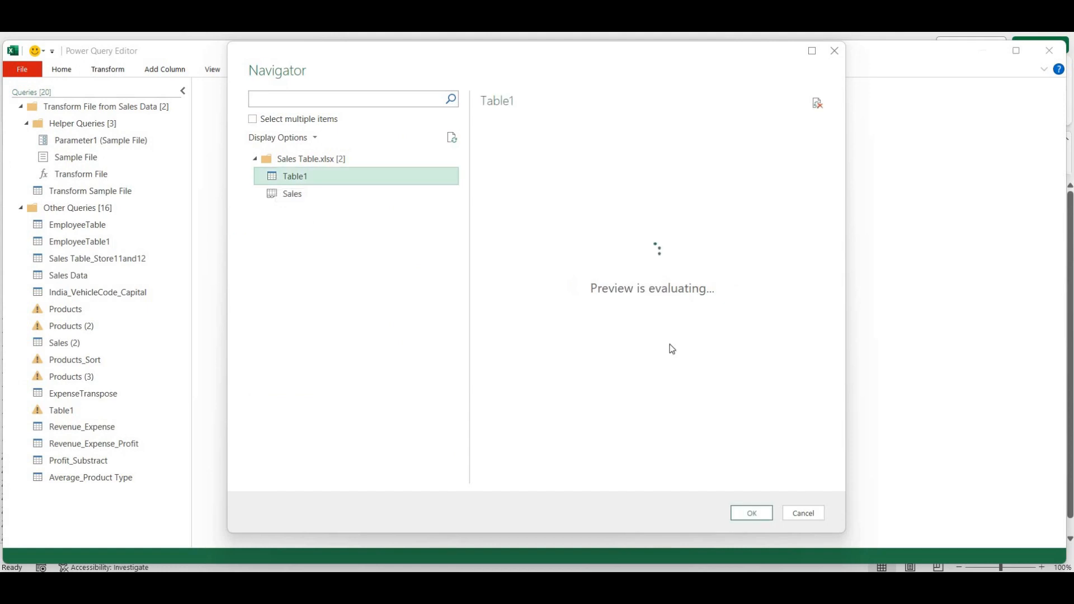
click(754, 513)
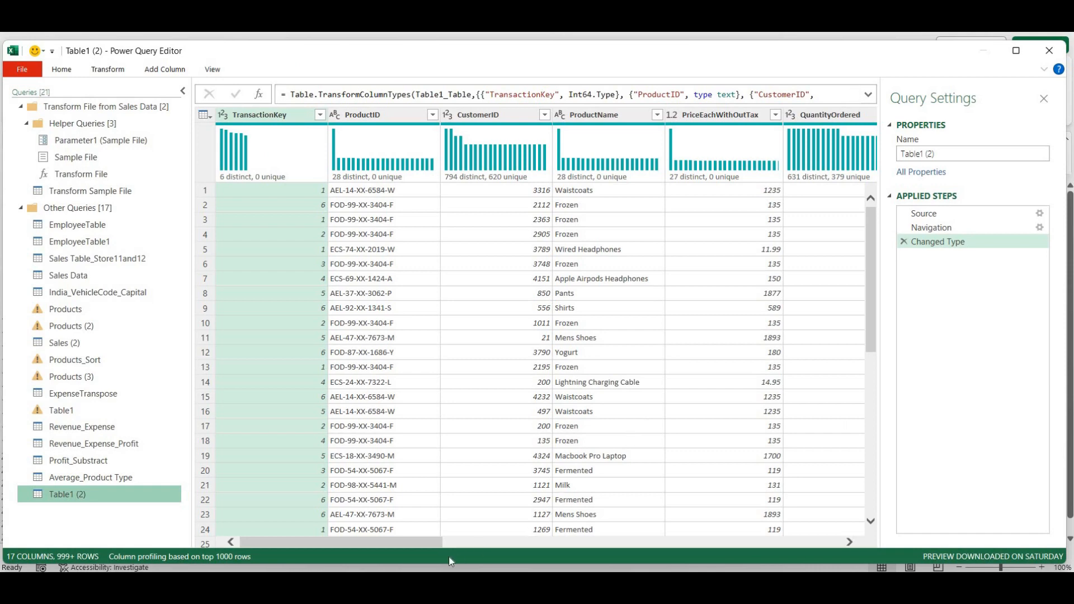
Change the data type of the SaleDate column in the imported sales table to Date
drag(427, 542, 630, 542)
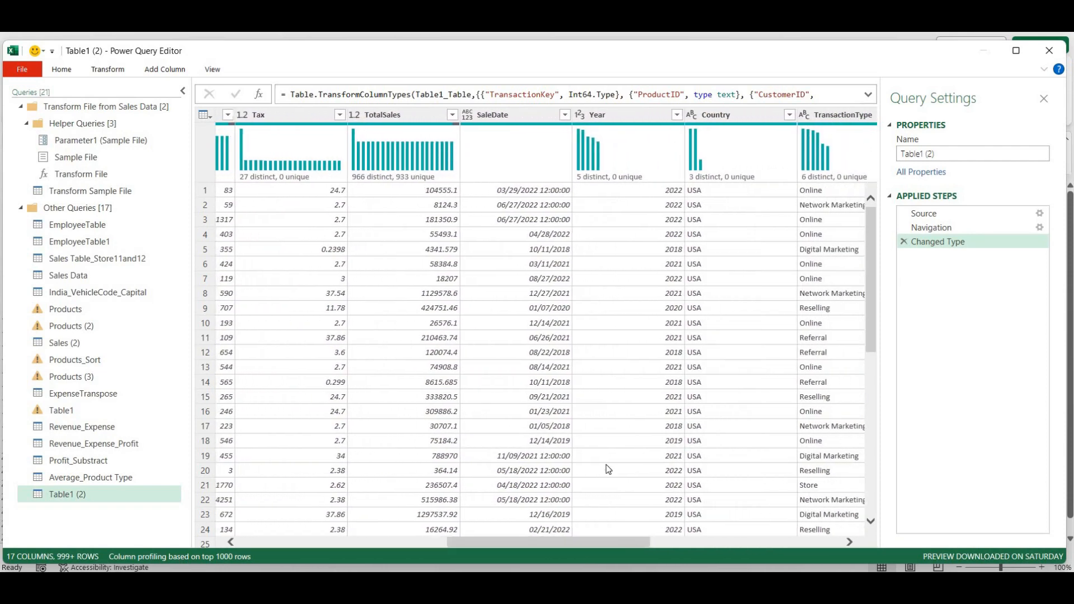
click(467, 115)
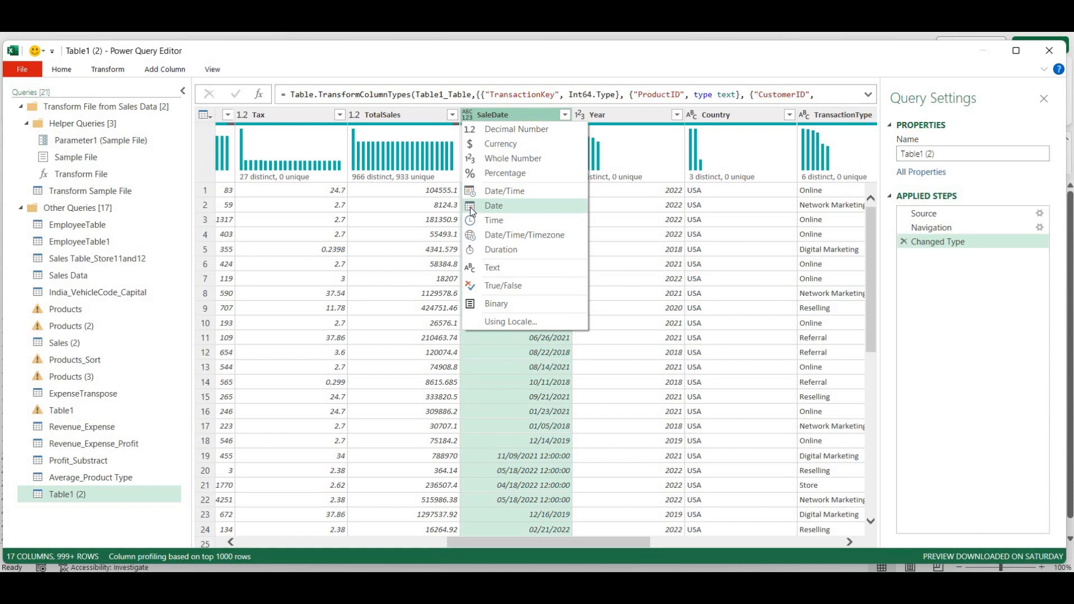
click(473, 207)
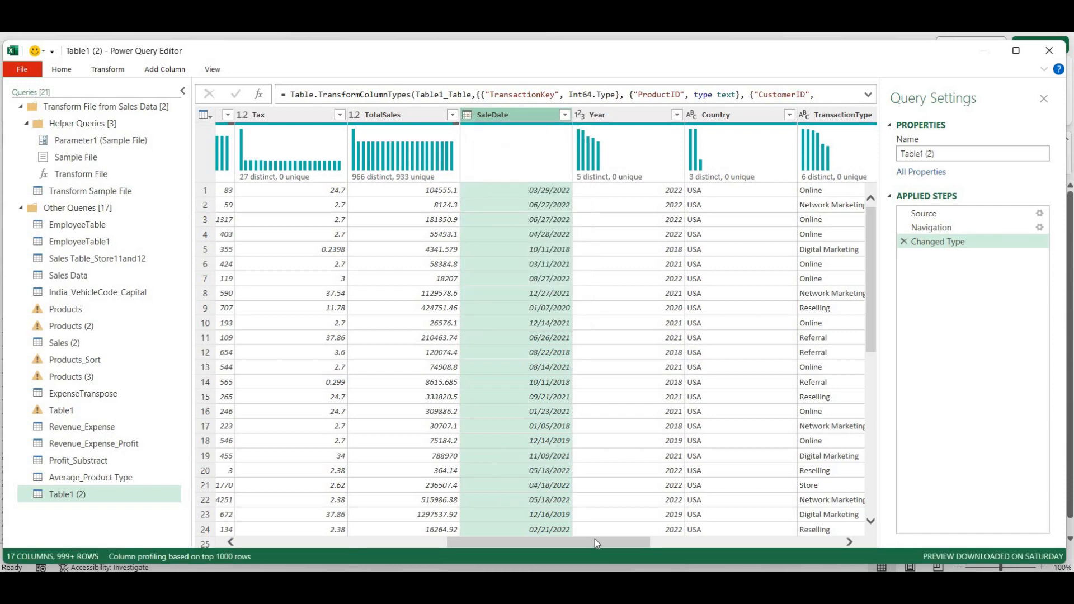
drag(595, 542, 692, 541)
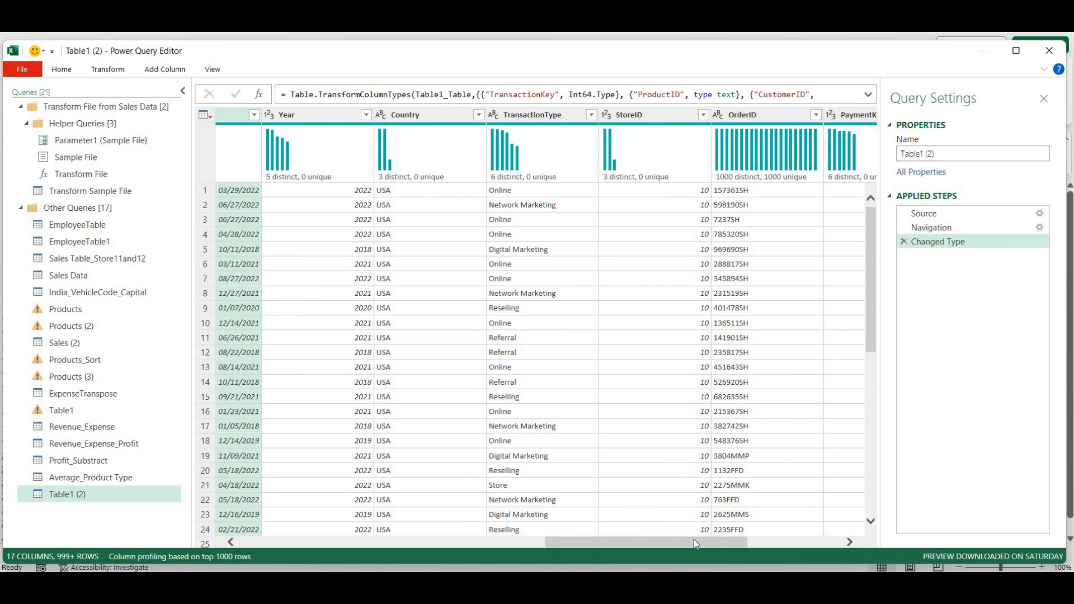
Set up an advanced Group By on the imported sales table with ProductName and TransactionType as the grouping columns
drag(694, 539, 435, 548)
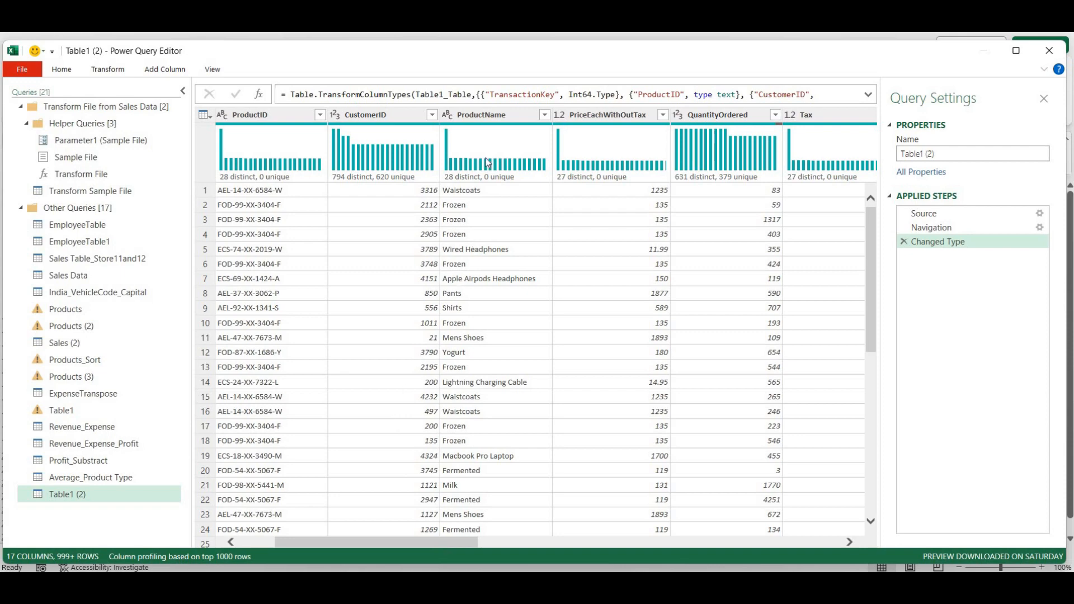
click(522, 115)
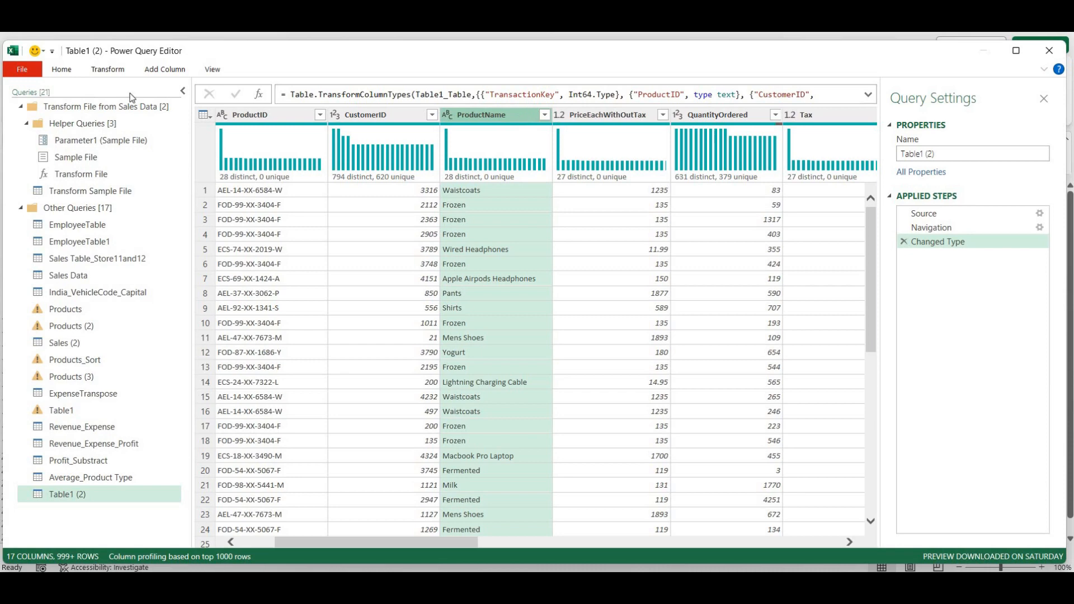
click(98, 74)
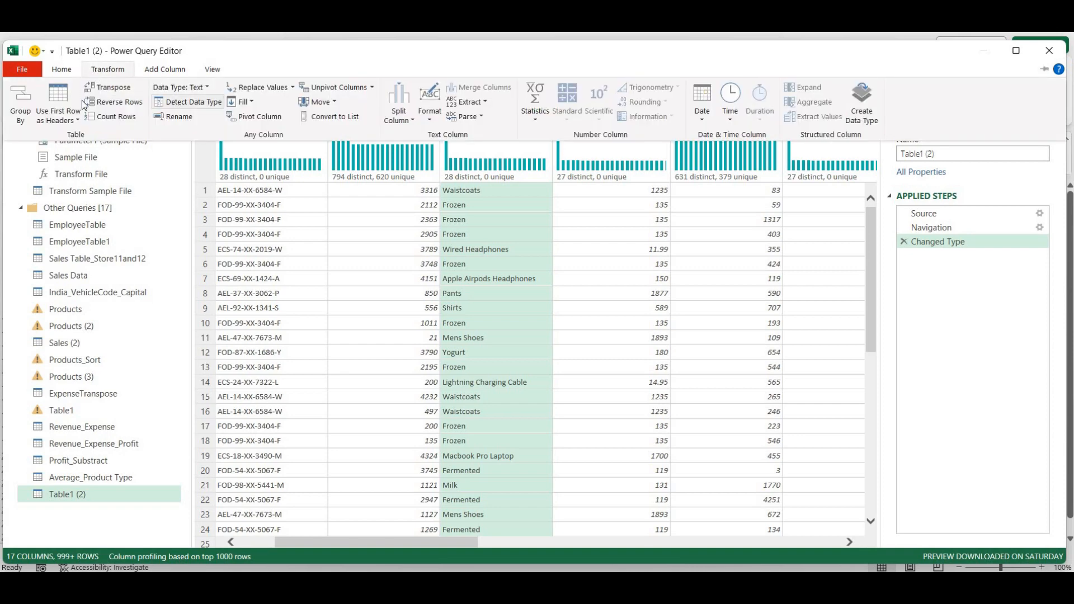
click(23, 98)
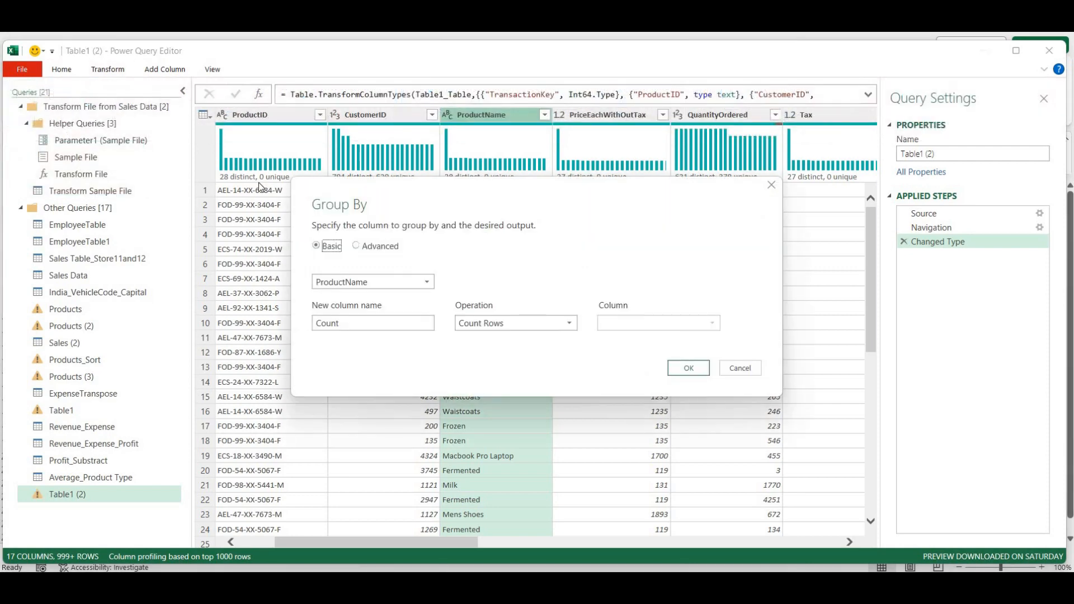
click(357, 246)
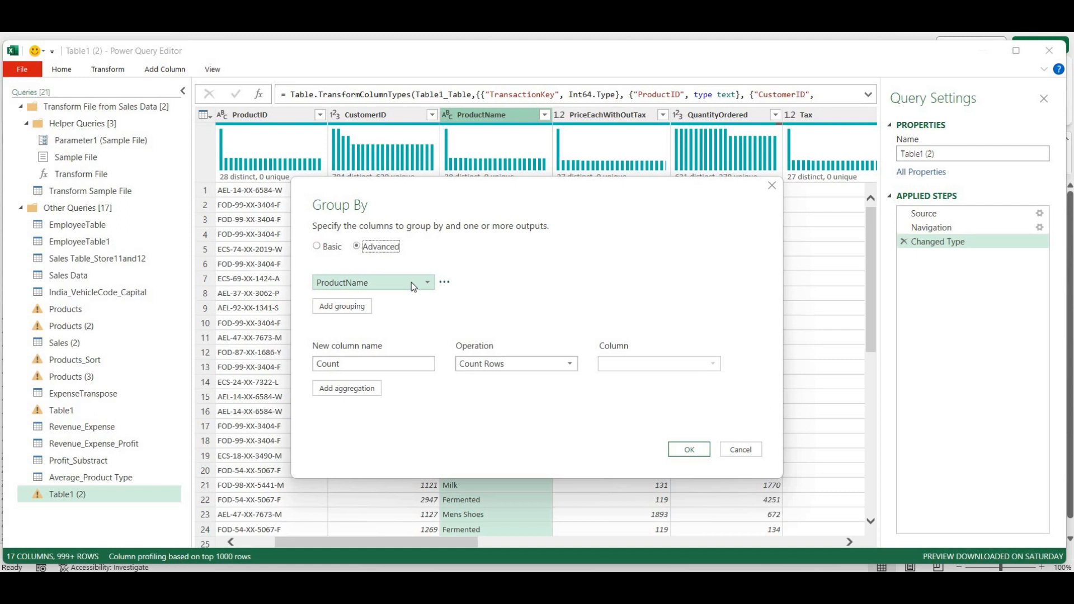
click(364, 306)
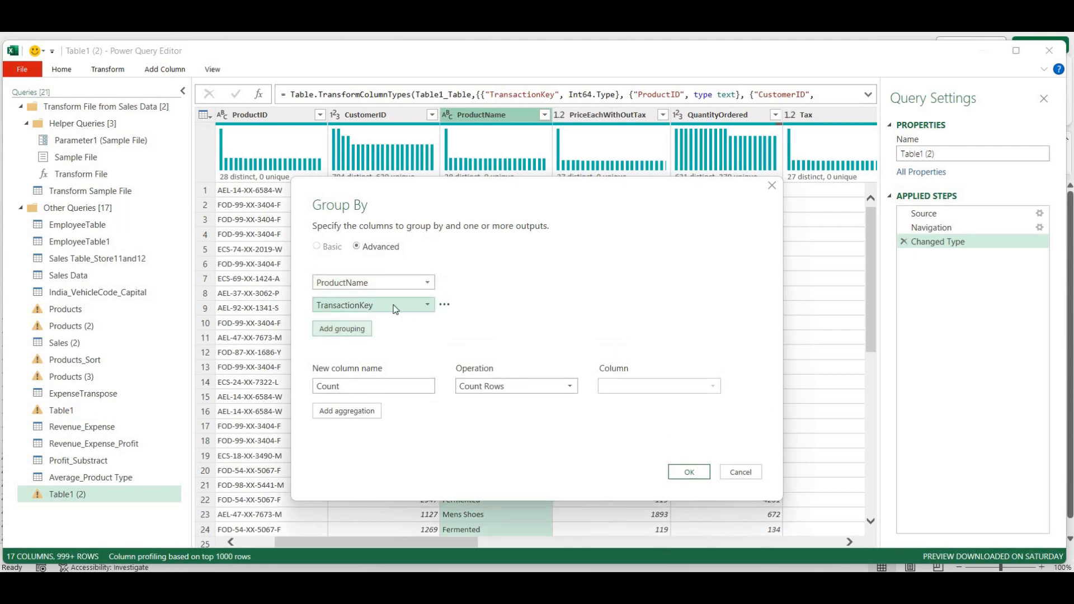
click(428, 305)
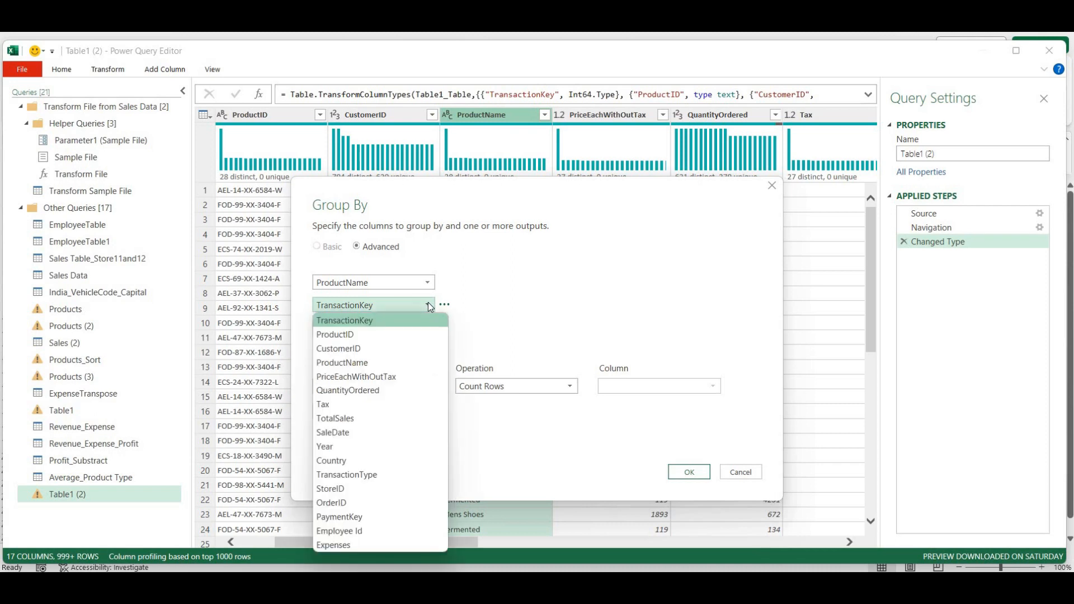
click(386, 474)
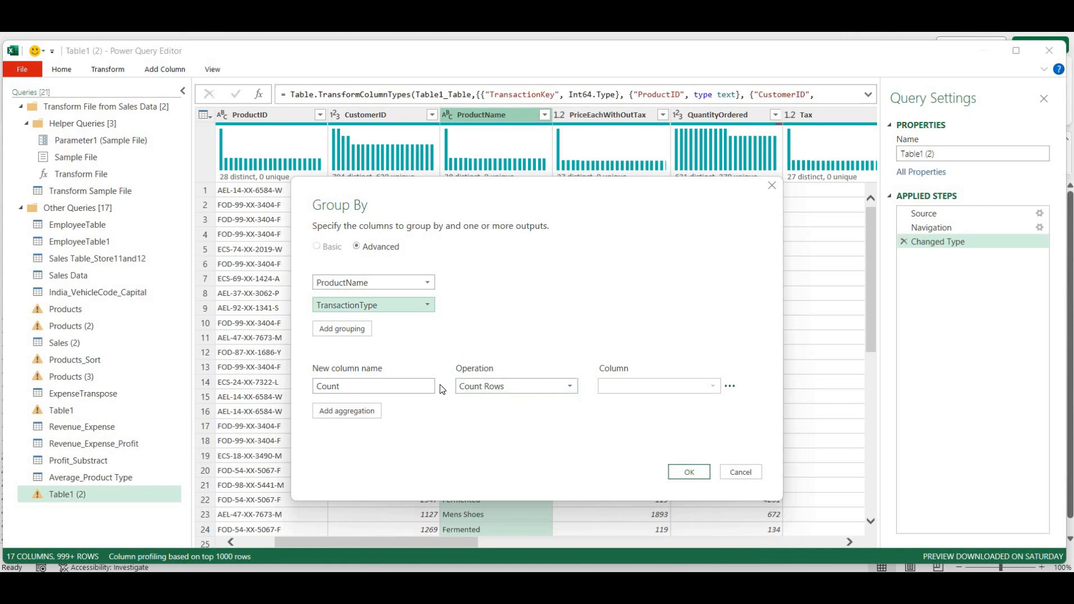
Define the first aggregation as the Sum of TotalSales in a new column named Total Sales
click(565, 390)
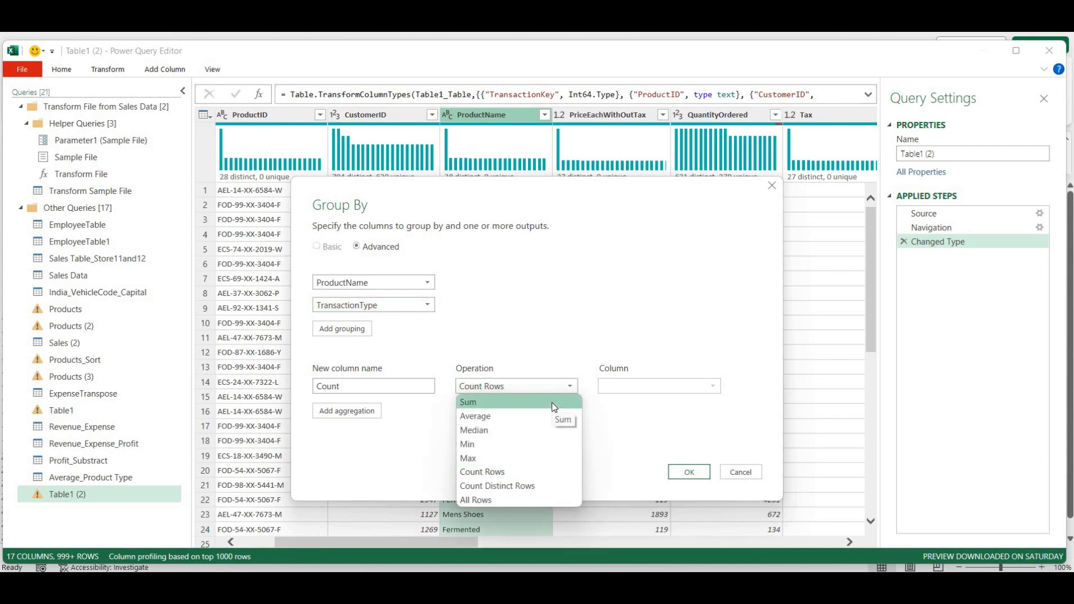
click(554, 402)
click(645, 391)
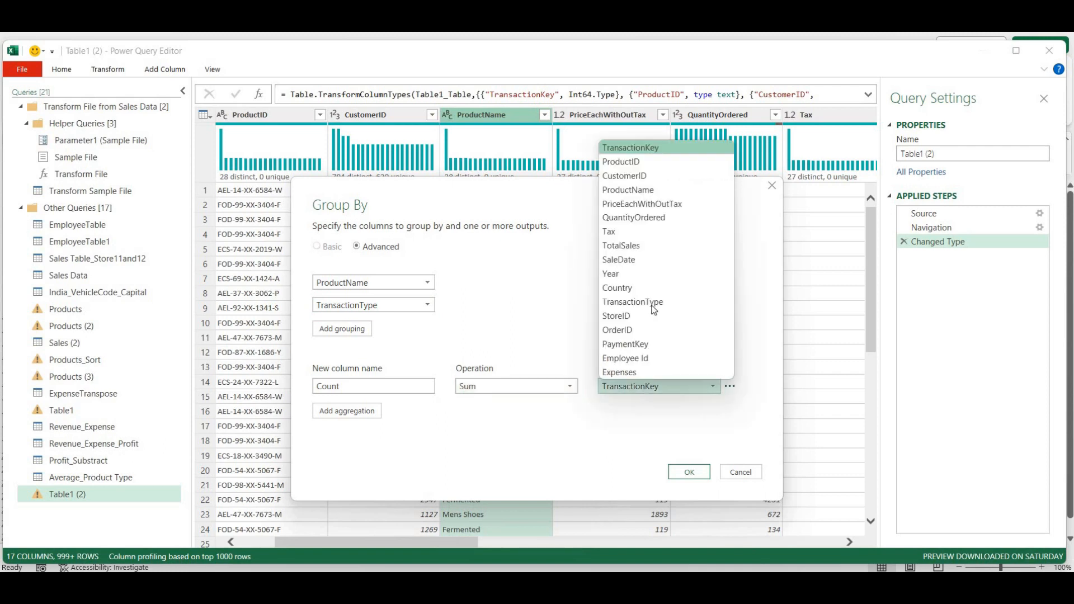
click(657, 246)
double_click(321, 385)
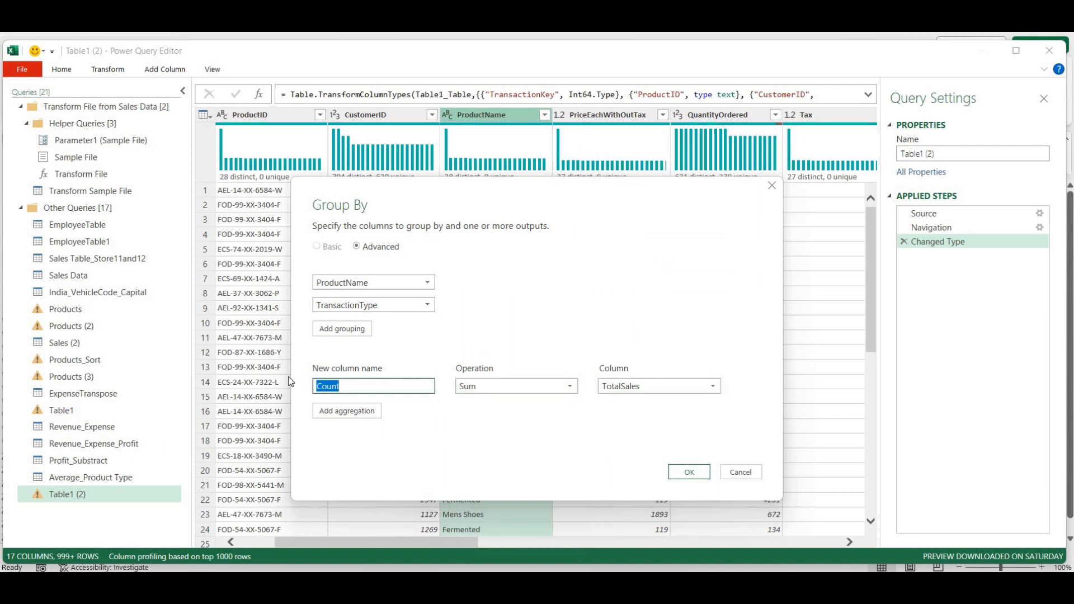
text(T)
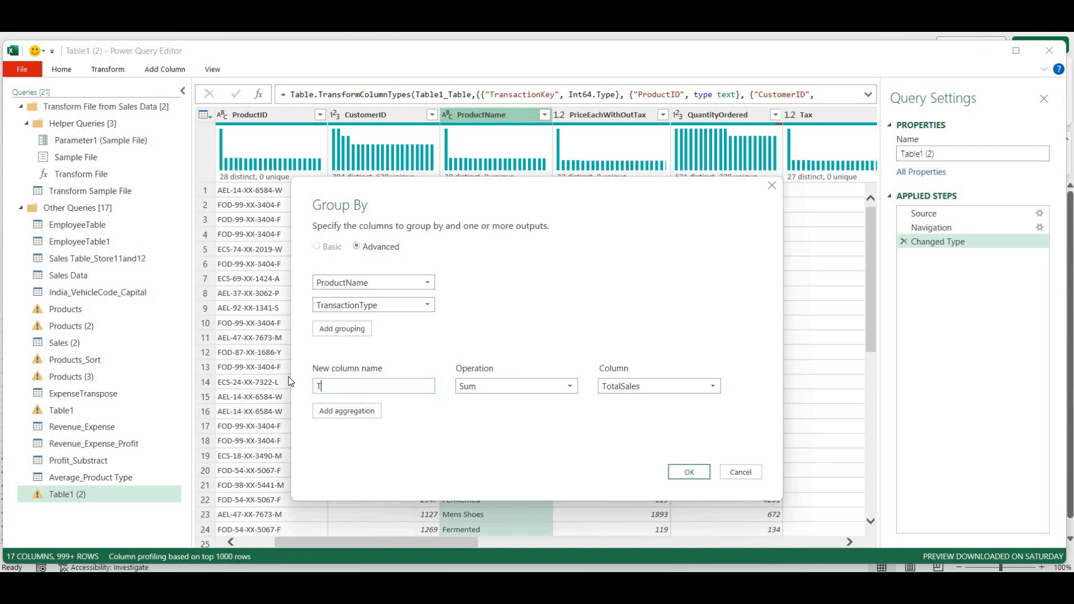
text(otal Sales)
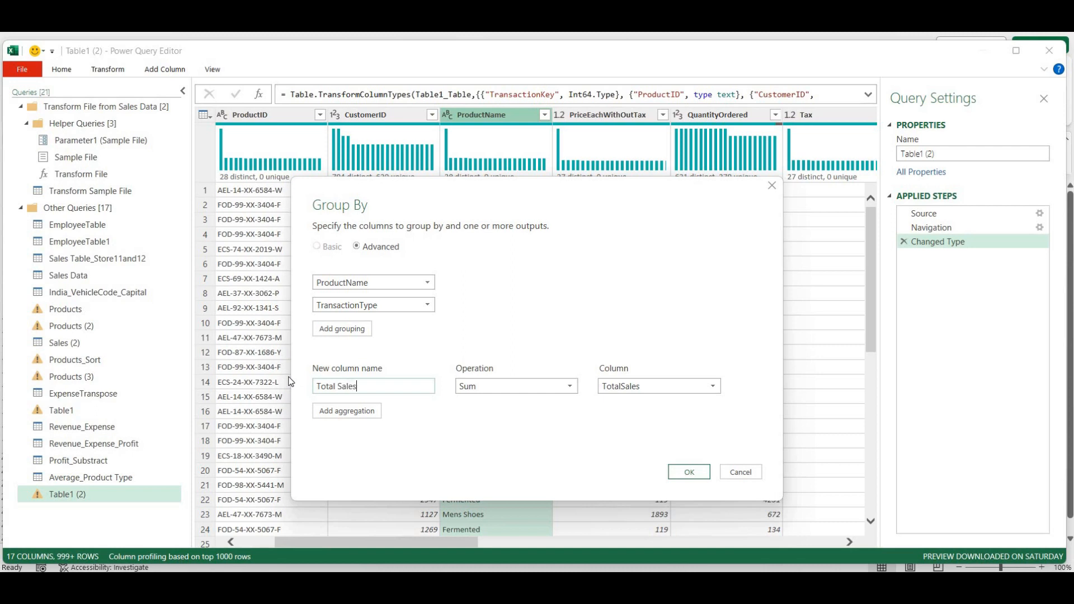
Add a second aggregation named Counts with the Count Rows operation and apply the grouping
click(341, 415)
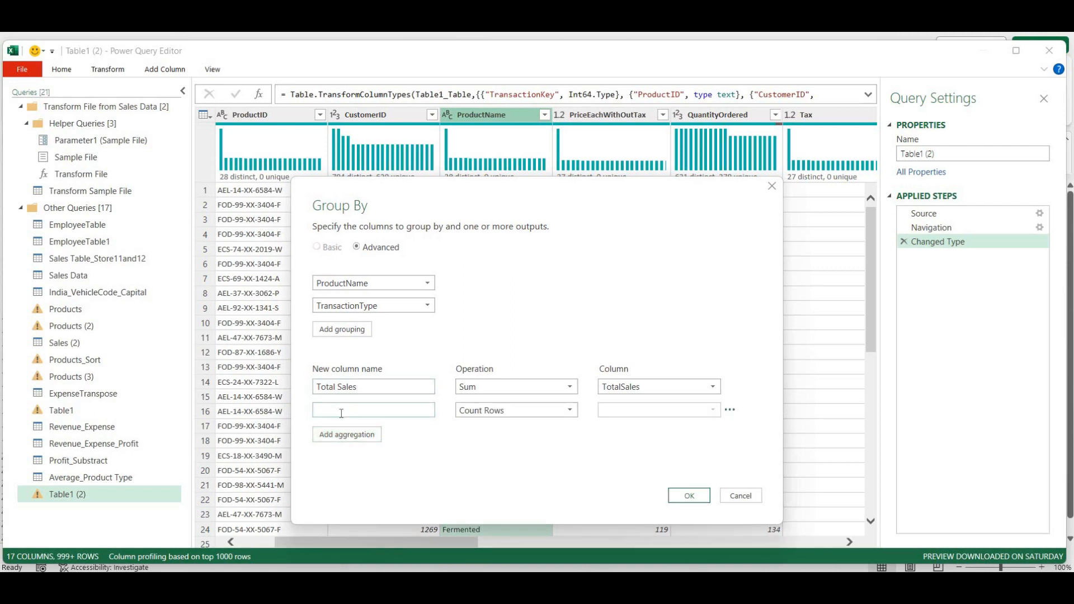
text(Counts)
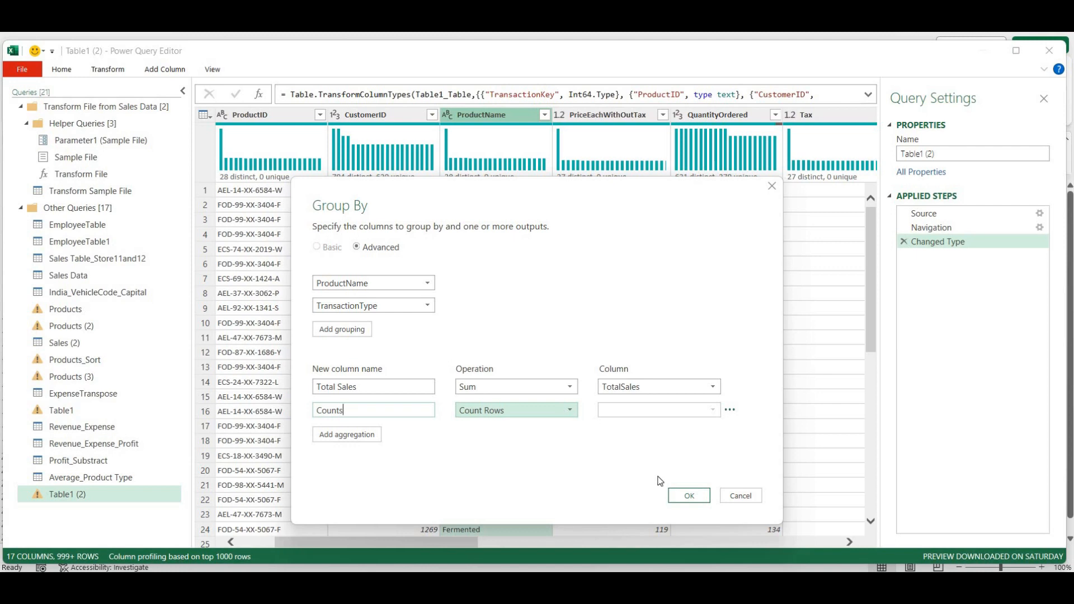
click(685, 496)
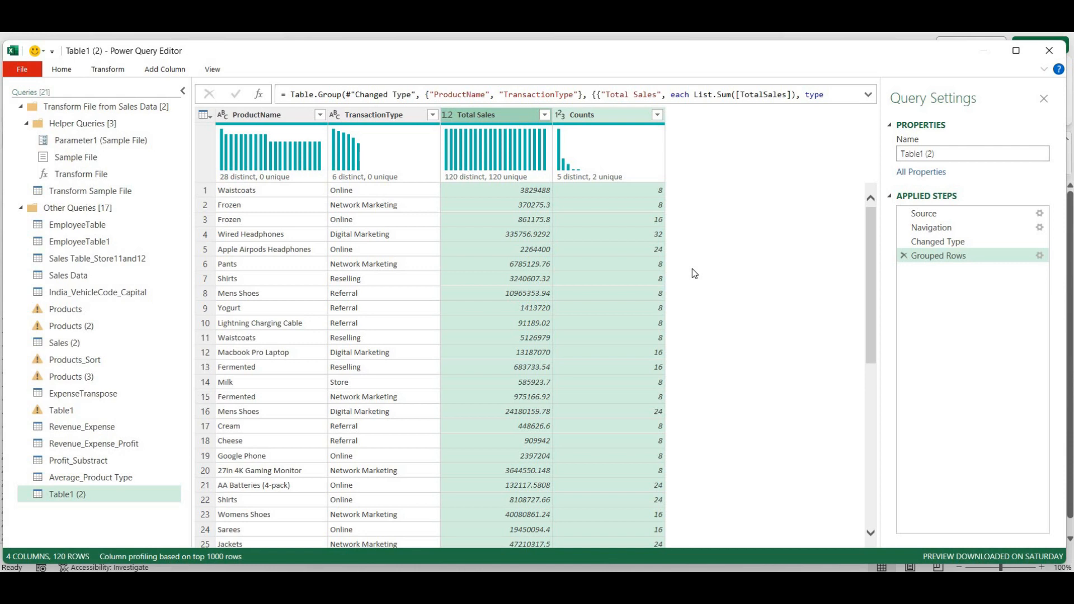
Sort the grouped rows by ProductName ascending and by Counts descending, and load the query to a worksheet
click(318, 114)
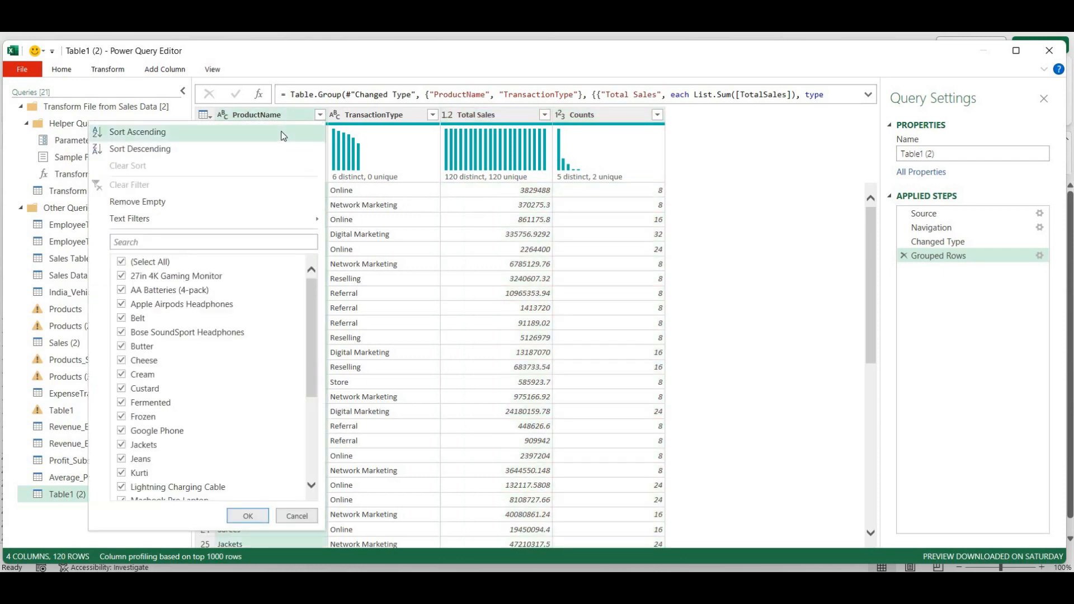
click(282, 133)
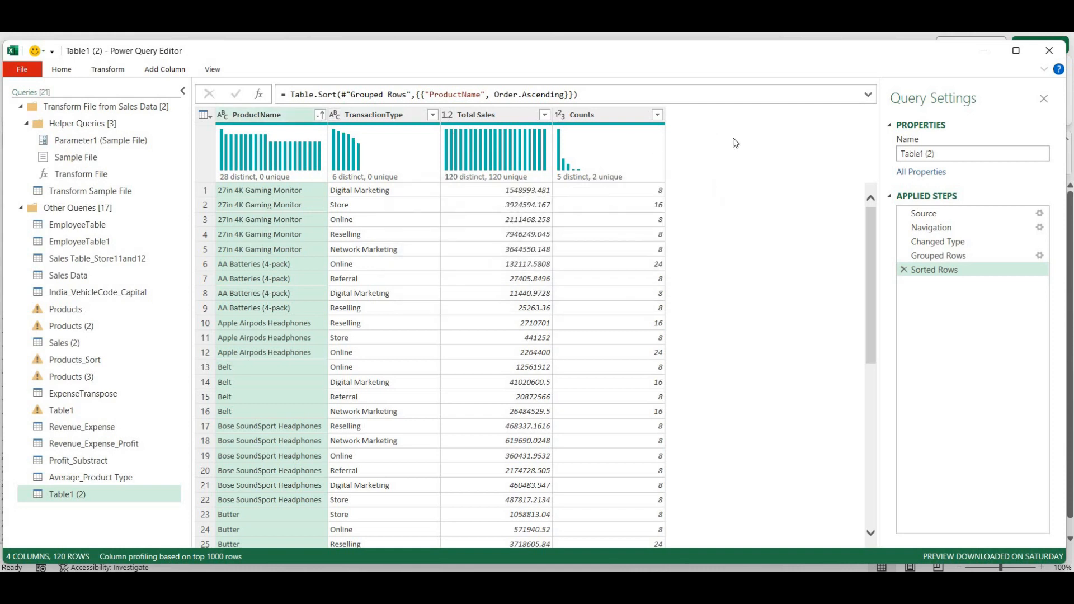
click(657, 116)
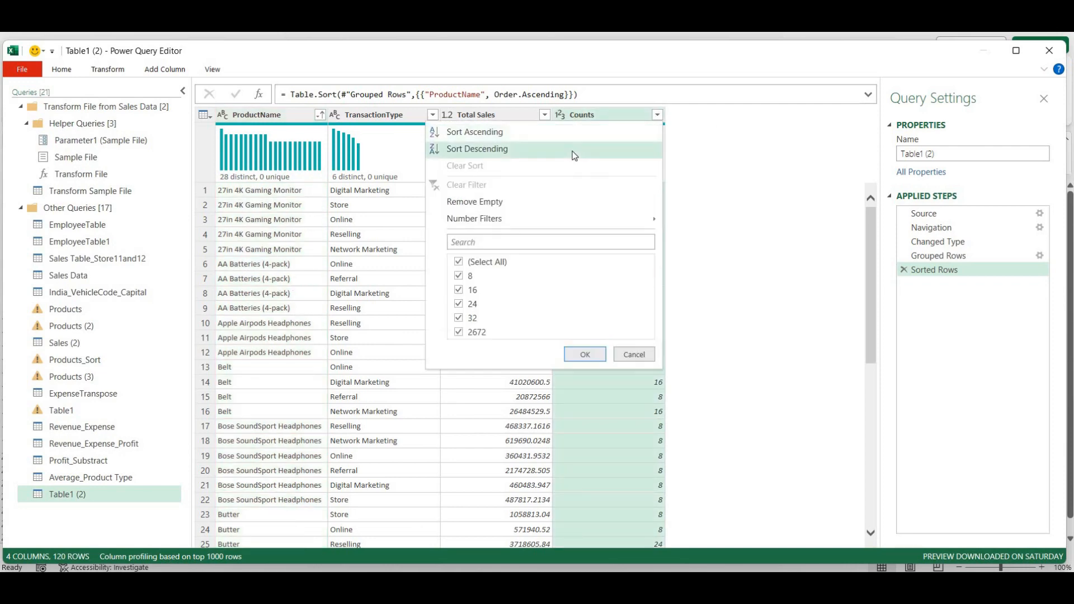
click(571, 149)
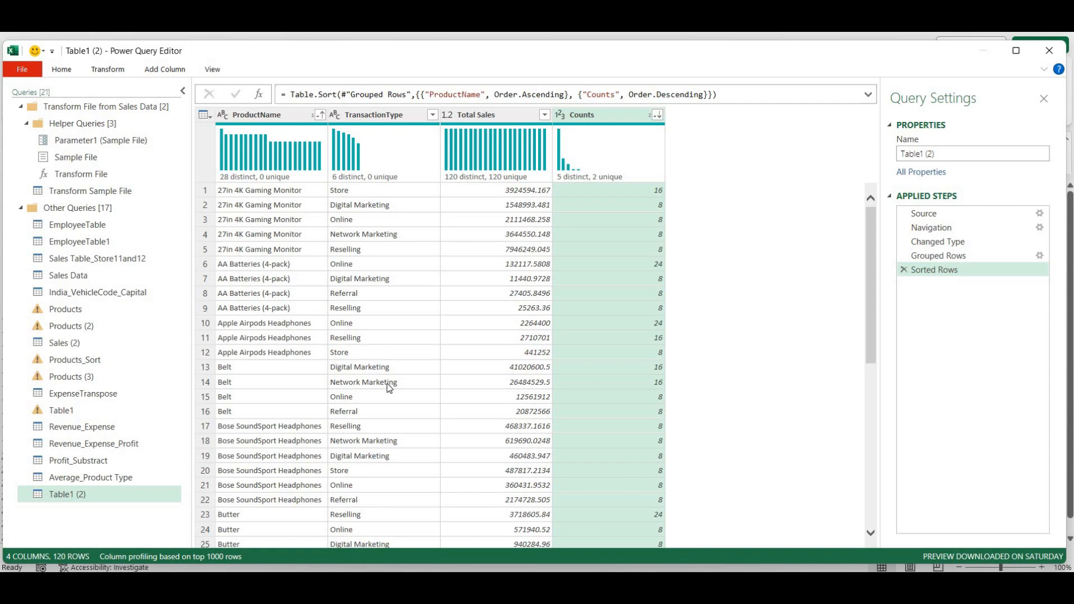
click(69, 74)
click(24, 101)
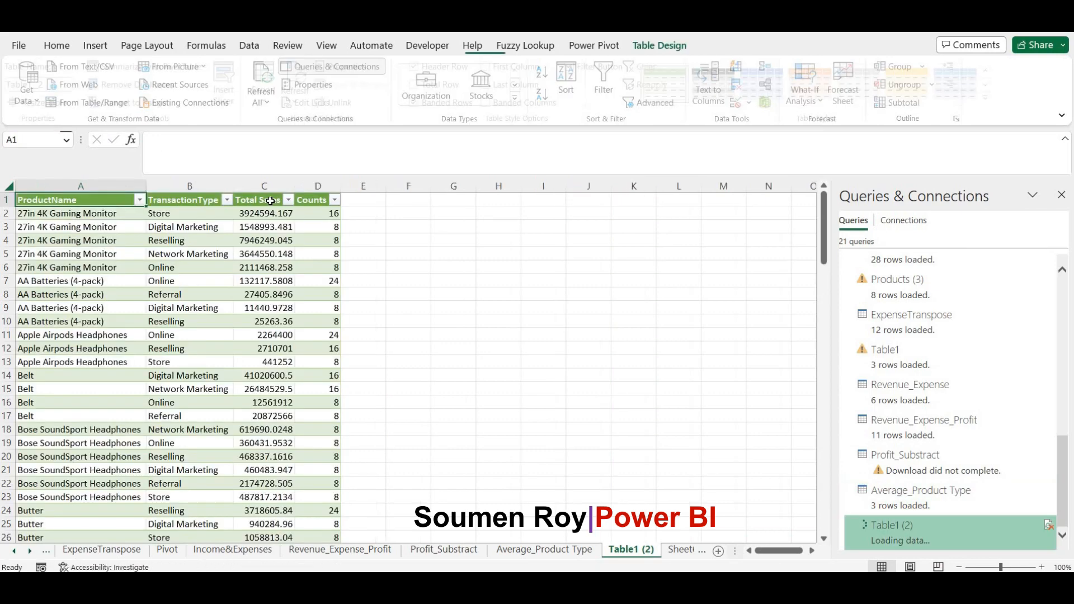
Reopen the loaded Table1 (2) query, rename it as Advance Grouping and copy the new name
double_click(898, 525)
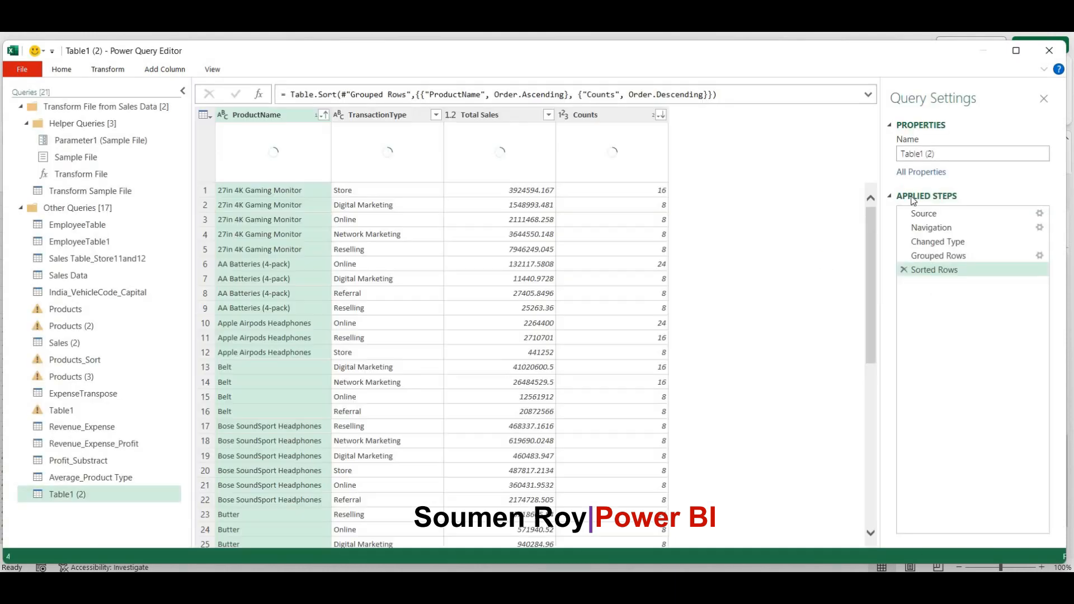
drag(935, 154, 885, 155)
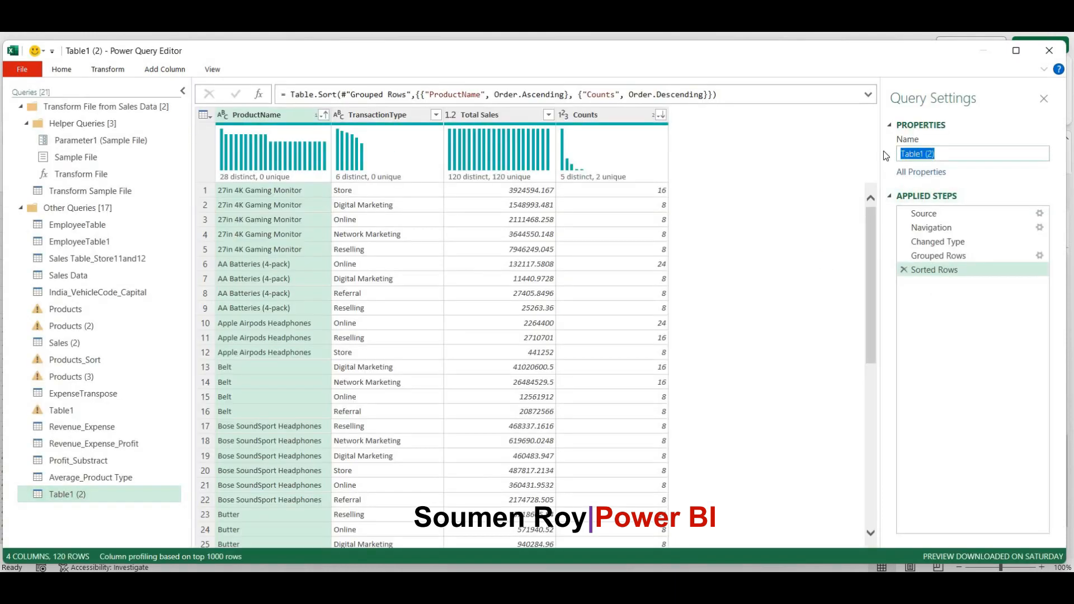
text(Adv)
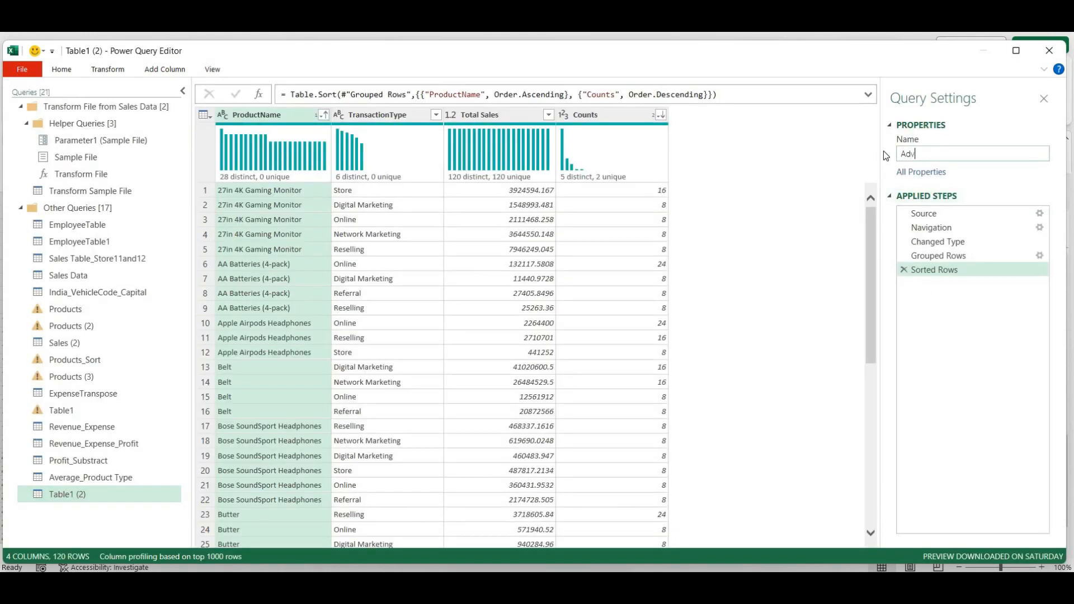
text(ance Grouping)
key(ctrl+a)
key(ctrl+c)
key(Return)
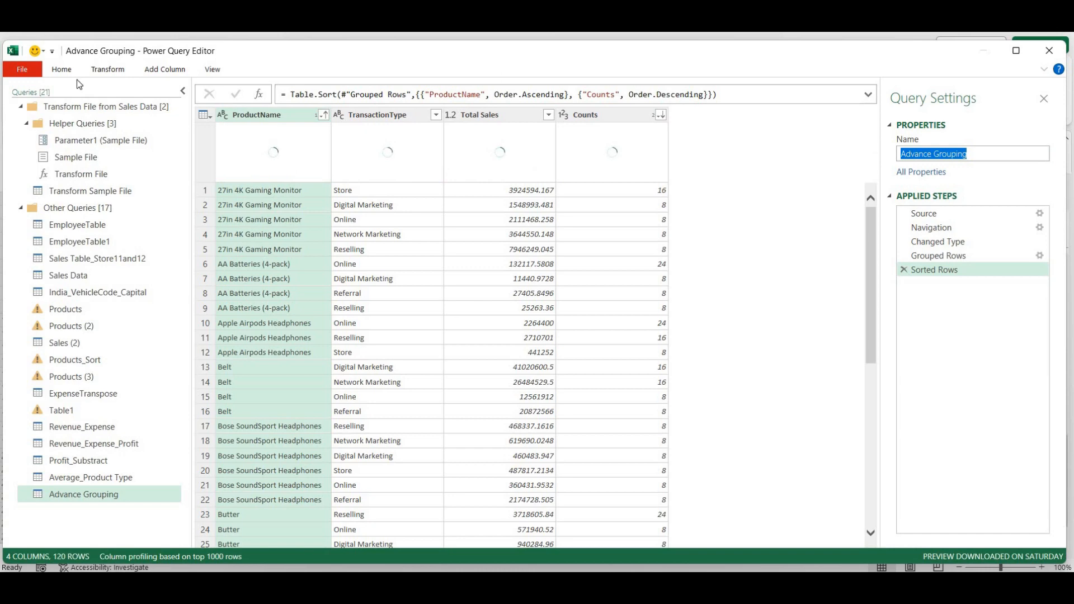
Close and load the renamed query, name its worksheet Advance Grouping and enlarge the sheet tab area
click(58, 69)
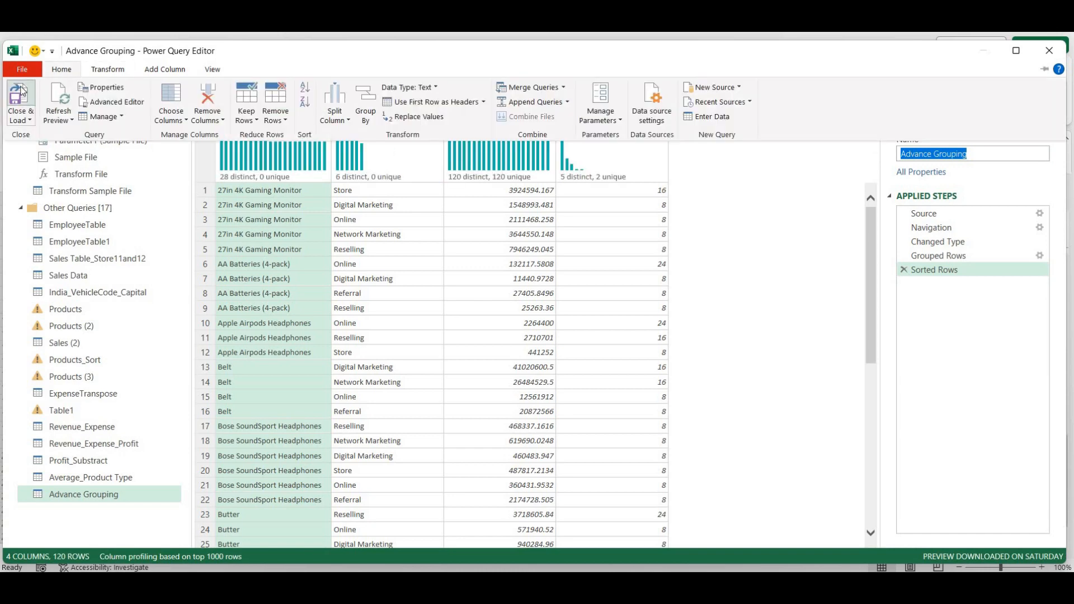
click(21, 93)
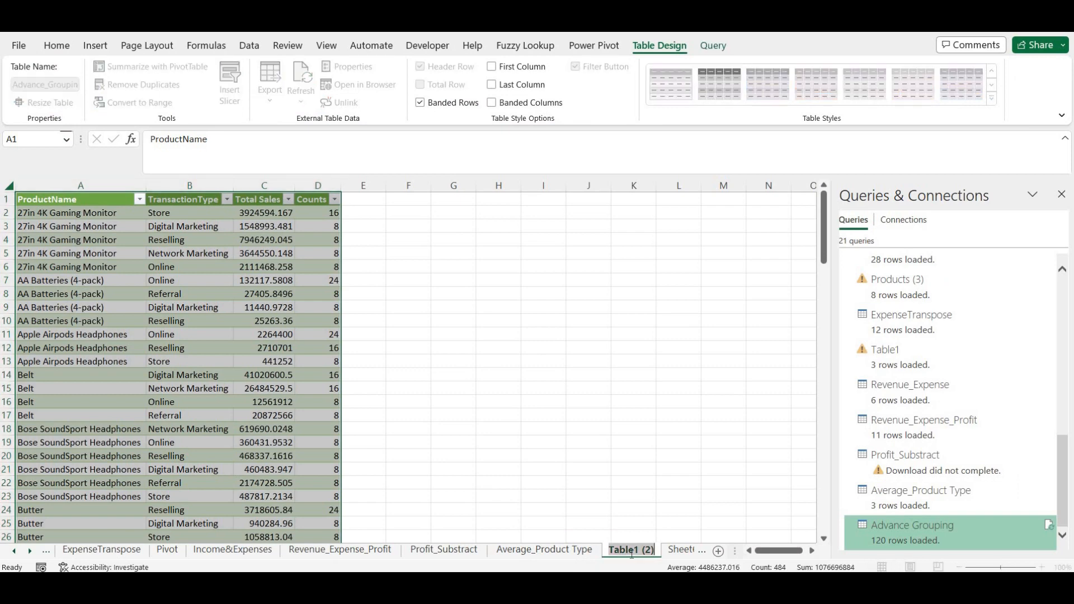
key(ctrl+v)
click(673, 506)
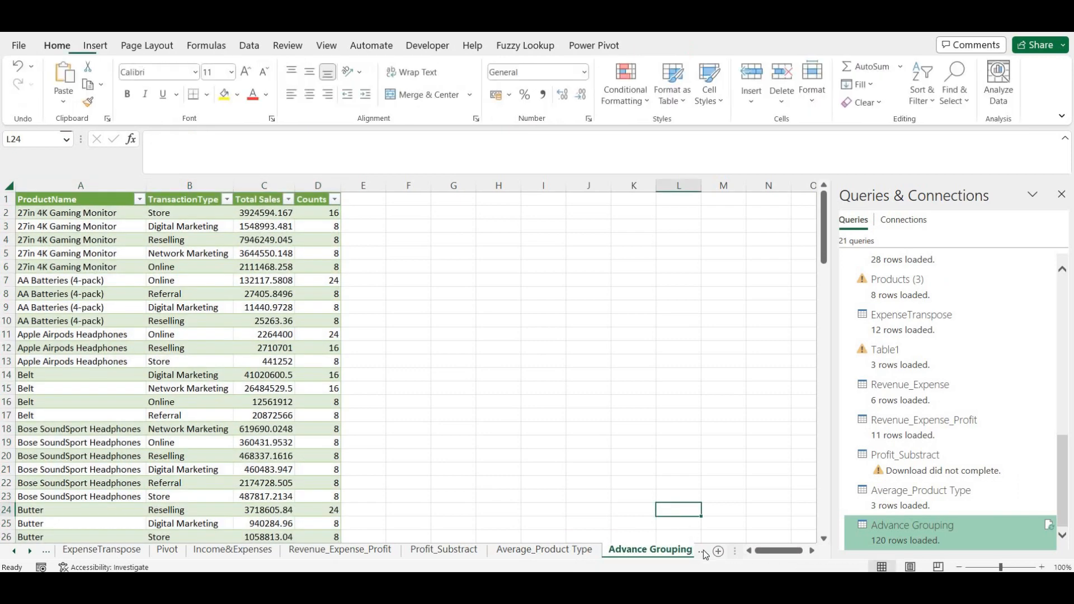
drag(735, 552, 785, 552)
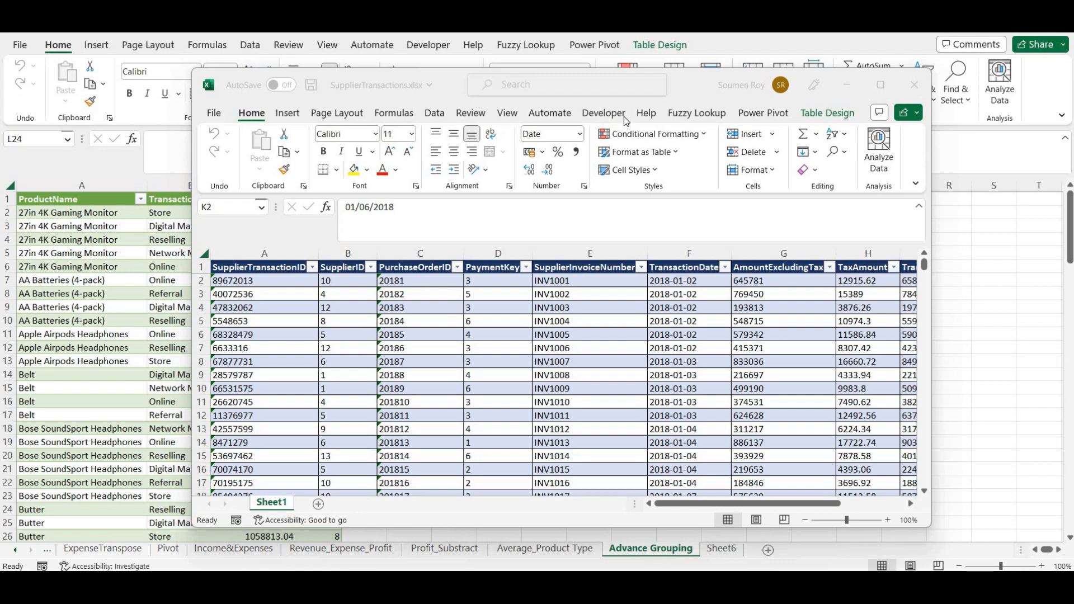
Maximize SupplierTransactions.xlsx, widen its OrderDate, RequiredDate and actual delivery date columns, and narrow the SupplierTransactionID column
click(884, 88)
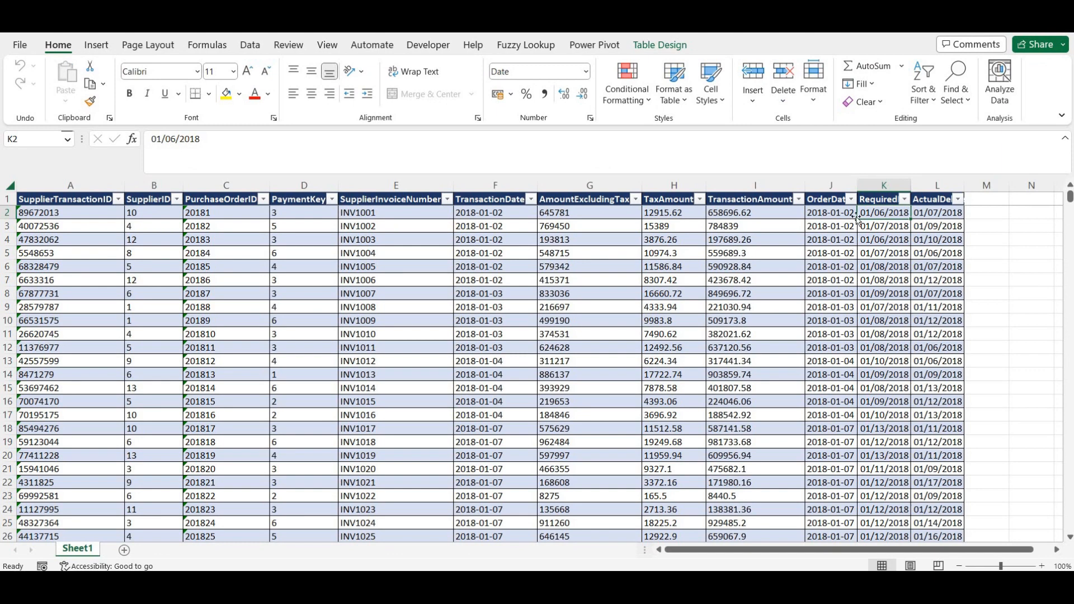
drag(871, 189, 949, 185)
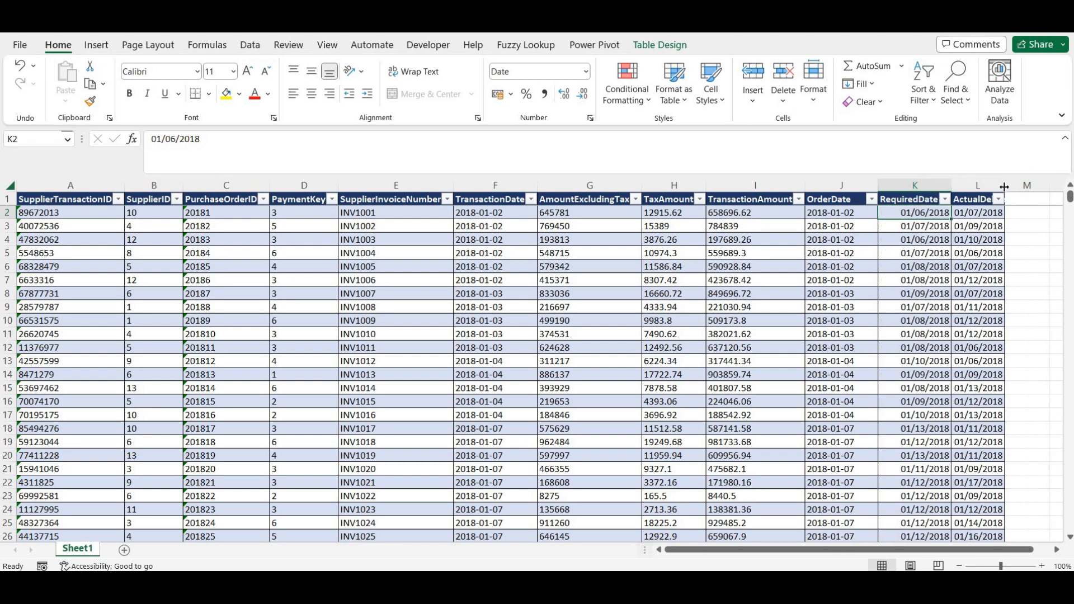
drag(1004, 187, 1020, 186)
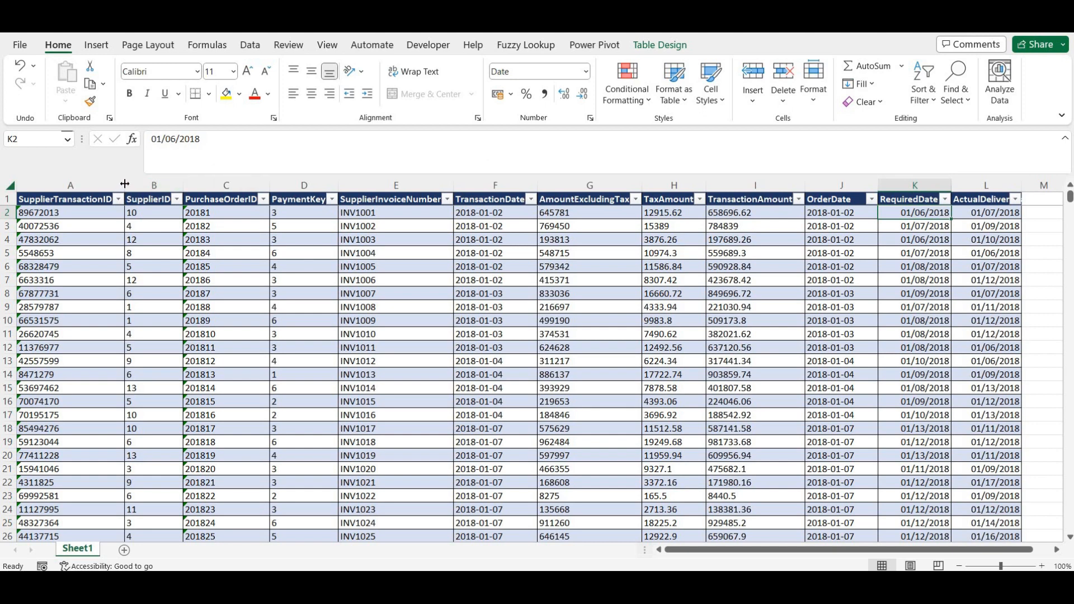
drag(125, 184, 81, 181)
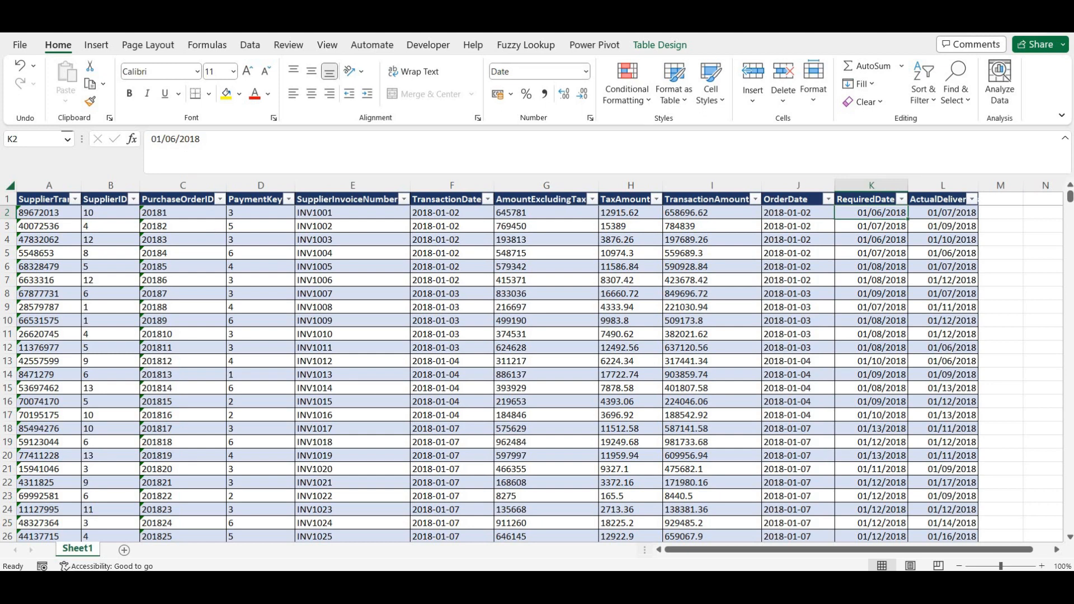
Return to the workbook with the query results and look at Sheet6 and the Advance Grouping sheet
mouse_move(1035, 20)
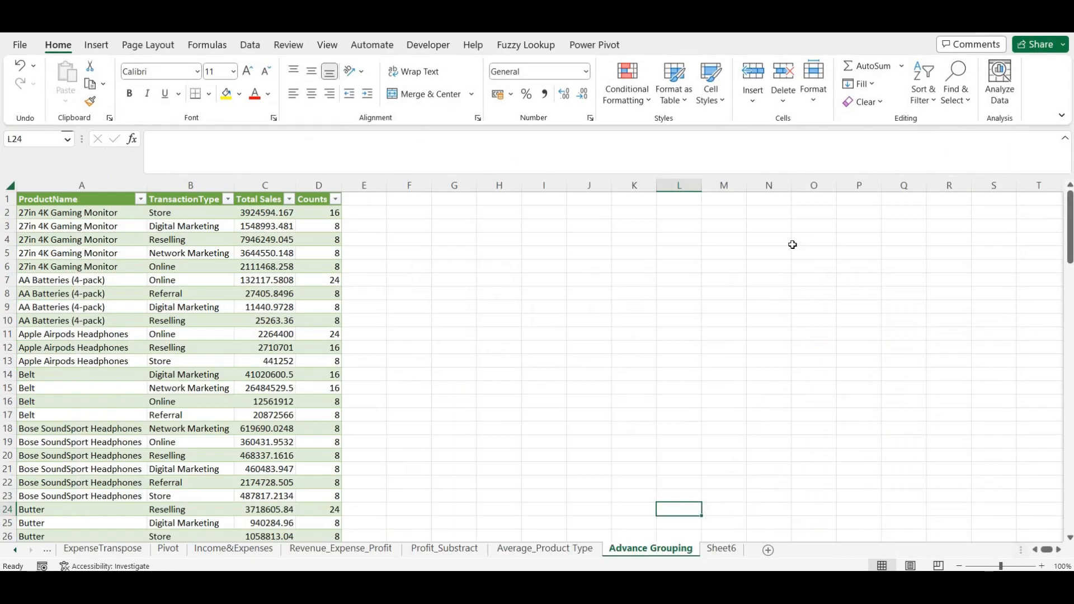
click(721, 549)
click(650, 549)
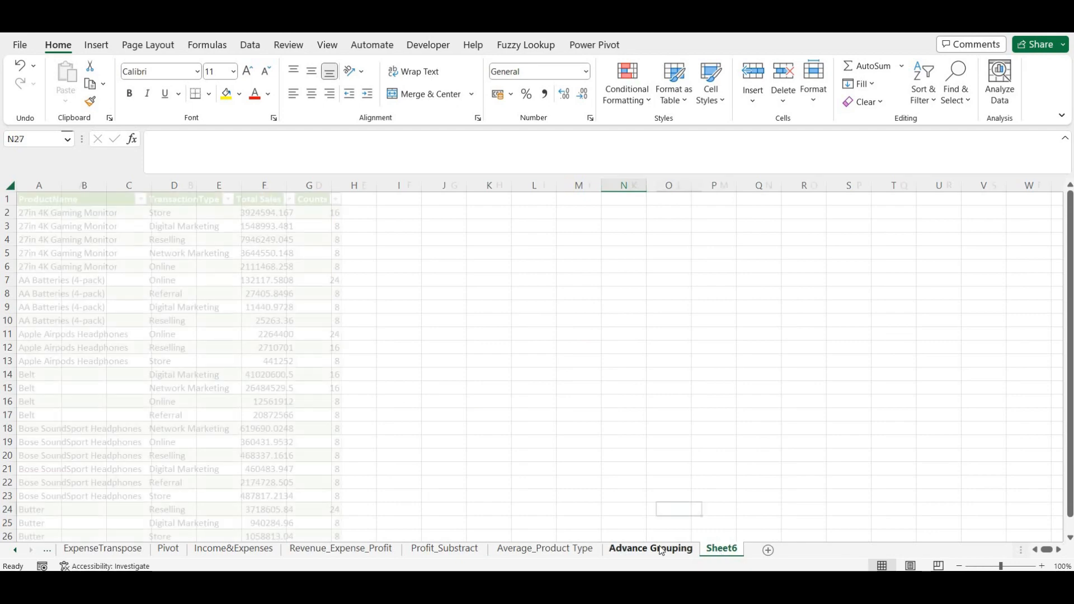
Switch to the empty Sheet6 and launch the Power Query Editor
click(715, 550)
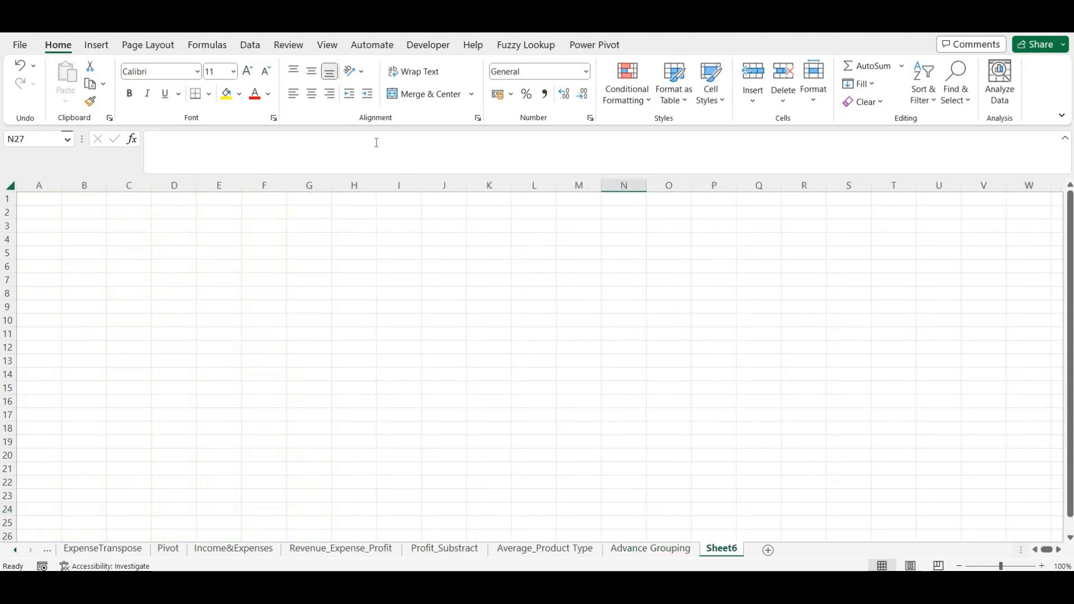
click(249, 46)
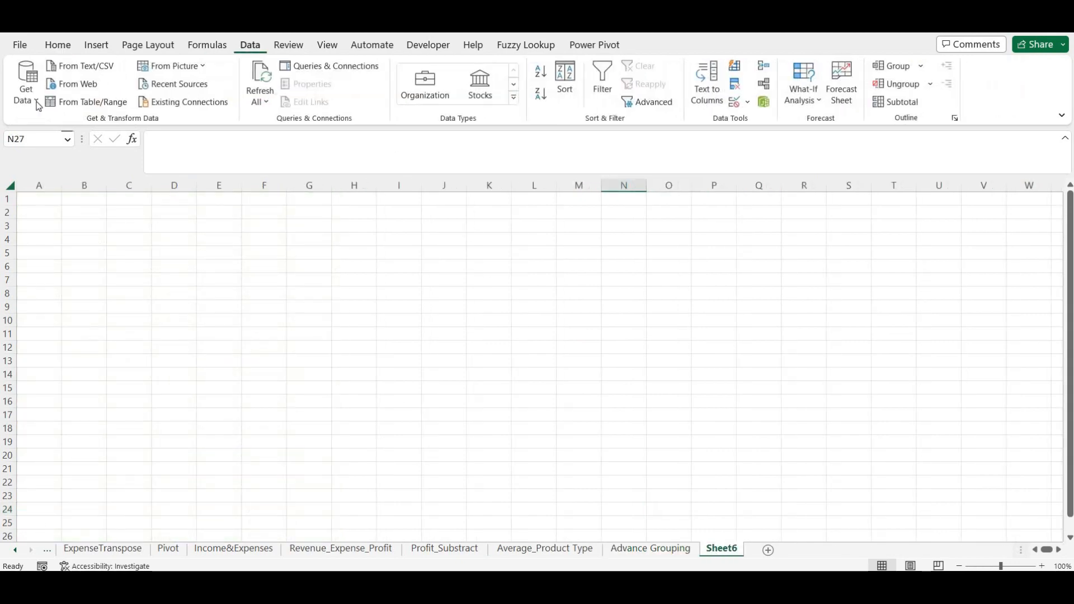
click(25, 98)
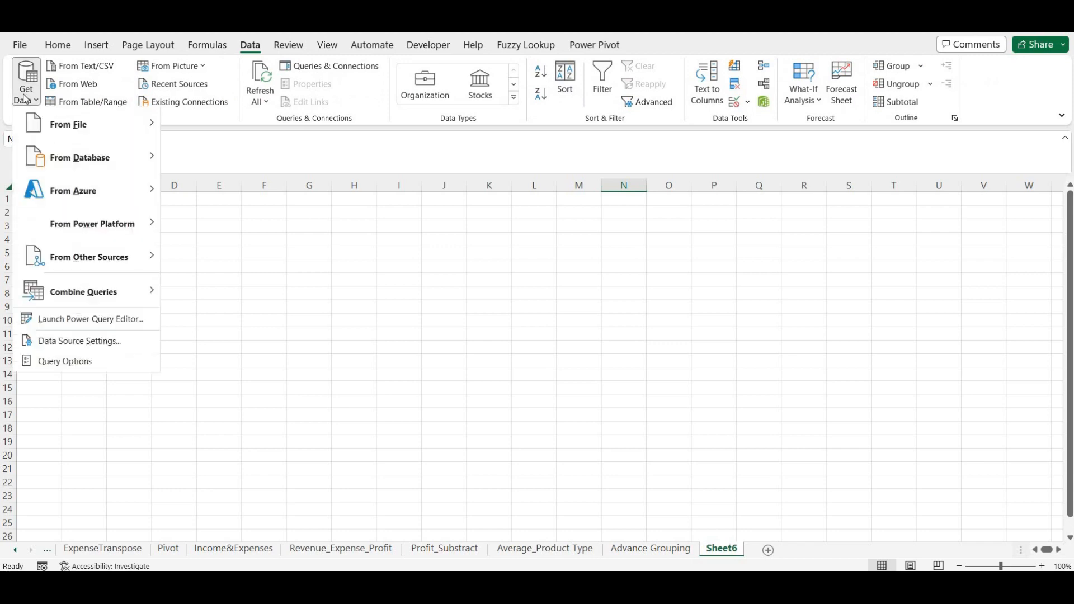
click(73, 317)
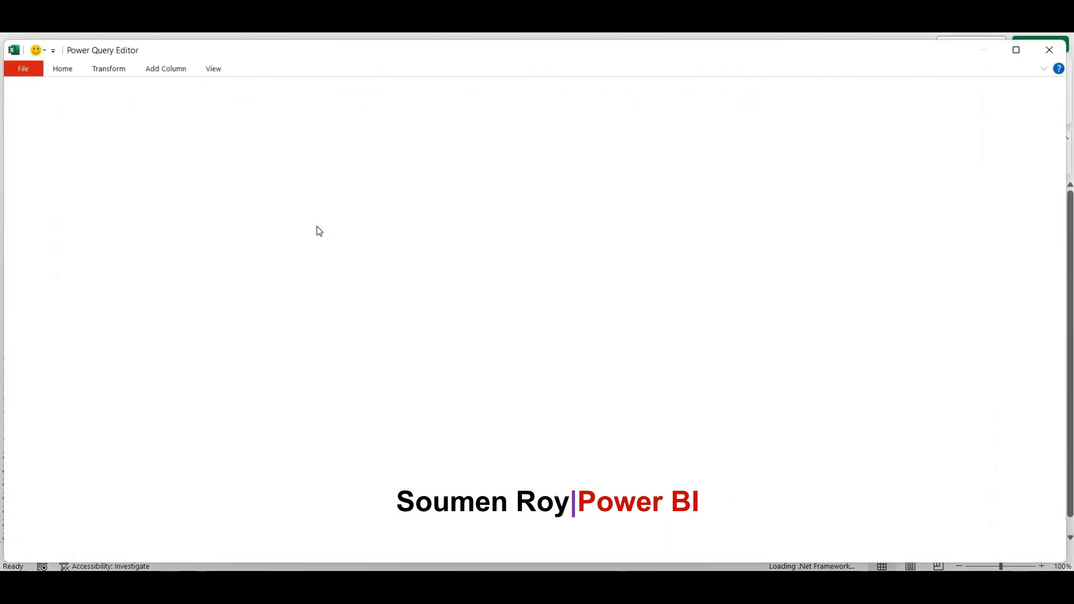
Import Table1 from the Excel workbook SupplierTransactions.xlsx as a new query
click(61, 70)
click(738, 87)
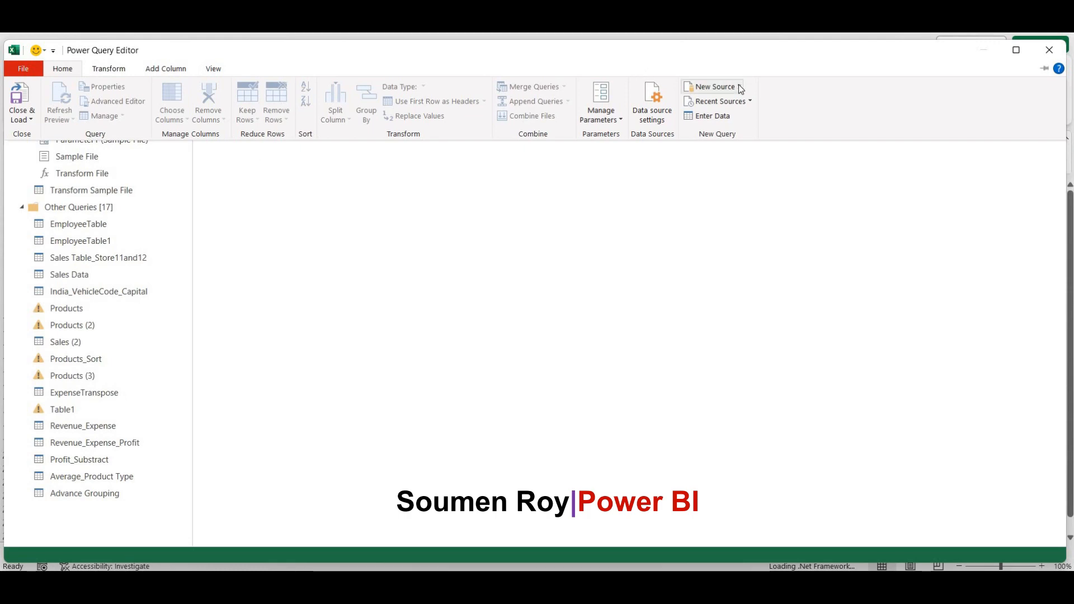
mouse_move(756, 106)
click(810, 115)
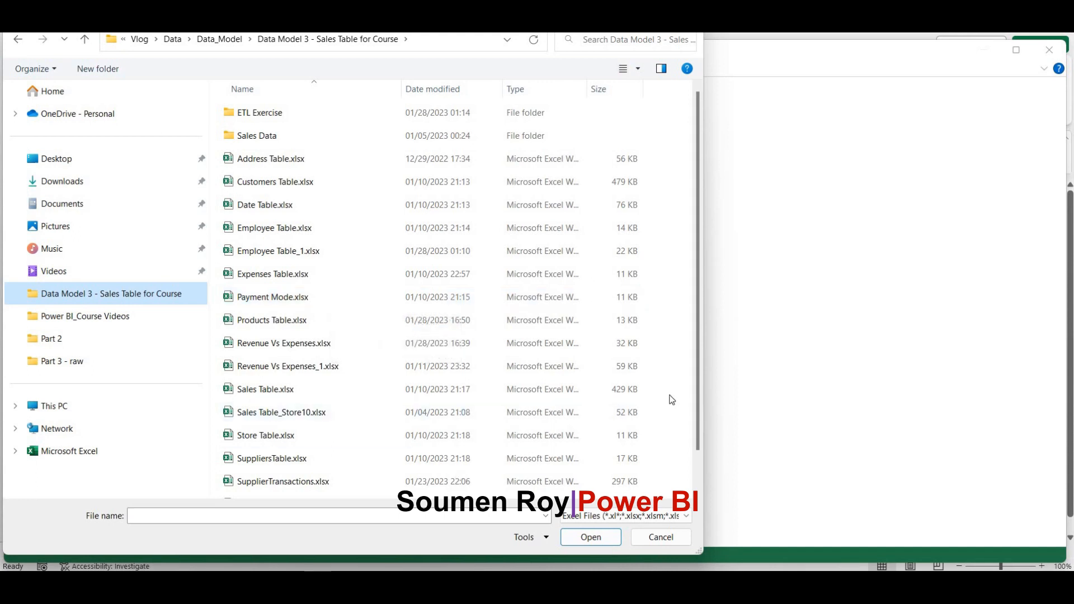
scroll(701, 473, down, 2)
scroll(701, 473, down, 1)
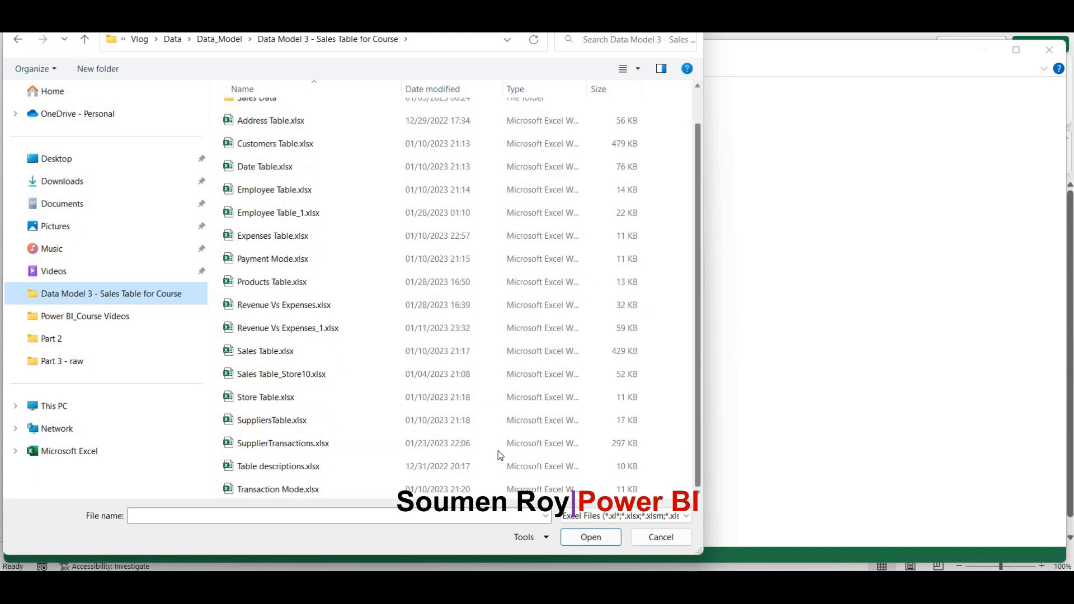
double_click(438, 444)
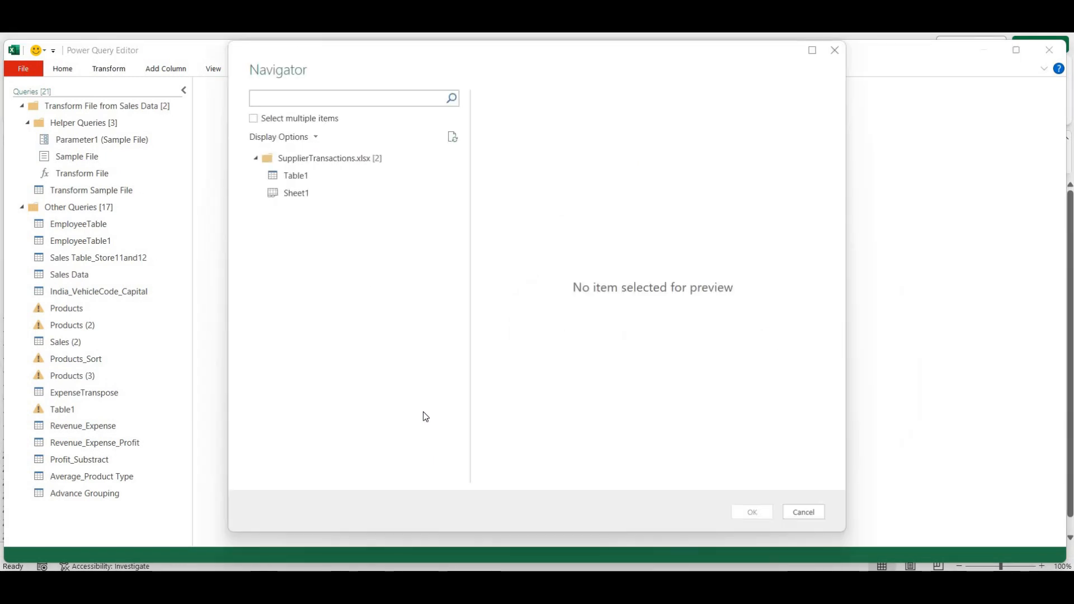
click(290, 180)
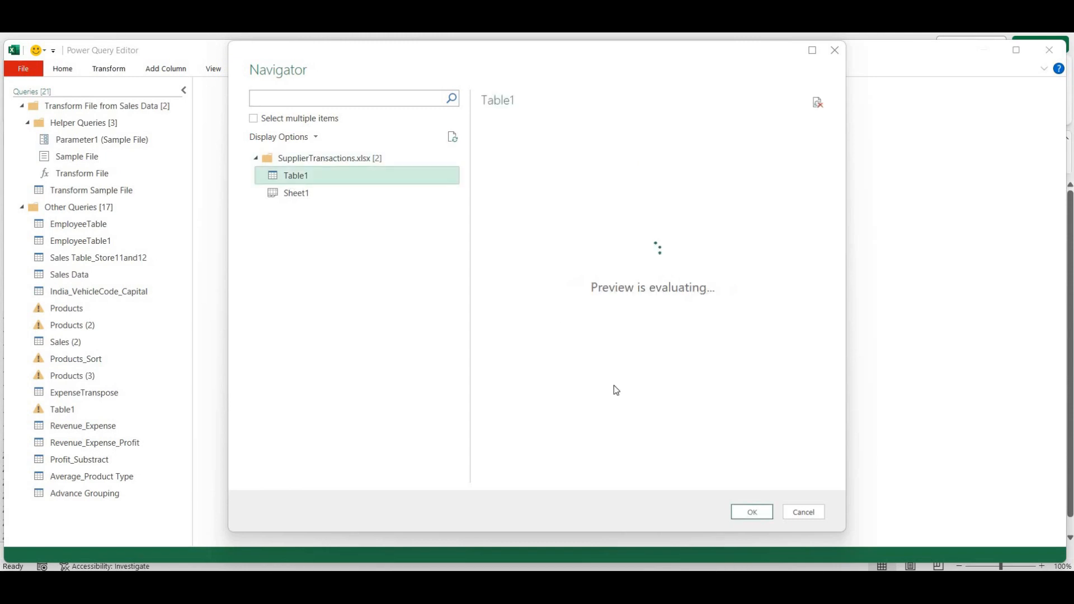
click(752, 514)
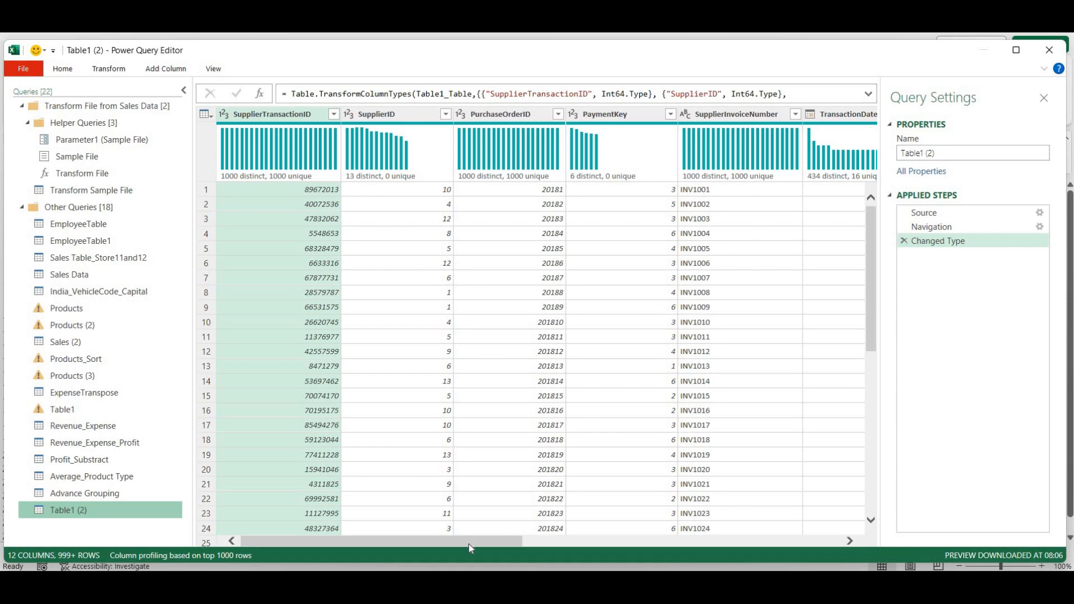
Add a Subtract Days column from OrderDate and ActualDeliveryDate, with OrderDate selected first
drag(470, 548, 808, 546)
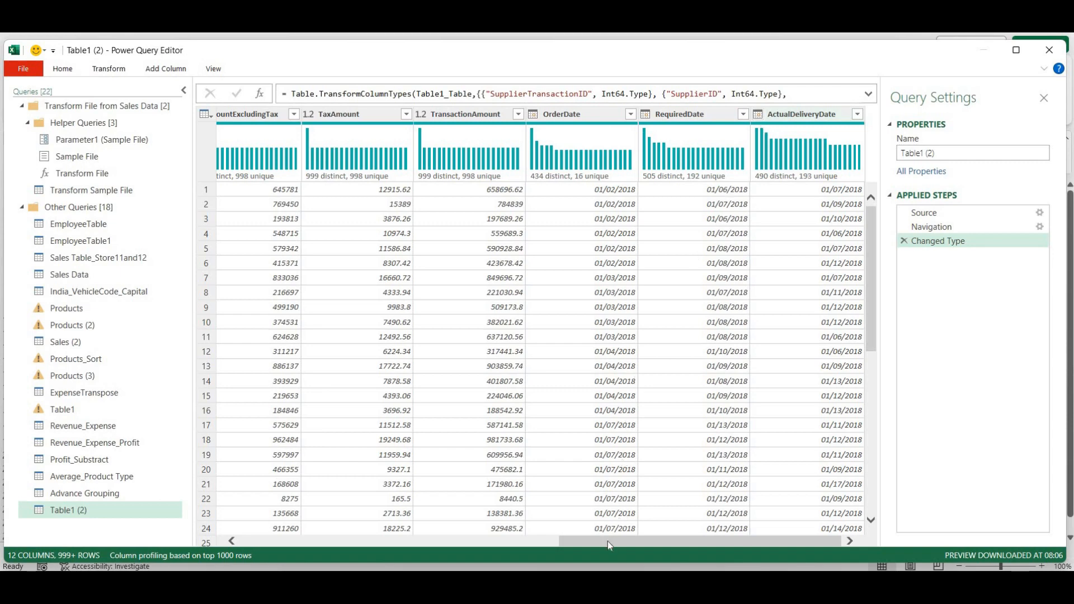
drag(609, 542, 389, 539)
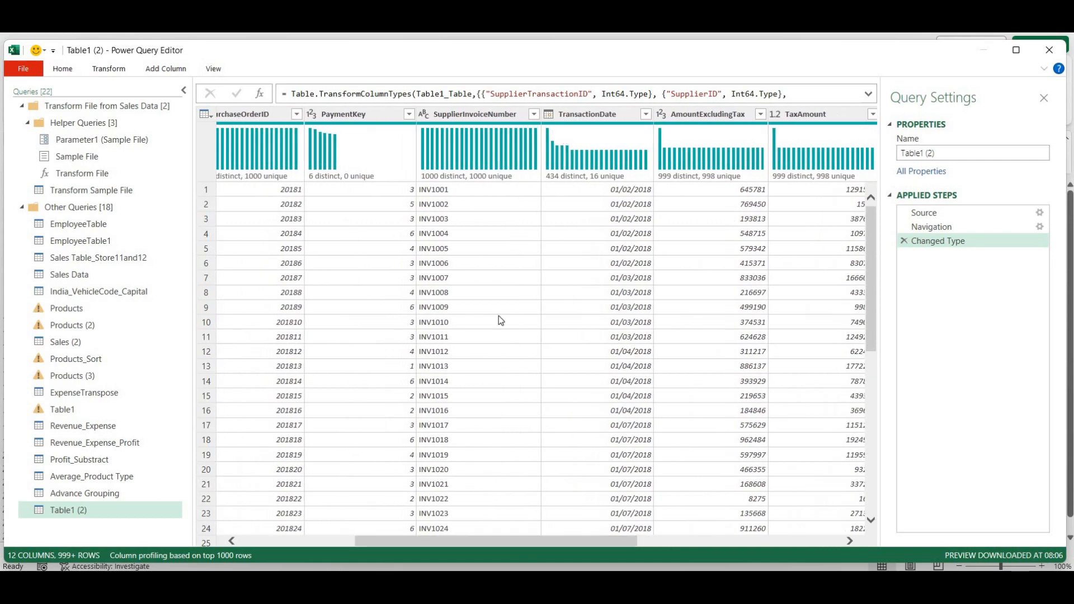
drag(396, 542, 248, 534)
drag(432, 529, 678, 532)
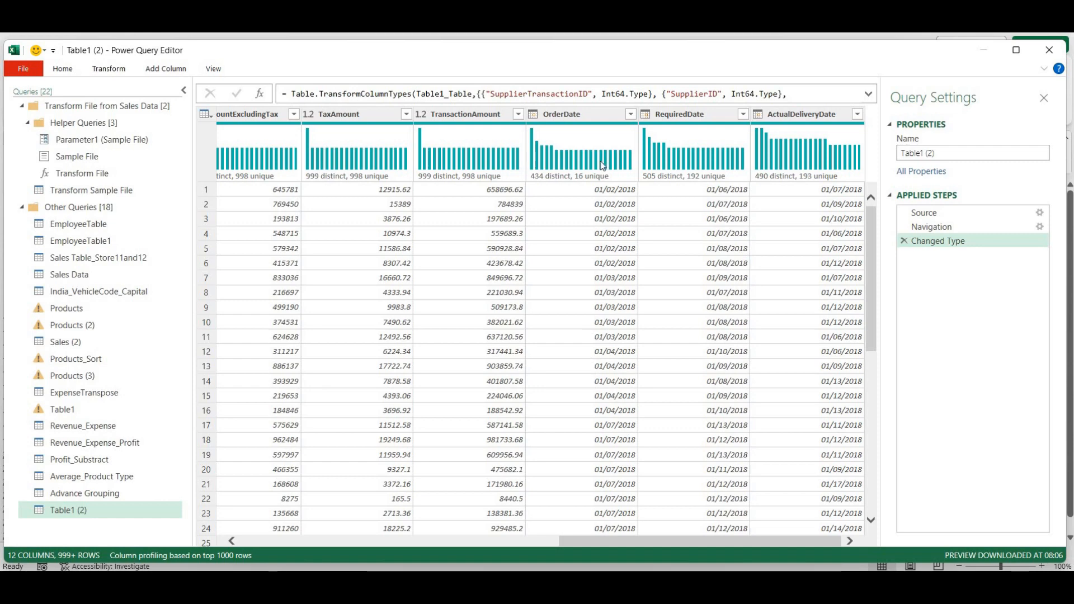
click(602, 113)
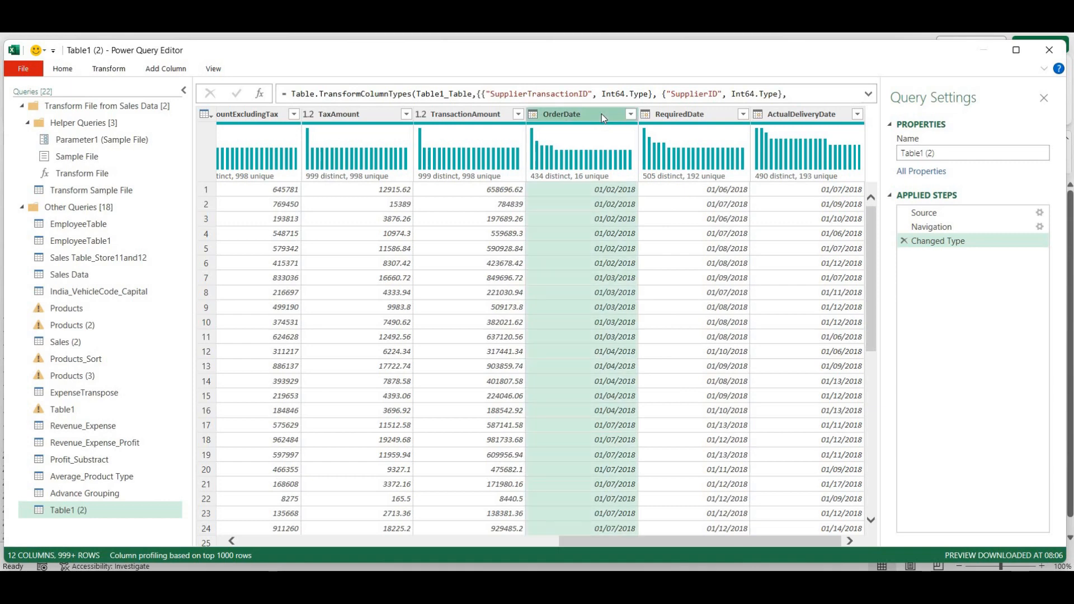
ctrl+click(791, 118)
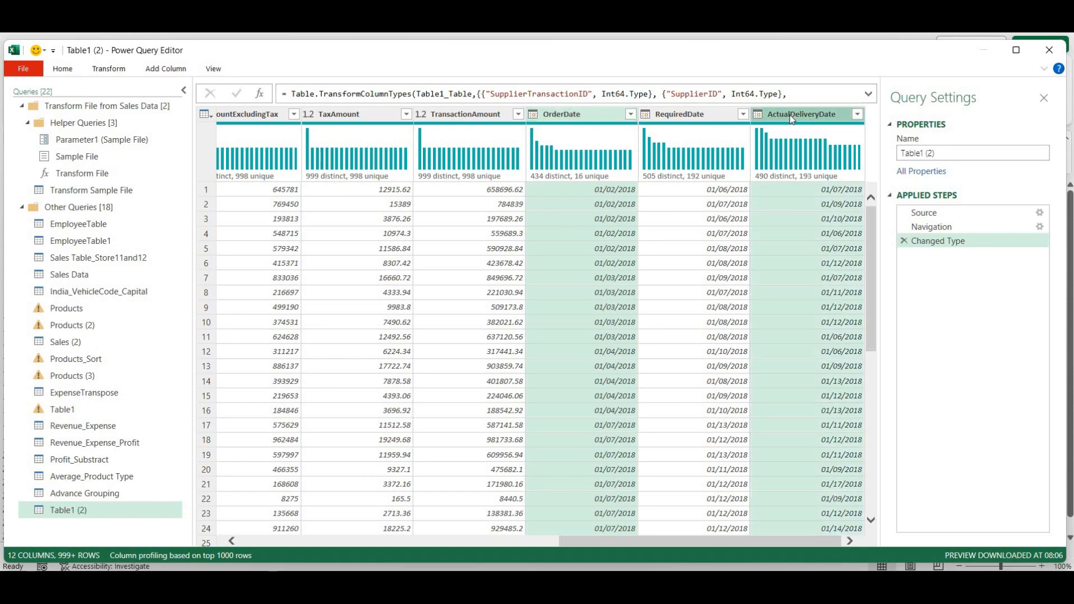
click(109, 69)
click(173, 72)
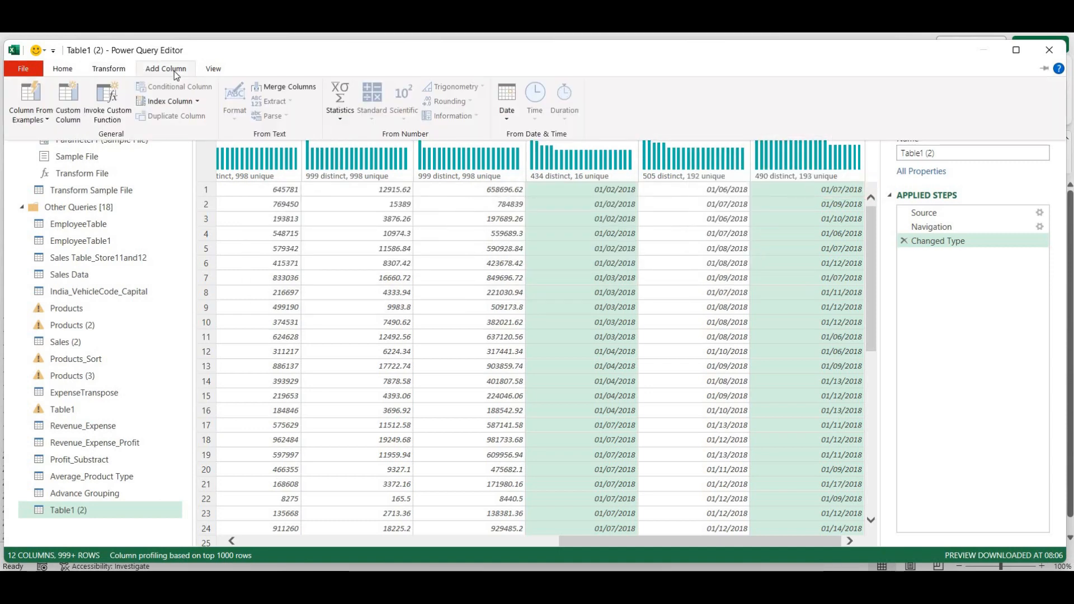
click(506, 106)
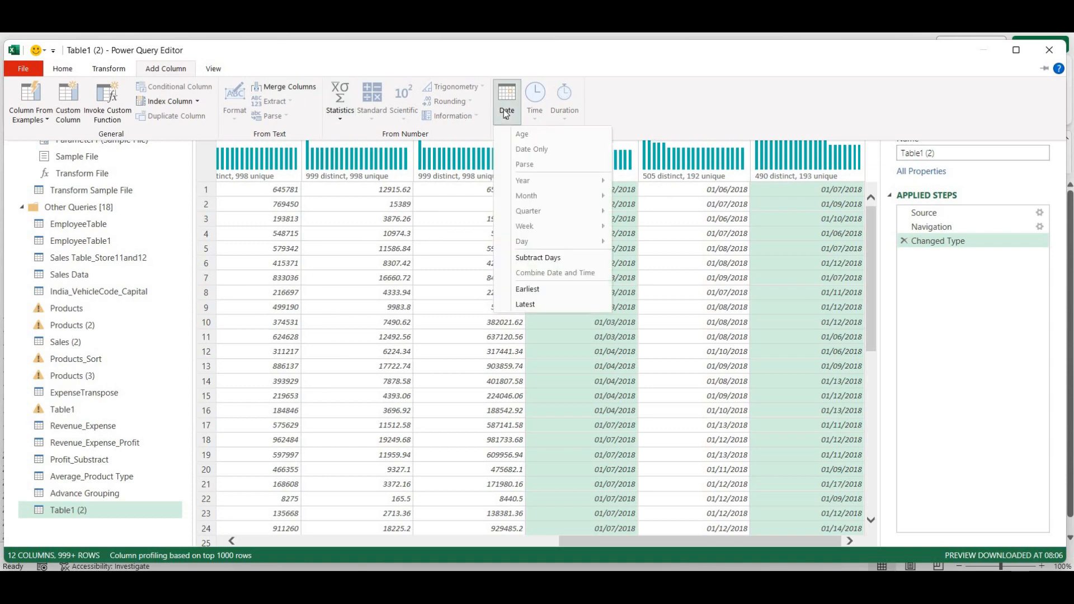
click(558, 259)
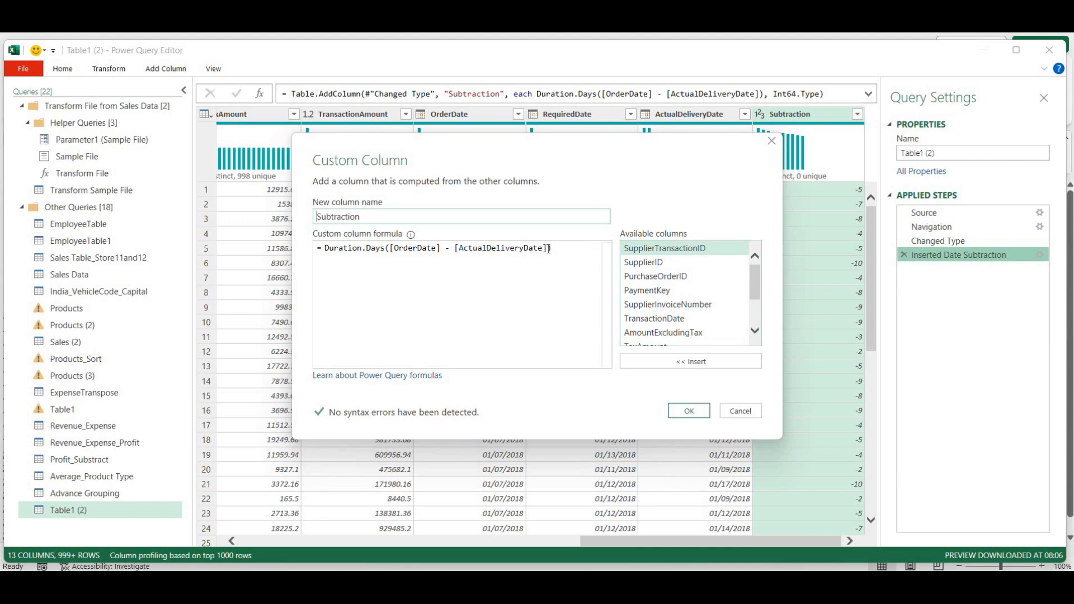
Reverse the Subtraction formula to Duration.Days([ActualDeliveryDate]- [OrderDate]), and delete the Inserted Date Subtraction step
drag(547, 249, 455, 250)
key(ctrl+c)
key(Delete)
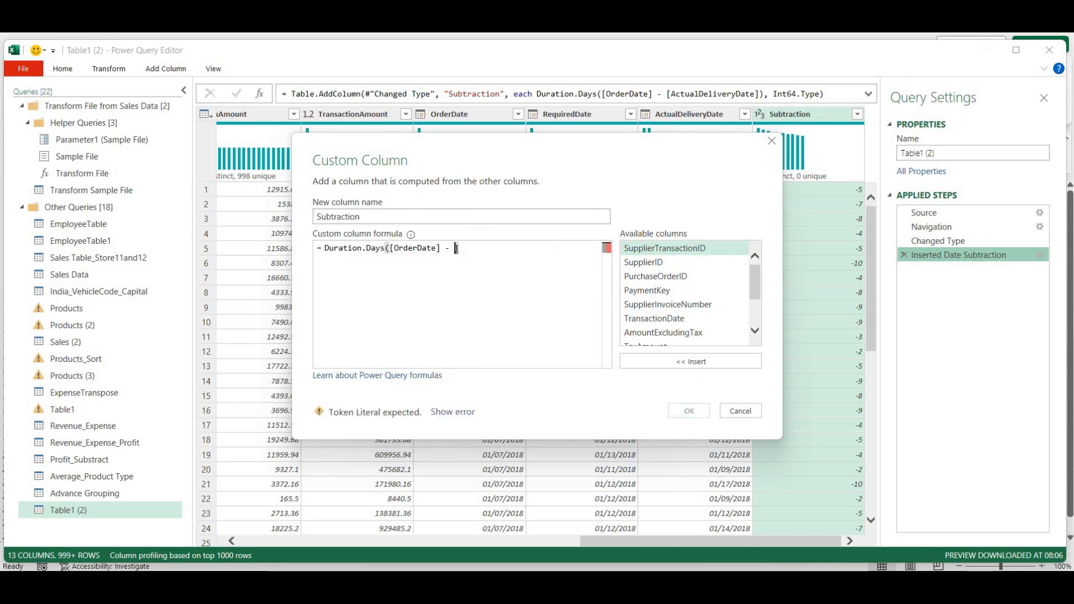
click(391, 249)
key(ctrl+v)
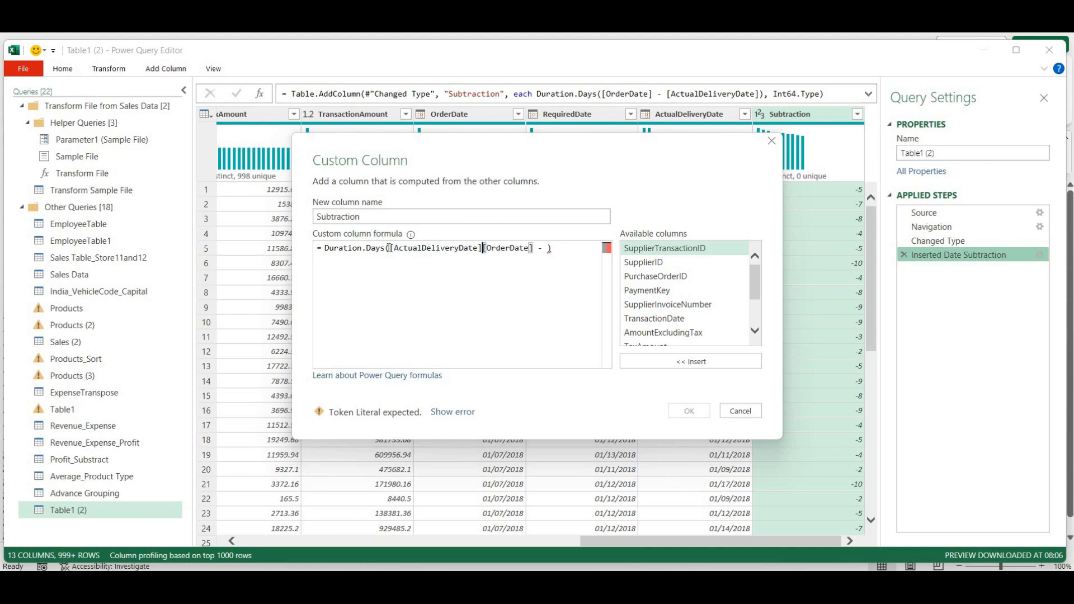
text(-)
key(Right)
key(Right)
key(Right)
key(Right)
key(Right)
key(Right)
key(Right)
key(Right)
key(Right)
key(Right)
key(Right)
key(Right)
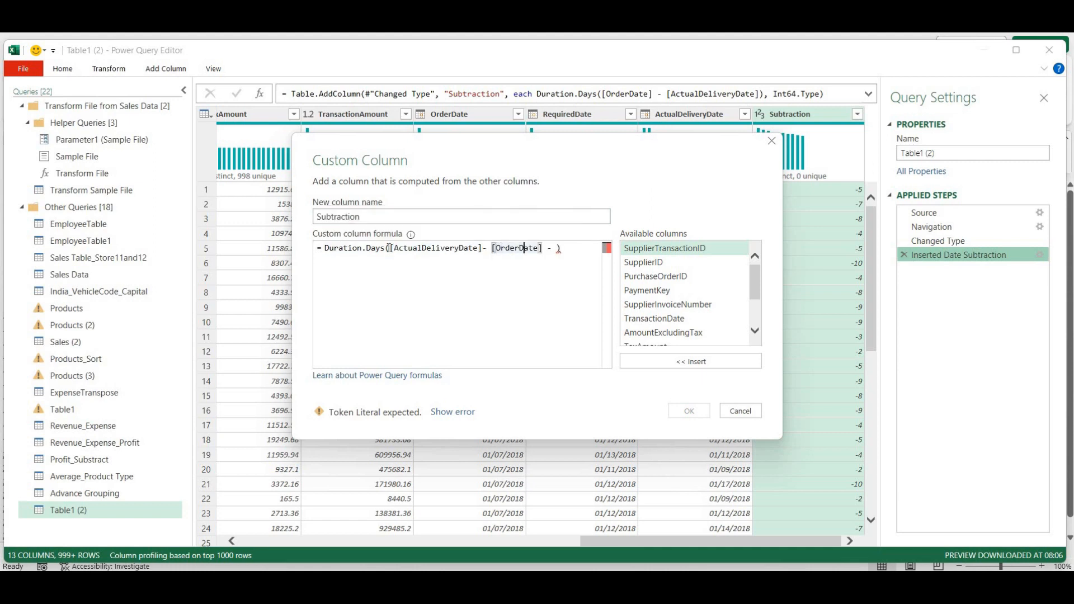
key(BackSpace)
key(Delete)
key(Delete)
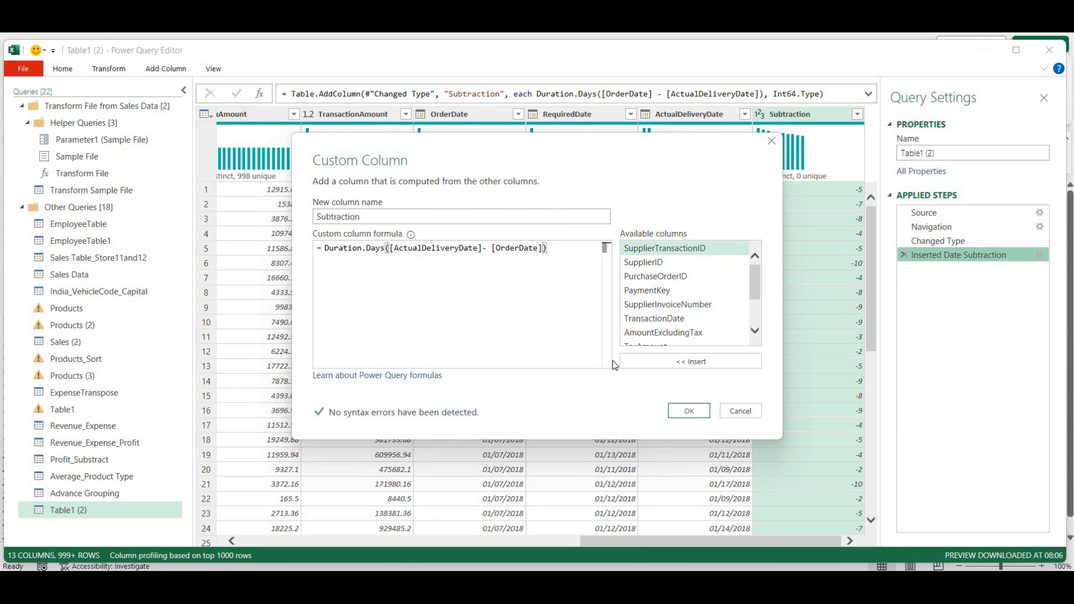
click(685, 410)
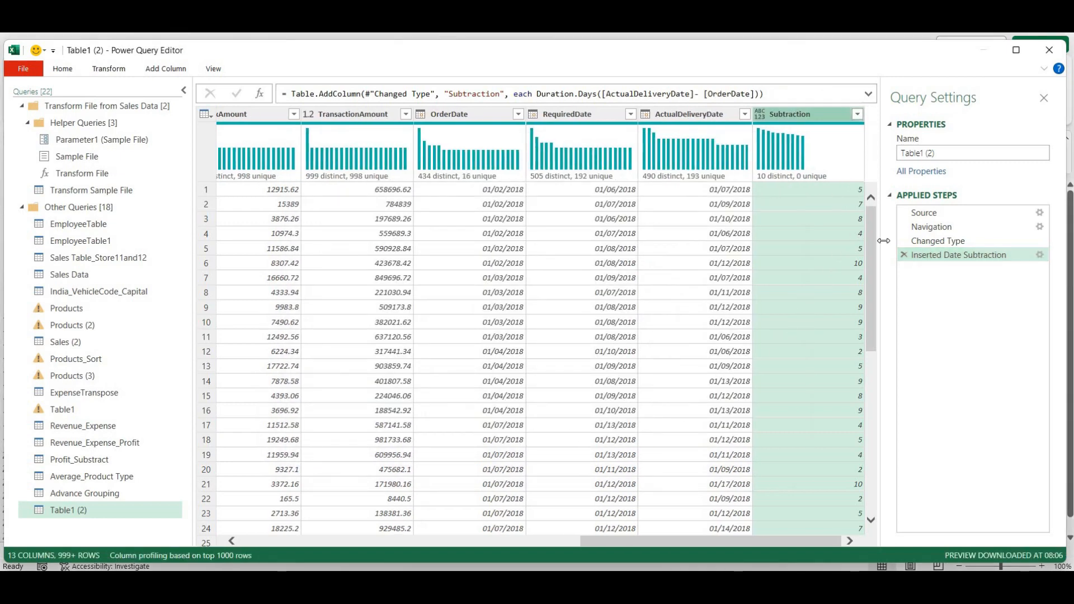
click(904, 255)
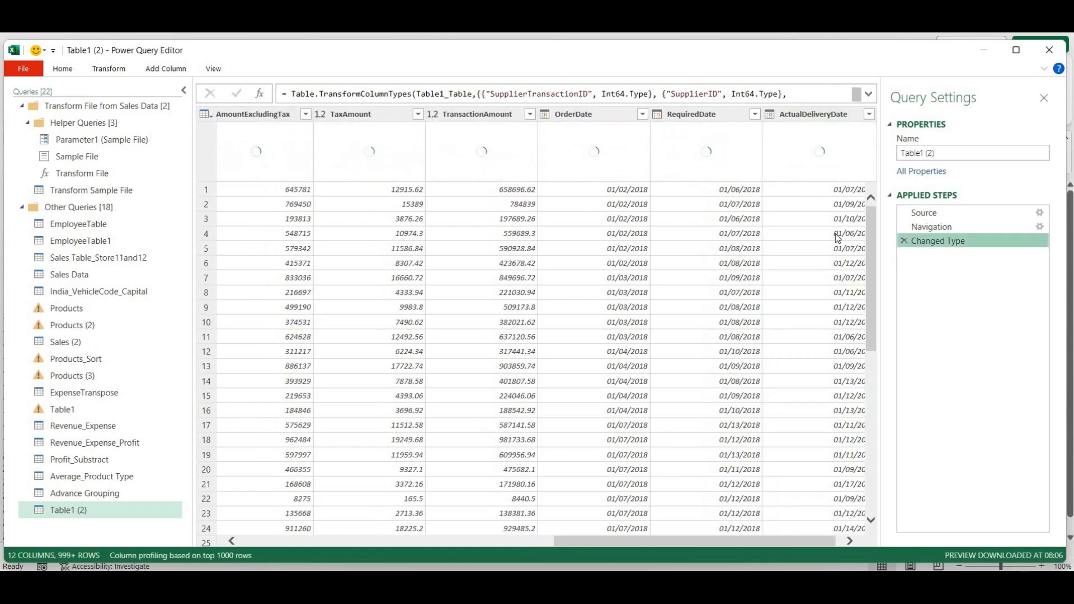
Add a Subtract Days column that takes OrderDate away from ActualDeliveryDate, selecting ActualDeliveryDate first
click(820, 115)
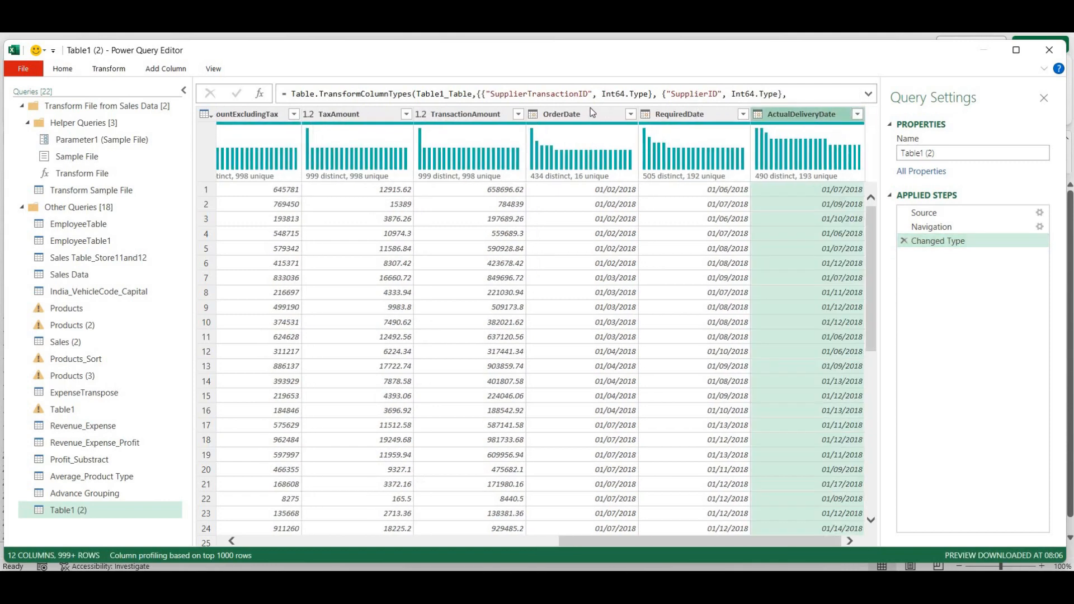
ctrl+click(588, 115)
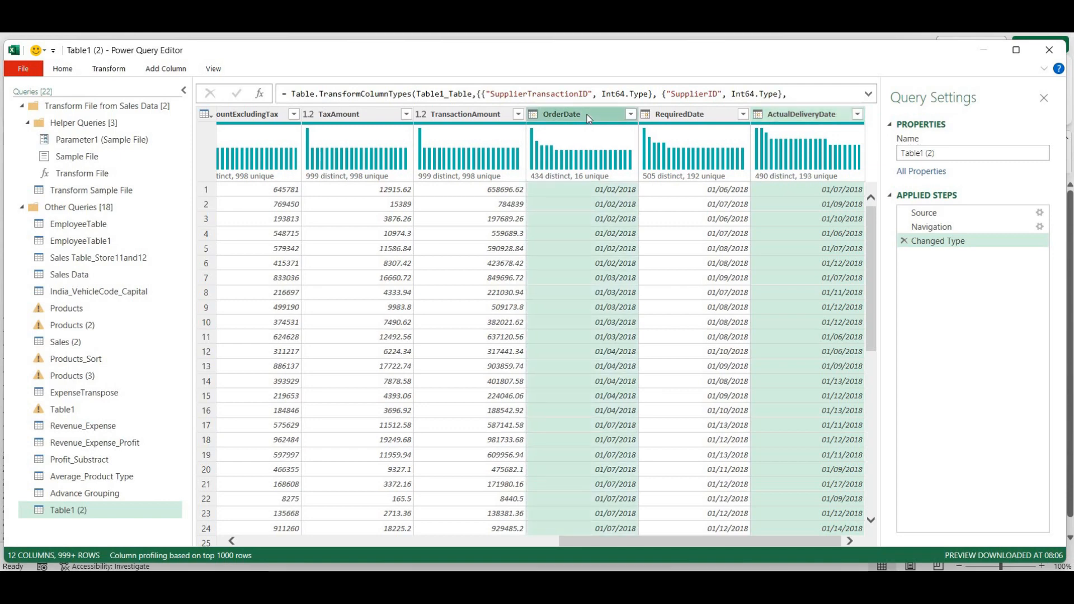
click(165, 68)
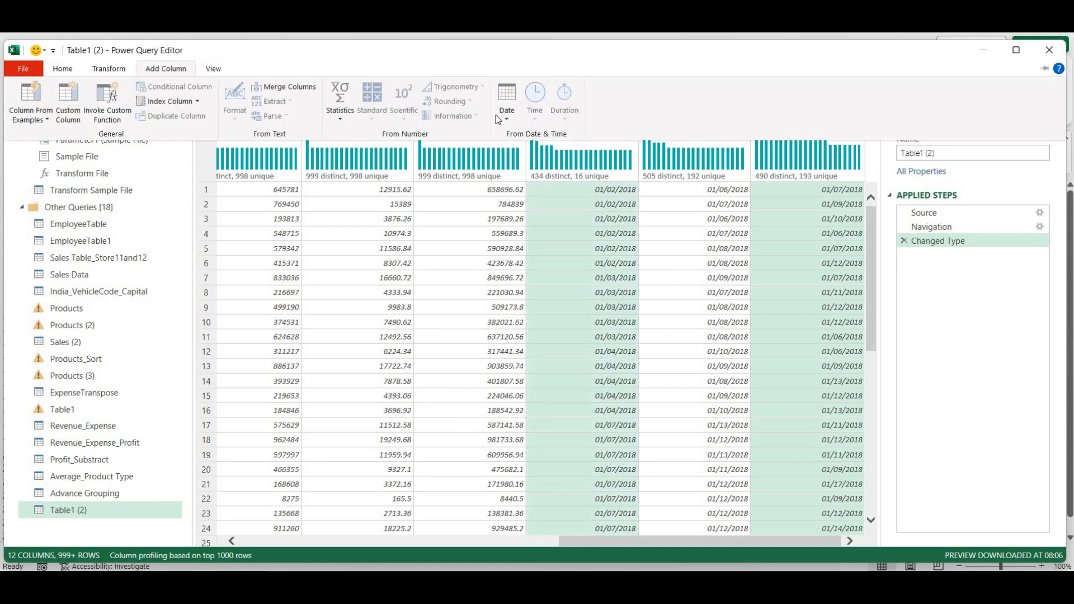
click(507, 115)
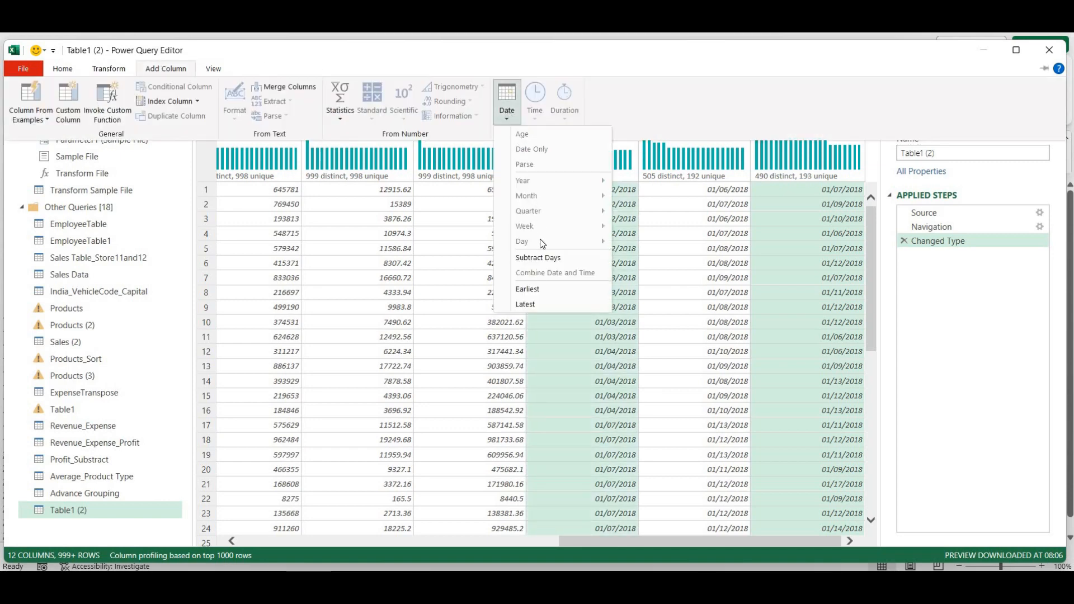
click(538, 259)
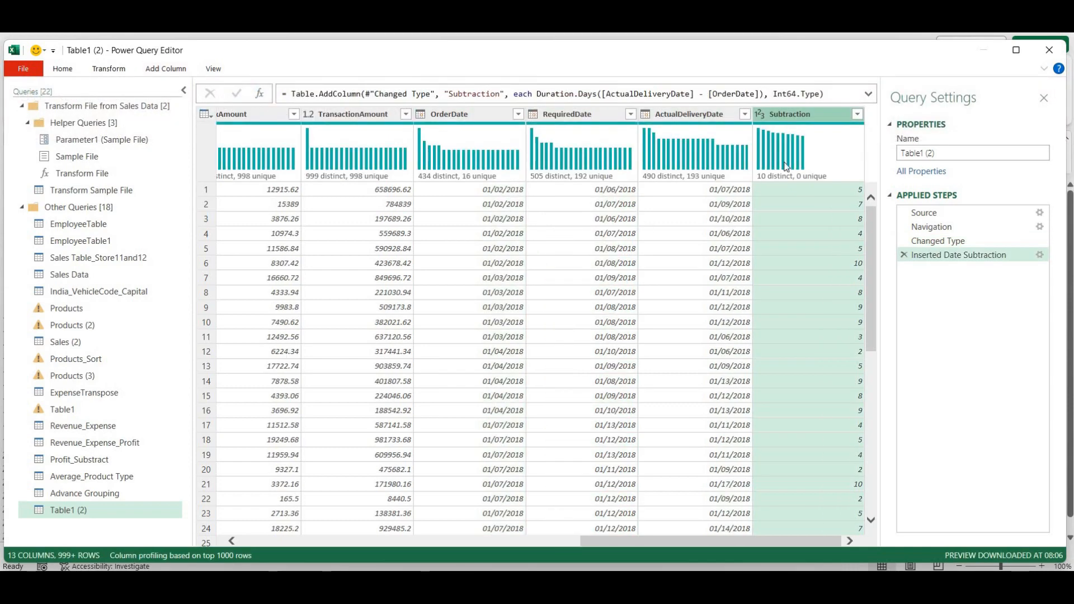
Rename the Subtraction column as SupplierProcessingTime
double_click(811, 115)
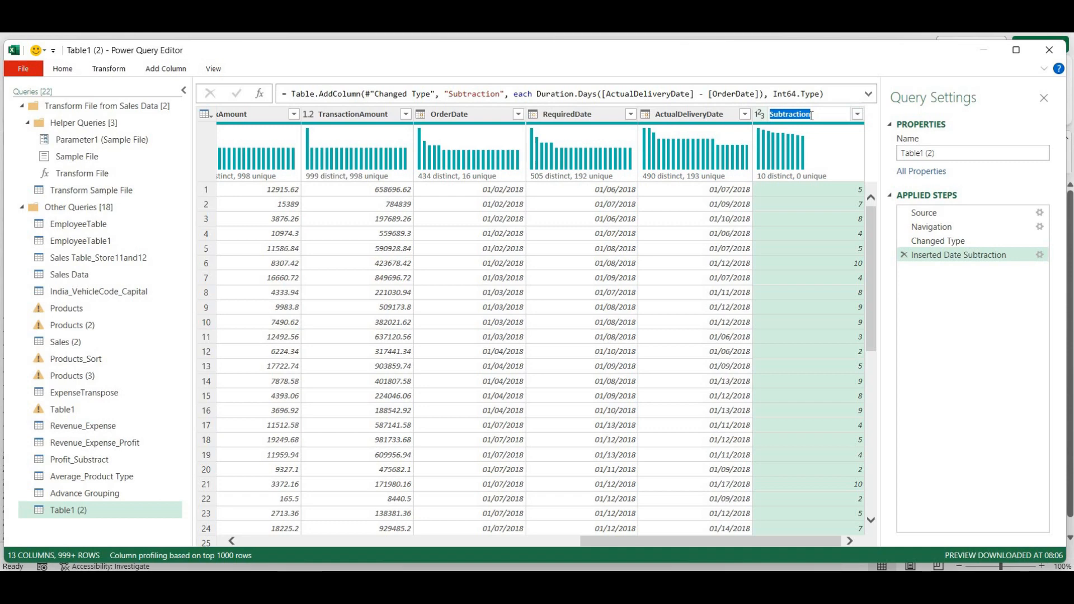
text(Supplier)
text(ProcessinTime)
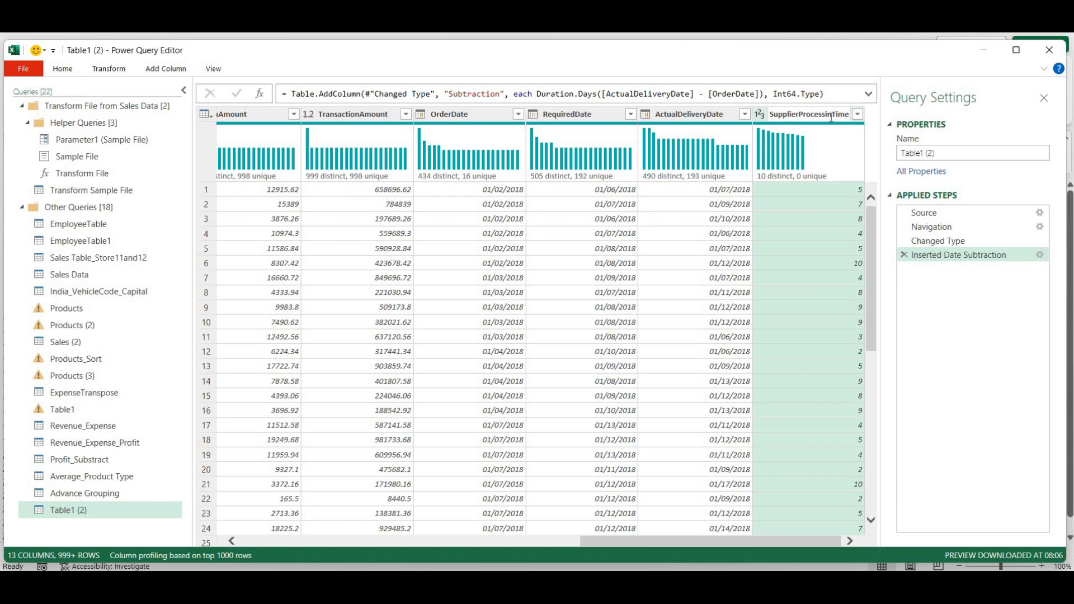
text(g)
key(Return)
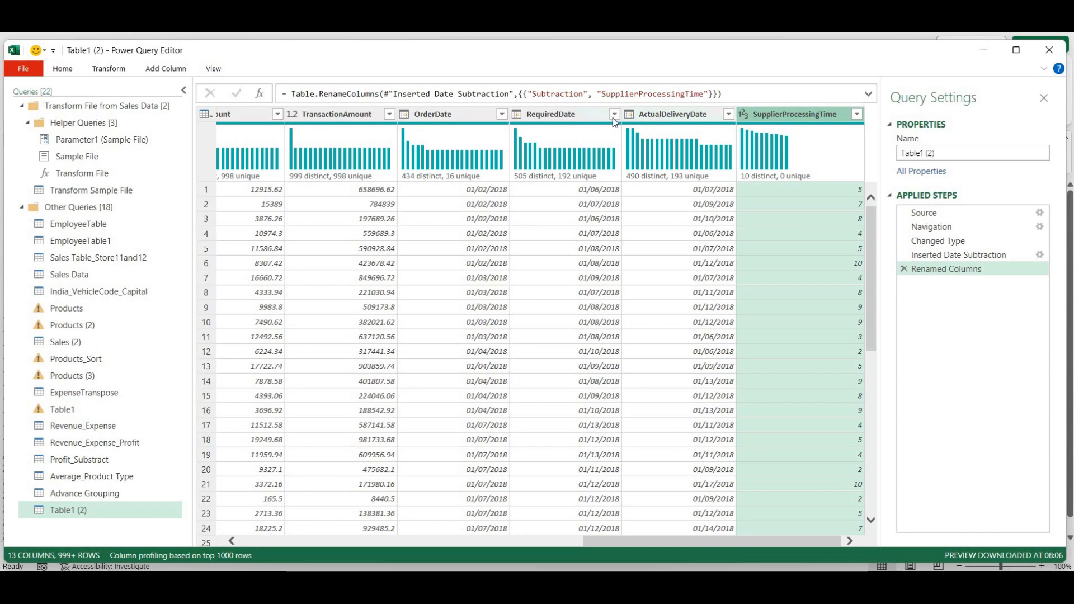
Add a Subtract Days column that takes RequiredDate away from ActualDeliveryDate, selecting ActualDeliveryDate first
click(675, 123)
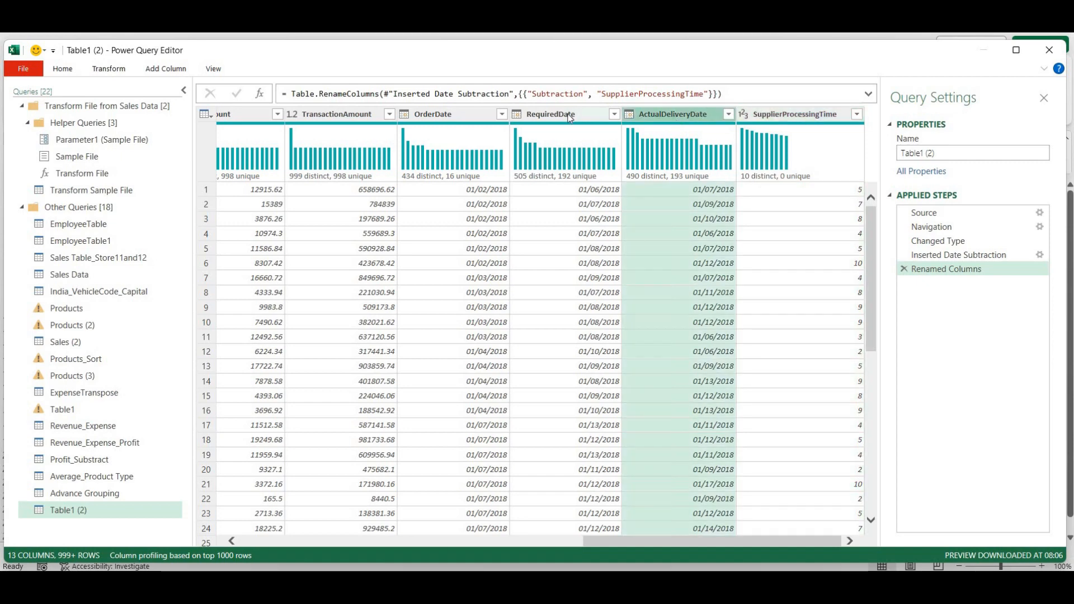
ctrl+click(569, 117)
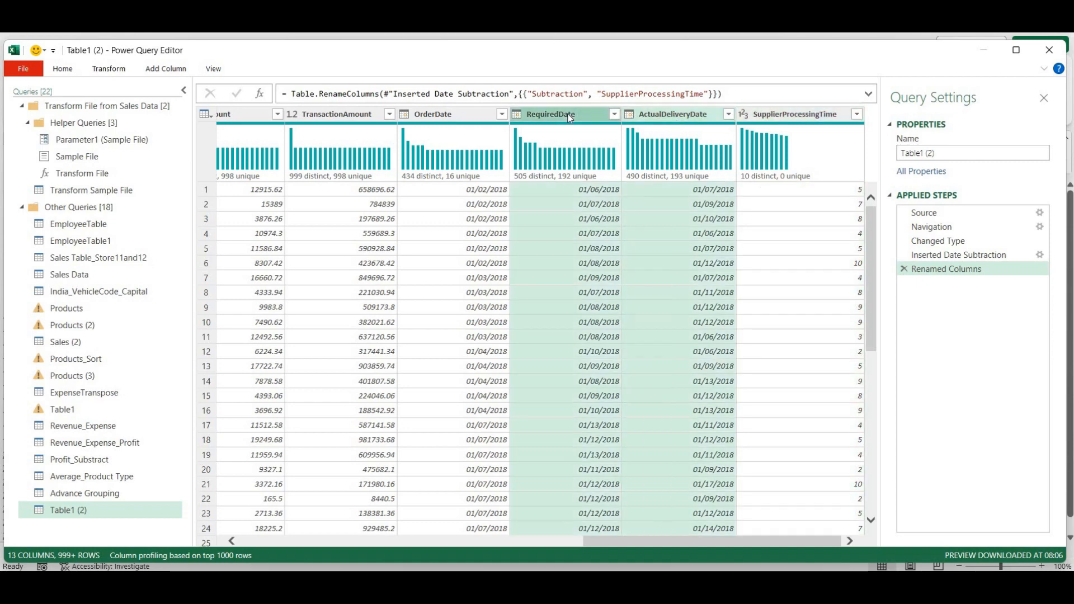
click(167, 68)
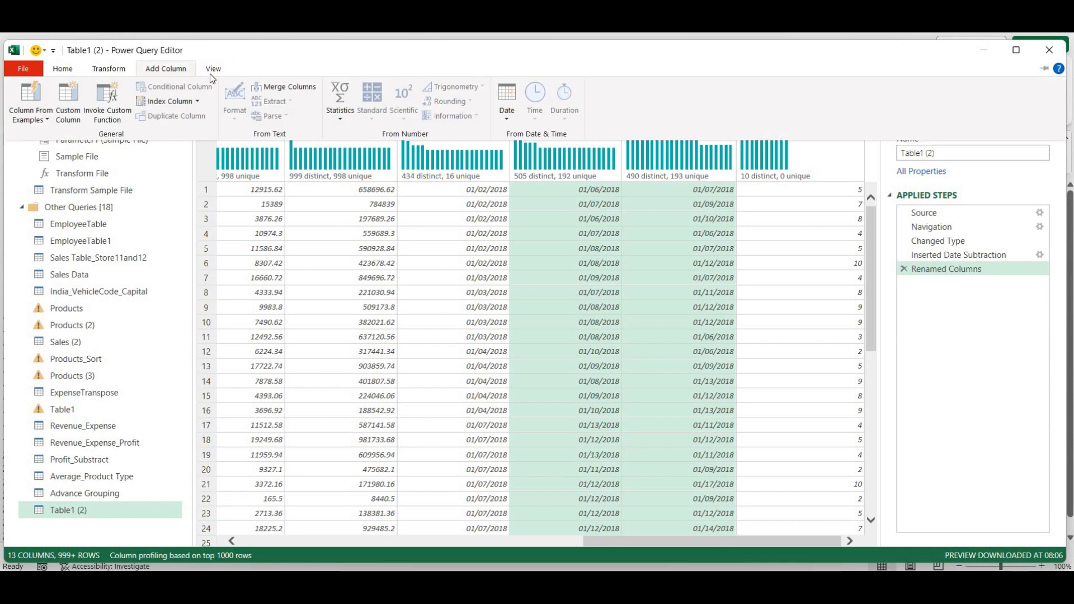
click(506, 118)
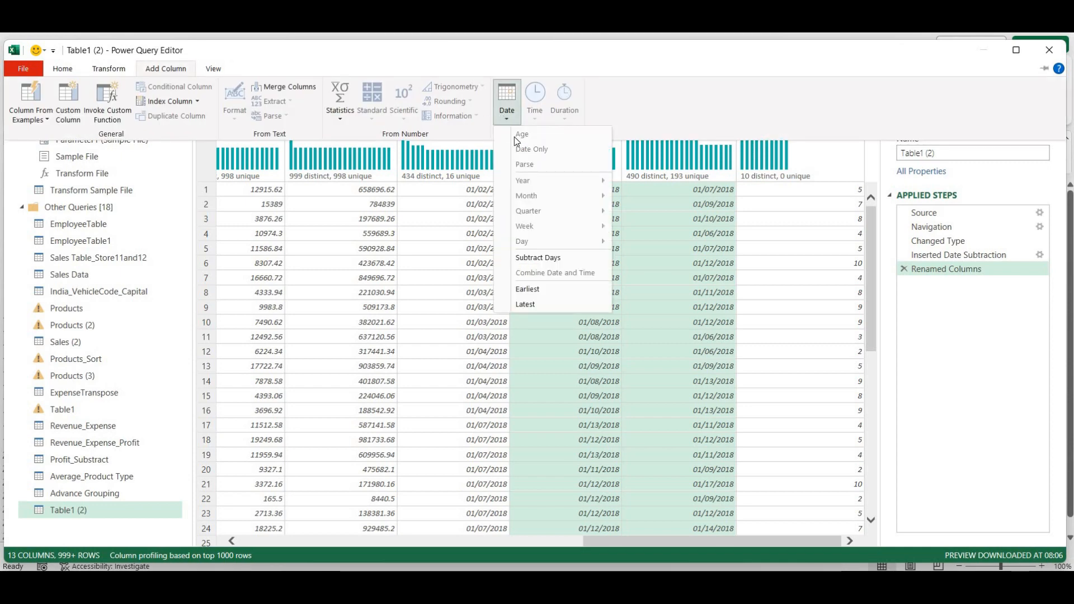
click(539, 259)
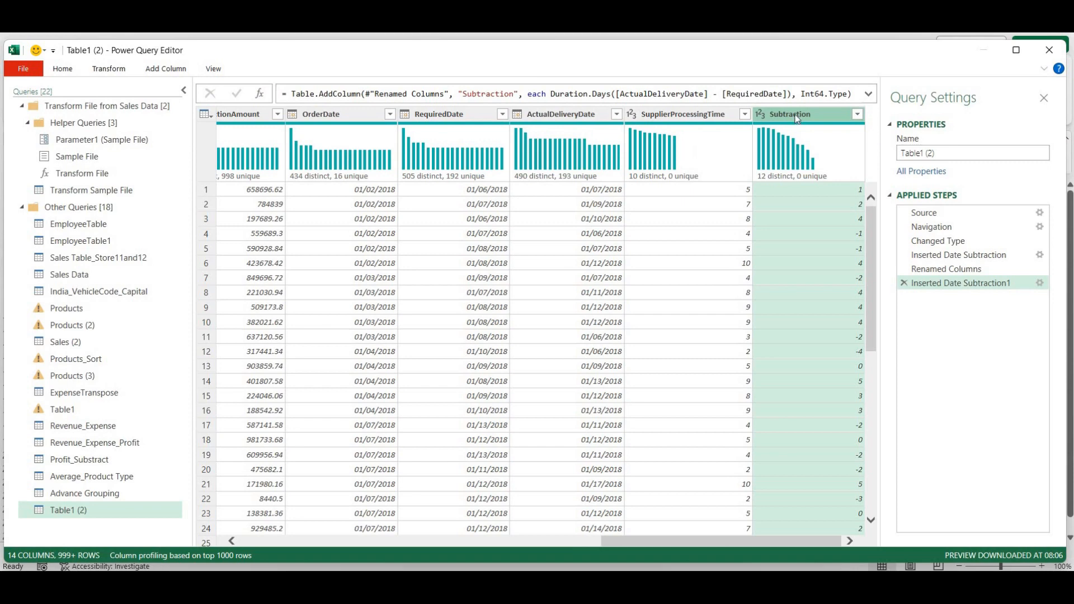
Rename the Subtraction column as DueDate
double_click(796, 115)
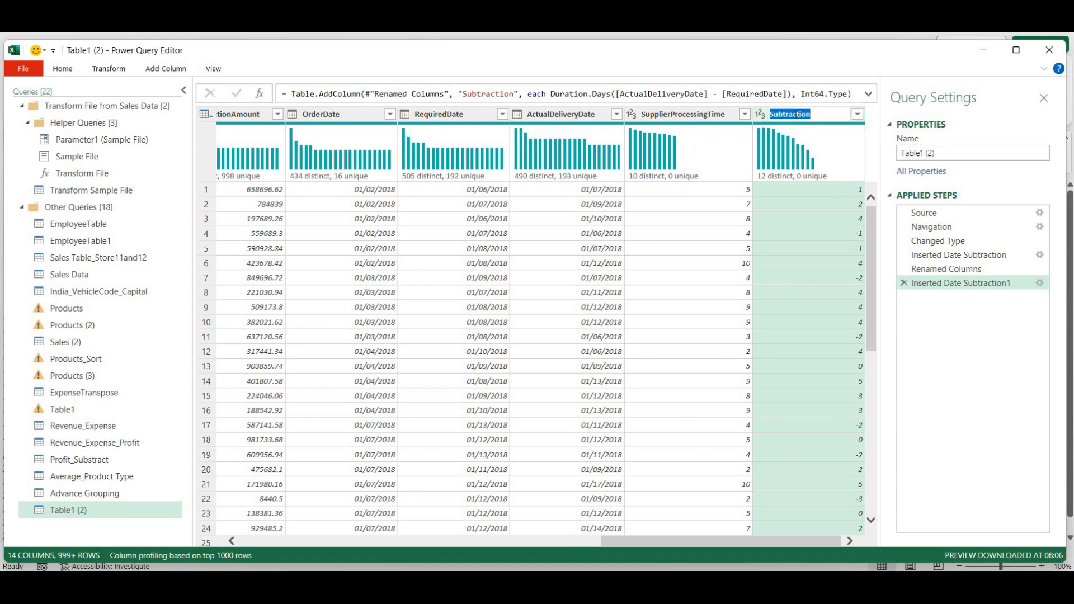
text(DueDate)
key(Return)
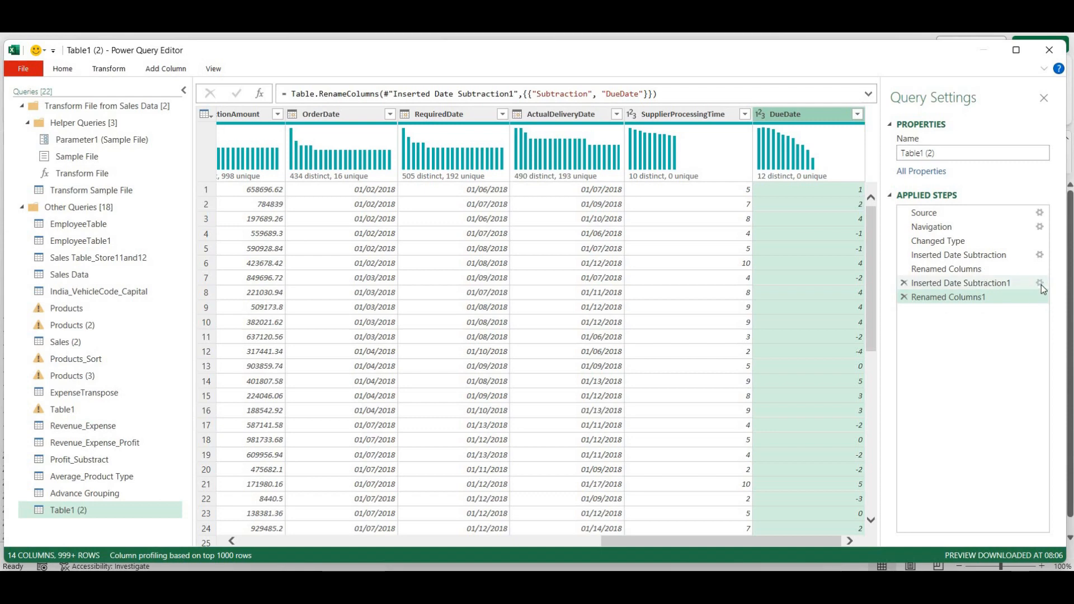
Delete the Renamed Columns1 and Inserted Date Subtraction1 steps from the query
click(922, 284)
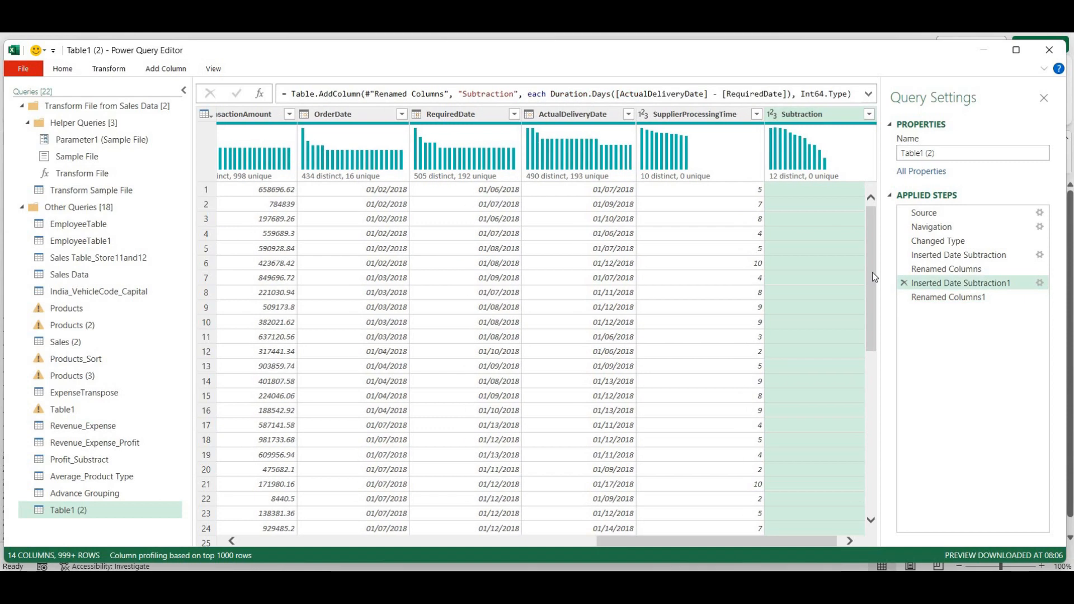
click(905, 299)
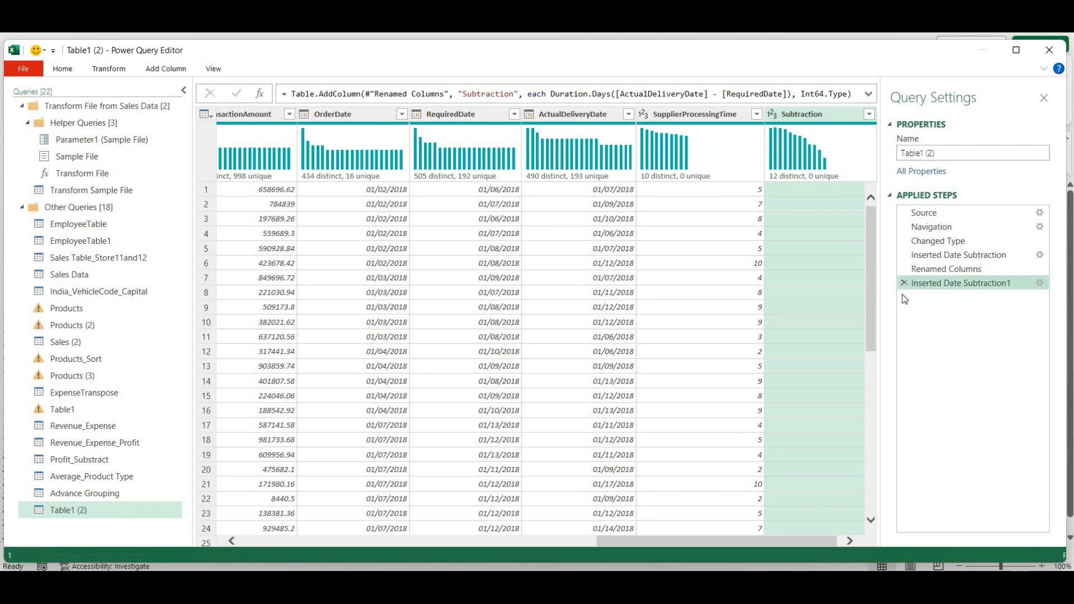
click(904, 284)
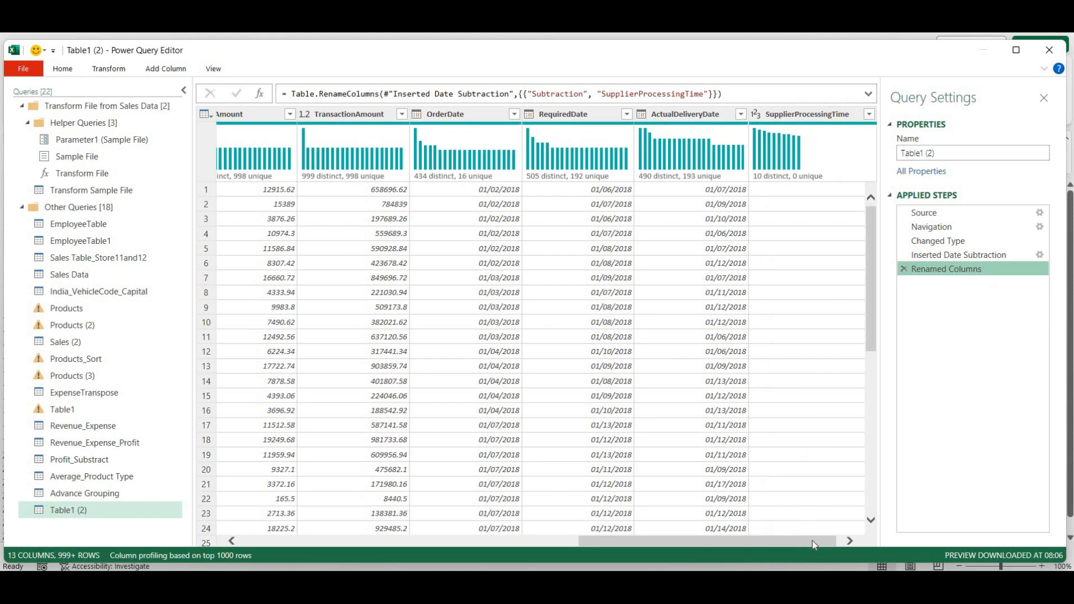
Add a Subtract Days column that takes OrderDate away from RequiredDate, selecting RequiredDate first
drag(812, 540, 840, 539)
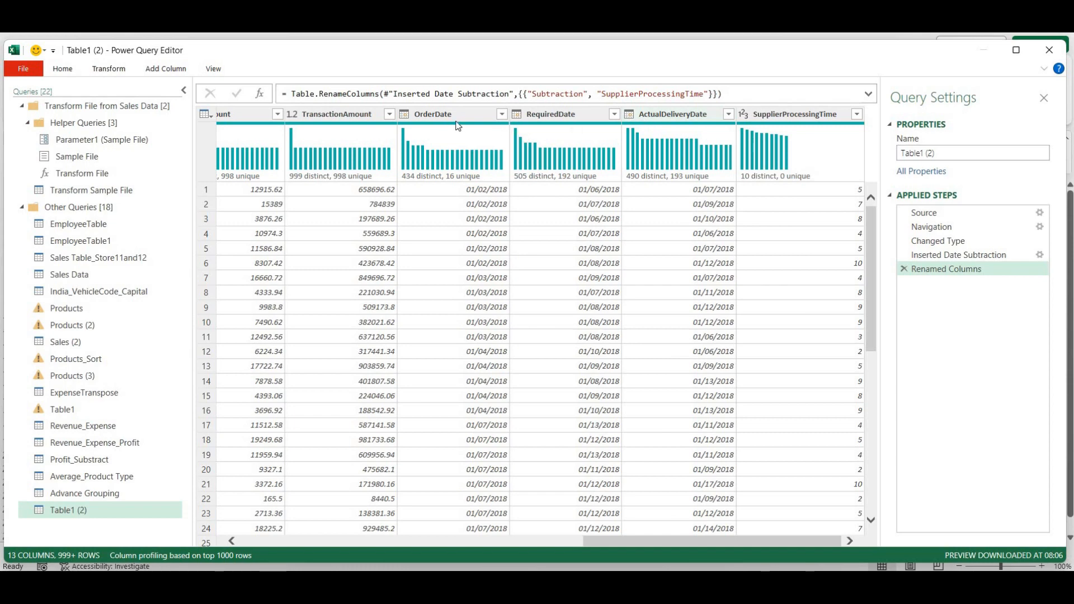
click(545, 116)
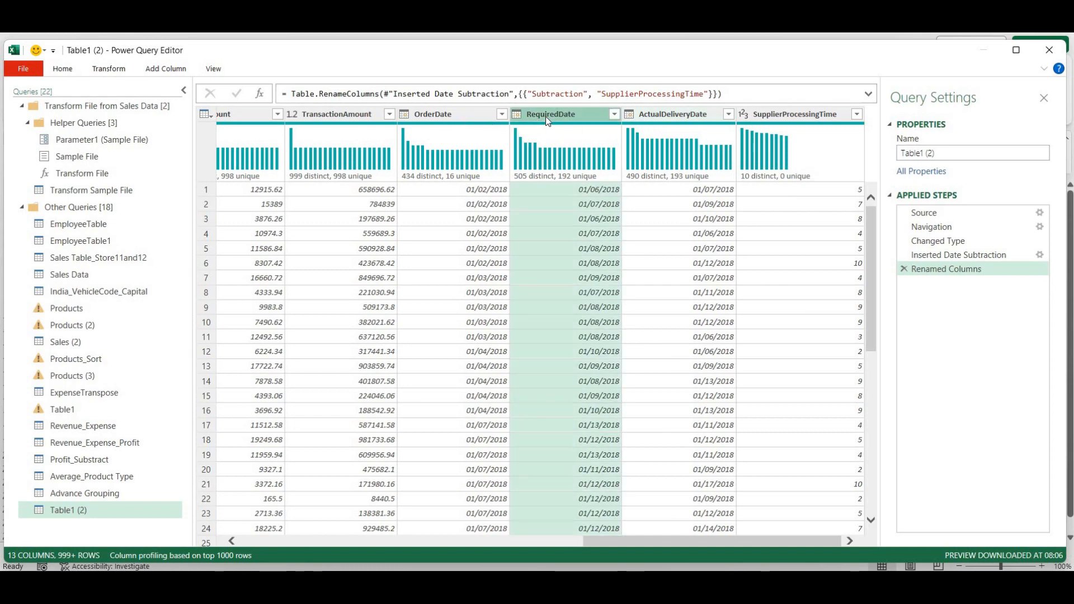
ctrl+click(452, 116)
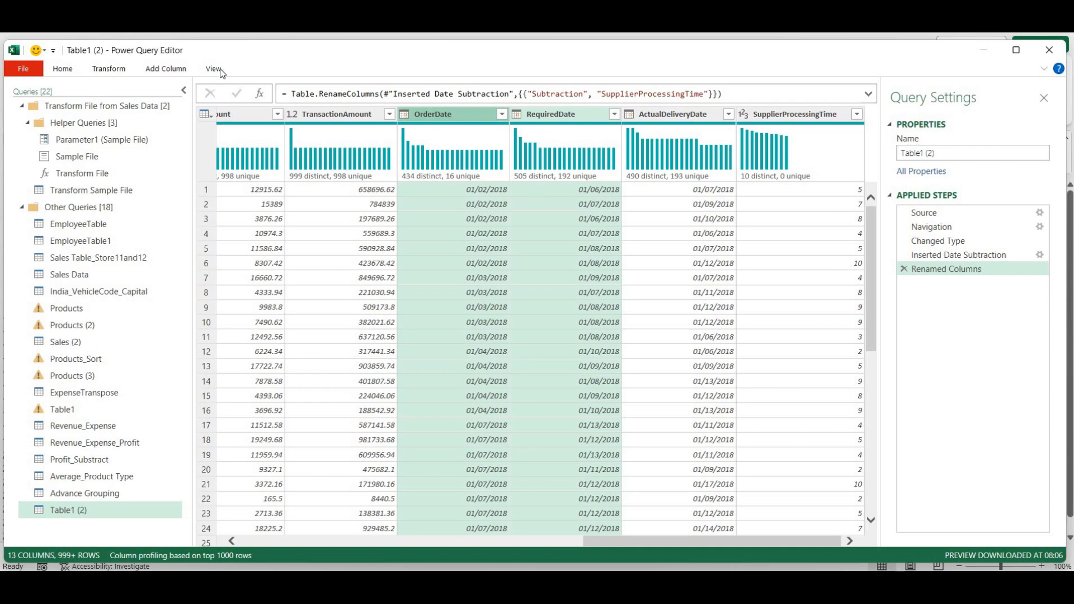
click(163, 69)
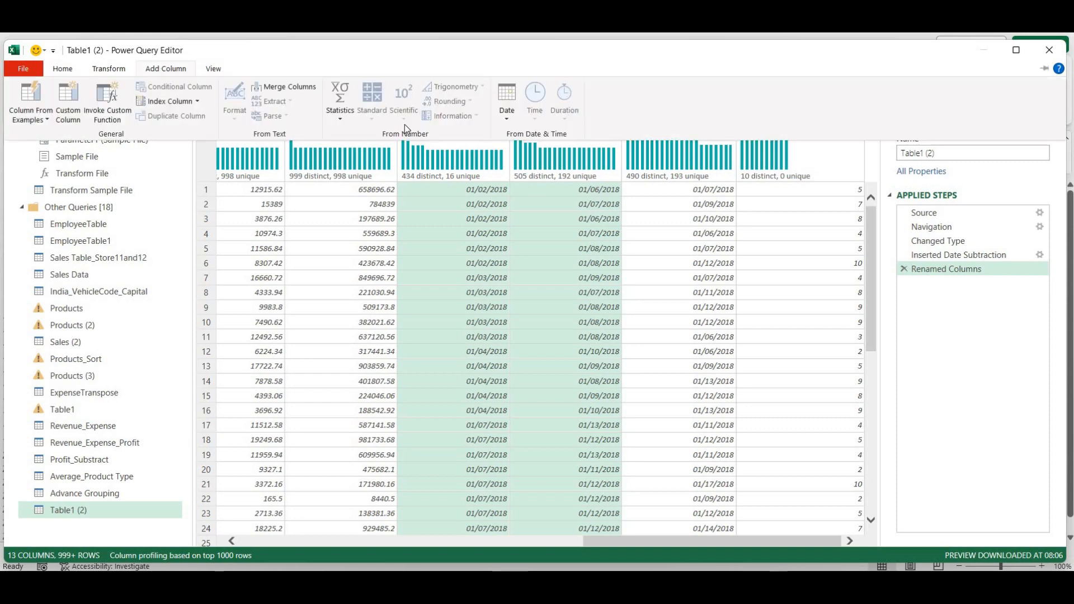
click(507, 109)
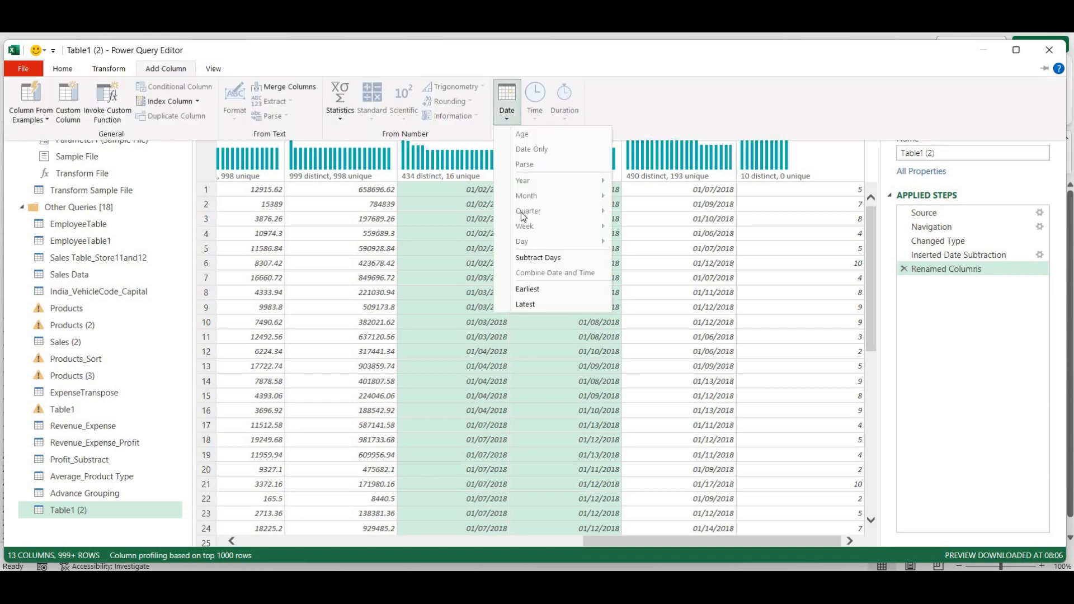
click(524, 258)
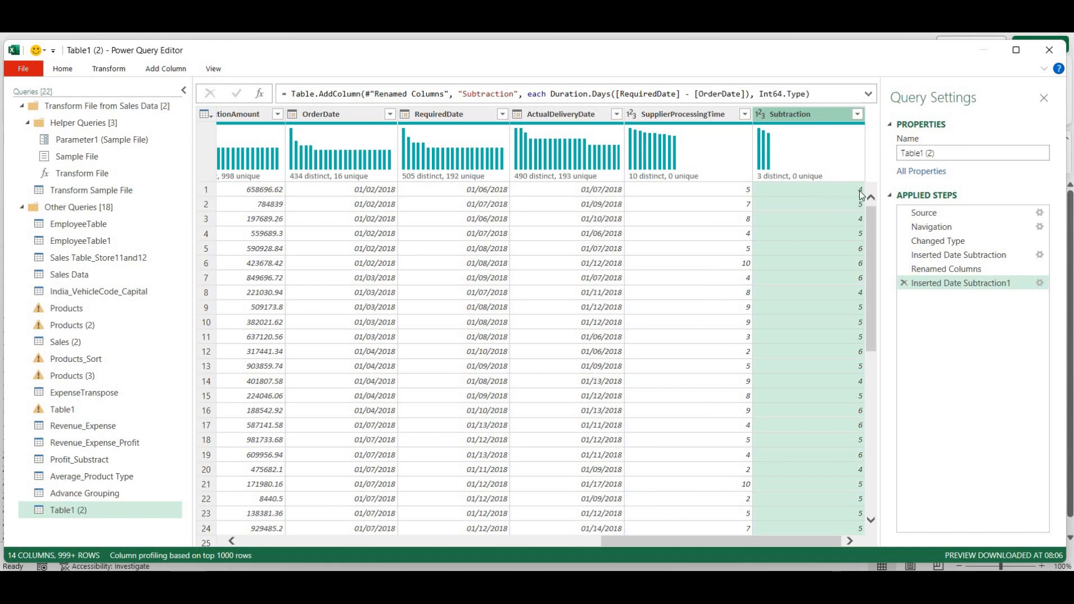
Rename the column holding the days between OrderDate and RequiredDate as DueDate
double_click(814, 112)
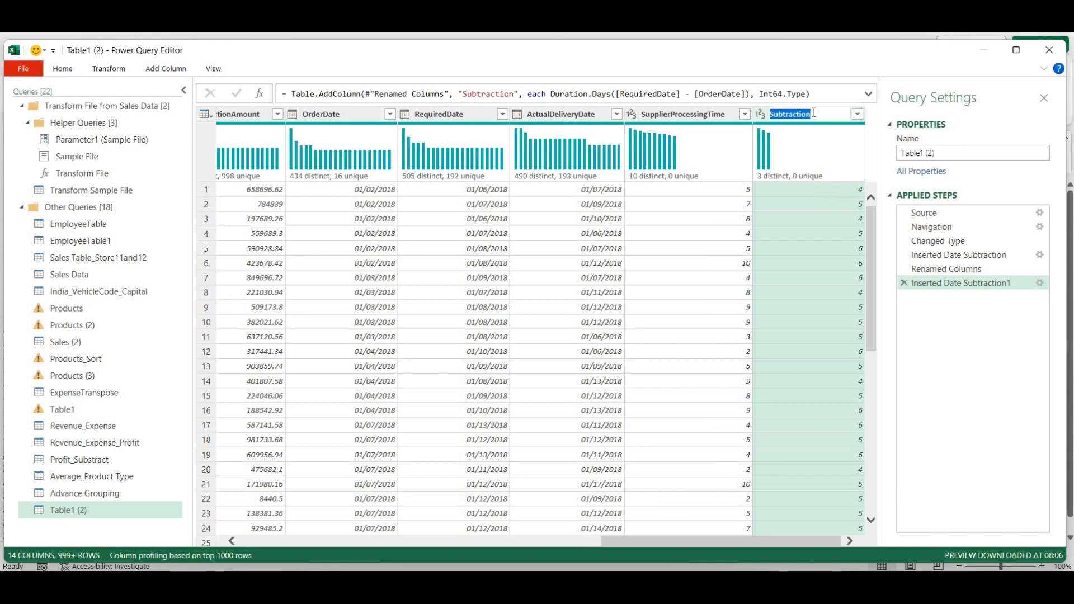
text(DueDate)
key(Return)
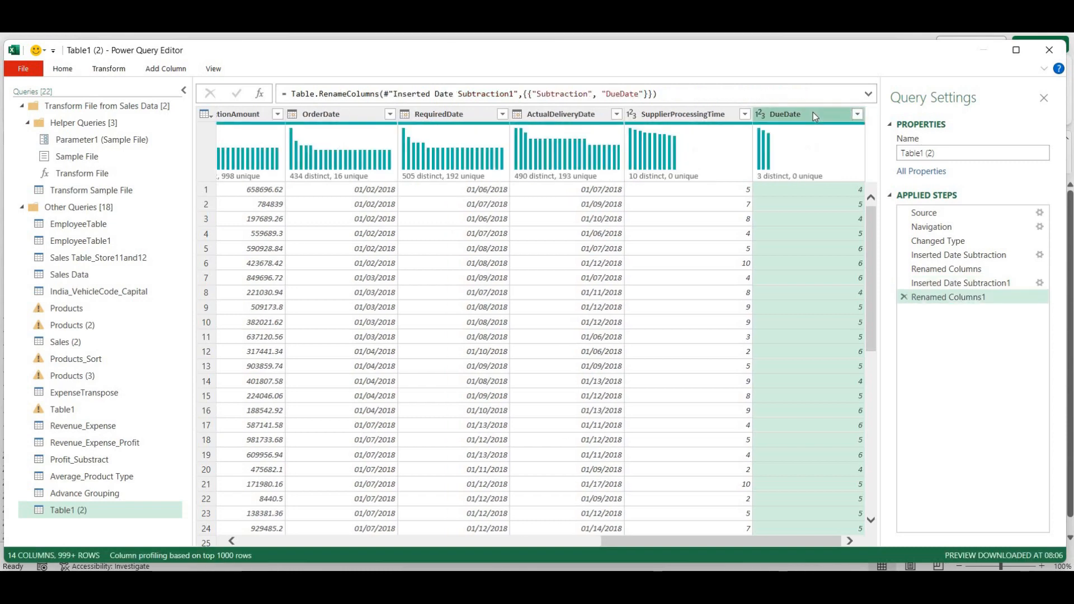
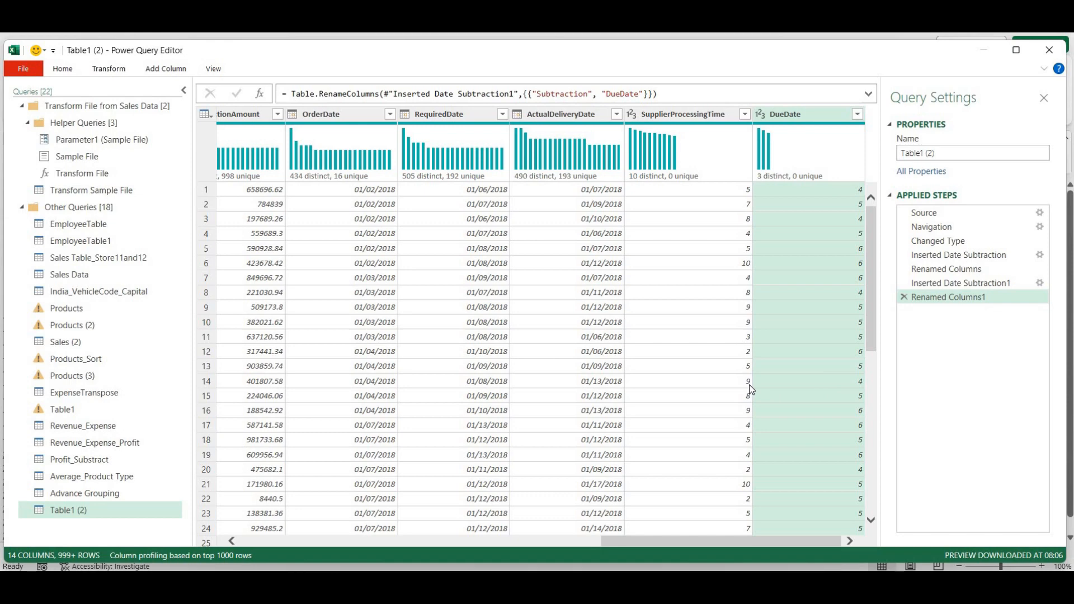
Examine the supplier transactions table, comparing the SupplierProcessingTime and DueDate columns across its rows
click(709, 378)
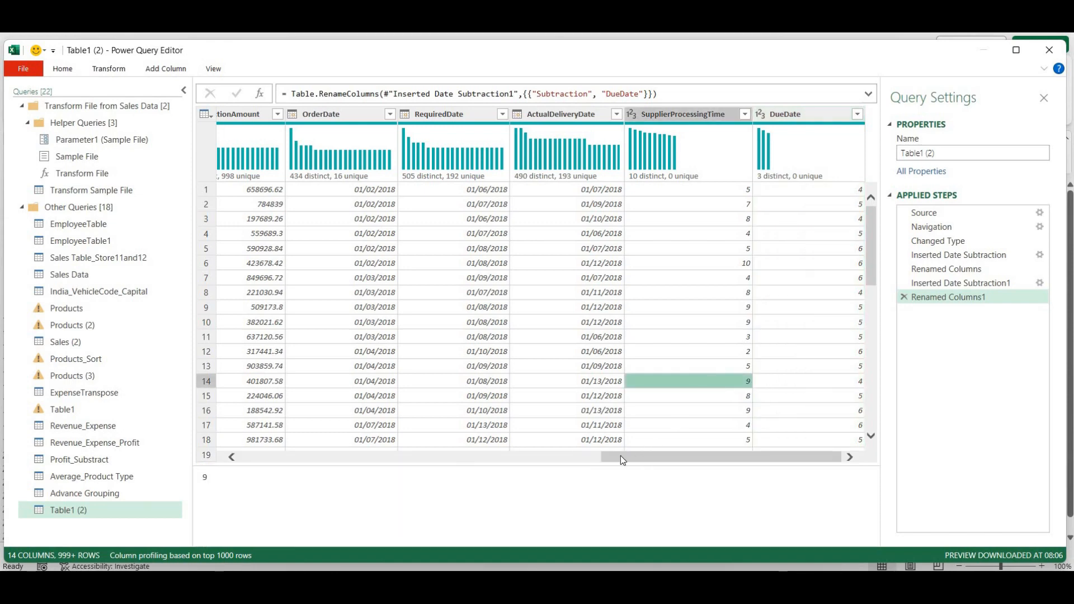
drag(619, 459, 250, 455)
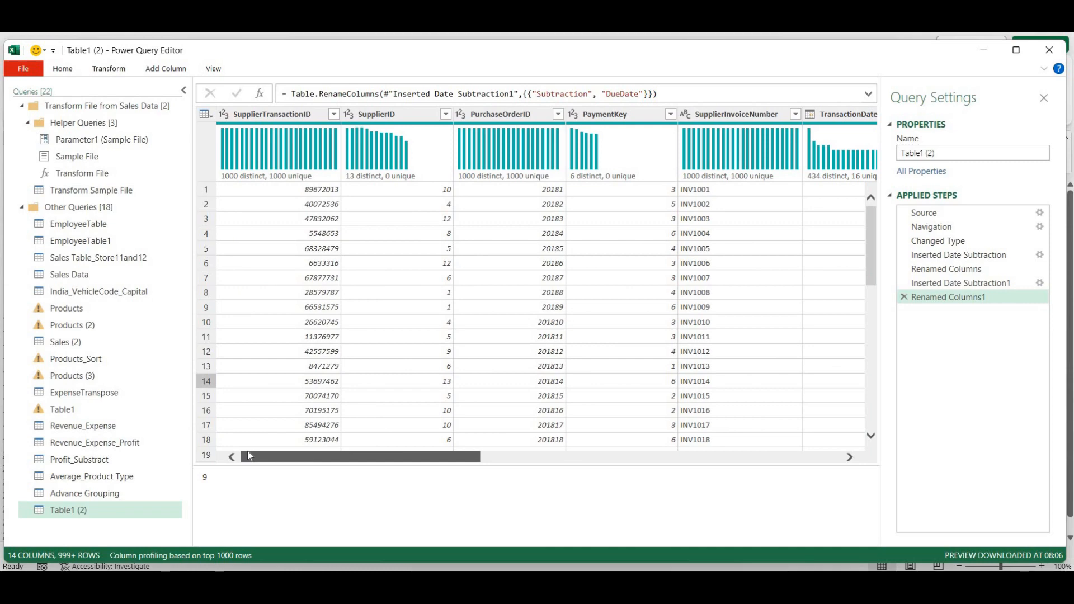
drag(250, 456, 710, 451)
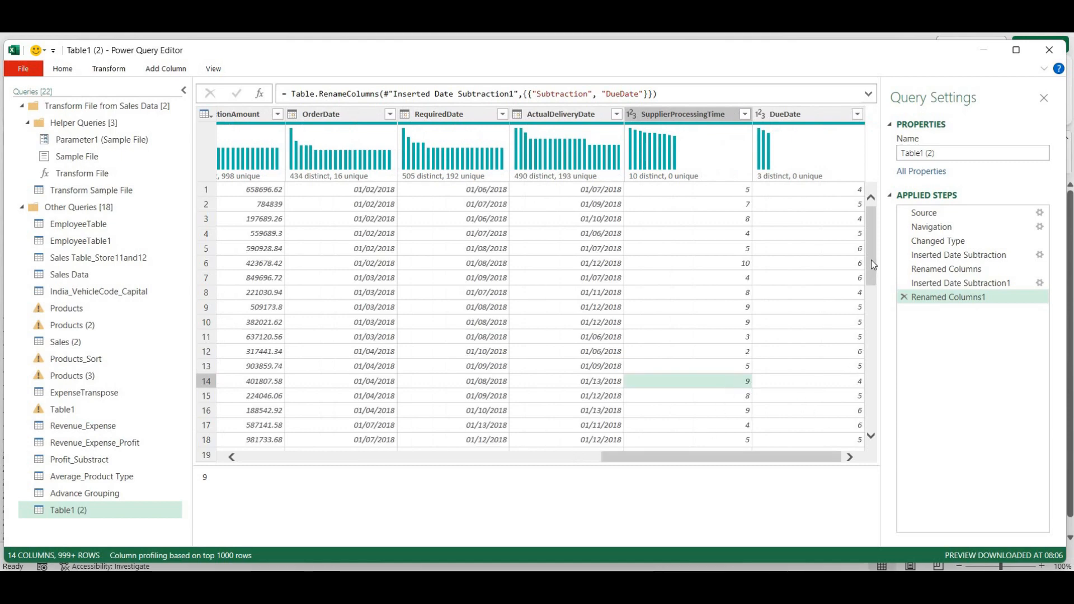
scroll(871, 252, down, 2)
scroll(871, 232, up, 2)
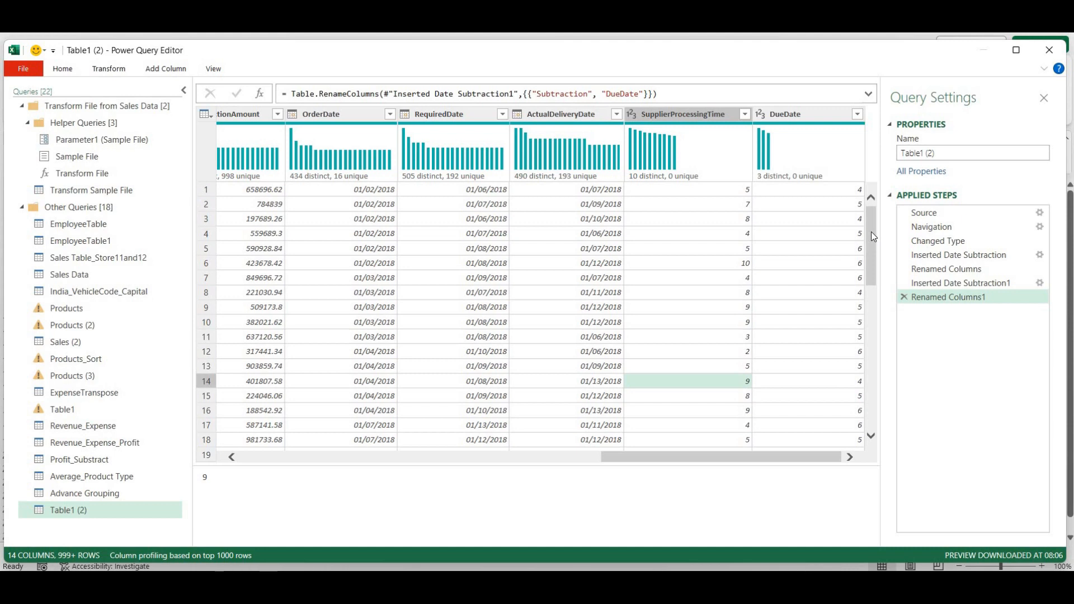
drag(870, 236, 875, 280)
scroll(878, 263, down, 5)
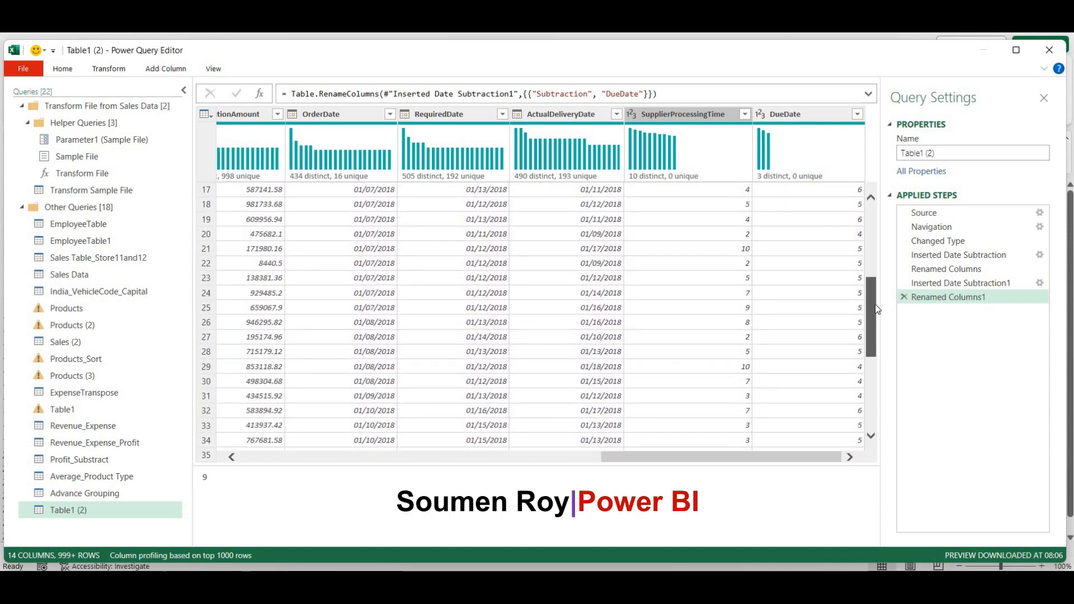
scroll(881, 249, up, 5)
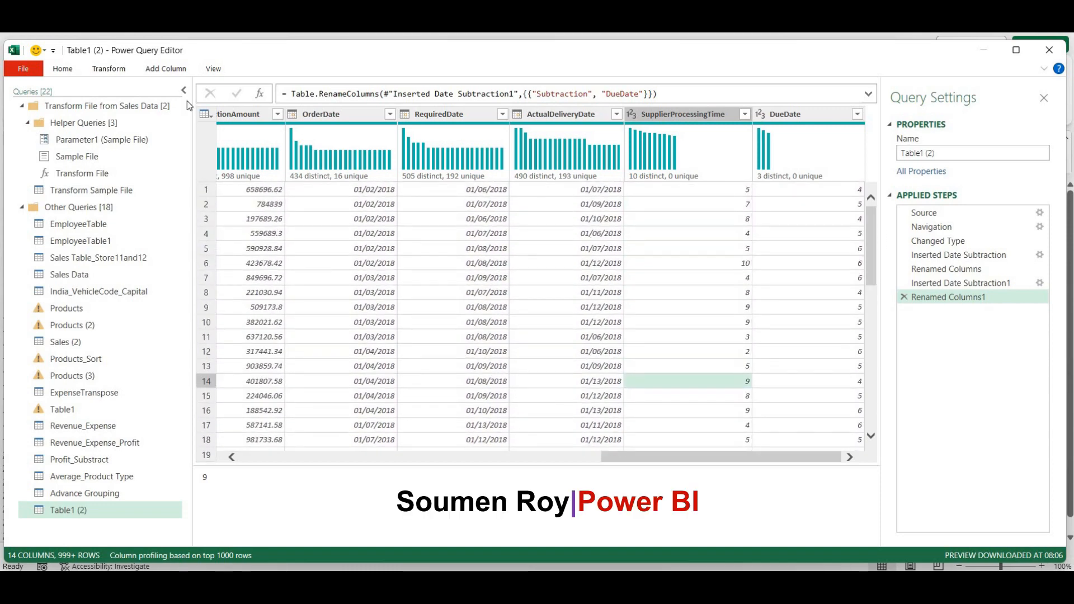
Close and load the query to a worksheet, and reopen the Table1 (2) query for editing
click(62, 67)
click(19, 101)
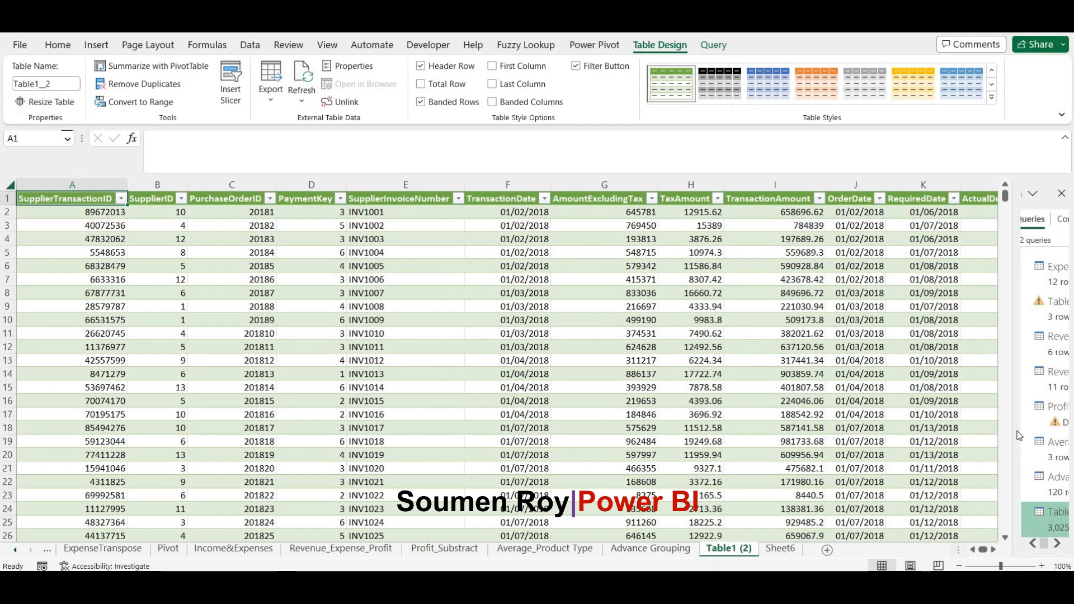
drag(1013, 430, 881, 431)
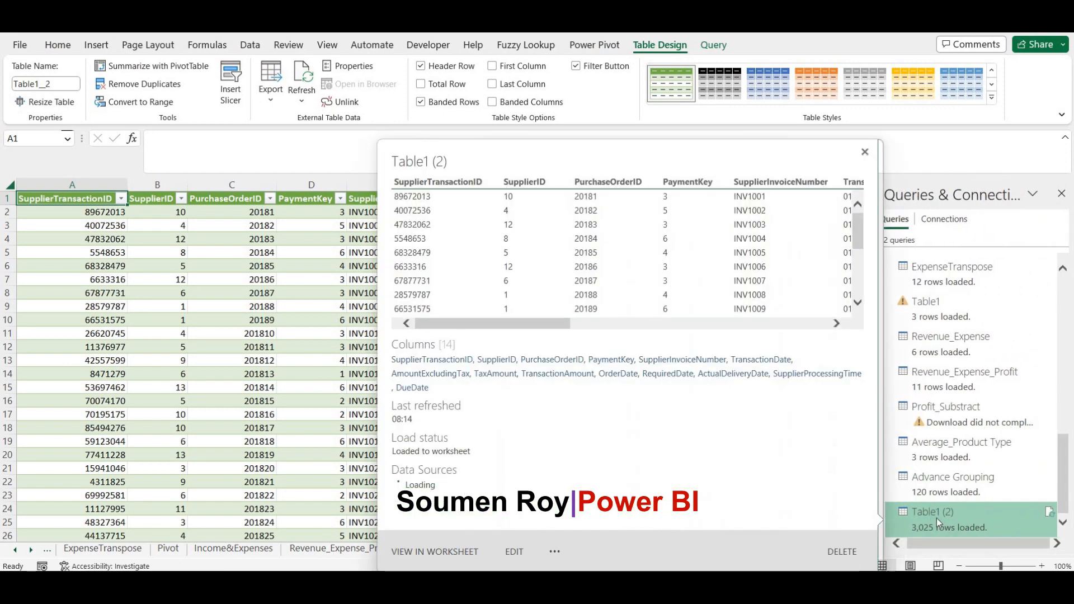
double_click(938, 522)
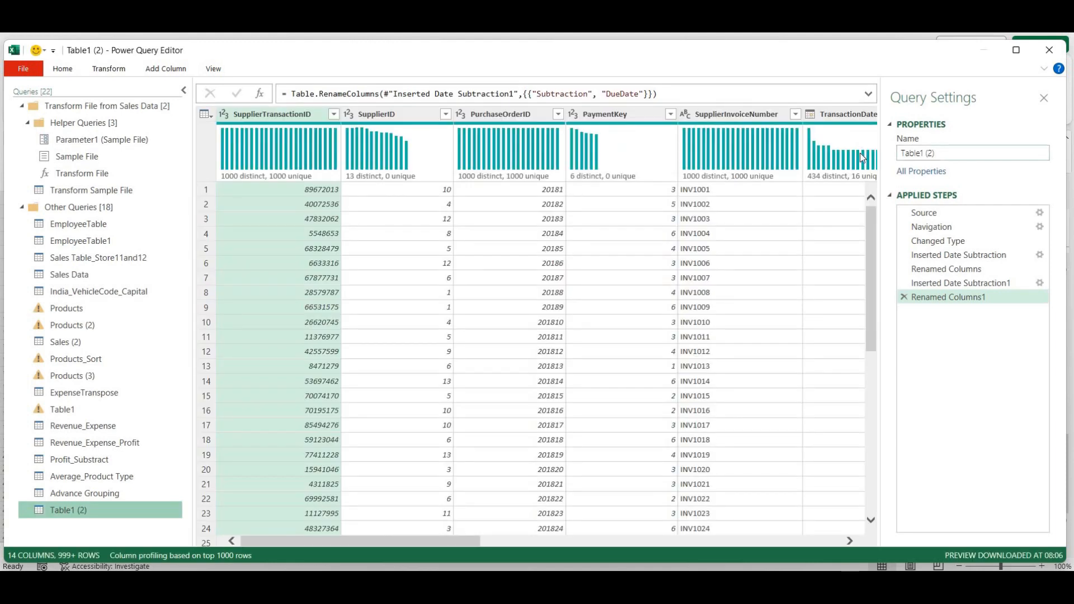
Rename the Table1 (2) query as DueVsProcessingTime
drag(942, 153, 857, 153)
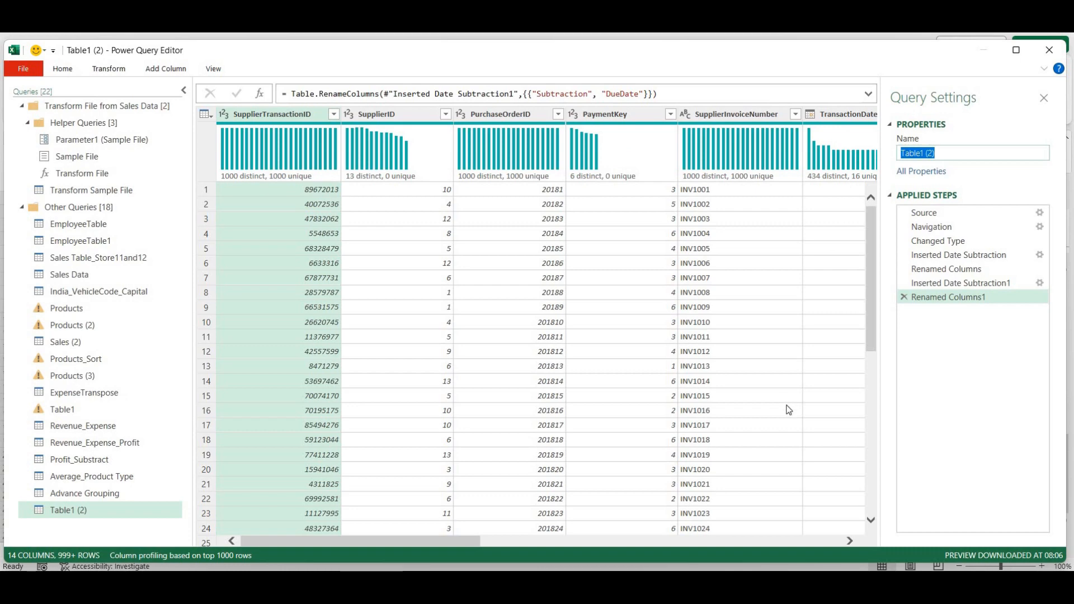
click(838, 539)
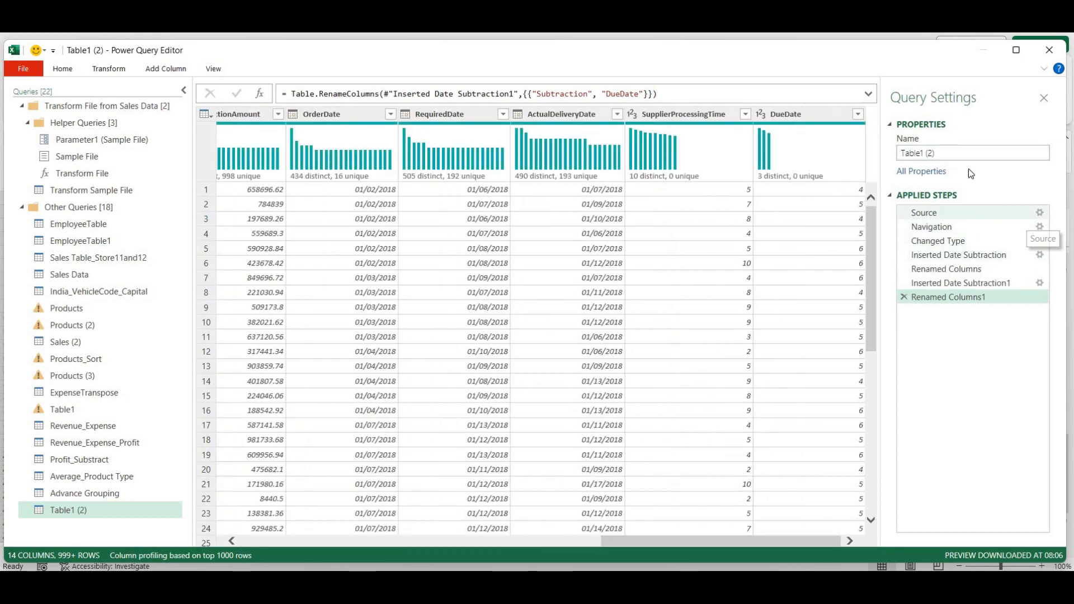
drag(959, 154, 875, 155)
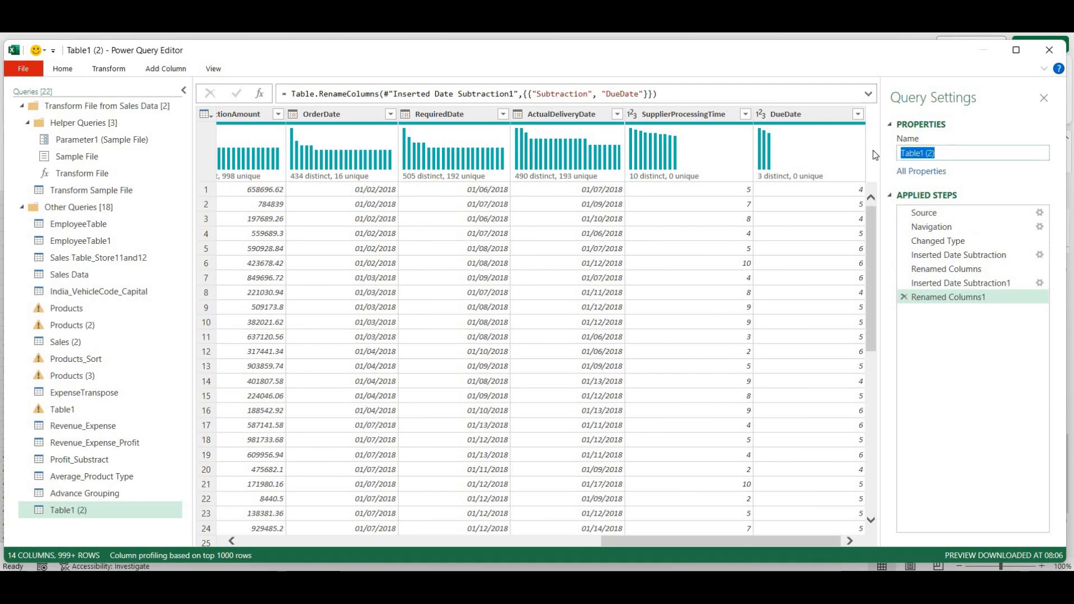
text(Due)
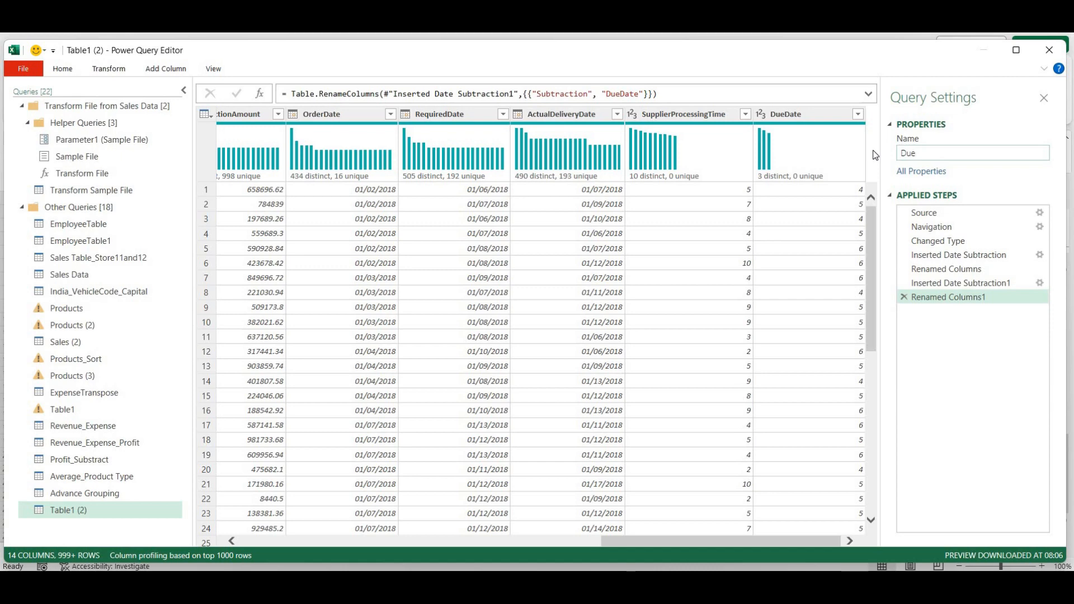
text(VsProc)
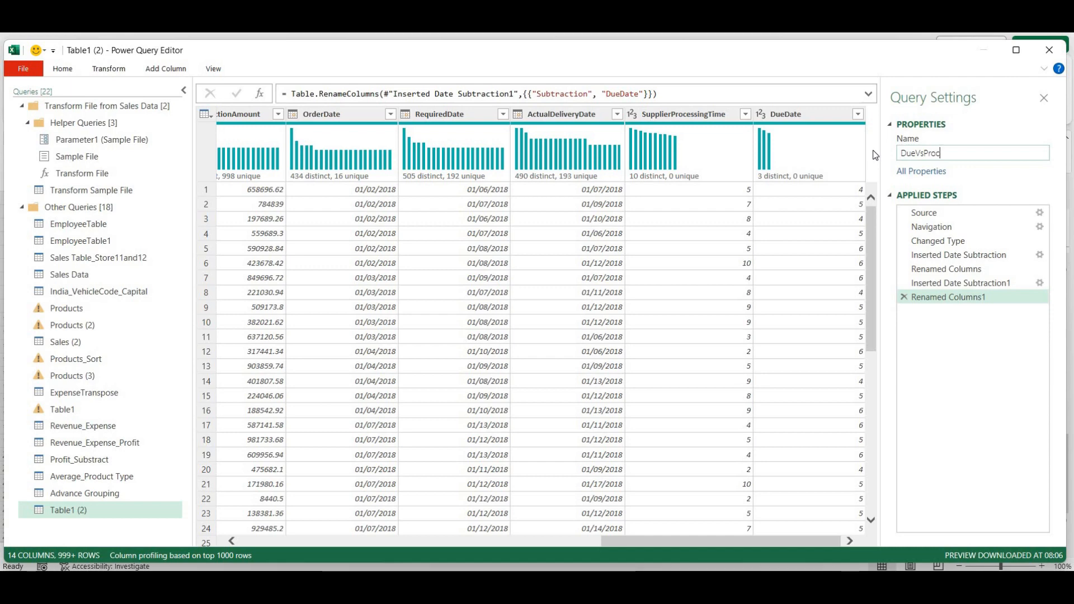
text(essingTime)
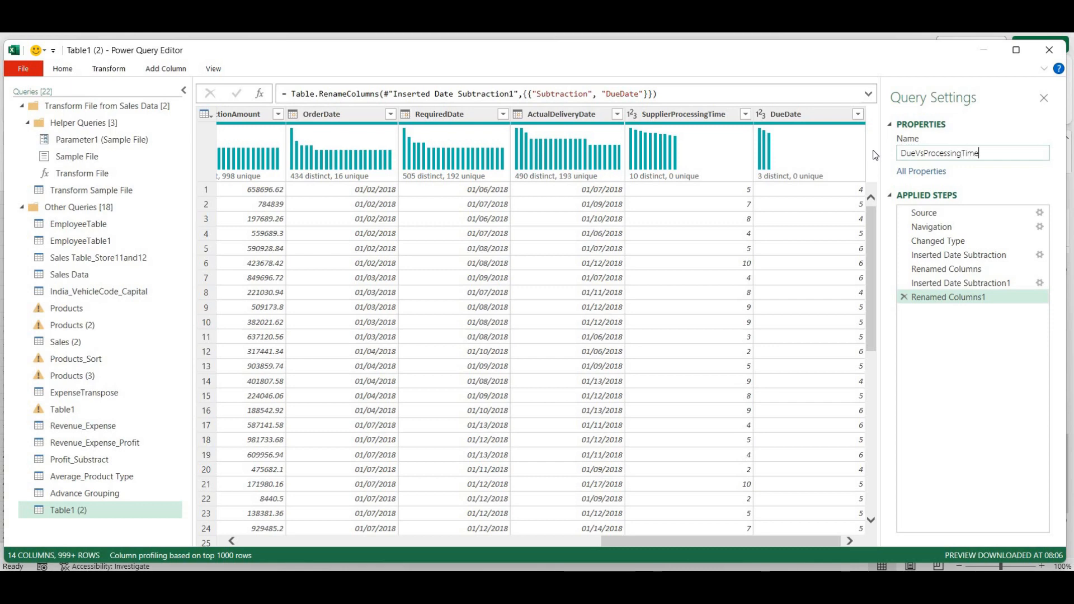
key(ctrl+a)
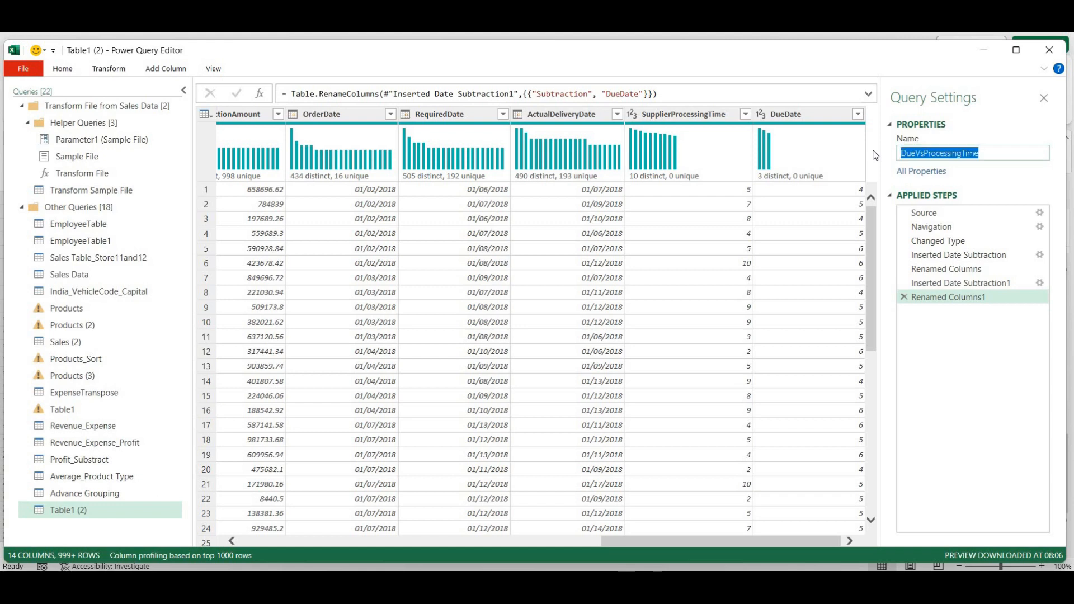
key(Return)
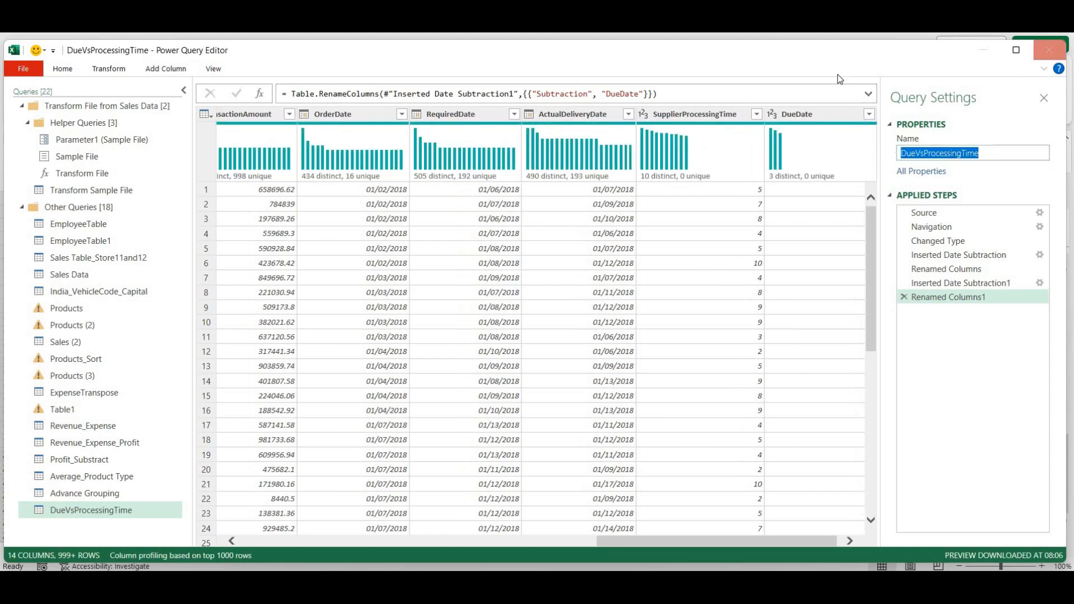
Close and load the query, and rename its Table1 (2) worksheet as DueVsProcessingTime
click(56, 71)
click(9, 103)
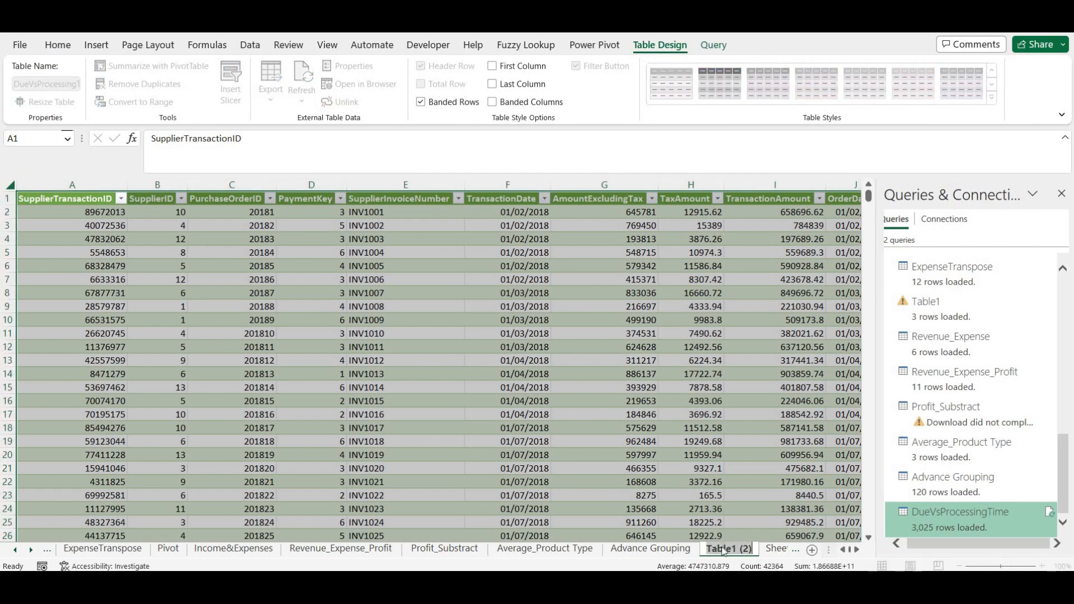
click(662, 429)
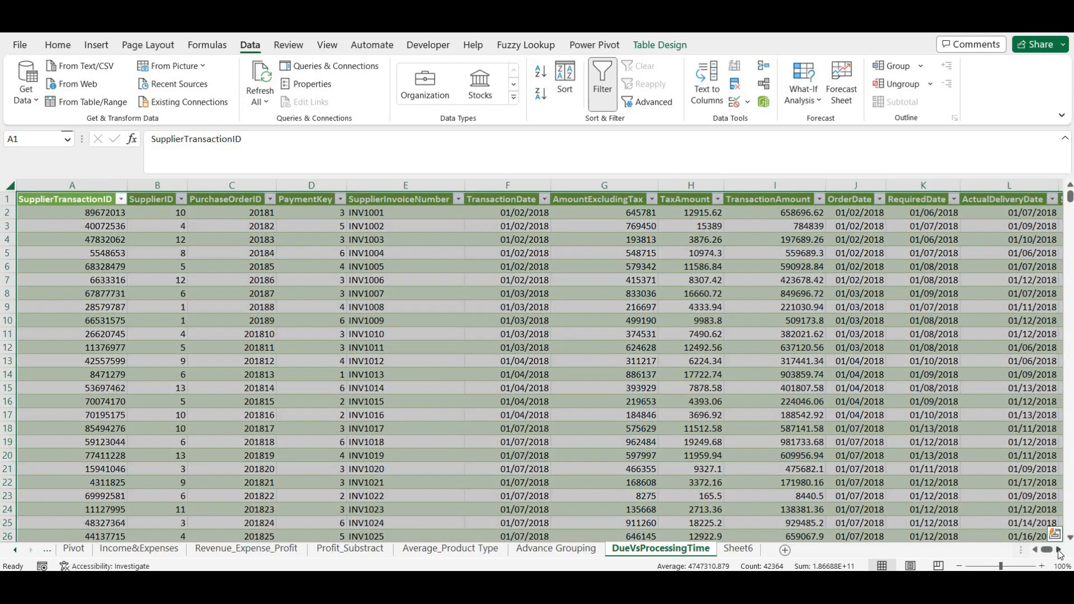
View the date, SupplierProcessingTime and DueDate columns of the loaded table on the DueVsProcessingTime sheet
click(1059, 550)
click(1058, 550)
click(1059, 551)
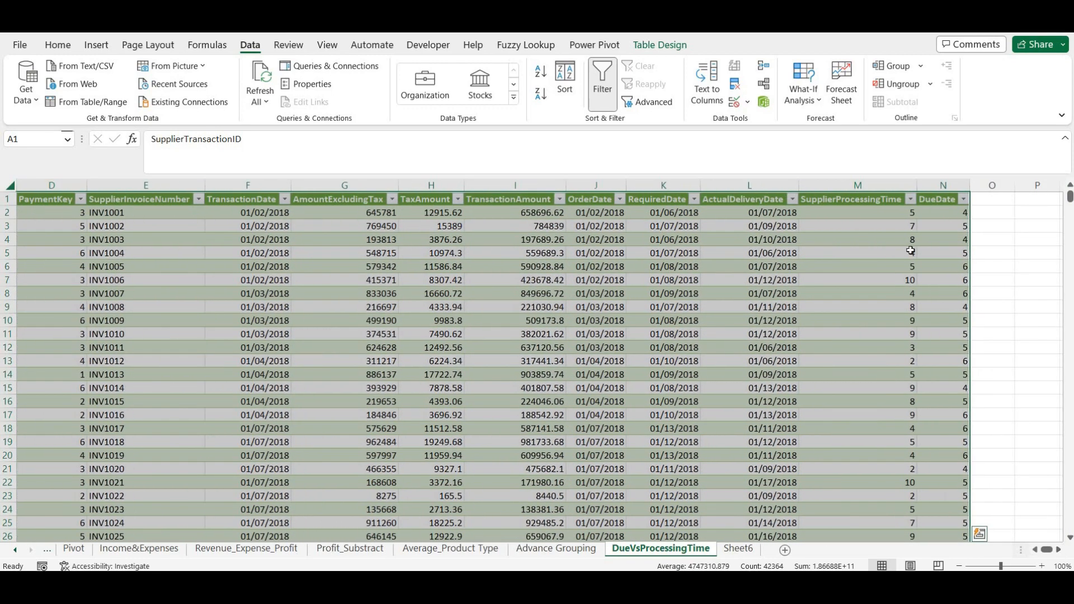
click(730, 199)
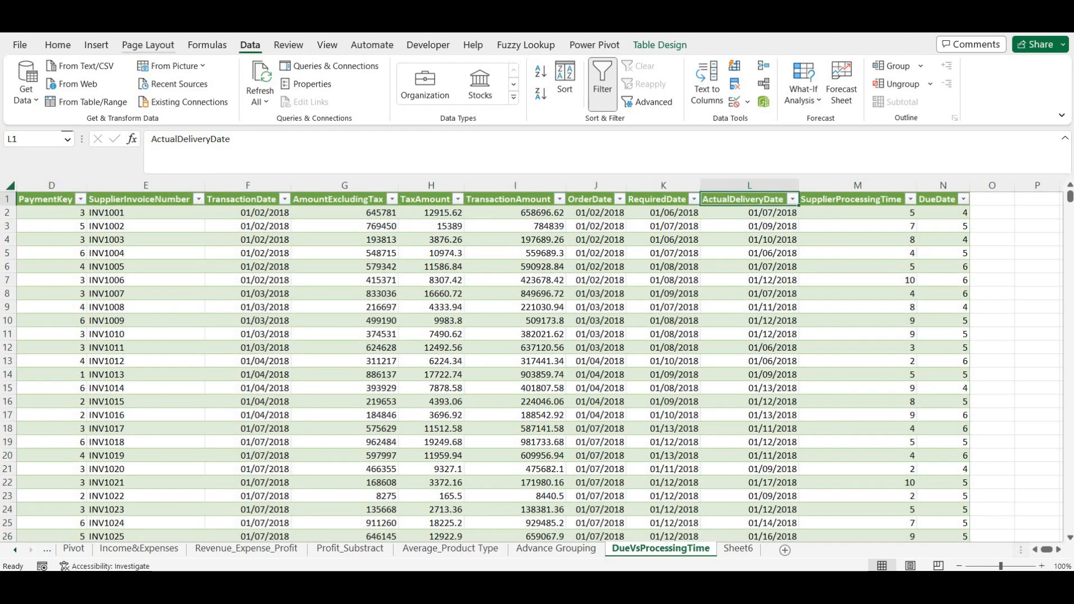
Switch to the source supplier transactions workbook, check its Product ID and Quantity columns, and return to the query workbook
click(86, 102)
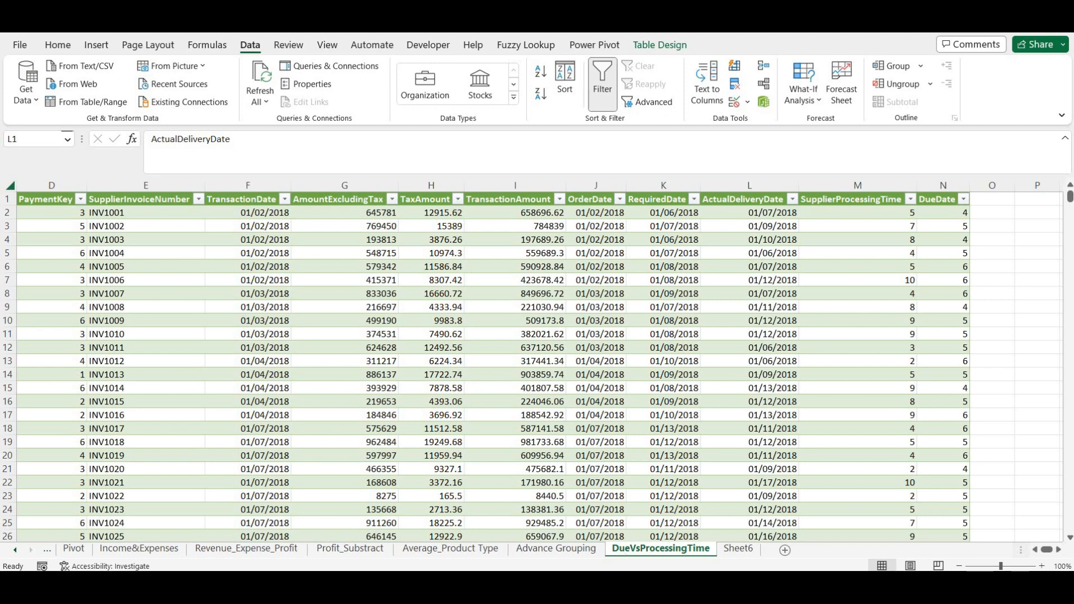
click(687, 496)
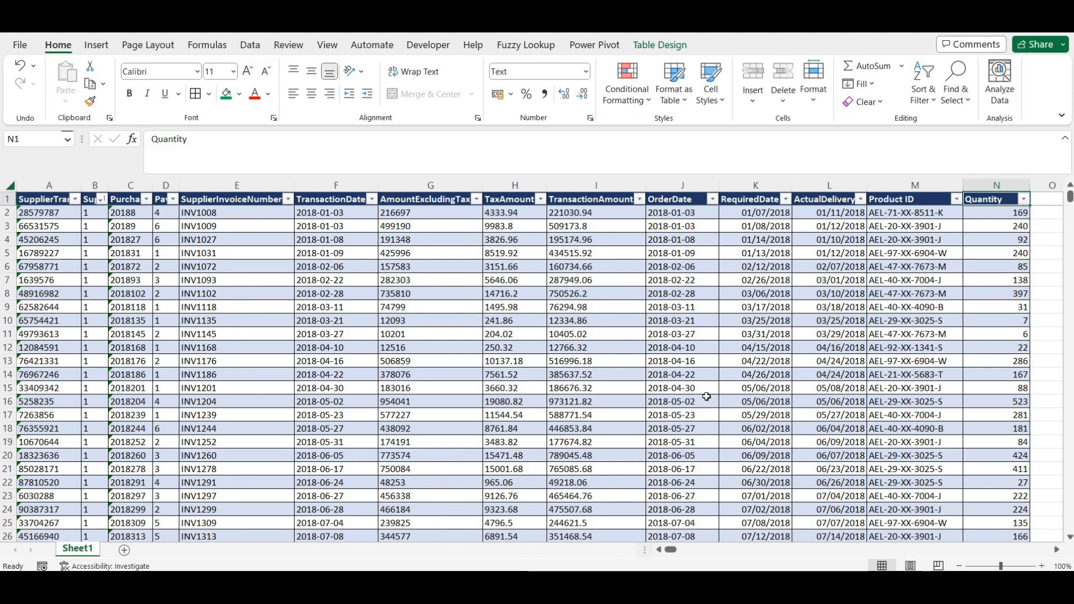
key(Left)
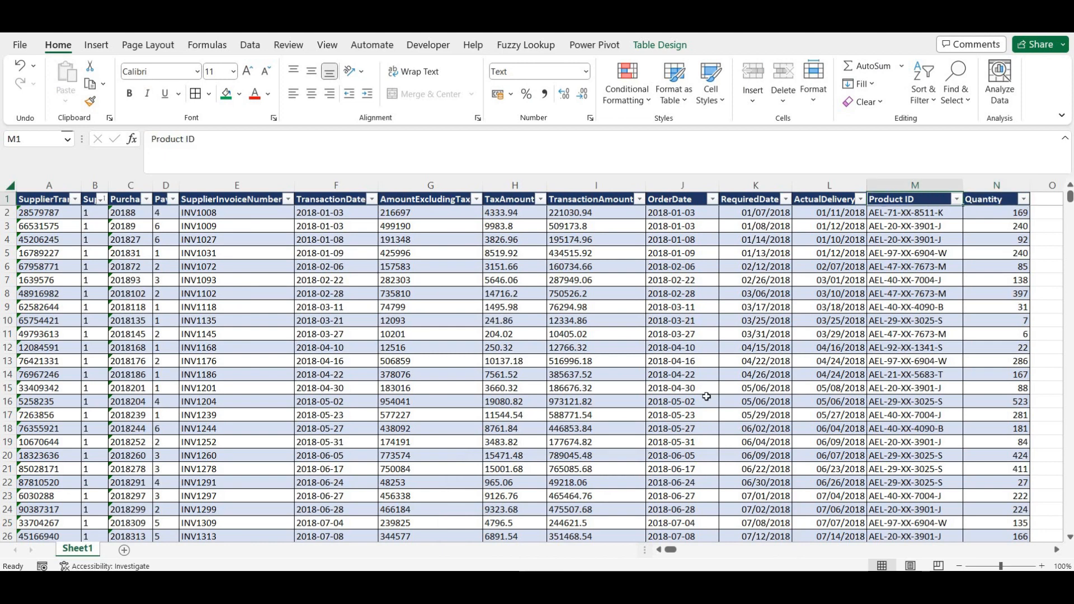
key(Right)
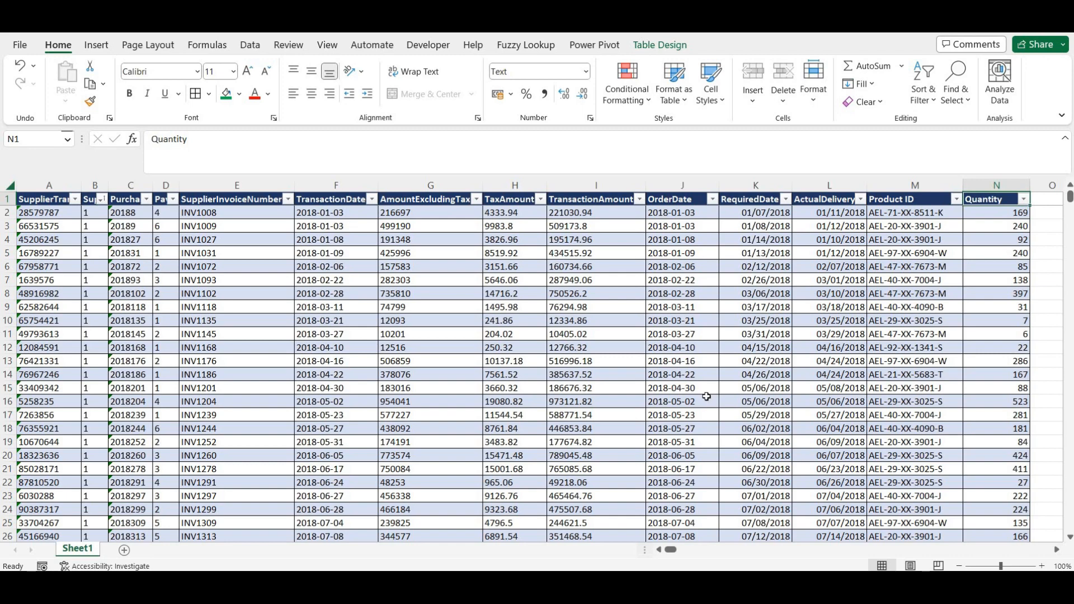
key(alt+Tab)
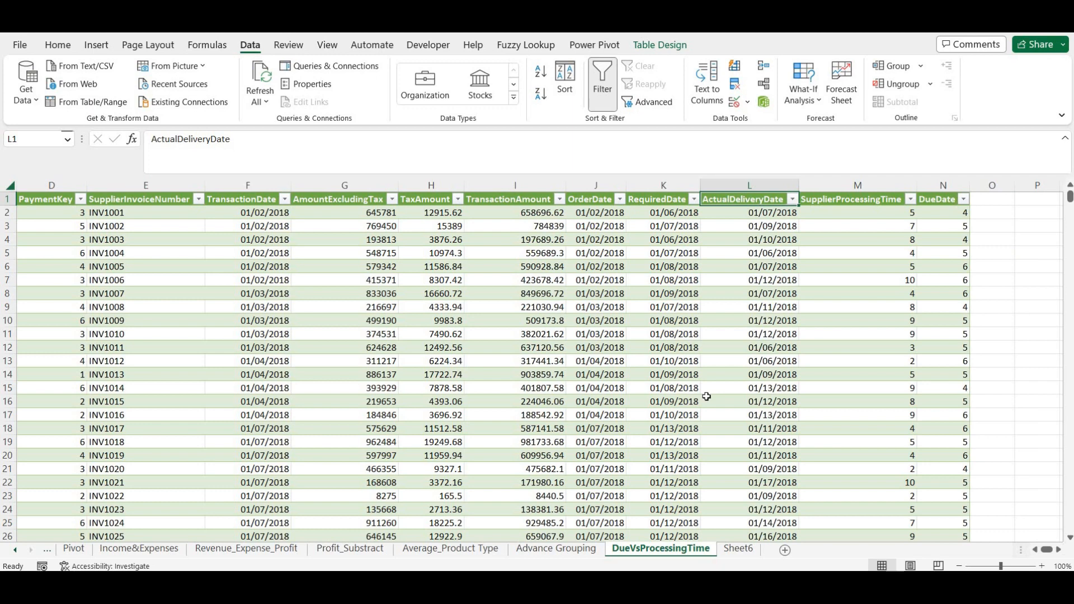
Reopen the DueVsProcessingTime query for editing and refresh its data to bring in the Product ID and Quantity columns
click(304, 66)
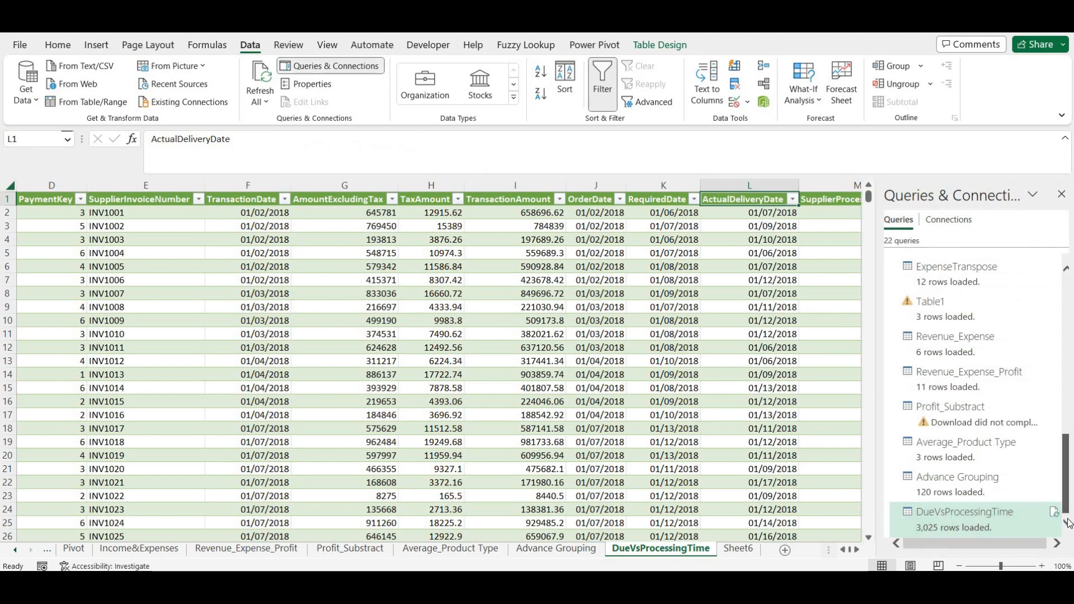
double_click(958, 515)
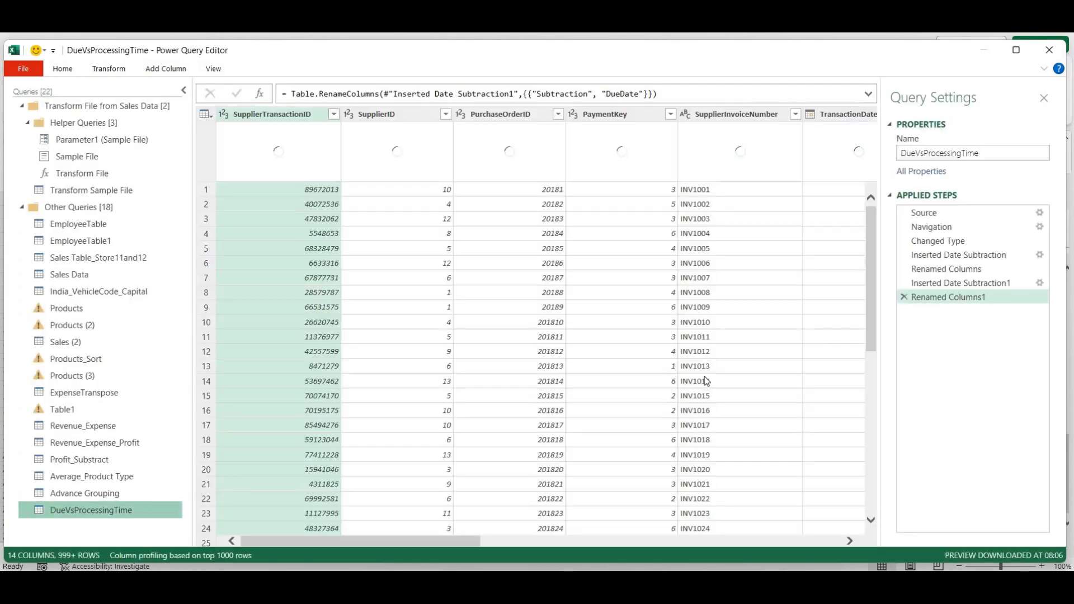
drag(475, 541, 418, 546)
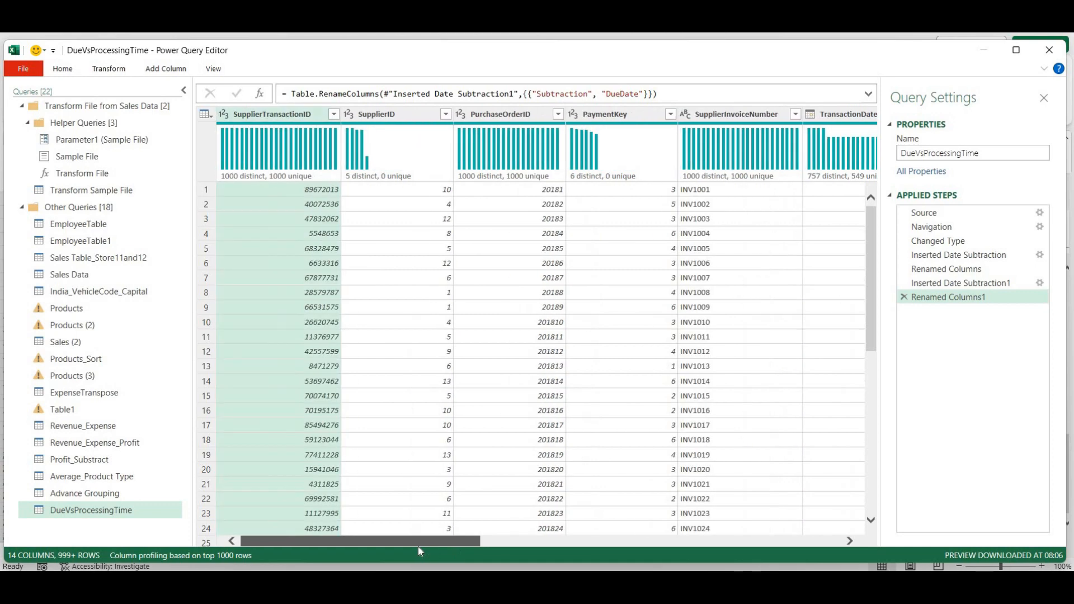
Remove the SupplierTransactionID column, all columns from PurchaseOrderID through AmountExcludingTax, and the TaxAmount column
right_click(290, 115)
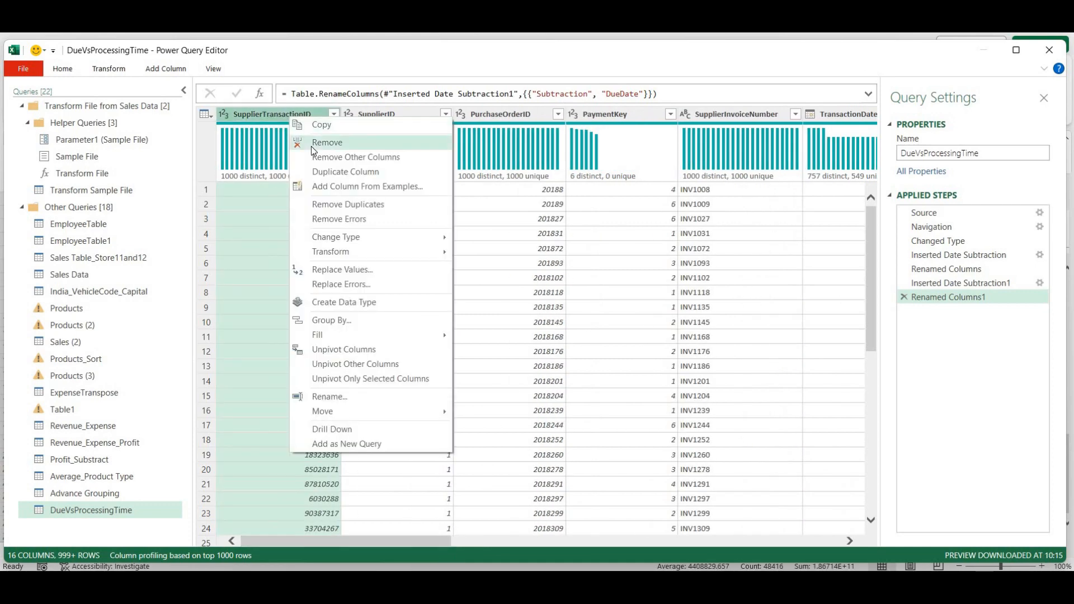
click(314, 146)
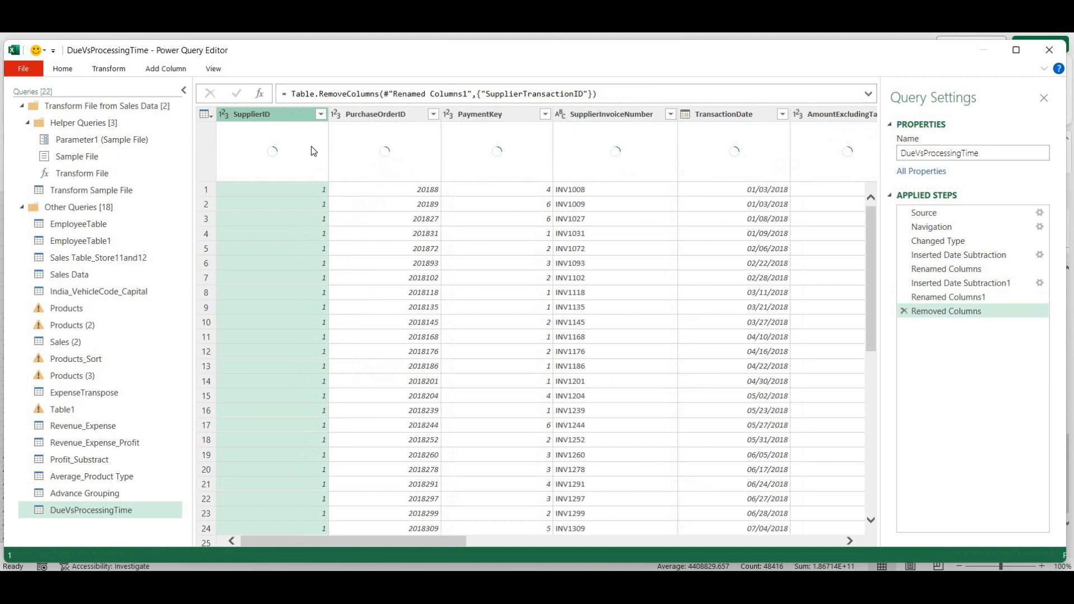
click(388, 115)
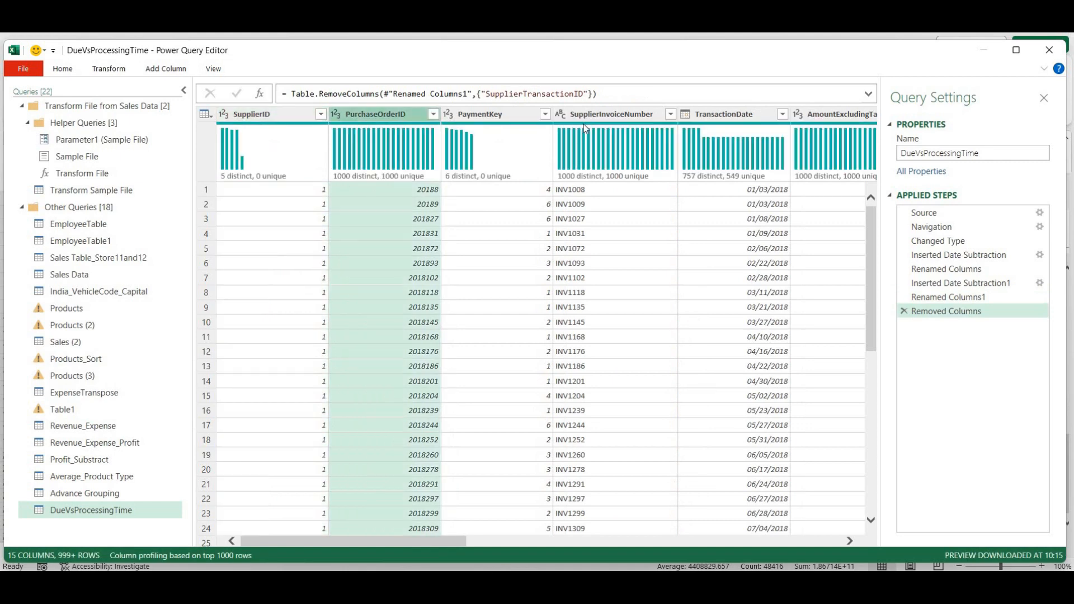
shift+click(817, 114)
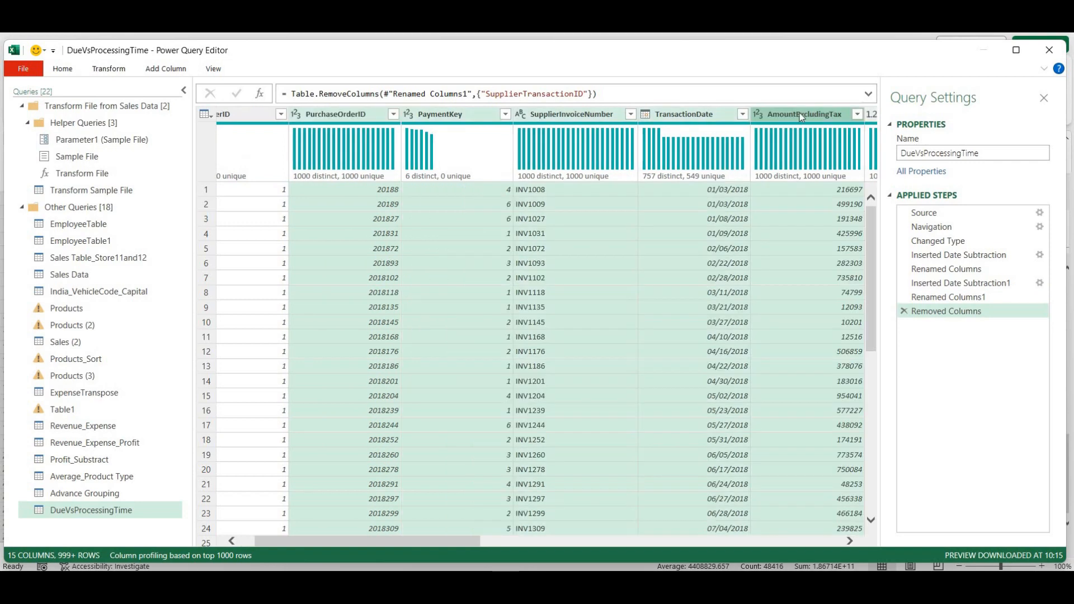
right_click(799, 112)
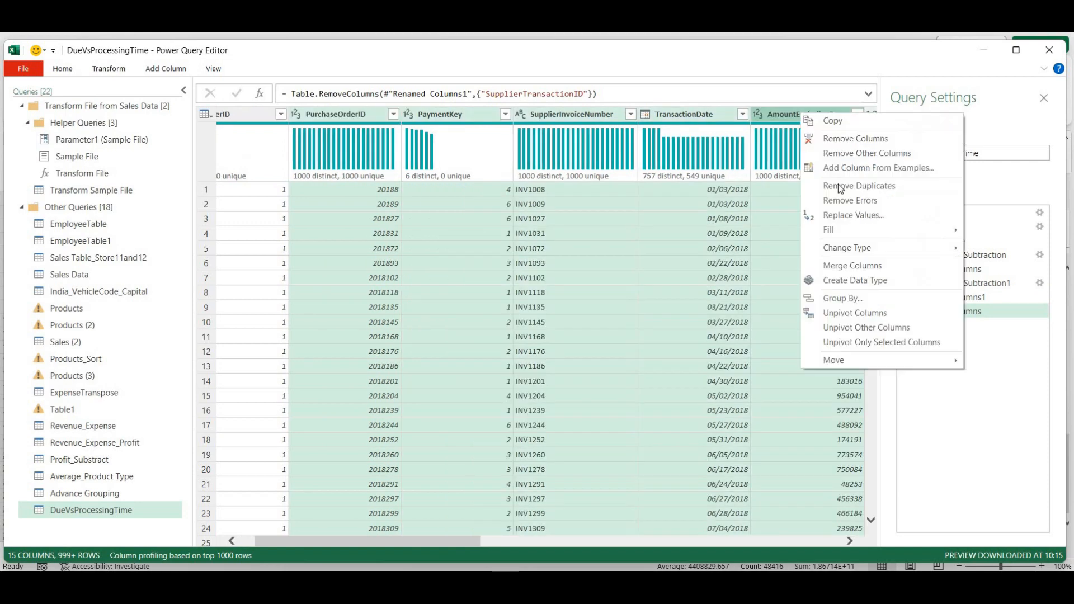
click(837, 141)
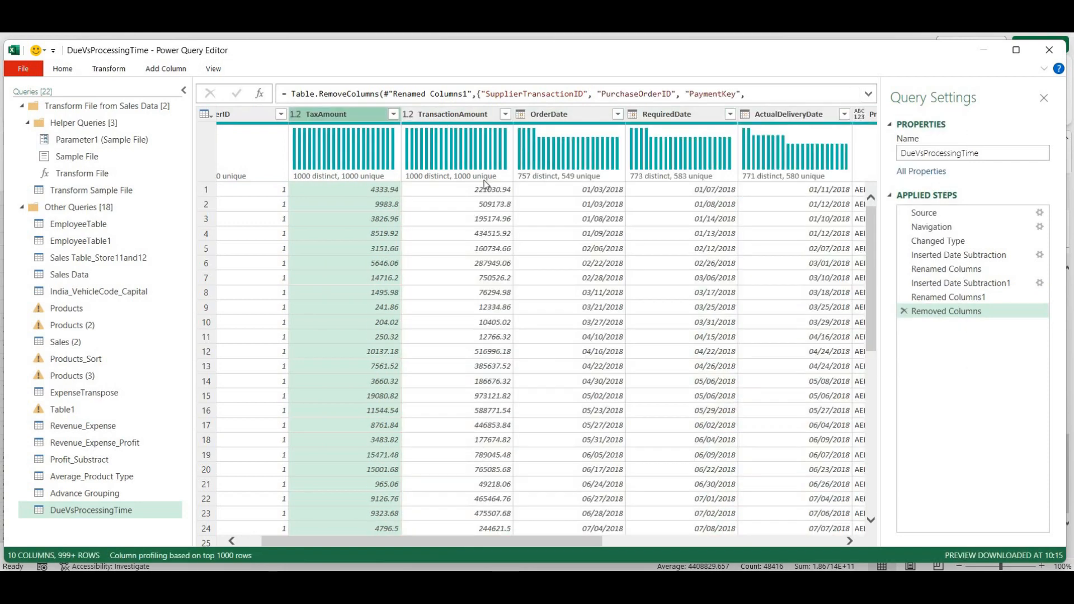
right_click(364, 120)
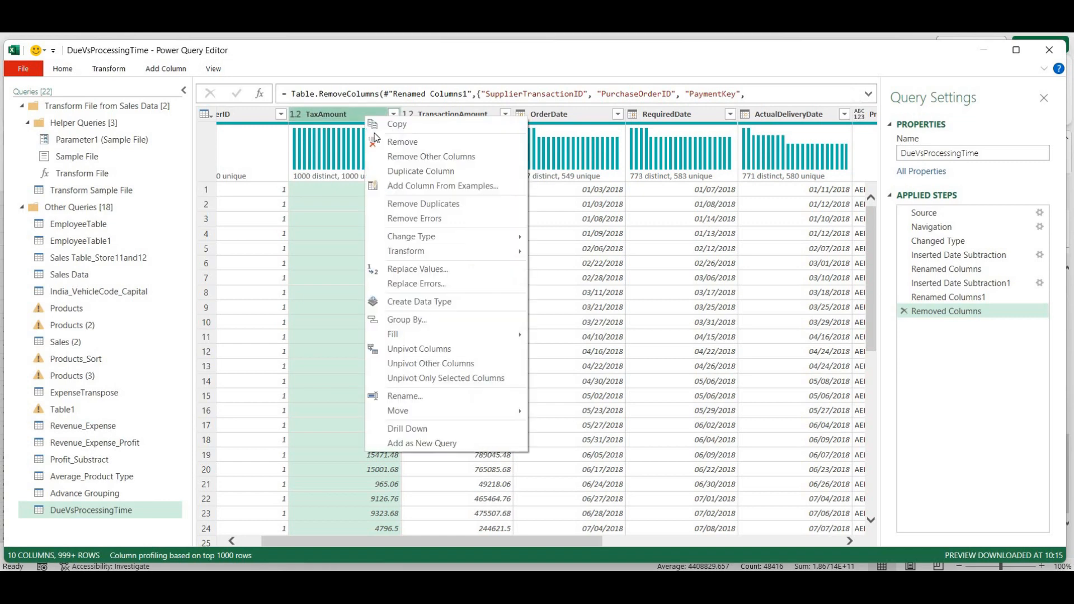
click(378, 139)
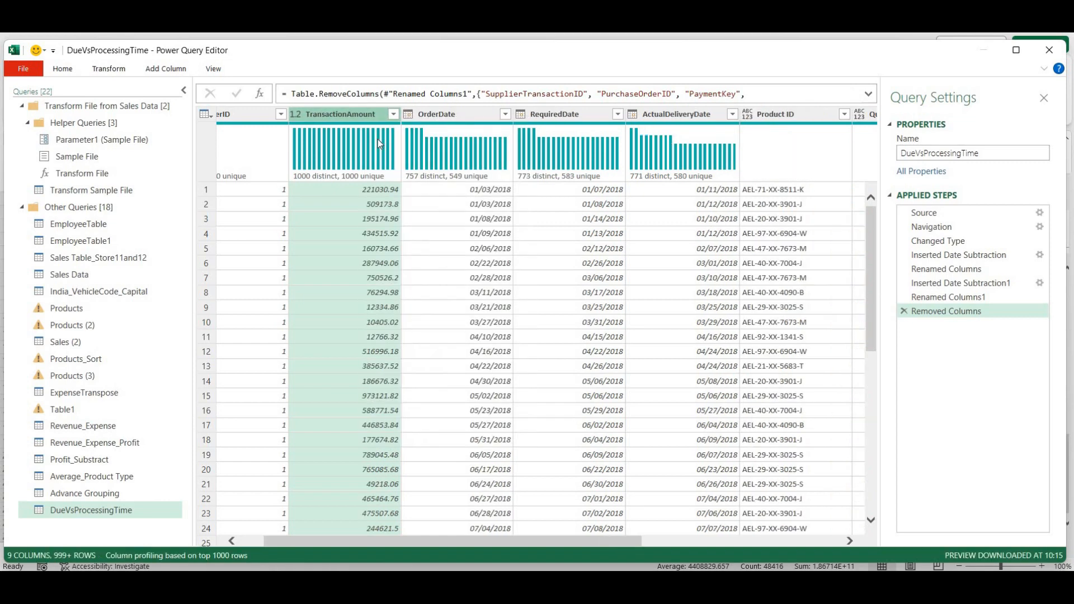
Close and load the DueVsProcessingTime query with its reduced set of columns to the worksheet
drag(516, 542, 744, 536)
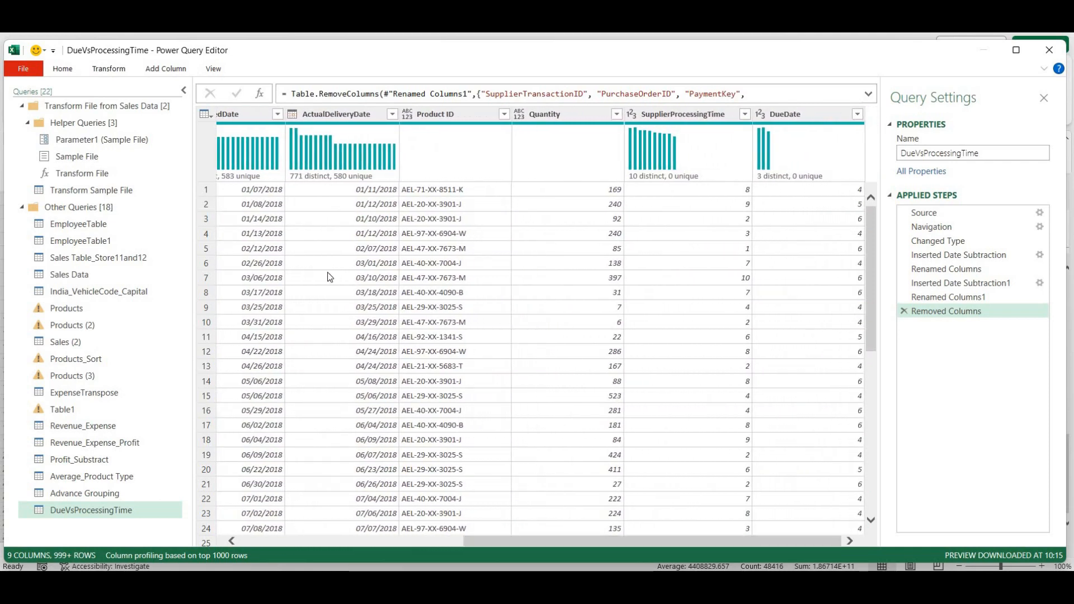
click(69, 69)
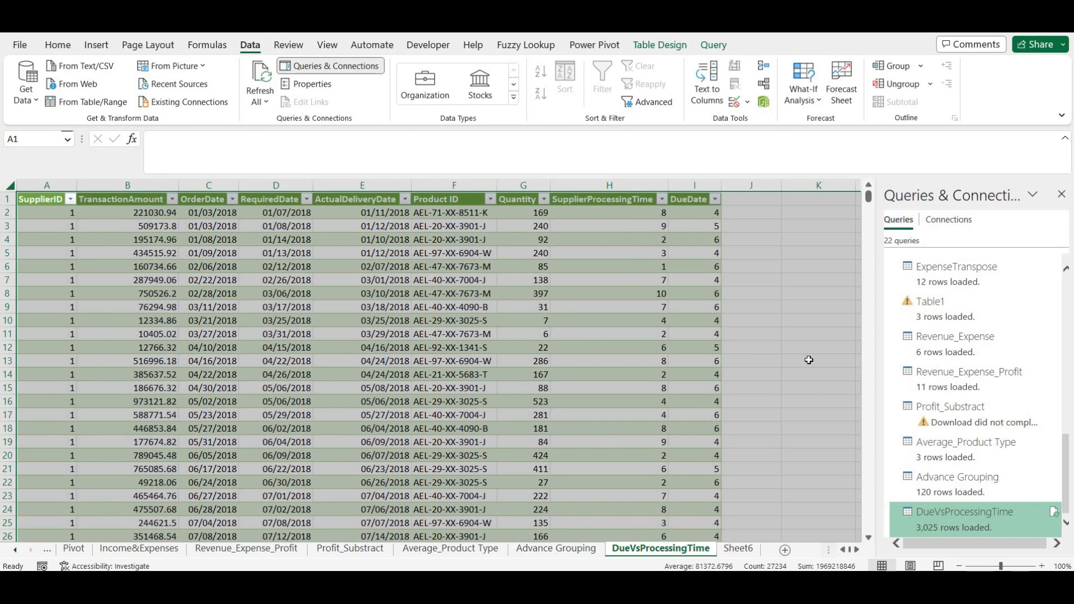
click(808, 359)
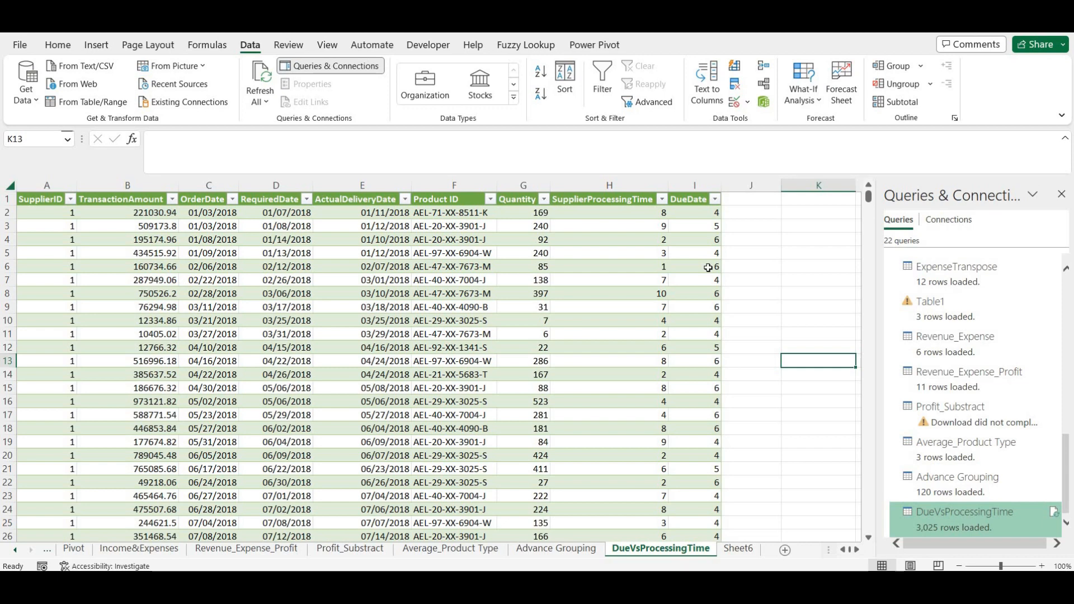
Reopen the DueVsProcessingTime query for editing and add a column with the name of the day derived from OrderDate
double_click(937, 512)
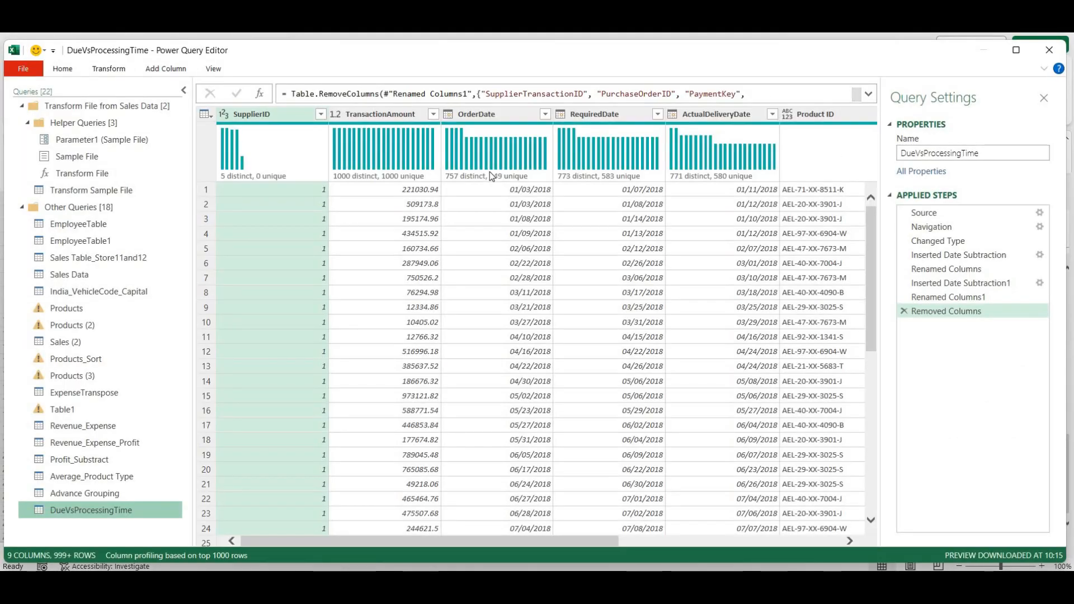
mouse_move(488, 172)
drag(528, 543, 558, 542)
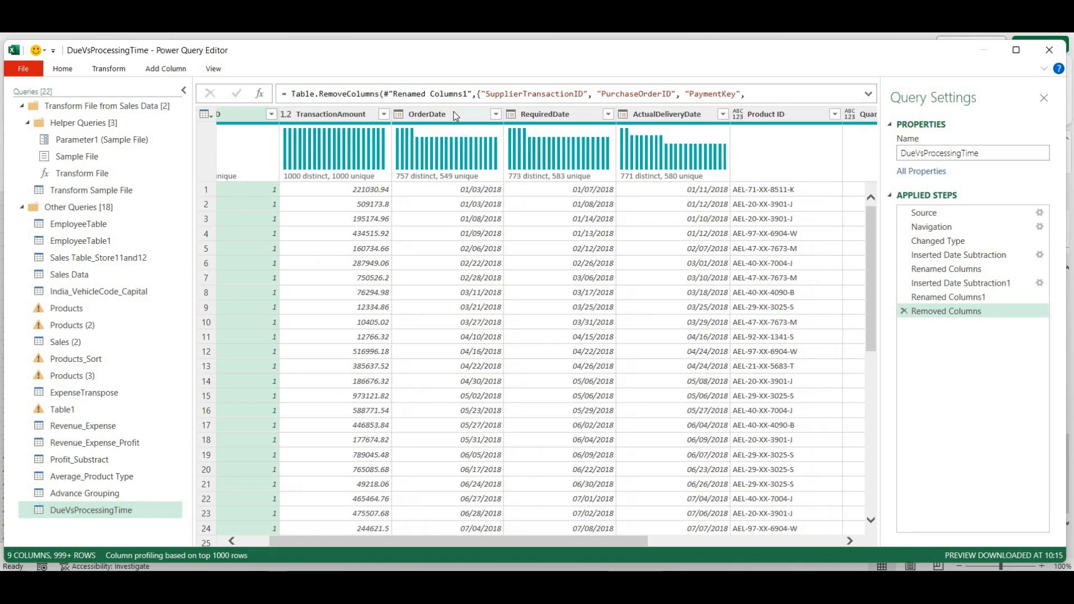
click(455, 116)
click(157, 72)
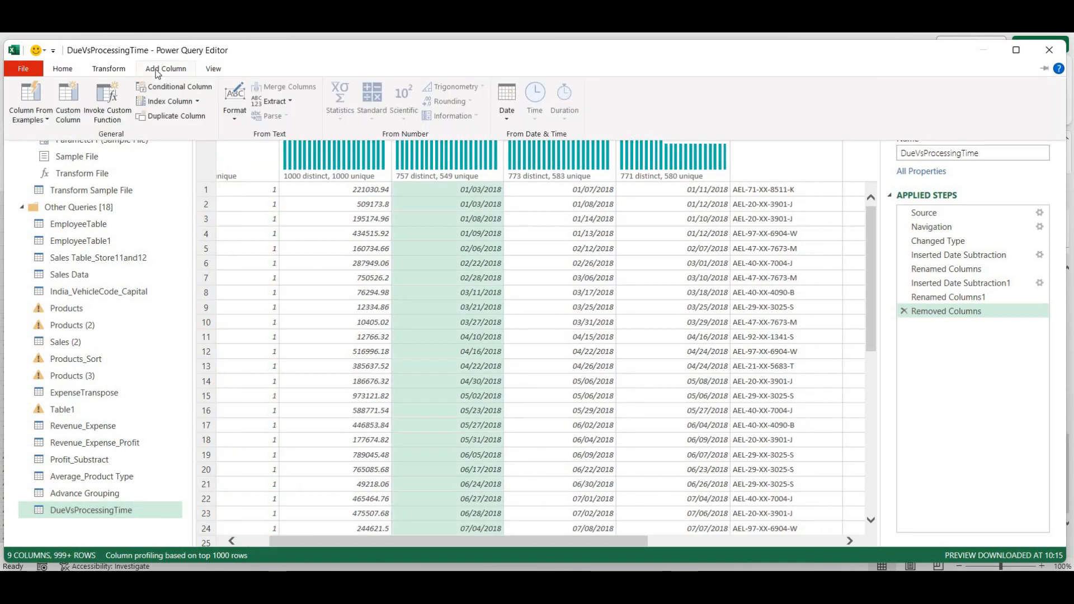
click(506, 106)
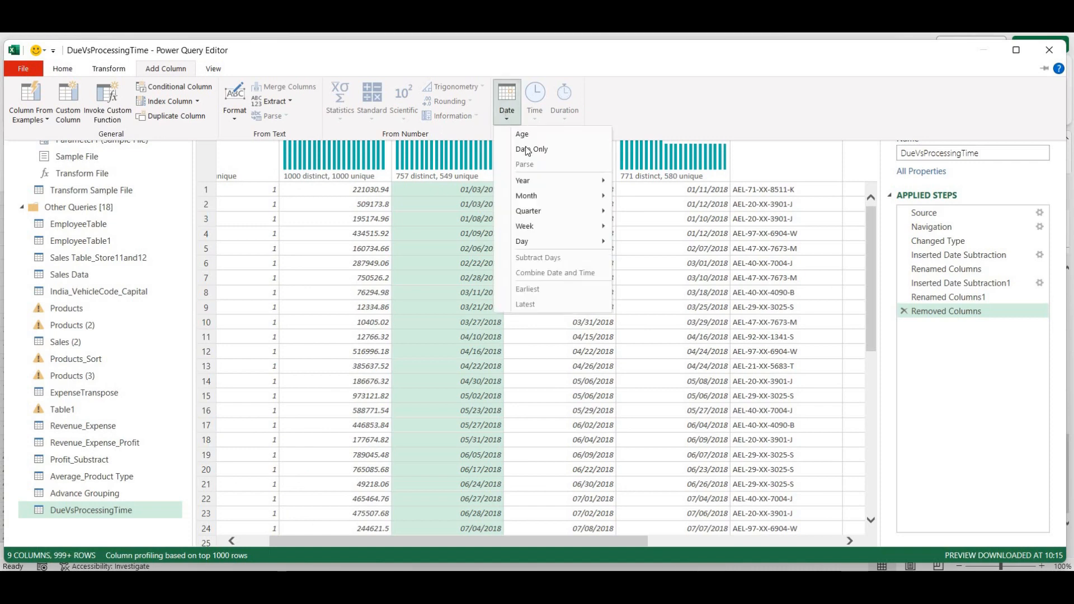
mouse_move(595, 241)
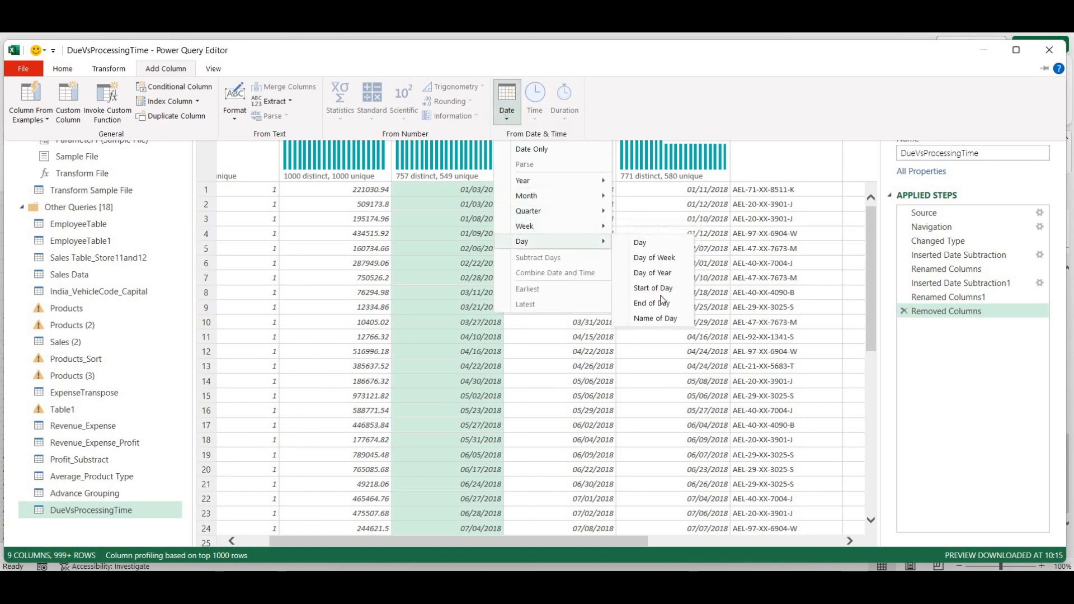
click(657, 318)
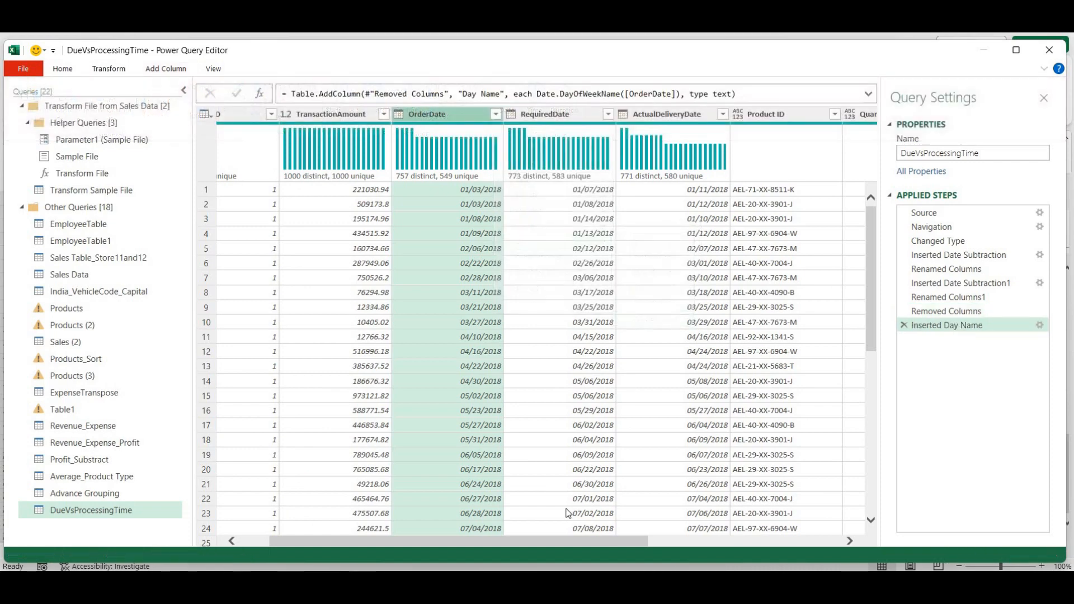
Group the rows by Day Name only, dropping the Quantity grouping, with a Count Rows column named Count, and close and load the query
click(746, 542)
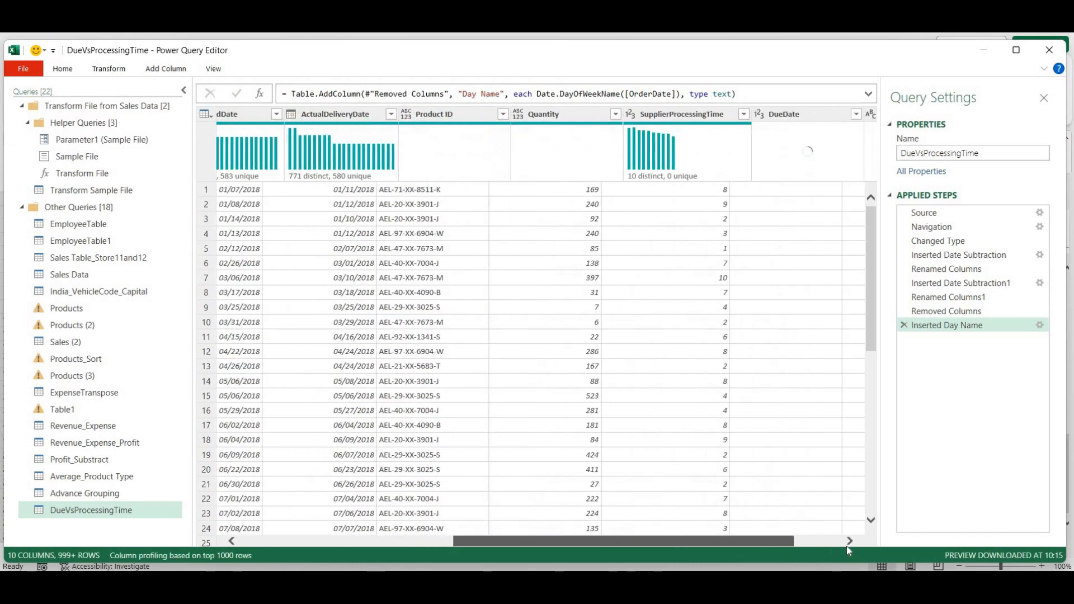
click(848, 542)
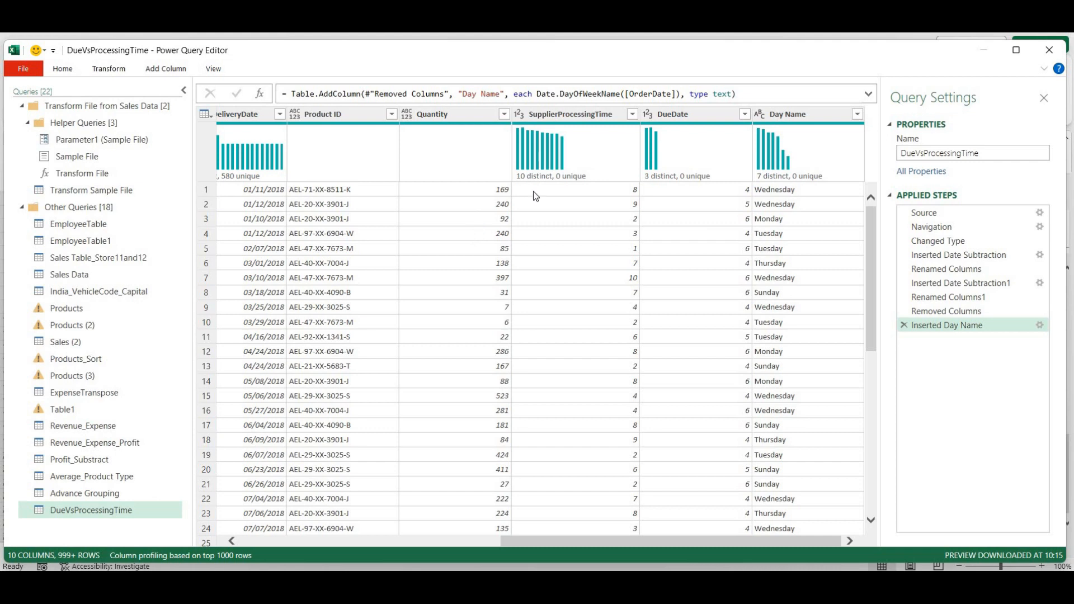
click(799, 118)
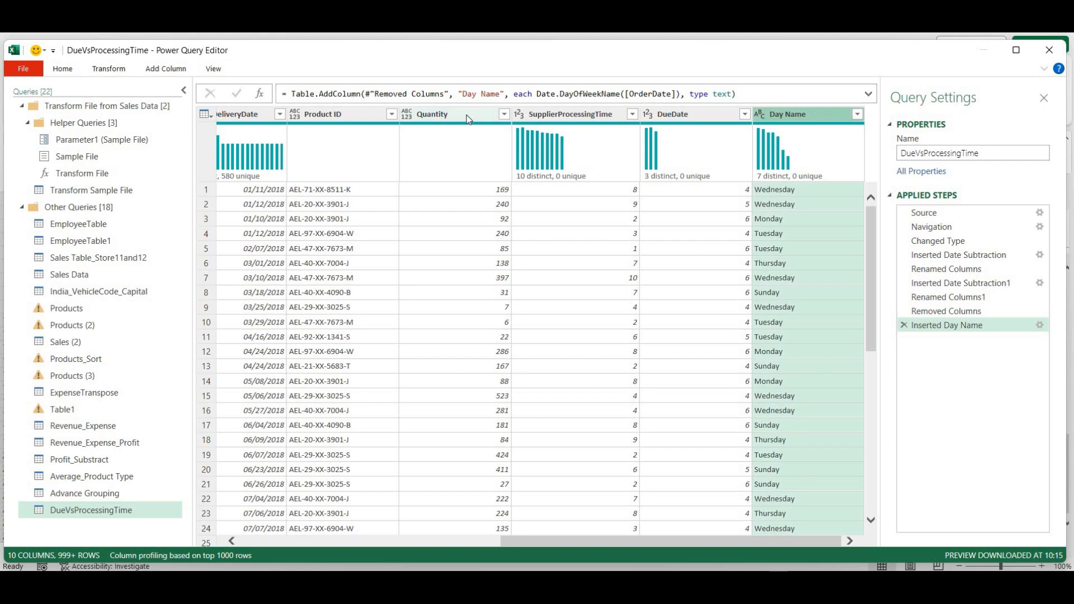
ctrl+click(468, 115)
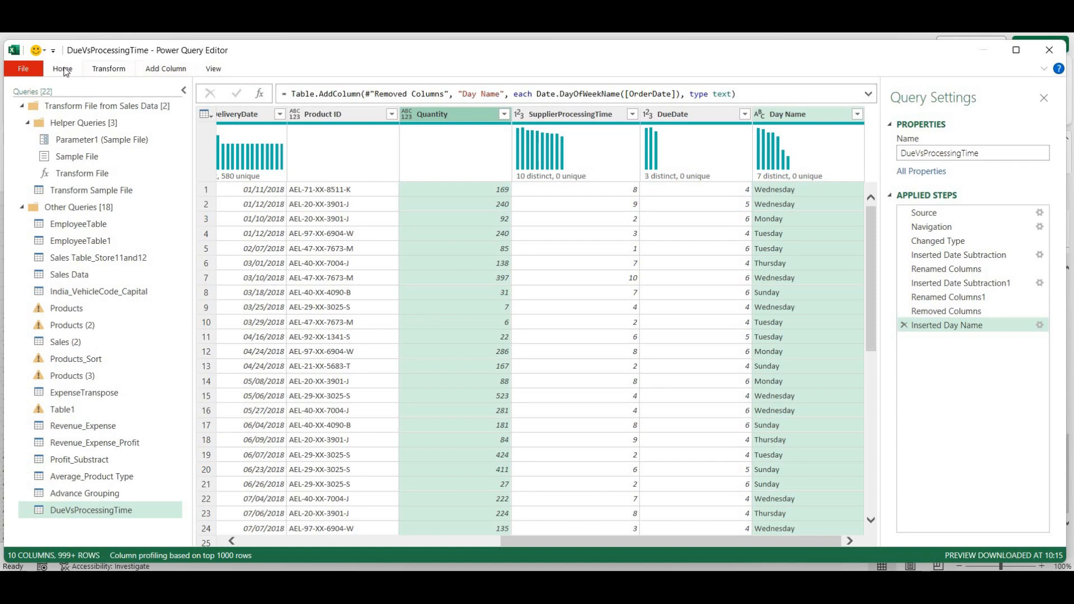
click(104, 69)
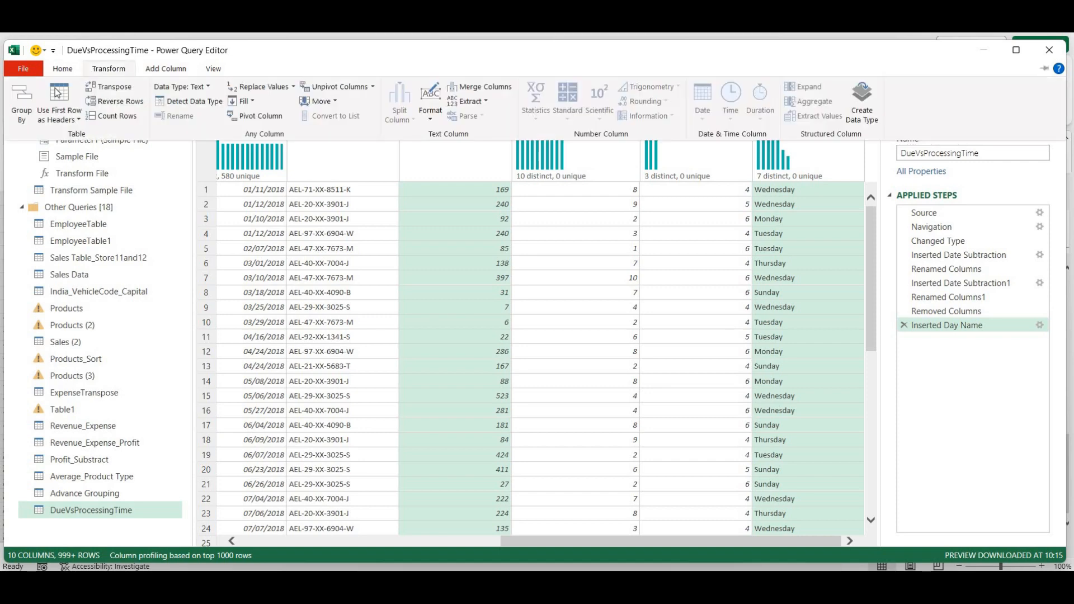
click(98, 94)
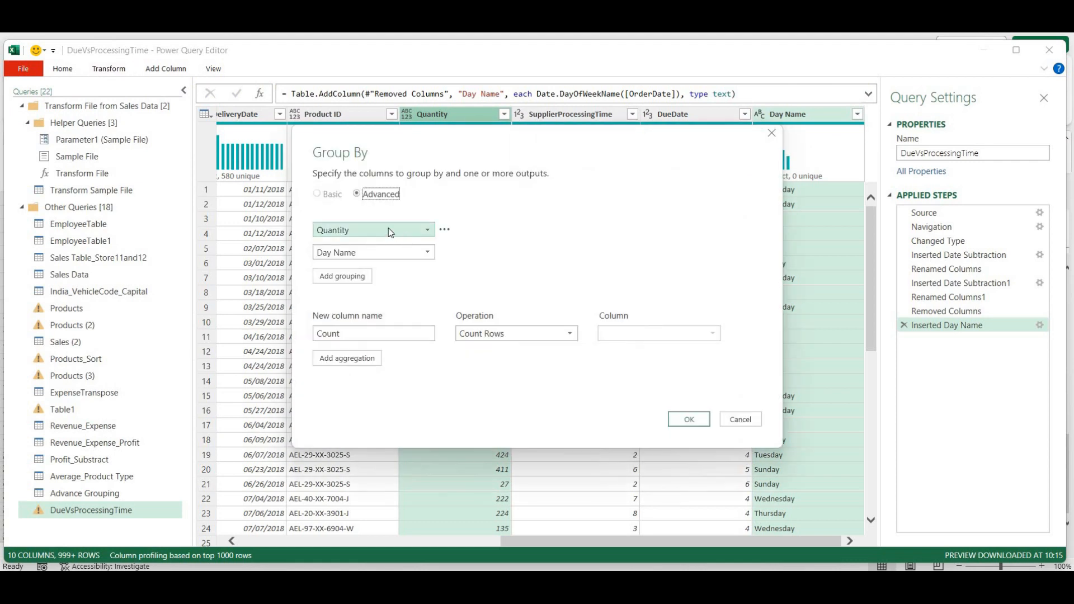
mouse_move(443, 255)
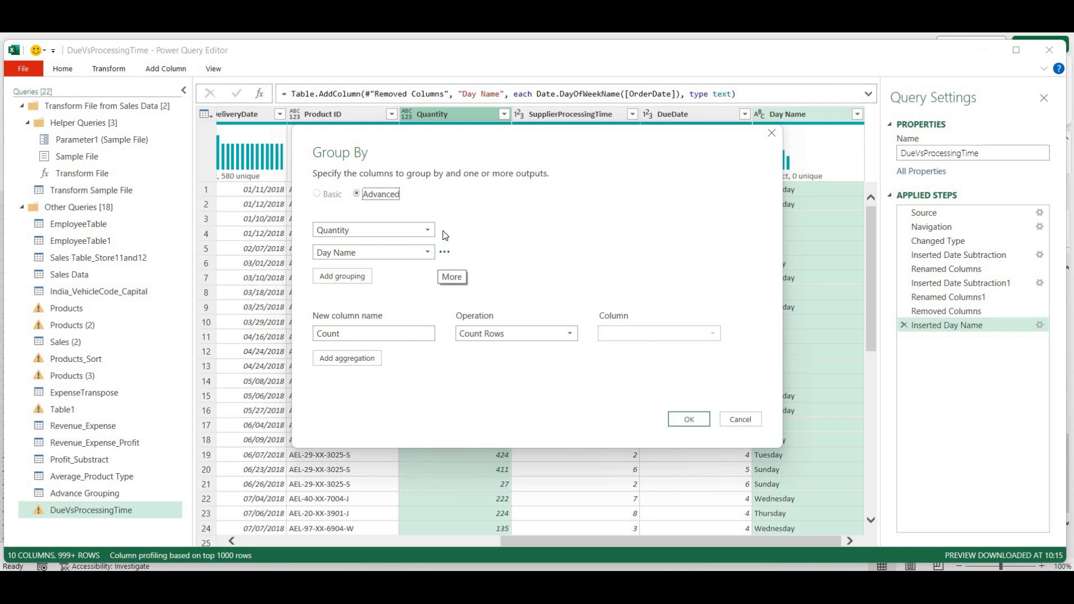
click(444, 230)
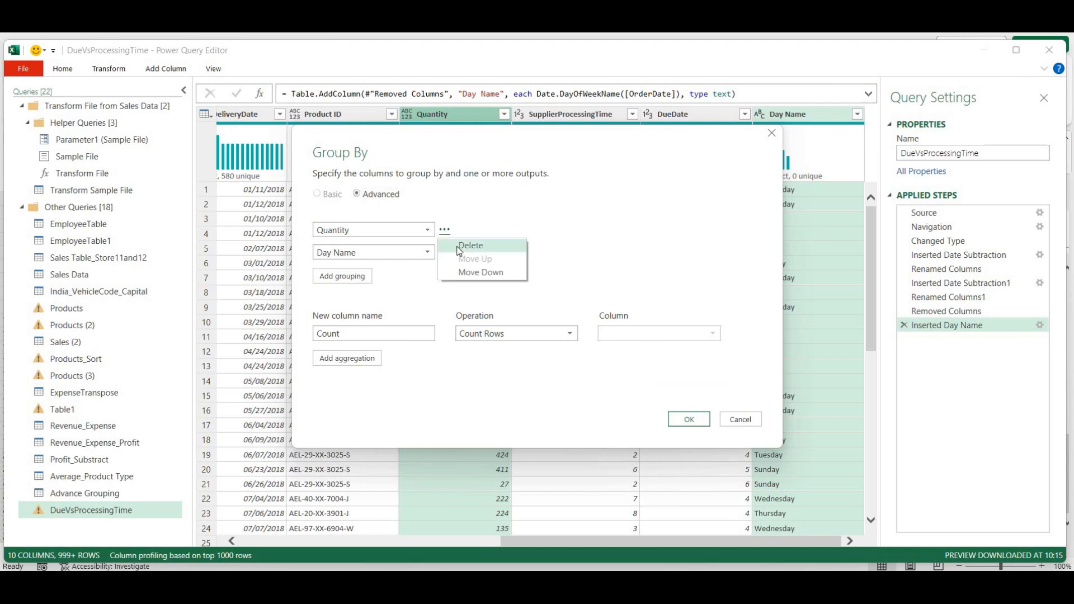
click(458, 247)
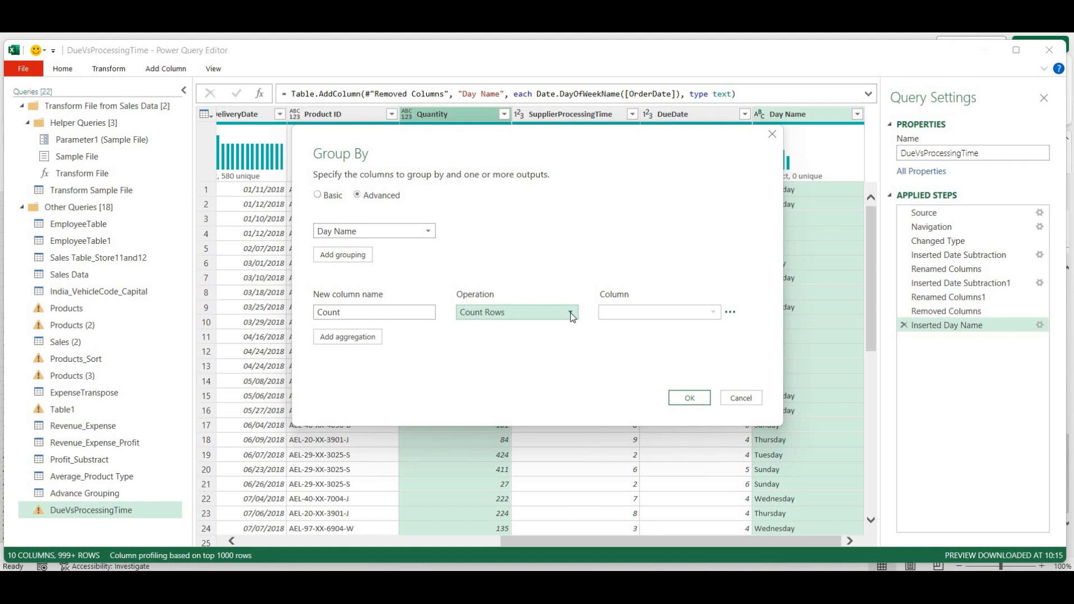
click(689, 397)
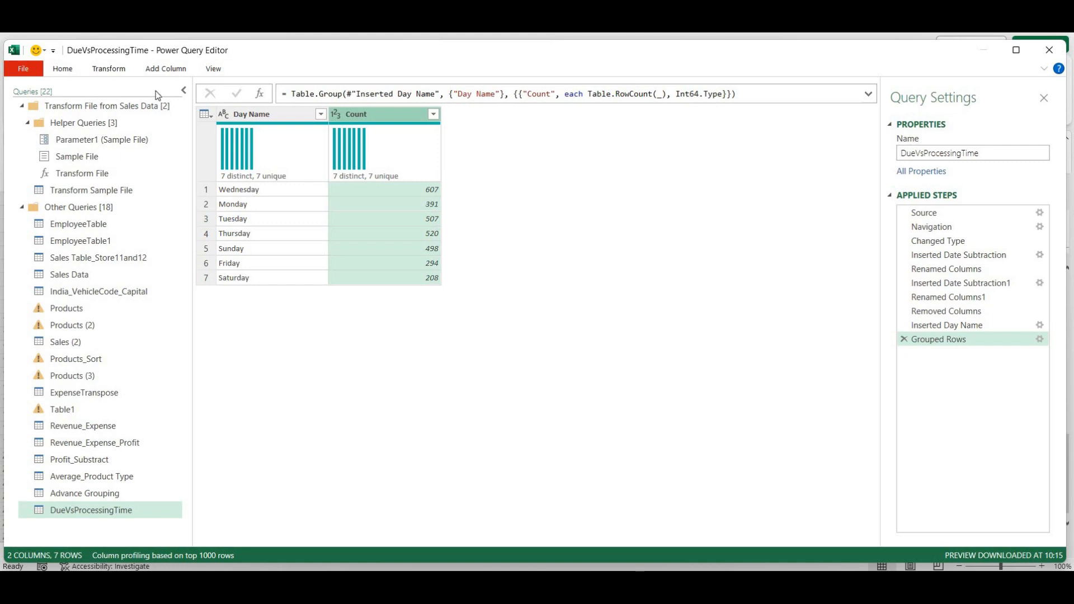
click(71, 68)
click(19, 98)
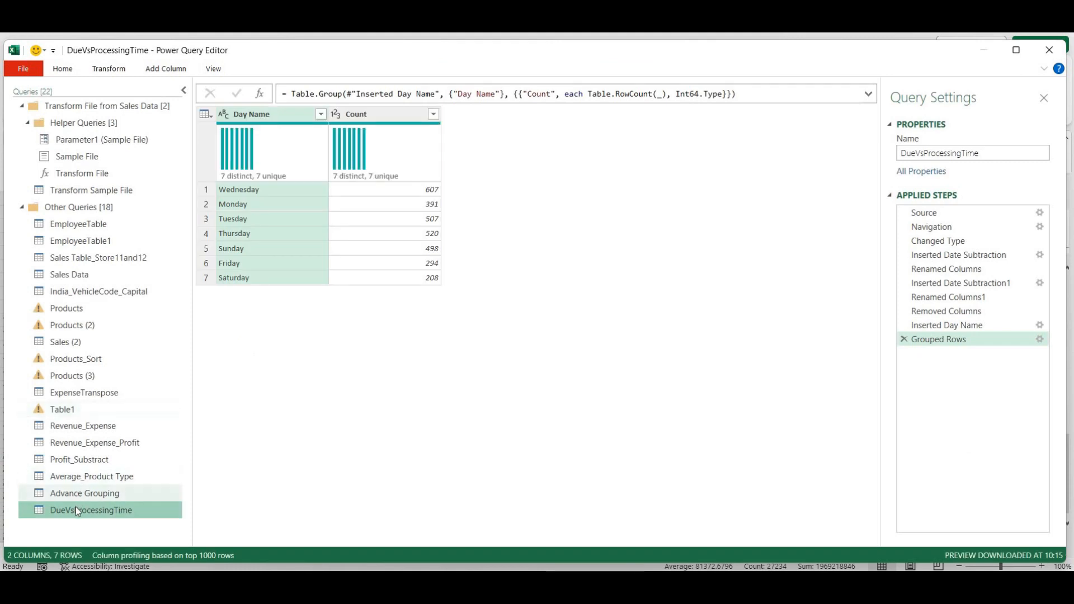
Duplicate the DueVsProcessingTime query and rename the copy as DayVsQuantityLoad
right_click(76, 507)
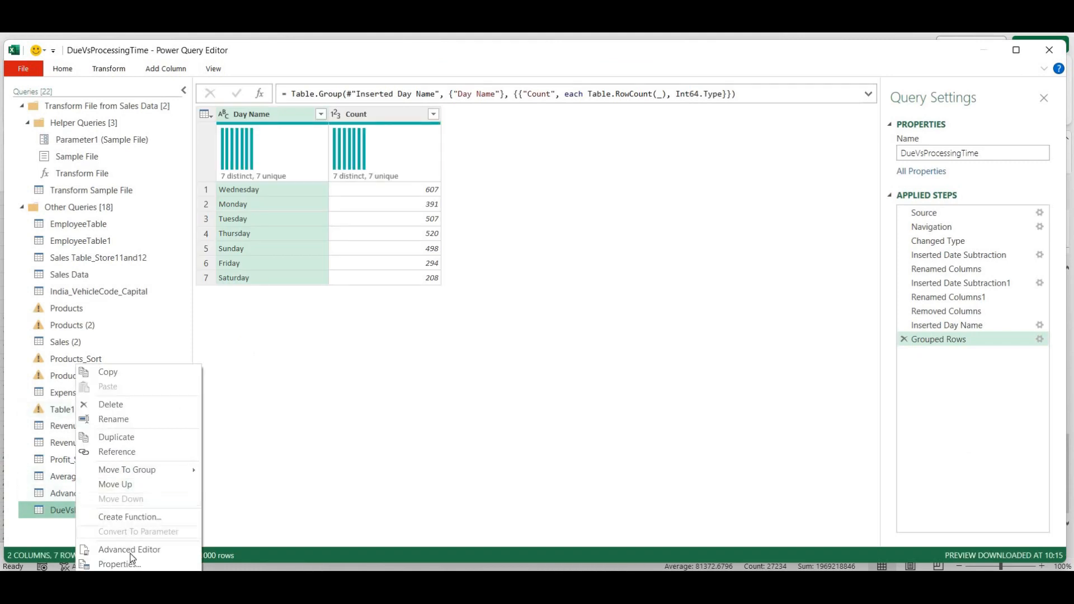
click(146, 442)
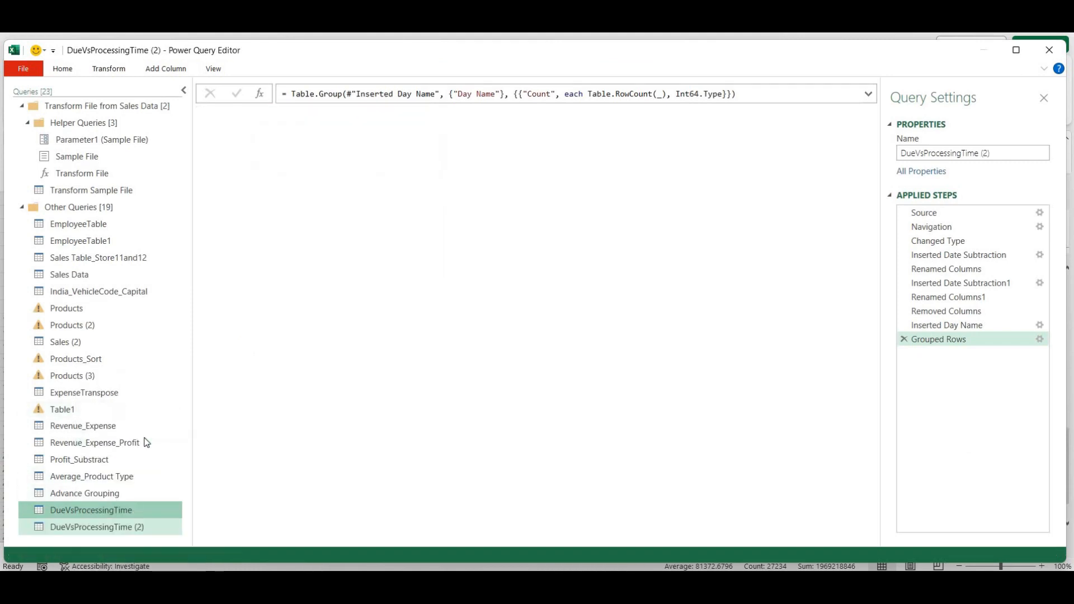
double_click(148, 527)
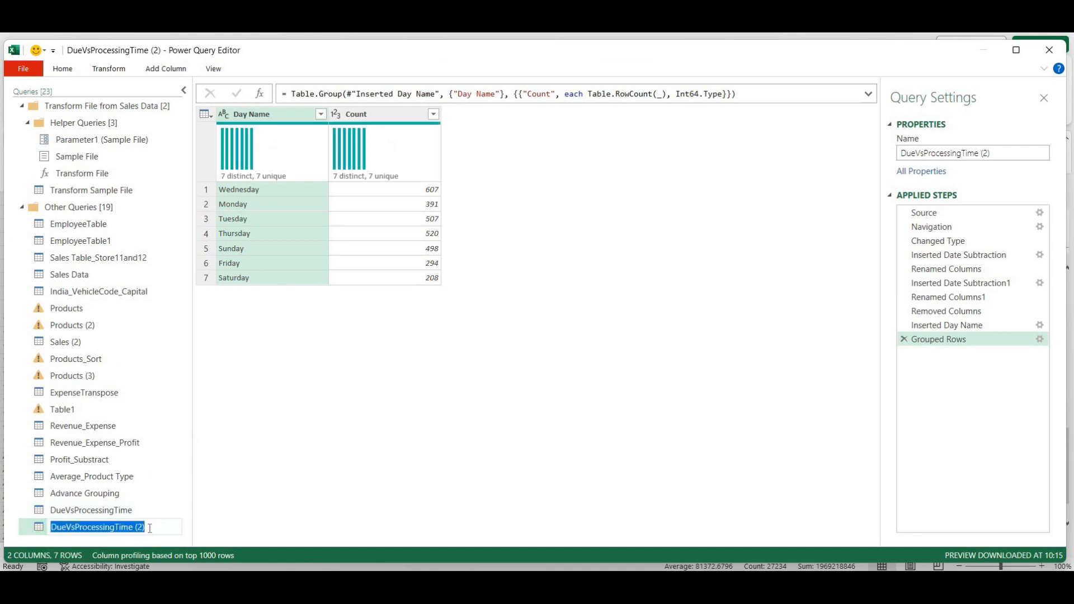
text(Day)
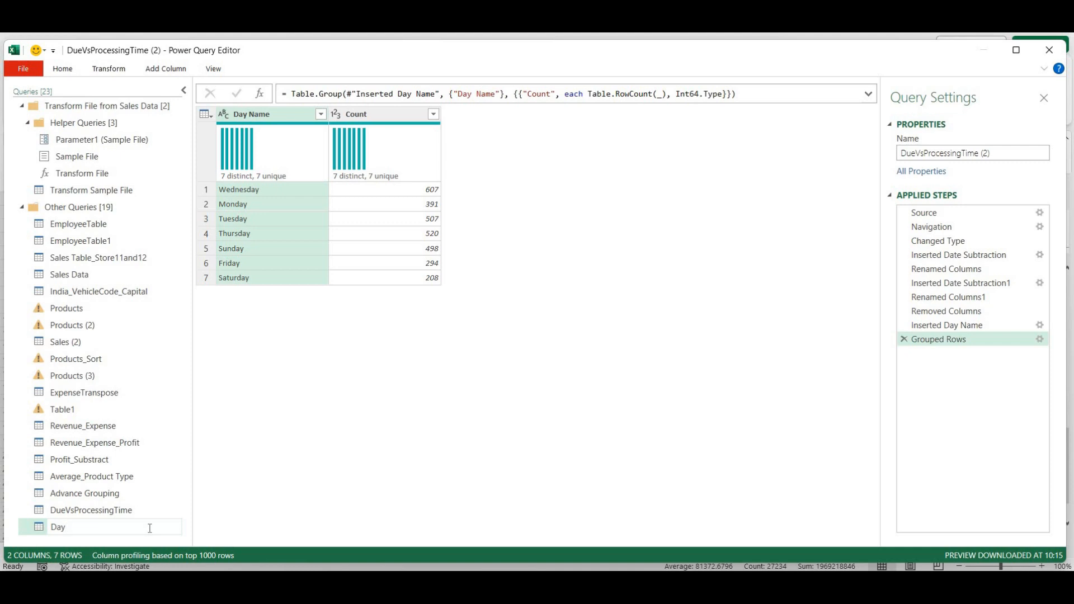
text(VsQUantityLoad)
key(shift+Left)
text(u)
key(Return)
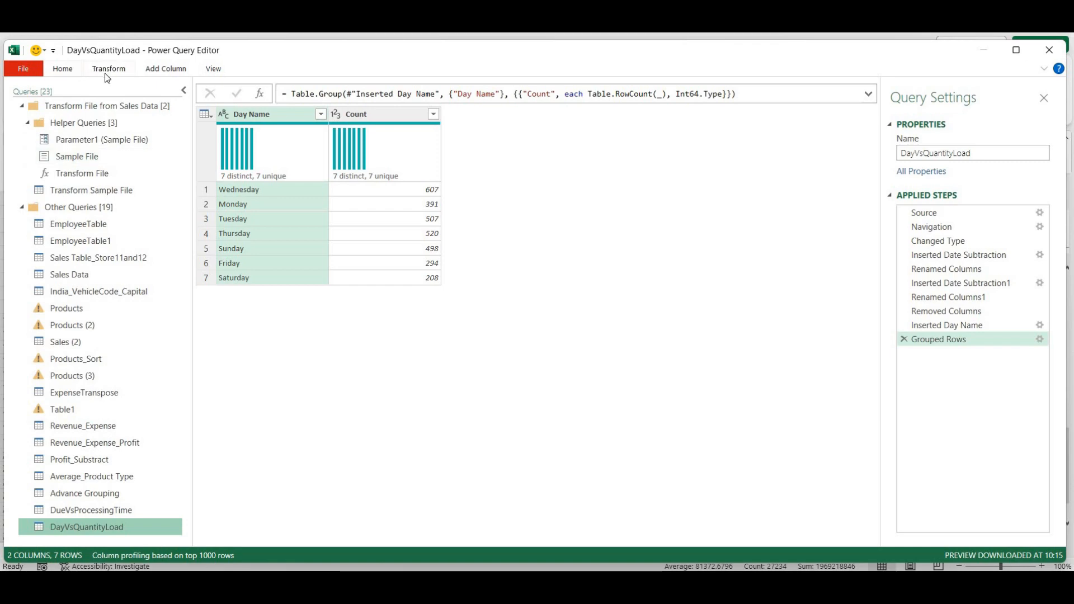
Close and load the DayVsQuantityLoad query to a new sheet and place that sheet directly after DueVsProcessingTime
click(63, 69)
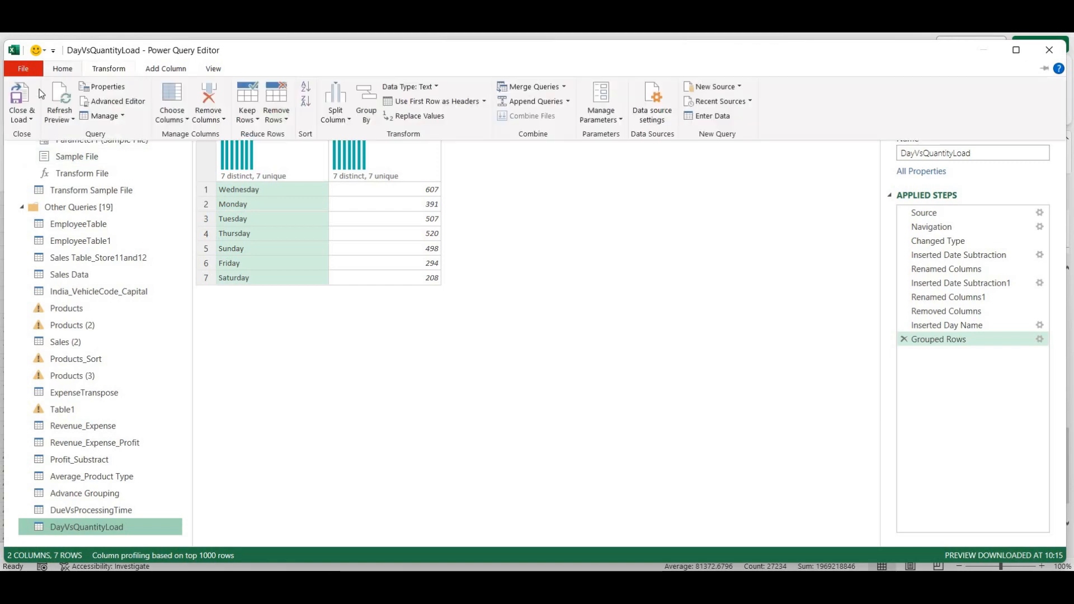
click(23, 99)
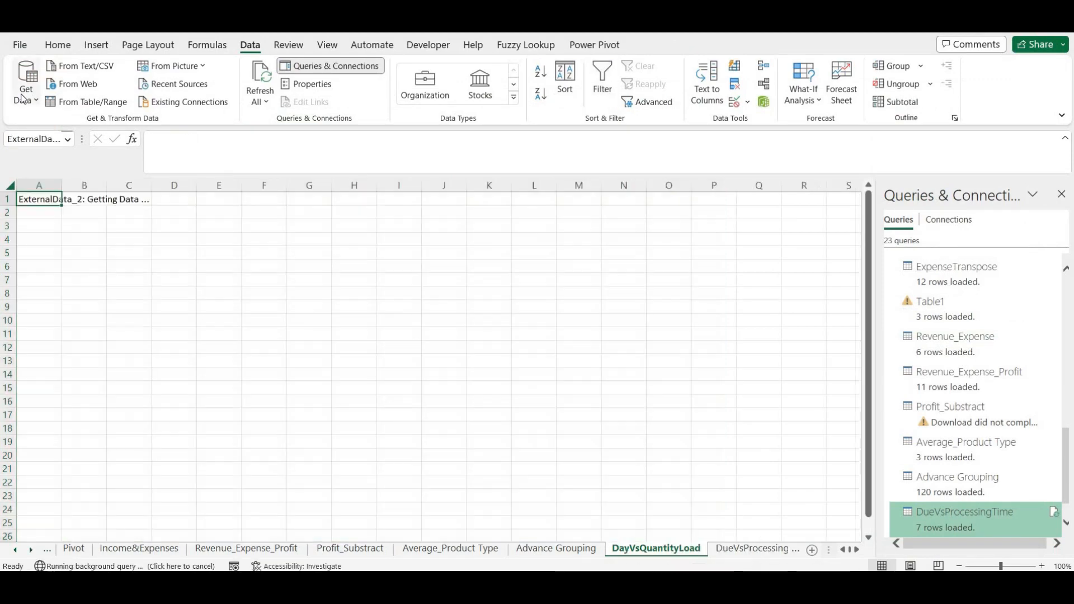
click(747, 552)
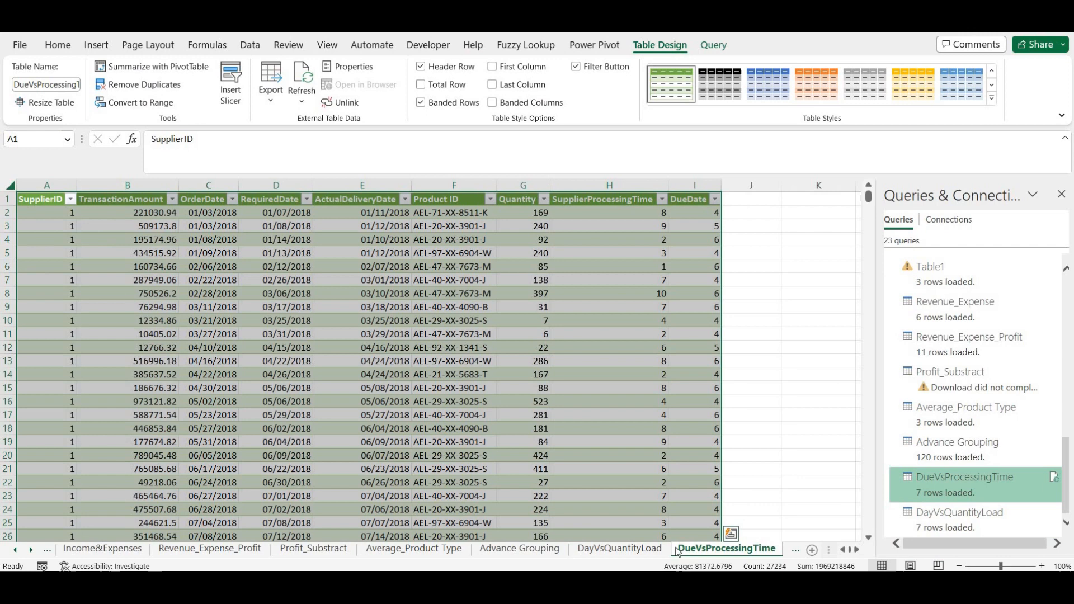
click(637, 548)
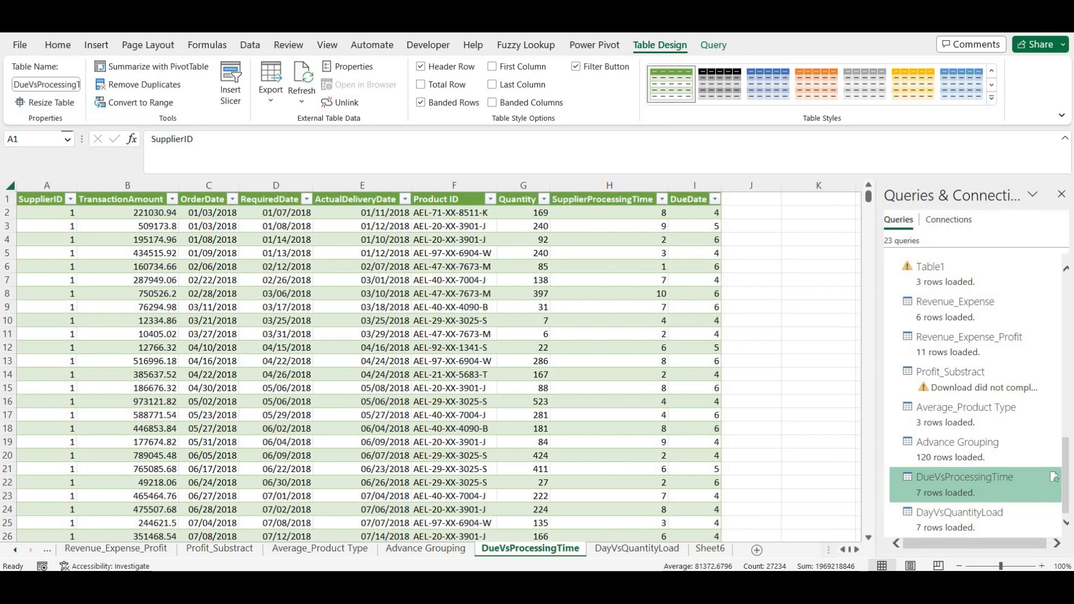
click(616, 553)
click(617, 552)
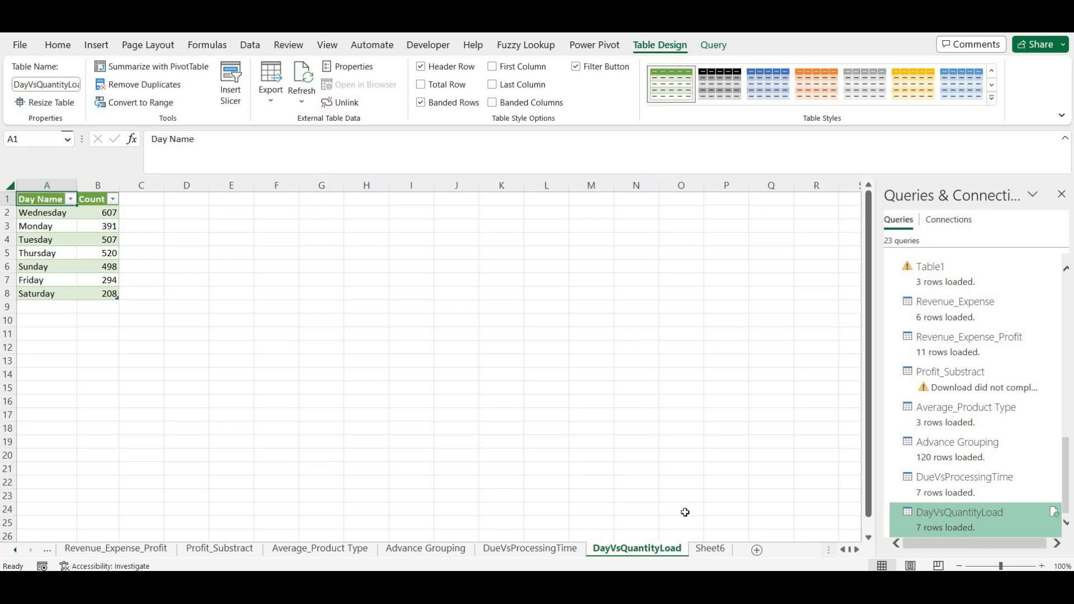
Open the DayVsQuantityLoad query for editing and duplicate it
double_click(950, 514)
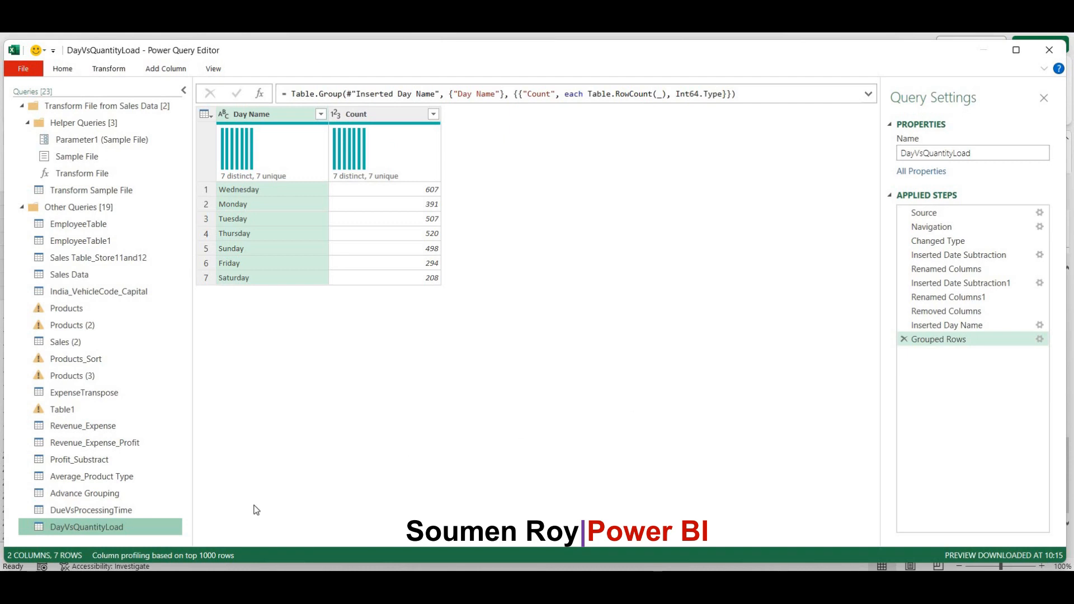
right_click(101, 528)
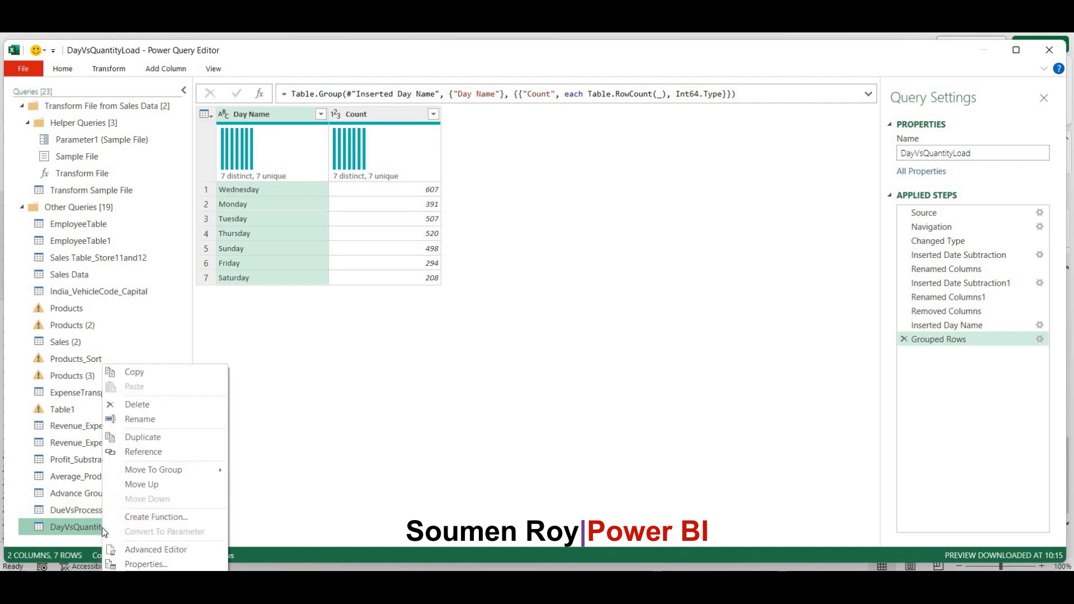
click(157, 445)
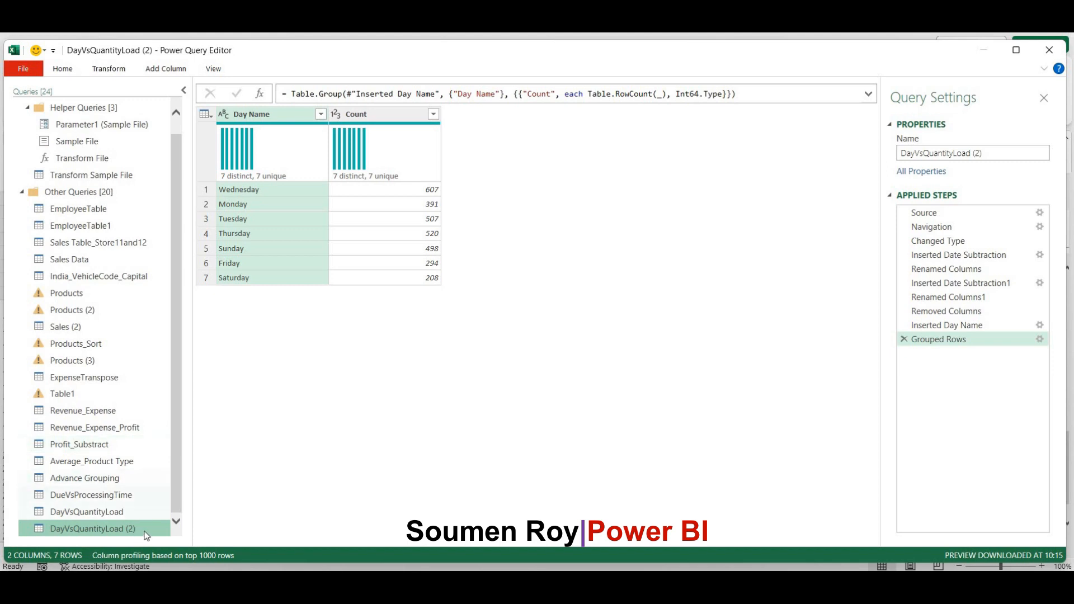
Rename the duplicated DayVsQuantityLoad query as DayVsDelayDay
double_click(145, 532)
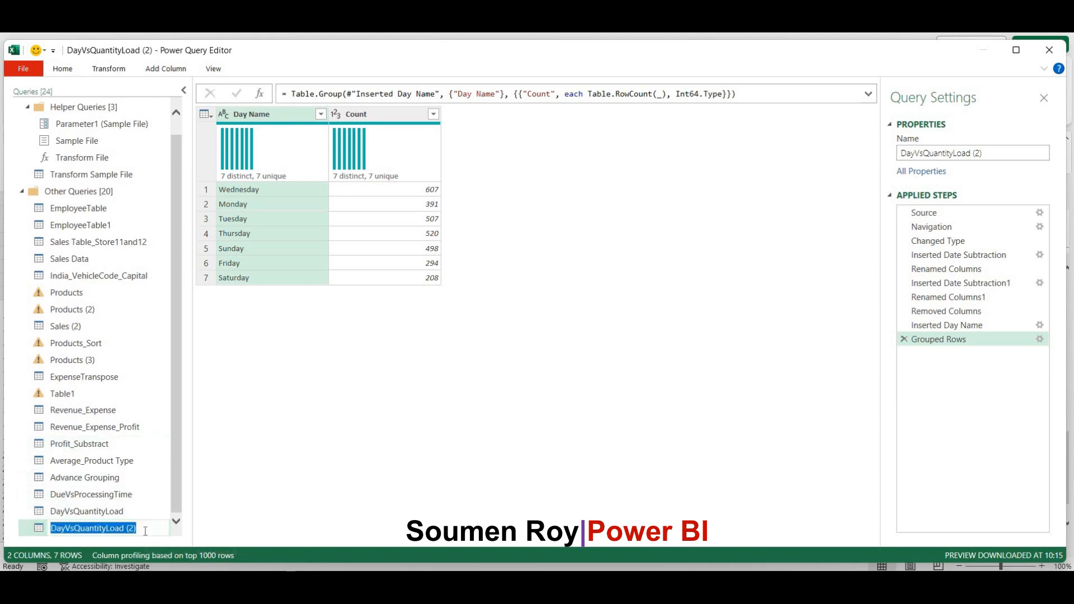
click(145, 531)
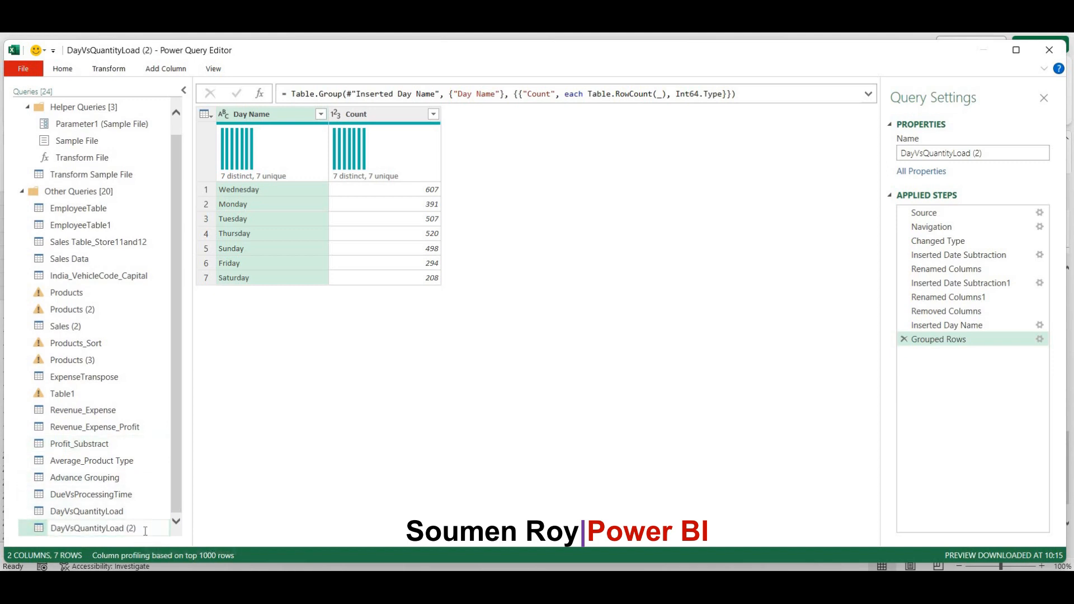
key(shift+Left)
key(shift+Left)
key(shift+Left)
key(shift+Left)
key(shift+Left)
key(shift+Left)
key(shift+Left)
key(shift+Left)
key(shift+Left)
key(shift+Left)
key(shift+Left)
key(shift+Left)
key(shift+Left)
key(shift+Left)
key(shift+Left)
key(shift+Left)
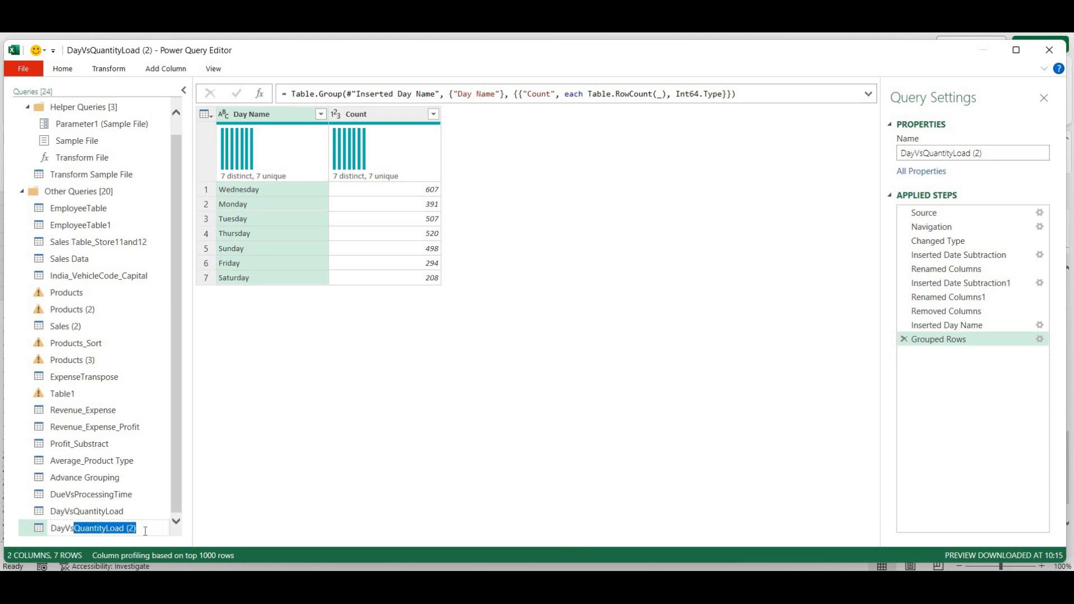
text(Delay)
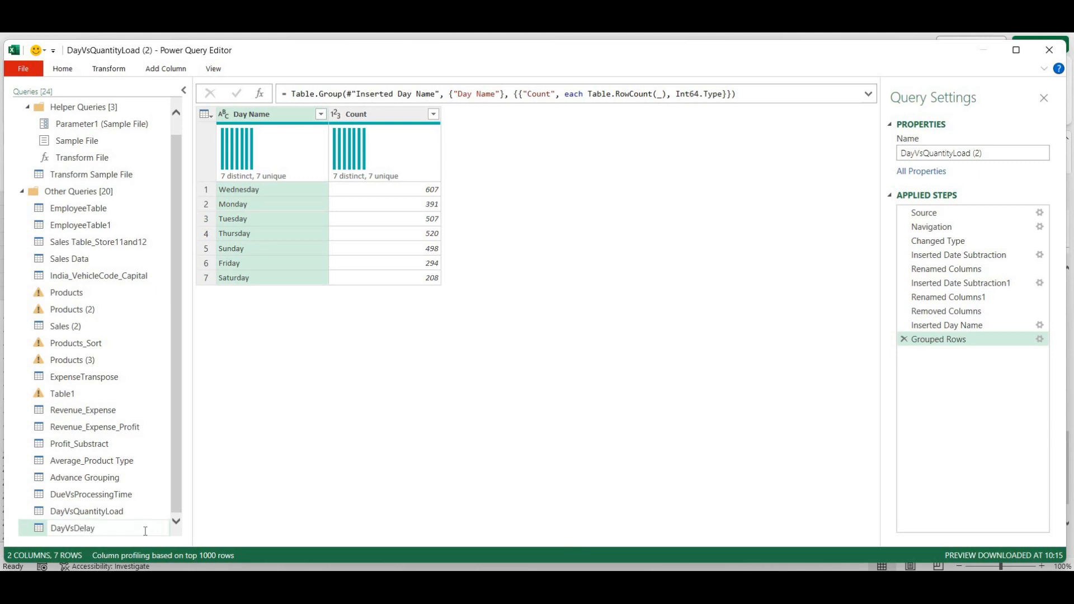
text(Day)
key(Return)
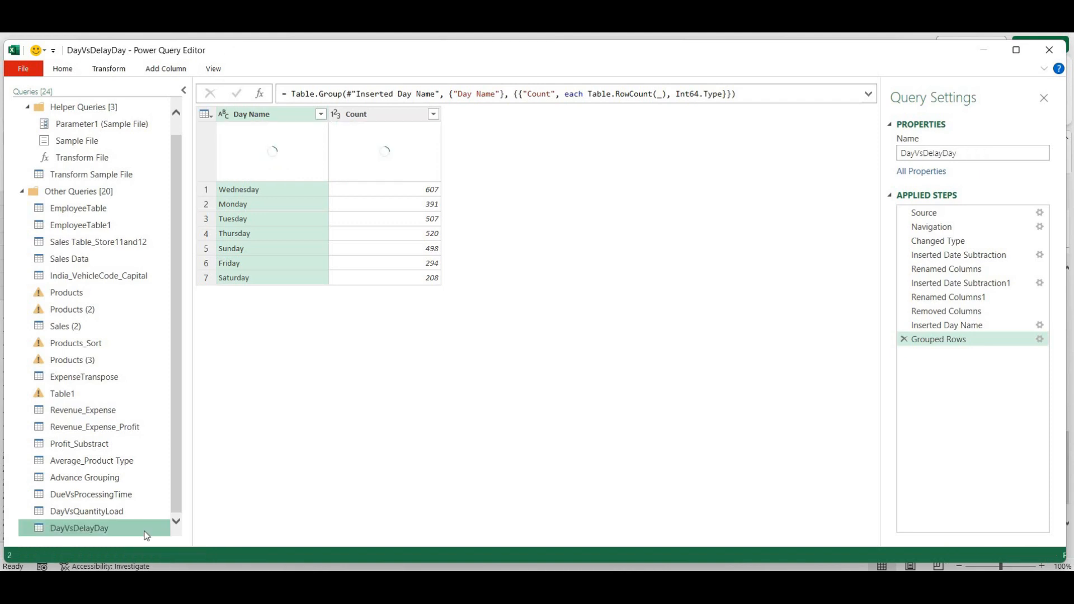
Remove the Grouped Rows step from DayVsDelayDay and add a column subtracting SupplierProcessingTime from DueDate
click(903, 340)
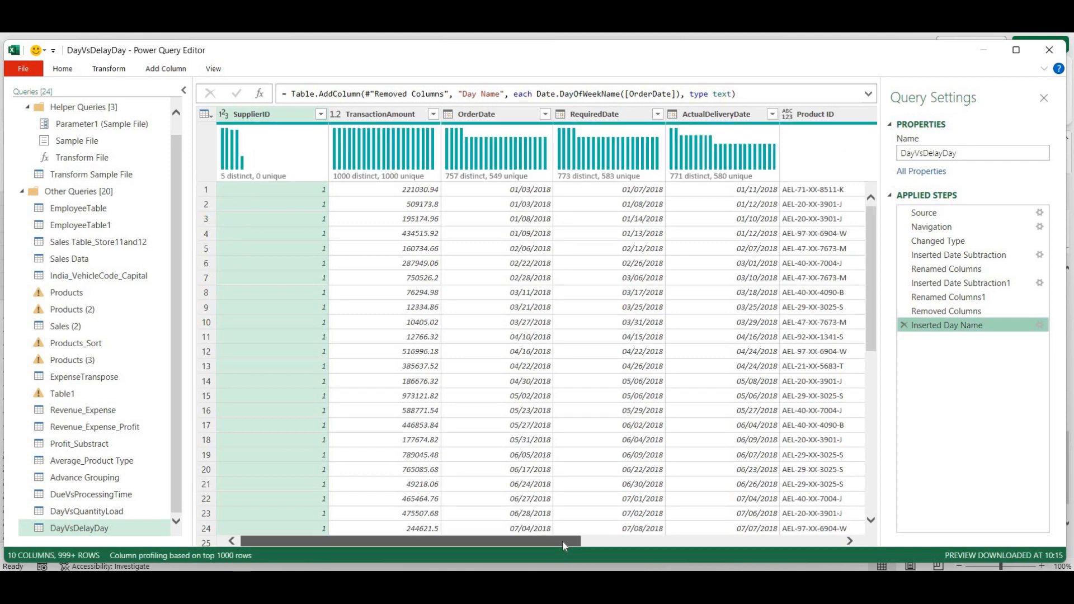
drag(564, 545, 826, 540)
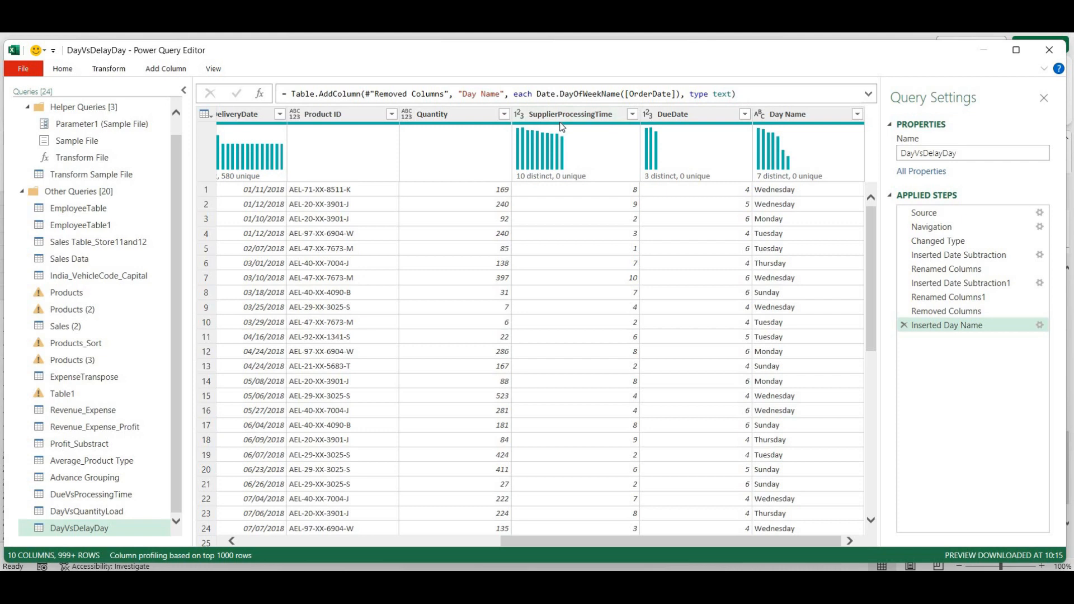
mouse_move(703, 159)
click(695, 118)
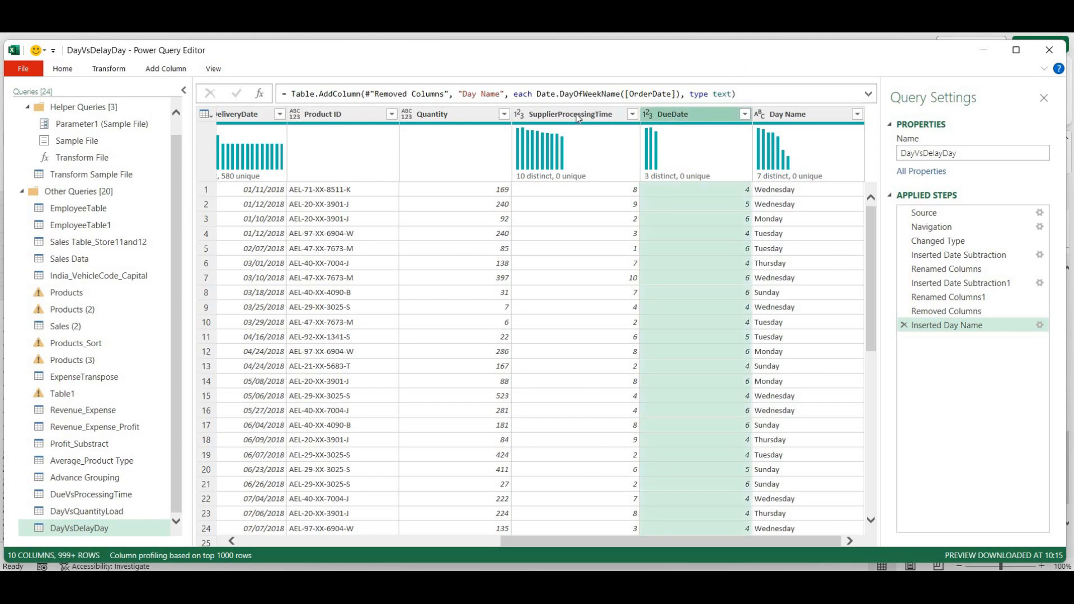
ctrl+click(576, 115)
click(170, 74)
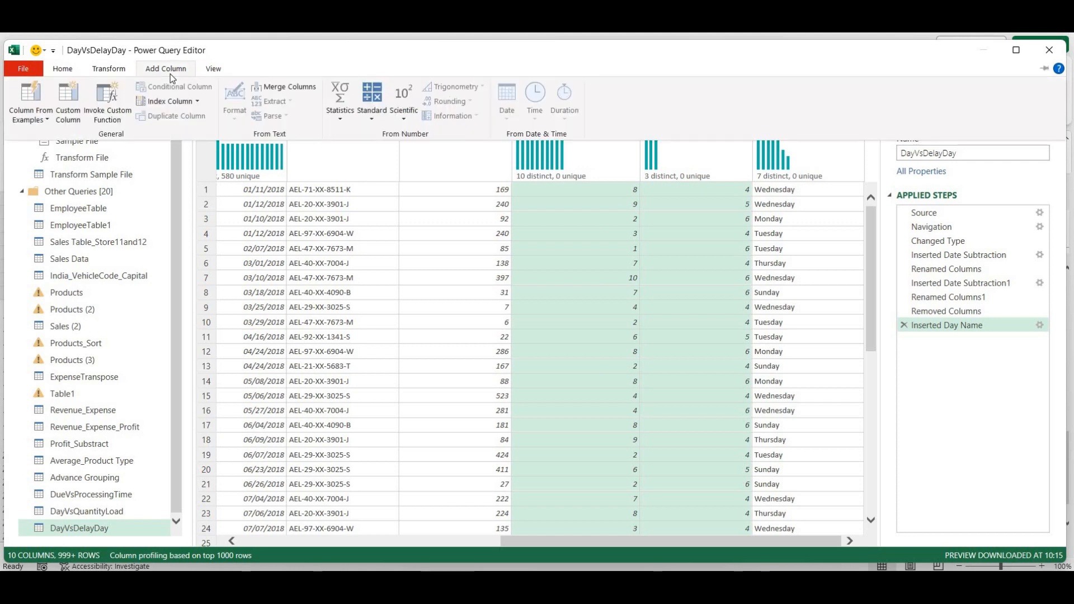
click(378, 124)
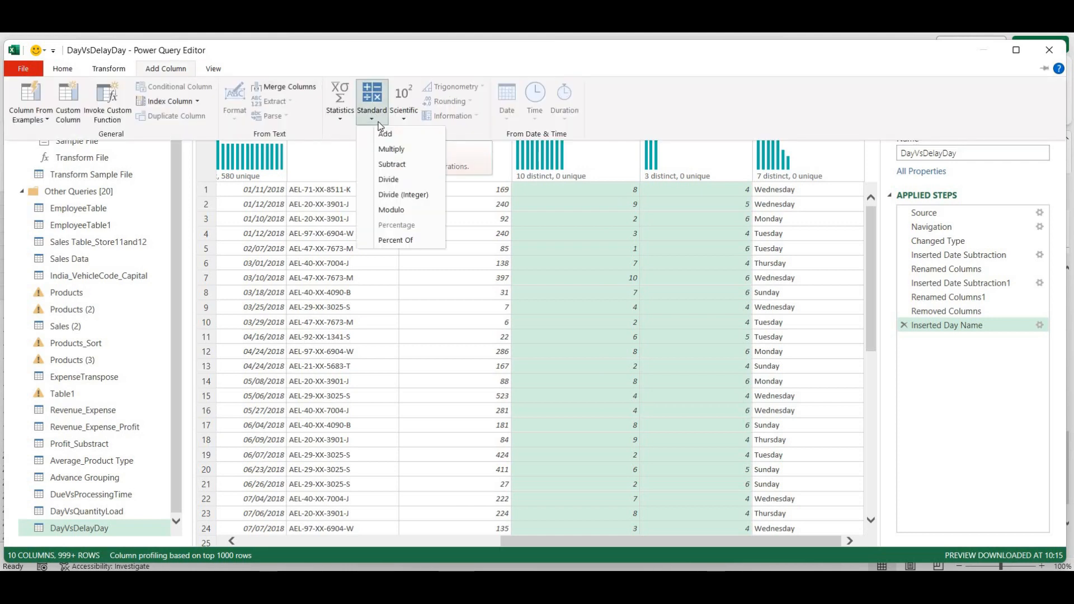
click(390, 166)
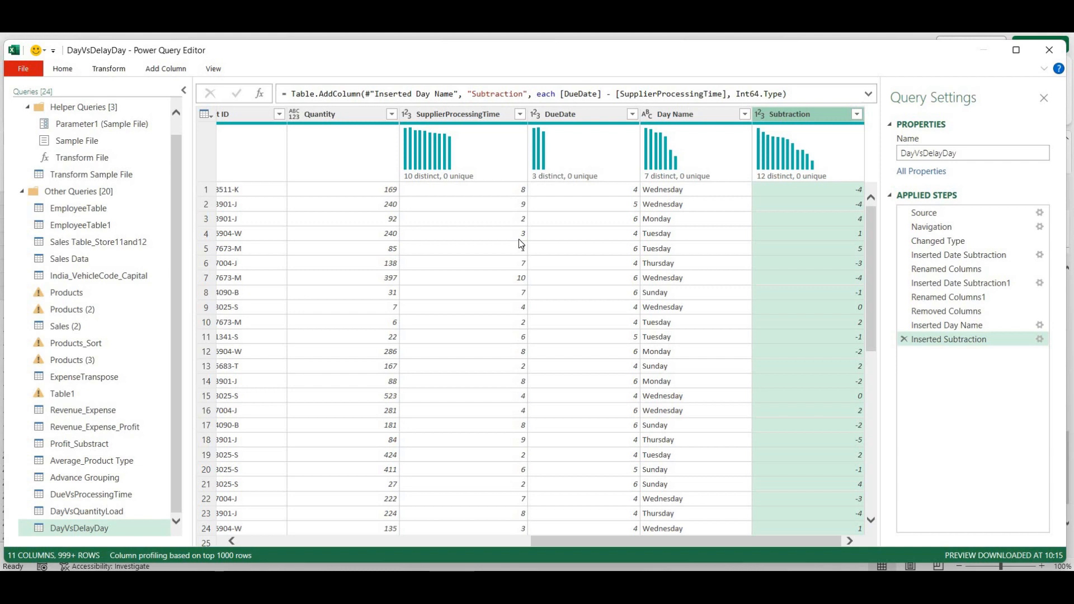
Start a conditional column with the condition that Subtraction is greater than or equal to 0
click(171, 71)
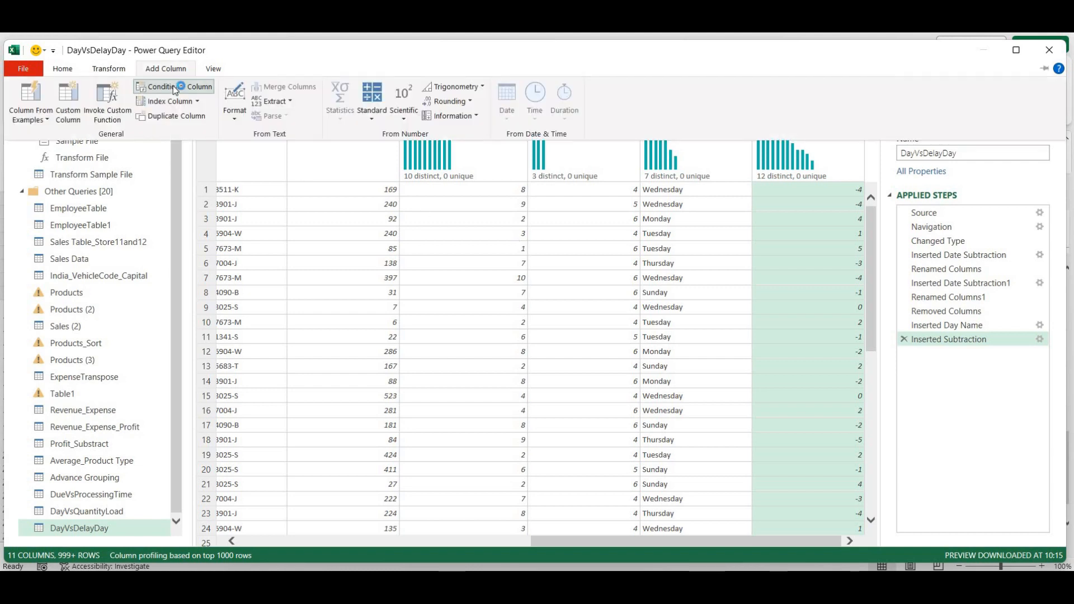
click(175, 90)
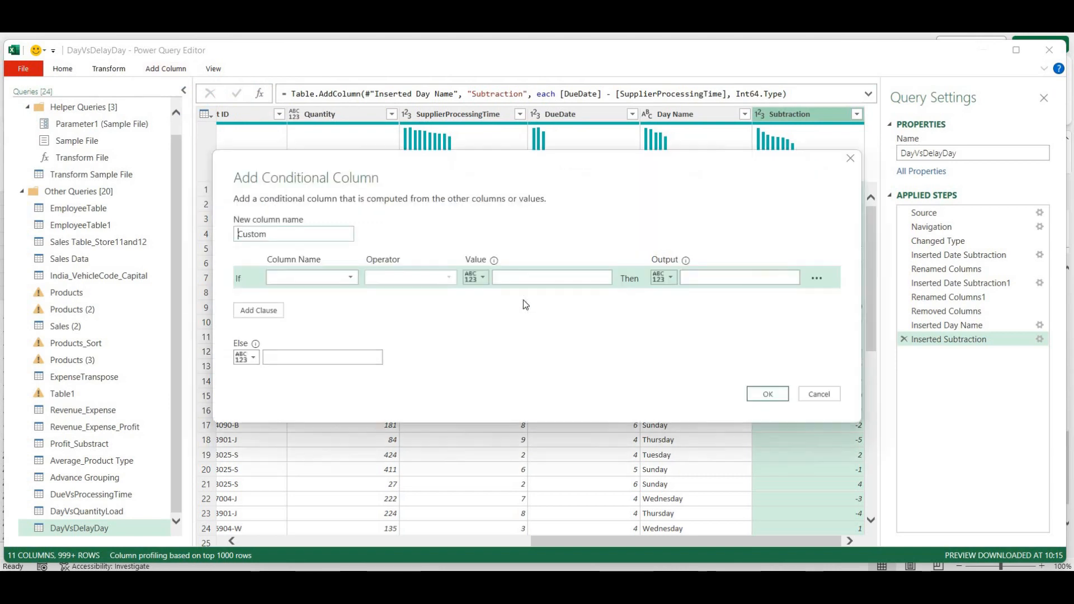
click(347, 278)
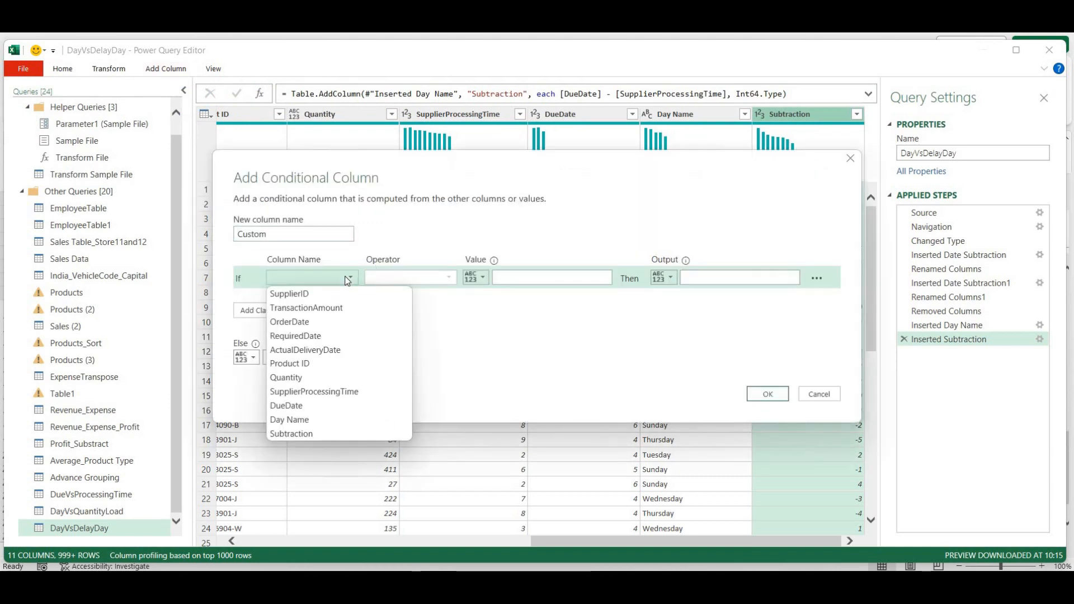
click(332, 433)
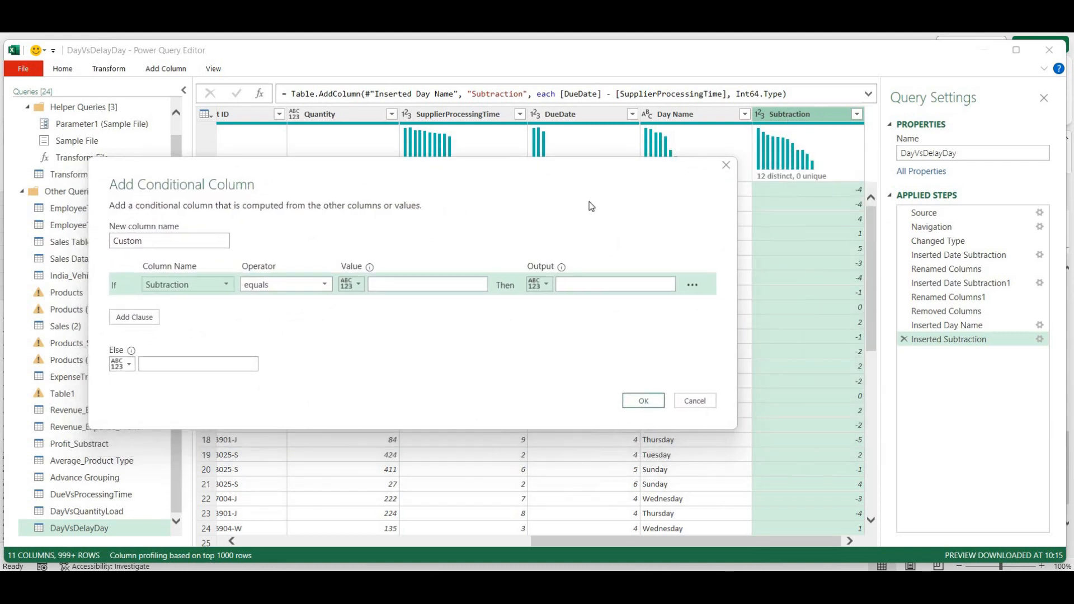
click(326, 284)
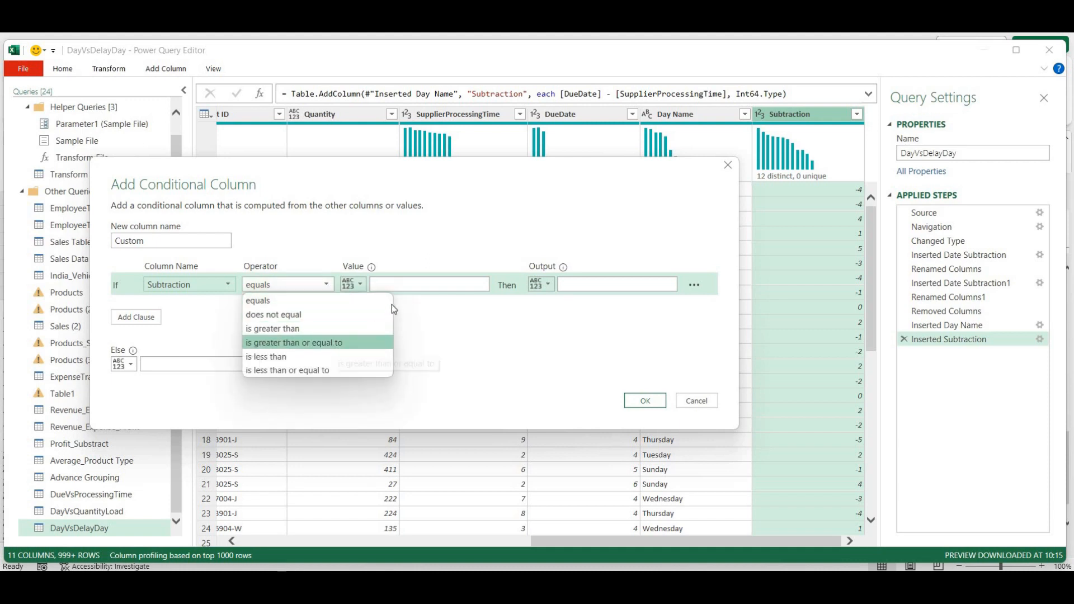
click(337, 345)
click(406, 284)
text(0)
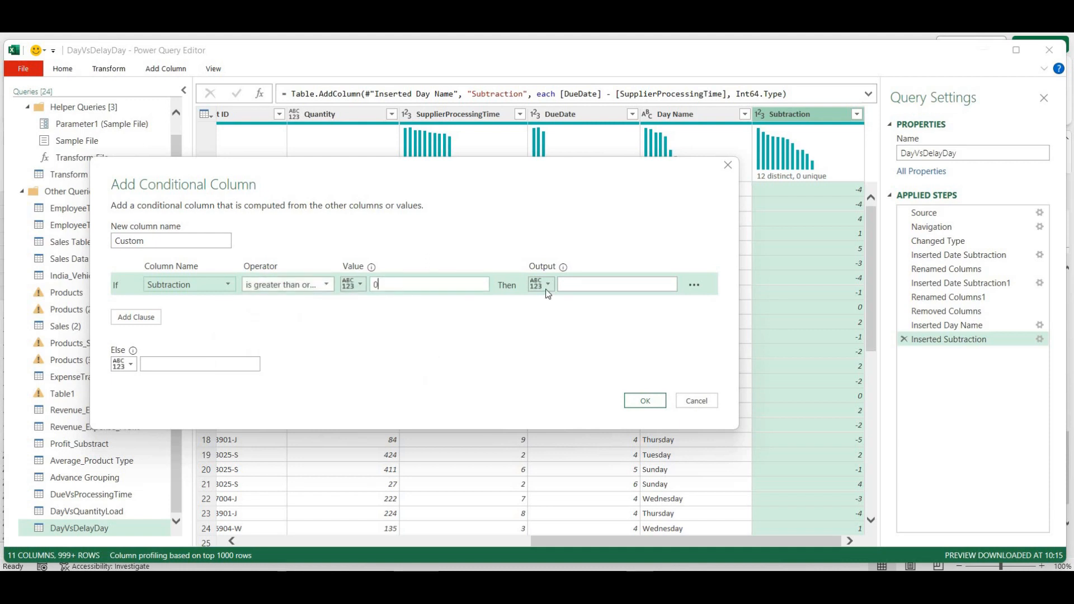
Set the condition's output to Not Delayed and the else result to Delayed, and create the conditional column
click(582, 283)
text(Not Delayed)
click(227, 367)
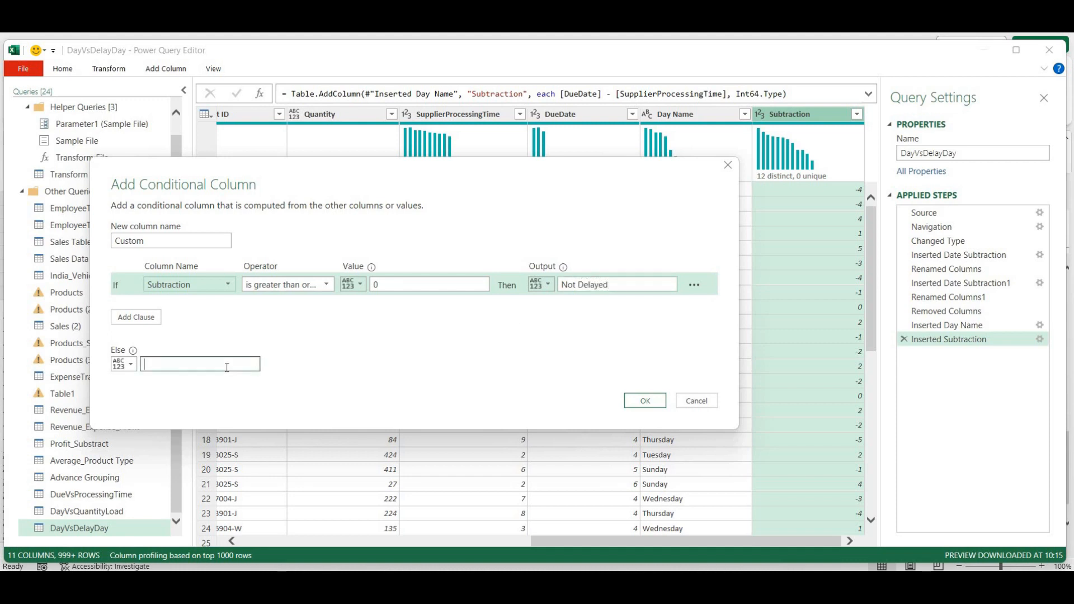
text(Dela)
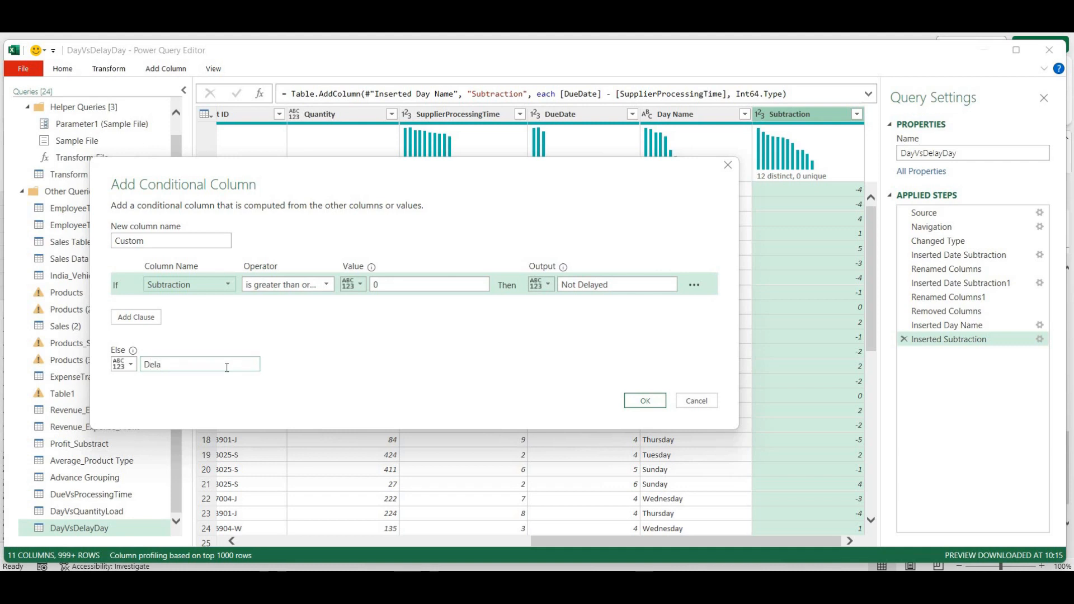
text(yed)
click(636, 403)
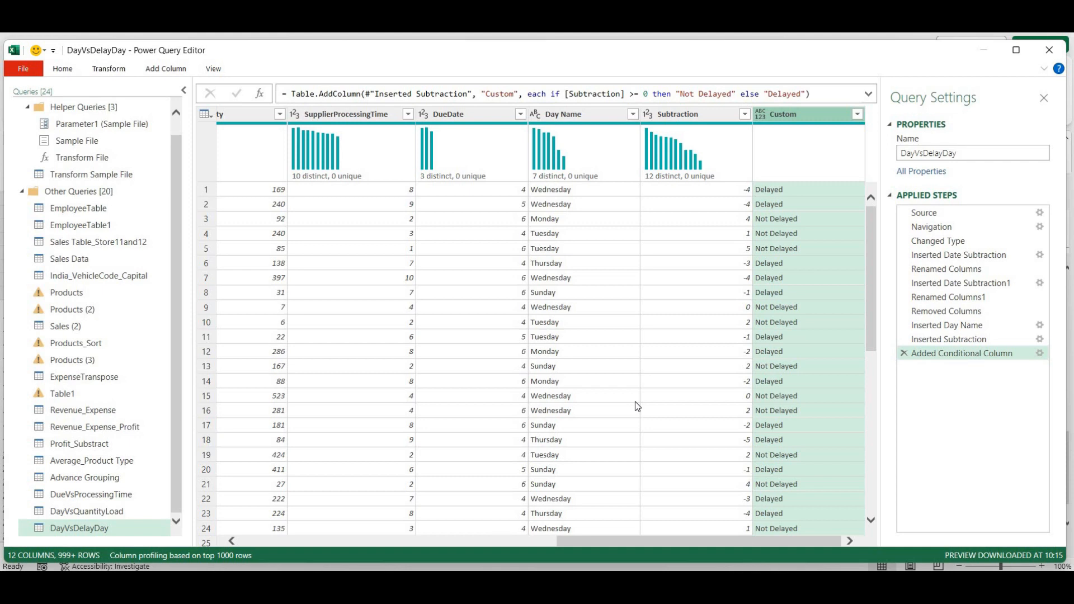
Rename the new conditional column as DelayOrNot
double_click(794, 116)
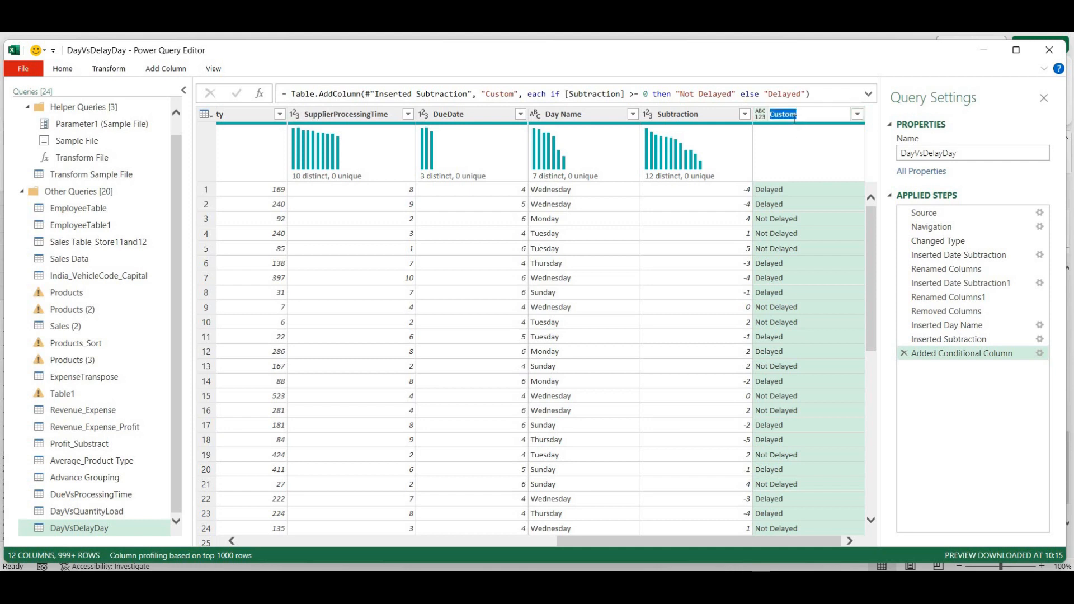
text(DelayOrNot)
key(Return)
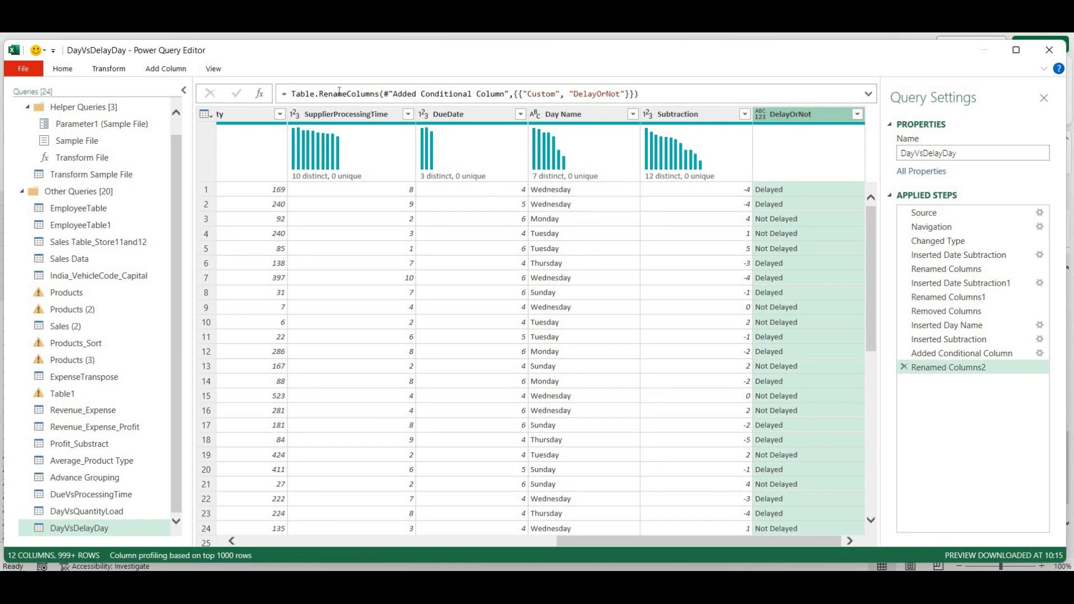
Group the rows by DelayOrNot and Day Name, with a Count column that counts the rows
click(104, 73)
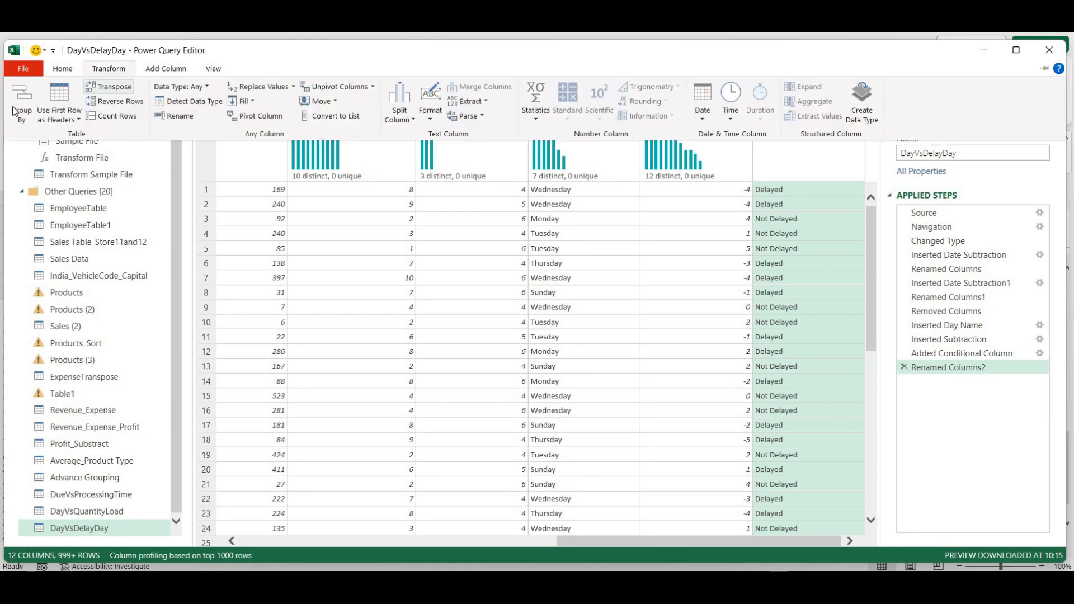
click(15, 110)
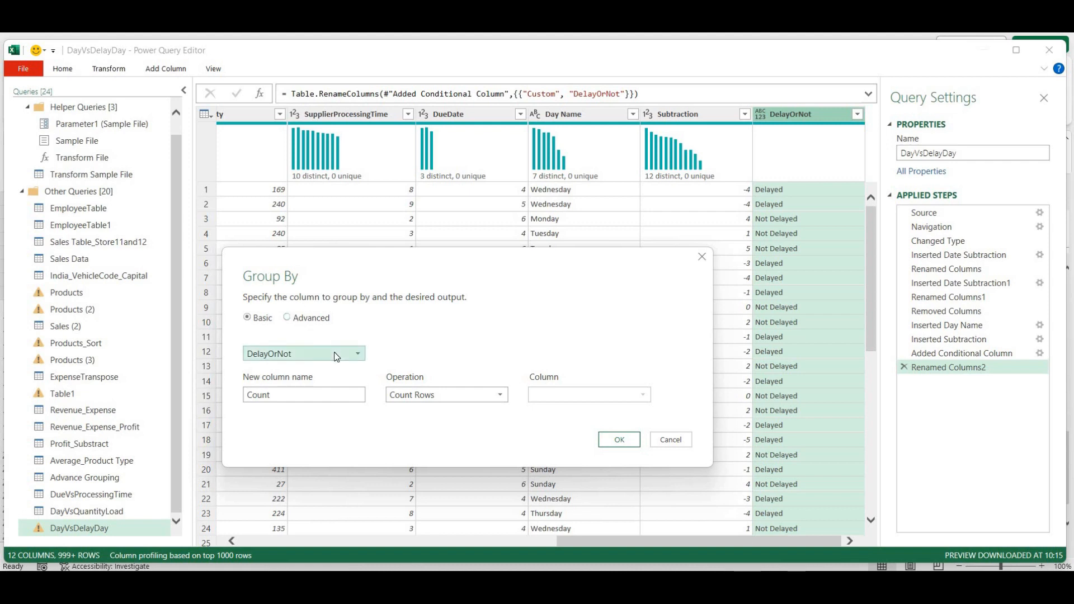
click(288, 318)
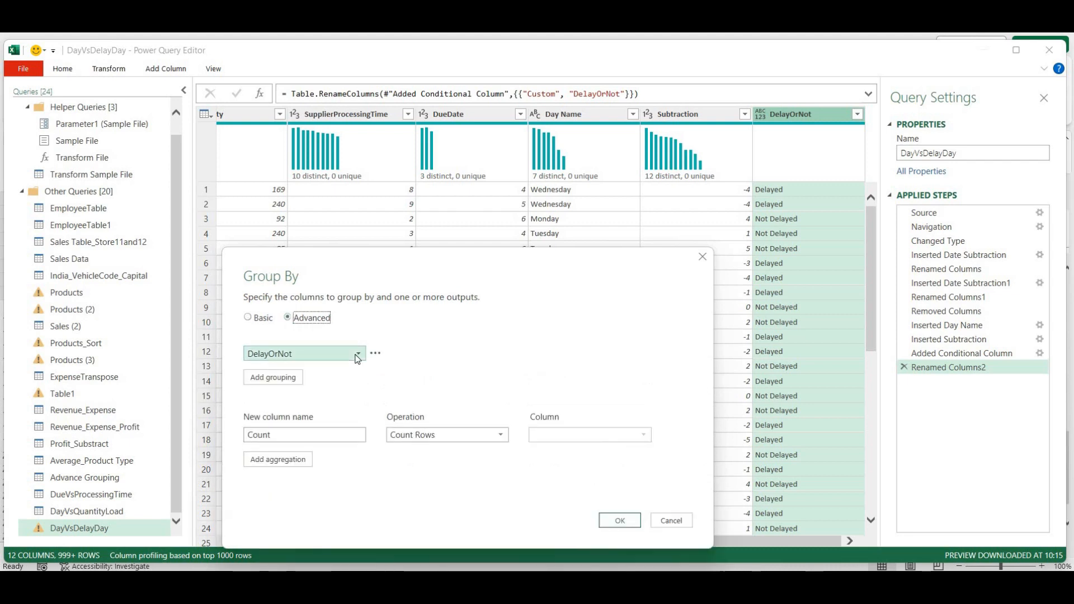
click(357, 354)
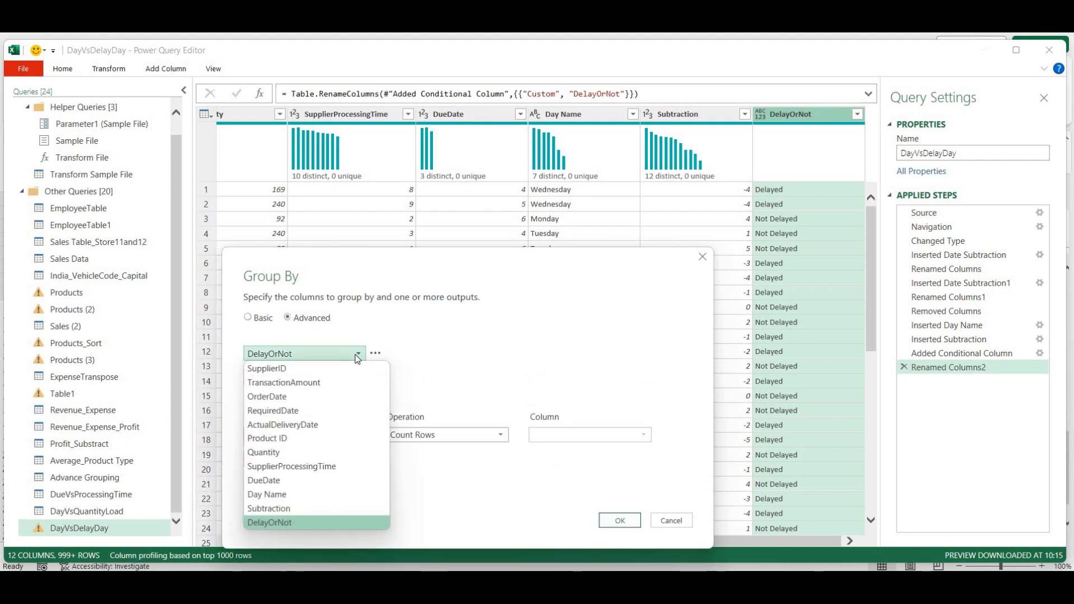
click(357, 354)
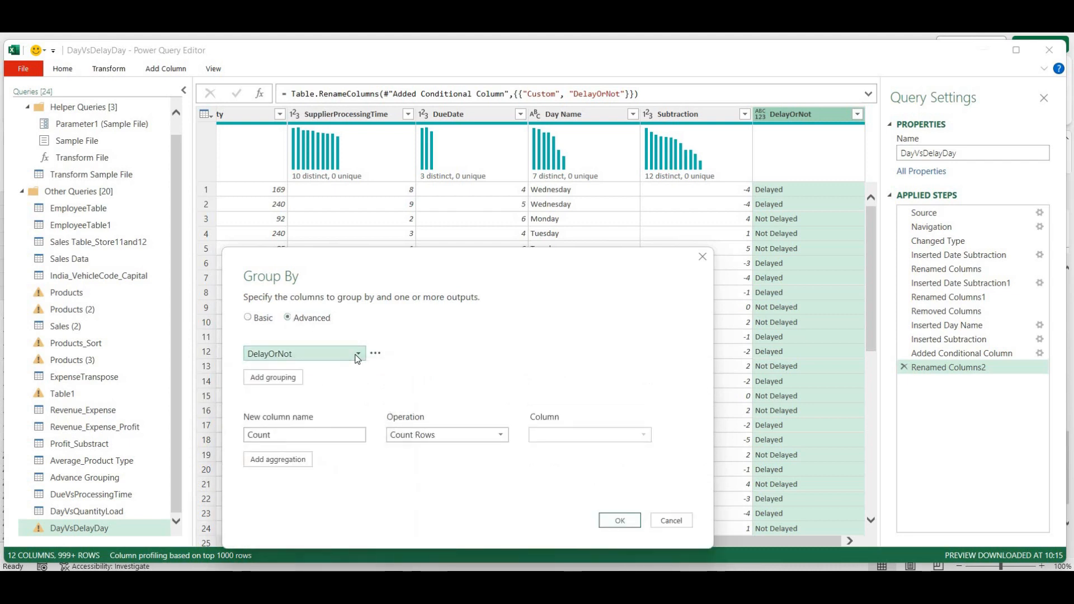
click(284, 378)
click(358, 376)
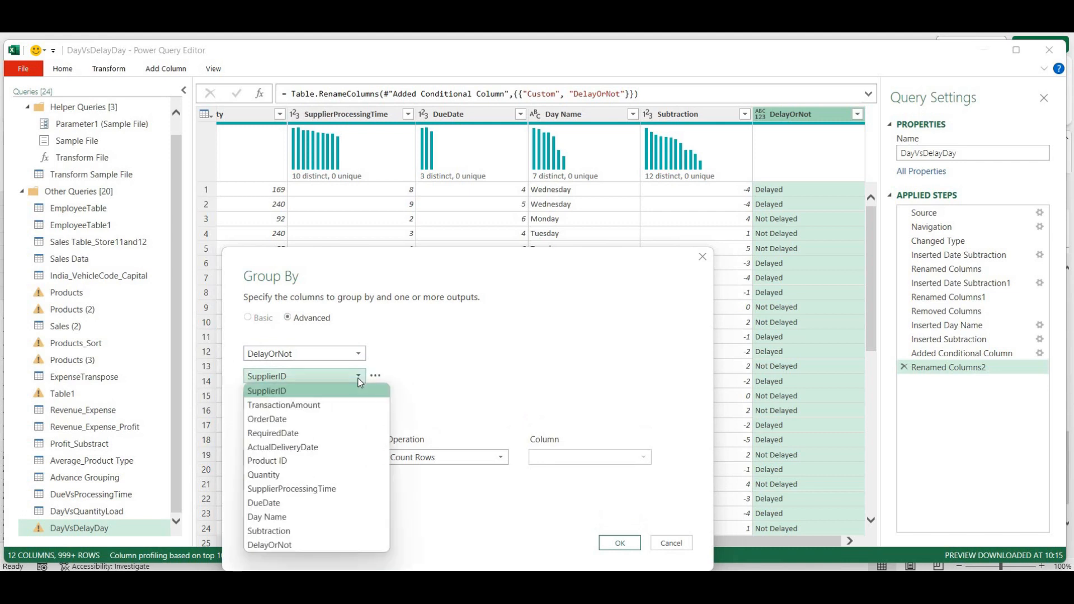
click(330, 516)
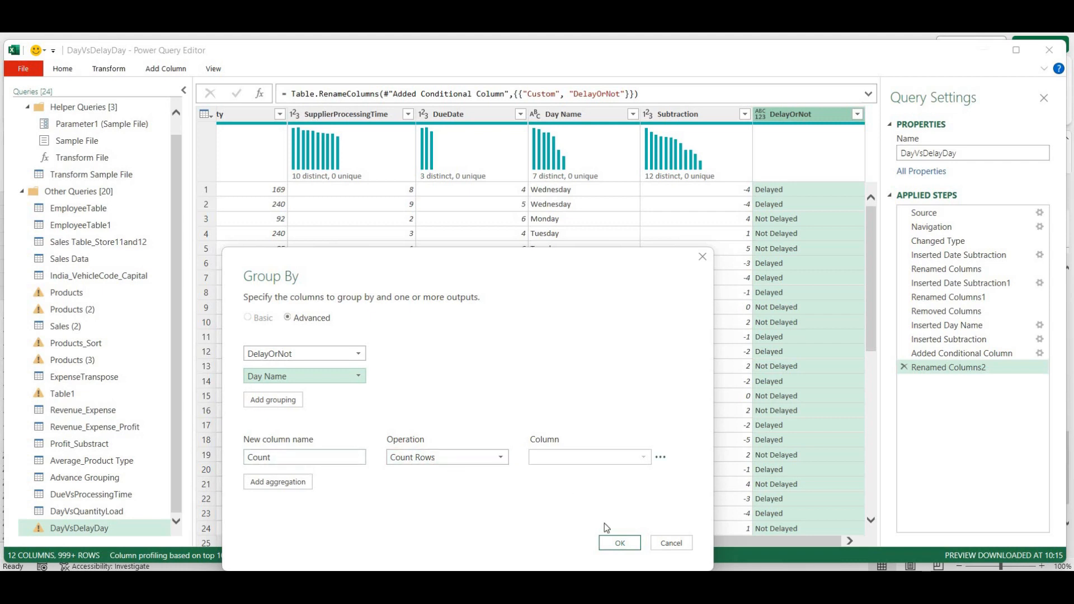
click(614, 543)
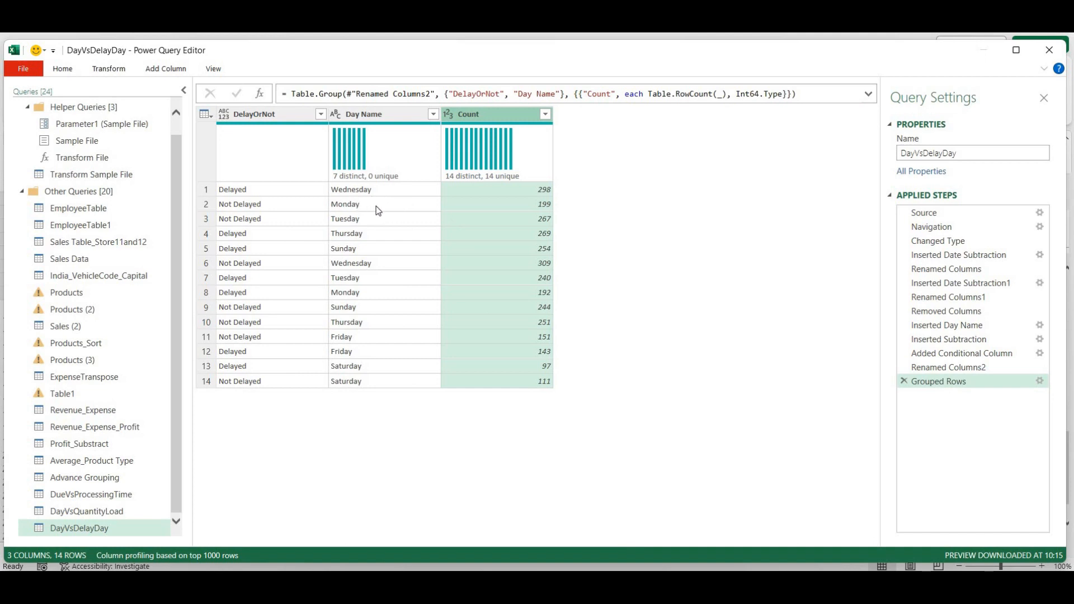
Sort the grouped rows by Day Name in descending order and pivot DelayOrNot using Count as the values column, without aggregation
click(433, 115)
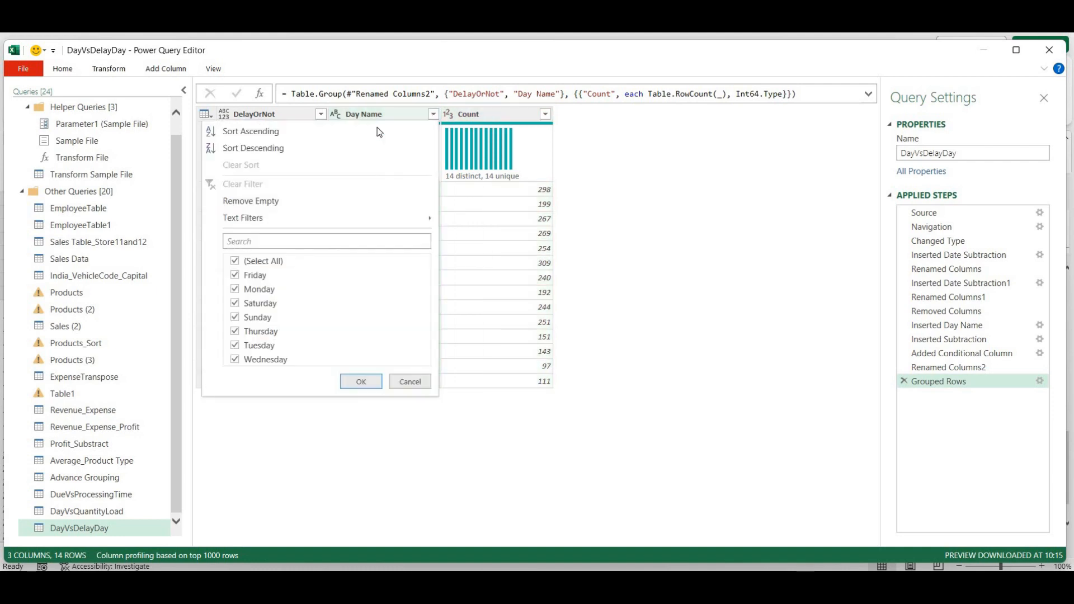
click(271, 148)
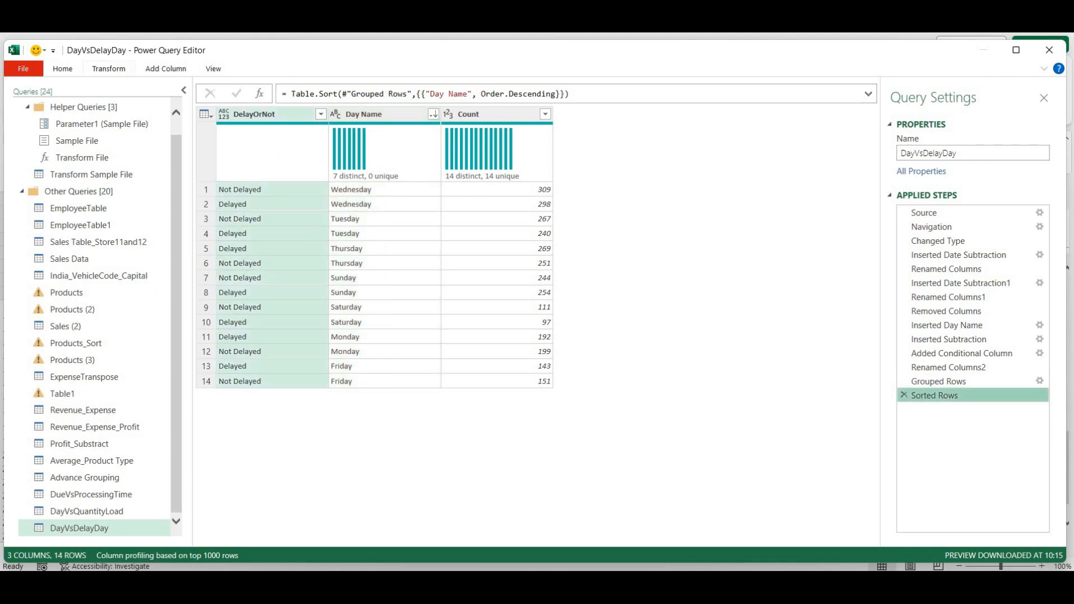
click(109, 69)
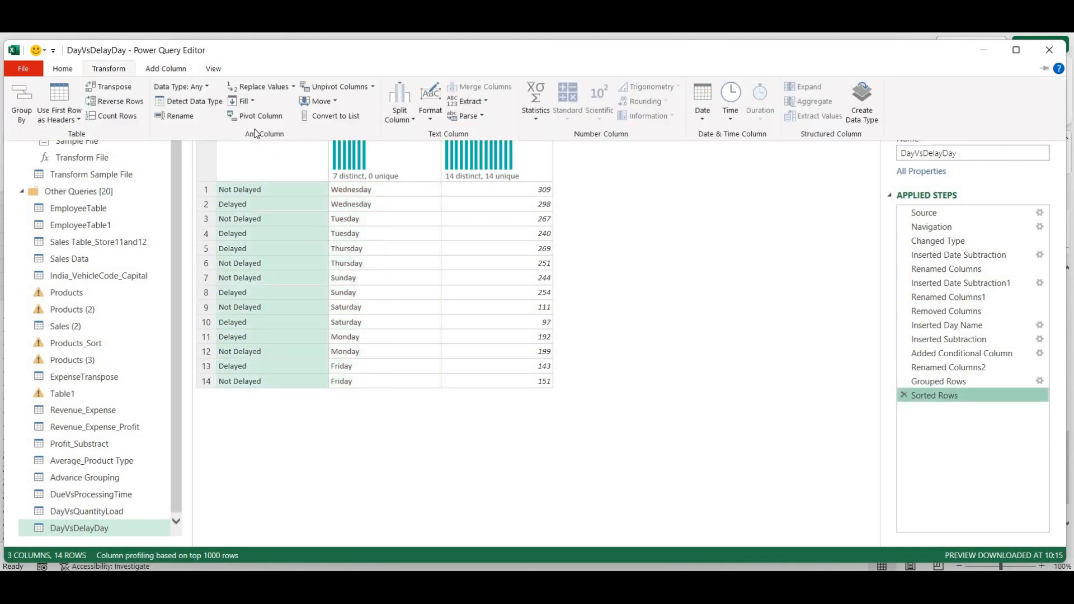
click(256, 116)
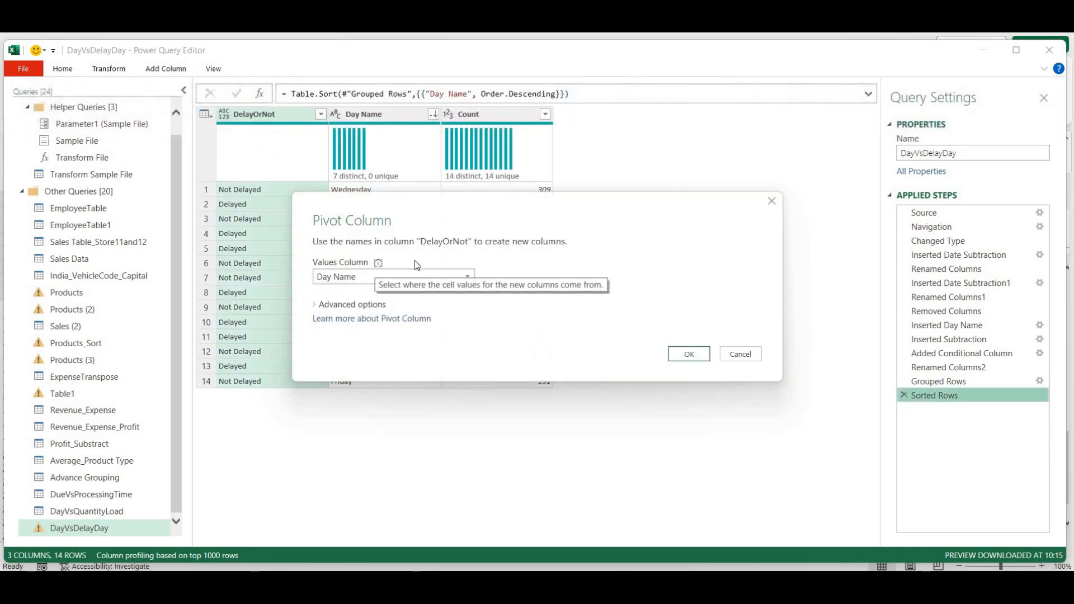
click(462, 277)
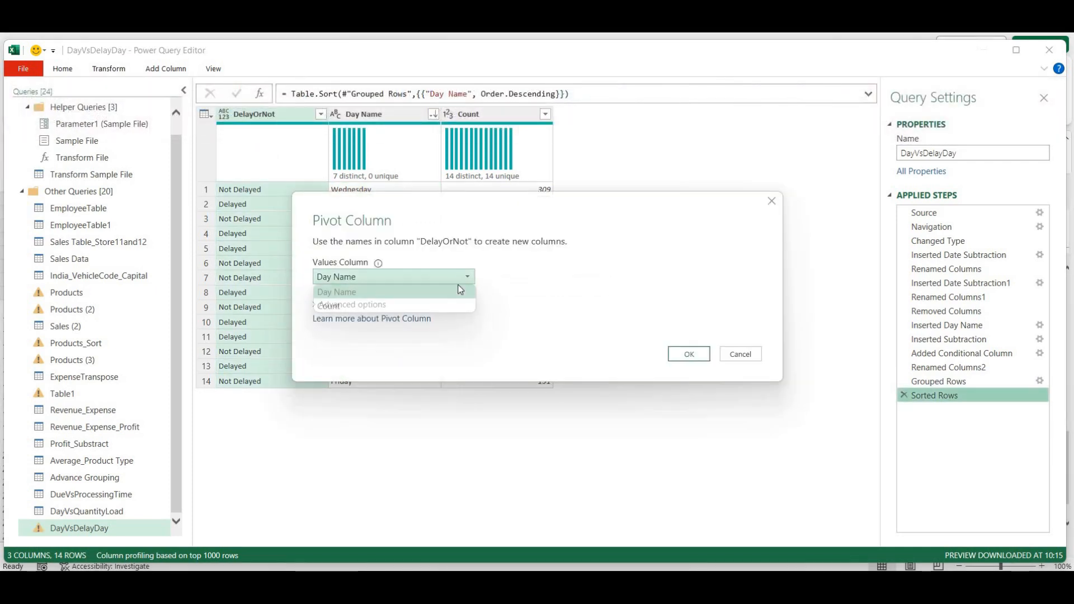
click(424, 306)
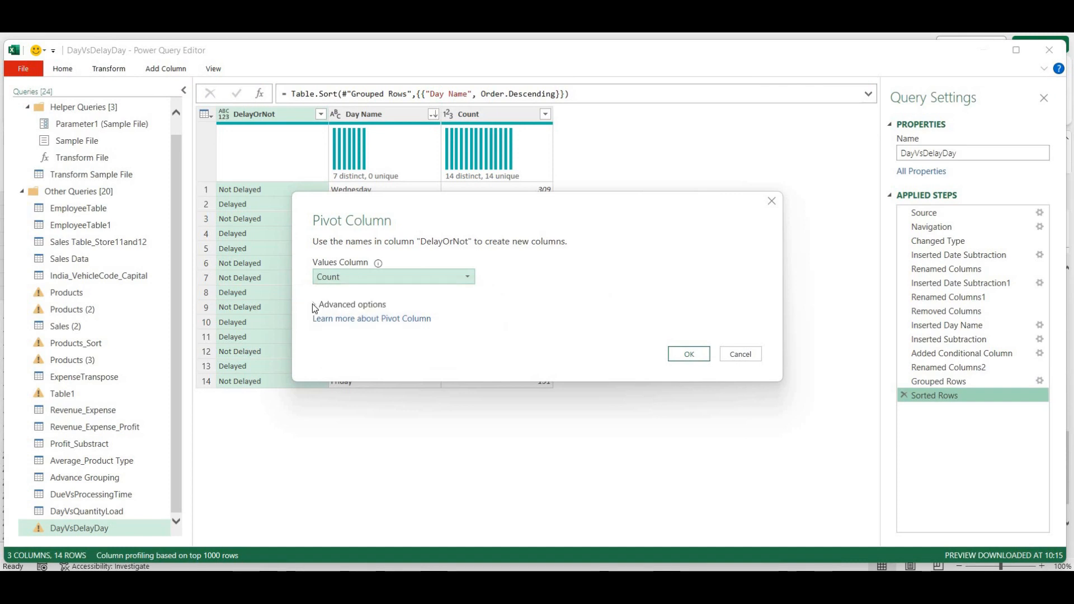
click(317, 305)
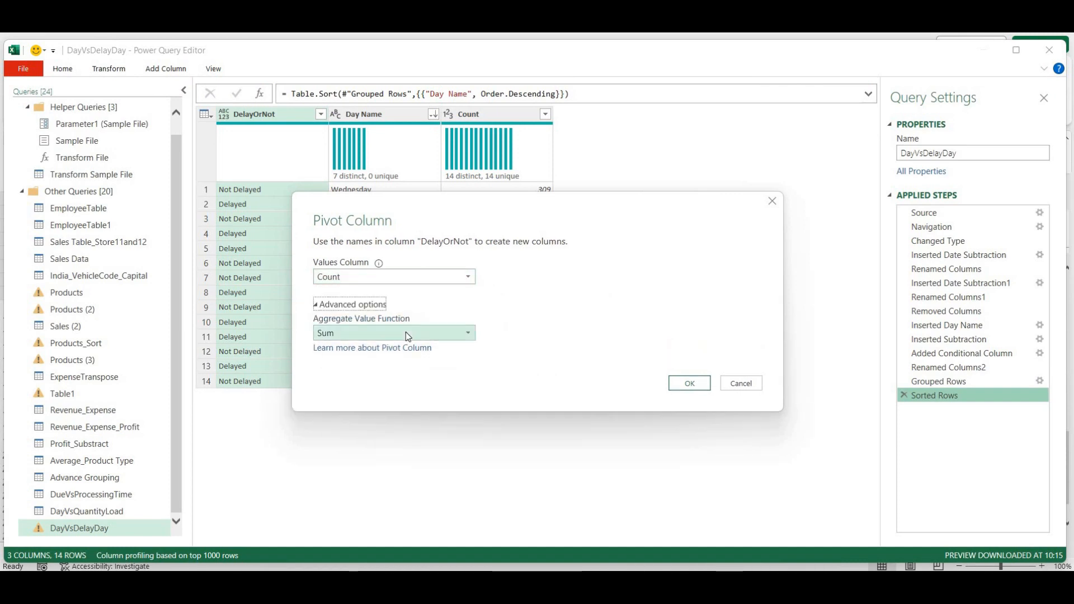
click(405, 332)
click(434, 445)
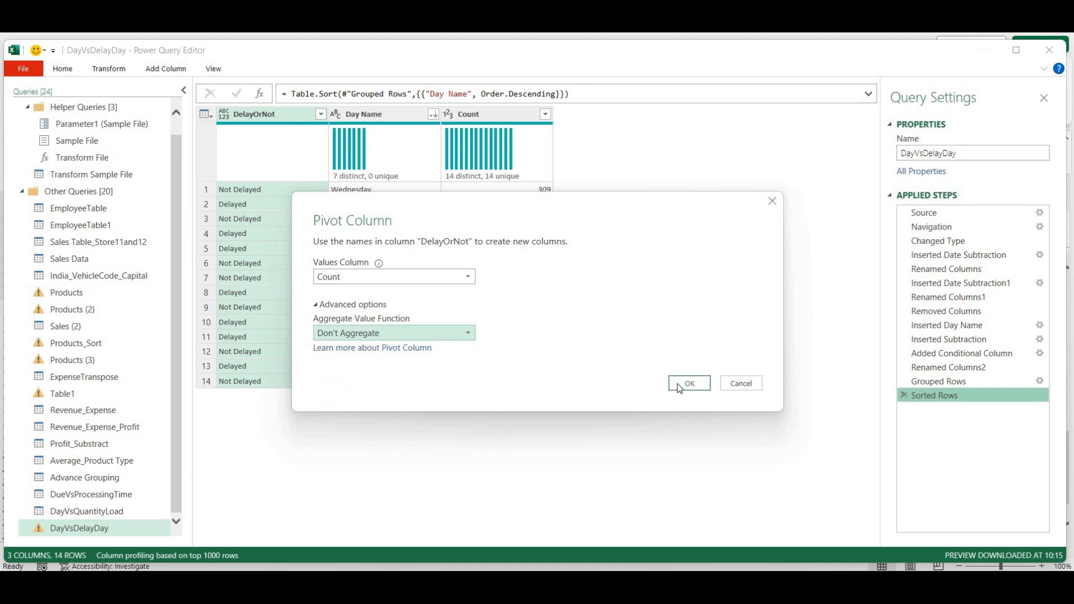
click(679, 385)
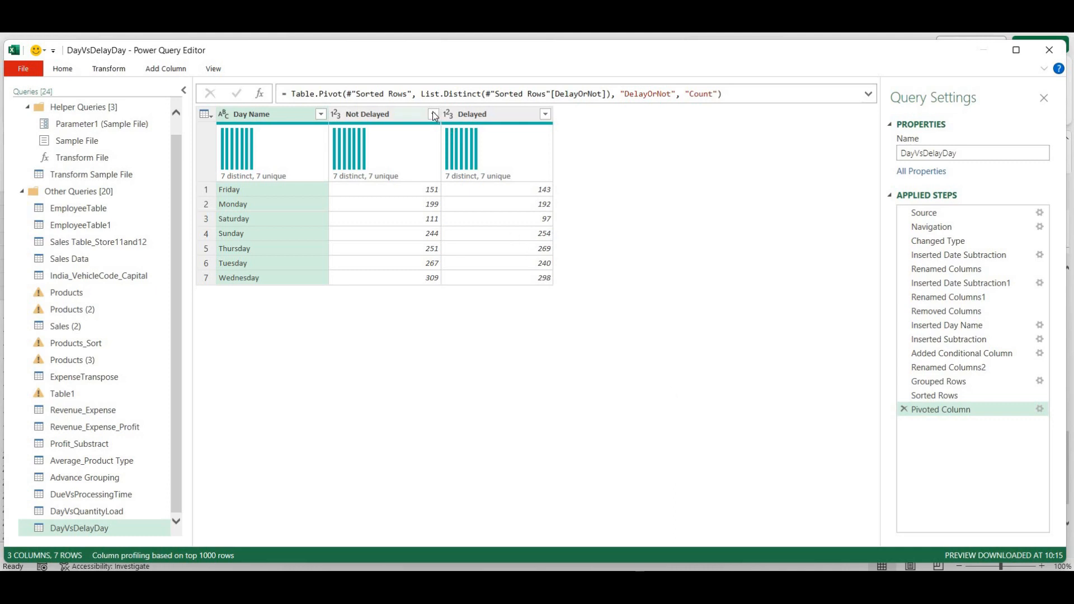
Sort the rows by Delayed in descending order and add a column that sums Not Delayed and Delayed
click(546, 115)
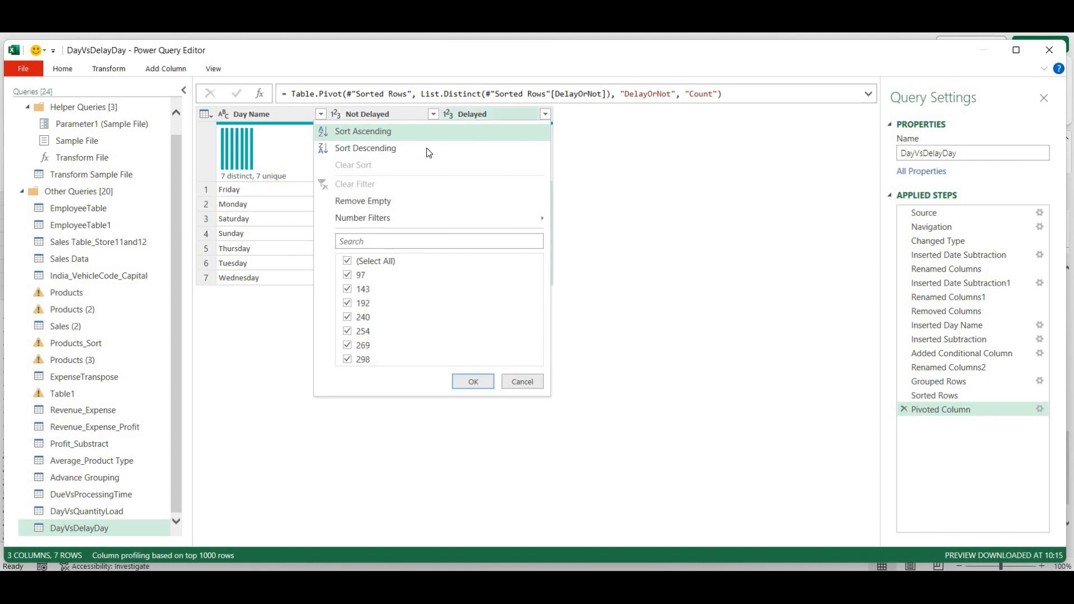
click(426, 148)
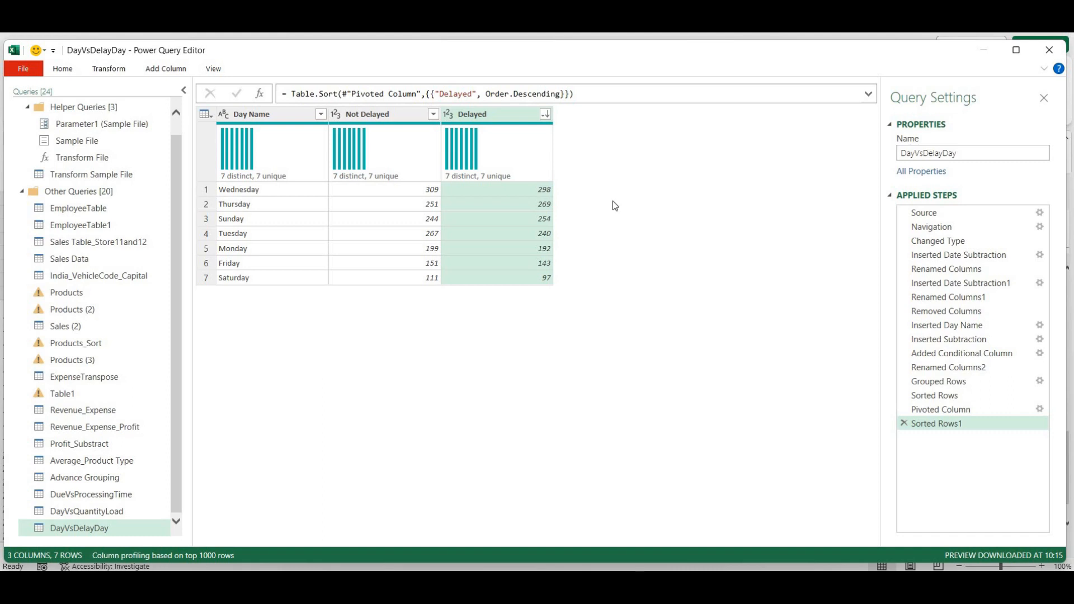
click(274, 114)
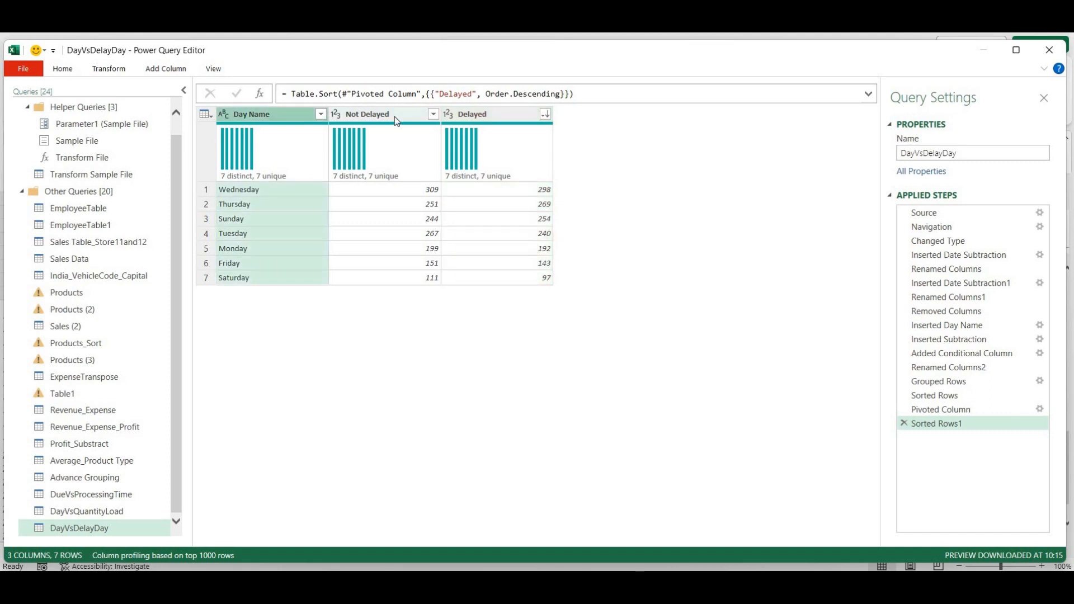
click(395, 117)
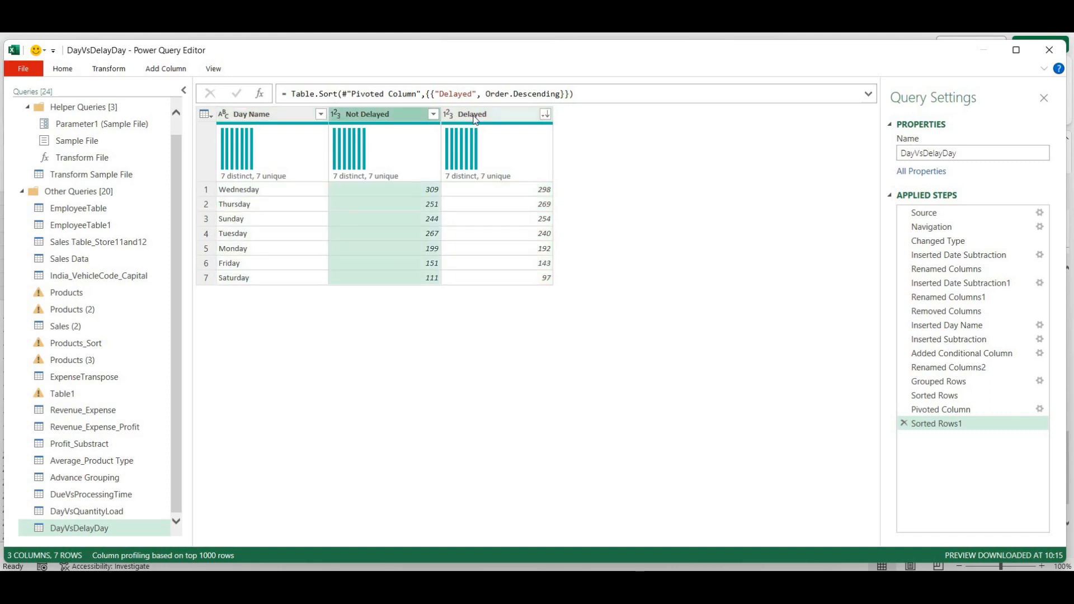
ctrl+click(472, 118)
click(166, 69)
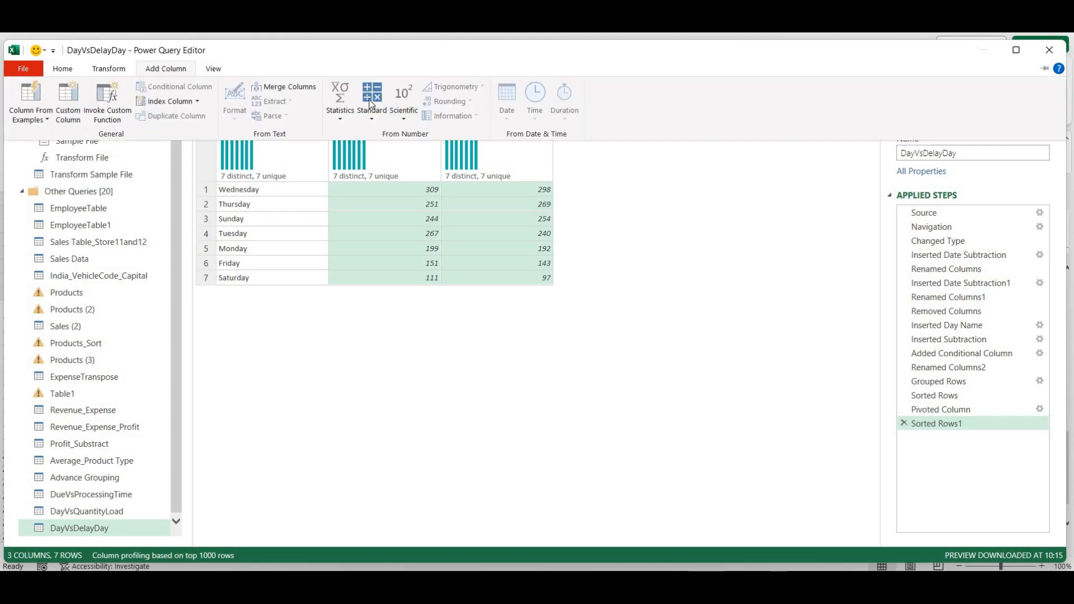
click(377, 105)
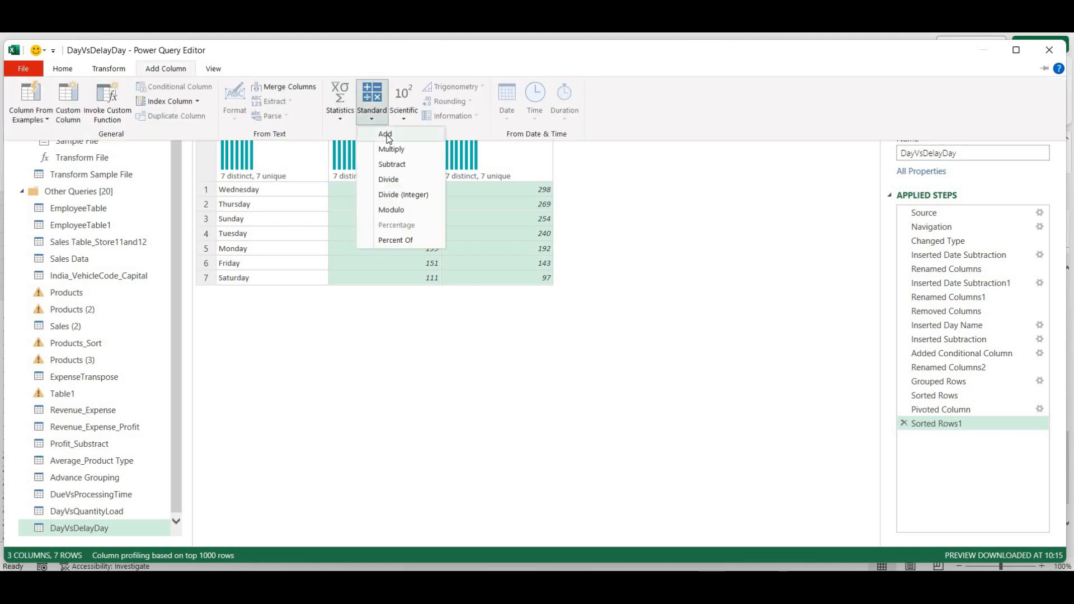
click(388, 137)
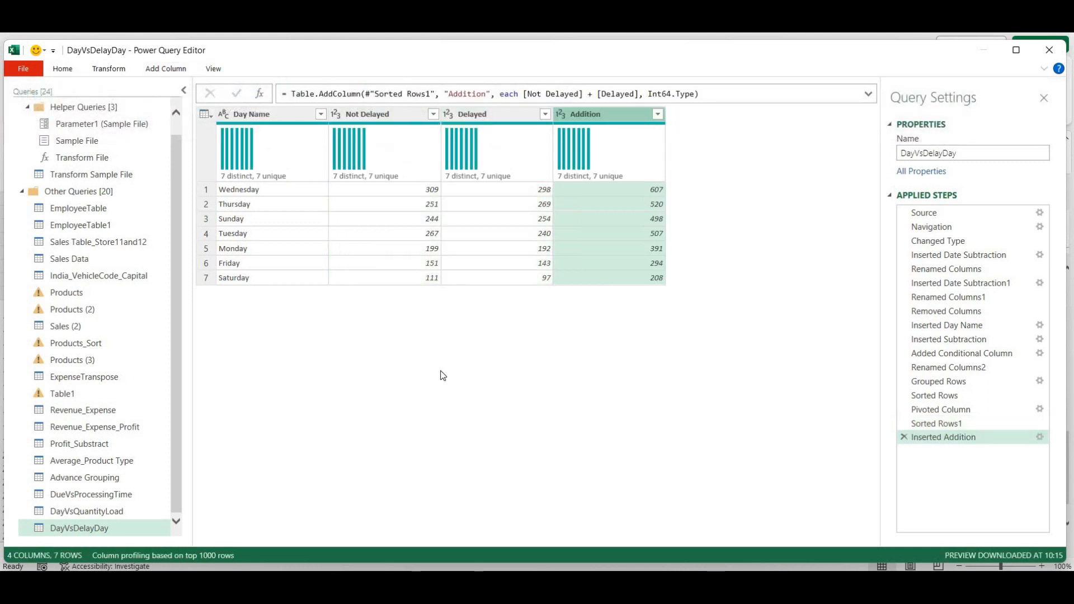
Add a column that subtracts Delayed from Not Delayed
click(386, 117)
ctrl+click(475, 114)
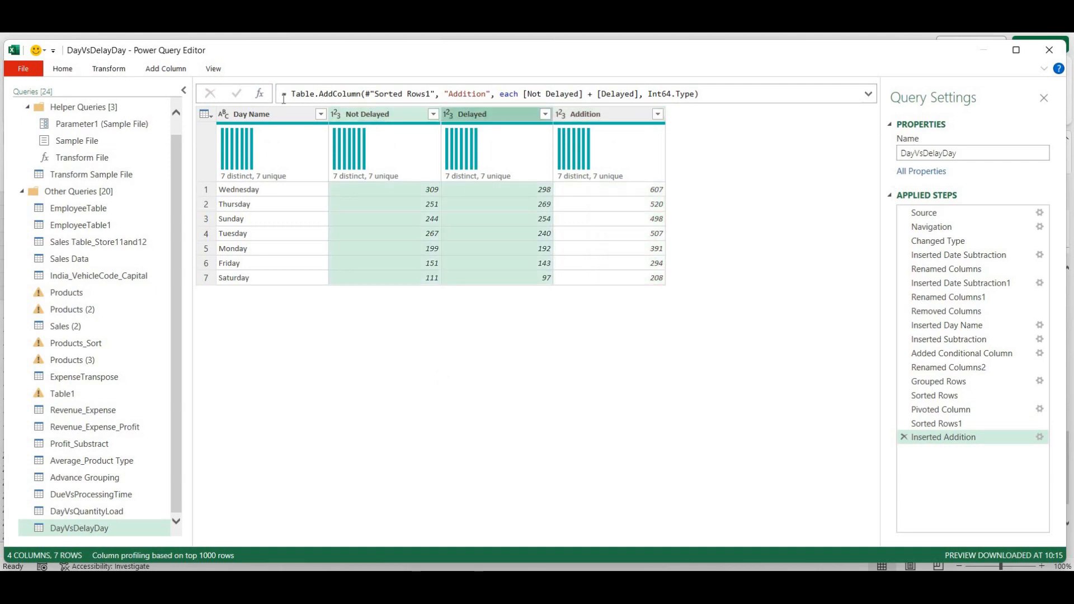
click(162, 69)
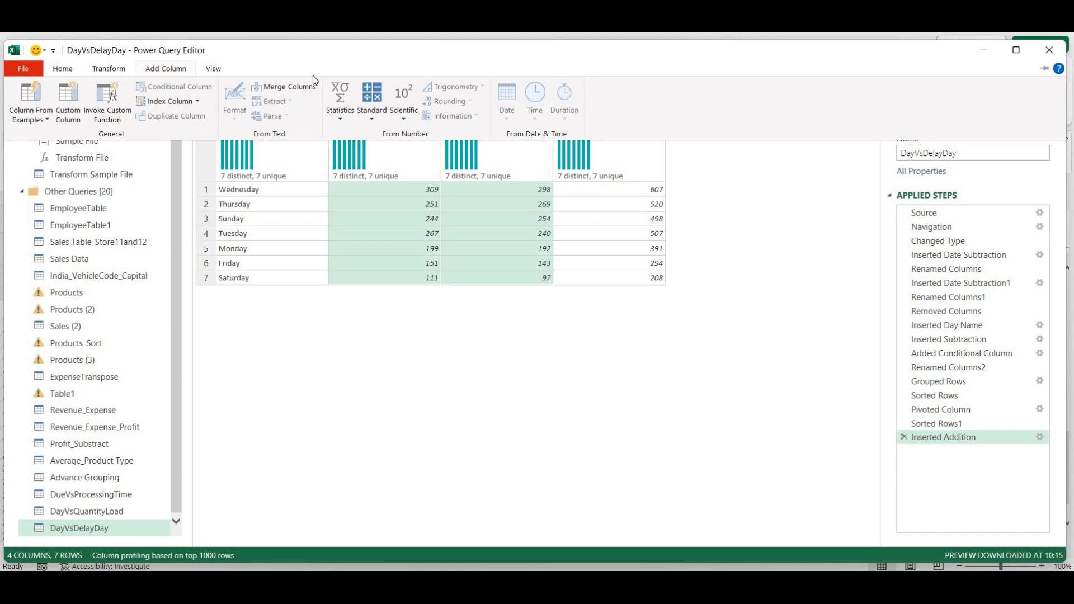
click(371, 114)
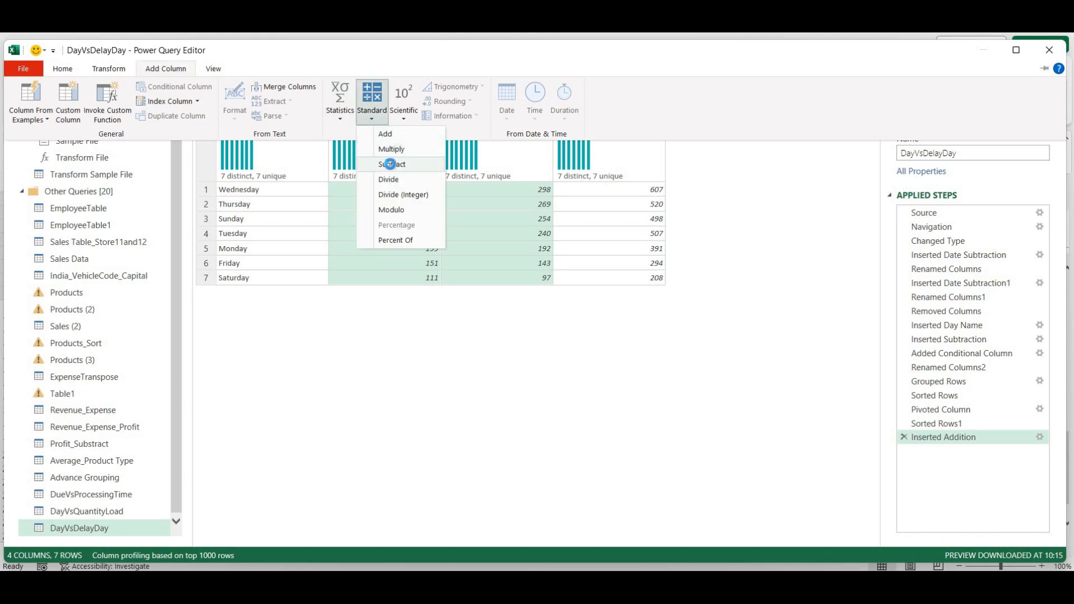
click(390, 165)
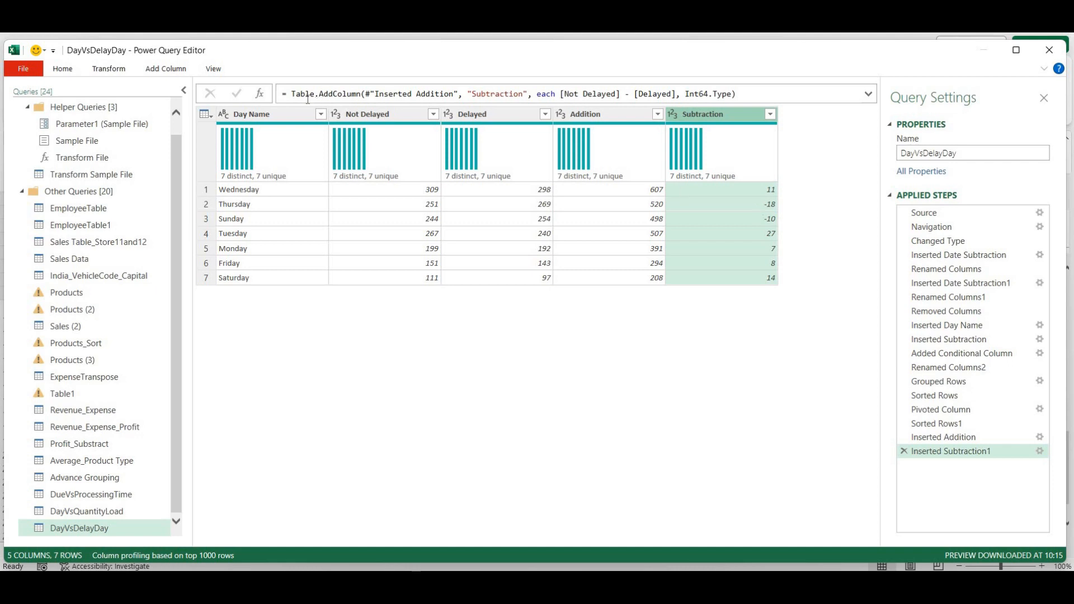
Start a new custom column and name it DelayIn%
click(164, 69)
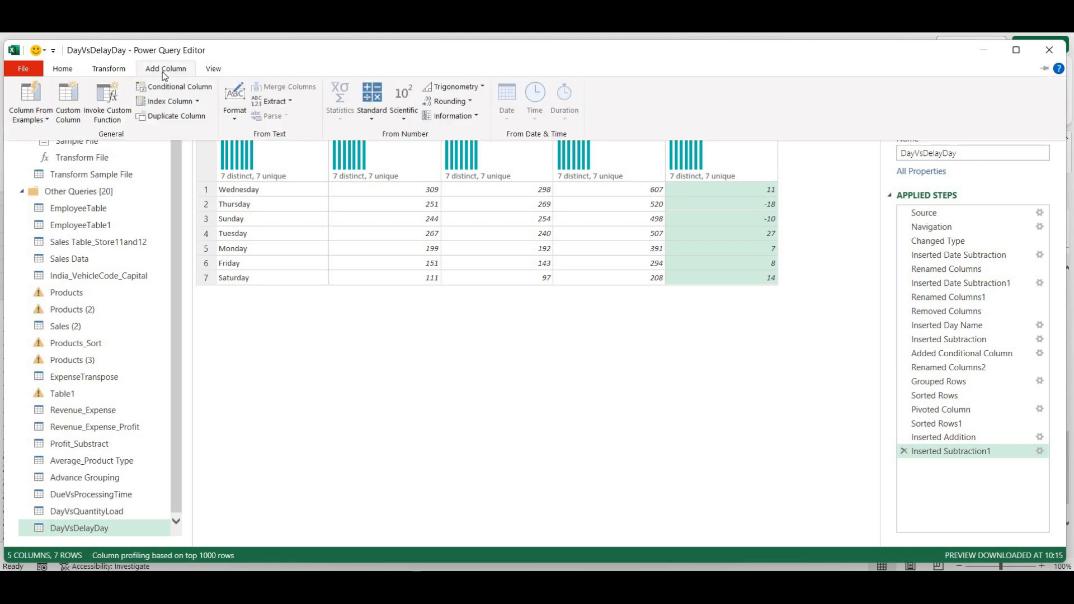
click(80, 108)
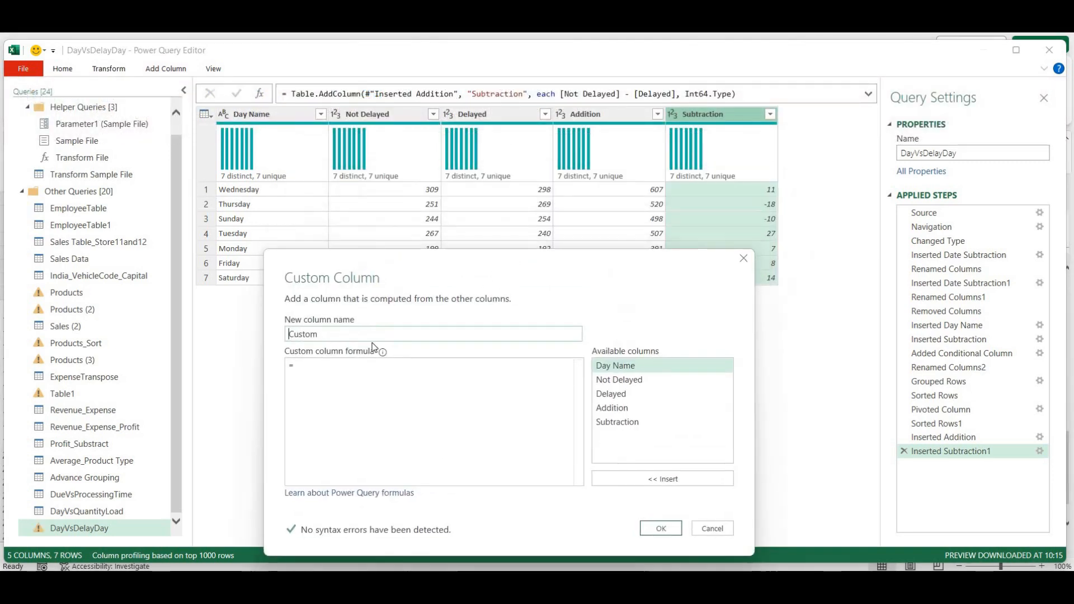
double_click(287, 336)
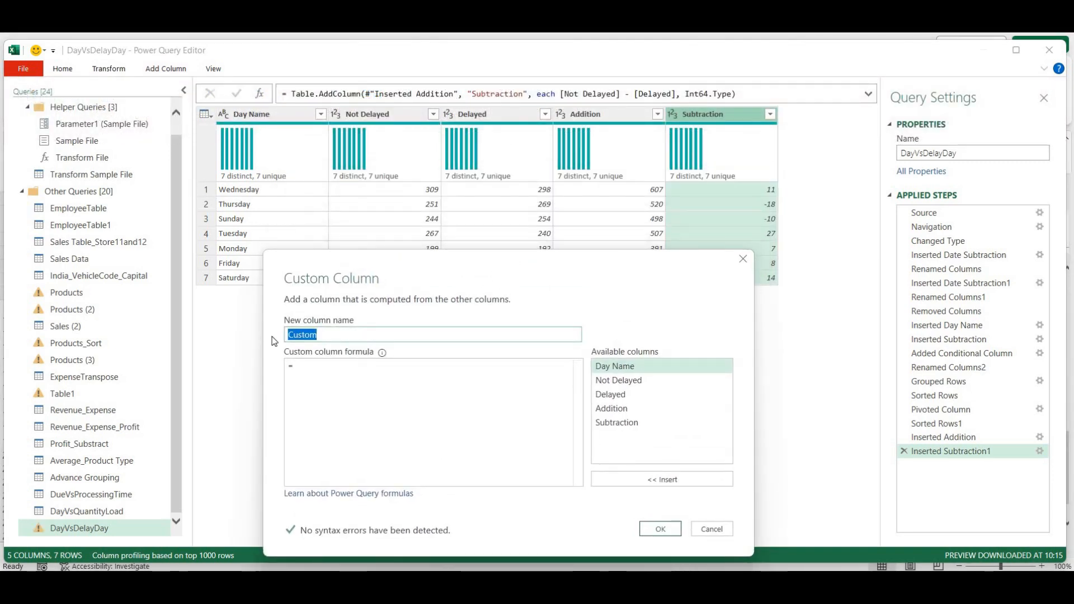
text(De)
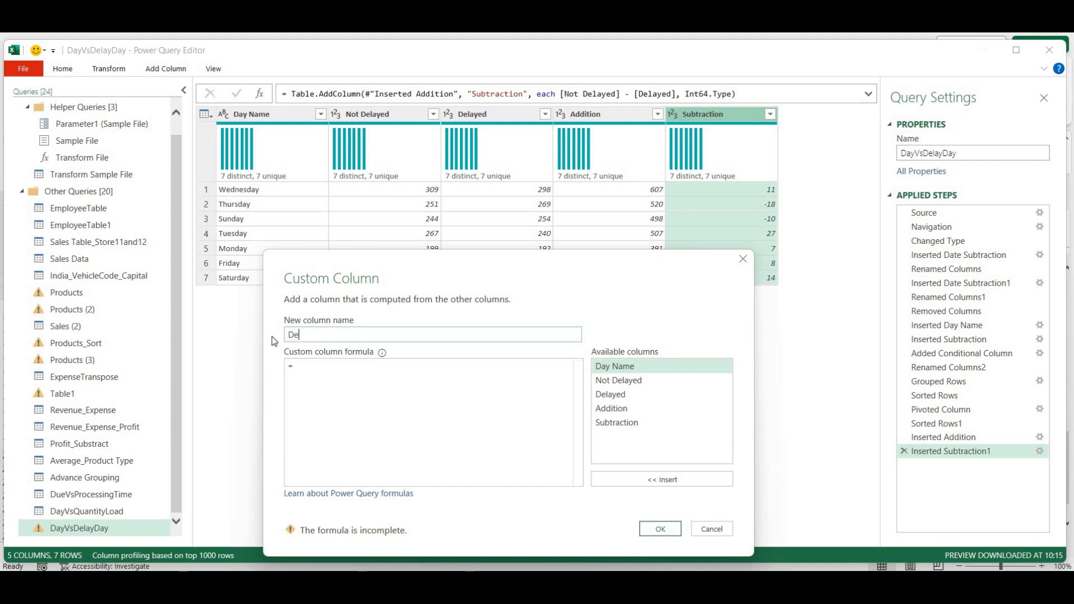
text(layi)
text(In)
text(%)
Set the custom column formula to ([Subtraction]/[Addition])*100 and create the column
double_click(612, 424)
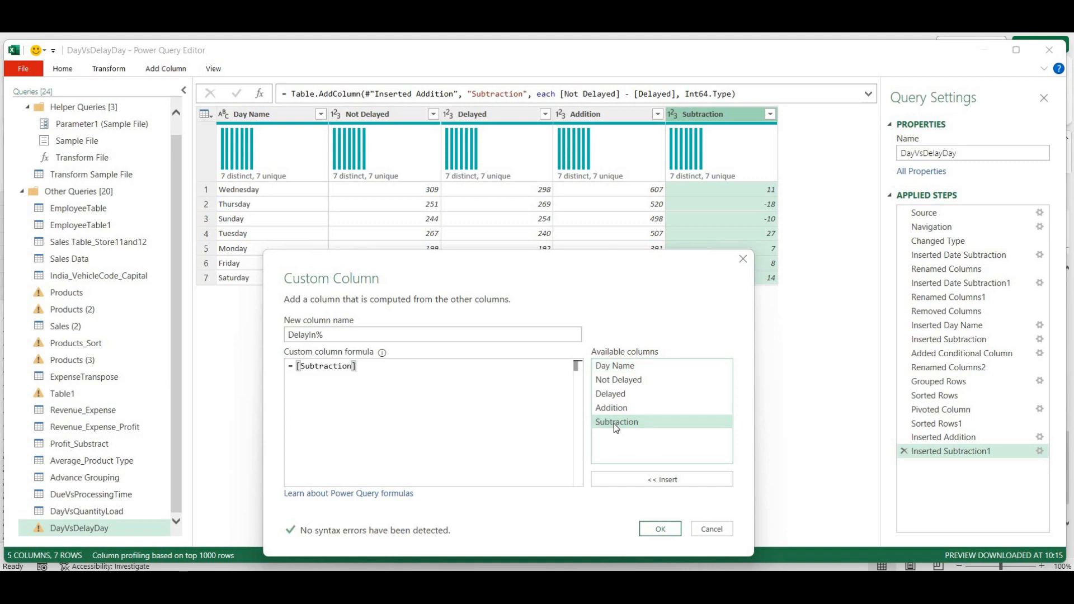
text(/)
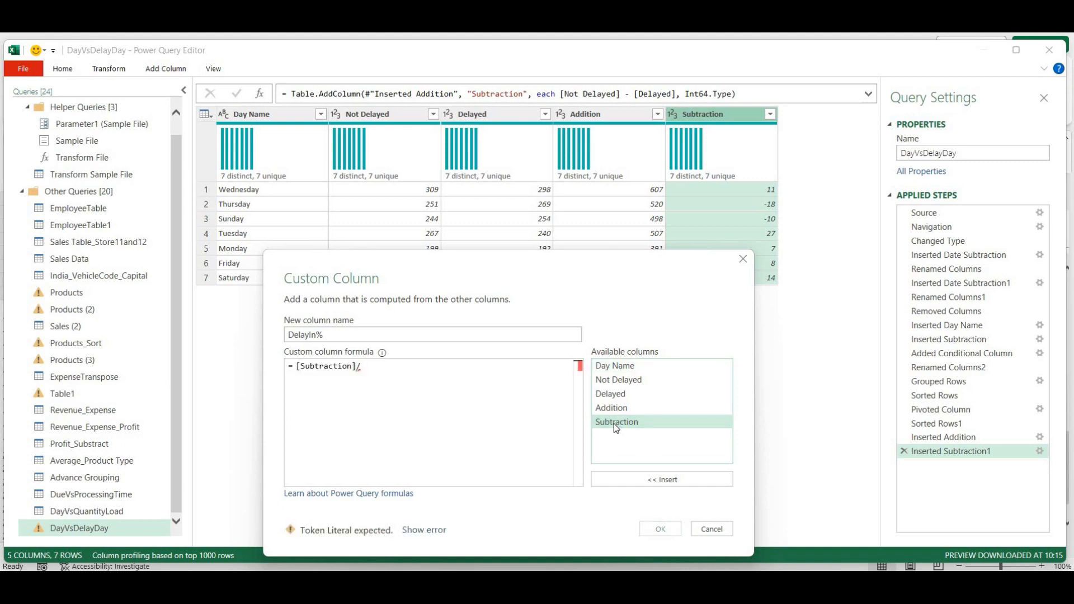
double_click(635, 407)
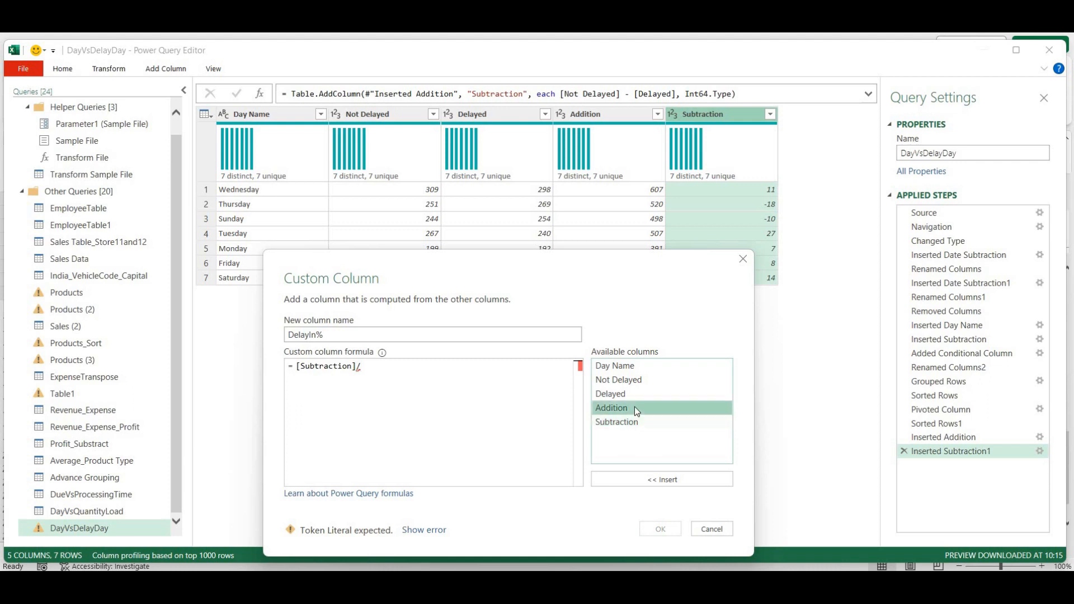
text(0)
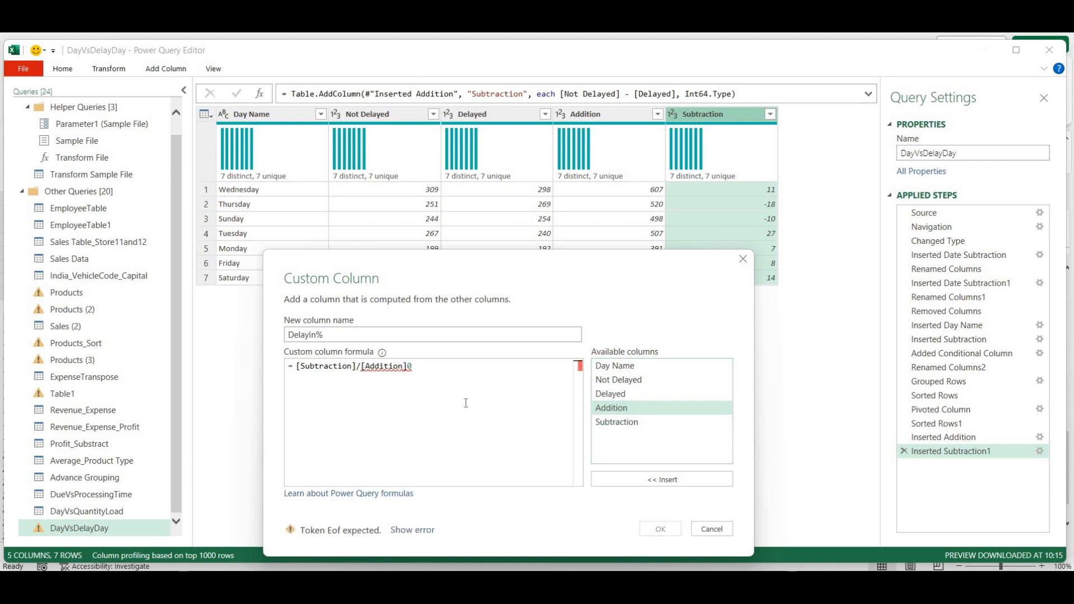
key(BackSpace)
text(0)
key(BackSpace)
text())
click(297, 366)
text(()
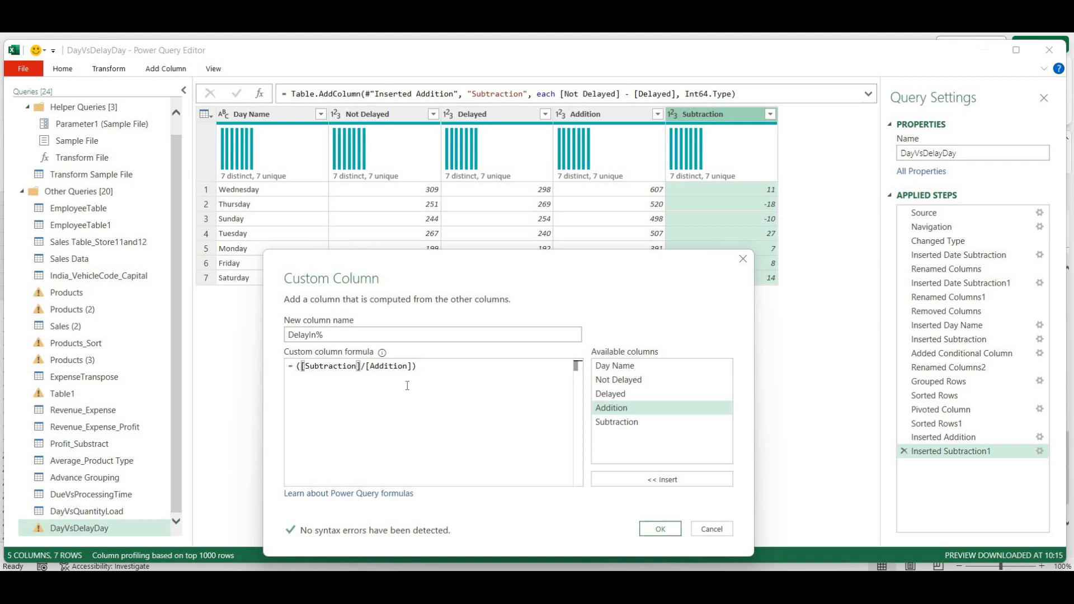
click(433, 369)
text(*100)
click(661, 529)
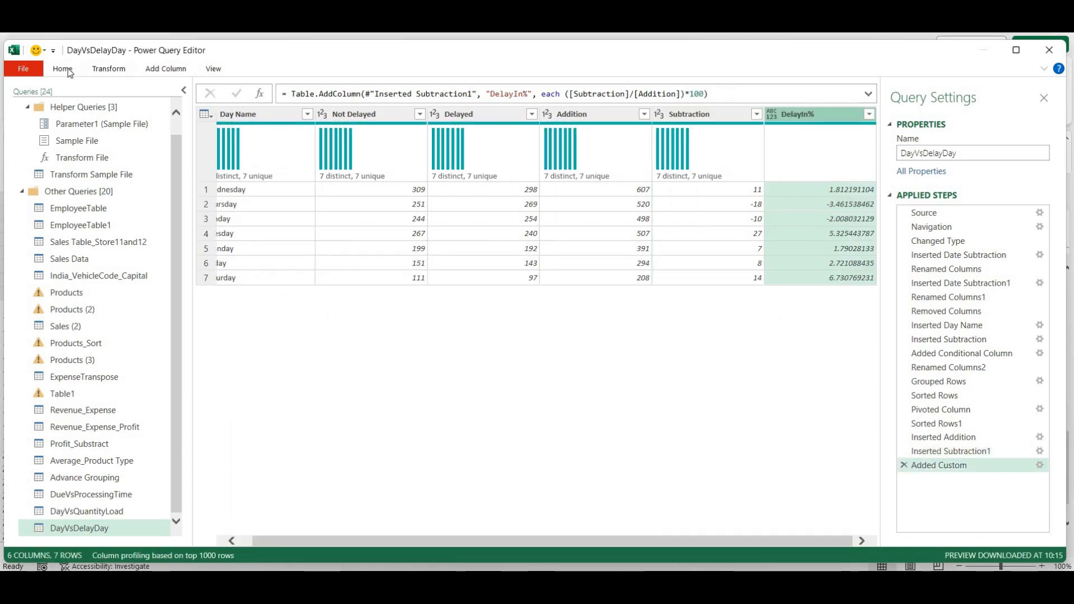
Round up the values in the DelayIn% column
click(97, 69)
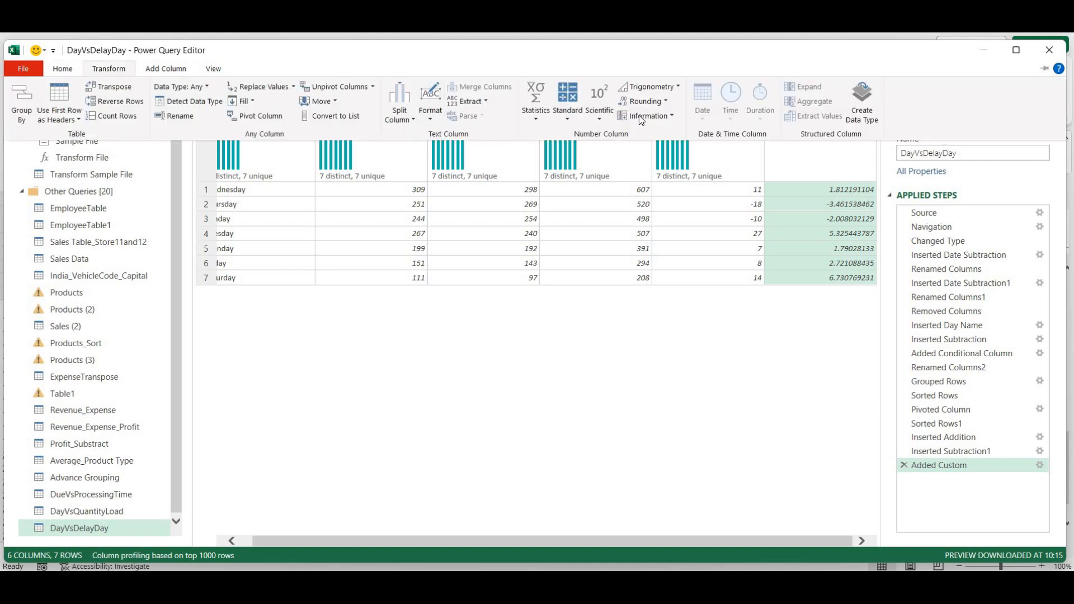
click(666, 102)
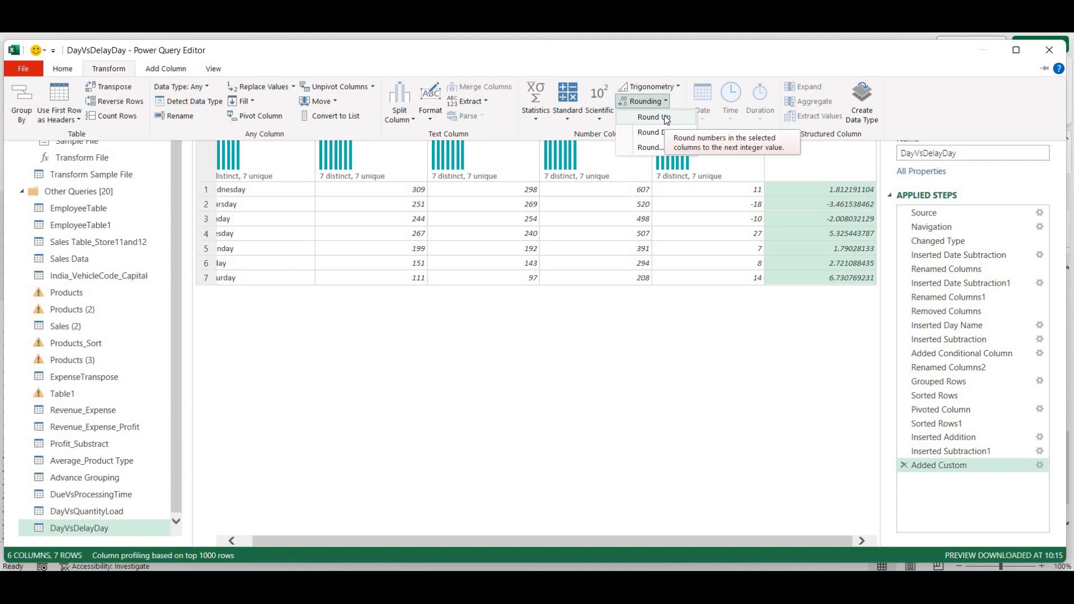
click(666, 118)
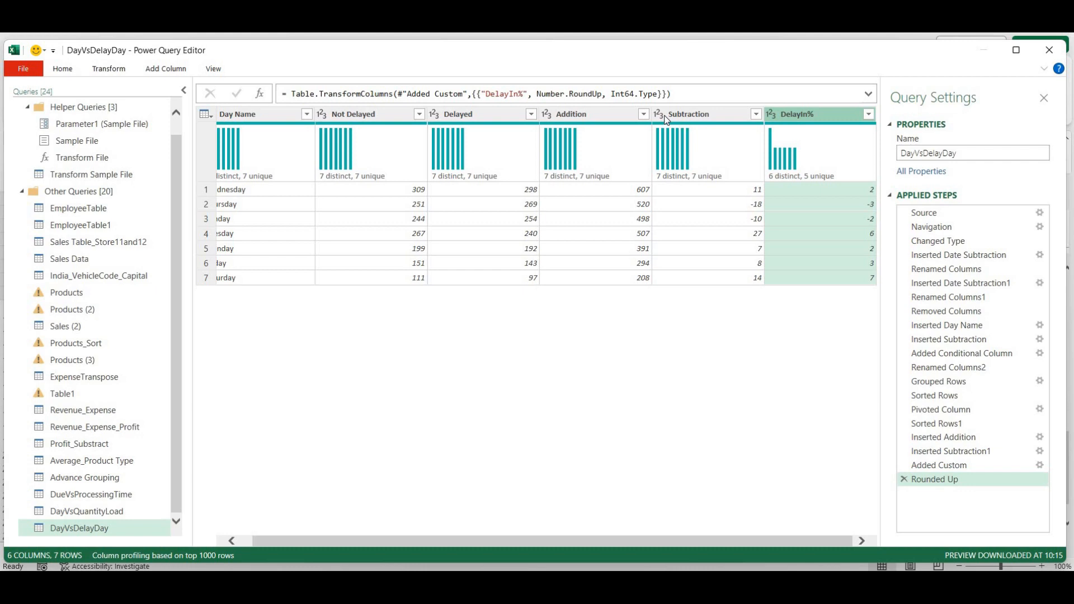
Change the data type of the DelayIn% column to Percentage
click(108, 68)
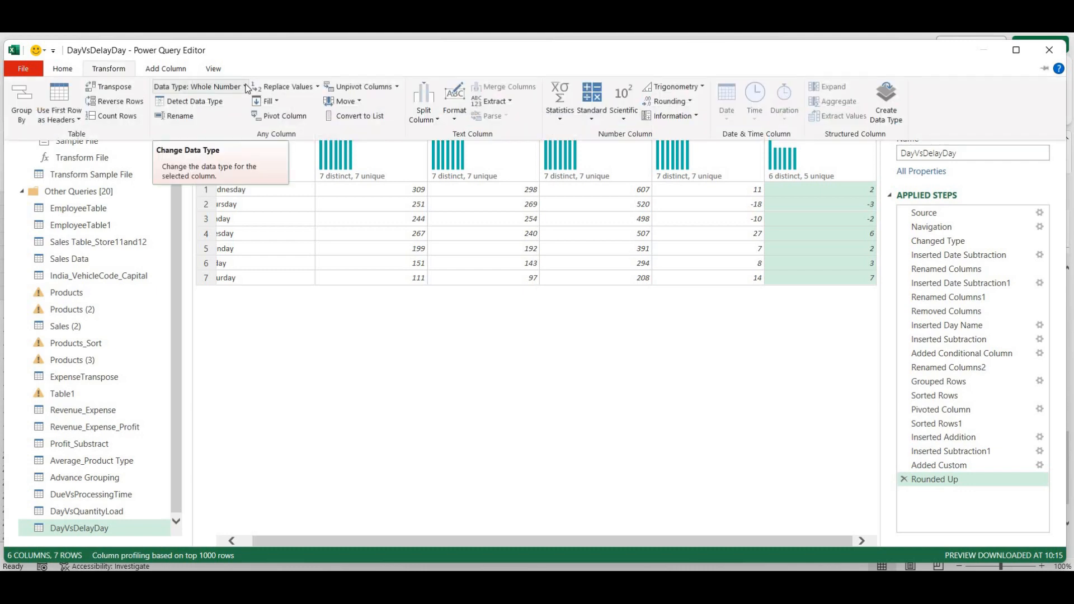
click(246, 86)
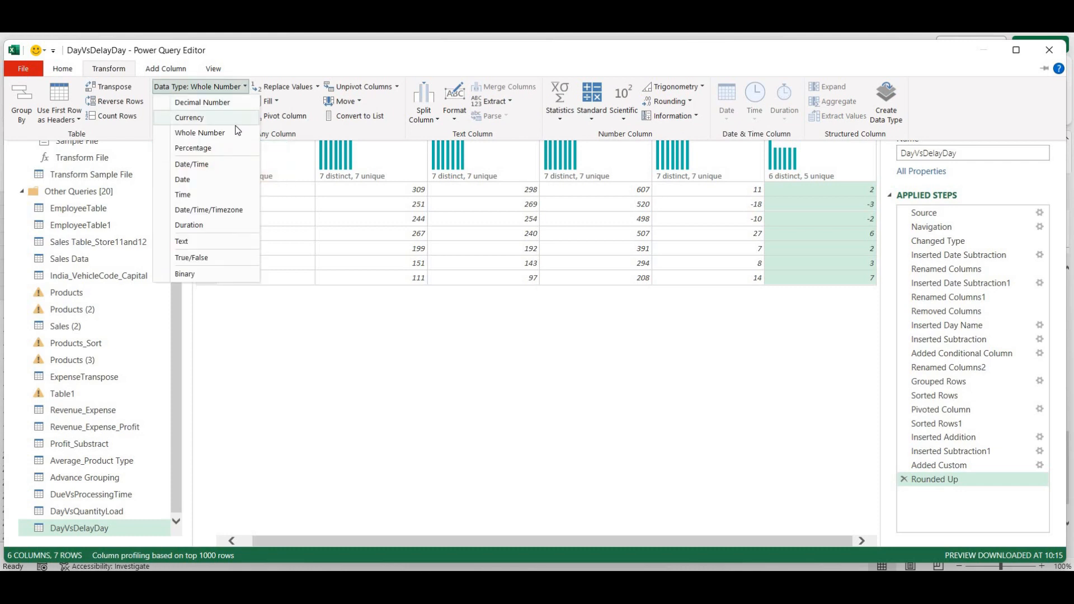
click(235, 149)
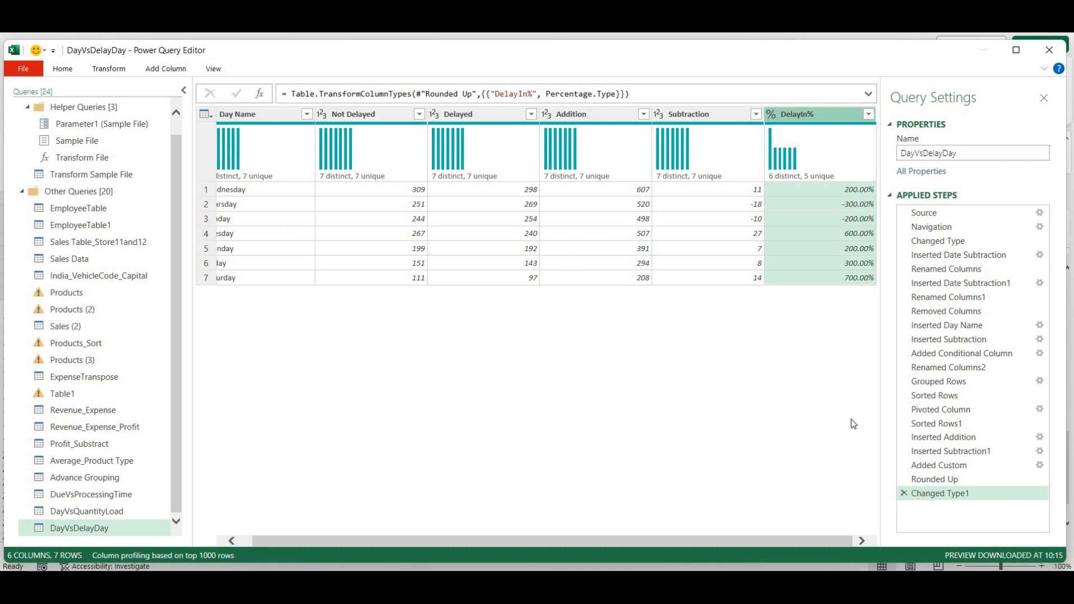
Edit the Added Custom step so the DelayIn% formula is ([Subtraction]/[Addition]), without the multiplication by 100
shift+click(987, 479)
ctrl+click(987, 479)
ctrl+click(983, 465)
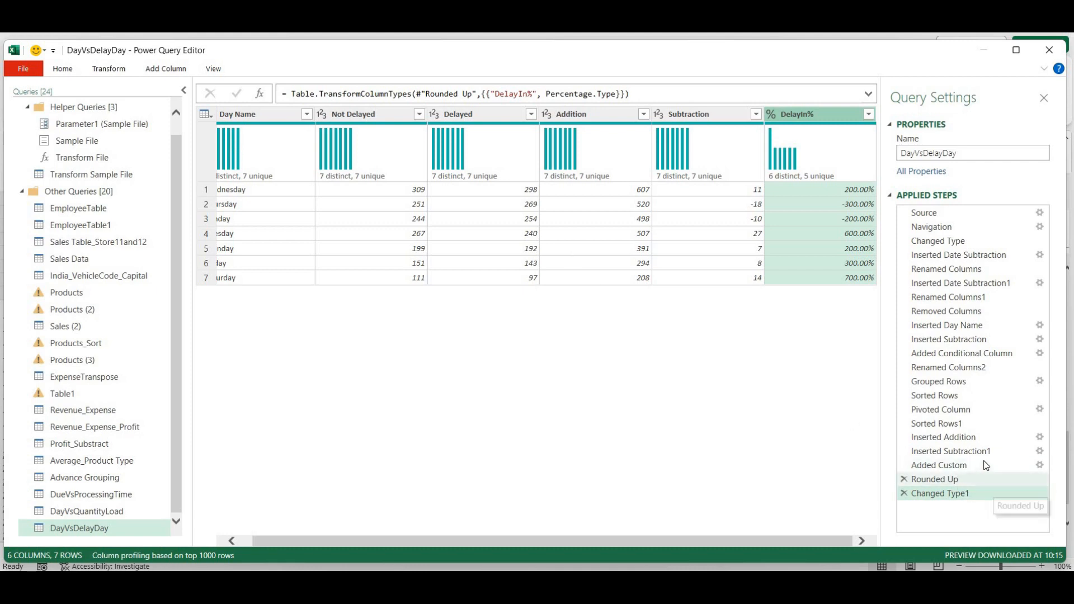
click(1039, 464)
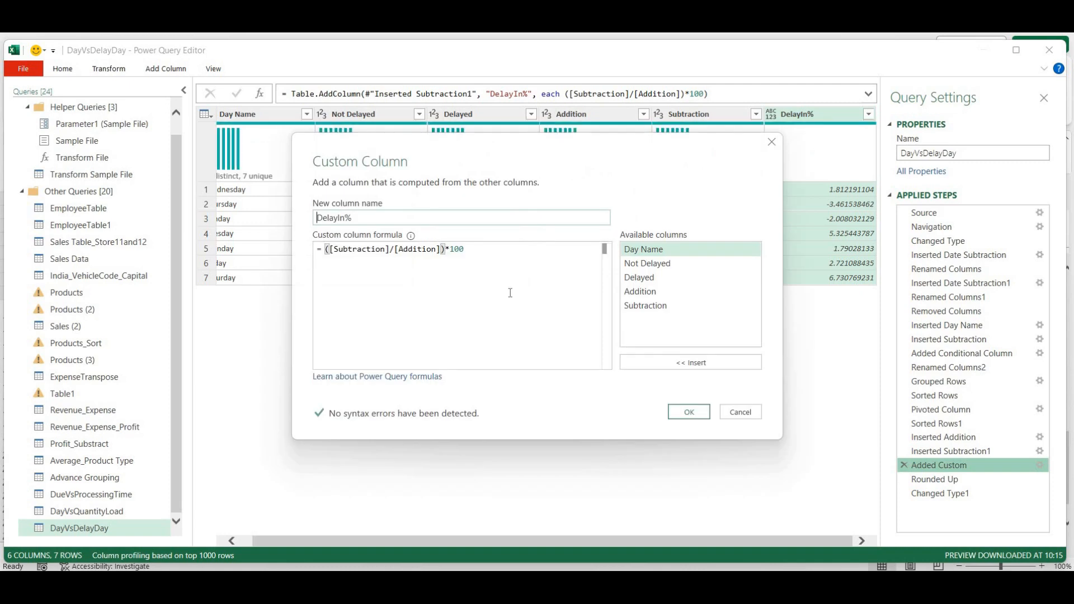
click(490, 254)
key(BackSpace)
key(BackSpace)
key(BackSpace)
key(BackSpace)
click(688, 412)
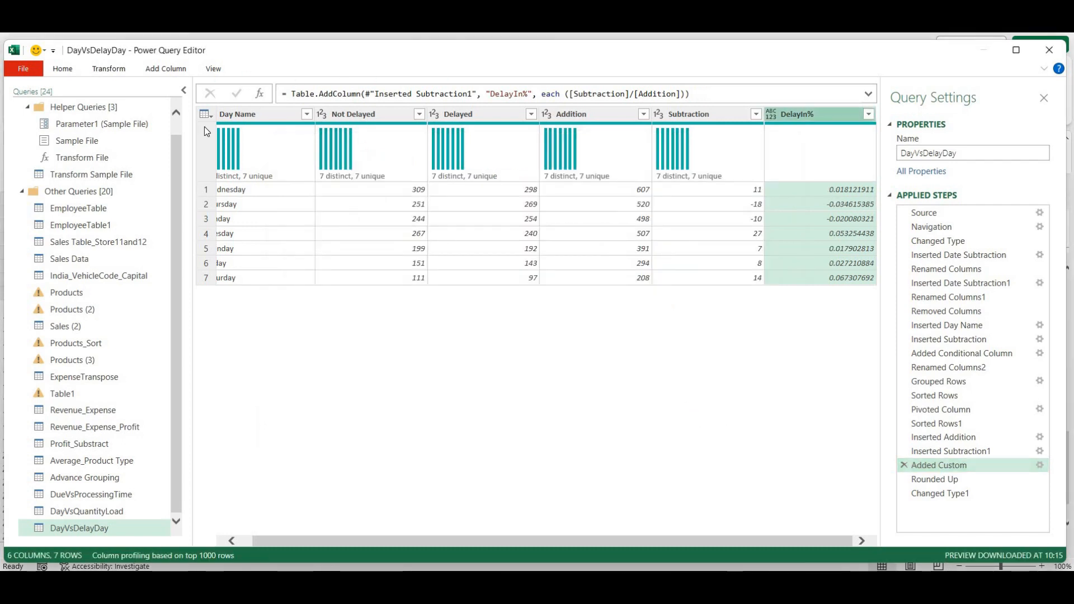
Insert a Percentage type change for the DelayIn% column after the Added Custom step, and remove the Rounded Up and Changed Type1 steps
click(100, 69)
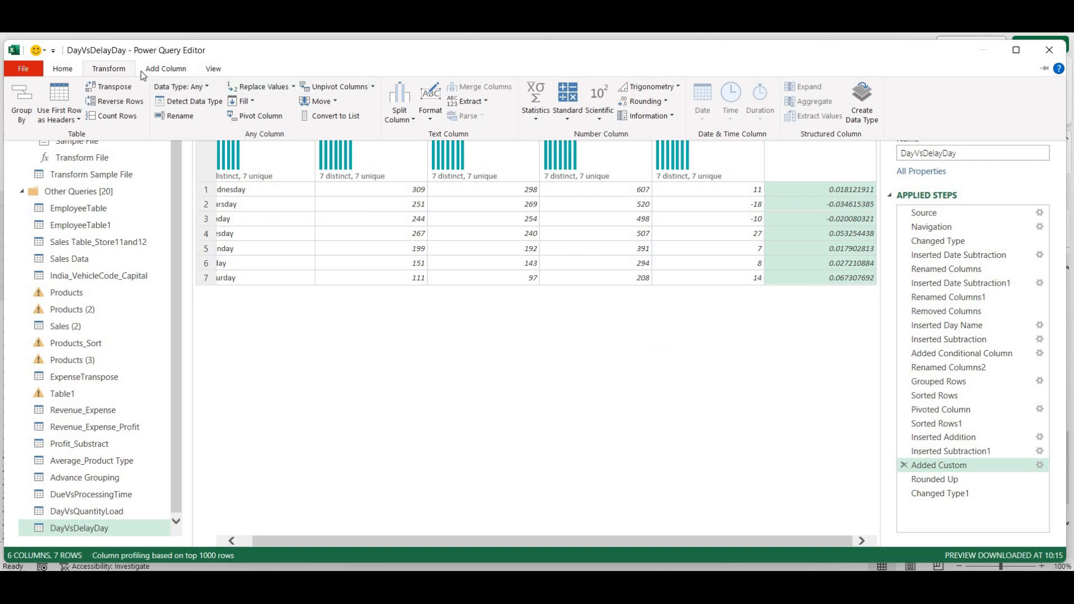
click(63, 69)
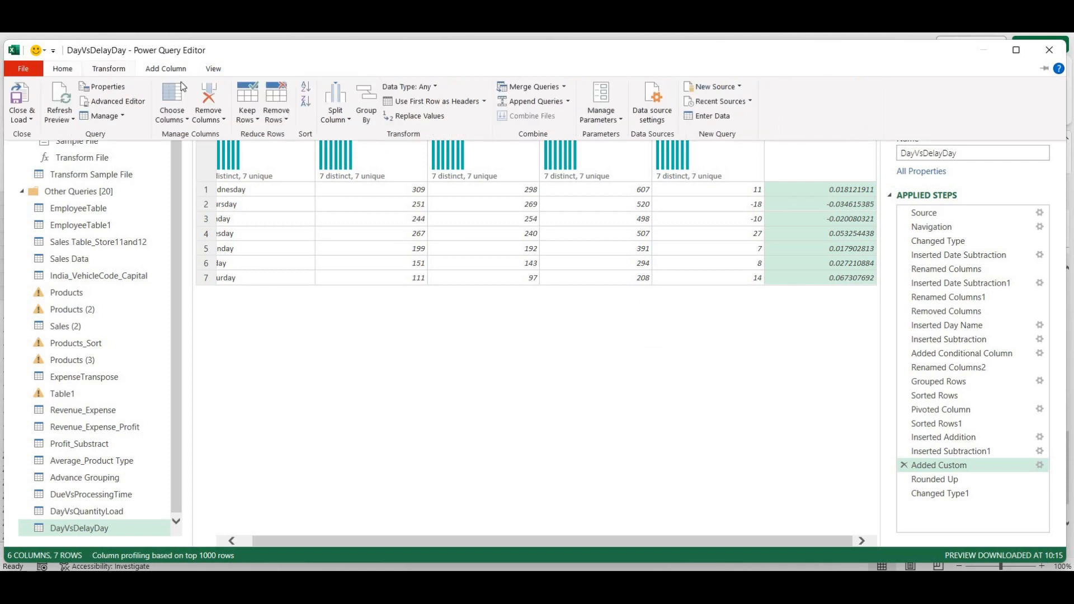
click(152, 70)
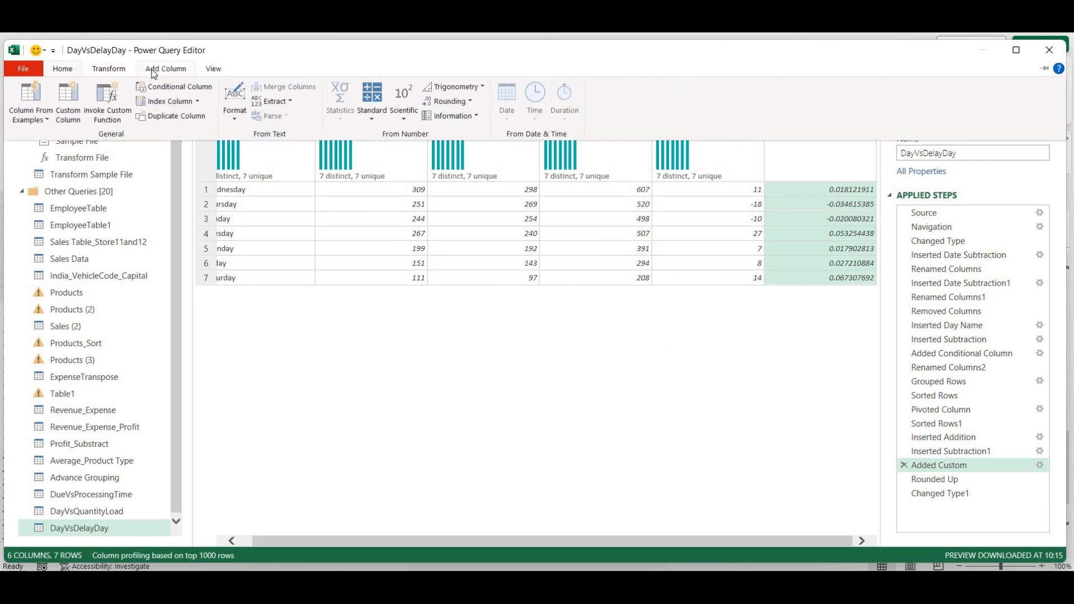
click(118, 71)
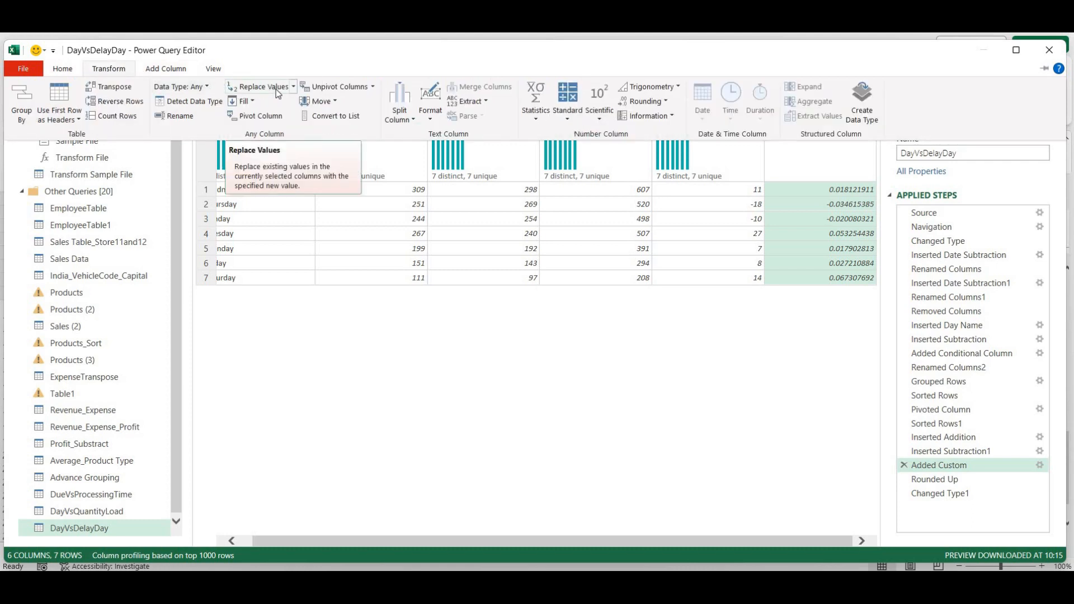
click(206, 87)
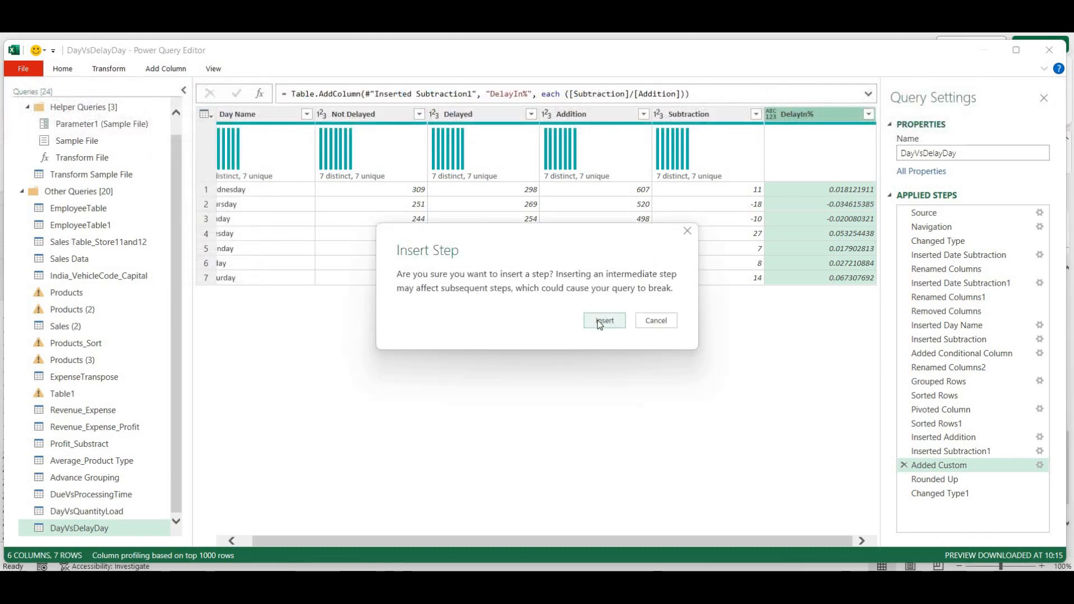
click(600, 322)
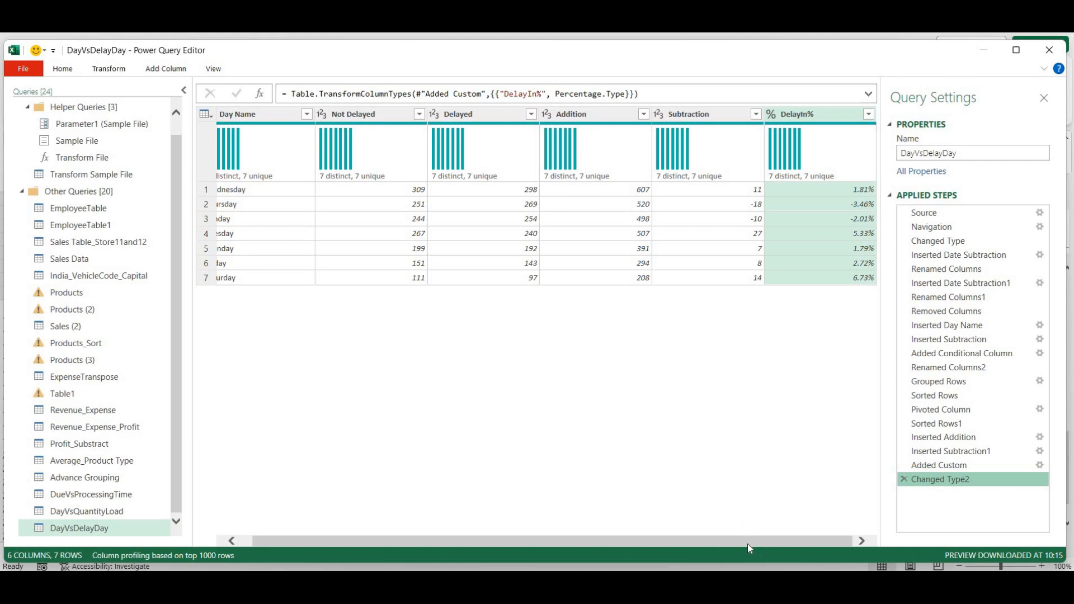
Sort the table by the DelayIn% column in ascending order
drag(747, 544, 667, 550)
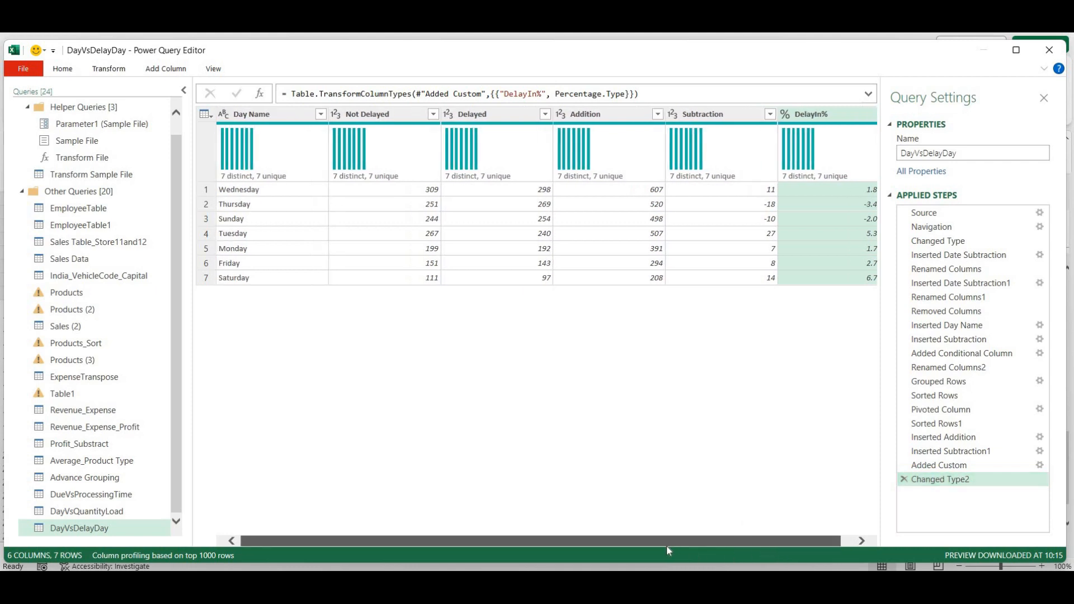
drag(767, 558, 778, 558)
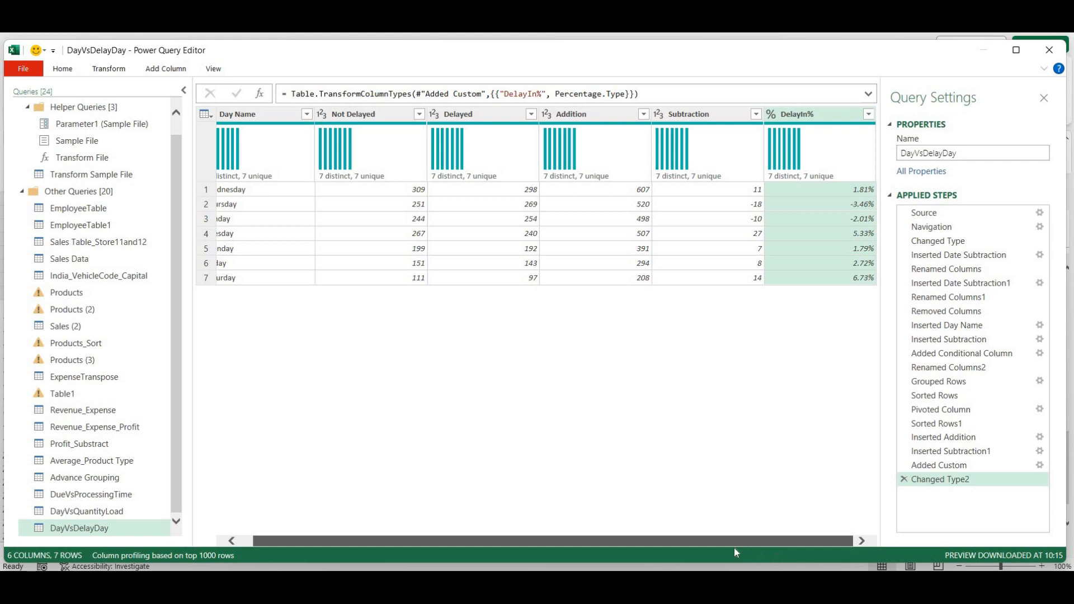
scroll(714, 543, left, 1)
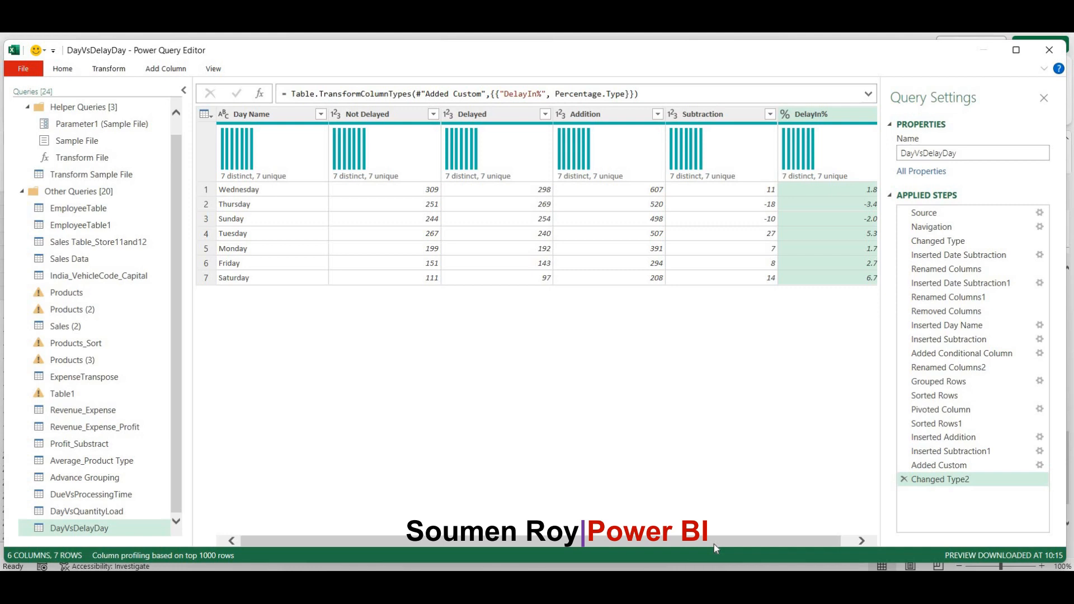
drag(726, 542, 739, 541)
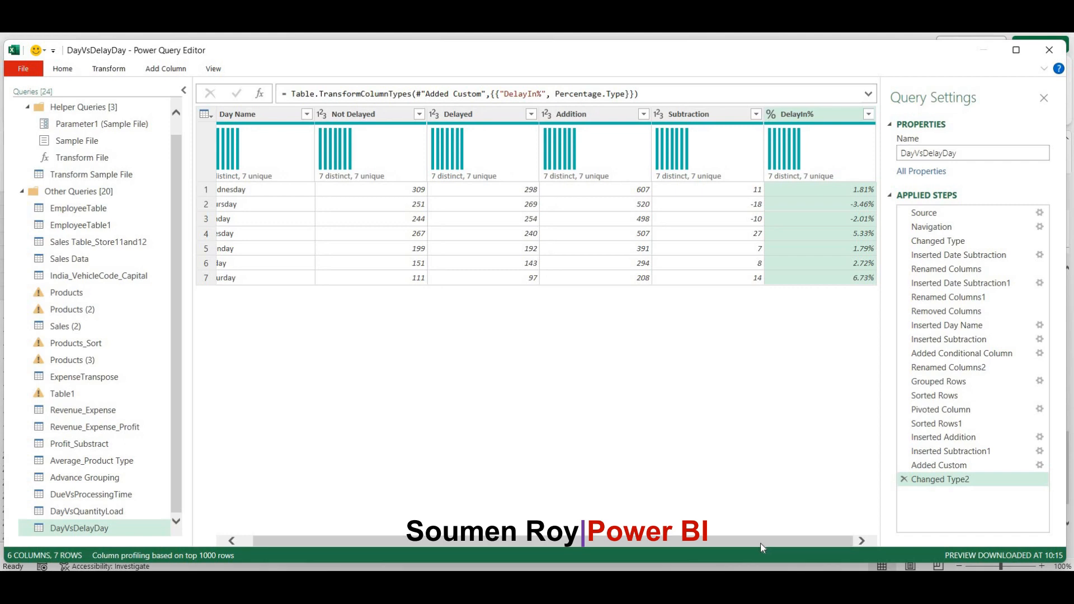
click(868, 115)
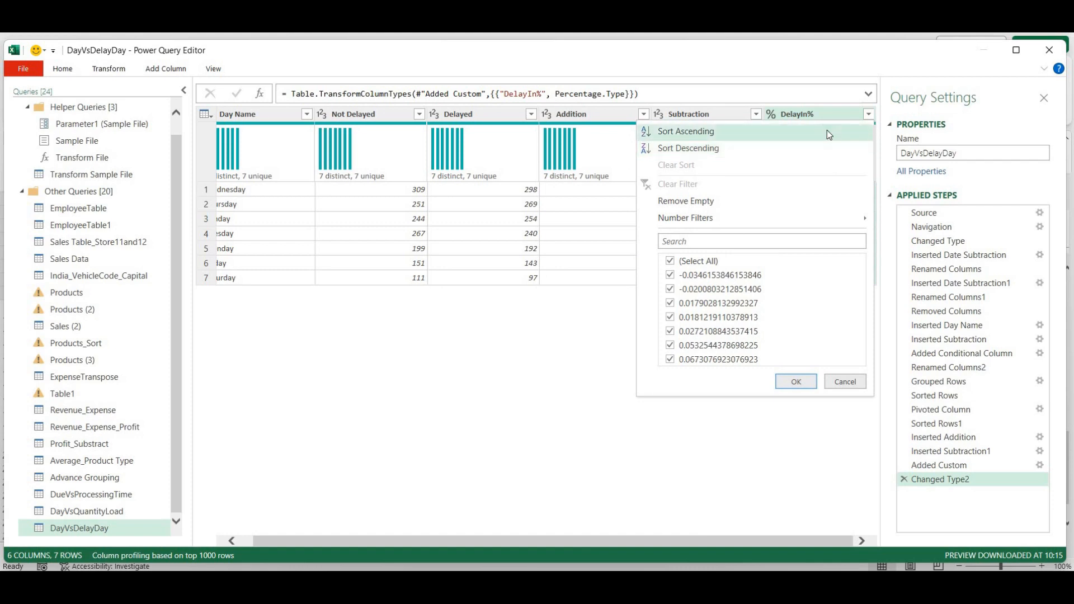
click(828, 133)
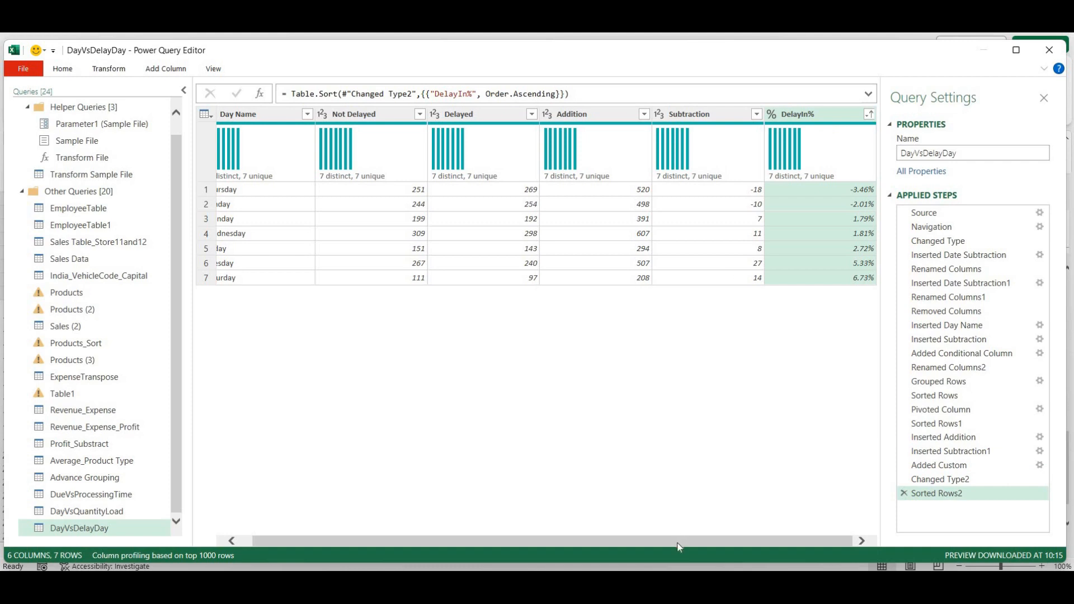
Remove the Addition and Subtraction columns from the DayVsDelayDay query
drag(678, 547, 654, 547)
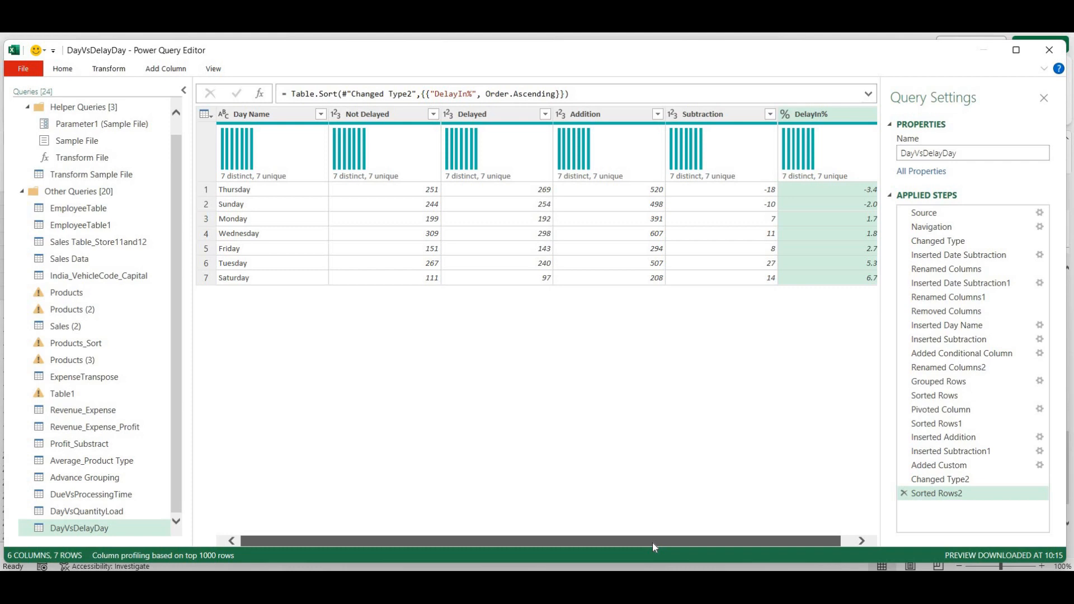
drag(654, 547, 654, 547)
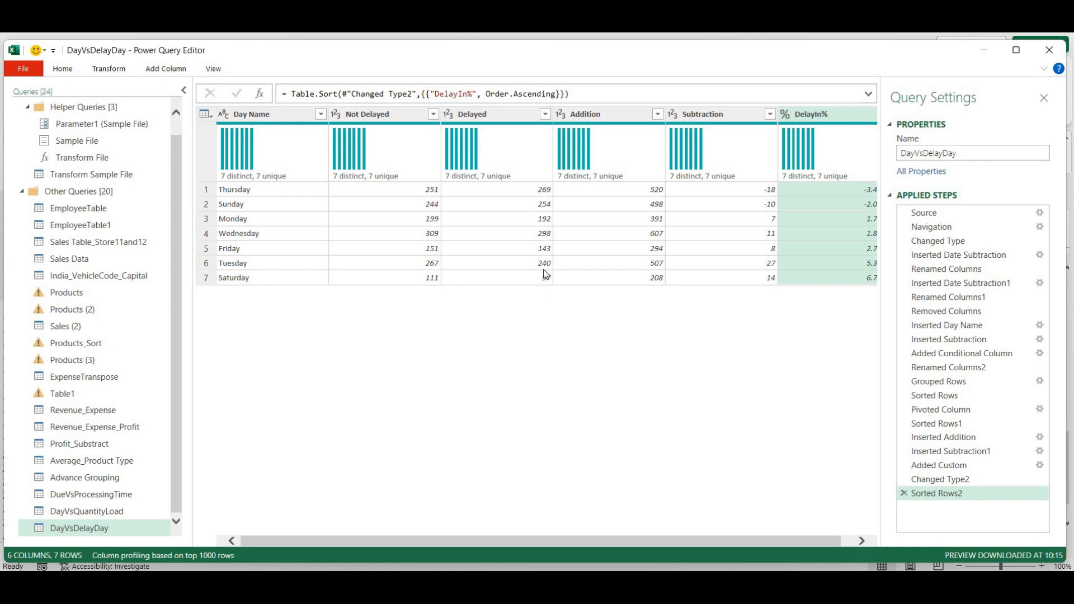
right_click(612, 116)
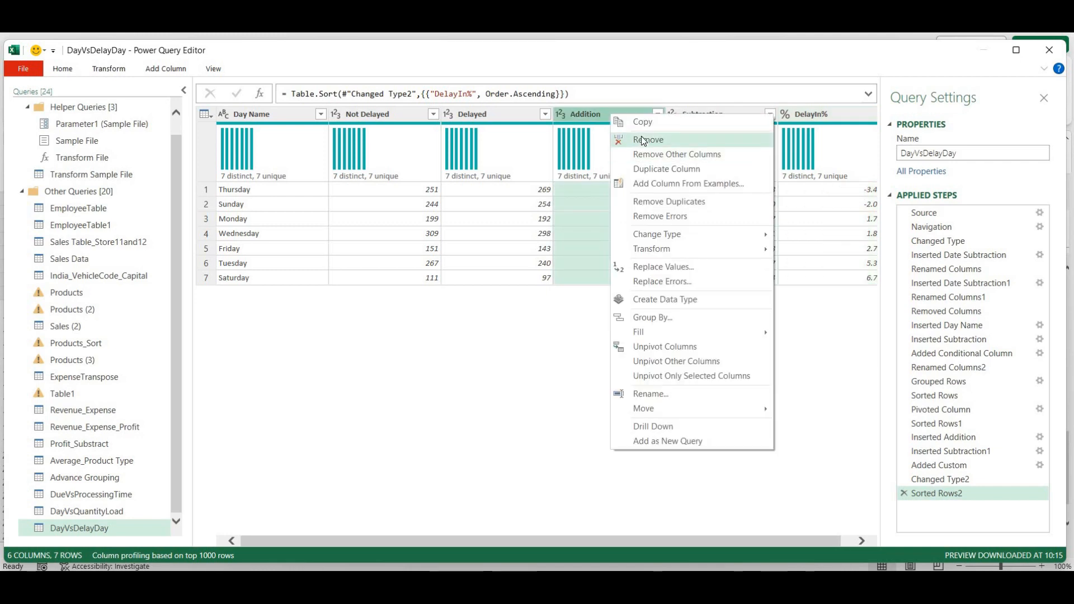
click(643, 141)
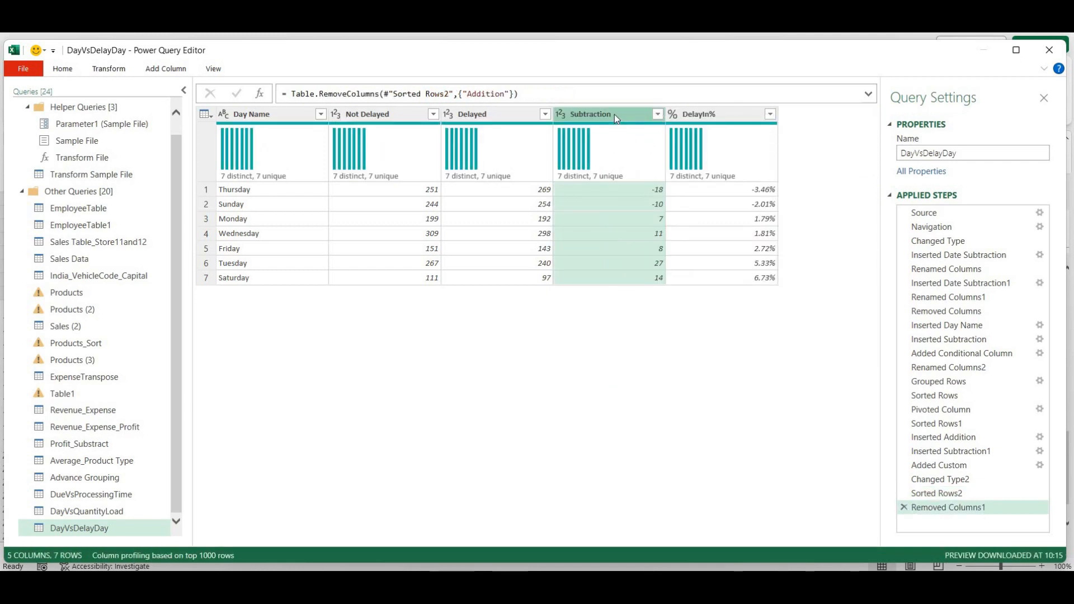
right_click(616, 119)
click(638, 145)
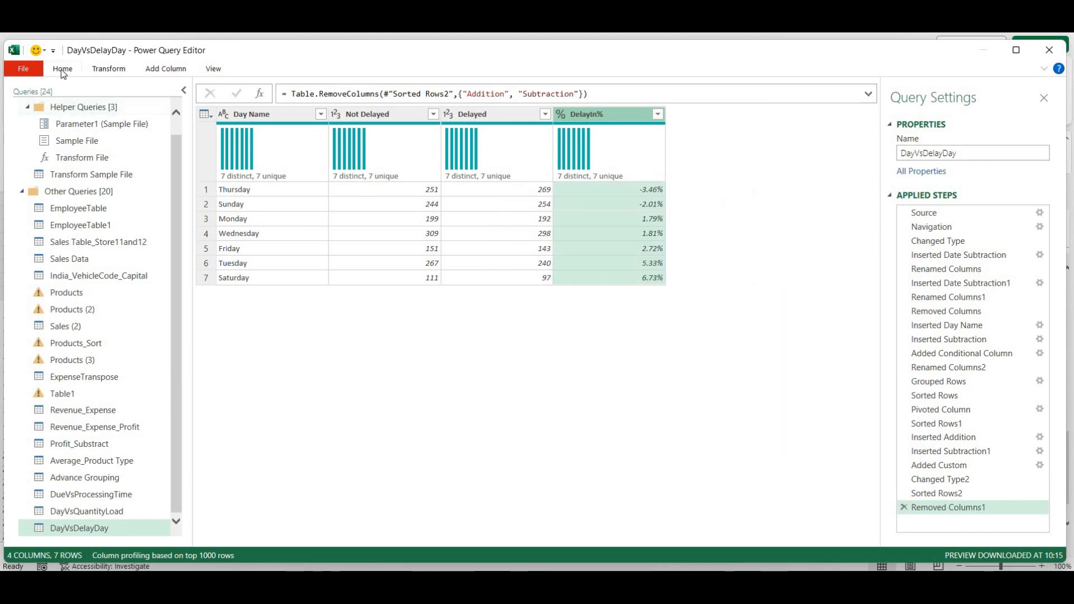
Close and load the query into the Excel workbook, and move the DayVsDelayDay sheet between DayVsQuantityLoad and Sheet6
click(63, 68)
click(21, 93)
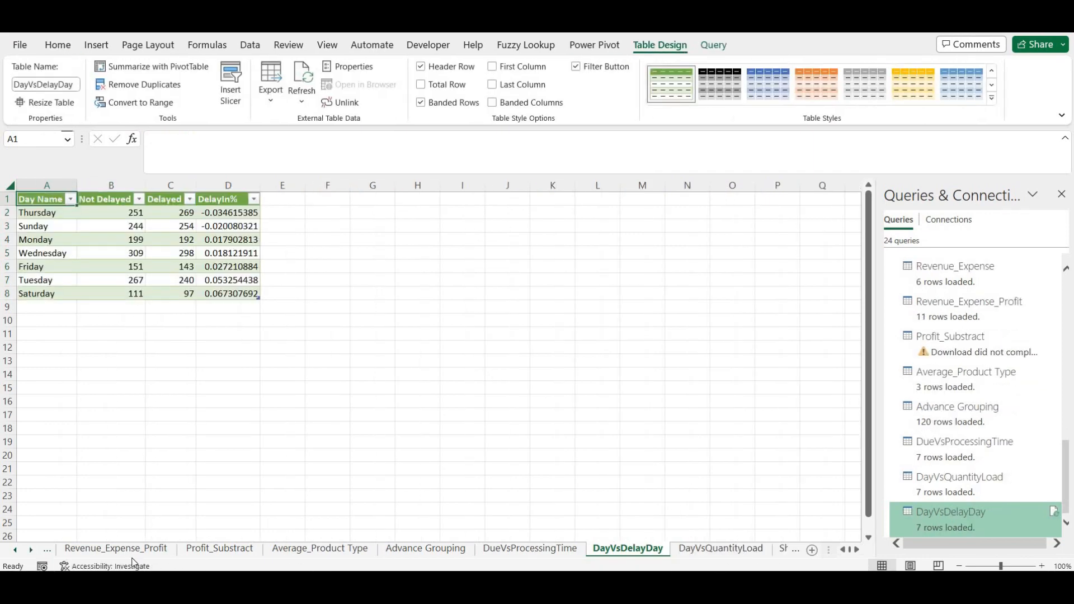
click(31, 550)
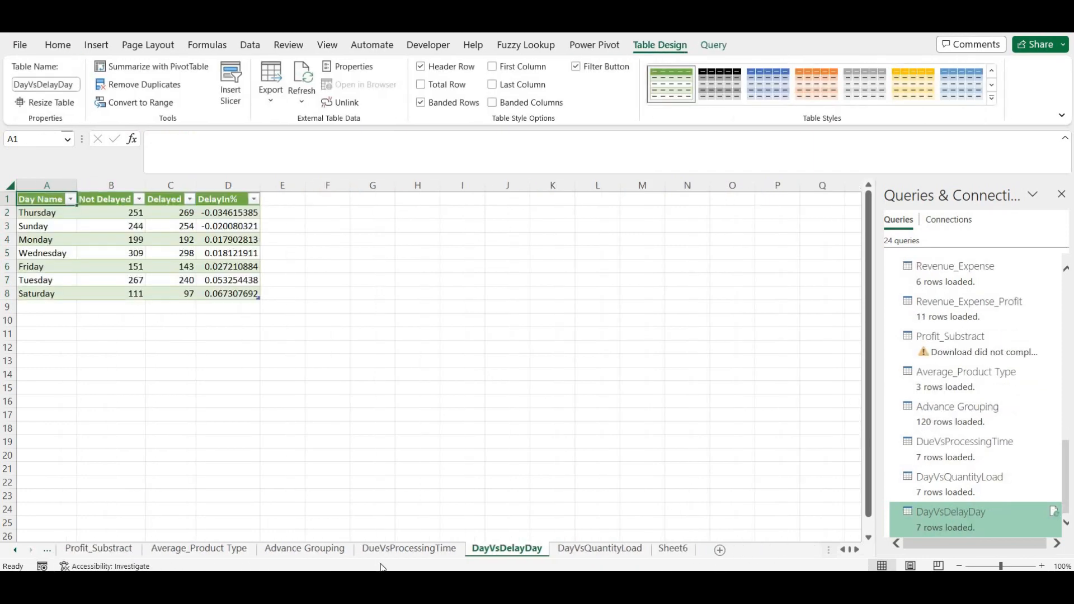
drag(641, 532, 654, 541)
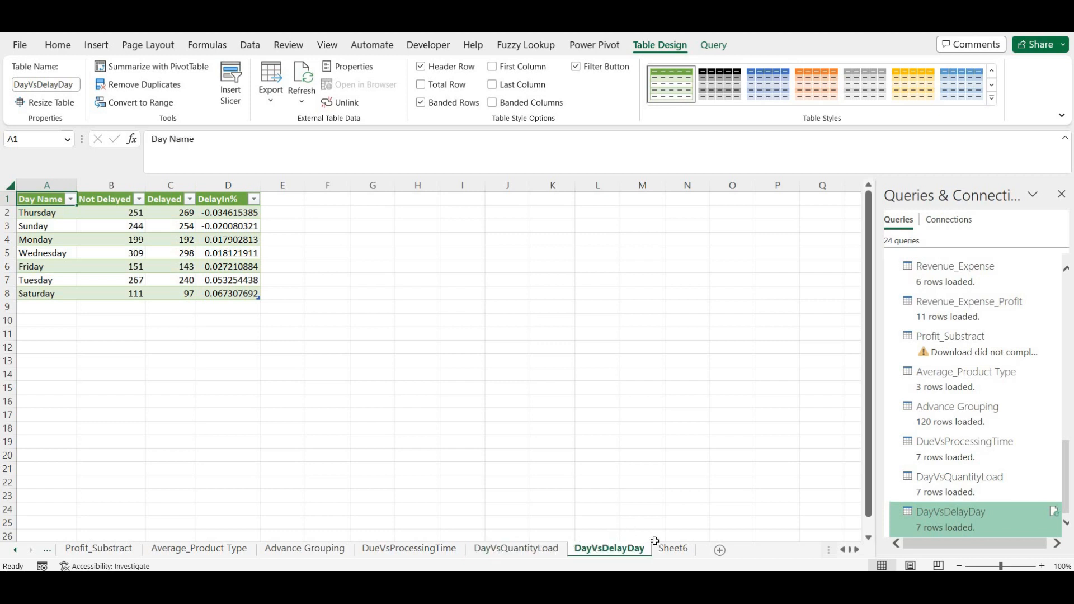